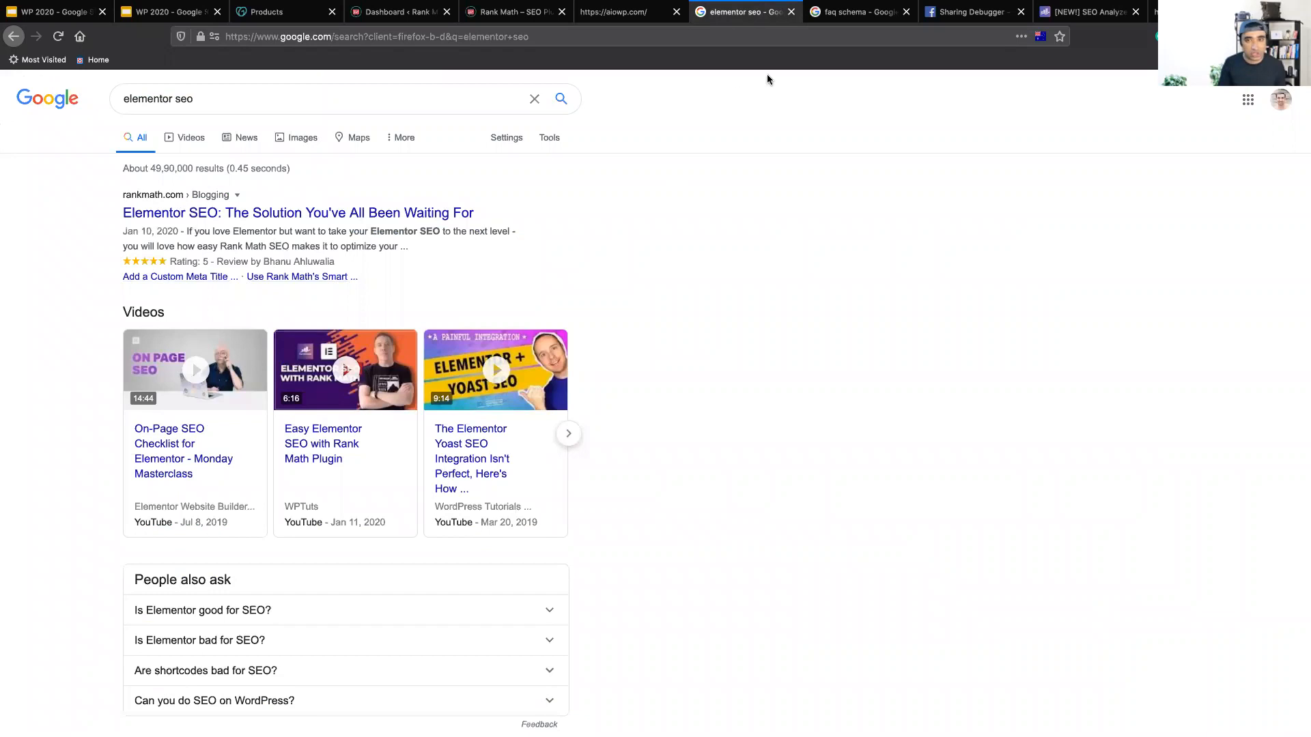
Expand the "How can I get FAQ rich results in Google?" question in the faq schema search results, and return to the presentation.
key(ctrl+Tab)
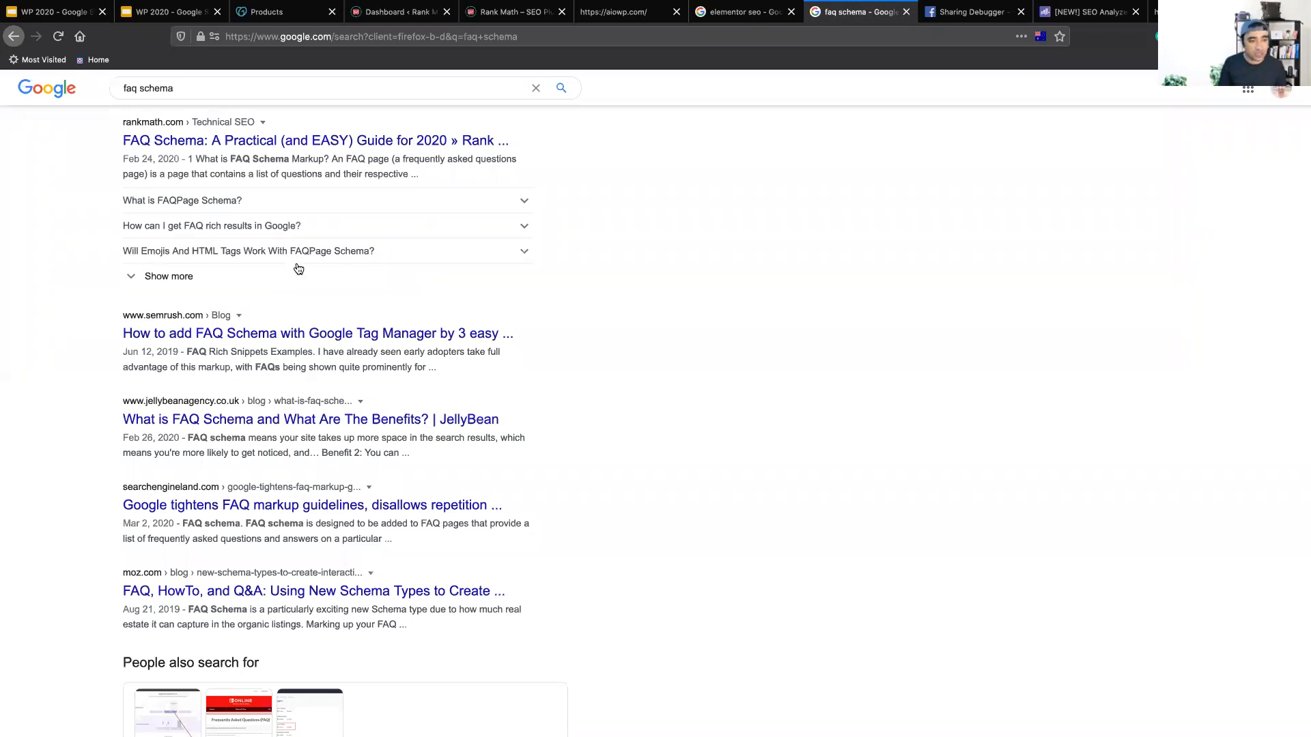
click(291, 237)
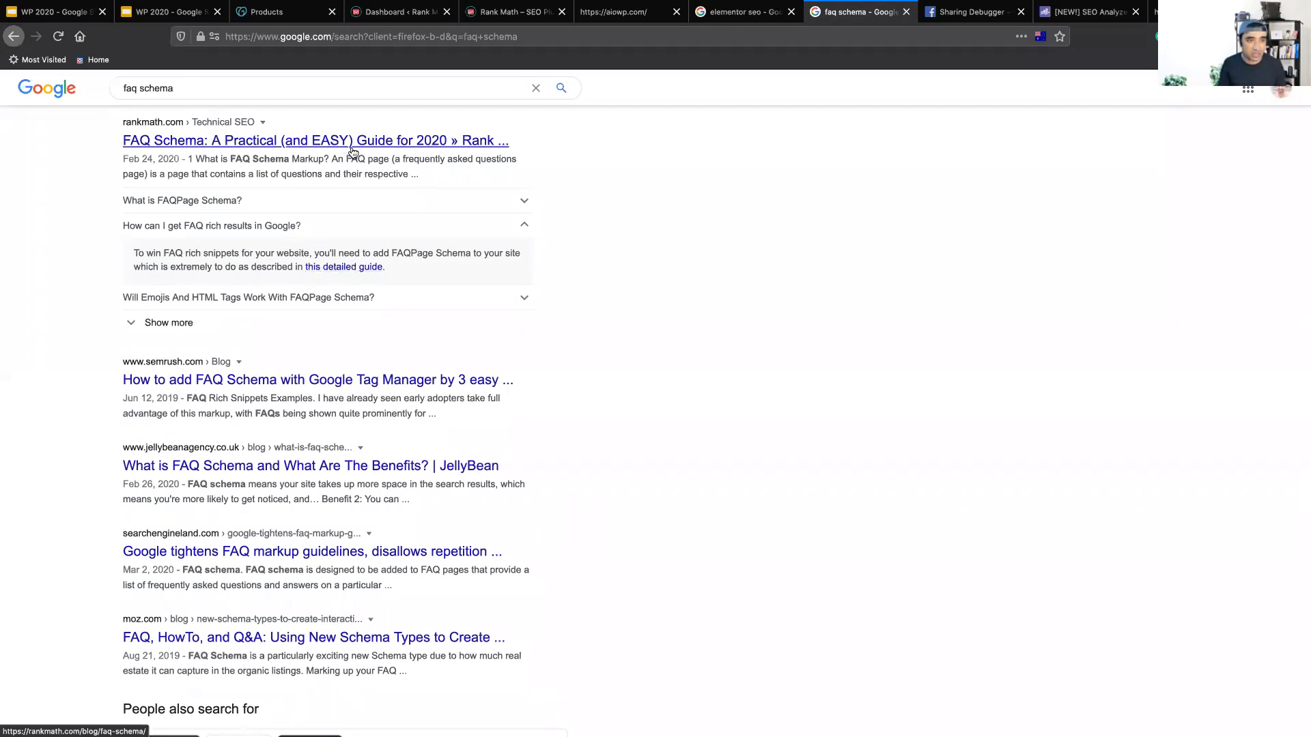
click(174, 12)
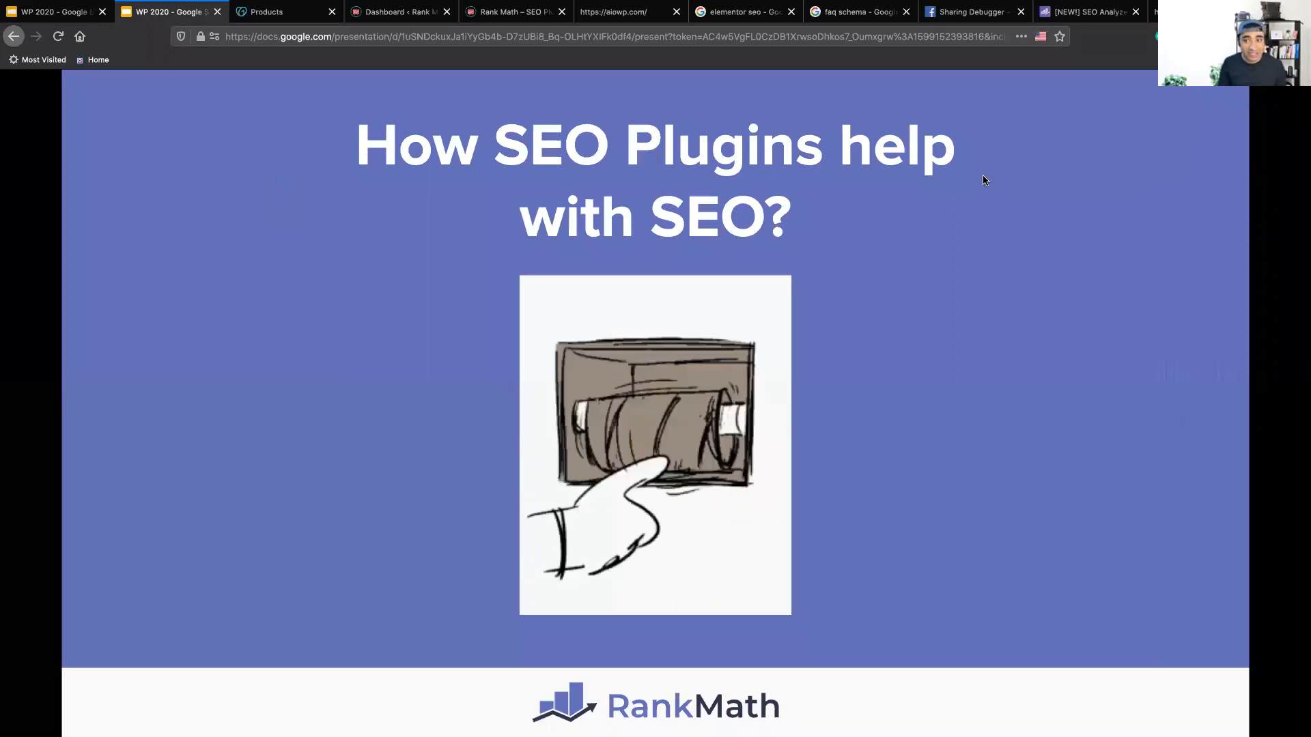
Open rankmath.com/sitemap_index.xml in a new browser tab.
key(super+t)
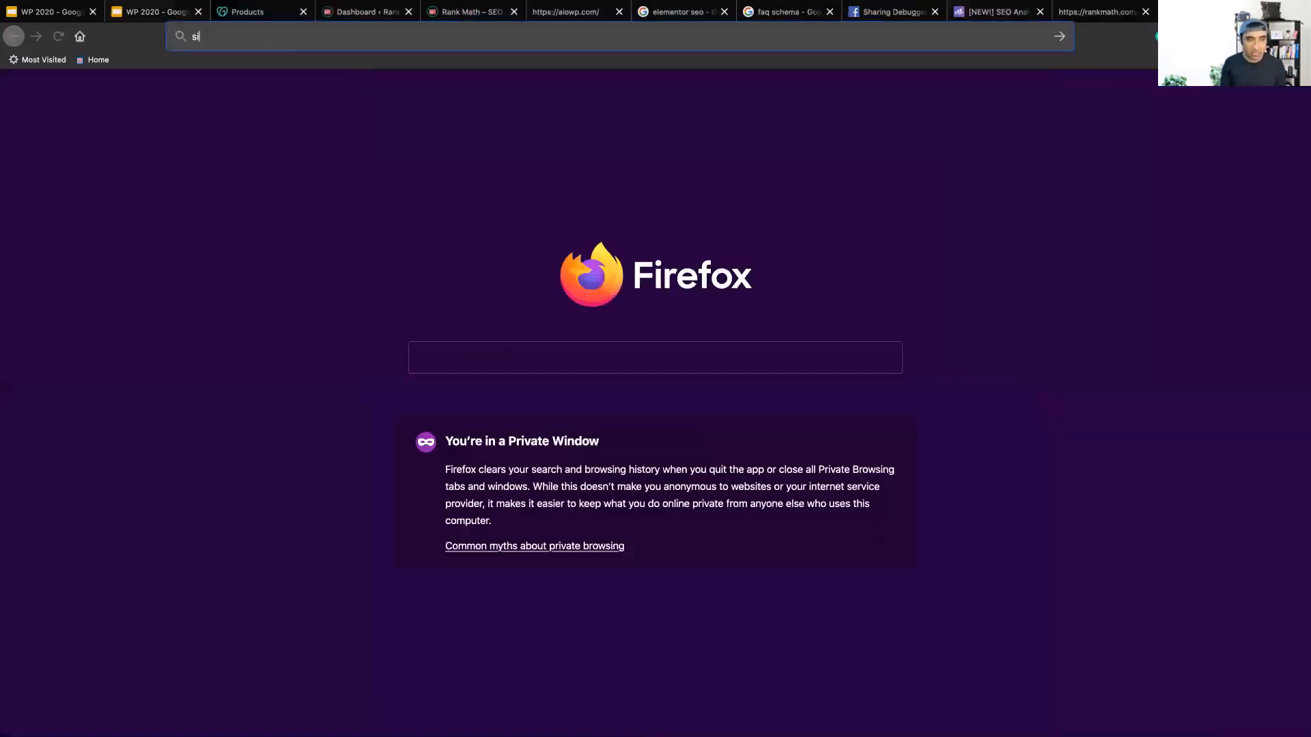
text(site)
key(Down)
key(Down)
key(Return)
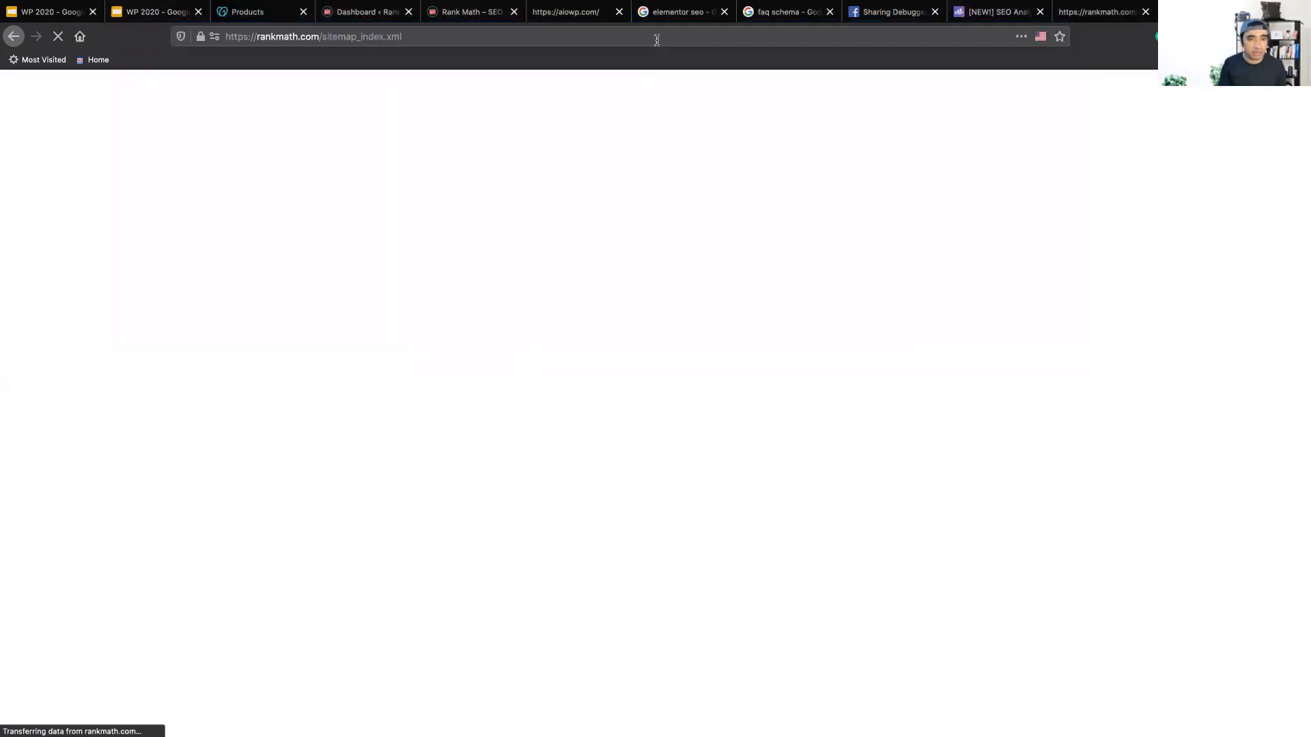
click(657, 38)
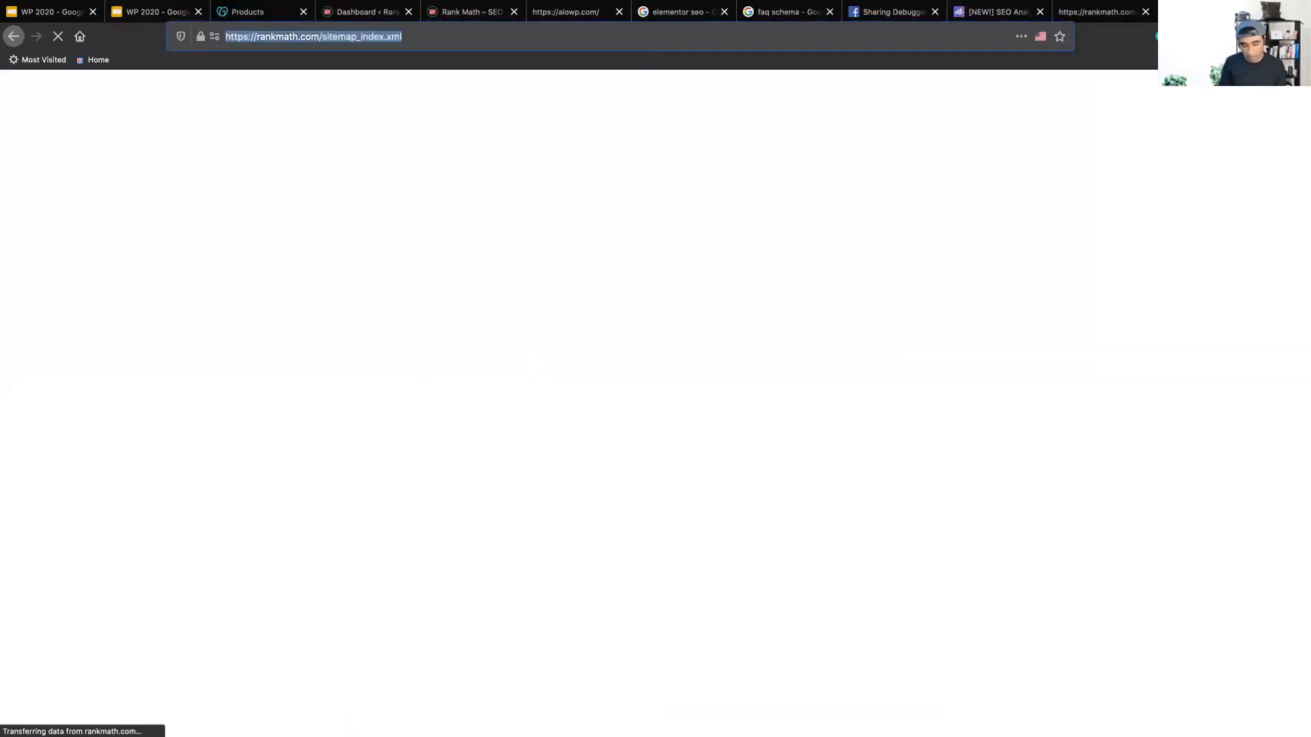
View the URLs listed in the post sitemap, and go back to the sitemap index.
click(473, 256)
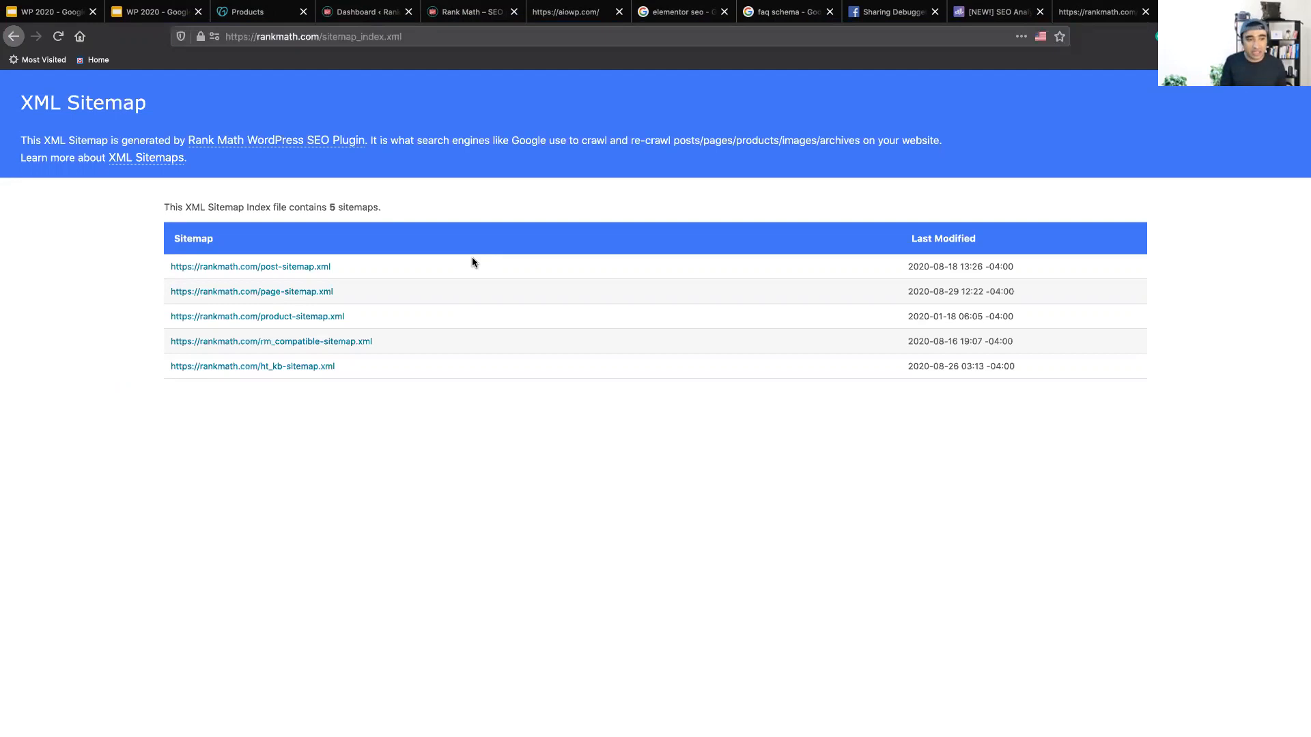
click(281, 267)
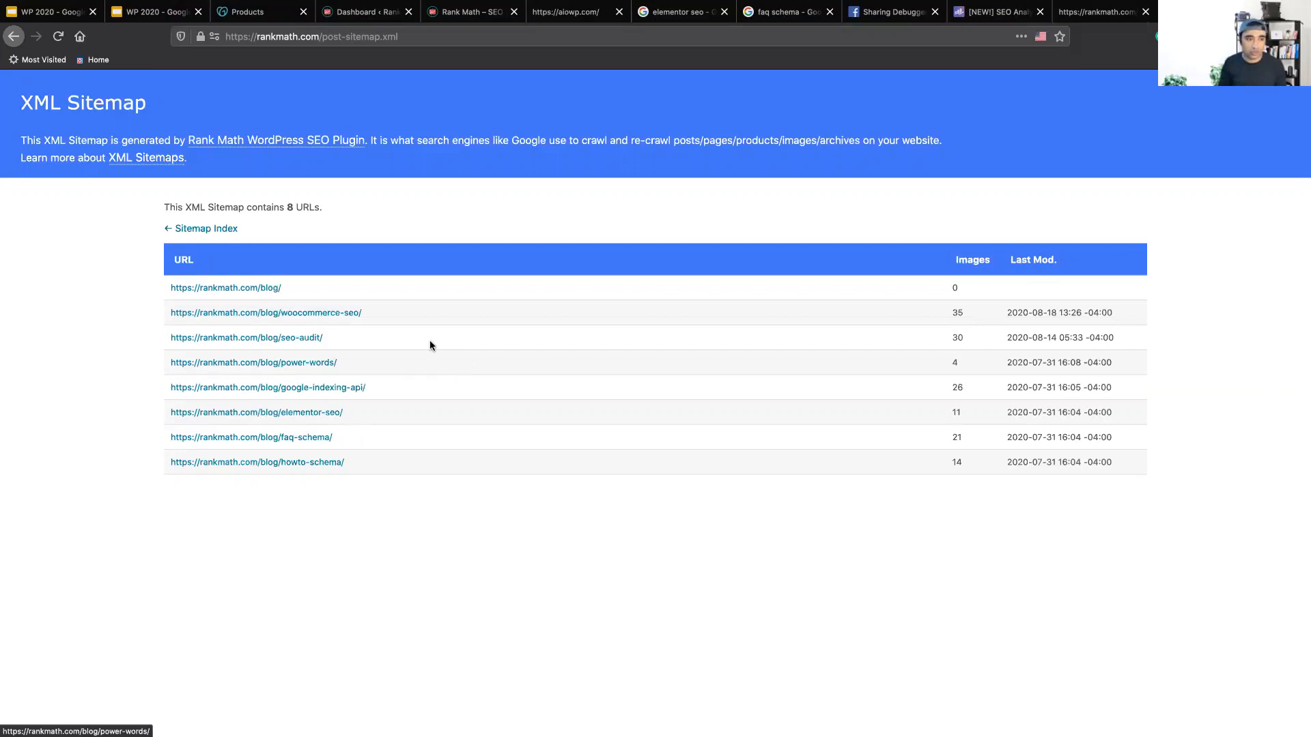
click(220, 231)
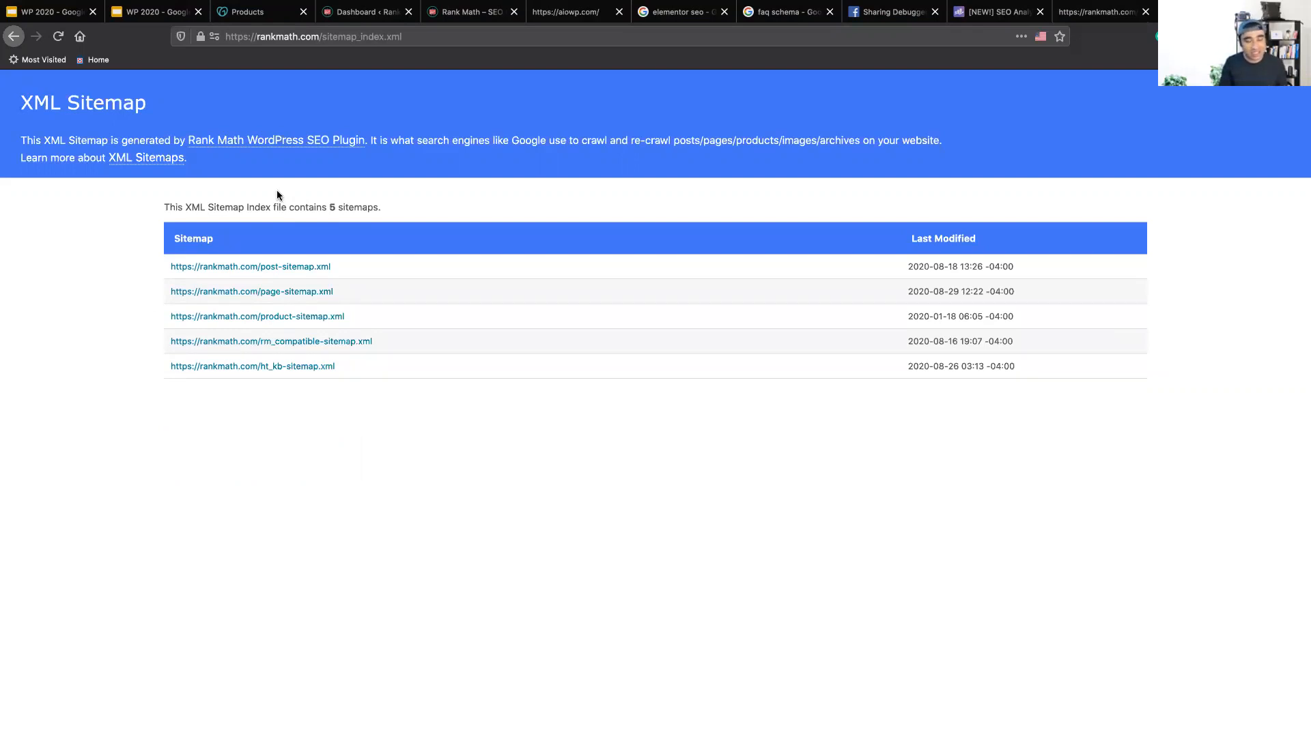
Open rankmath.com/robots.txt in a new browser tab.
key(ctrl+t)
text(rob)
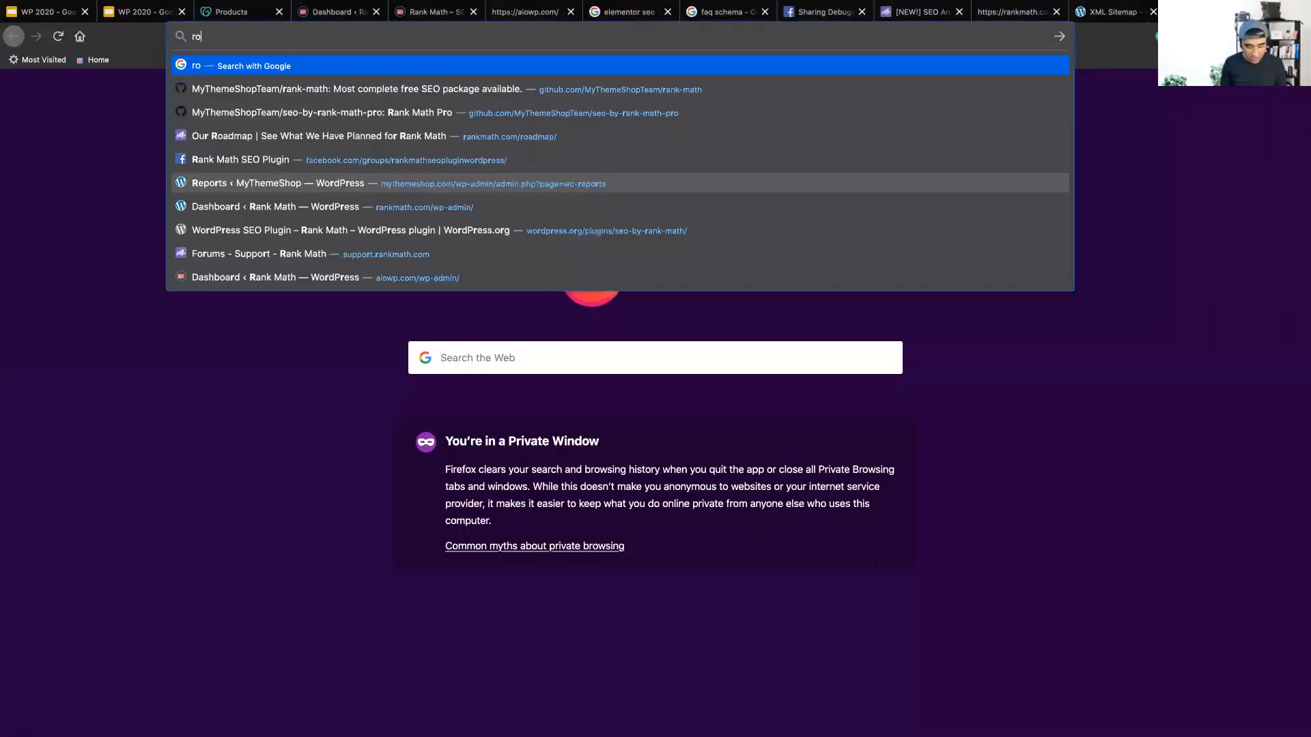
key(Down)
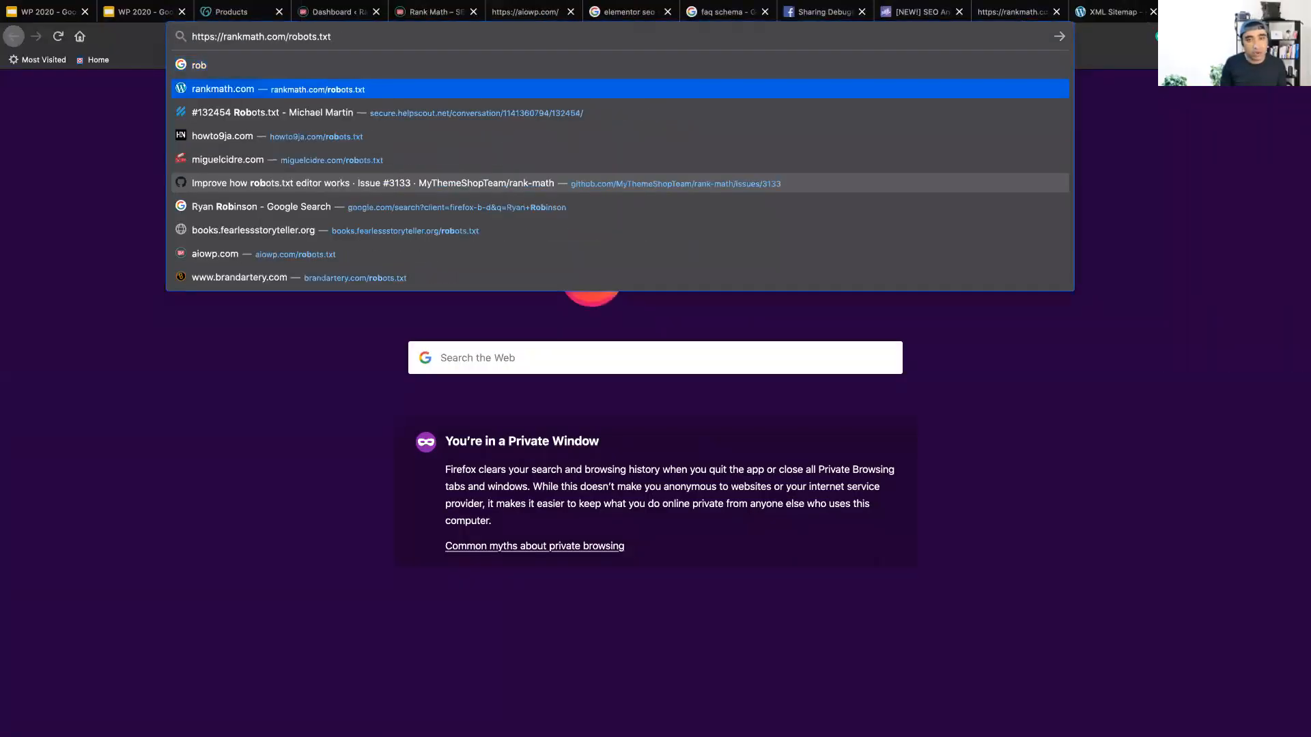
key(Return)
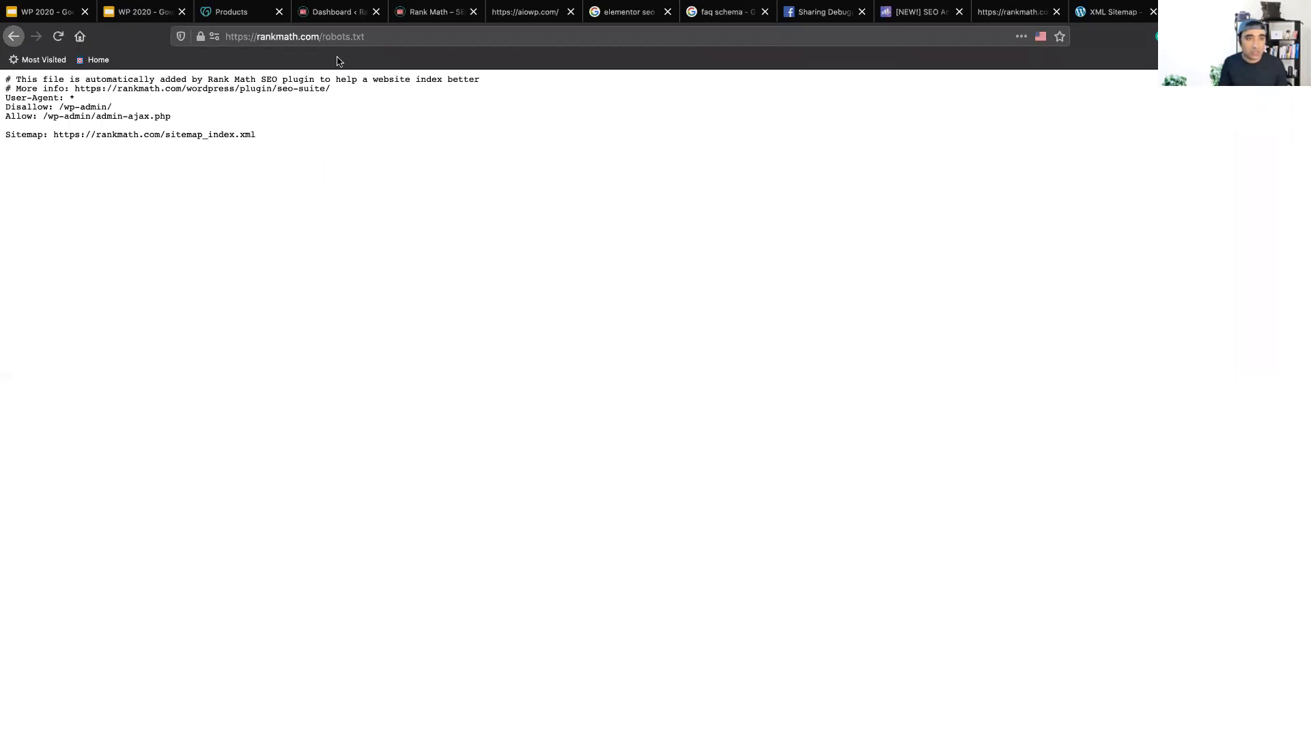
Examine the robots.txt address, the sitemap URL and the Disallow rule by highlighting each one.
drag(321, 37, 379, 38)
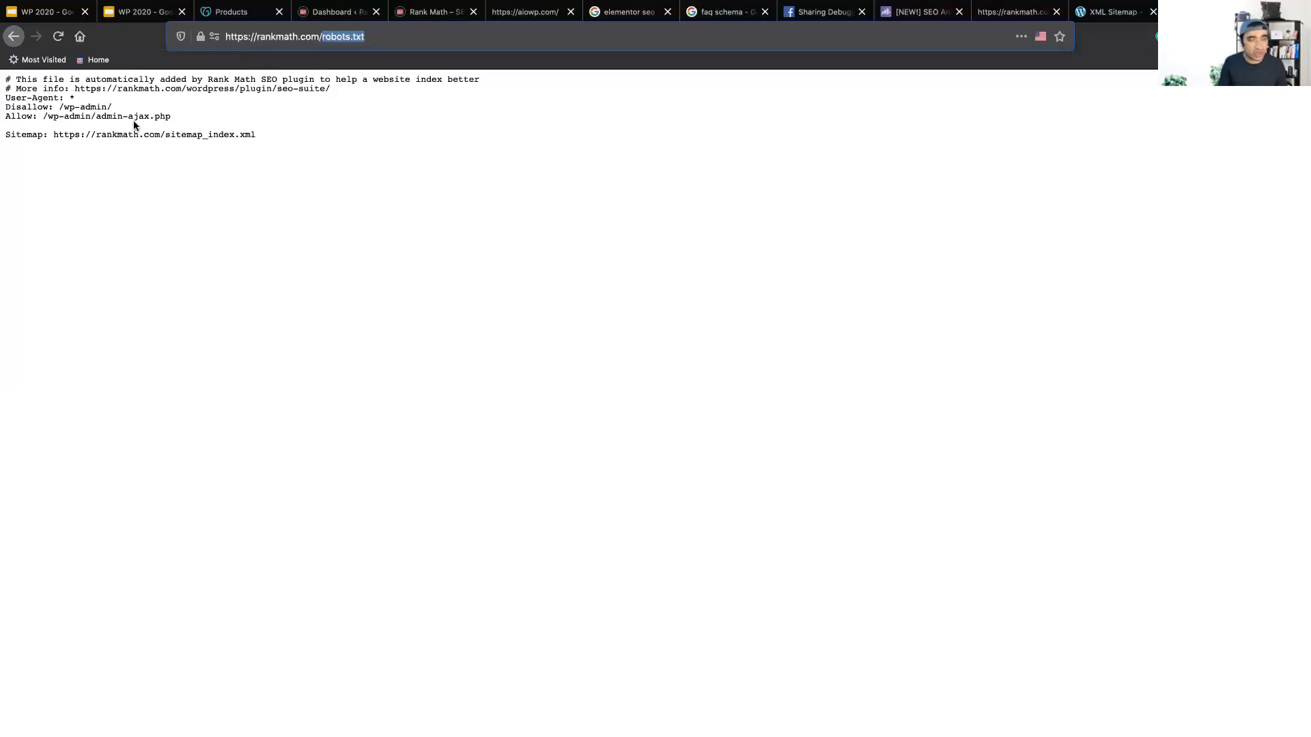
drag(53, 134, 257, 138)
click(260, 134)
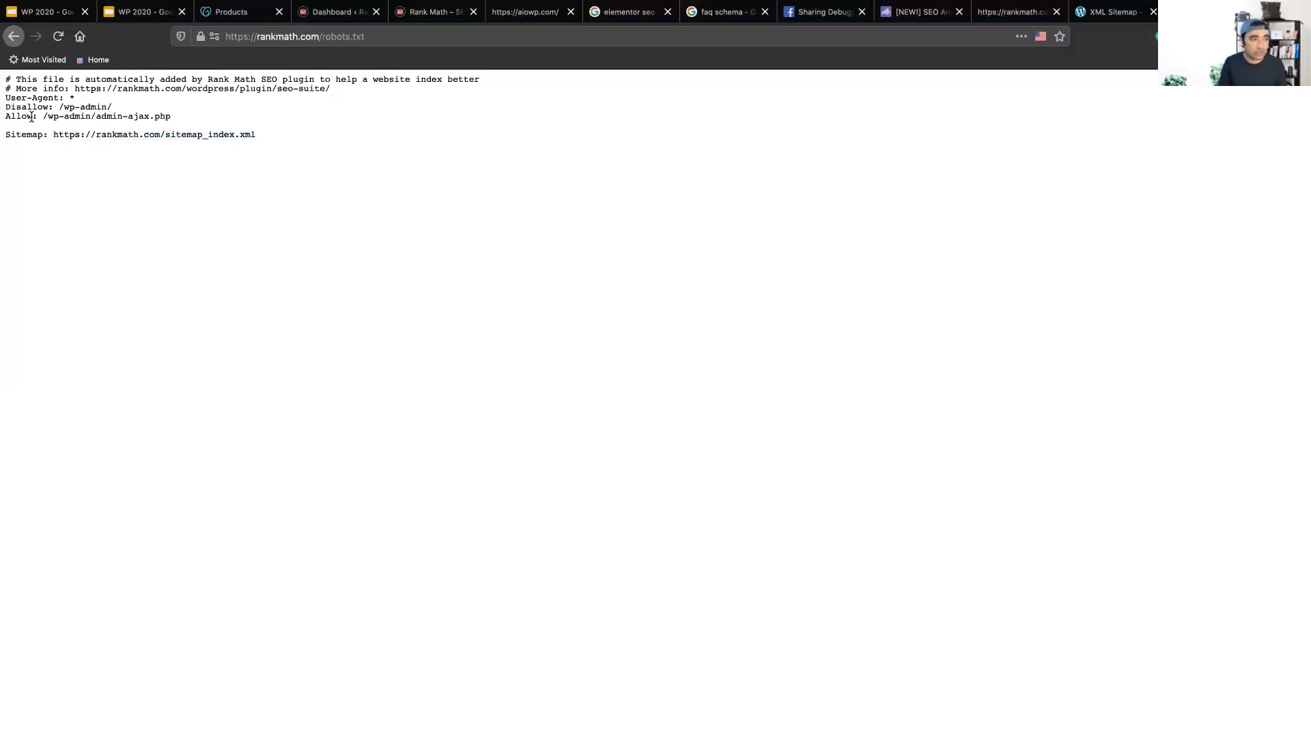
drag(6, 107, 120, 104)
click(114, 109)
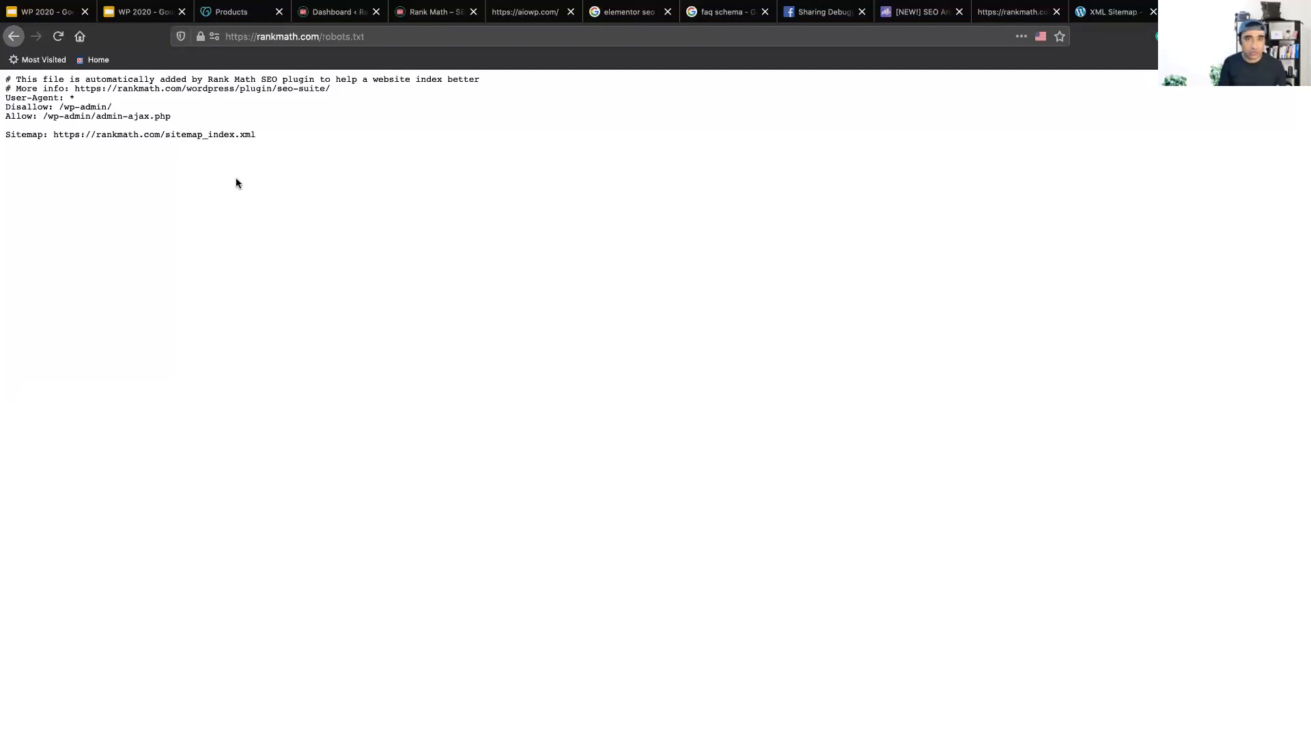
Return to the presentation and advance to the slide "How to setup an SEO plugin correctly?".
click(145, 15)
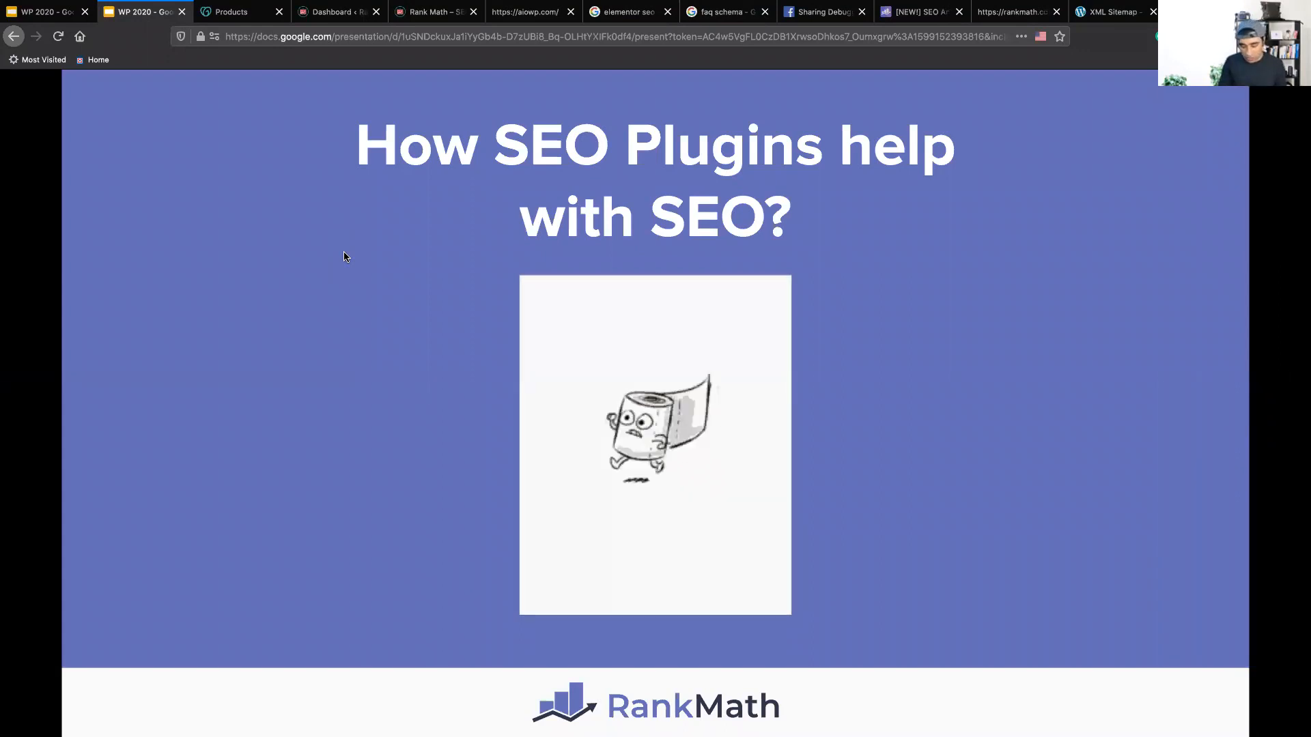
key(Right)
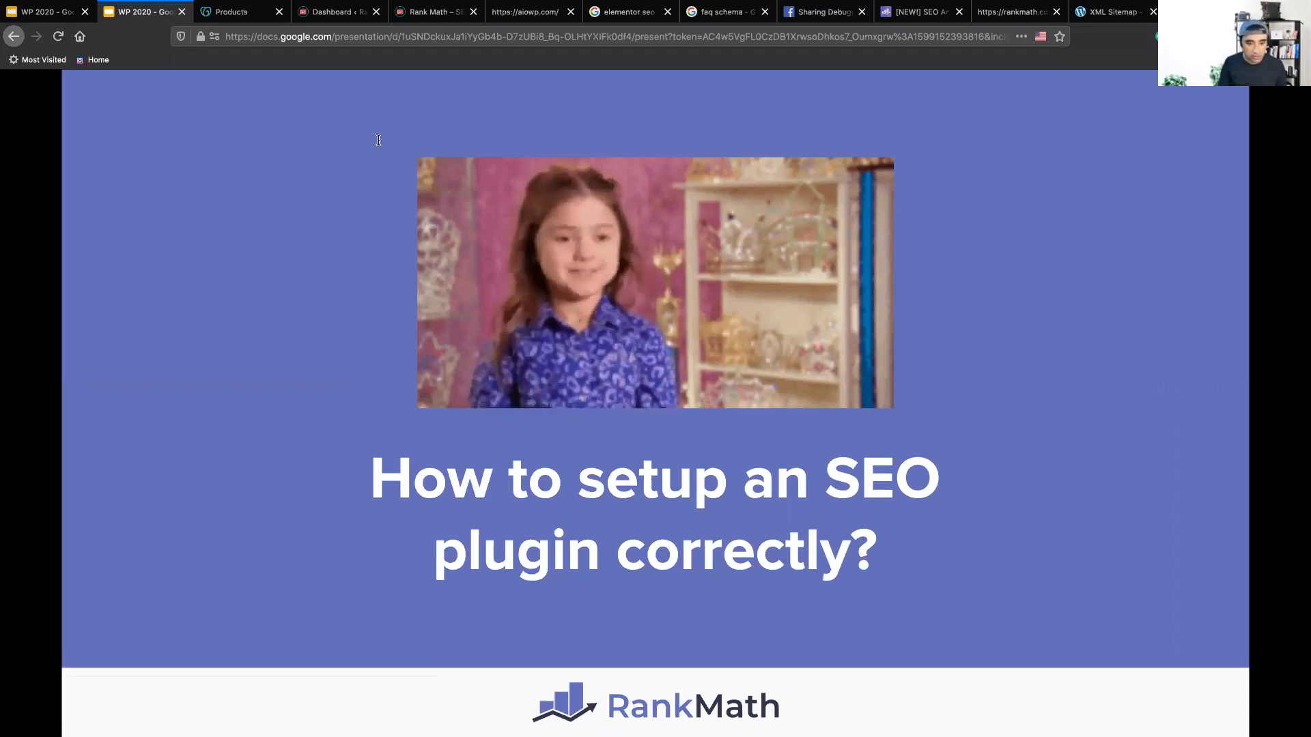
In the aiowp.com WordPress dashboard, search the plugins available to add for "rank math".
click(334, 12)
mouse_move(79, 348)
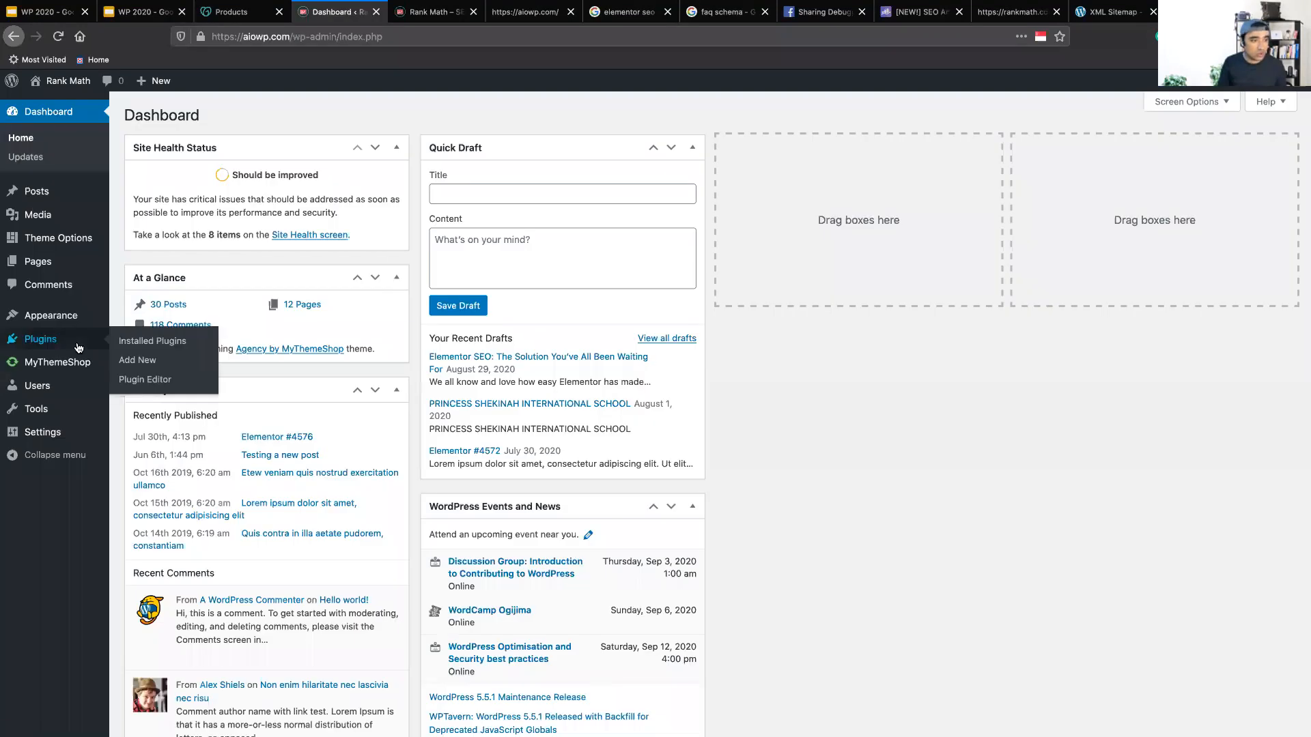
click(138, 360)
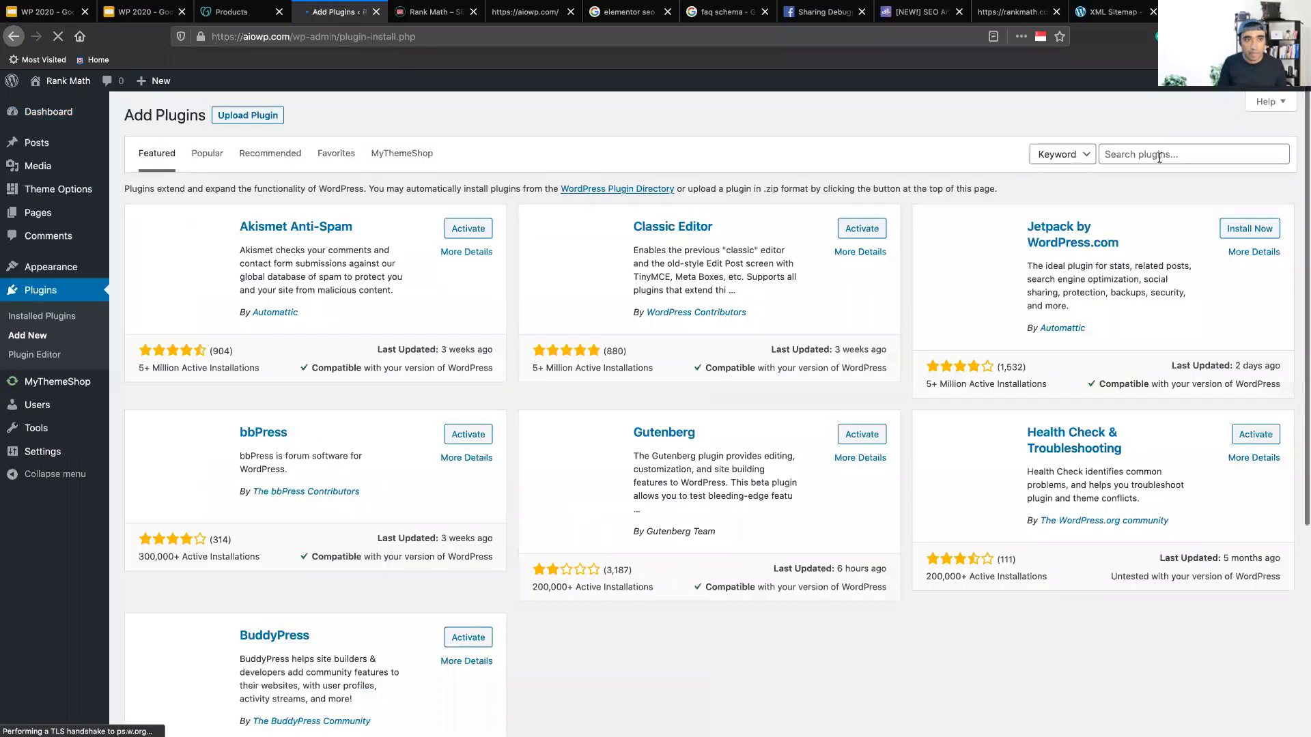
click(1159, 157)
text(rank math)
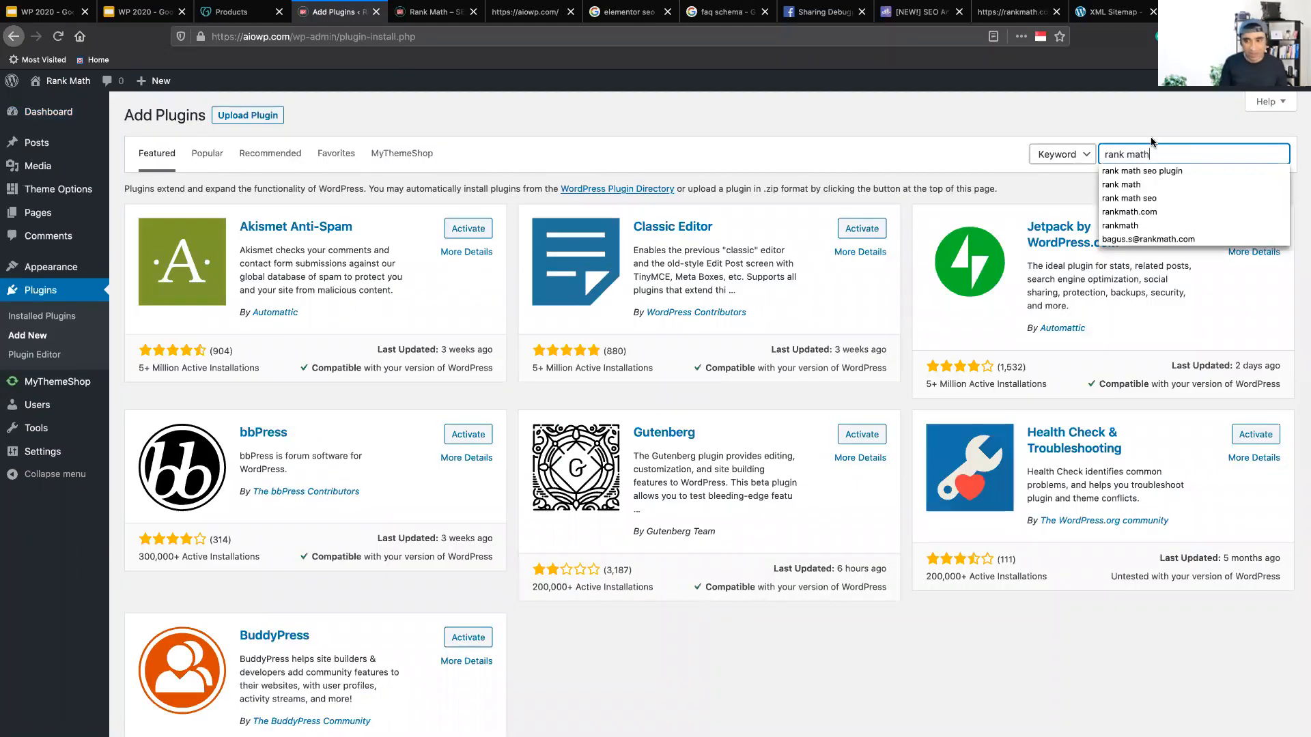
key(Return)
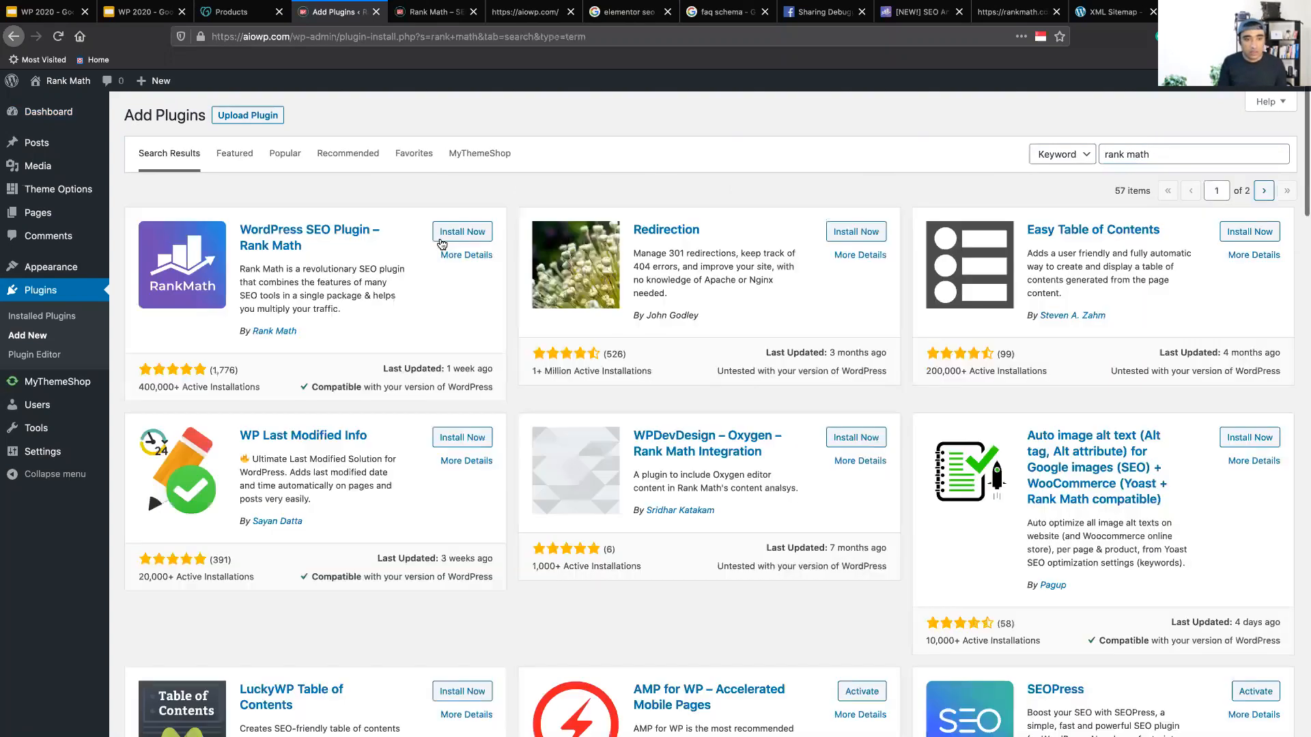
Install and activate the plugin WordPress SEO Plugin – Rank Math.
click(440, 239)
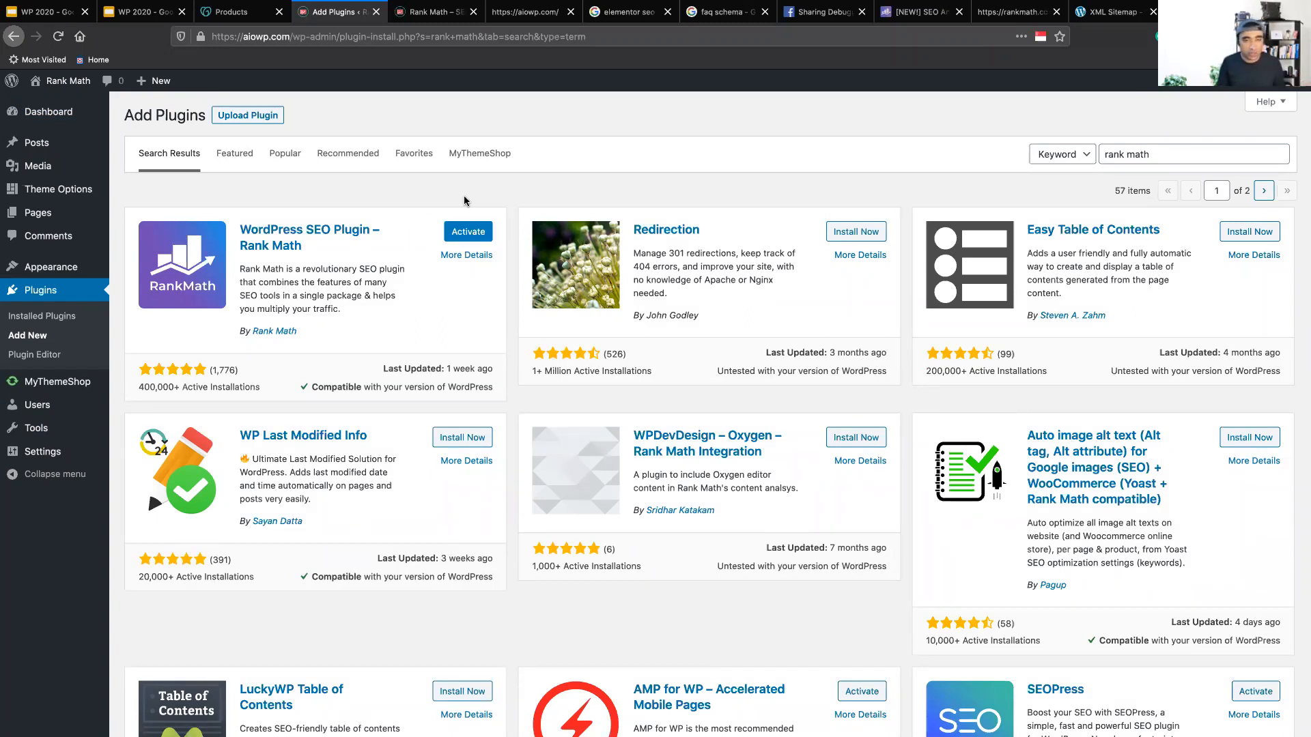
click(461, 233)
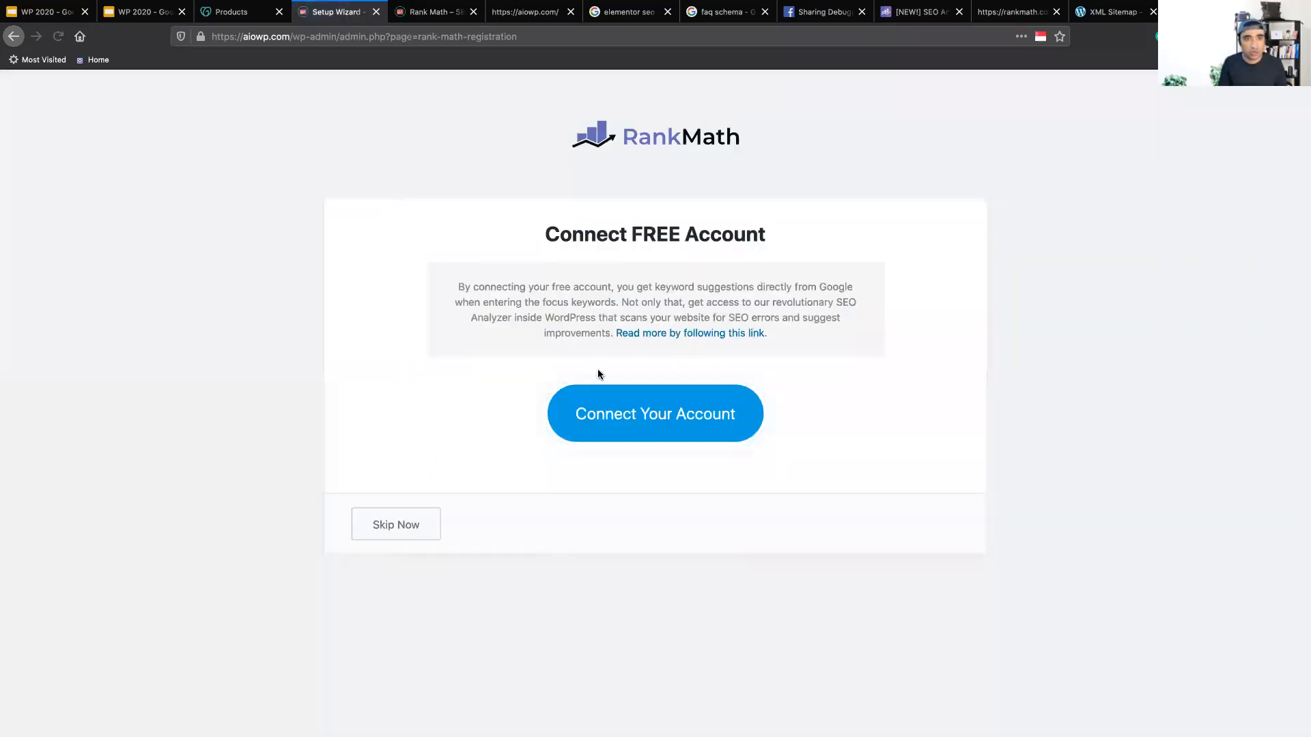
click(642, 424)
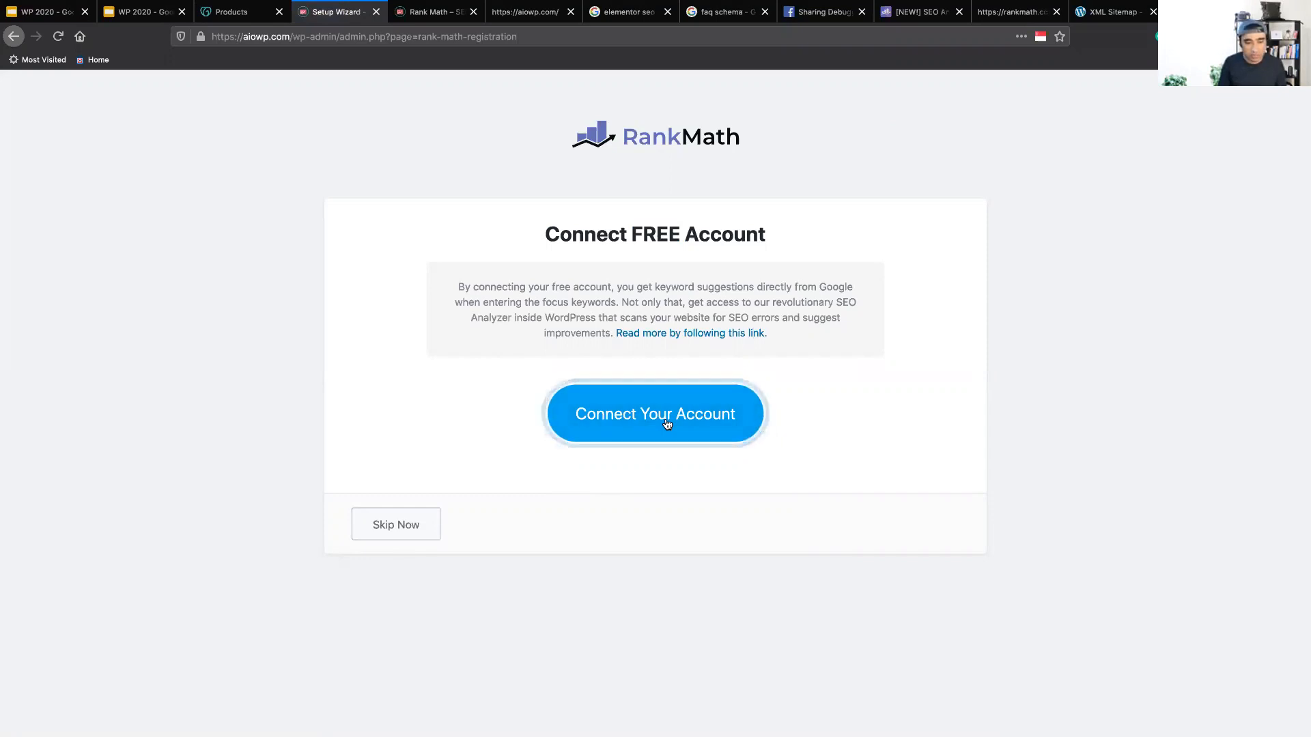
click(667, 424)
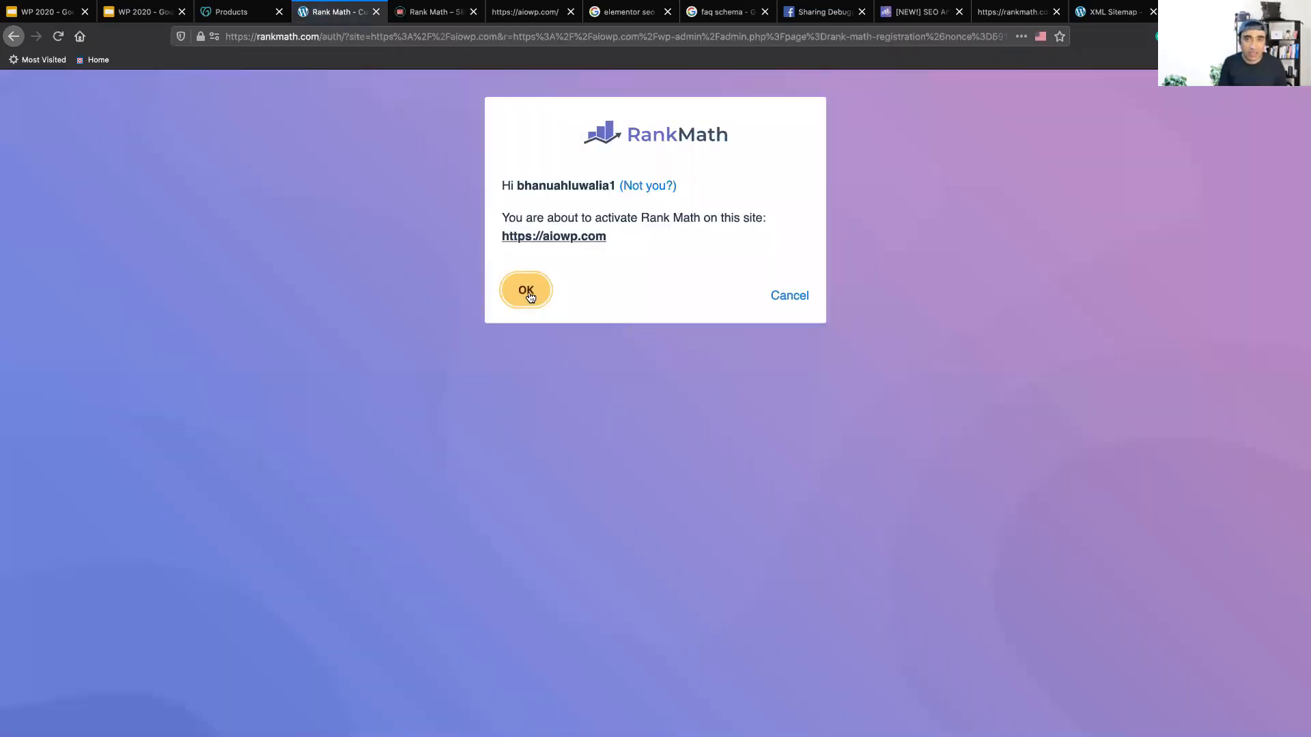
click(539, 305)
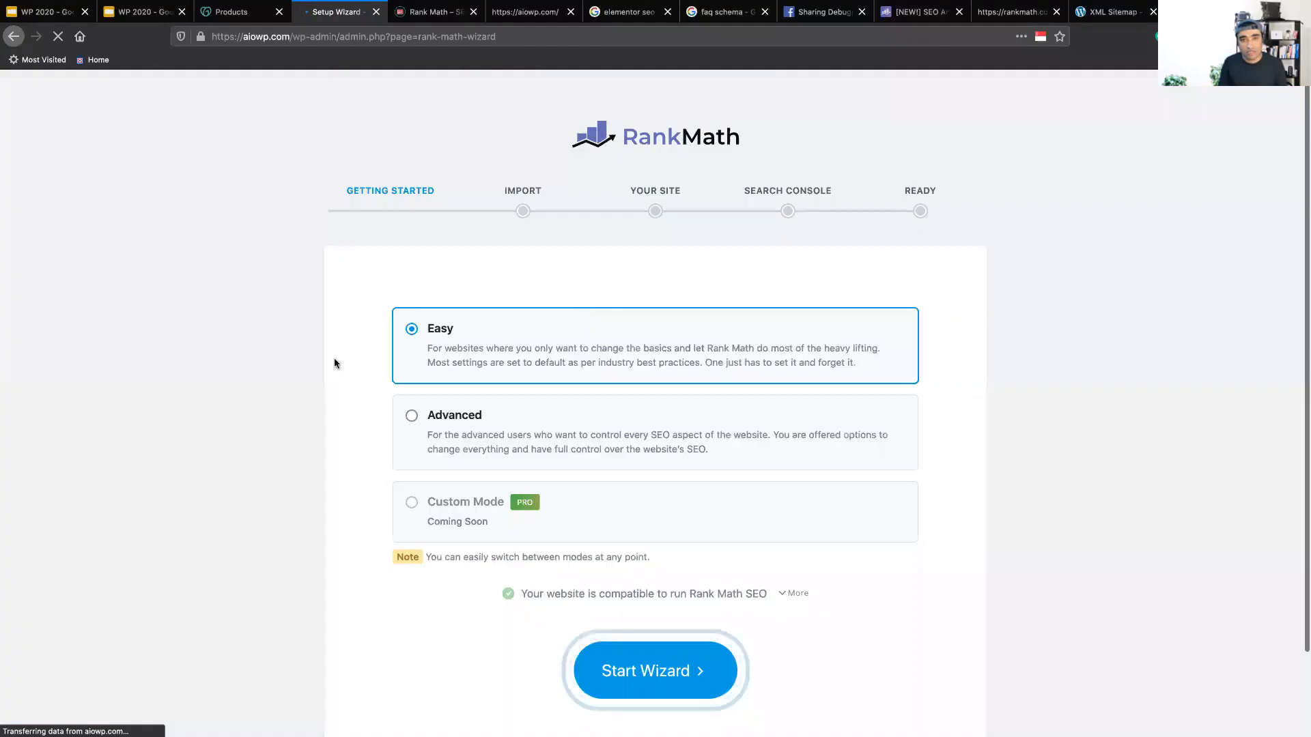
Choose the Advanced mode for the Rank Math setup wizard.
scroll(286, 387, down, 1)
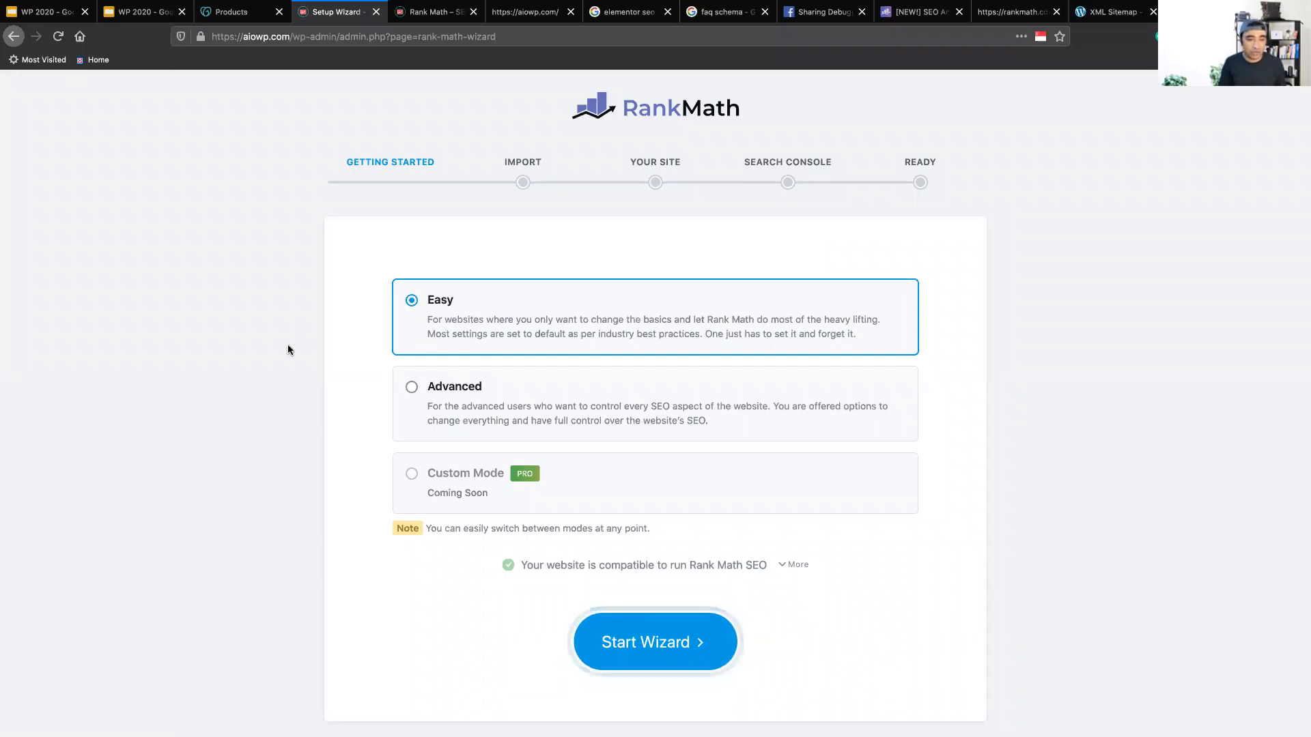
scroll(287, 349, down, 1)
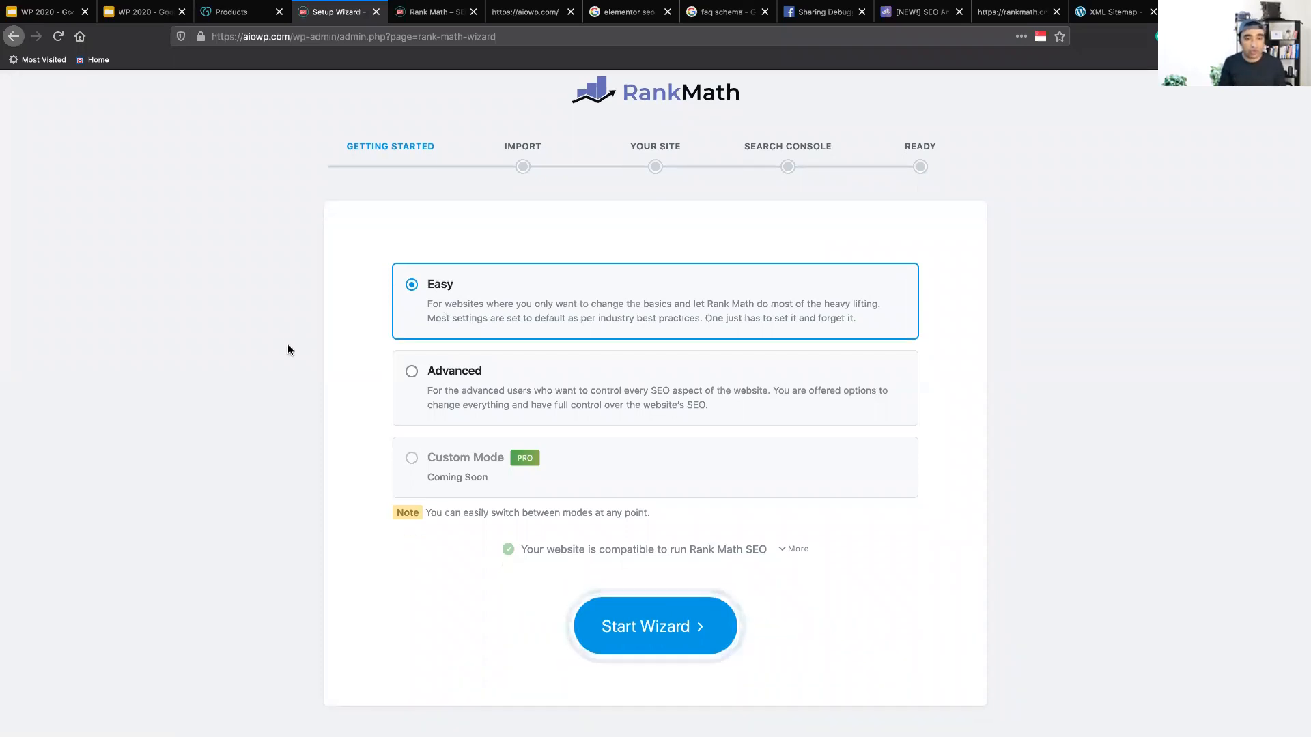
click(414, 372)
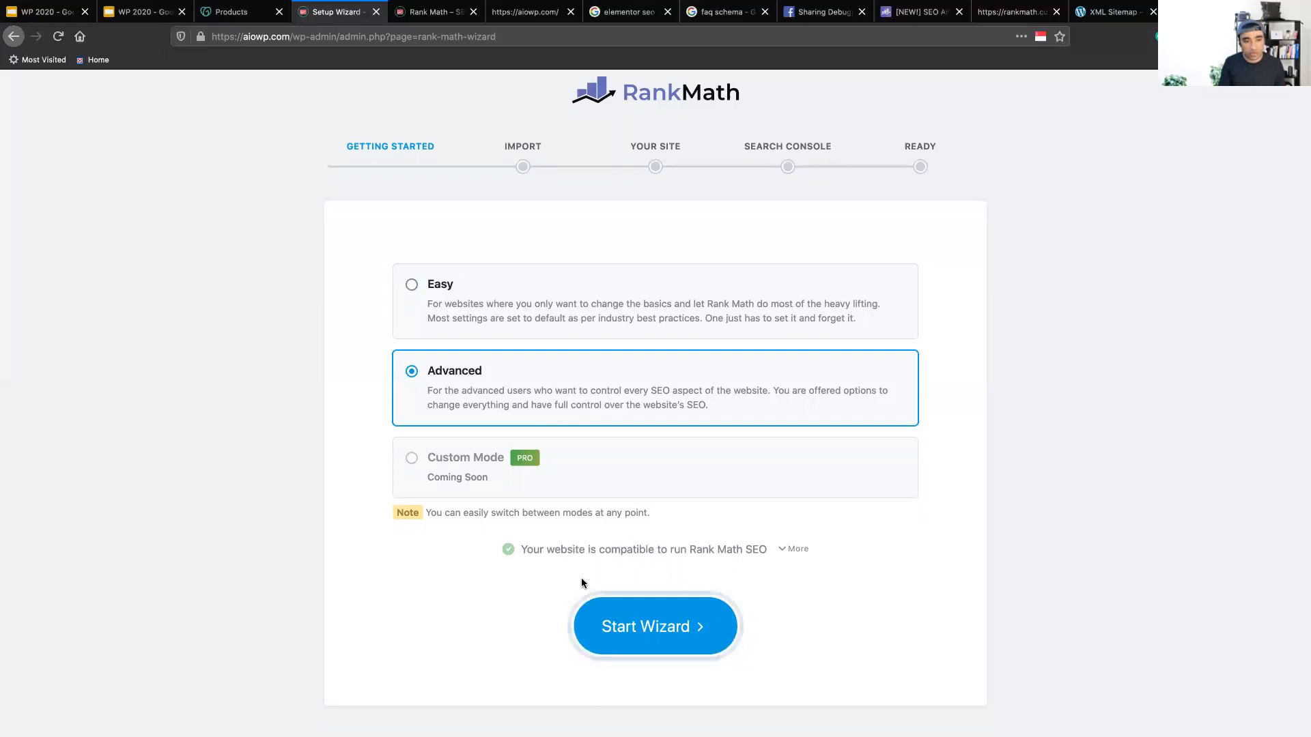
Expand the website compatibility details and review the PHP and WordPress requirement checks, with a brief look at the GoDaddy products page.
scroll(790, 478, down, 2)
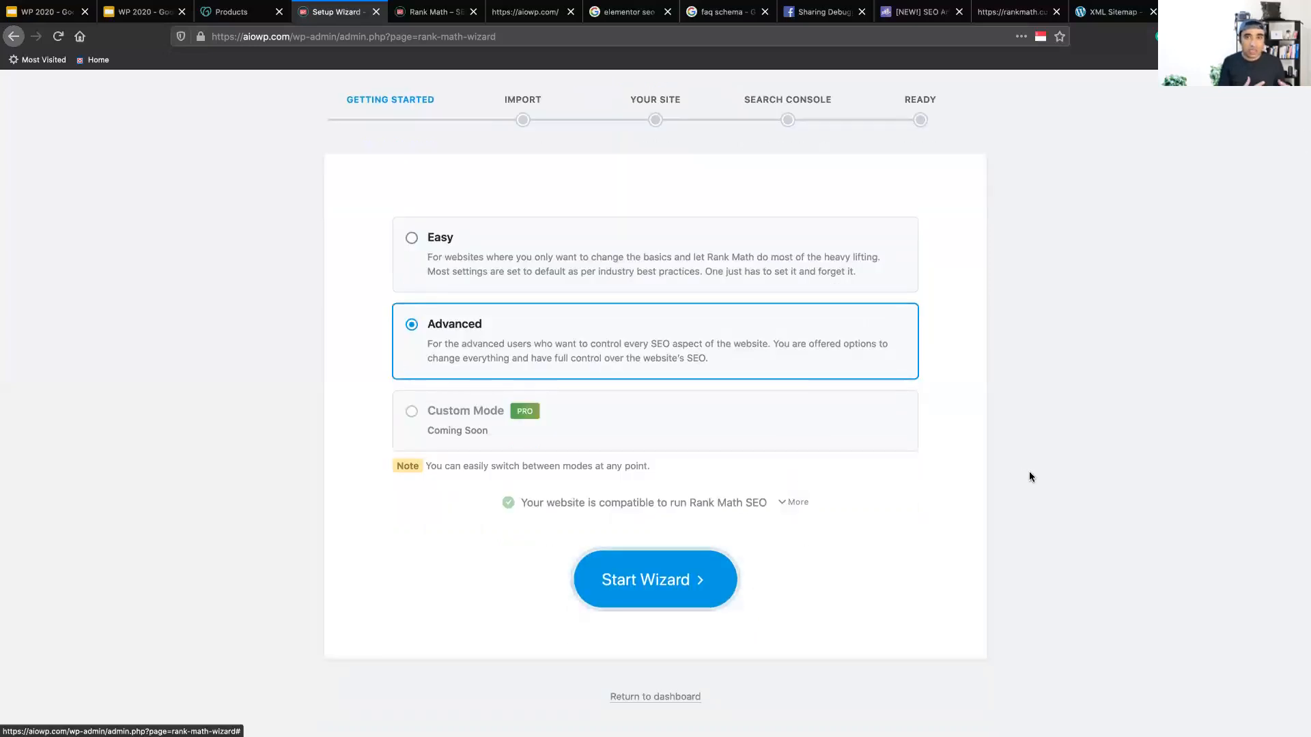
scroll(1029, 471, down, 4)
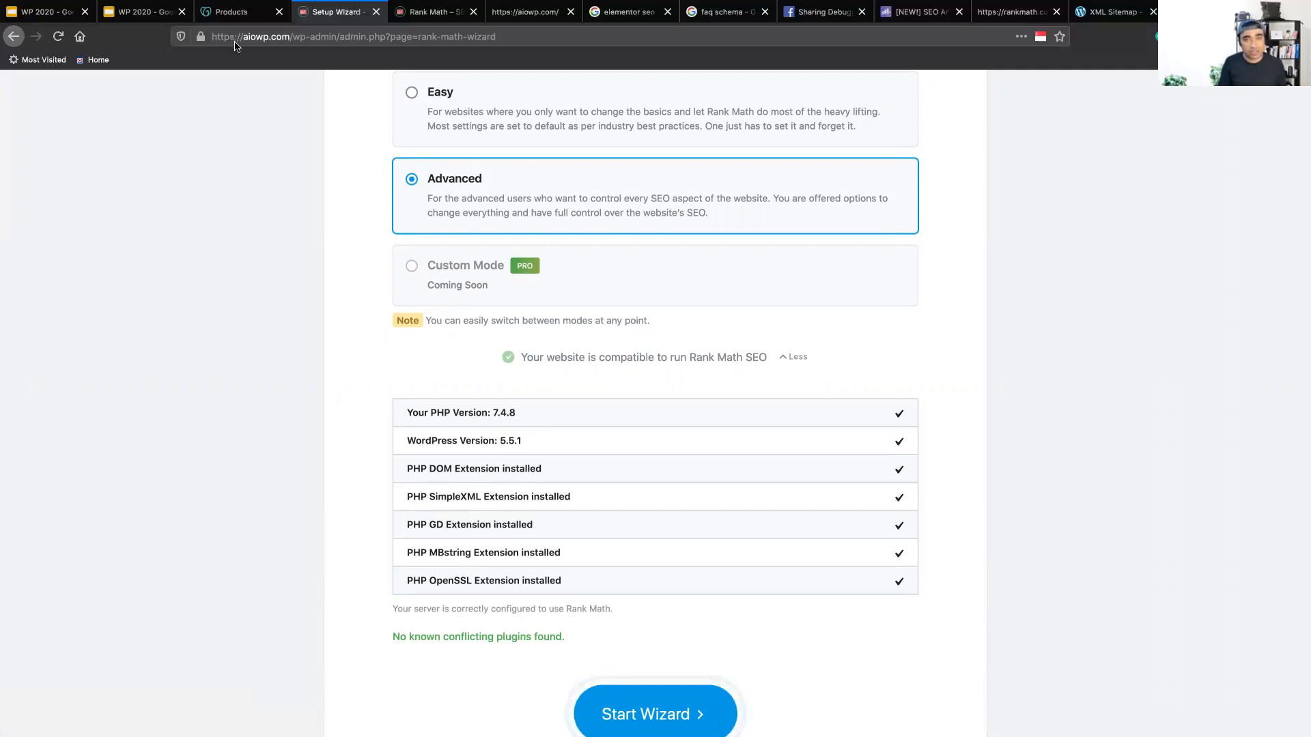
key(ctrl+shift+Tab)
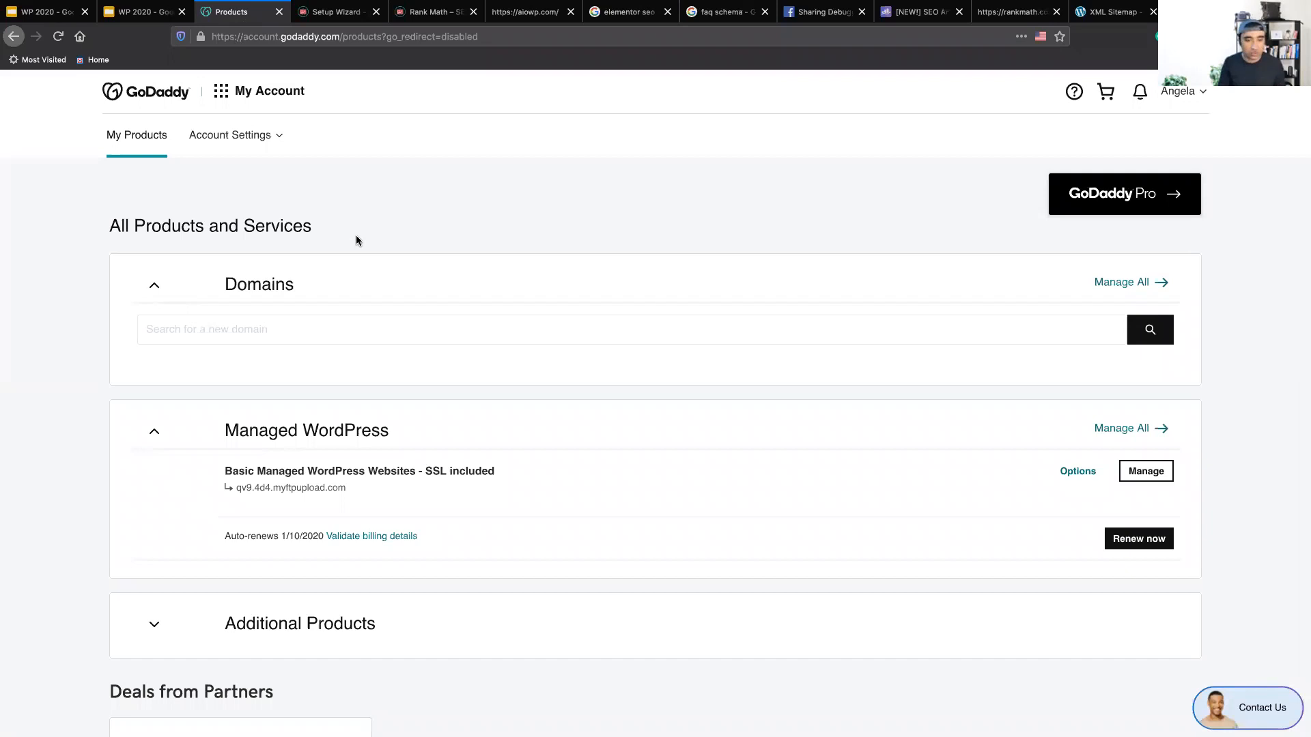
key(ctrl+Tab)
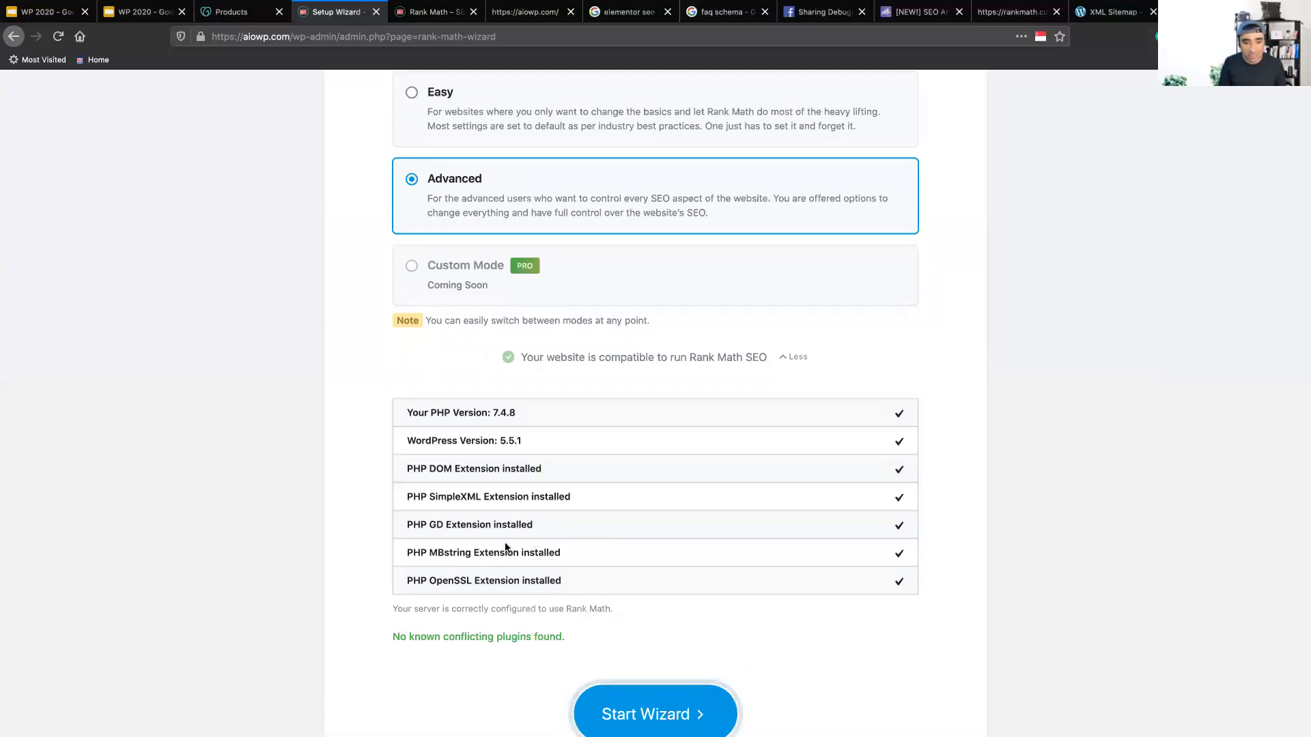
drag(403, 413, 402, 410)
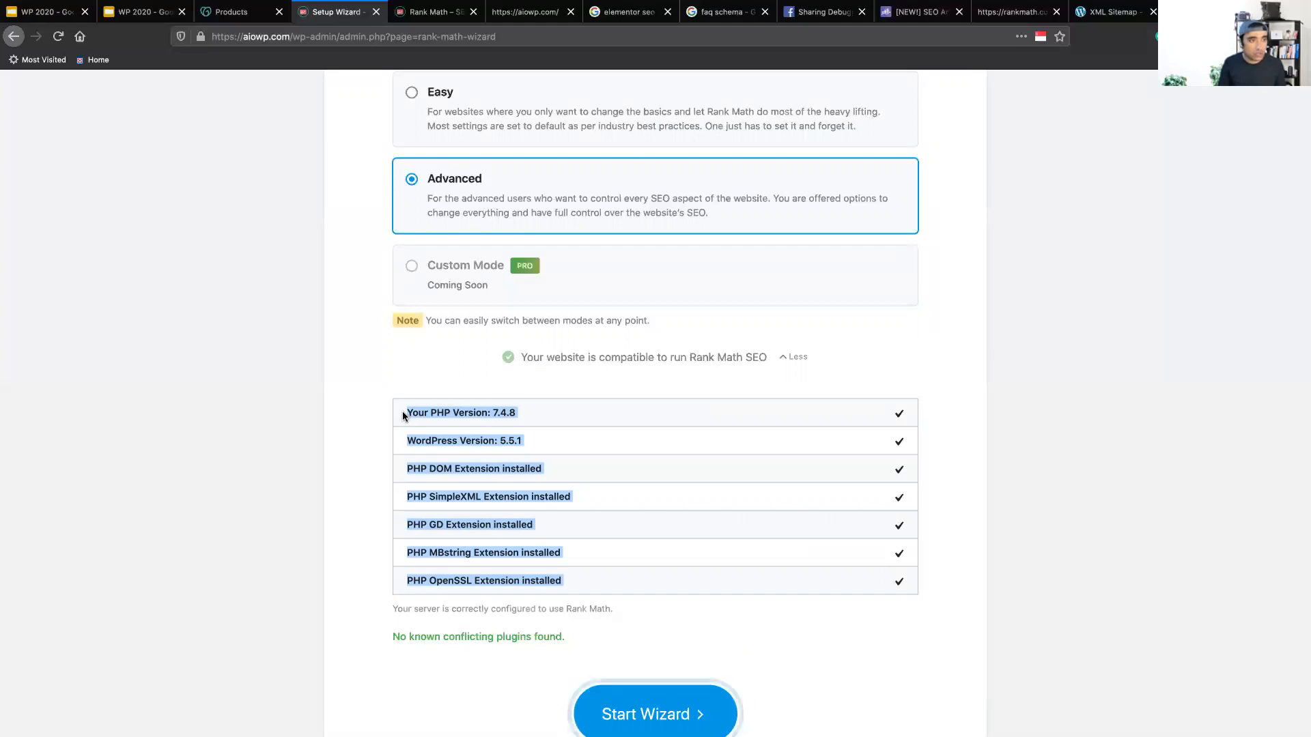
click(403, 411)
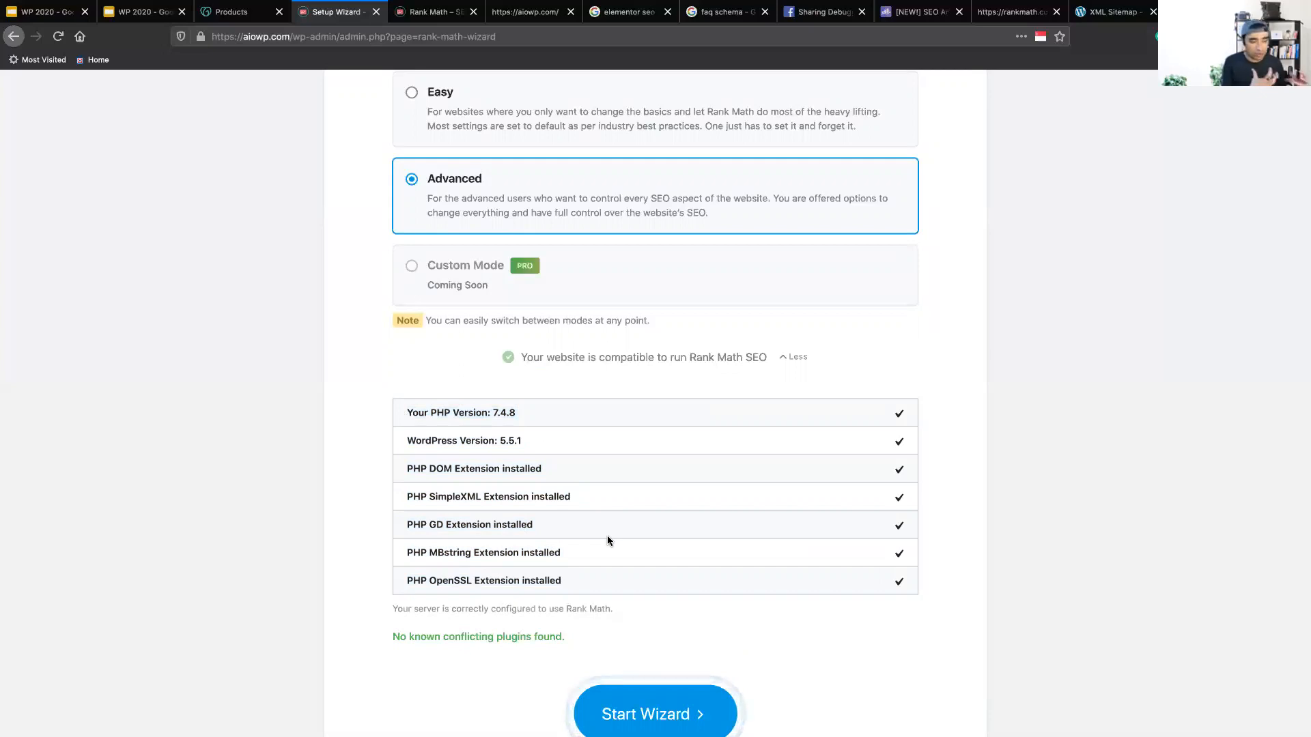
Start the setup wizard and import all Yoast SEO data, leaving out SEOPress, All In One SEO Pack and AIO Schema Rich Snippet.
scroll(607, 536, down, 2)
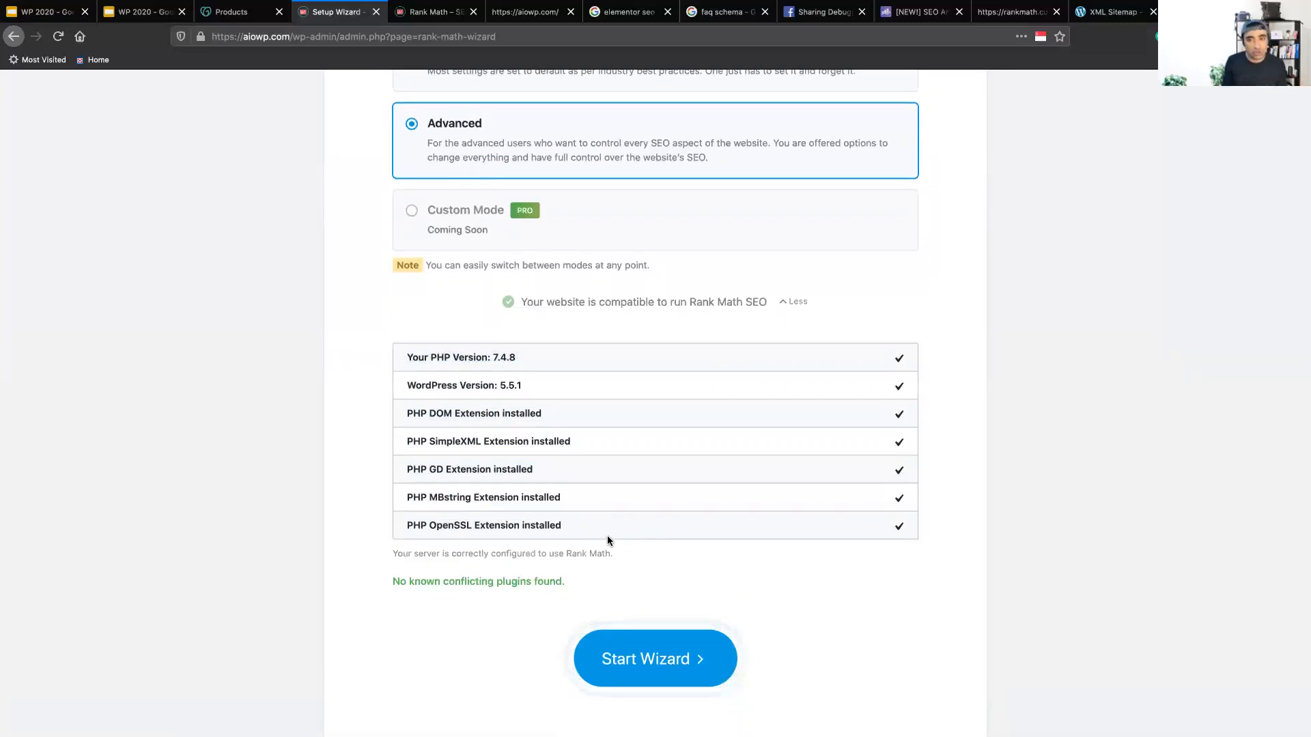
click(653, 658)
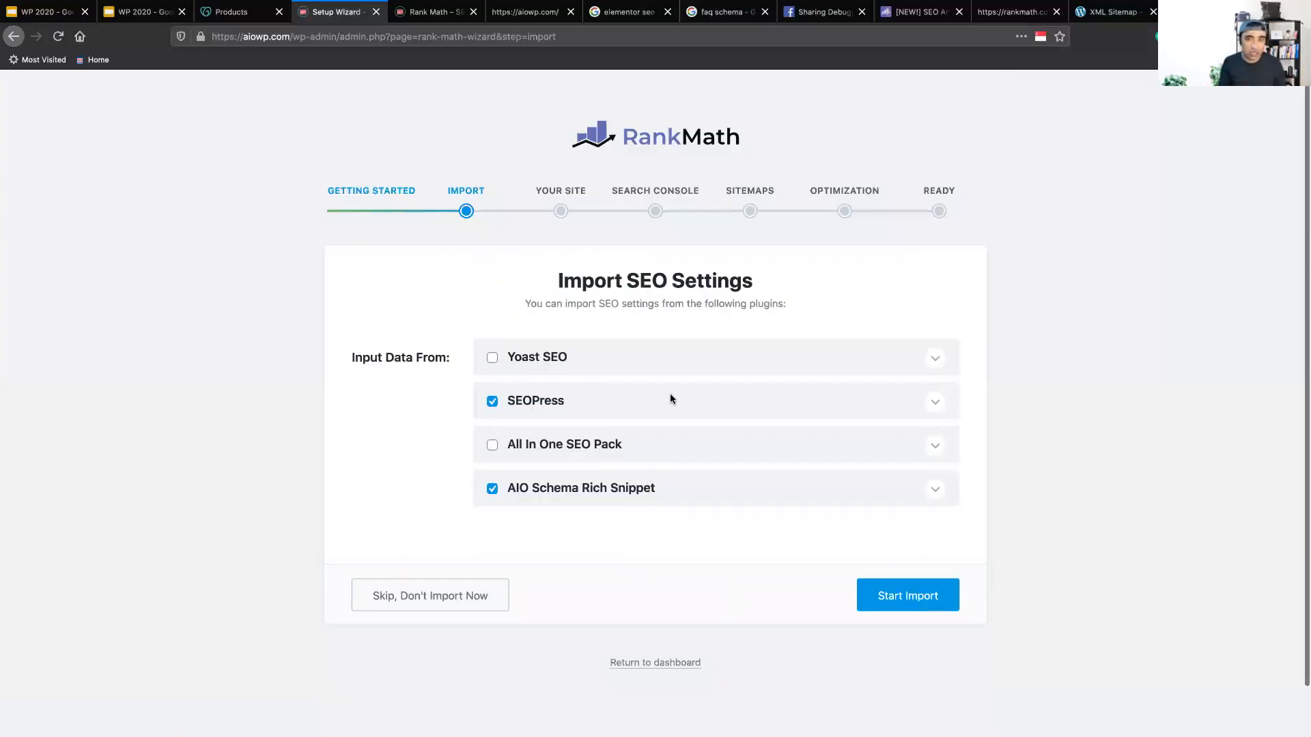
click(935, 359)
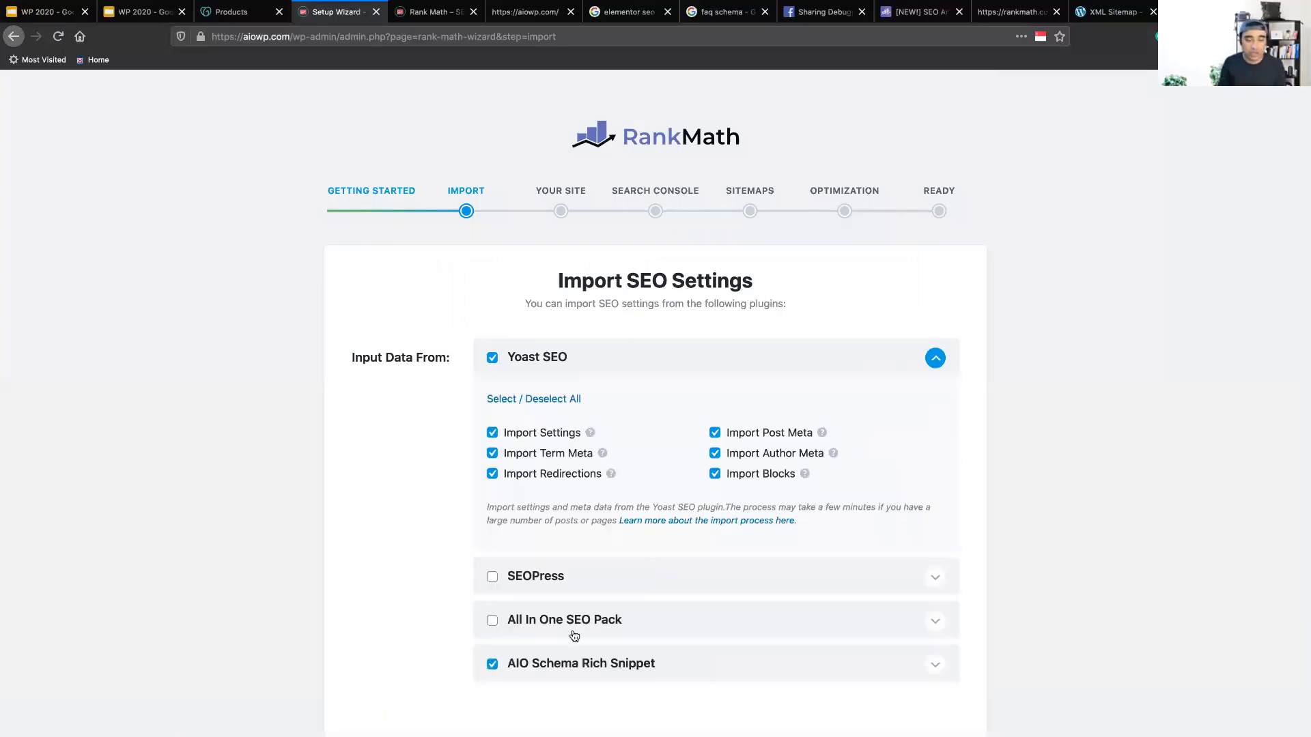
click(491, 664)
scroll(916, 444, down, 3)
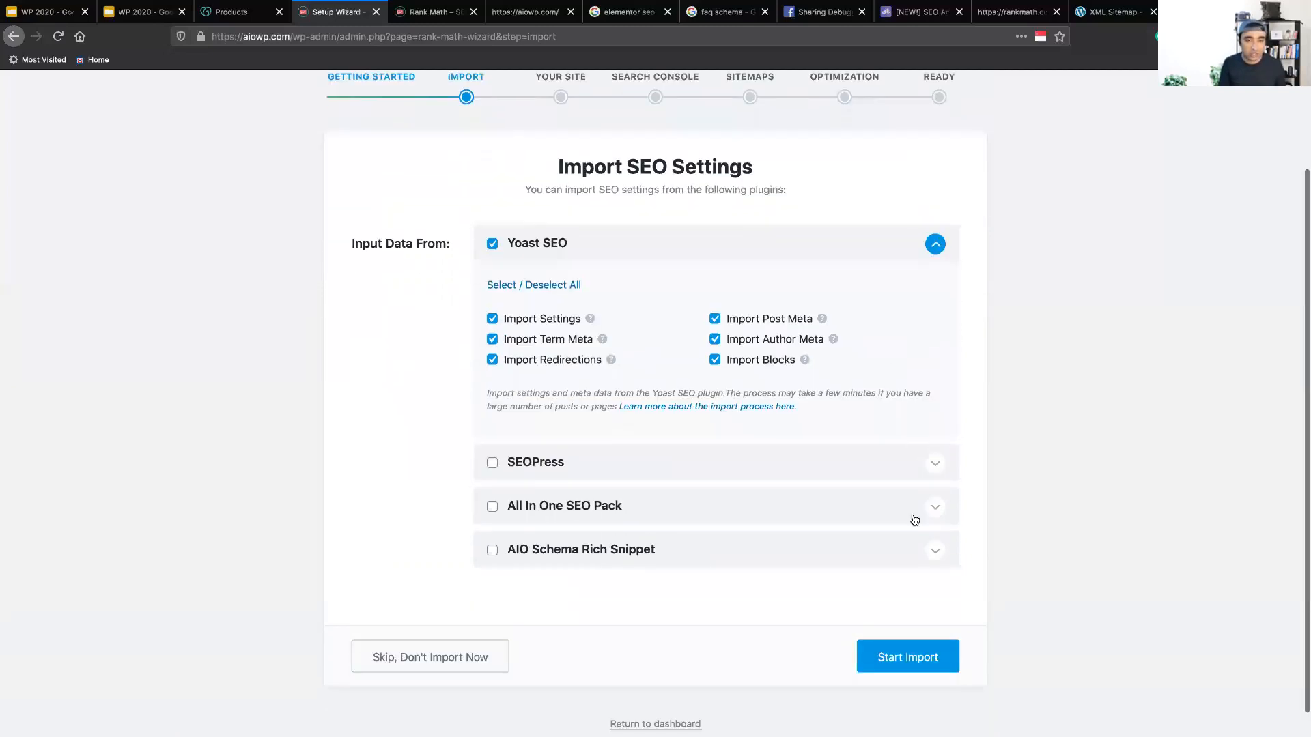
click(910, 640)
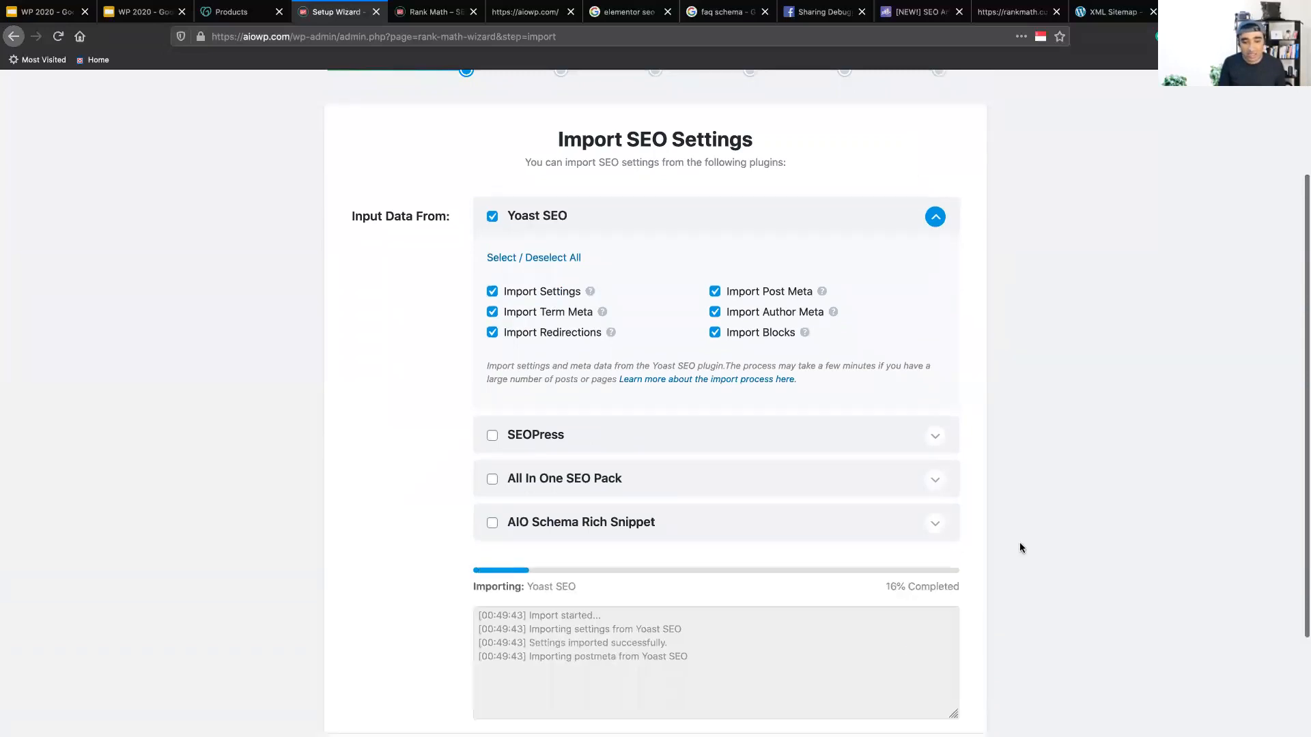
scroll(1020, 546, down, 3)
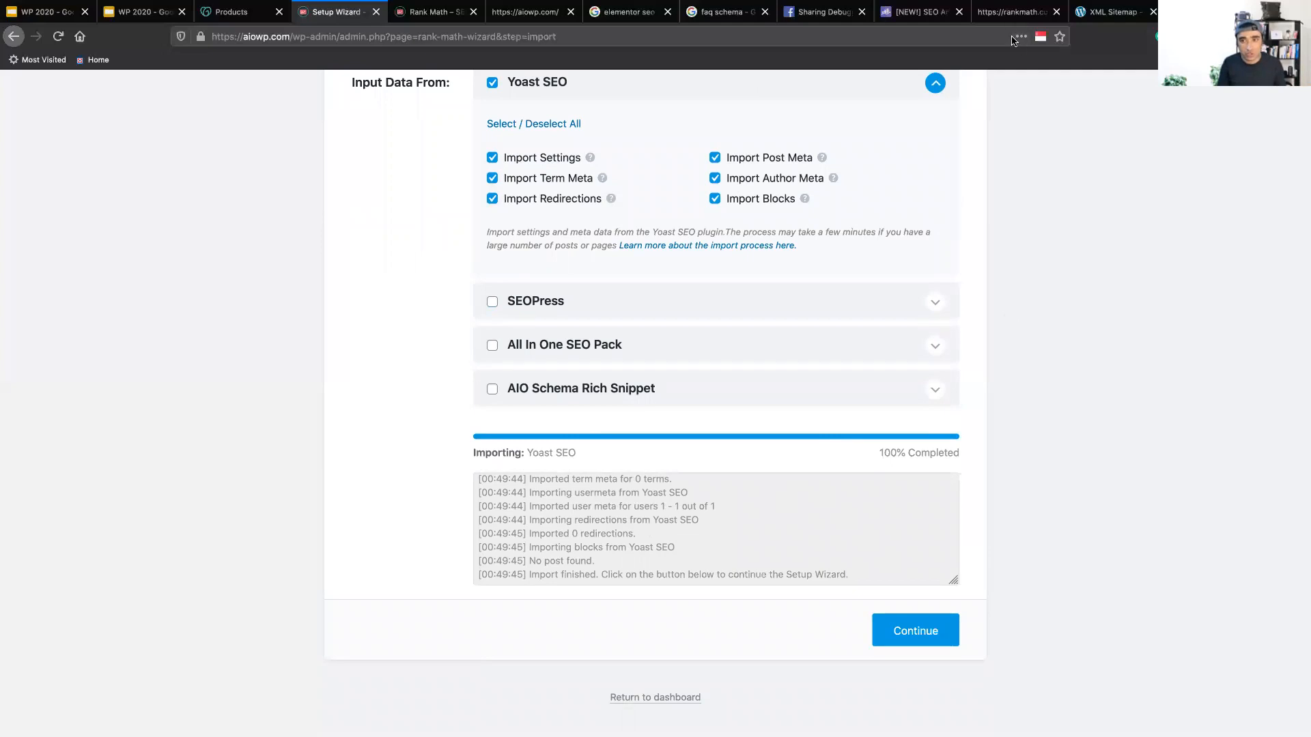
Examine the SEO meta tags and schema markup that Rank Math adds to the source of rankmath.com/tools/seo-analyzer/, and return to the wizard.
click(1006, 17)
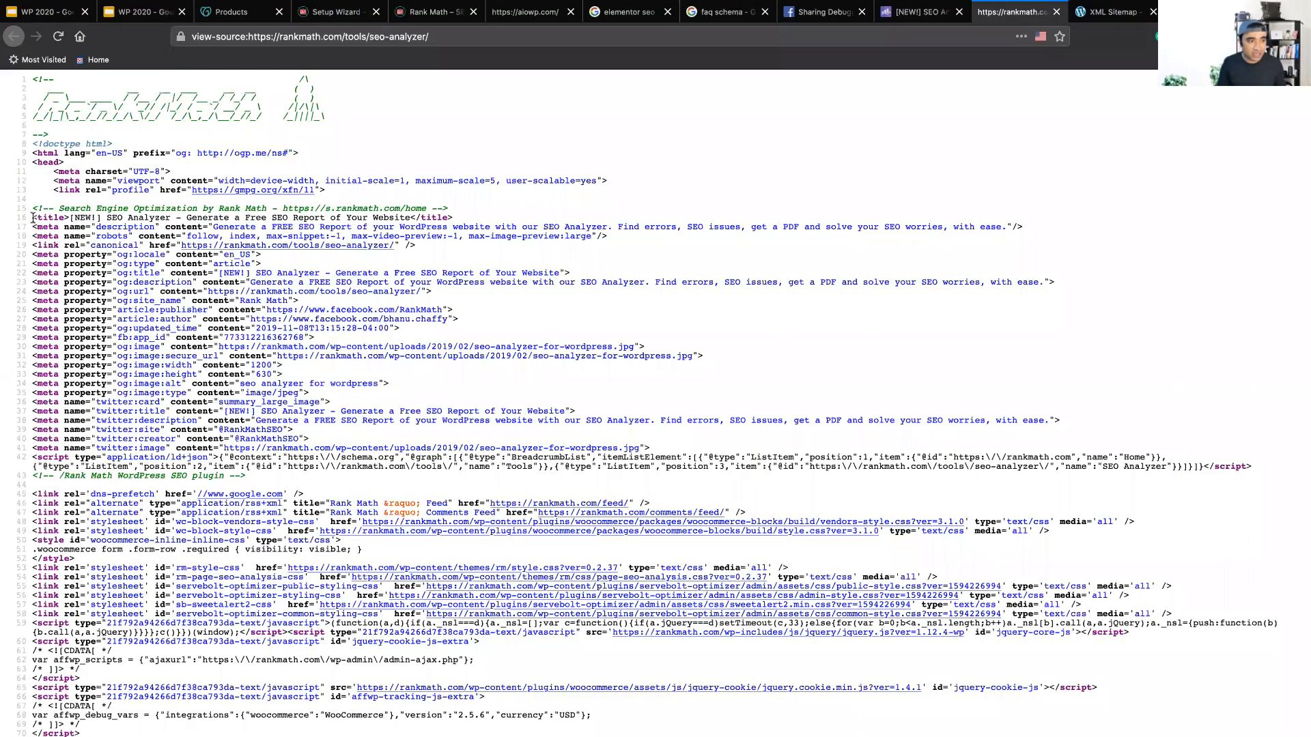
drag(32, 217, 327, 466)
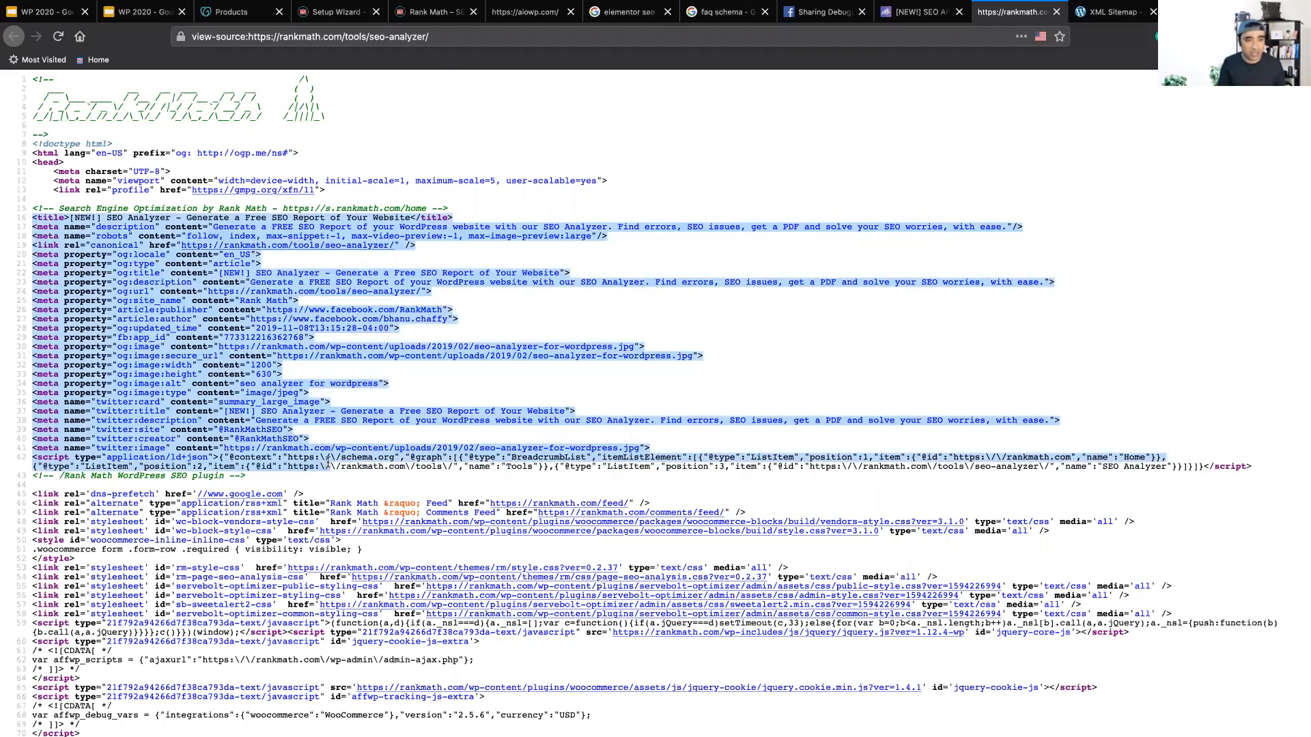
click(328, 463)
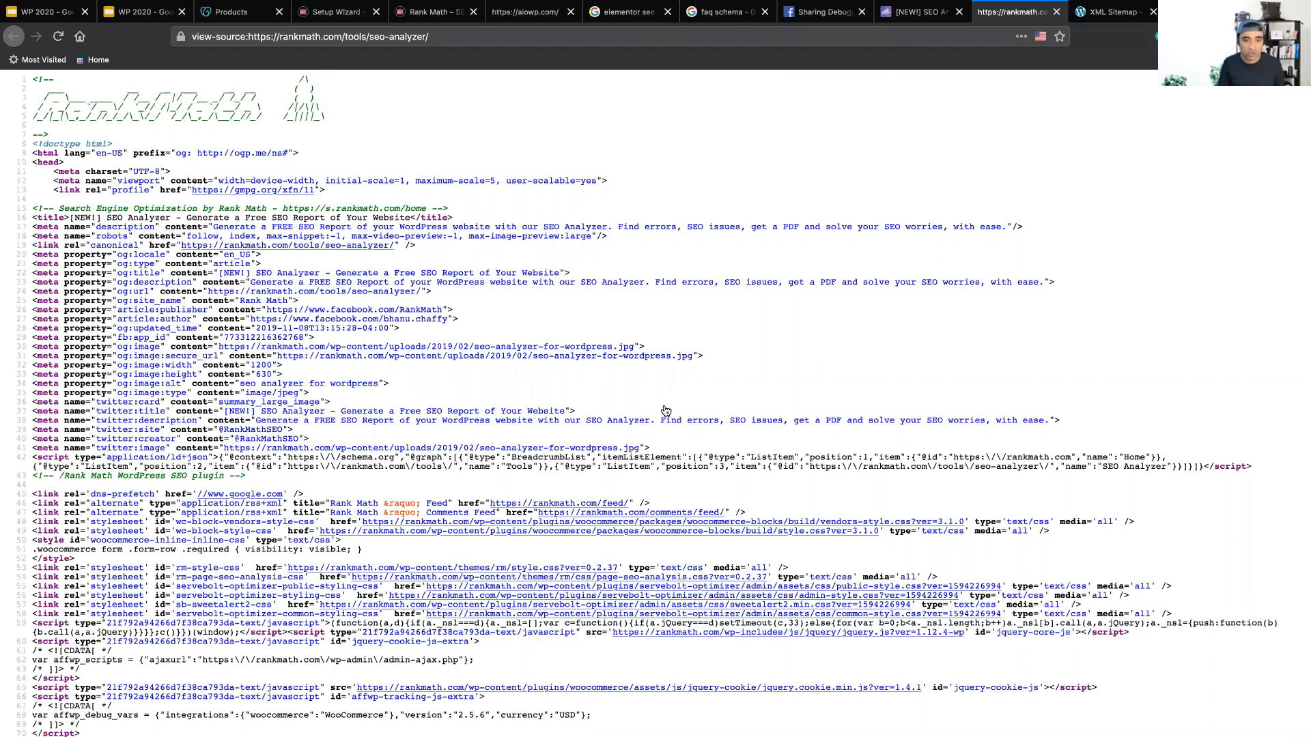
key(super+4)
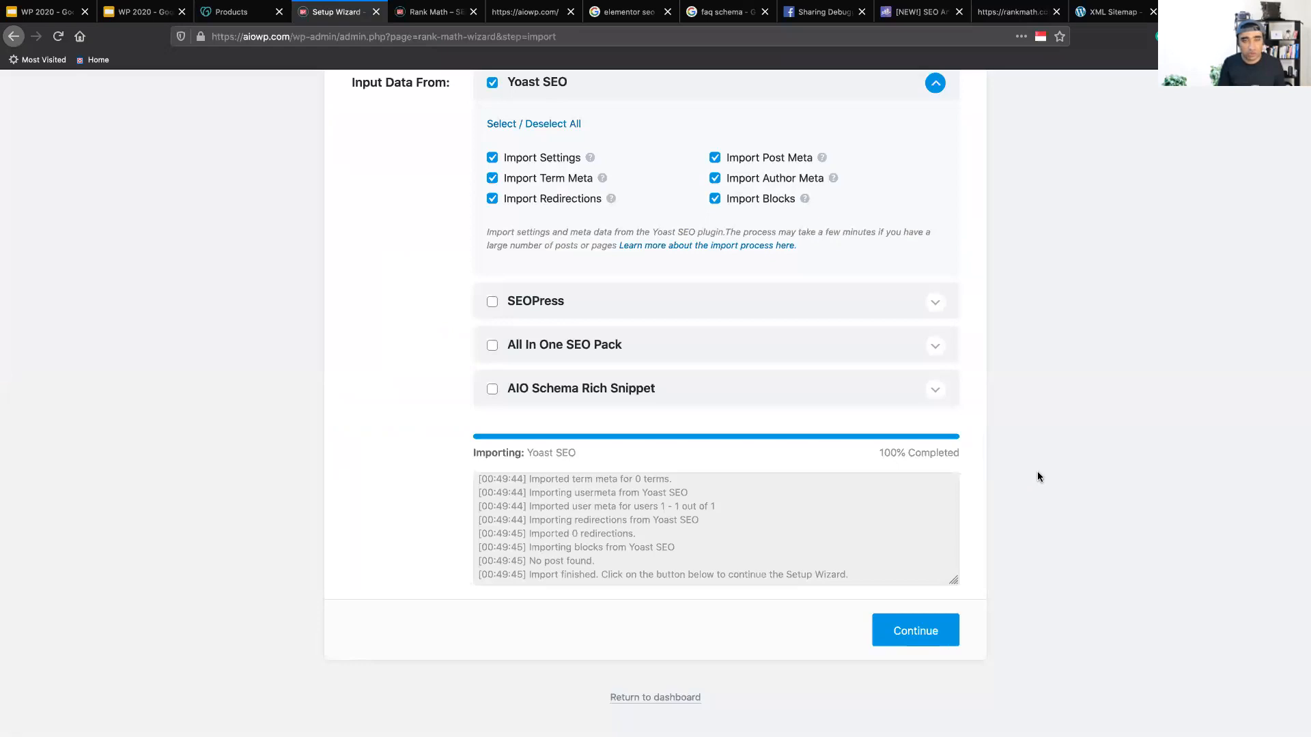
Continue to the wizard's website details and set the site type to Webshop.
click(936, 626)
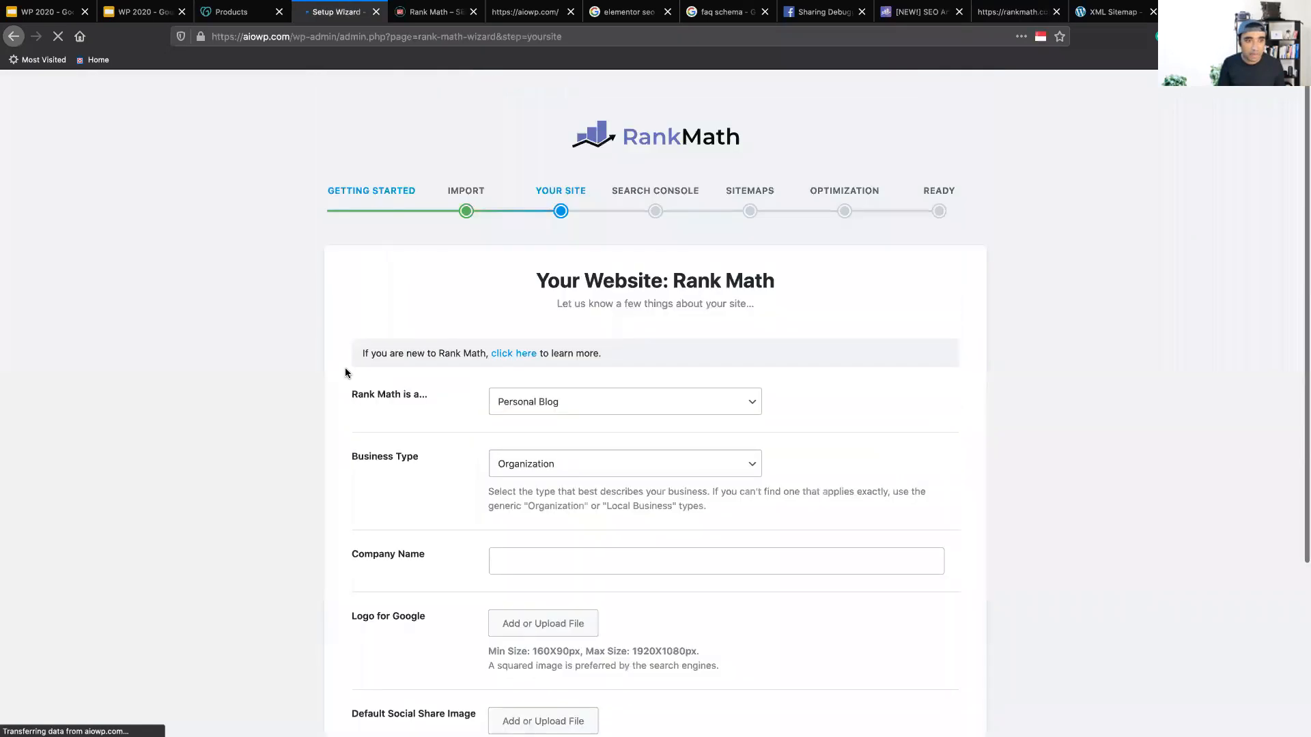
scroll(345, 373, down, 2)
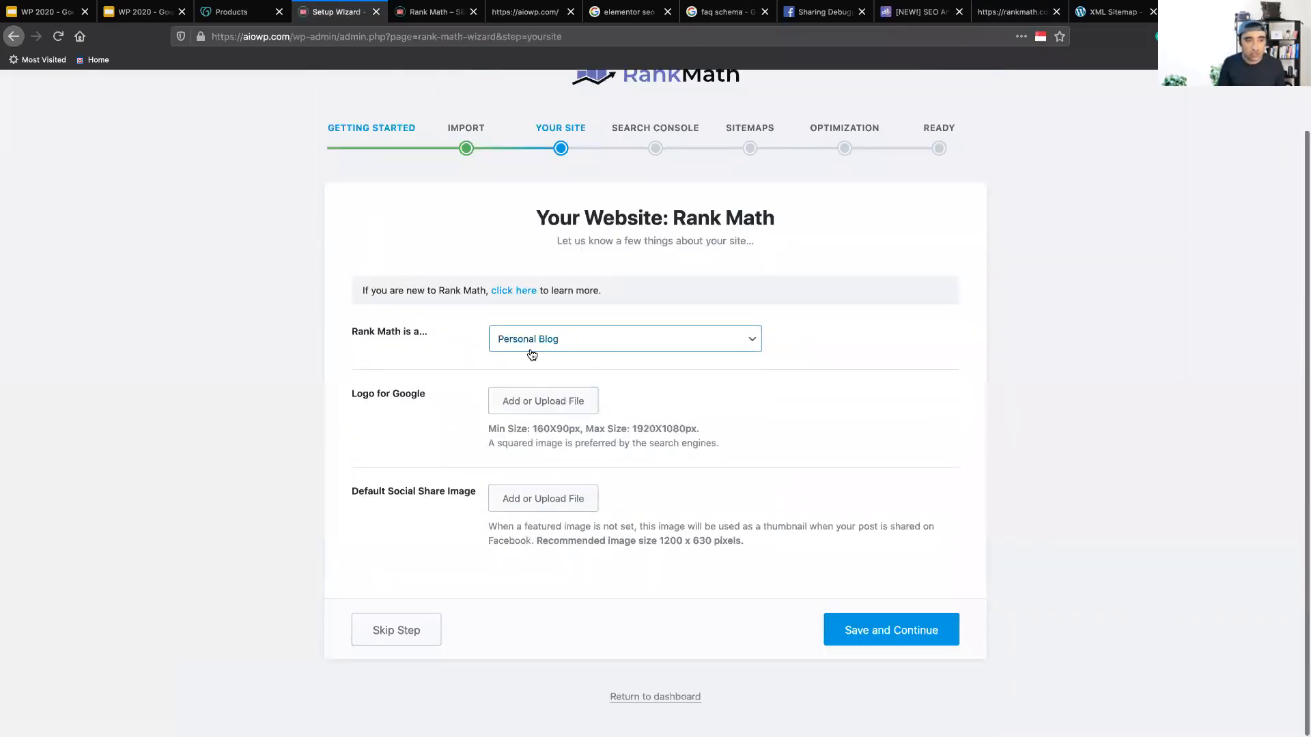
click(584, 350)
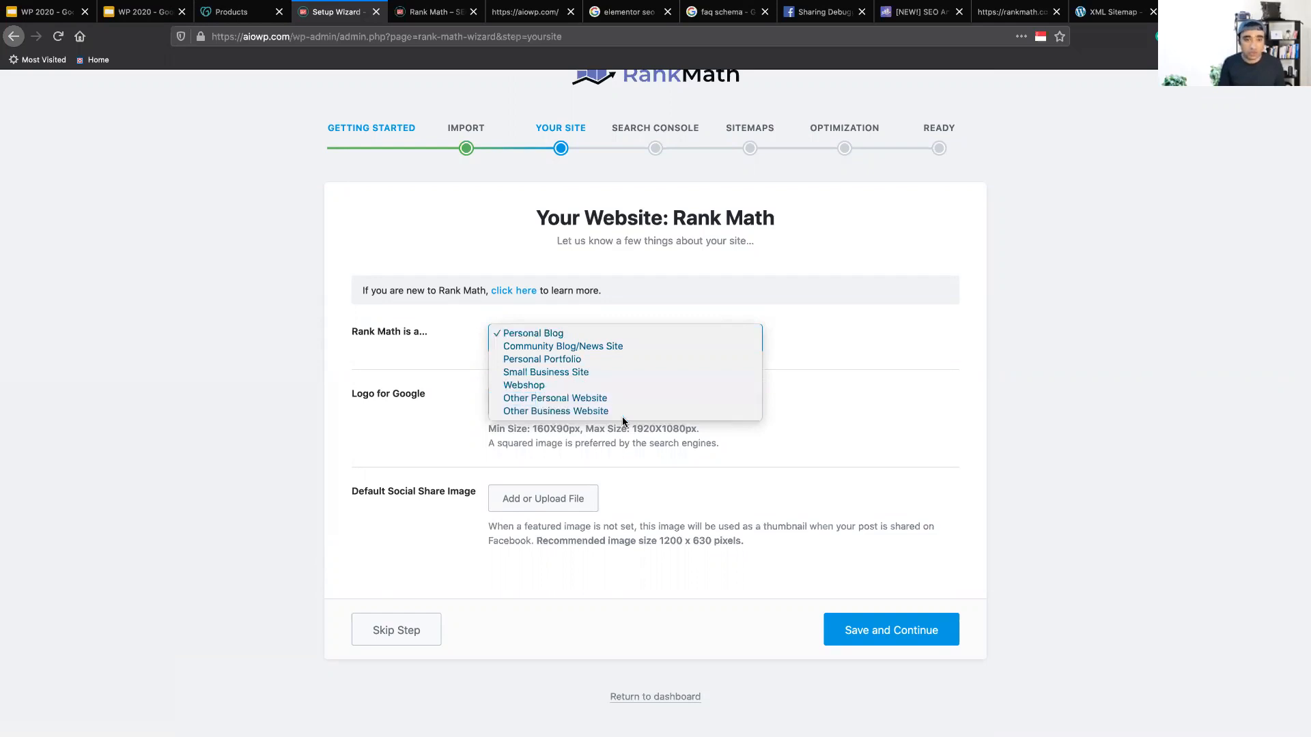
click(621, 388)
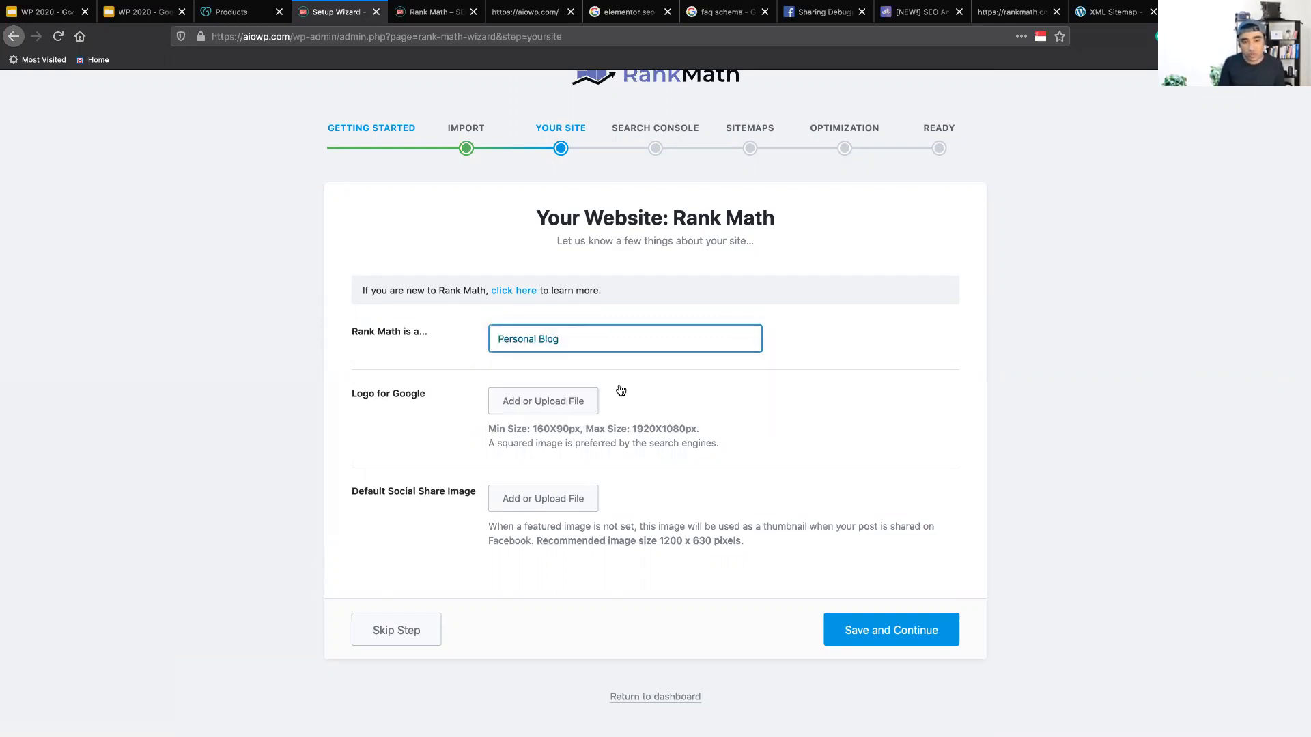
scroll(477, 359, down, 3)
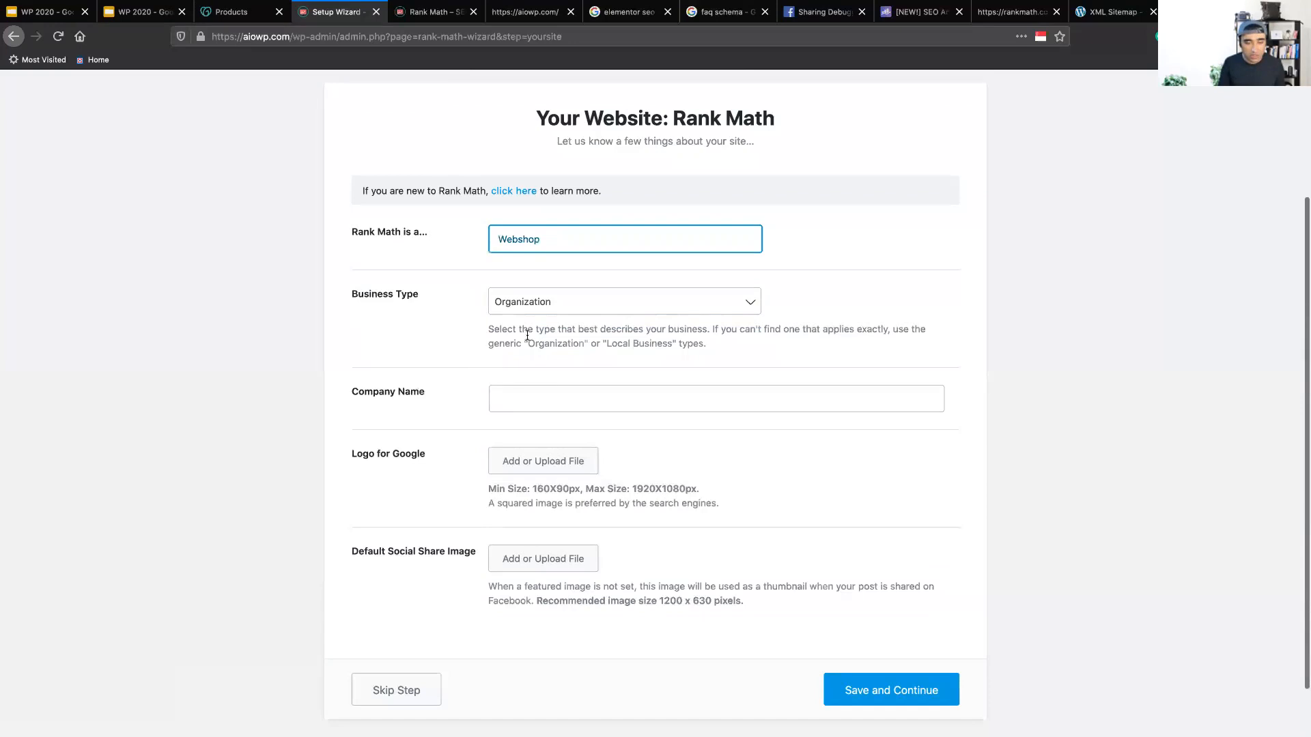
Browse the available business types, including the food, health and beauty, and lodging categories.
click(585, 310)
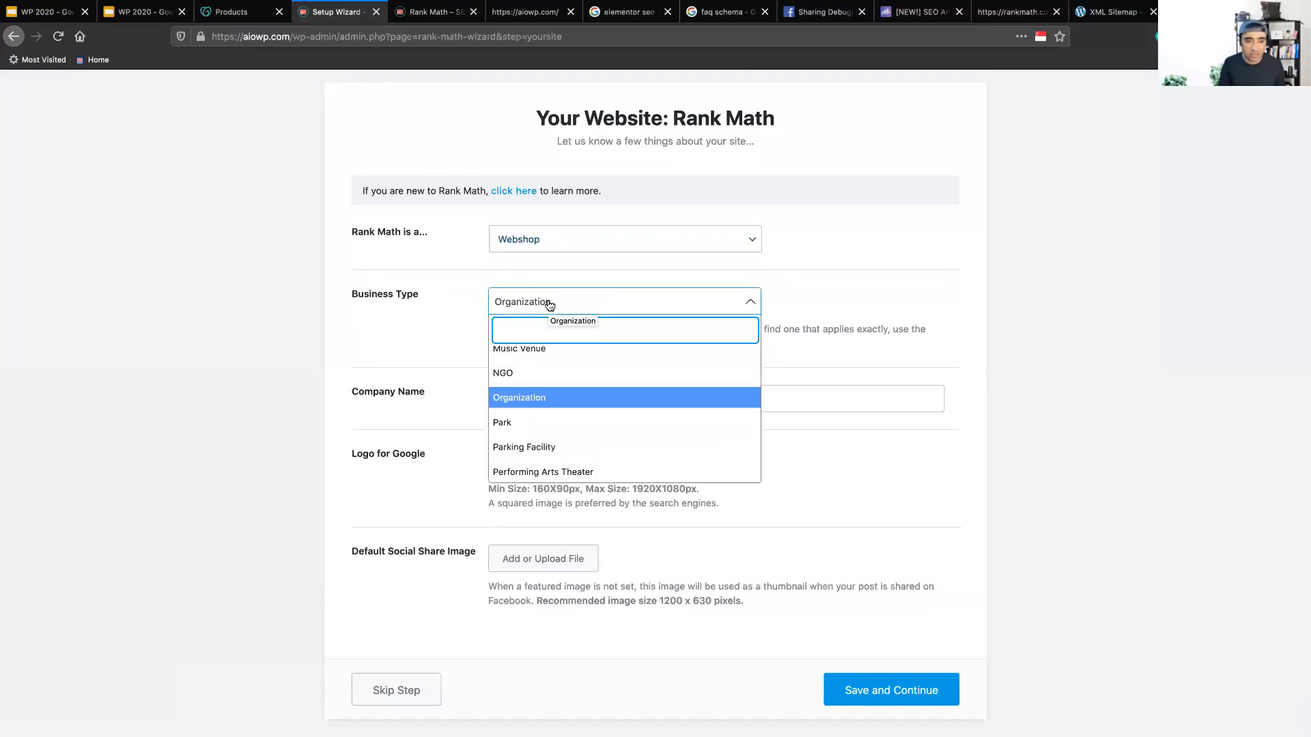
scroll(680, 391, up, 10)
scroll(621, 418, up, 10)
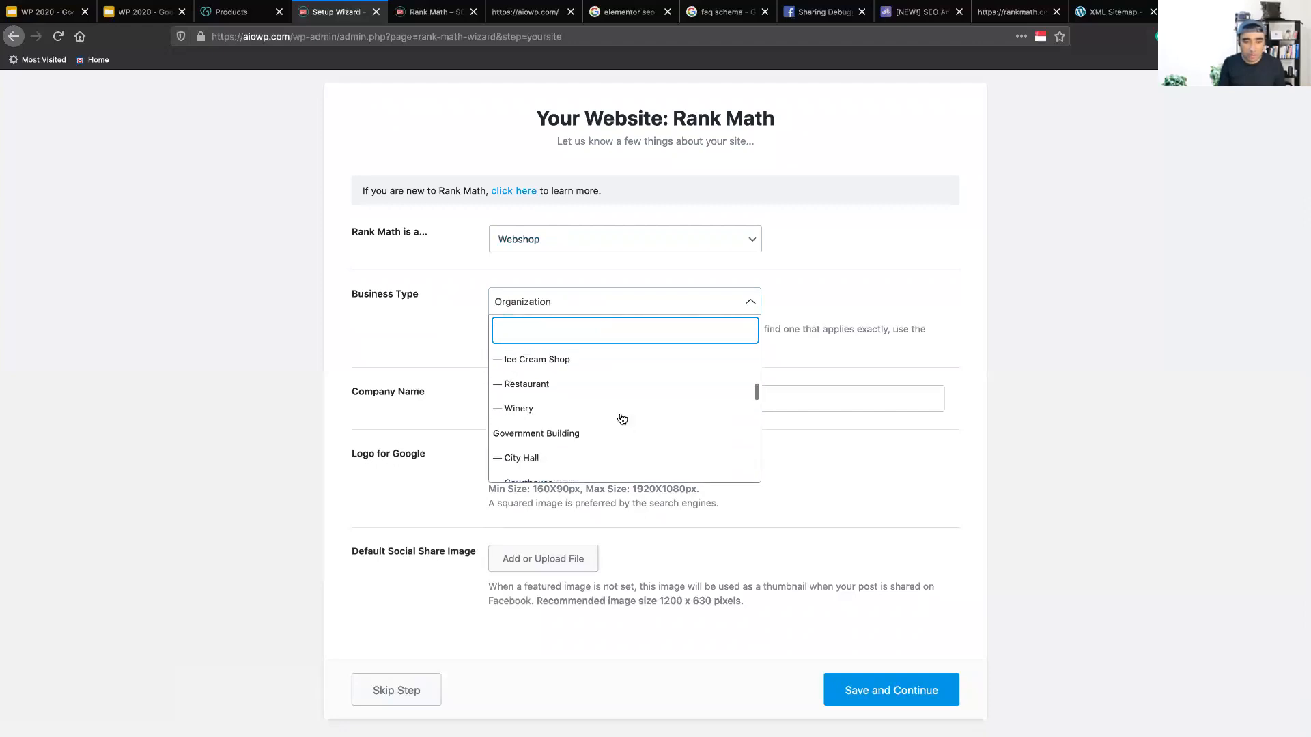
scroll(621, 418, up, 5)
scroll(622, 418, down, 15)
scroll(621, 418, down, 10)
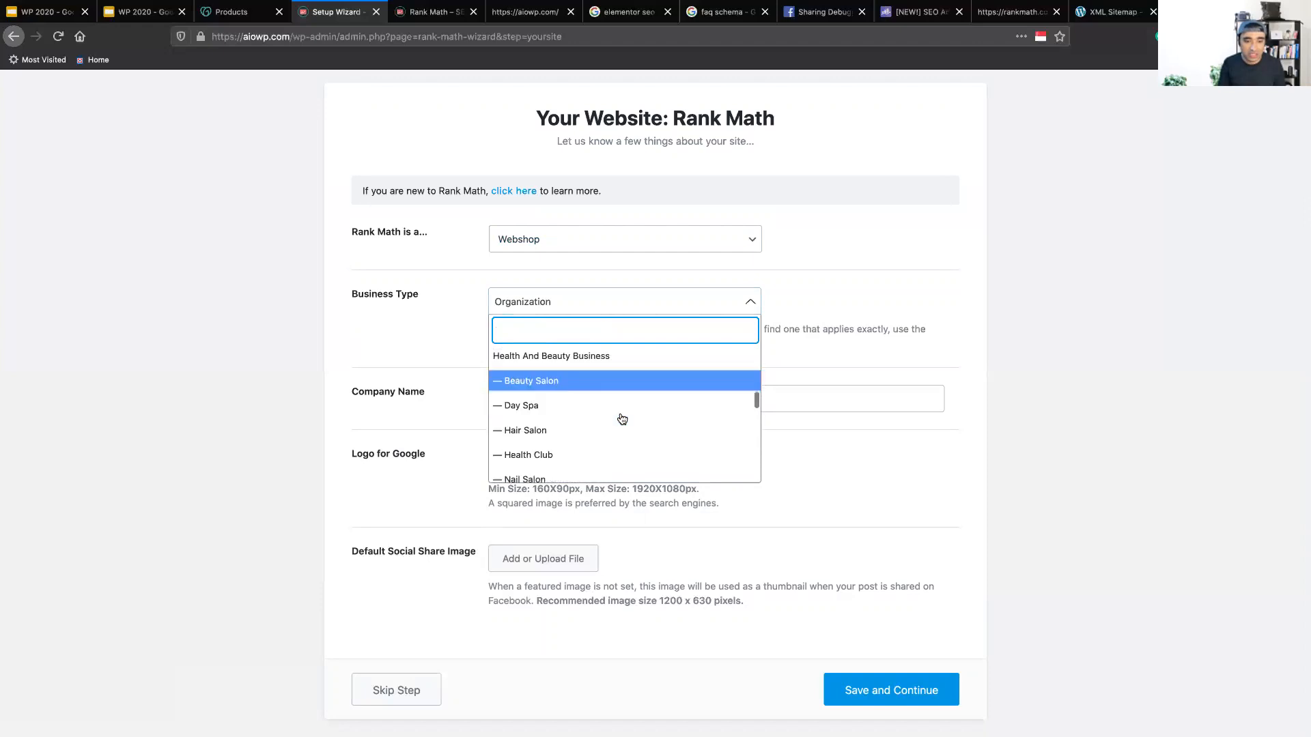
scroll(621, 419, down, 1)
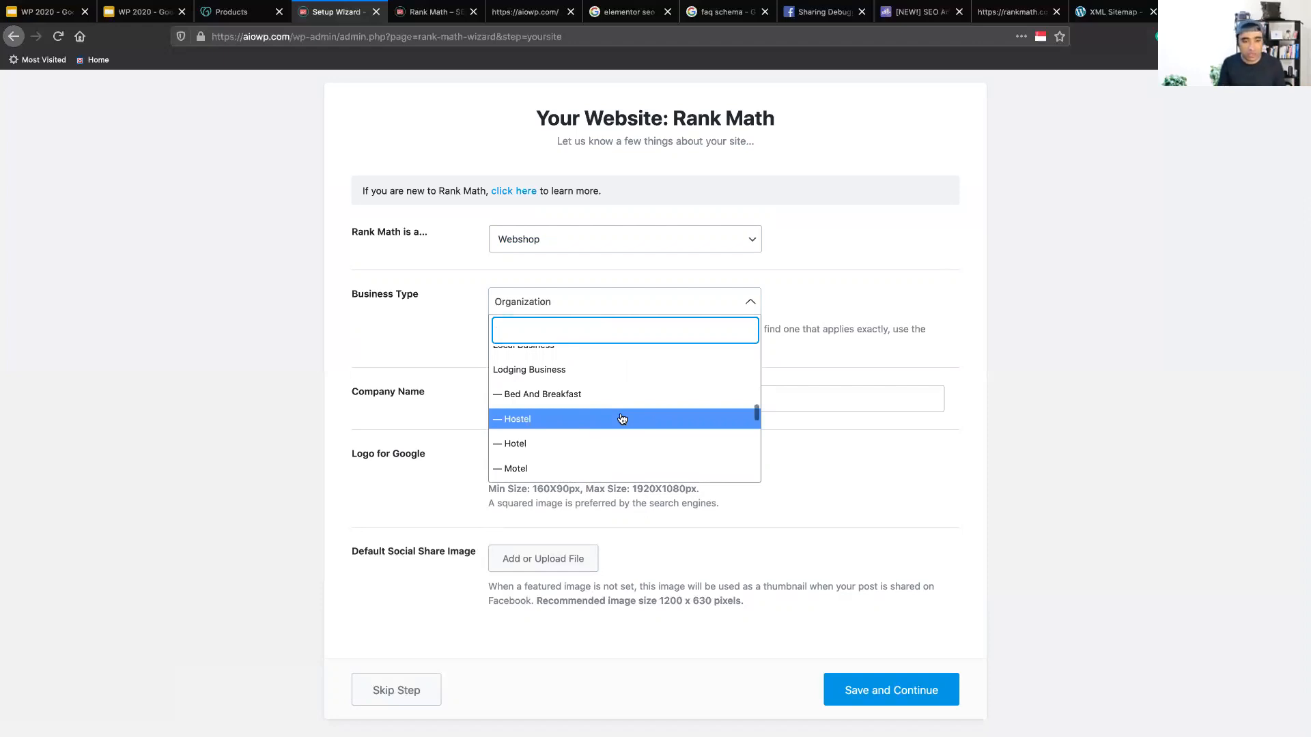
scroll(621, 419, up, 2)
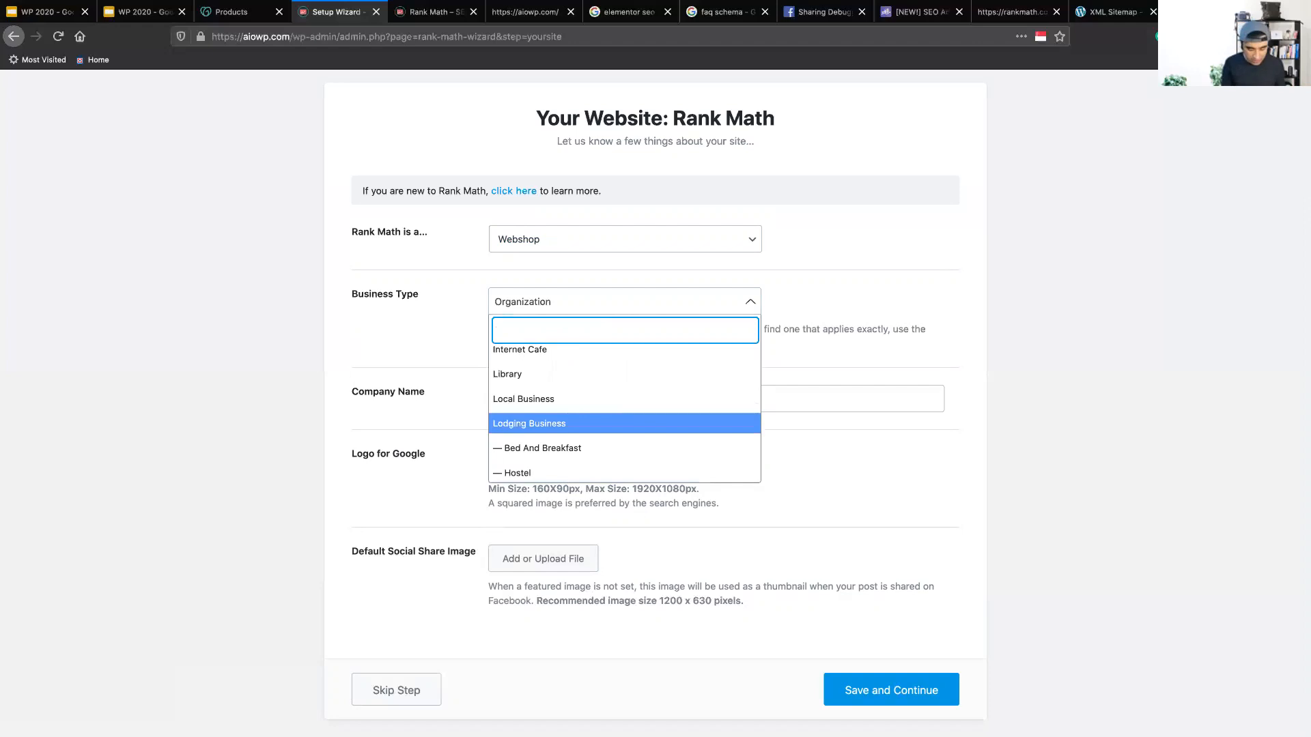
Search the business types for lock and hotels, and choose Organization as the business type.
text(lock)
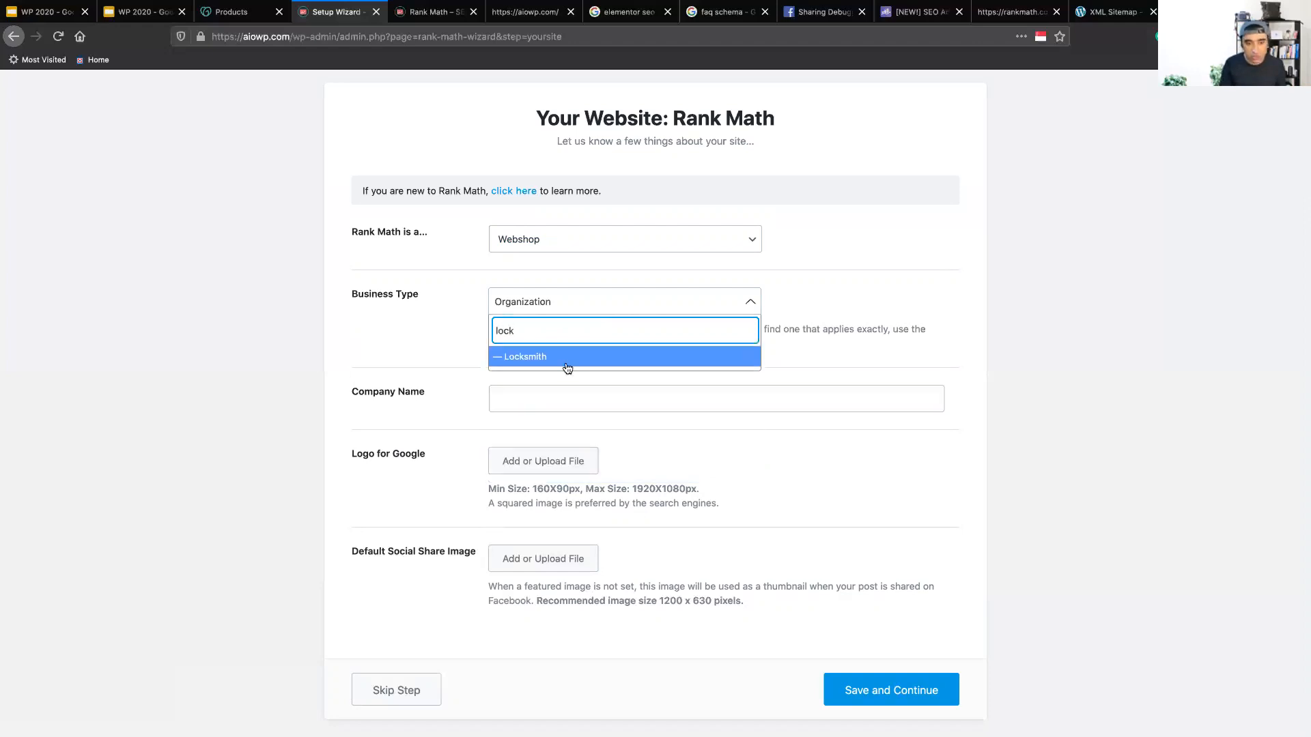
key(ctrl+a)
text(hote)
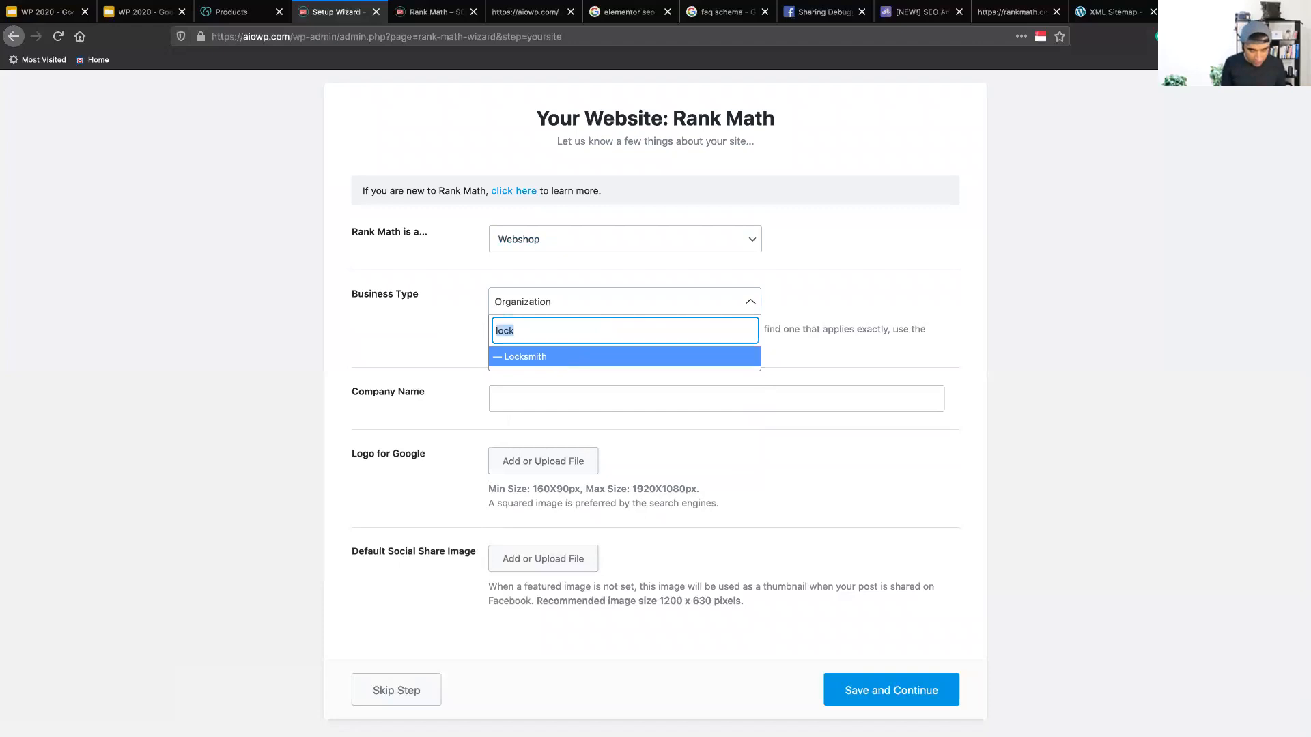
text(ls)
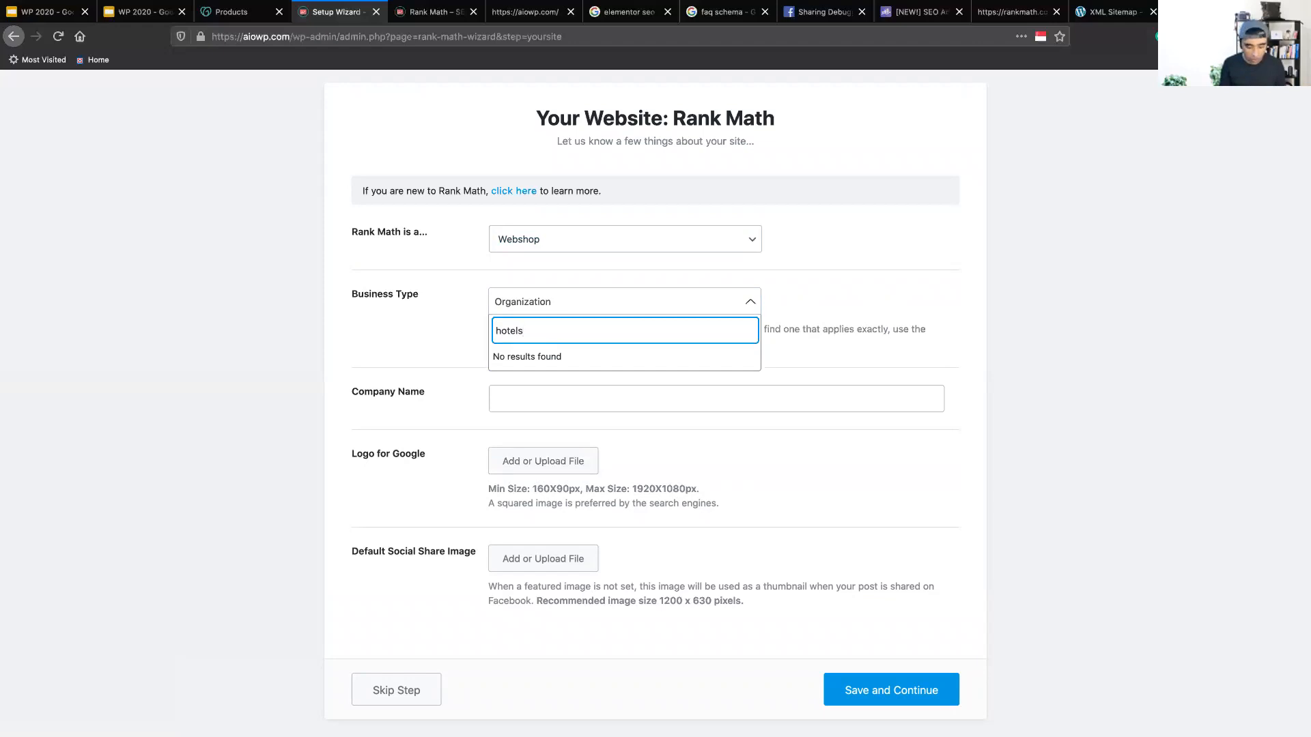
key(ctrl+a)
text(org)
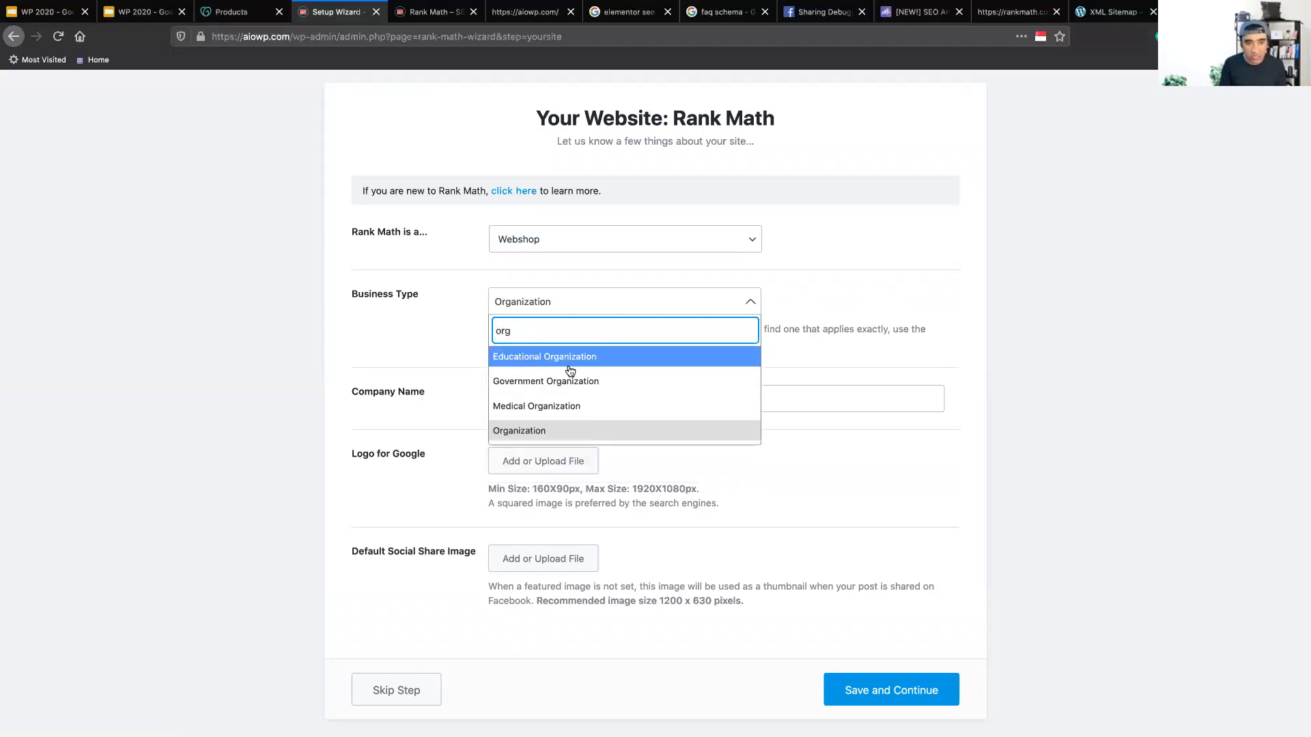
click(556, 429)
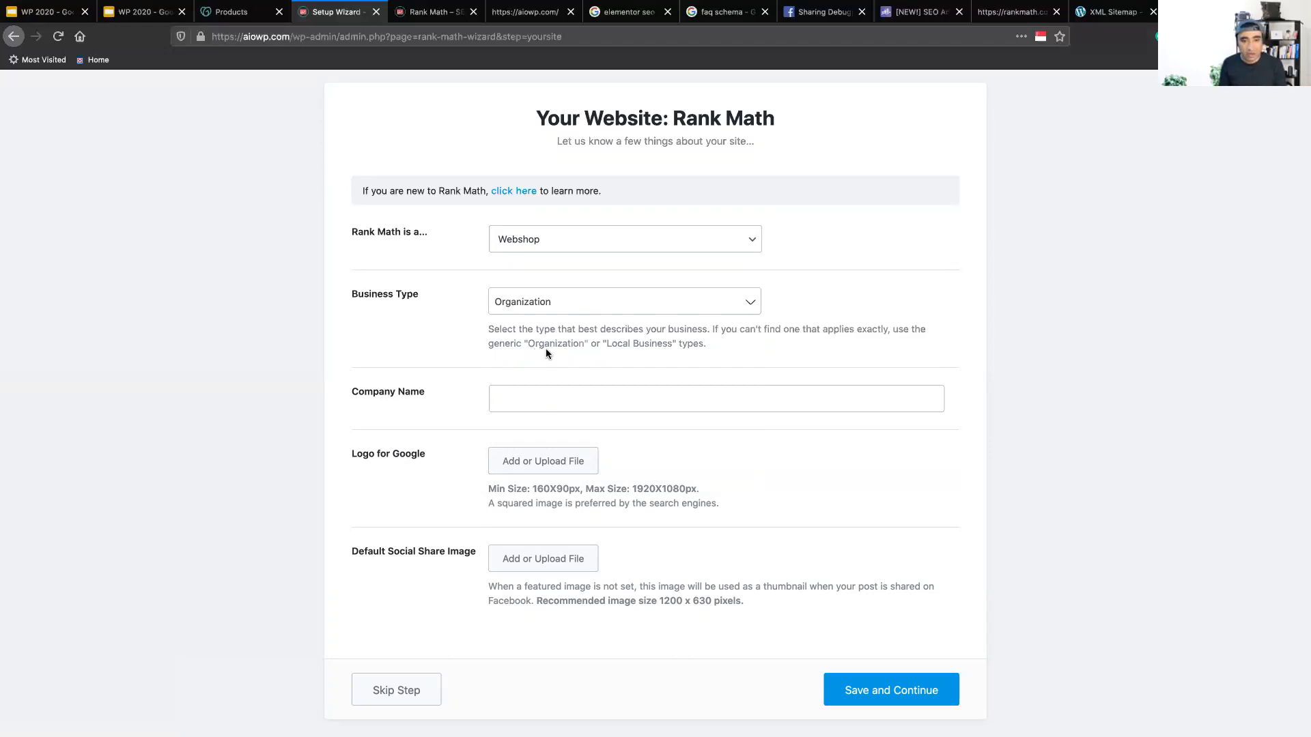
Look through the business types listed just before Organization and close the list without changing the selection.
click(562, 310)
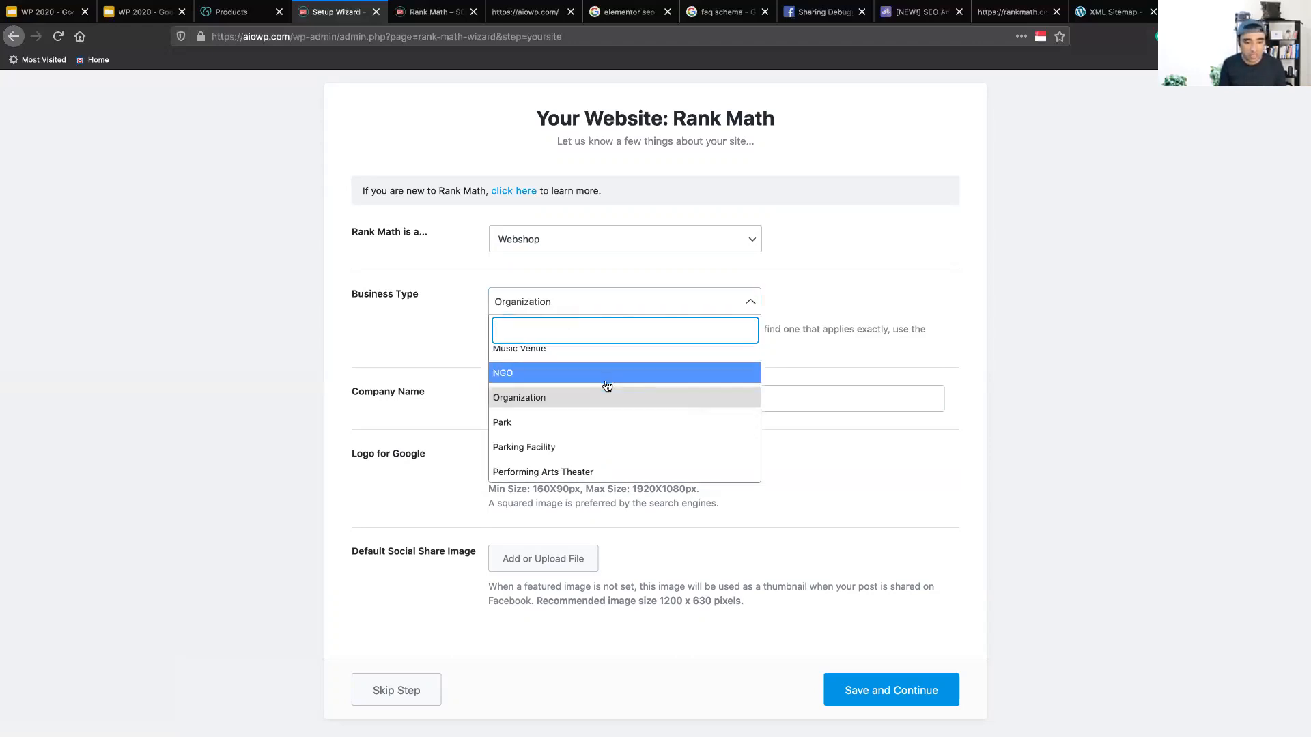
scroll(627, 420, up, 2)
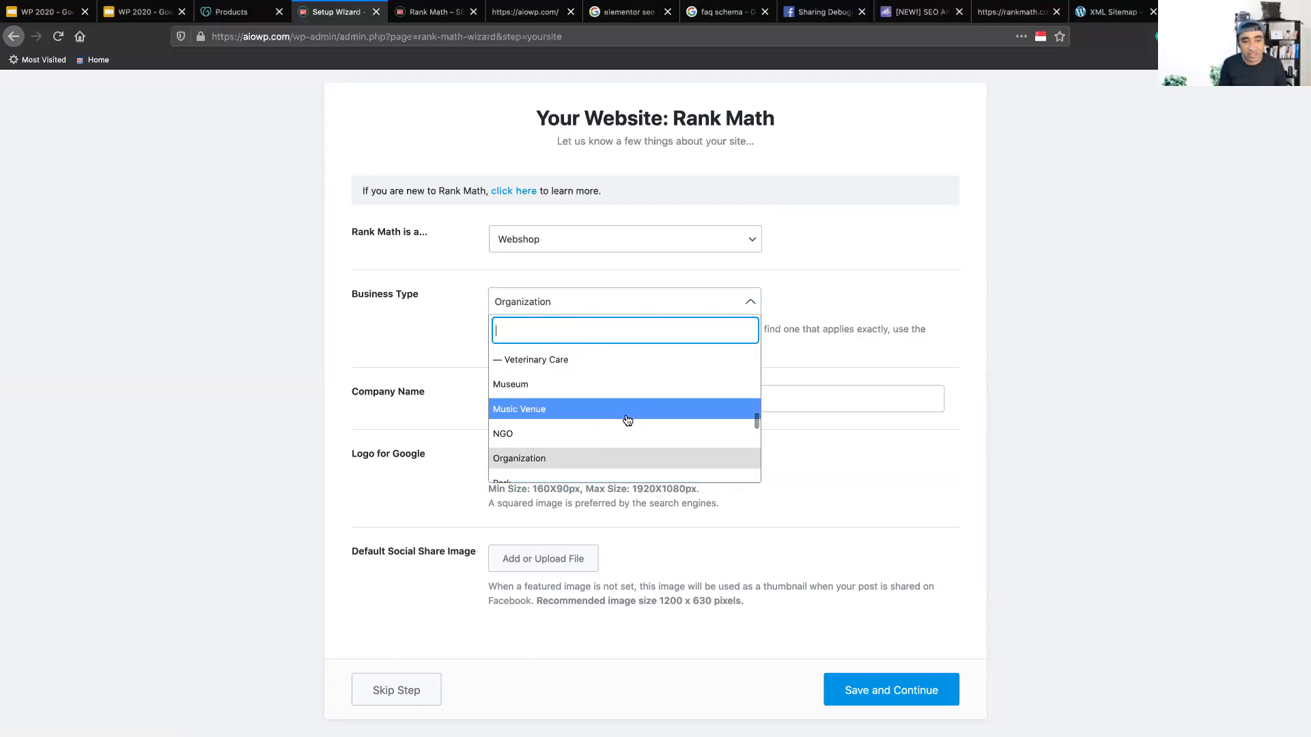
scroll(627, 420, up, 2)
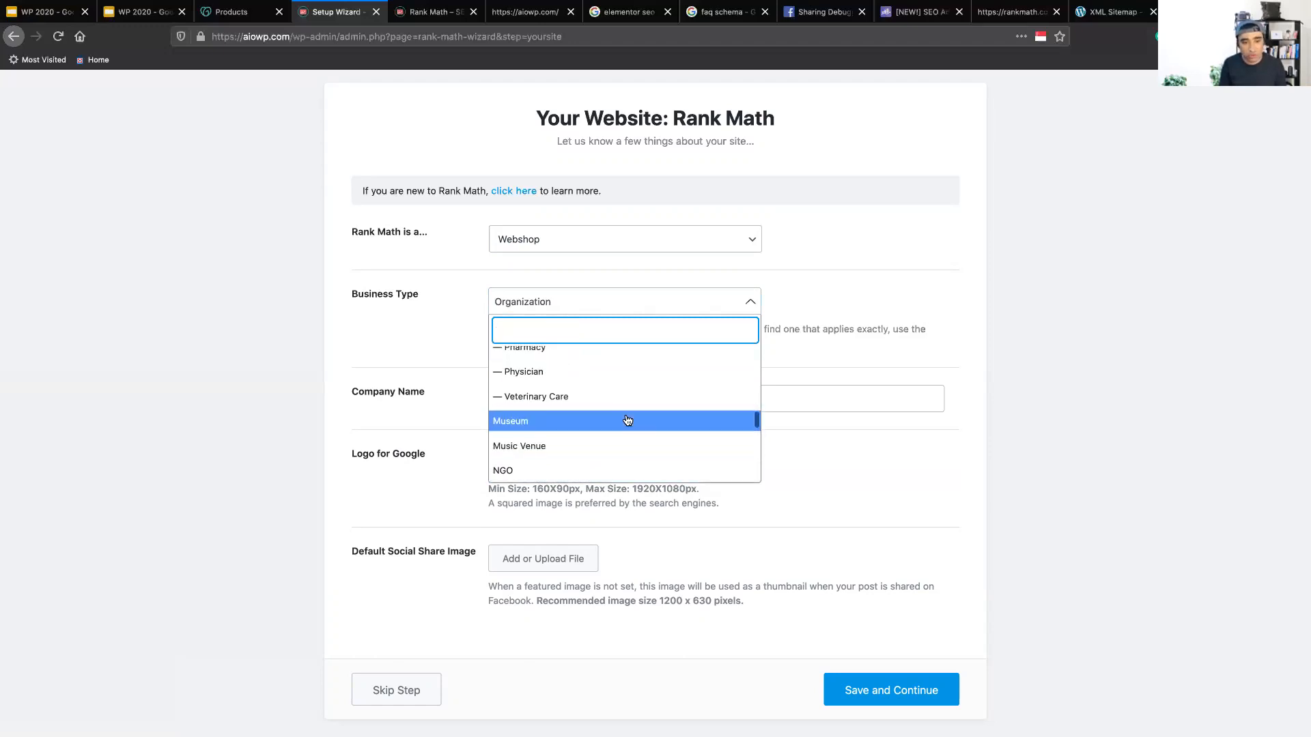
click(432, 341)
Enter Rank Math as the company name.
scroll(524, 354, down, 1)
click(391, 355)
click(540, 354)
scroll(541, 354, up, 1)
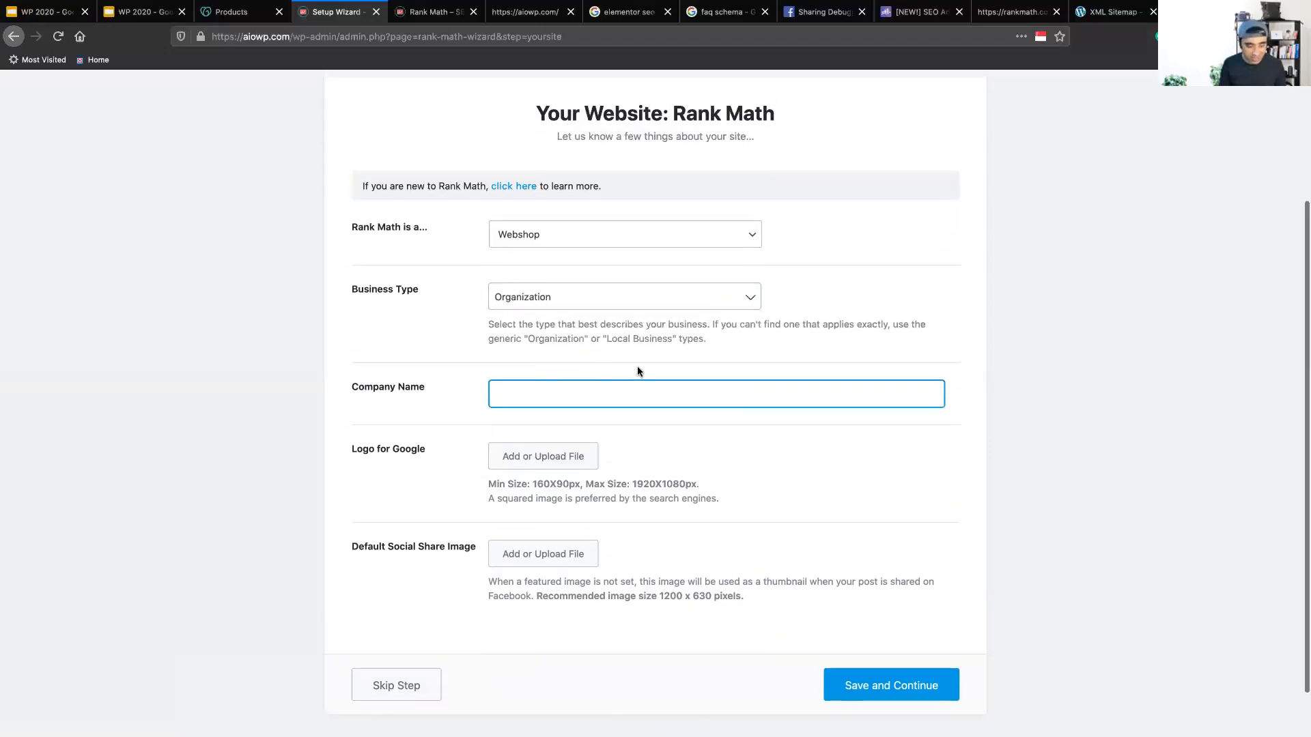
text(Rank Math)
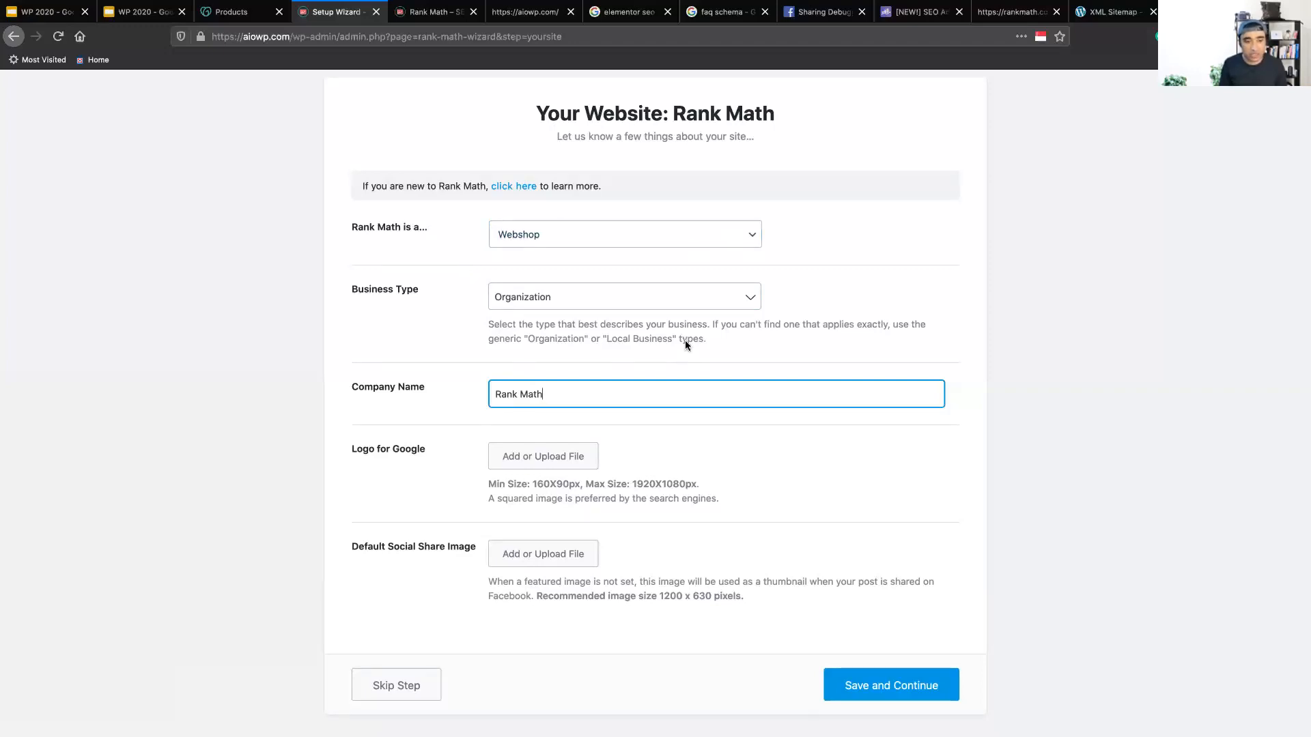
Search Google for apple in a new tab and compare its company knowledge panel with the wizard's company name field.
key(super+t)
text(apple)
key(Return)
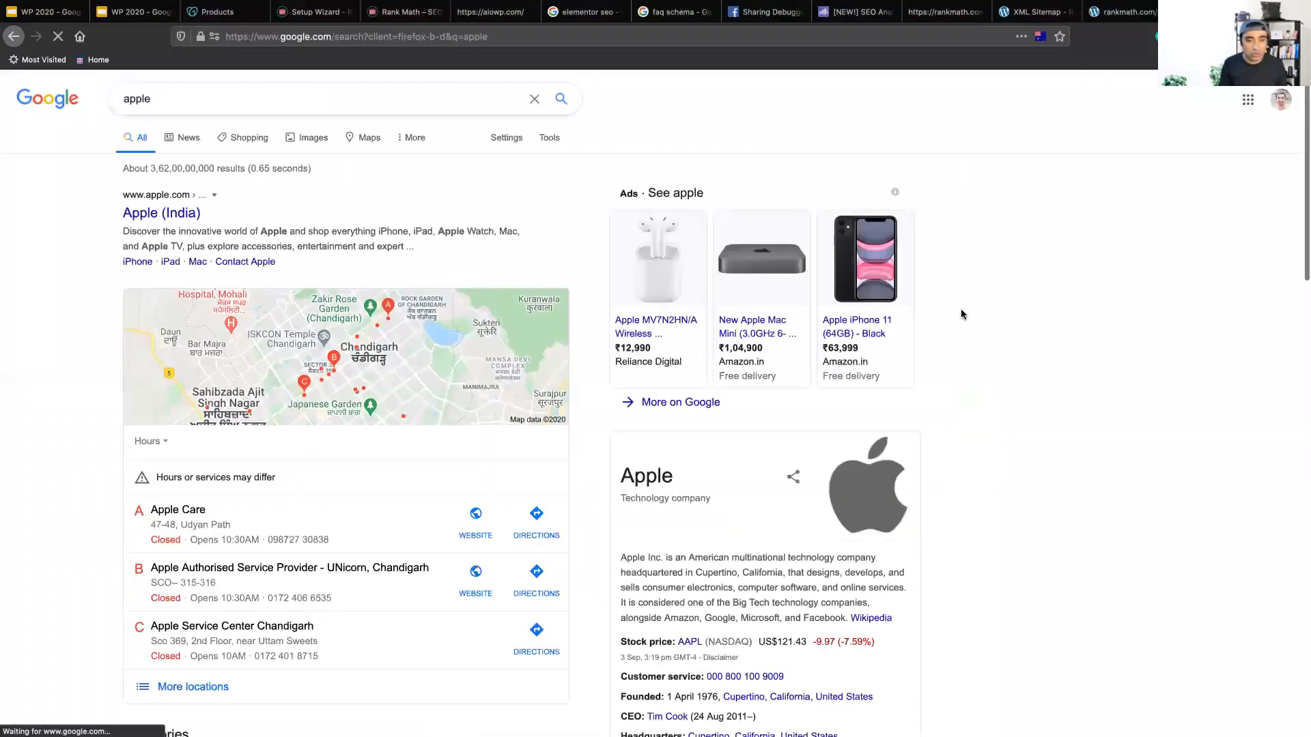
scroll(960, 312, down, 5)
scroll(960, 311, up, 1)
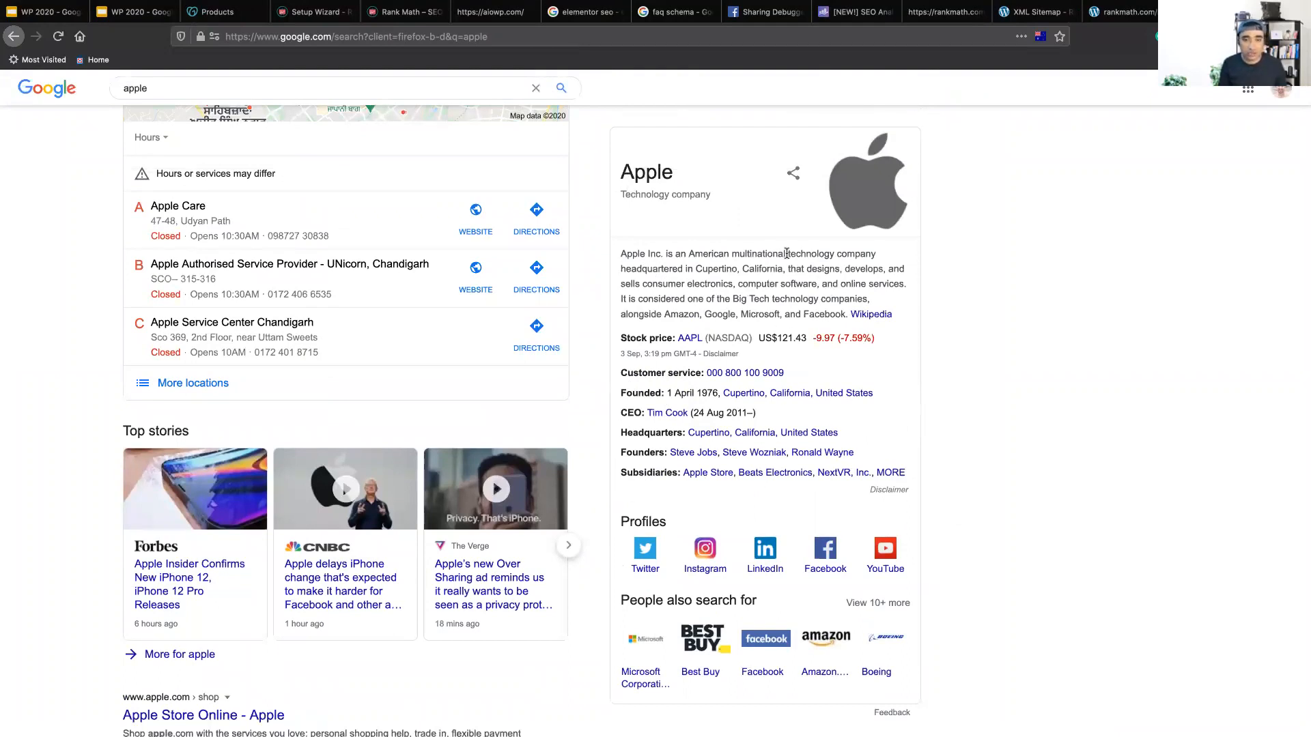
click(313, 12)
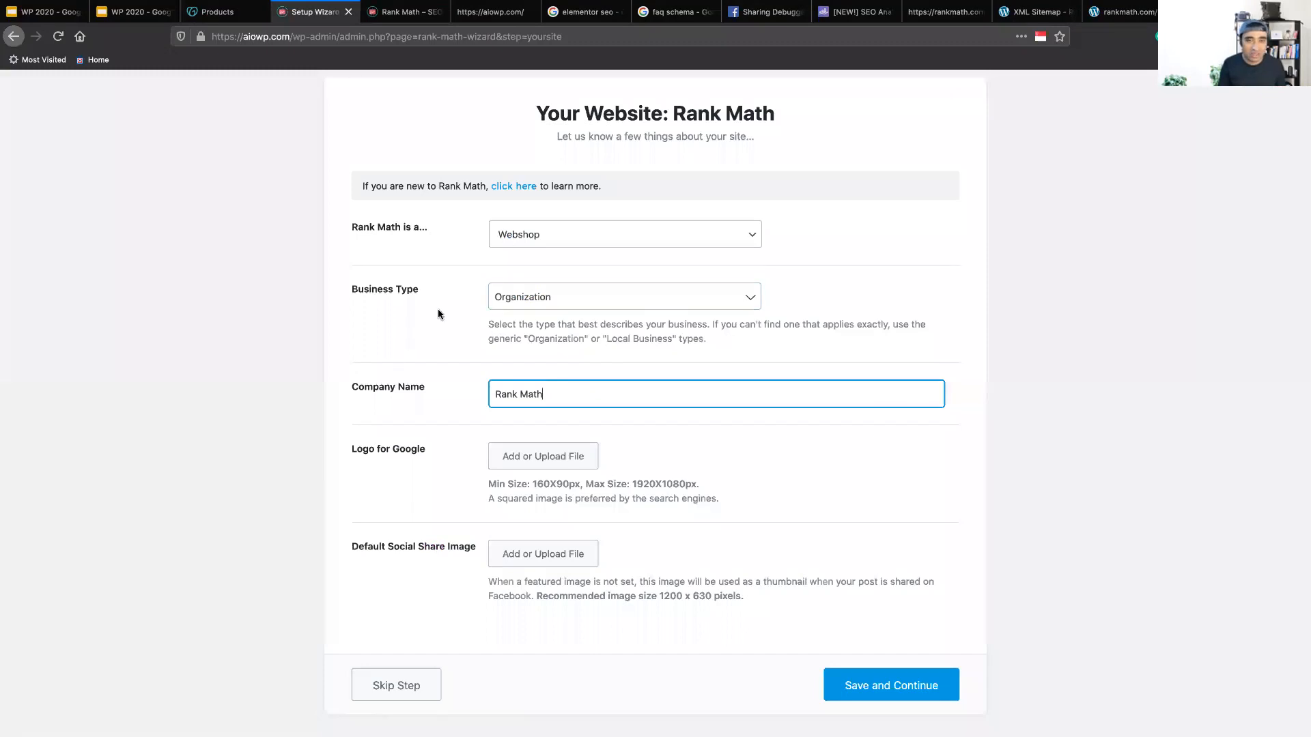
click(363, 401)
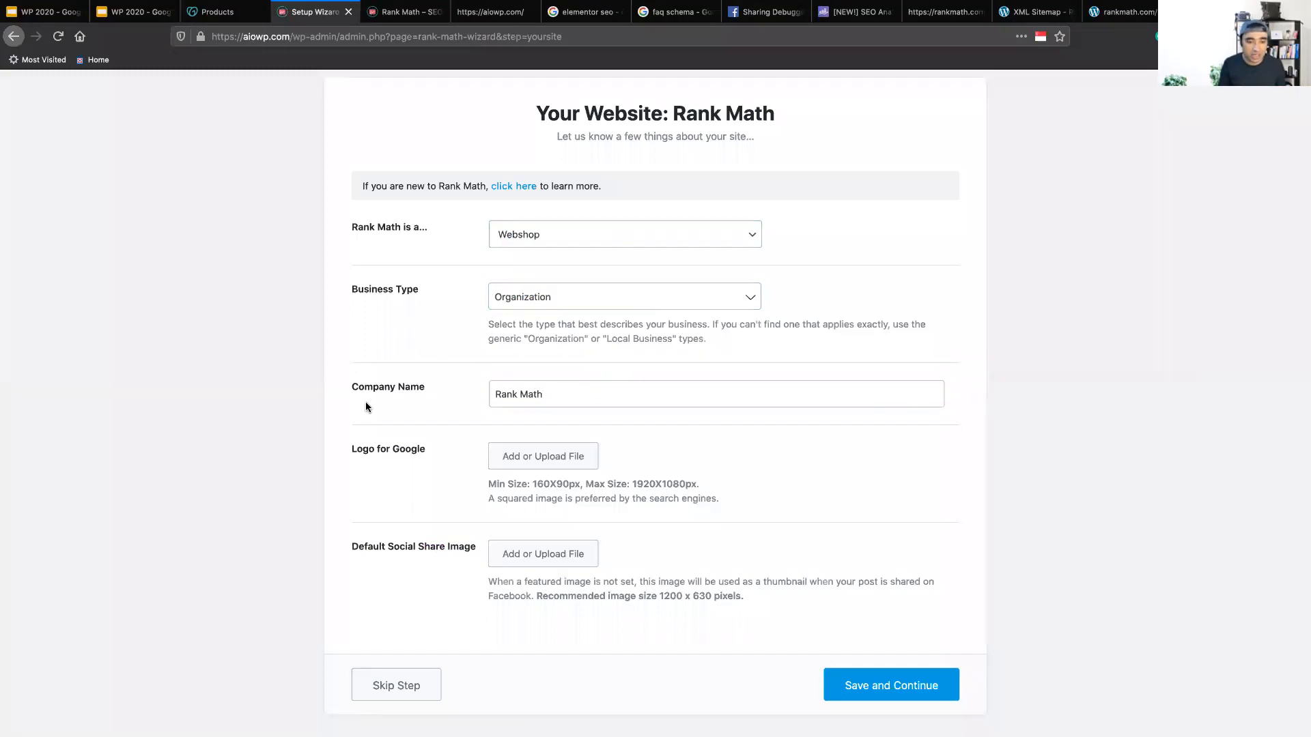
click(527, 399)
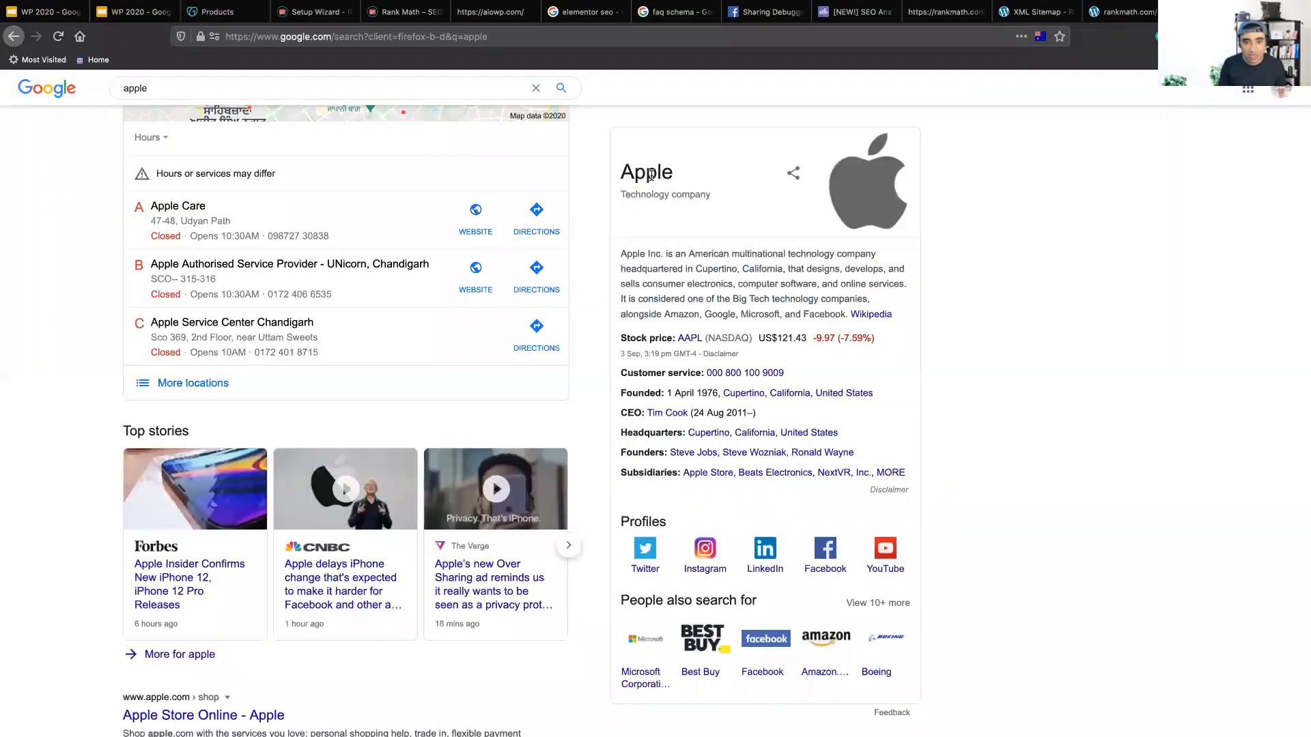
Compare the name and company type in Google's Apple knowledge panel with the wizard's Company Name and Business Type fields.
double_click(651, 173)
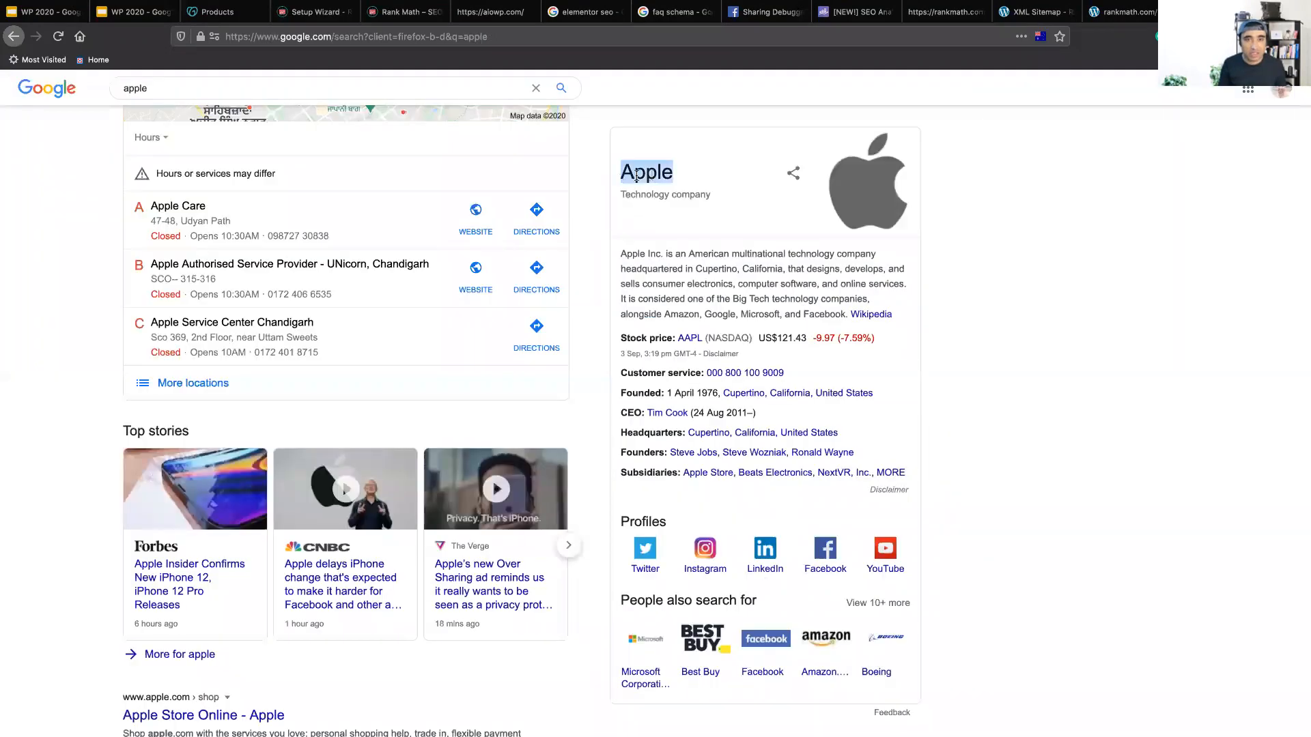
drag(620, 196, 735, 199)
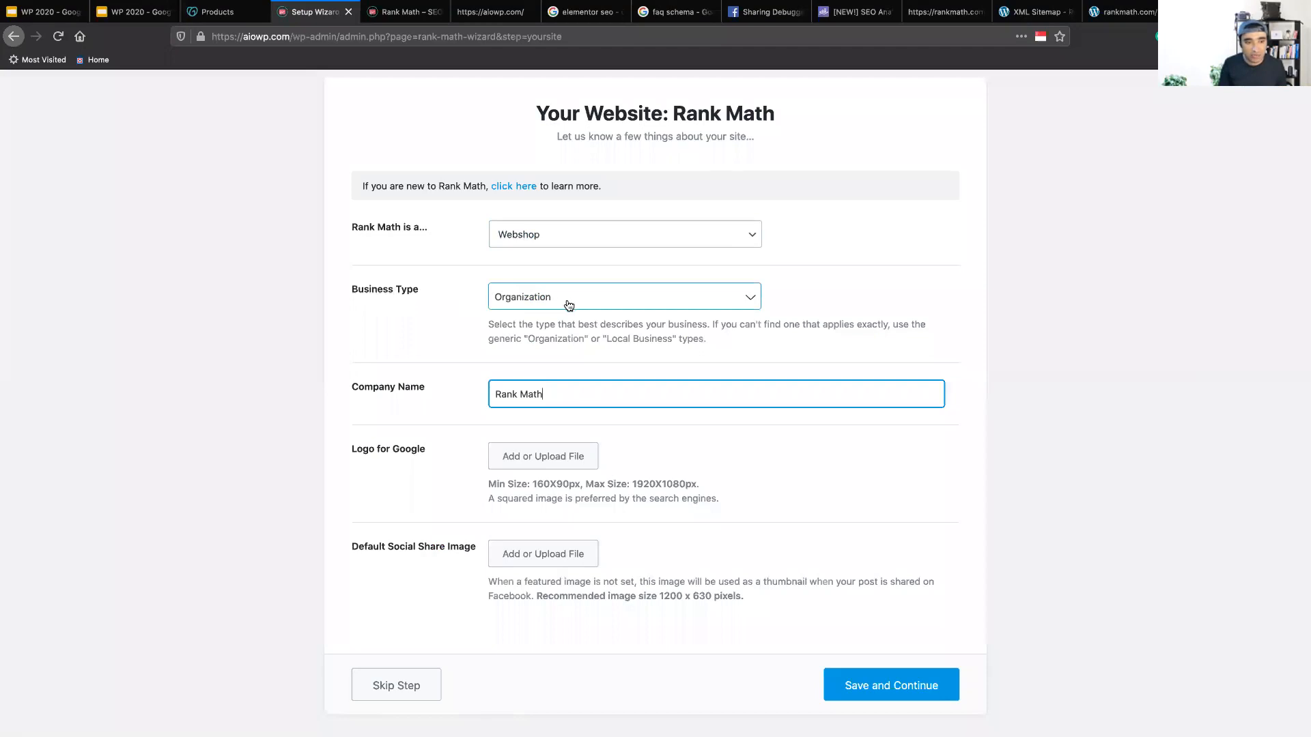
key(ctrl+Tab)
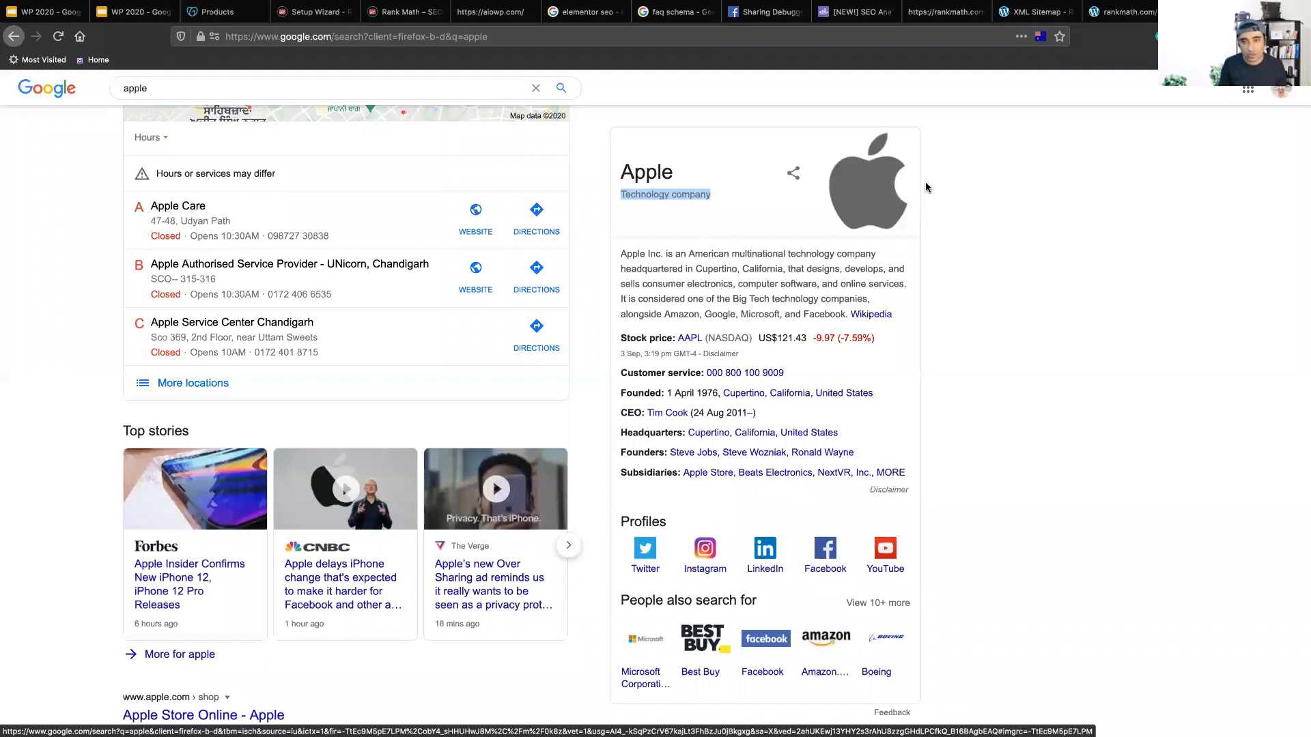
click(946, 227)
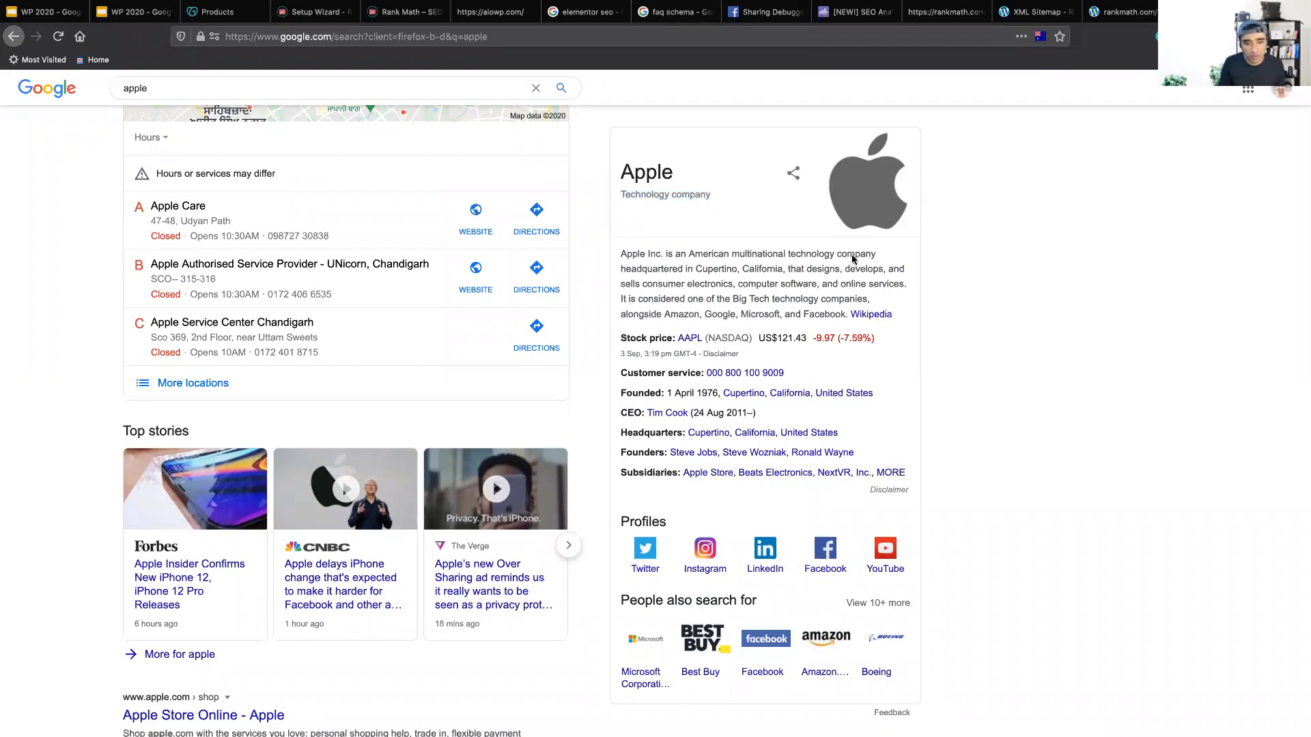
Set the square RankMath image social-profile-1.png from the media library as the logo for Google.
key(ctrl+Tab)
scroll(837, 346, down, 1)
click(541, 412)
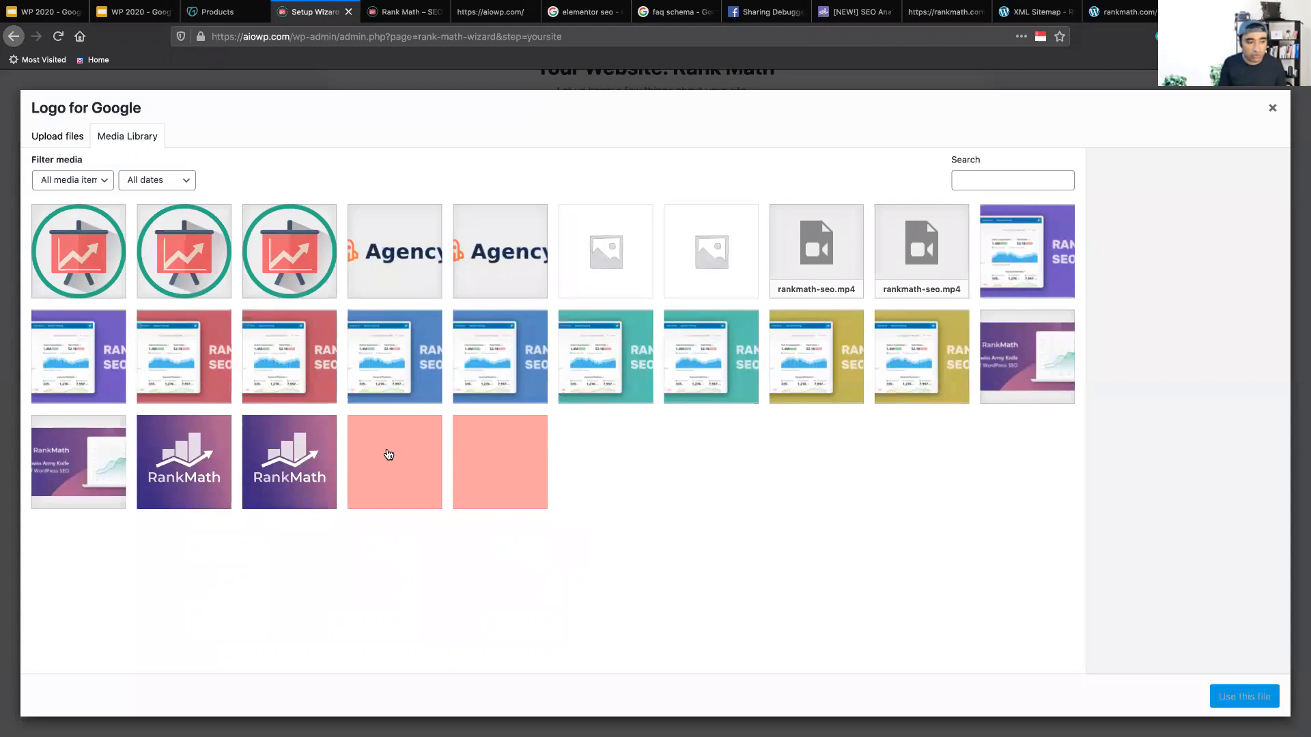
click(191, 445)
drag(1186, 226, 1201, 234)
click(1243, 695)
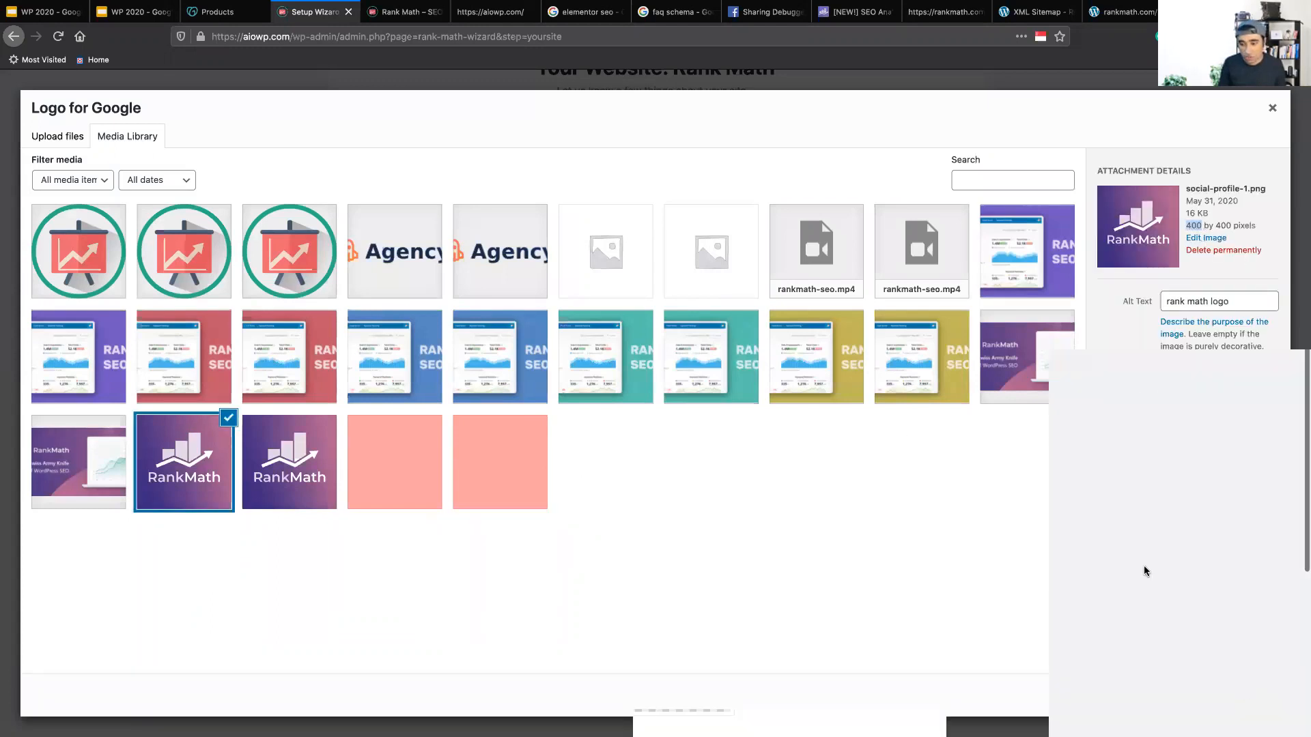
scroll(988, 435, down, 3)
key(ctrl+Tab)
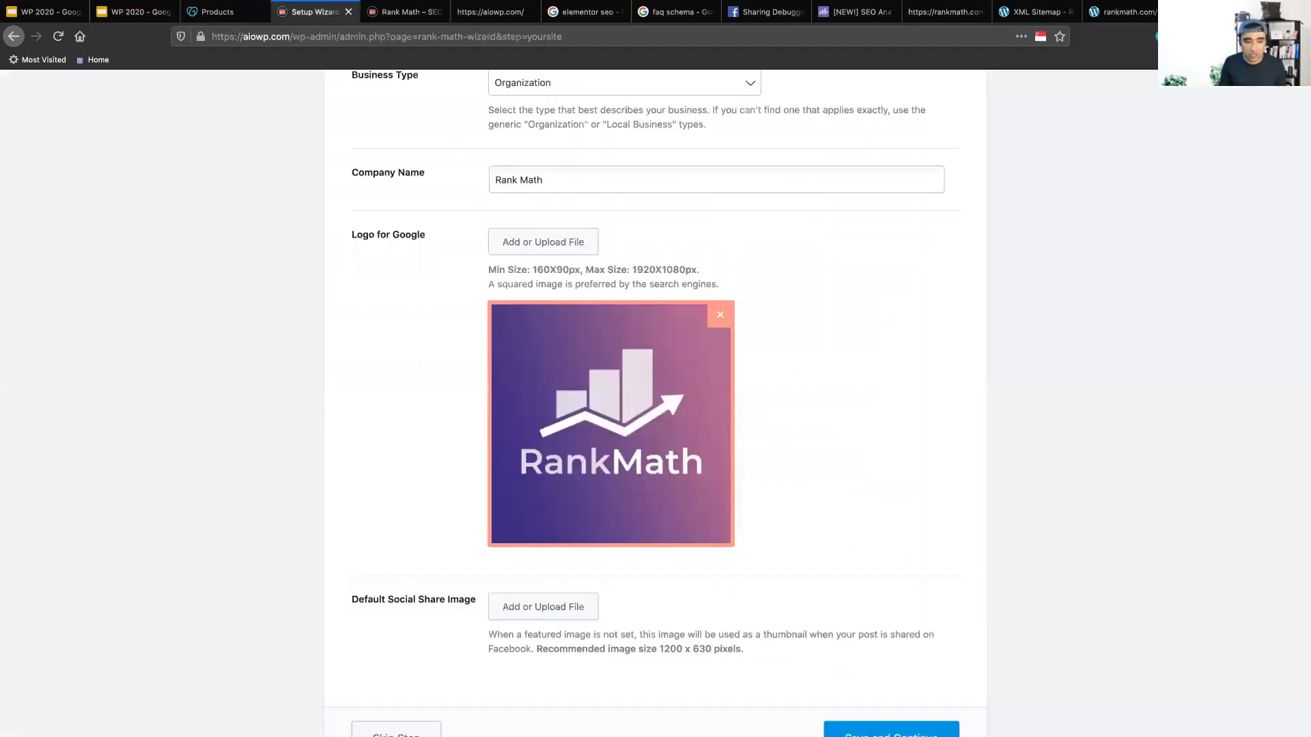
scroll(439, 502, down, 3)
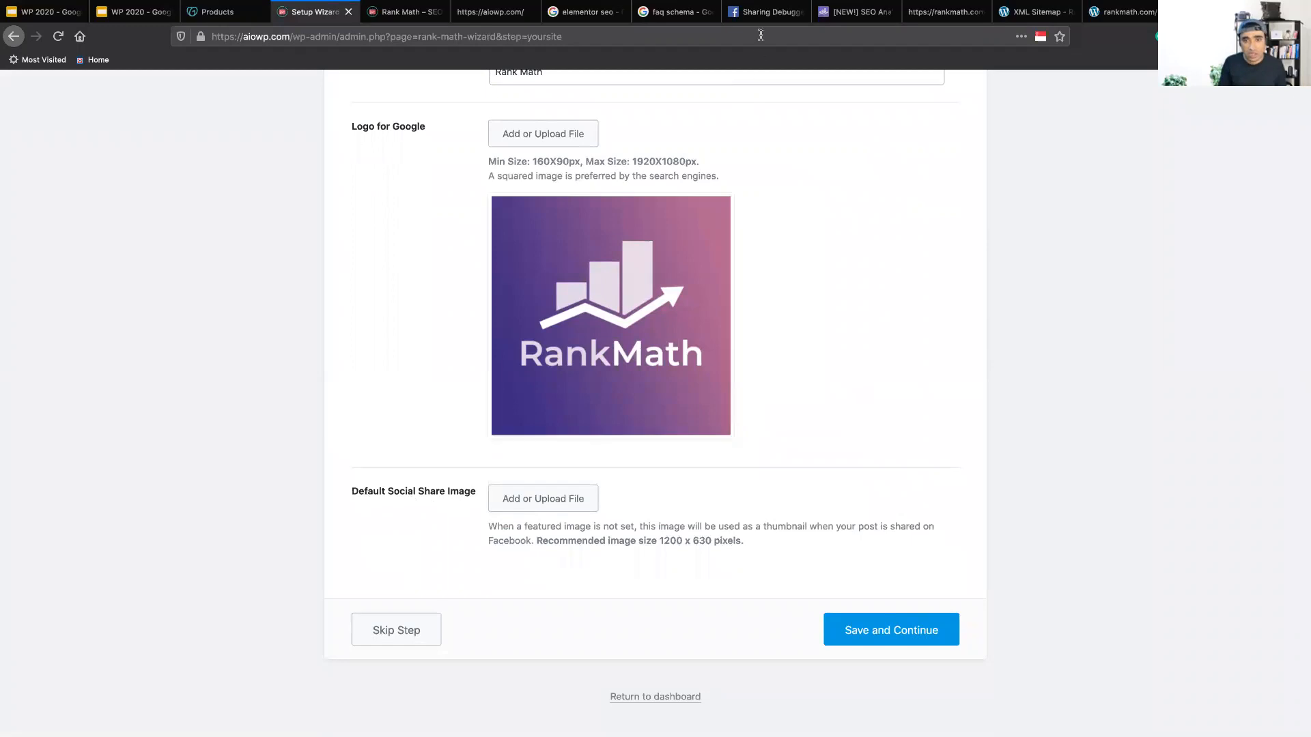
click(767, 15)
scroll(821, 103, down, 3)
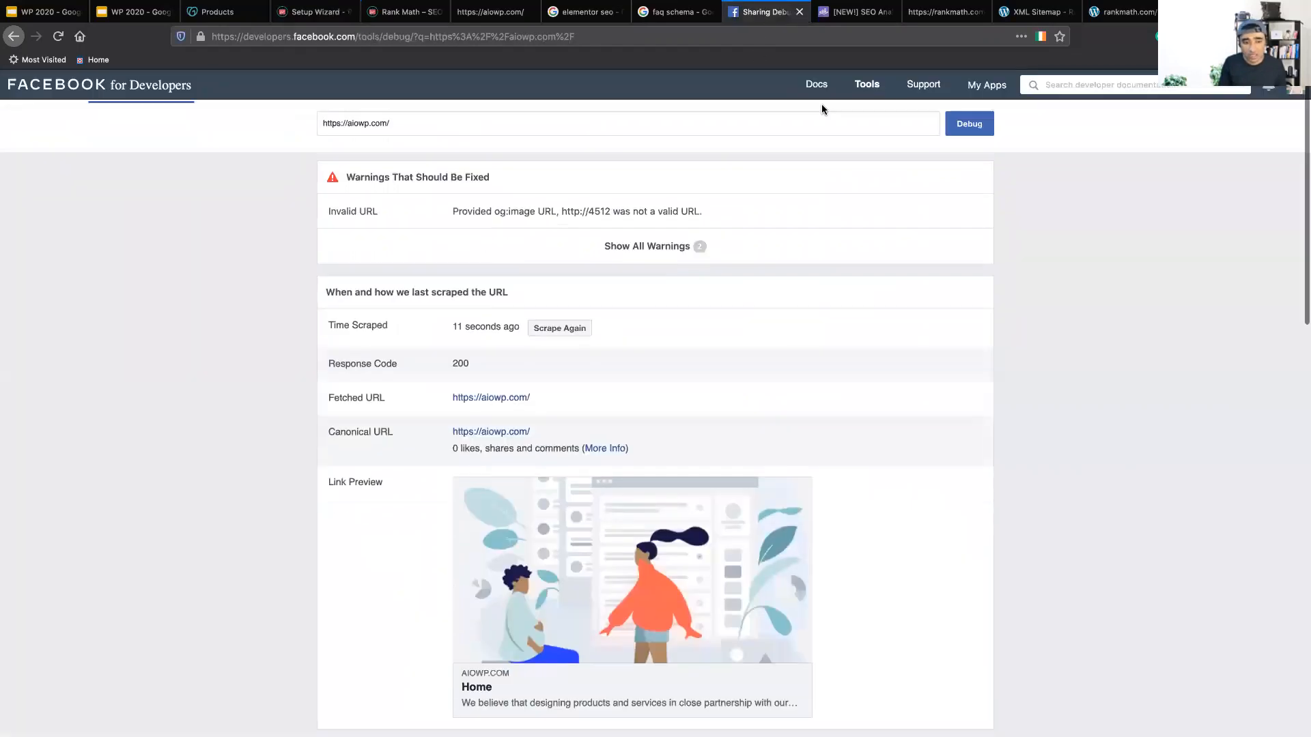
scroll(821, 104, down, 2)
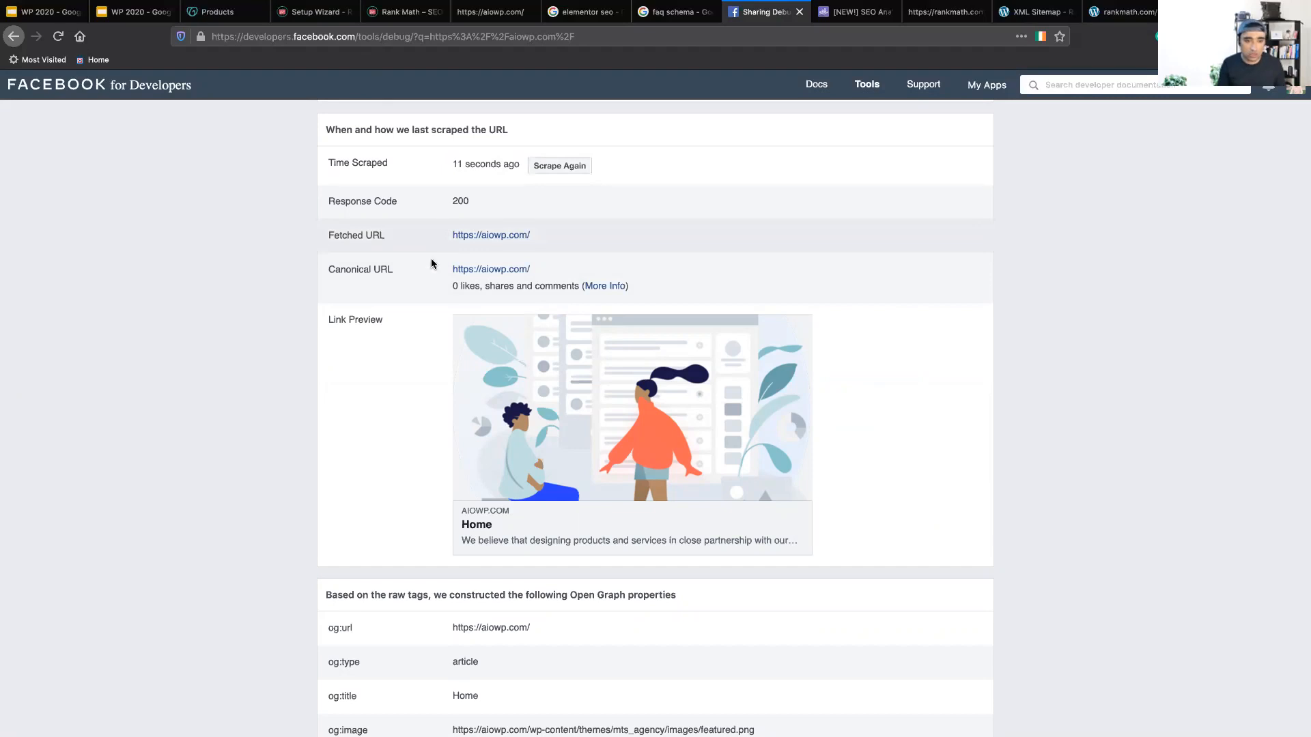
Set the blue Rank Math SEO banner 3-1.png as the default social share image and save the website details.
key(ctrl+Tab)
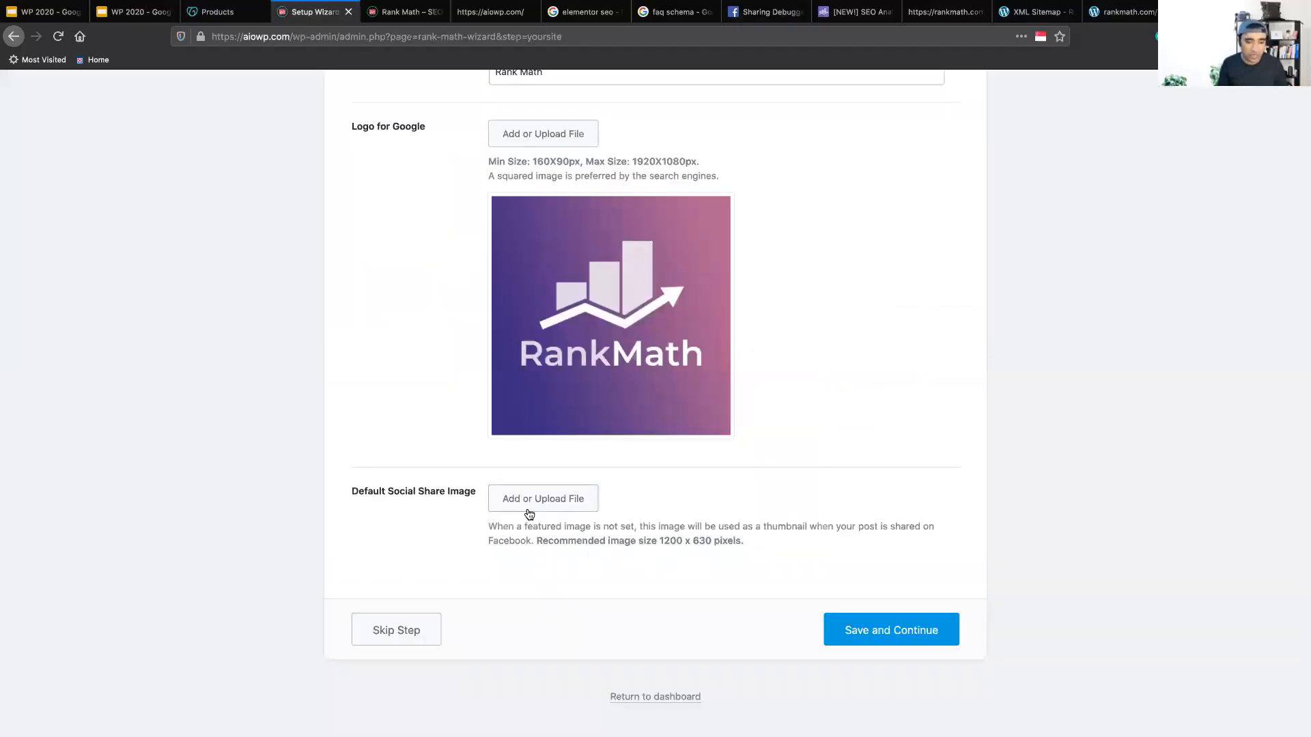
click(414, 362)
click(1255, 699)
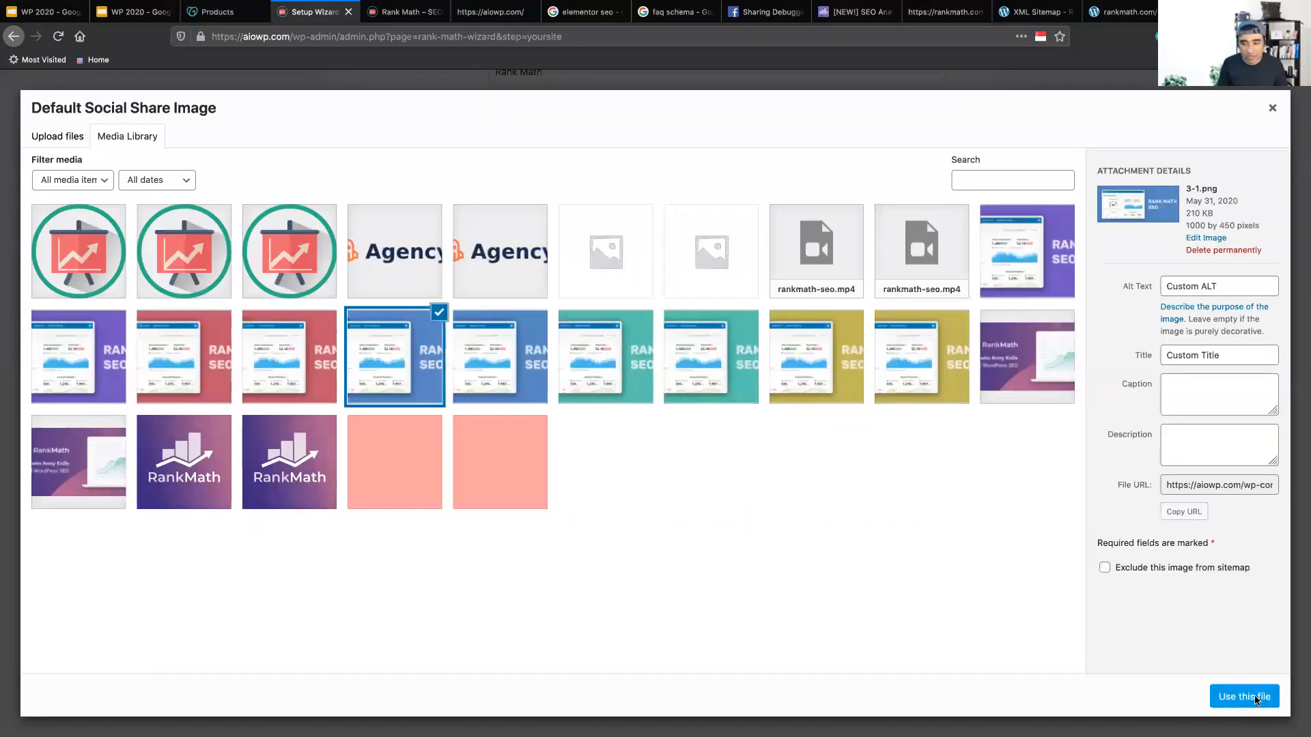
scroll(964, 468, down, 3)
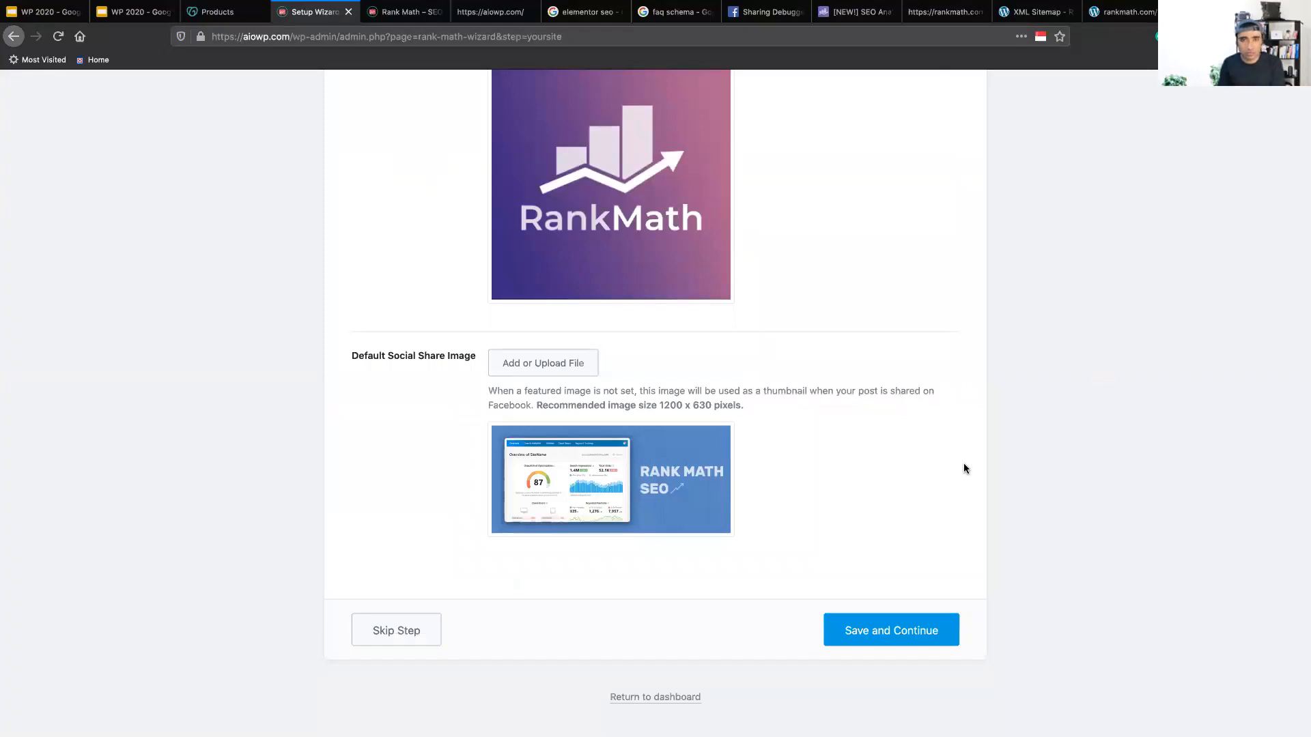
click(888, 634)
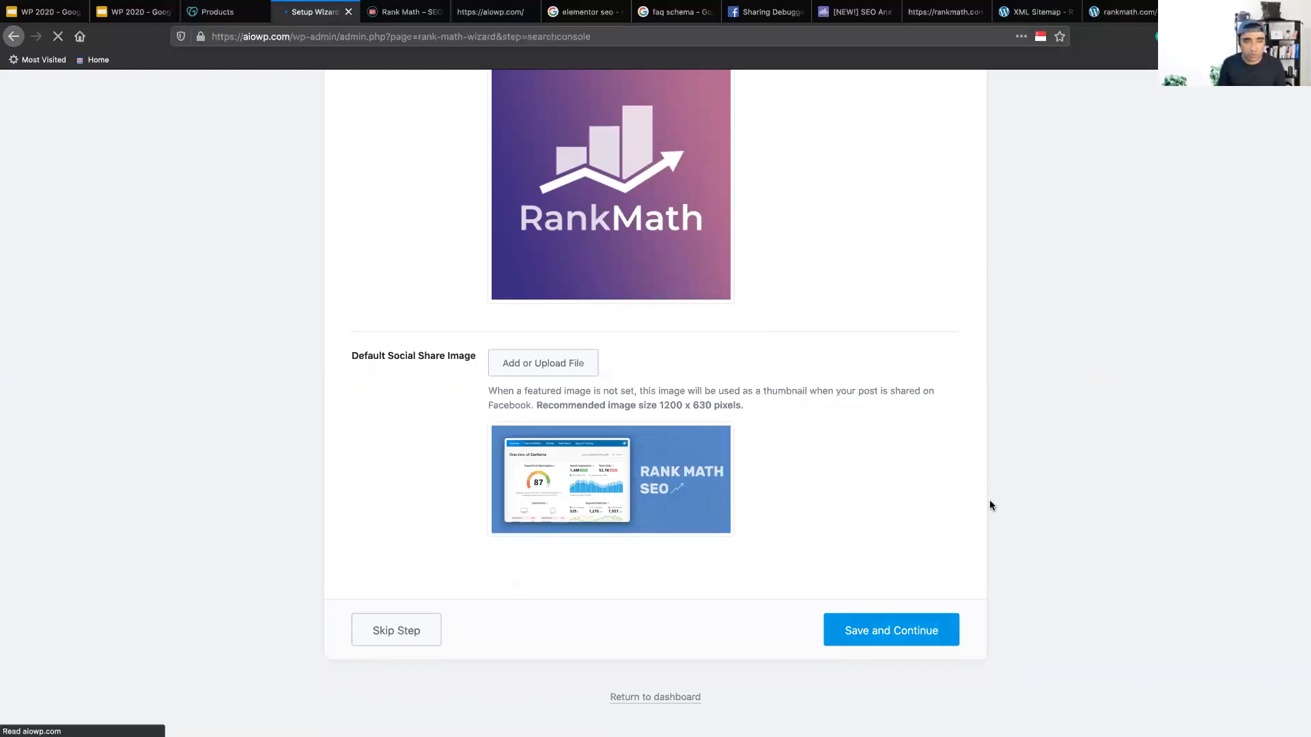
Skip the Google Search Console connection and proceed to the Sitemap settings.
scroll(776, 358, down, 1)
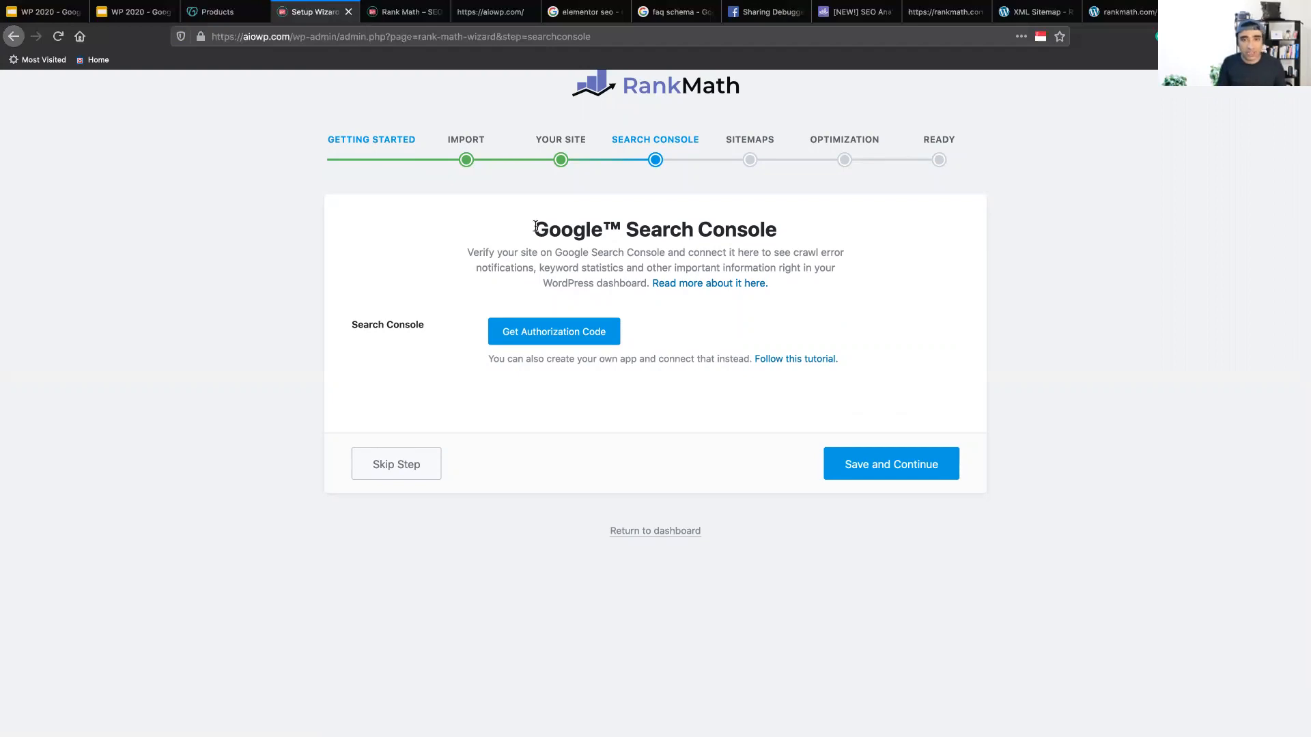
click(395, 465)
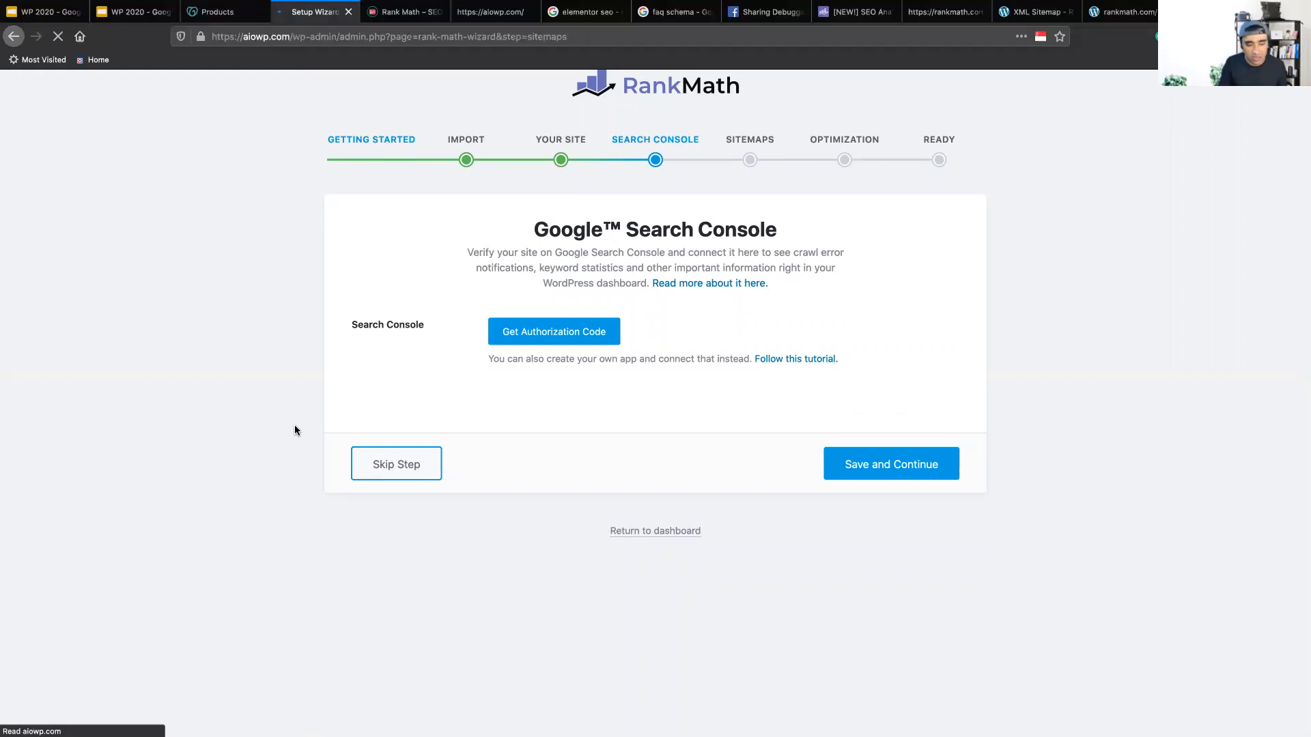
scroll(296, 431, down, 1)
scroll(294, 426, down, 1)
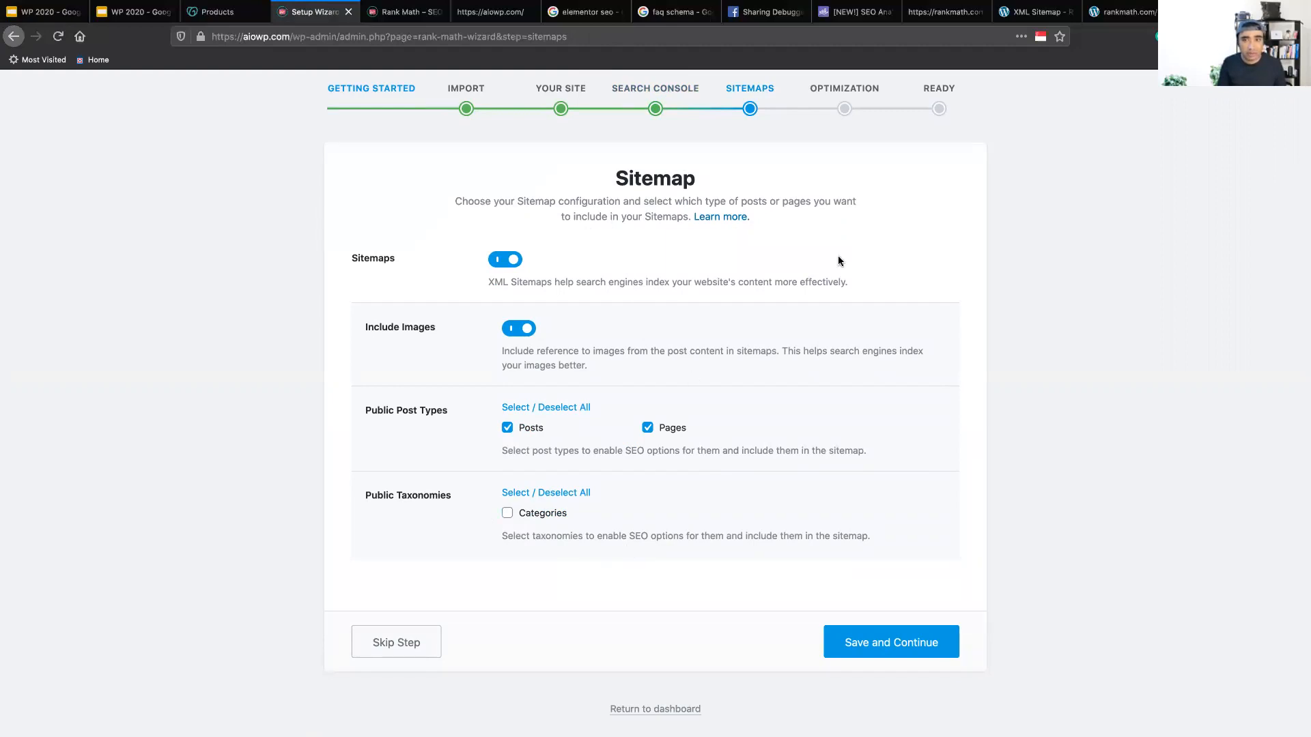
Check rankmath.com's XML sitemap index for reference, and save the wizard's Sitemap settings with images, posts and pages included.
click(1032, 11)
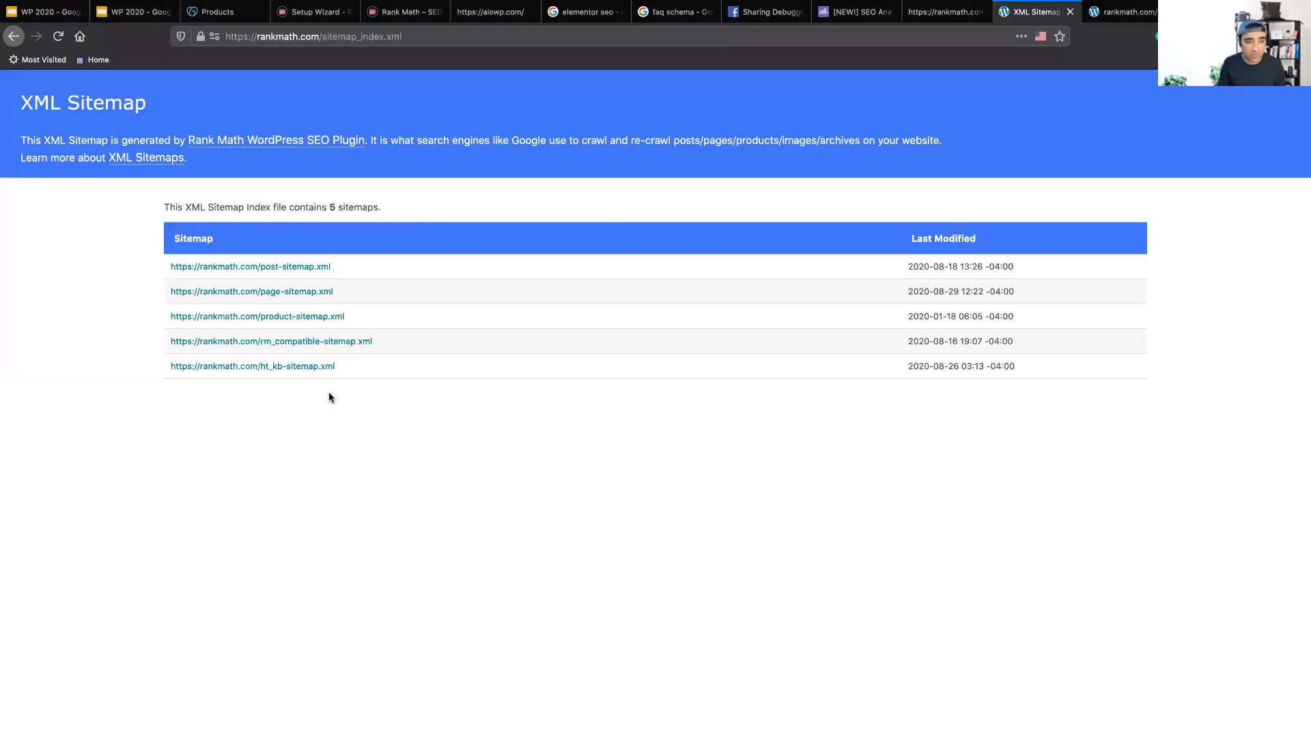
click(313, 12)
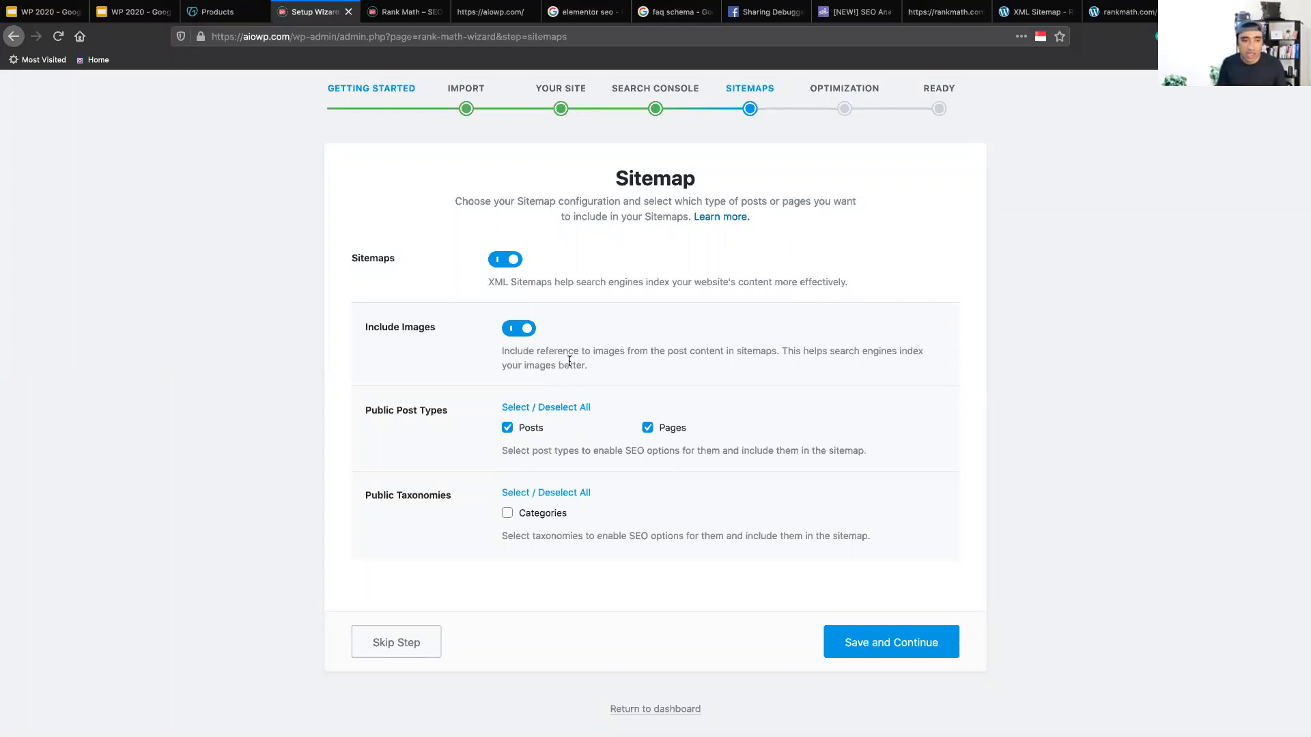
drag(363, 327, 435, 330)
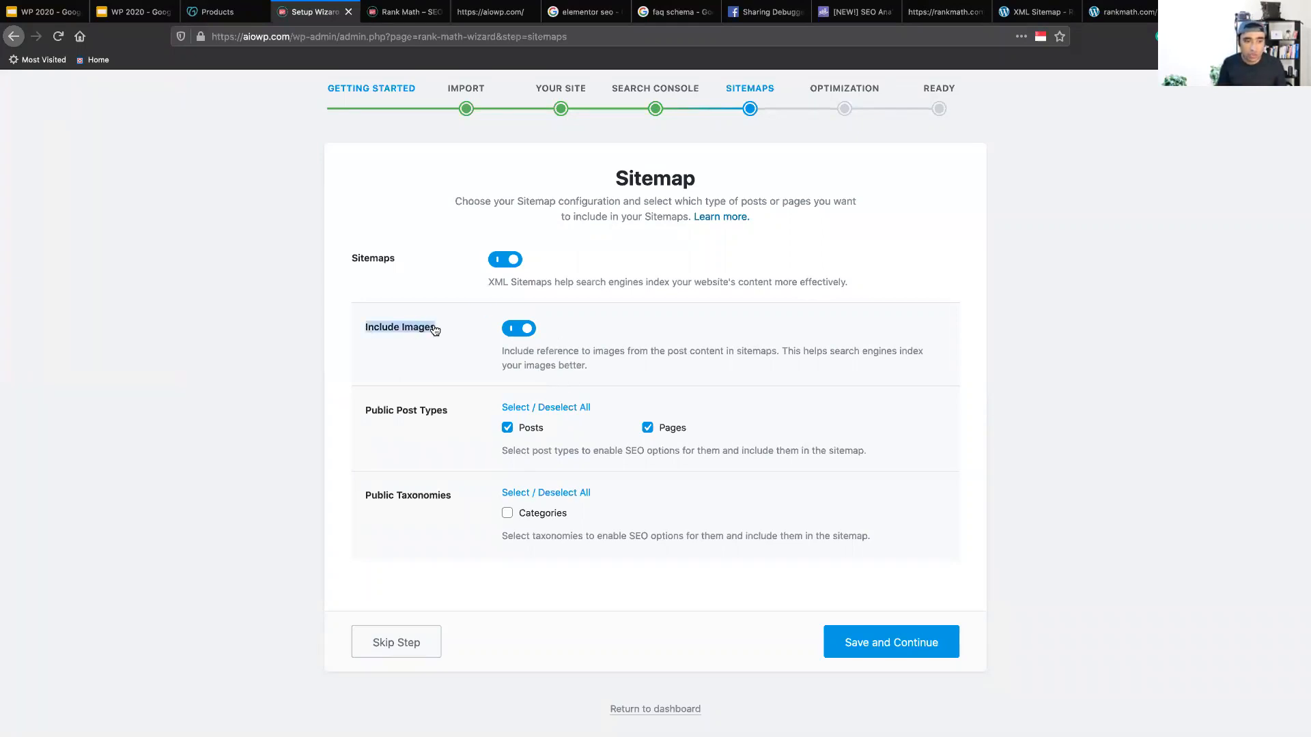
click(546, 360)
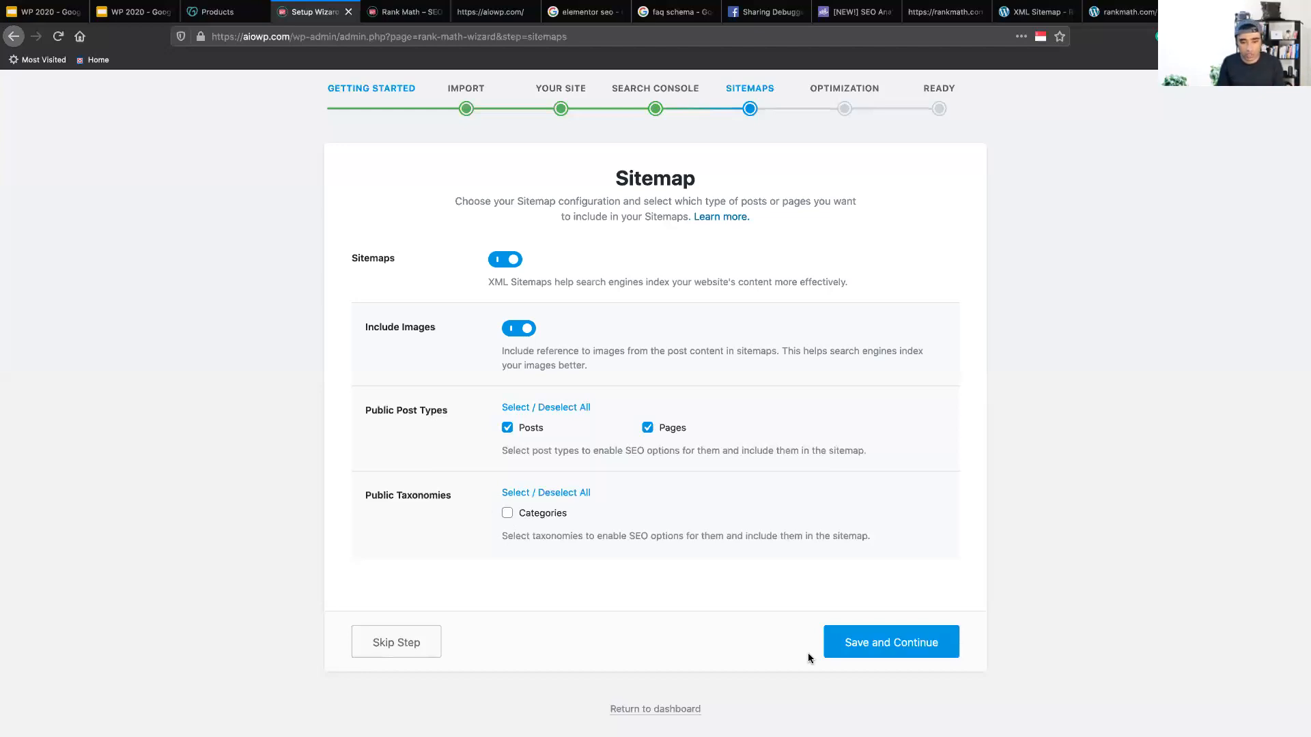
click(872, 651)
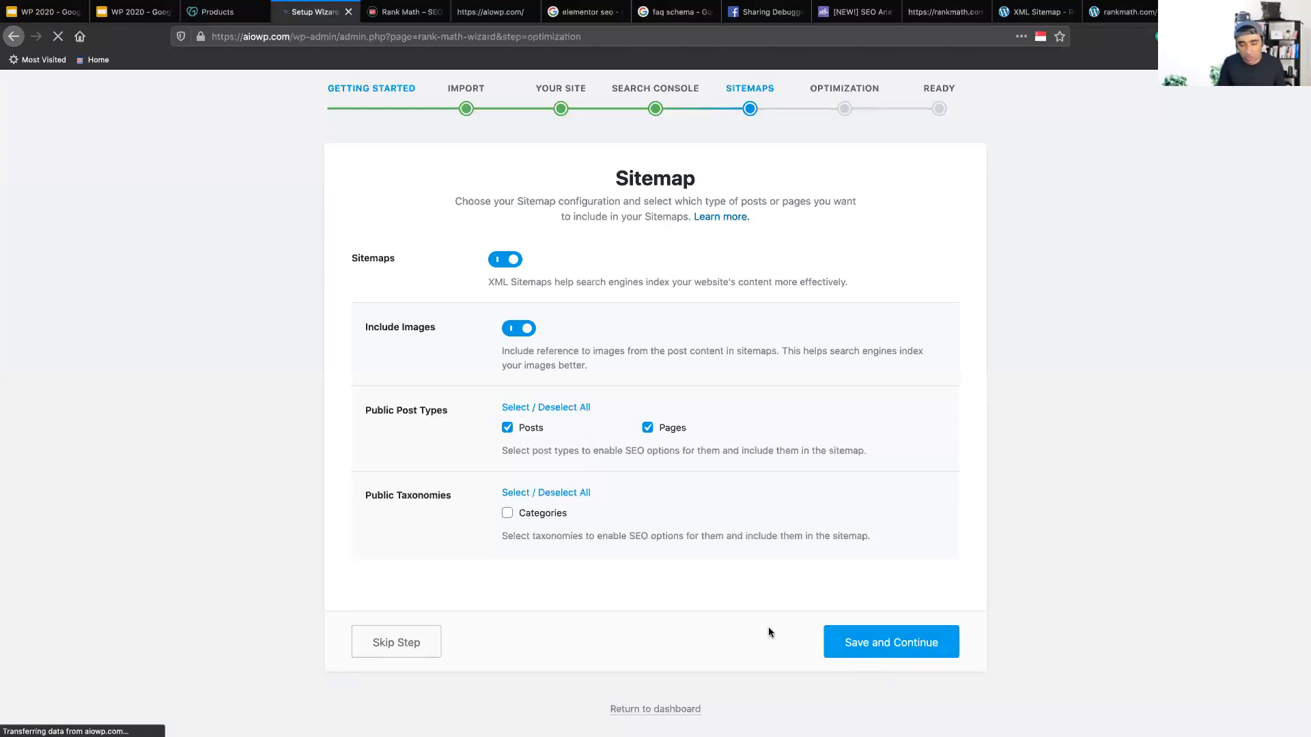
Examine the follow and index values of the robots meta tag in the SEO Analyzer page source alongside the SEO Tweaks options.
scroll(766, 632, down, 2)
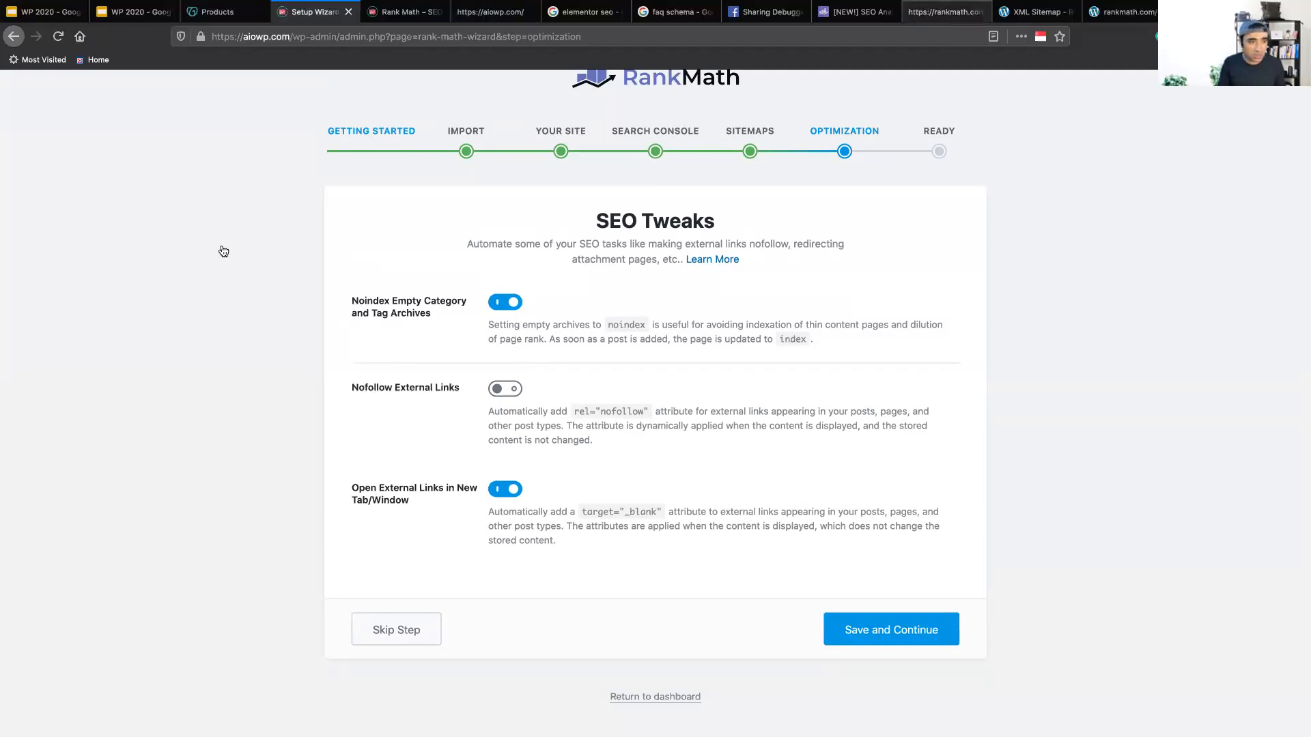
click(945, 12)
drag(187, 236, 219, 236)
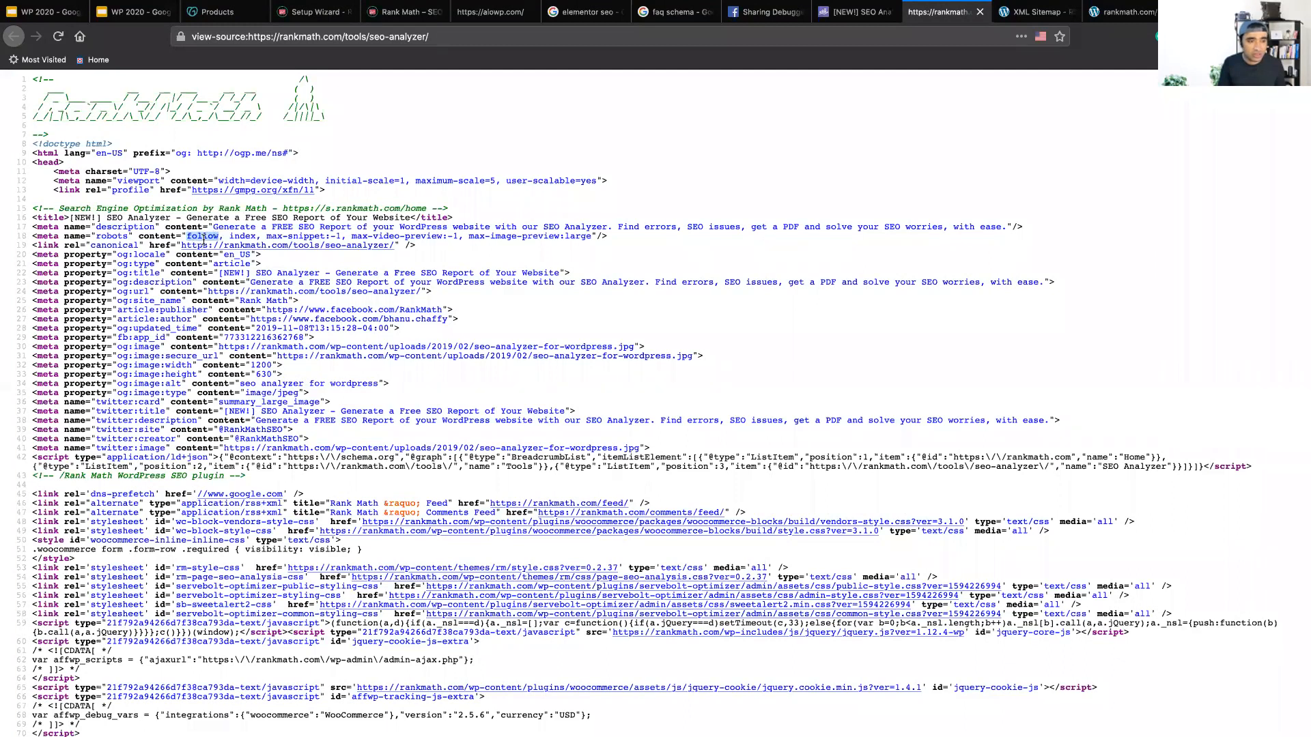
click(200, 231)
click(314, 12)
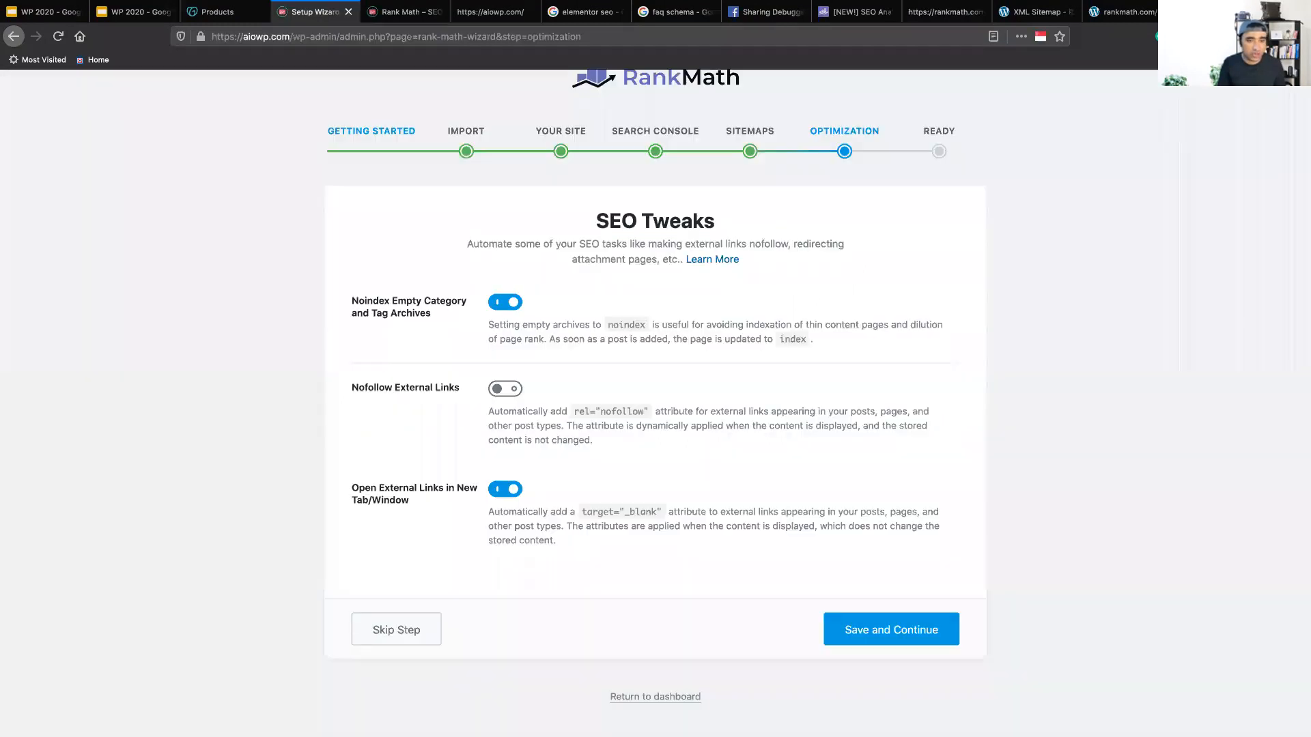
key(ctrl+Tab)
drag(229, 236, 255, 235)
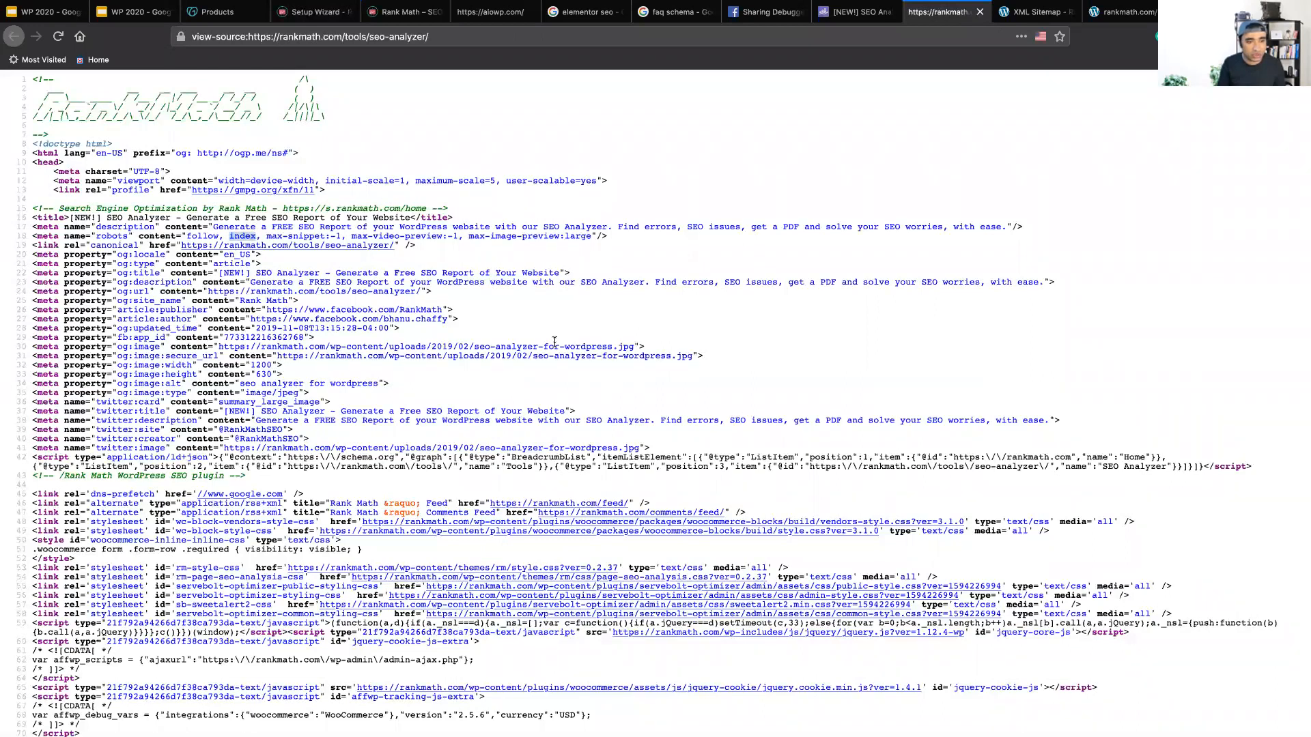
key(ctrl+Tab)
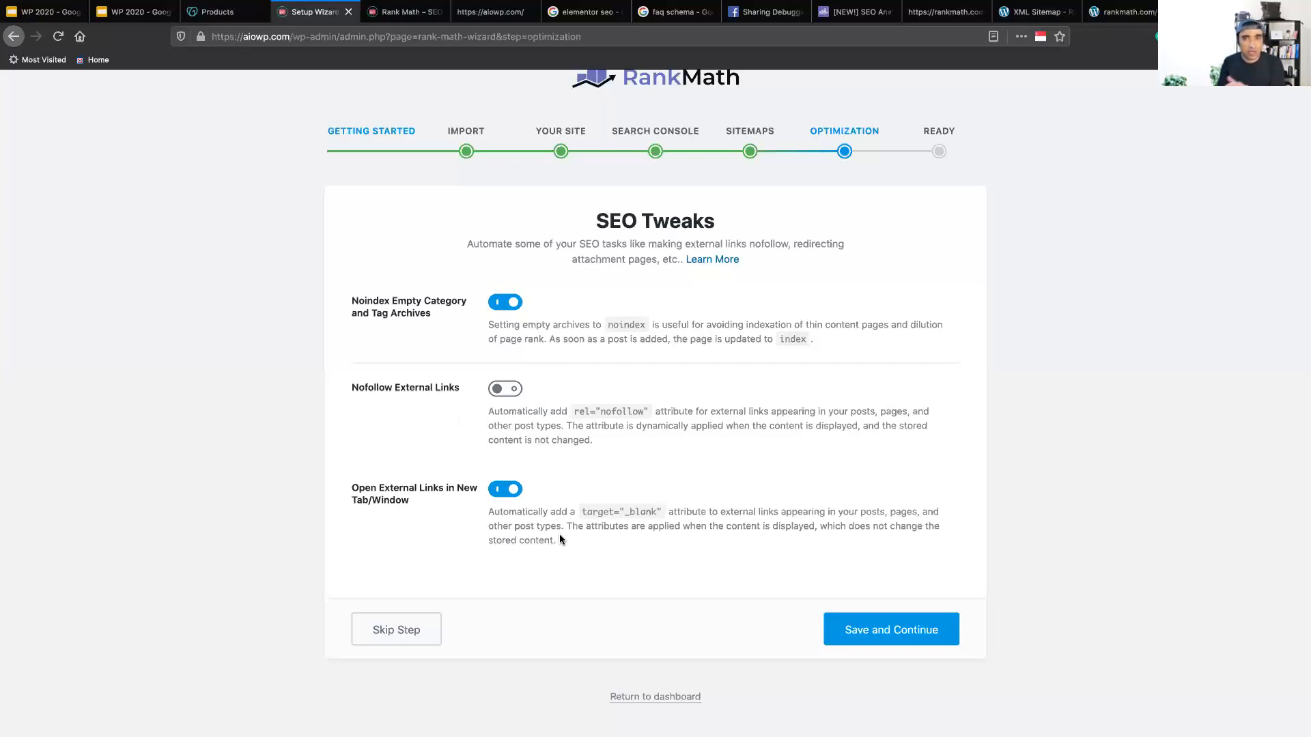
Save the SEO Tweaks without changes, leave the finished wizard and open the Rank Math modules dashboard.
click(856, 641)
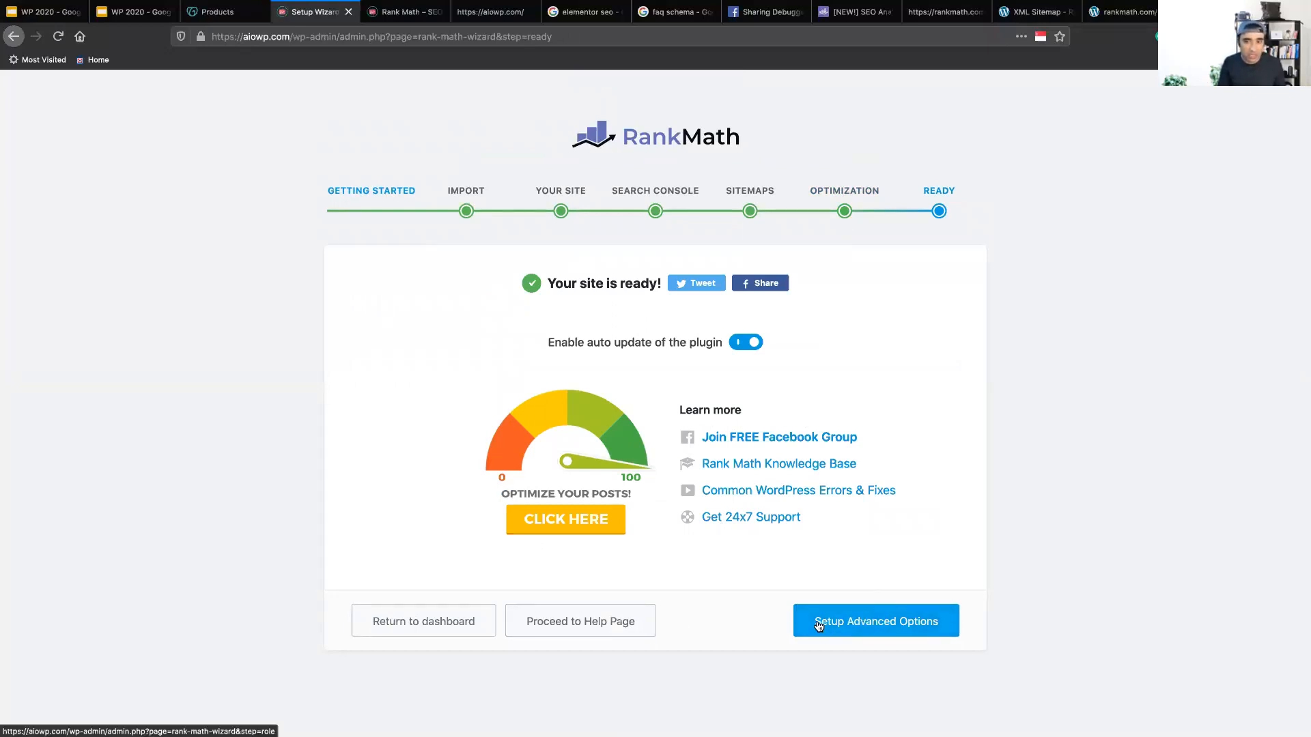
click(412, 618)
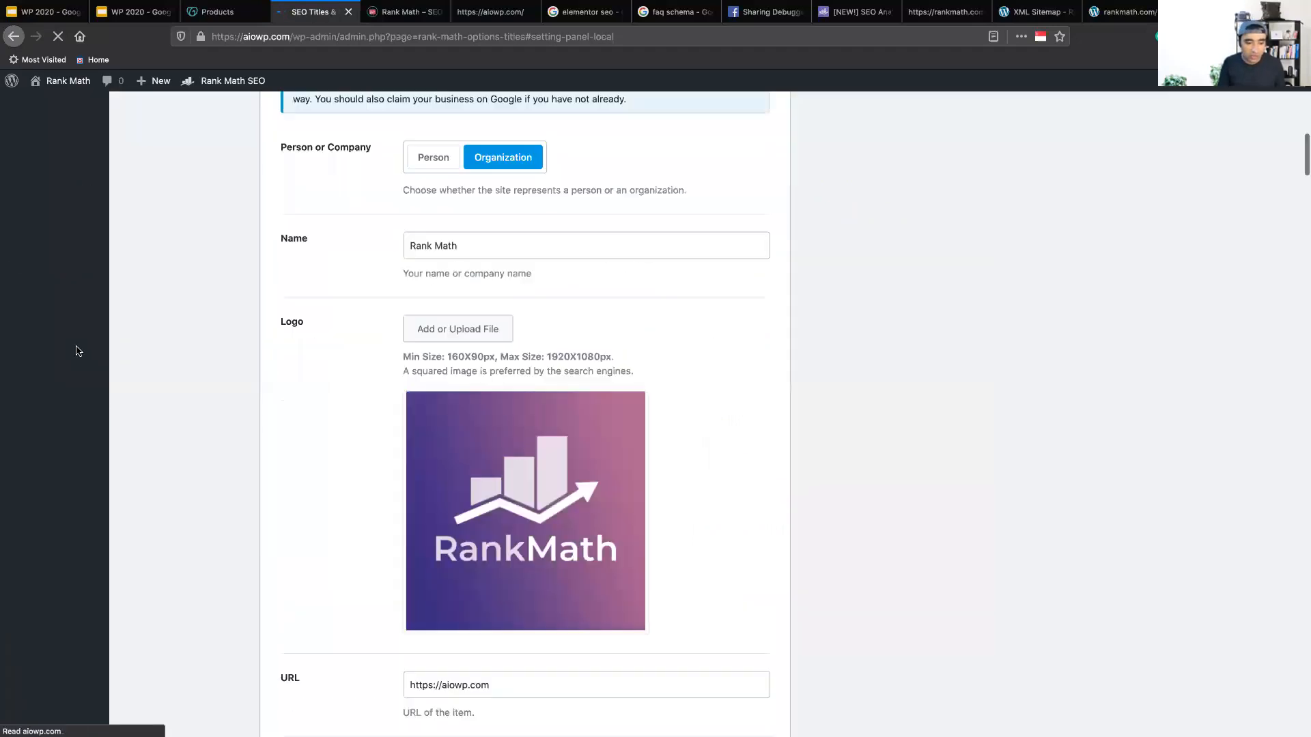
click(62, 413)
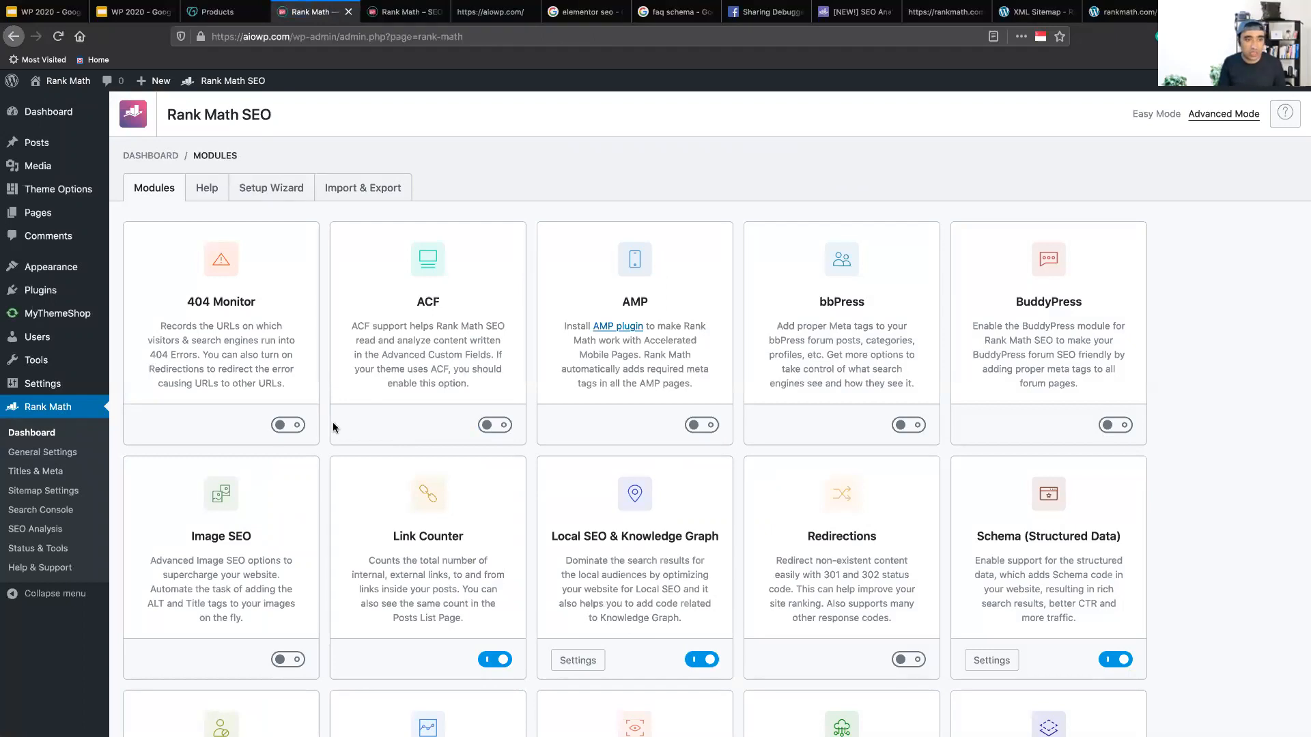
Enable the 404 Monitor and Image SEO modules.
click(291, 429)
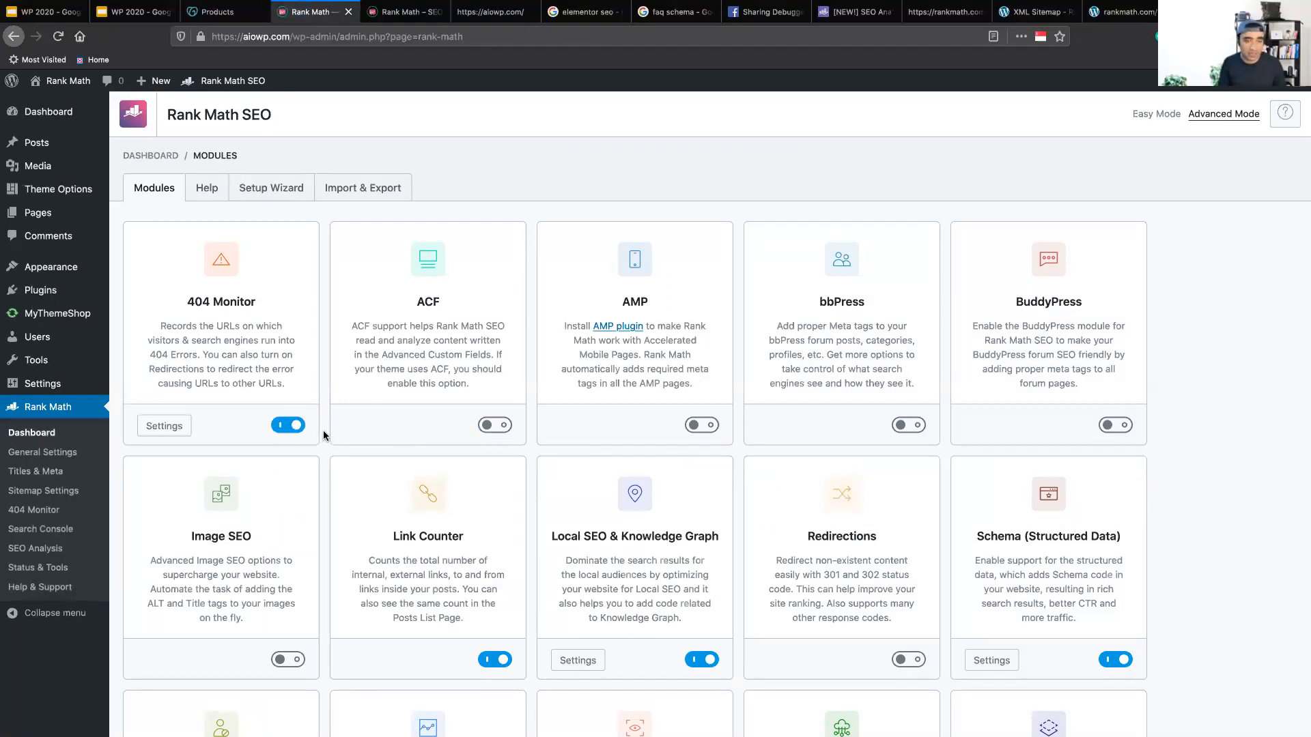
triple_click(255, 303)
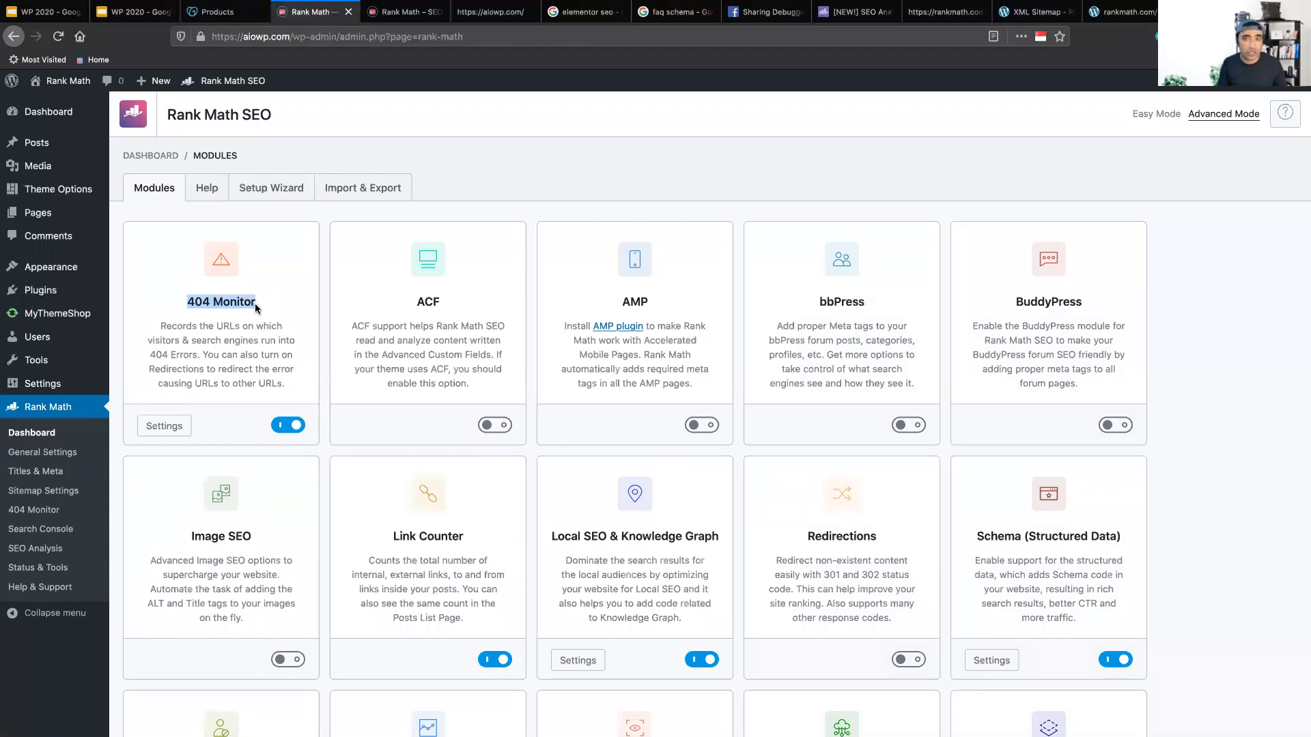
click(256, 308)
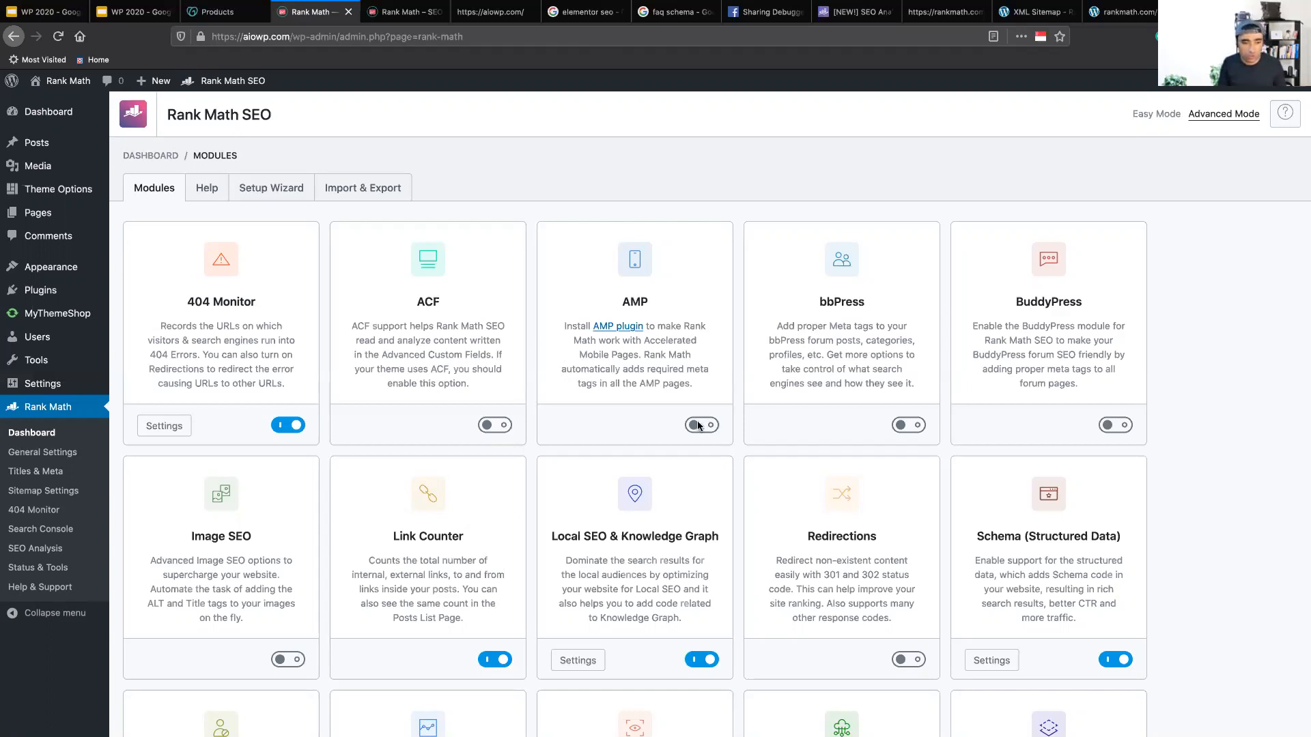
scroll(645, 408, down, 2)
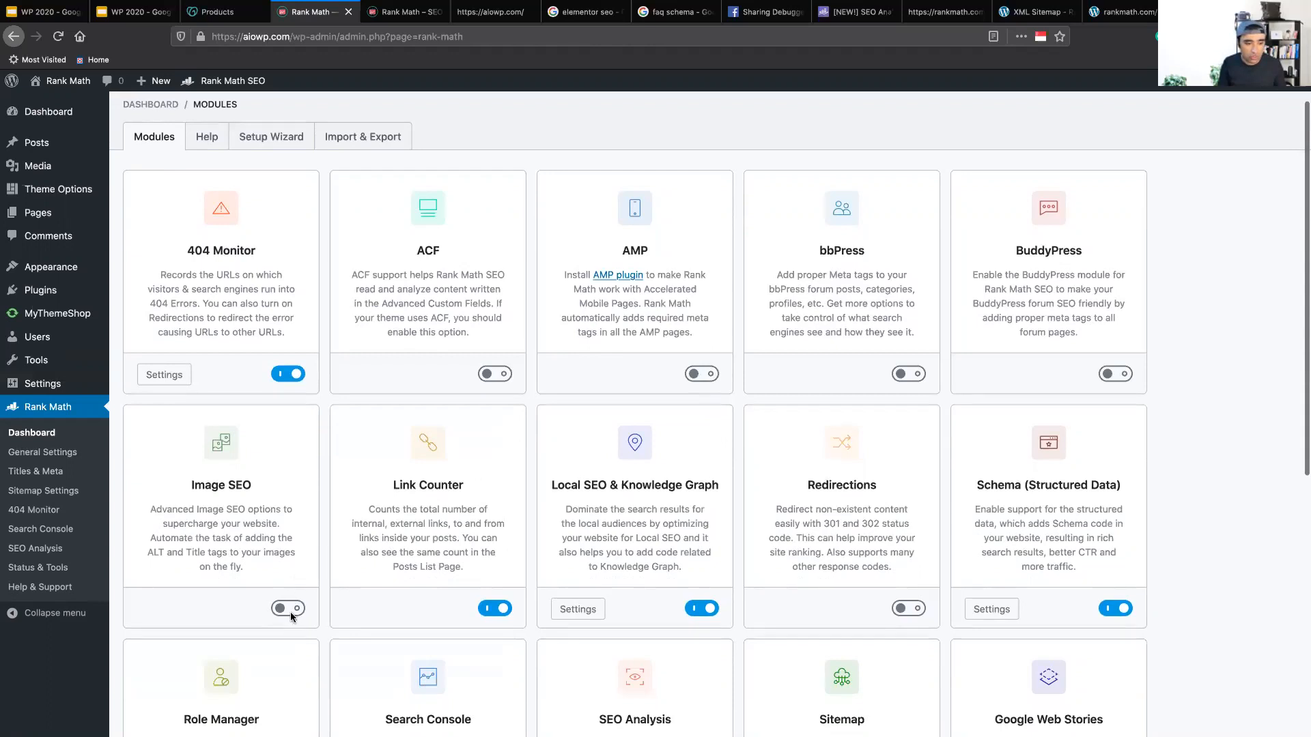
click(292, 610)
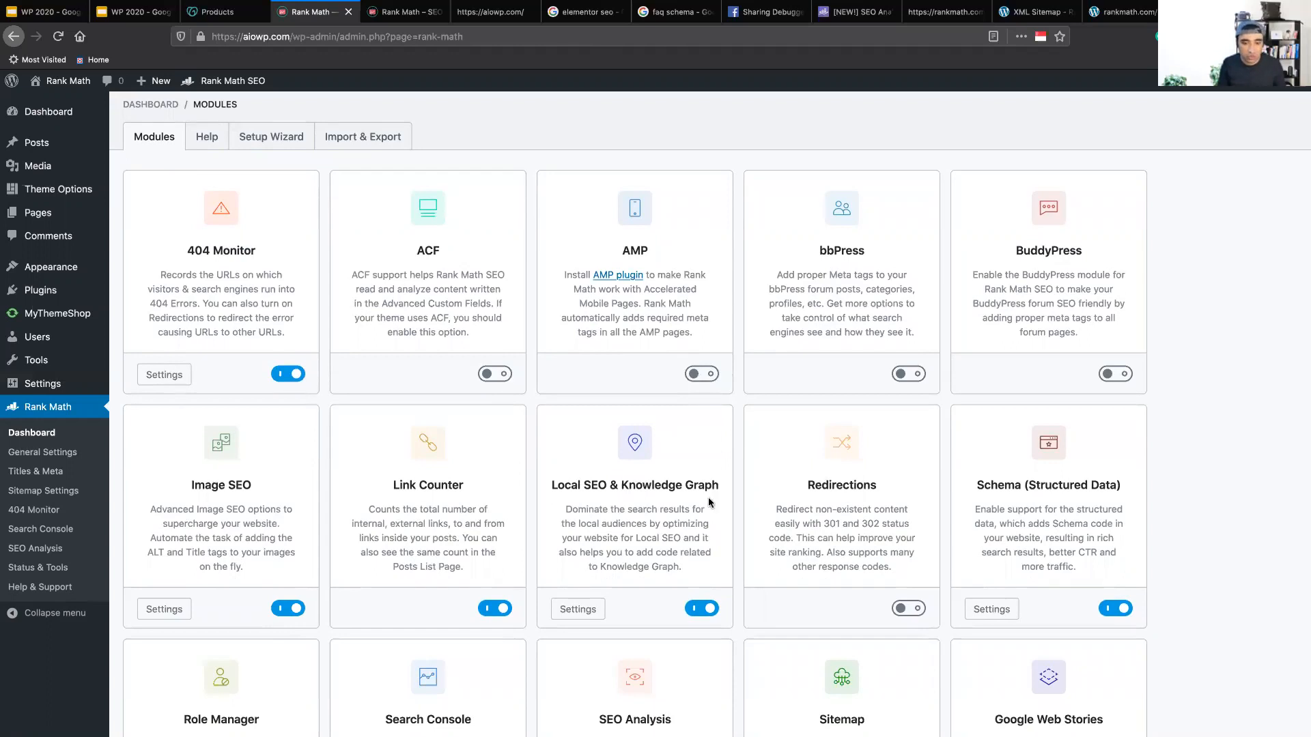
Enable the Redirections module and look over the remaining modules on the dashboard.
scroll(707, 497, down, 1)
click(904, 560)
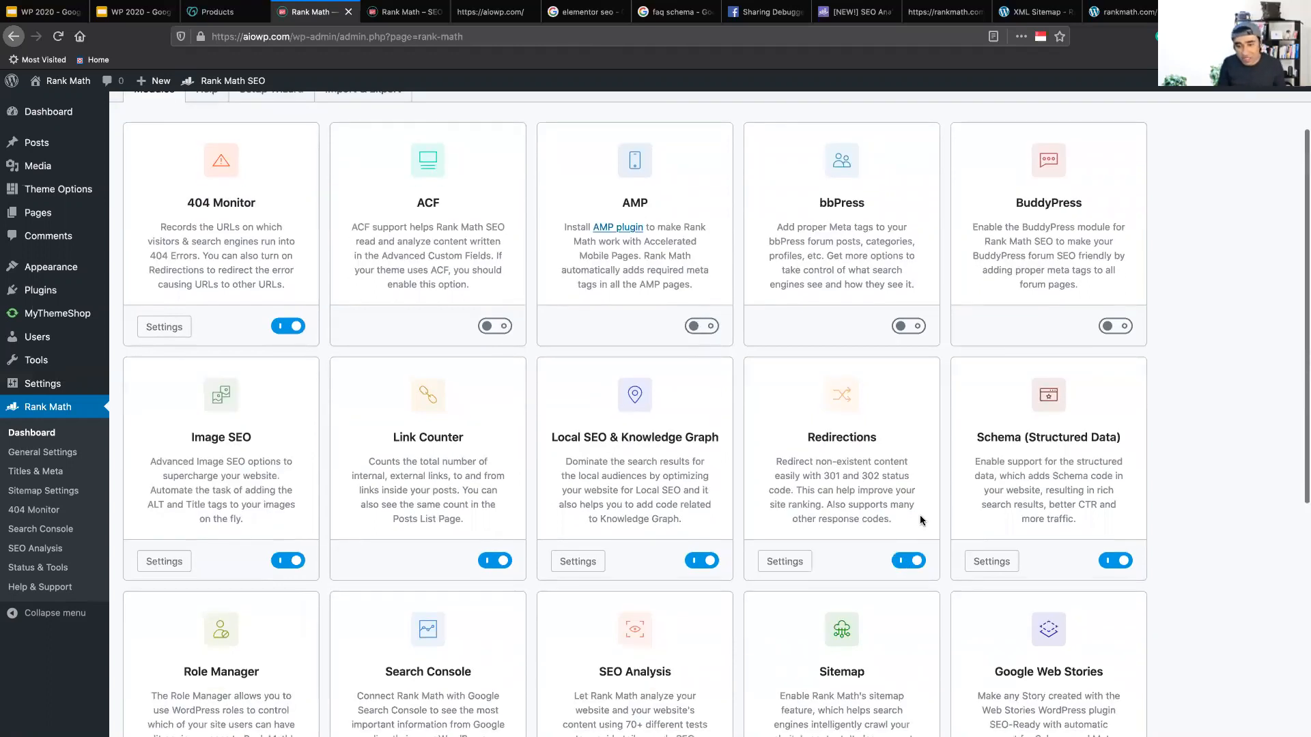
scroll(920, 521, down, 3)
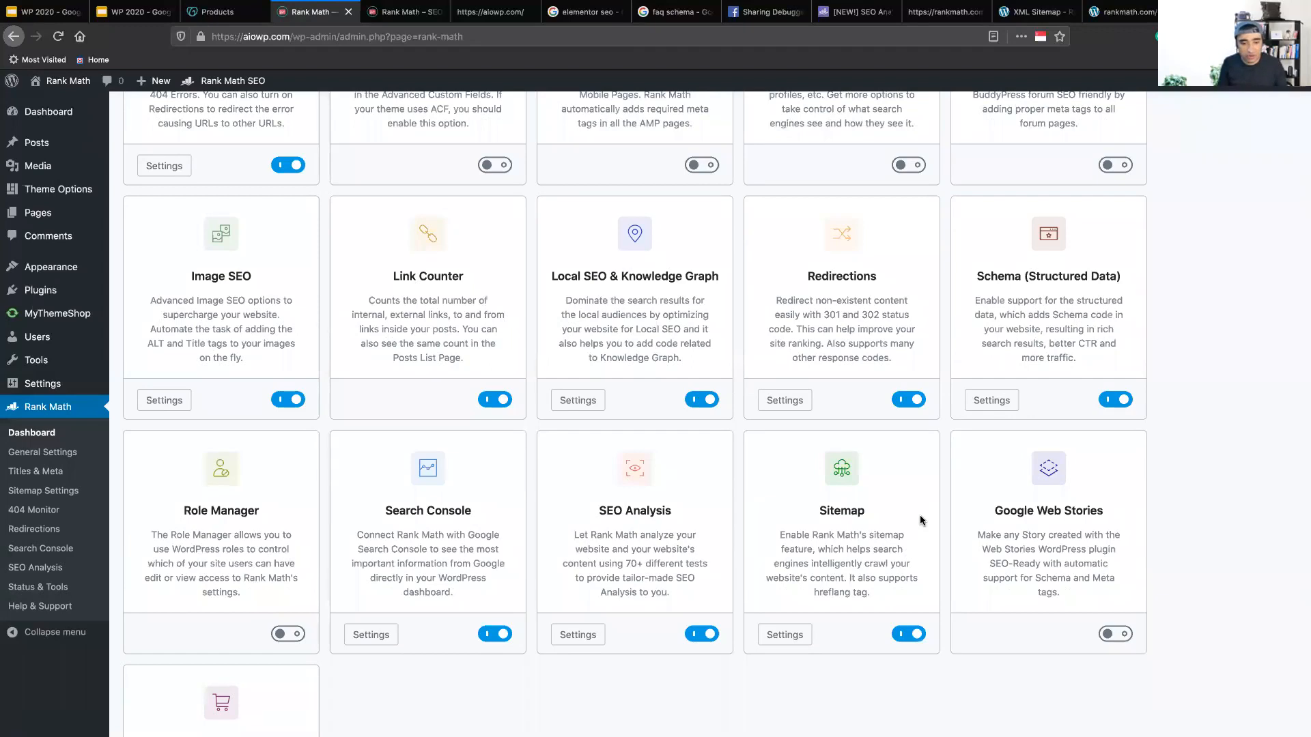
scroll(920, 521, down, 3)
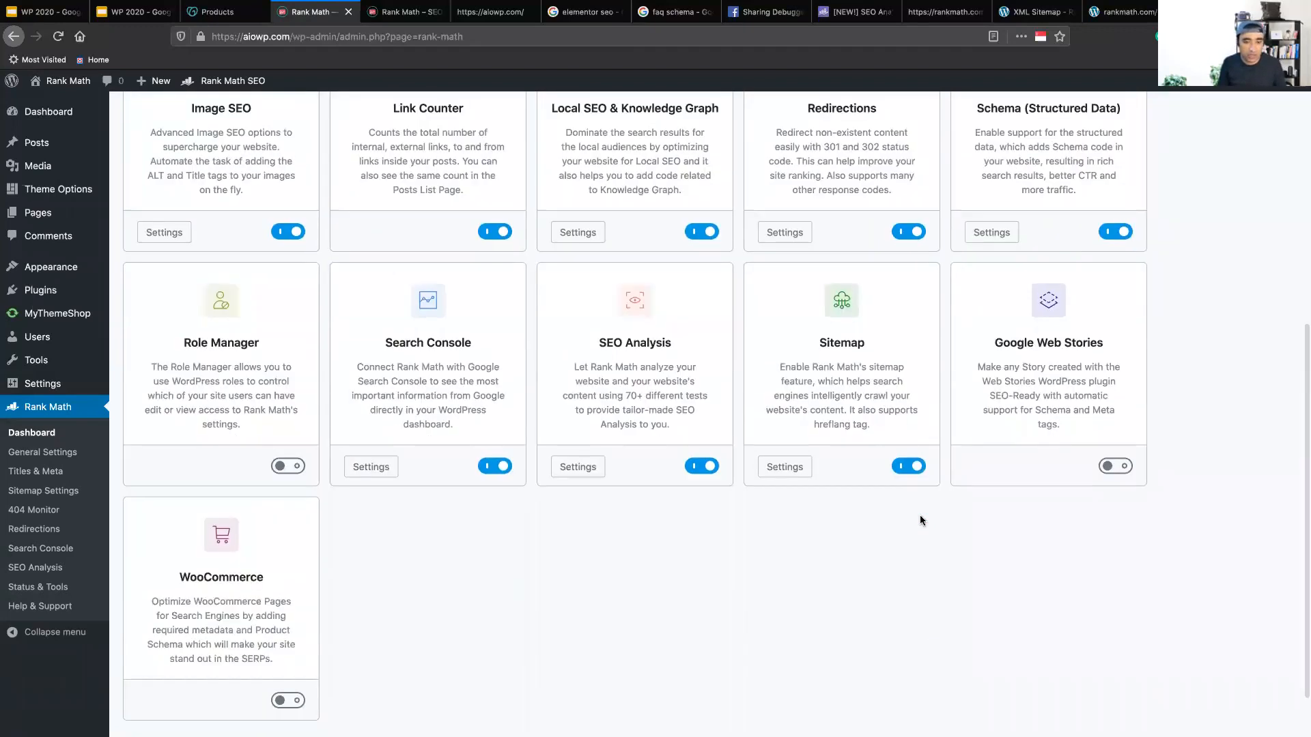
scroll(919, 521, up, 8)
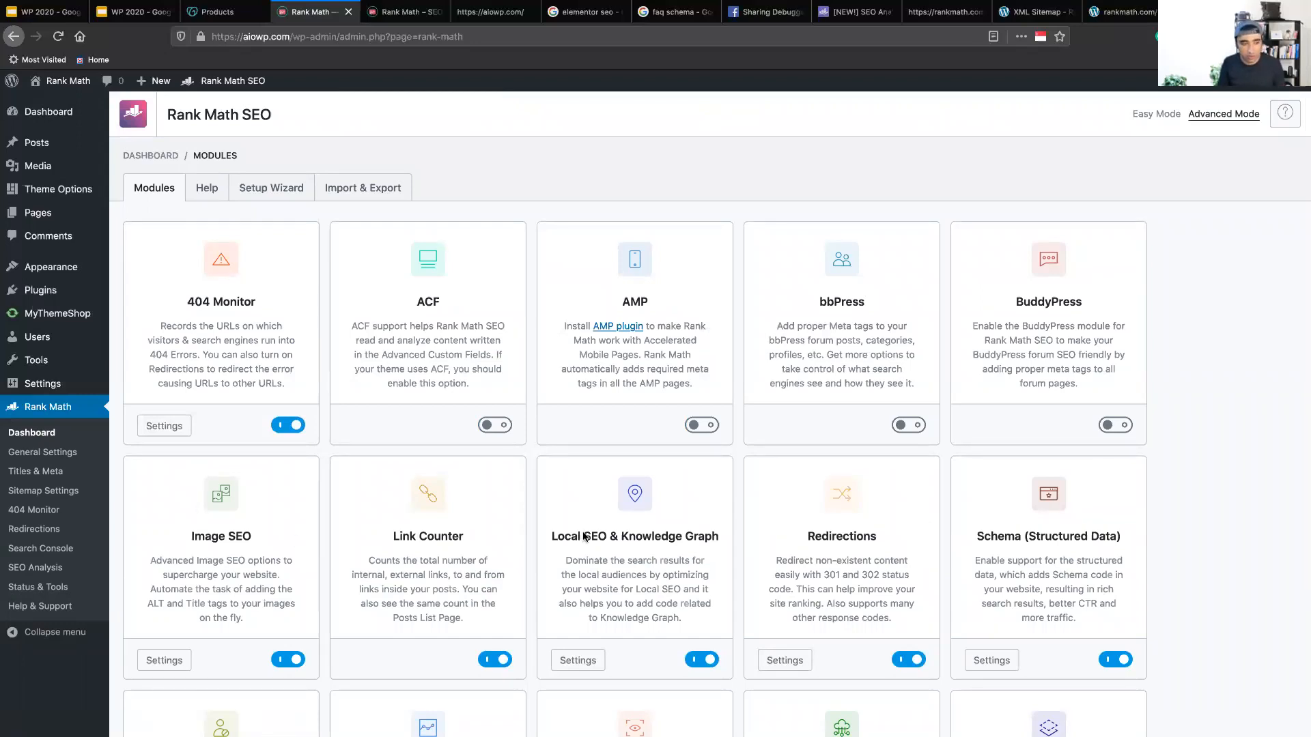
Open the Local SEO section of Titles & Meta and examine the organization, URL, email and address fields.
click(41, 472)
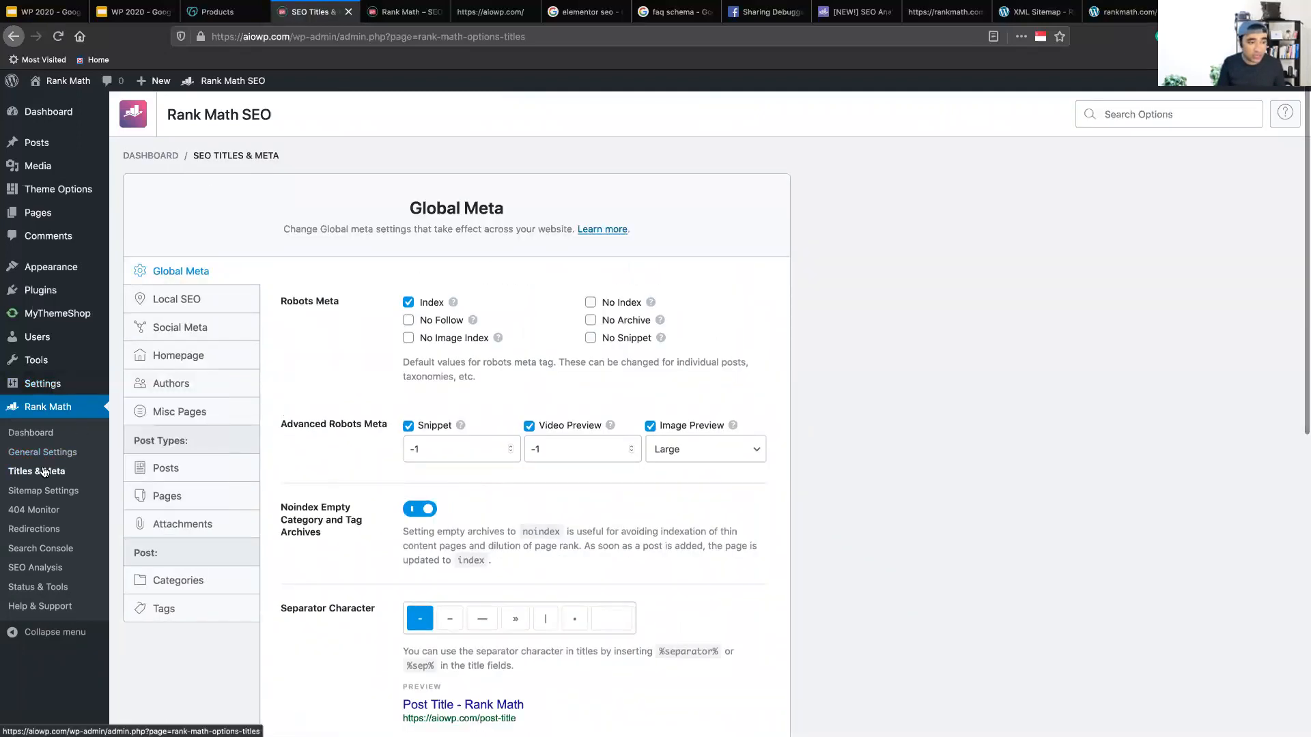
click(184, 300)
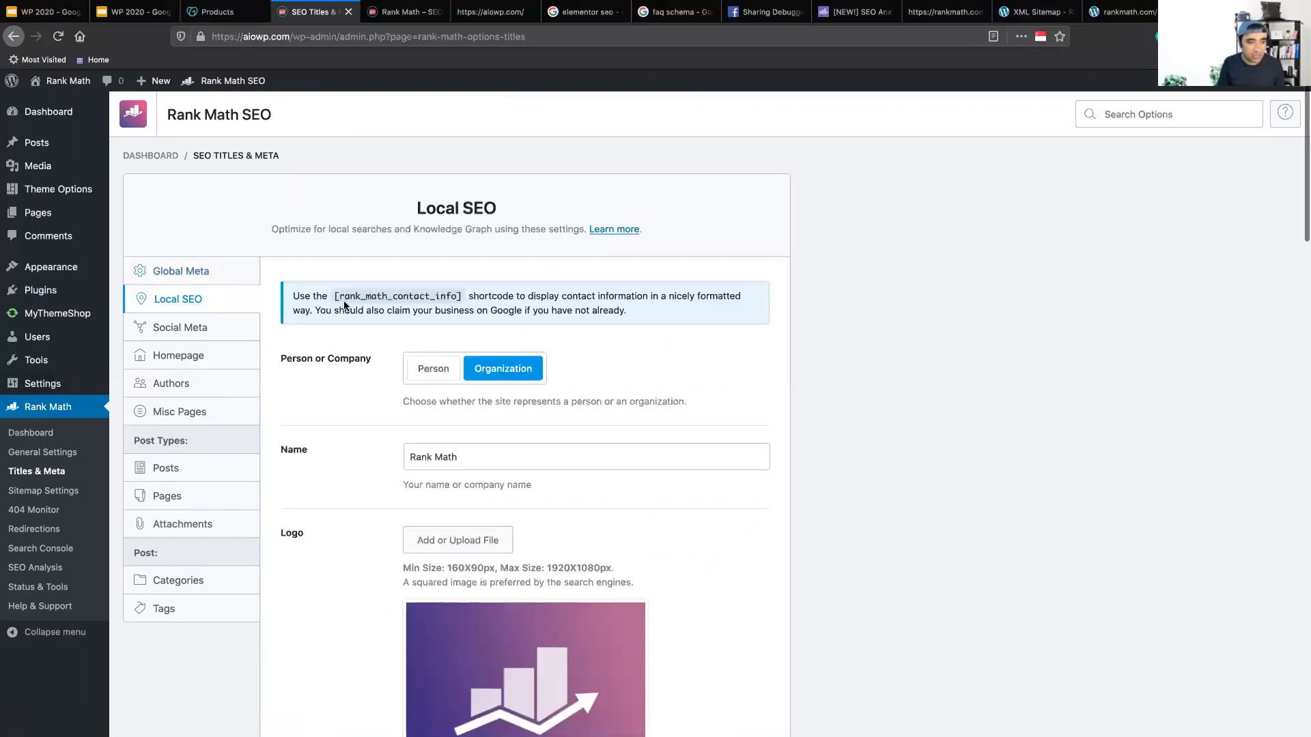
scroll(678, 444, down, 8)
scroll(678, 445, down, 1)
scroll(678, 445, down, 1)
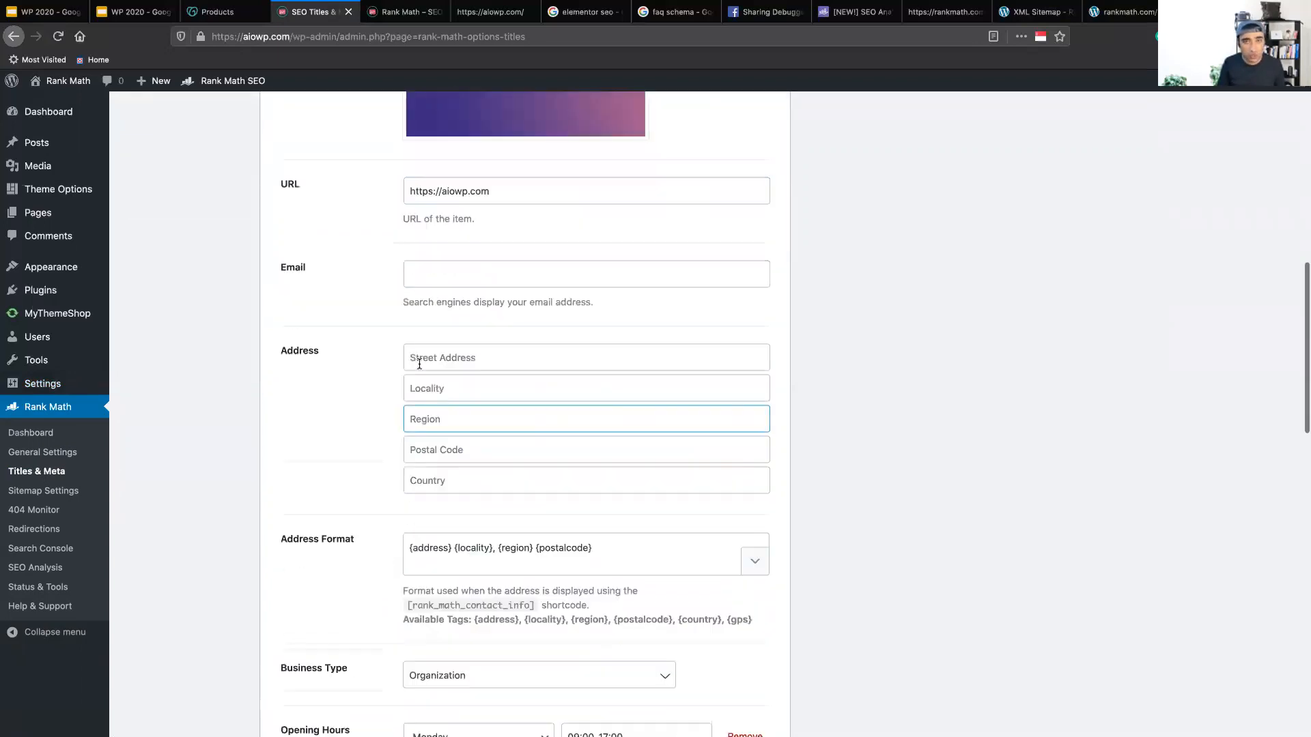
double_click(334, 358)
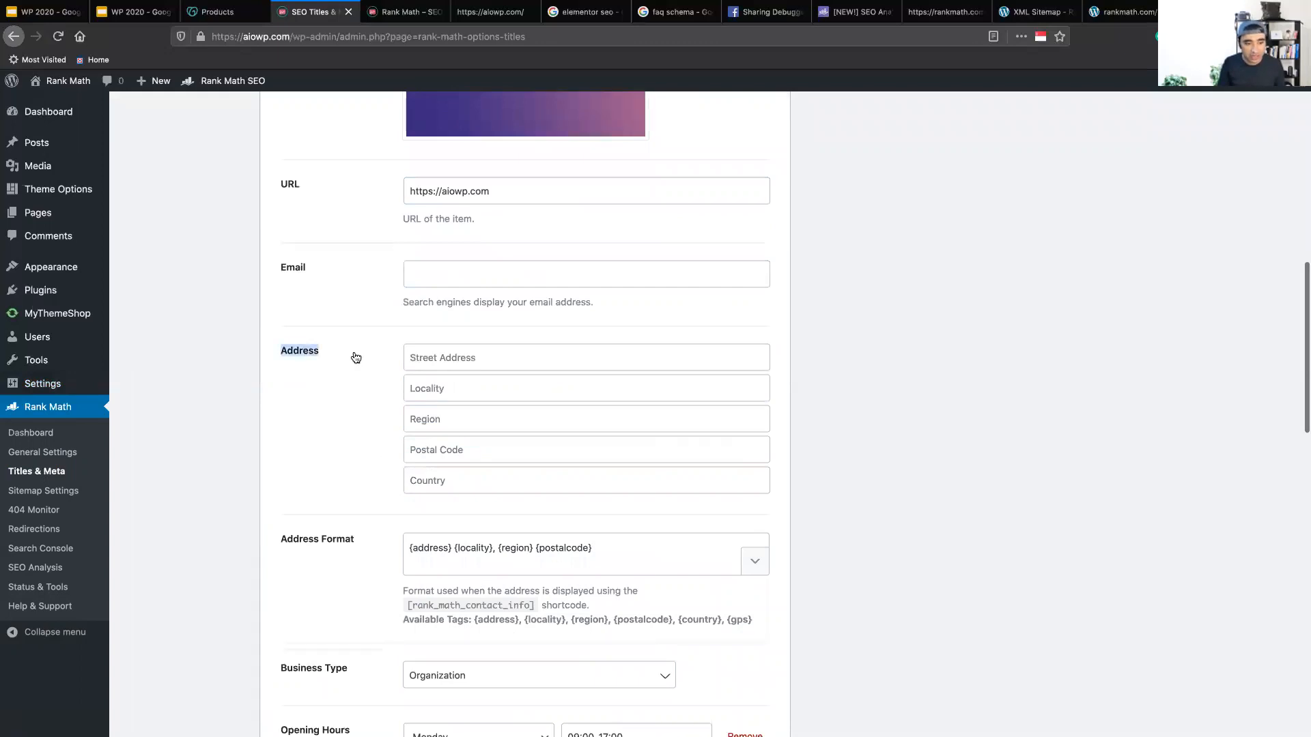
scroll(361, 454, down, 3)
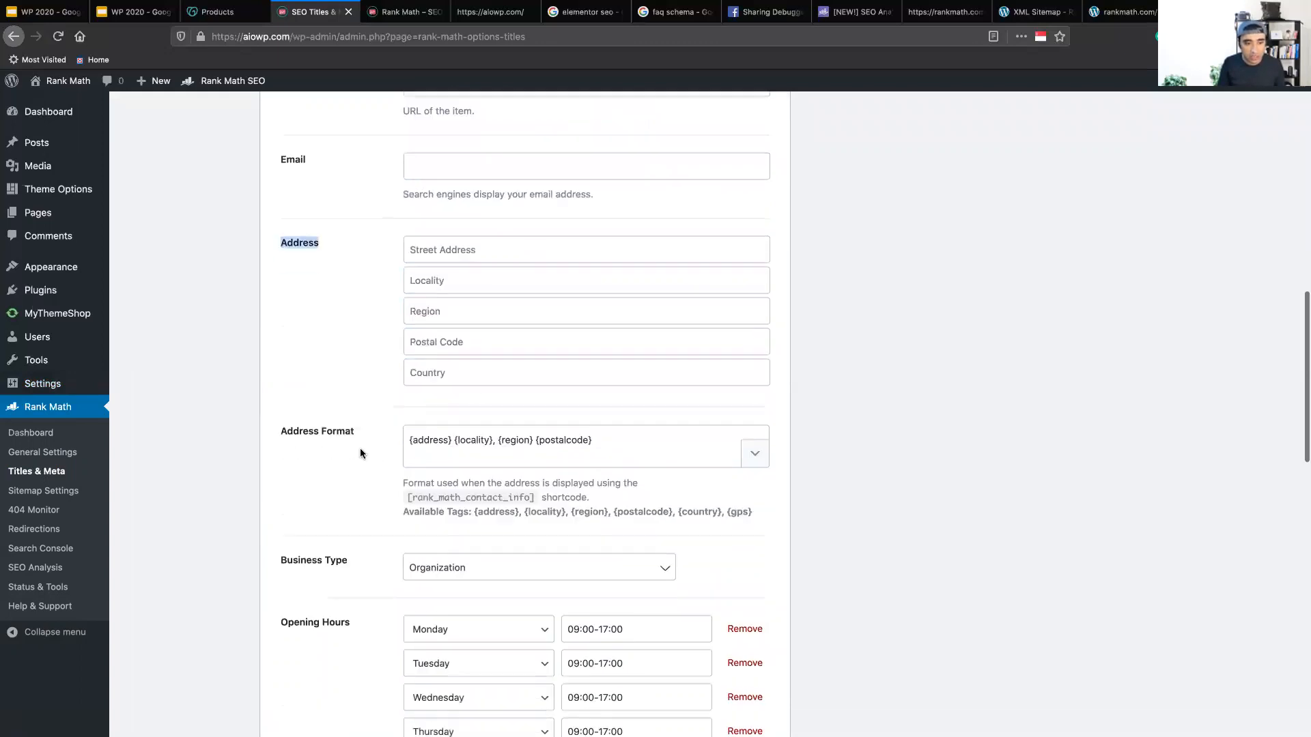
Examine the Address Format tags and its list of preset formats in the Local SEO settings.
click(612, 342)
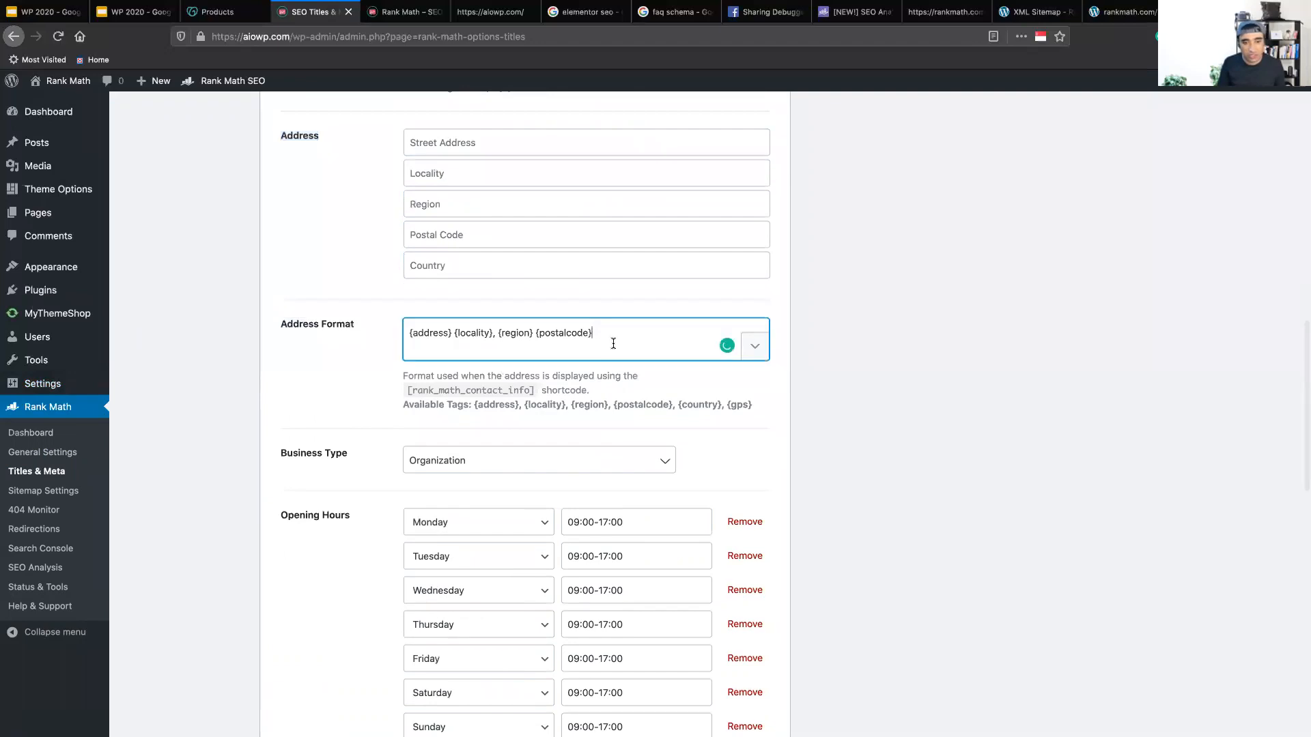
drag(624, 342, 438, 332)
click(397, 319)
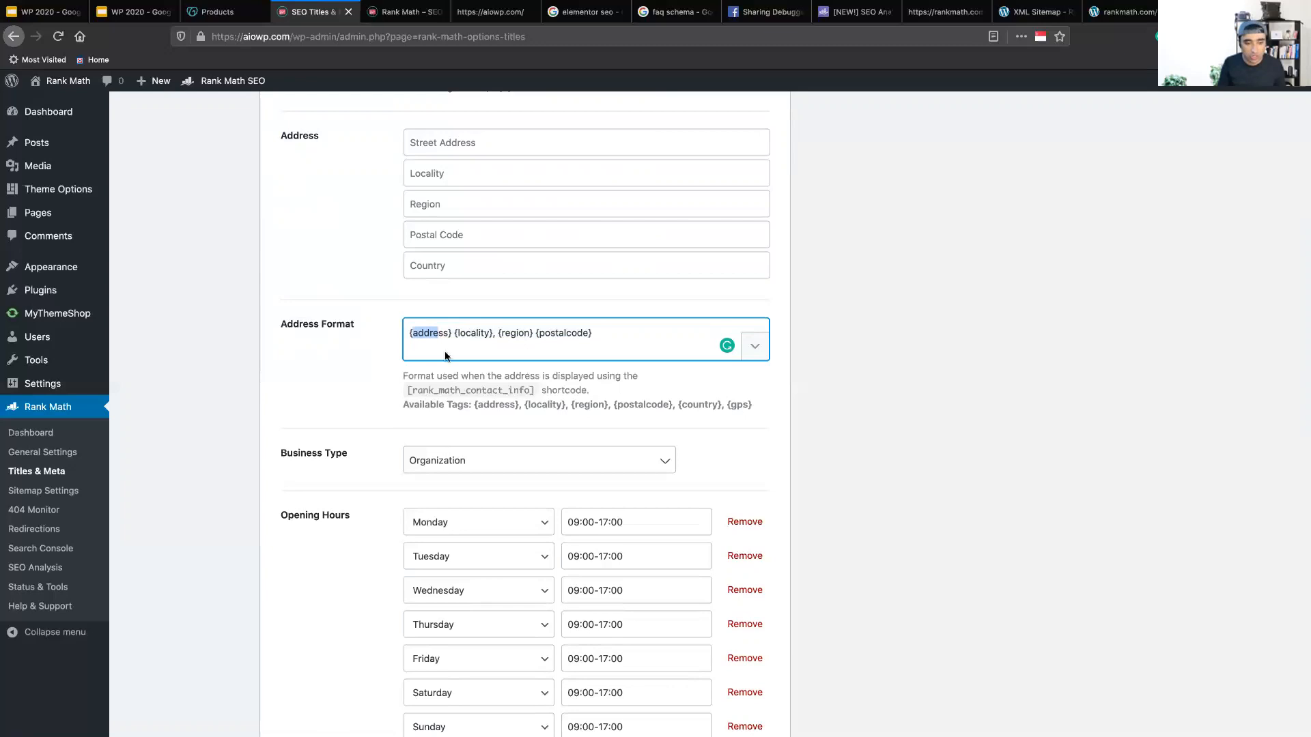
scroll(546, 341, down, 2)
click(760, 290)
click(759, 290)
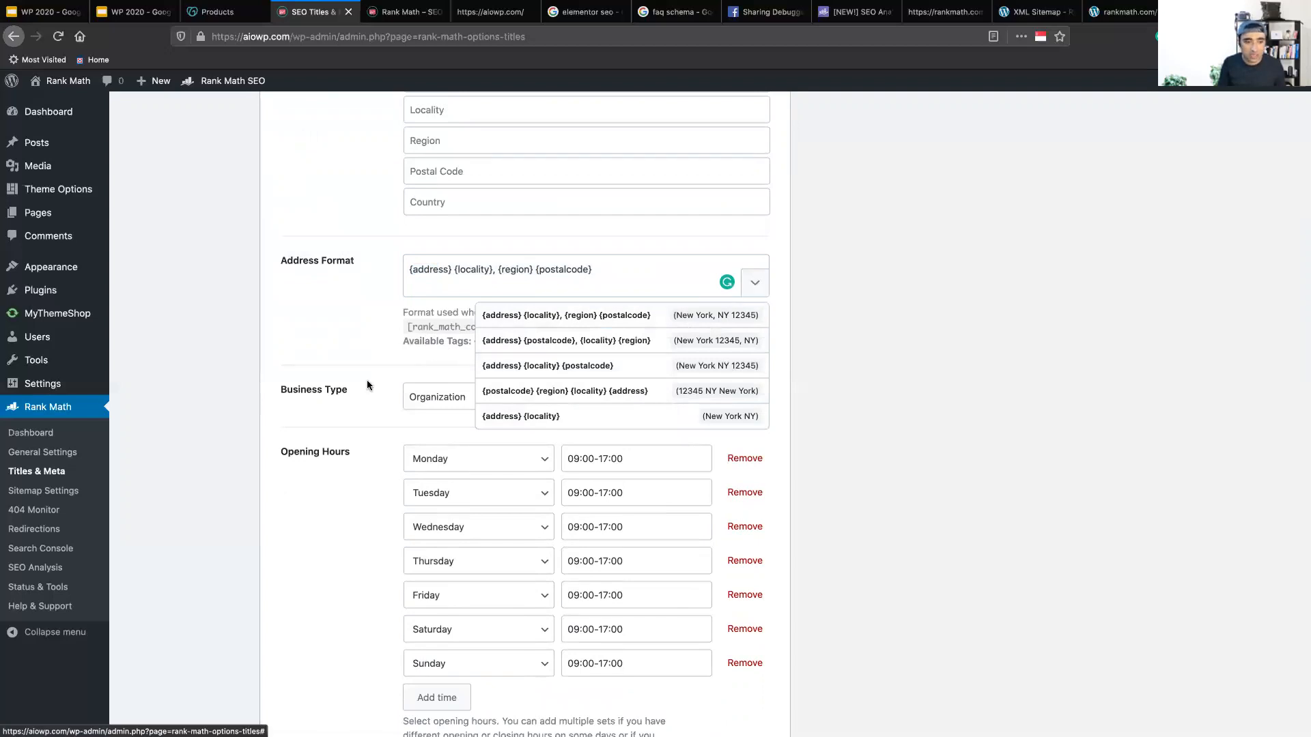
Review the Opening Hours settings and the available Phone Number types, leaving Customer Service selected.
scroll(367, 380, down, 3)
scroll(367, 384, down, 2)
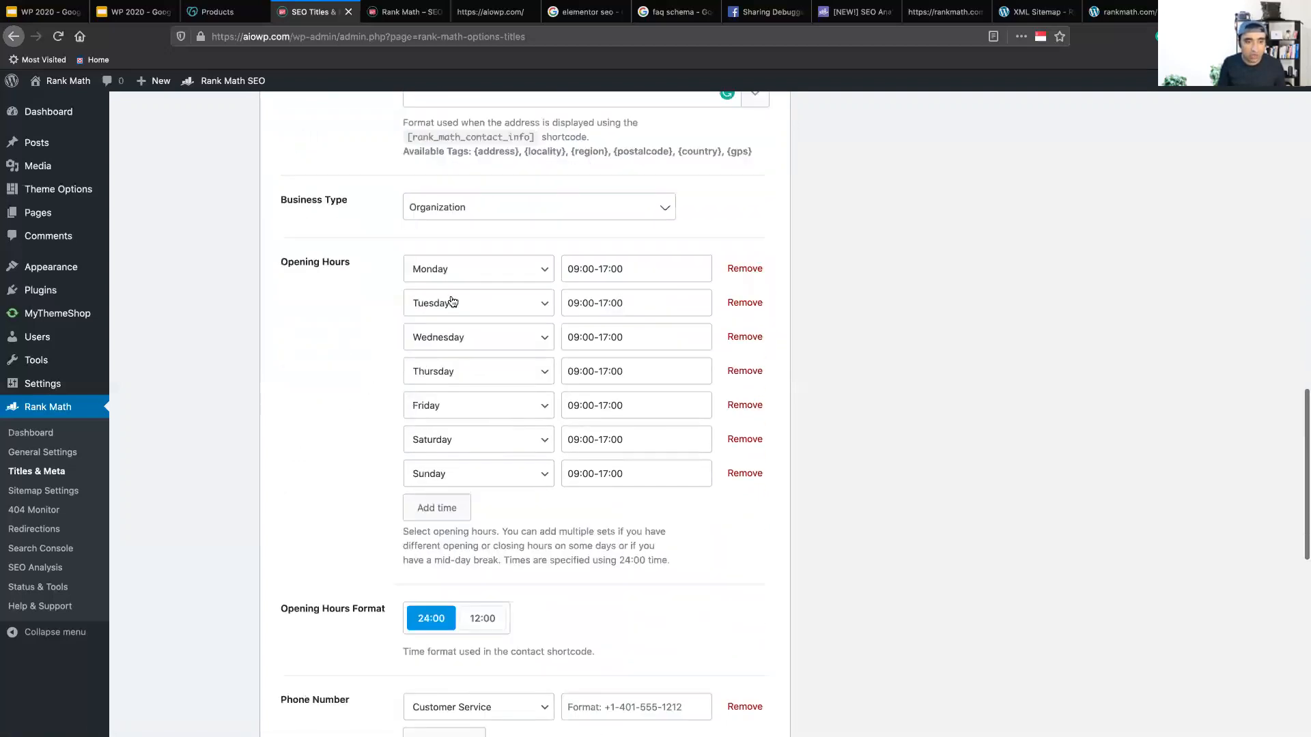
click(658, 341)
click(330, 379)
scroll(330, 378, down, 10)
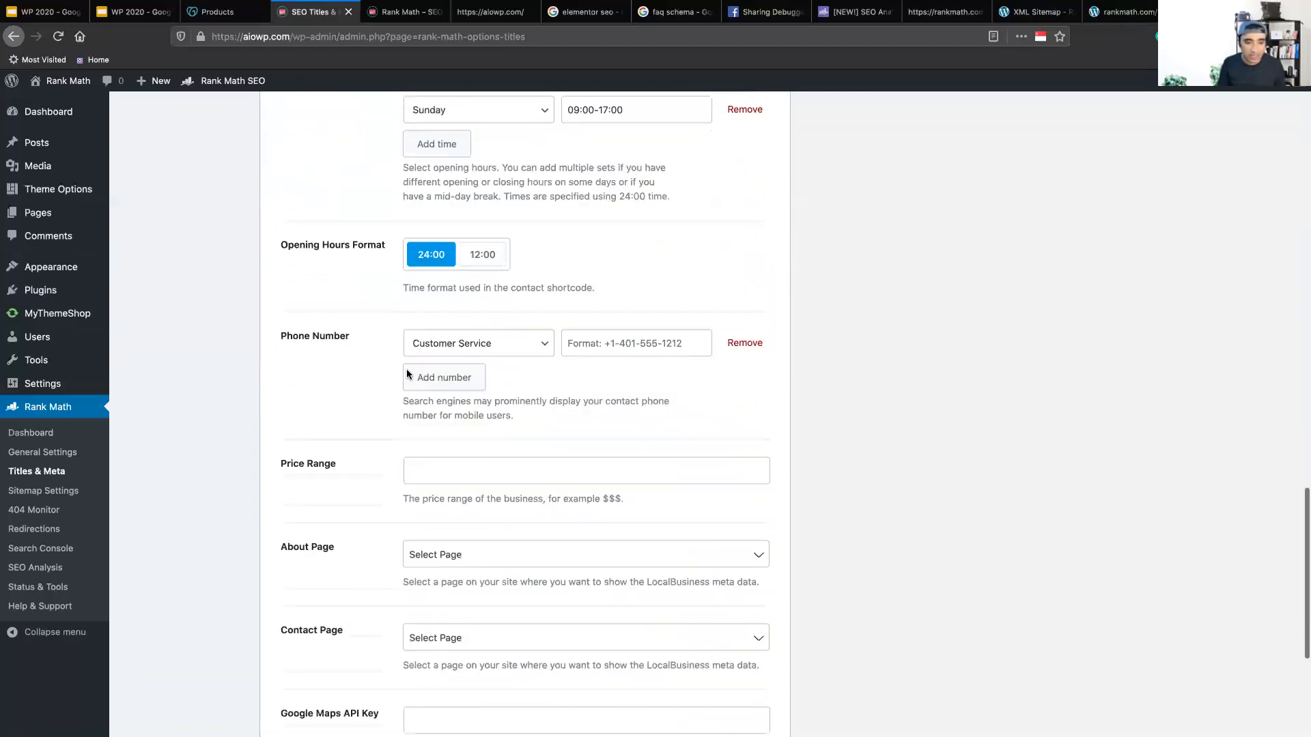
click(520, 343)
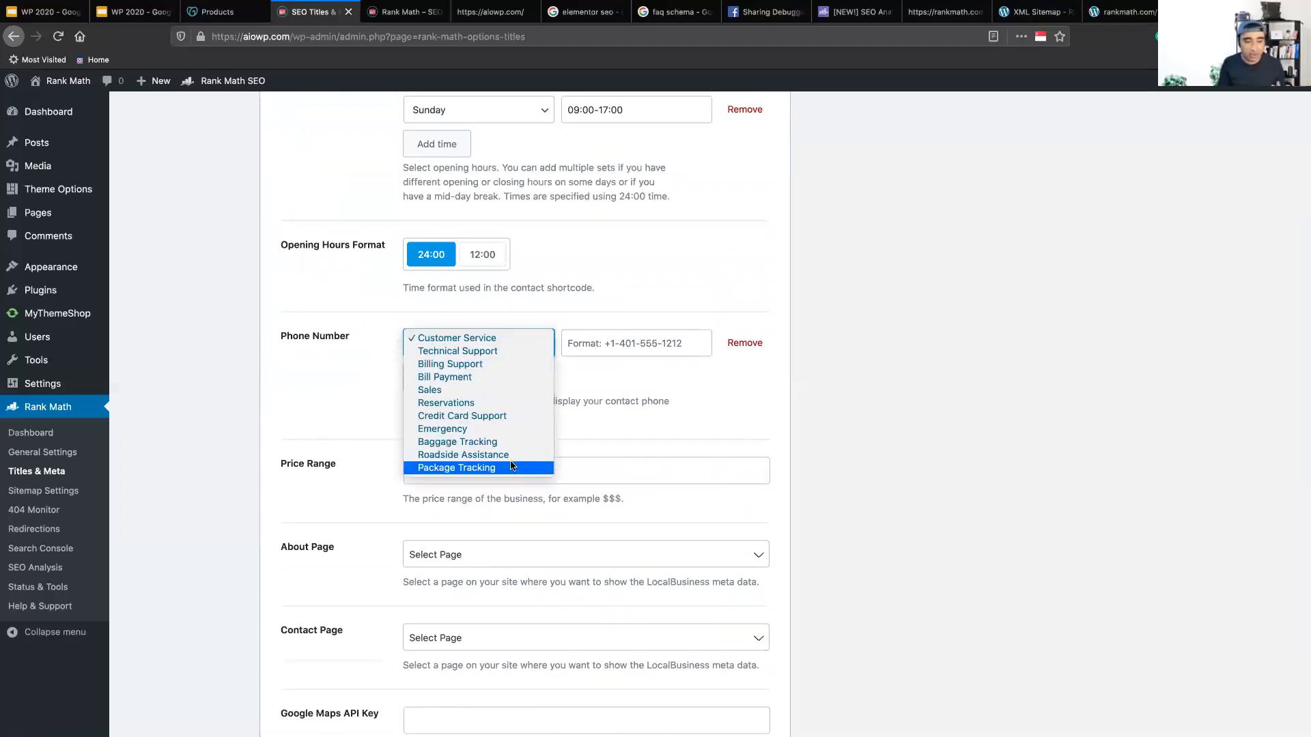
click(582, 401)
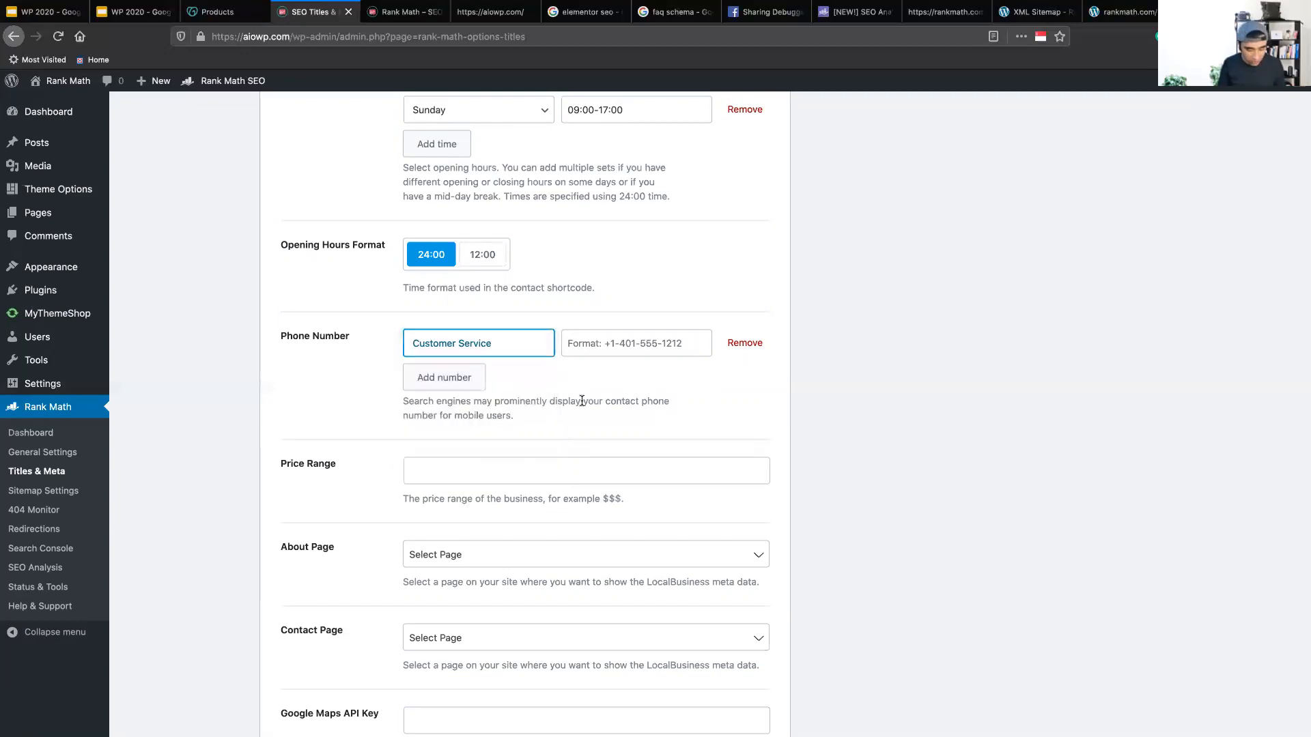
Search Google for kfc in a new tab, examine the local business listings, and close the tab.
key(ctrl+t)
text(kfc)
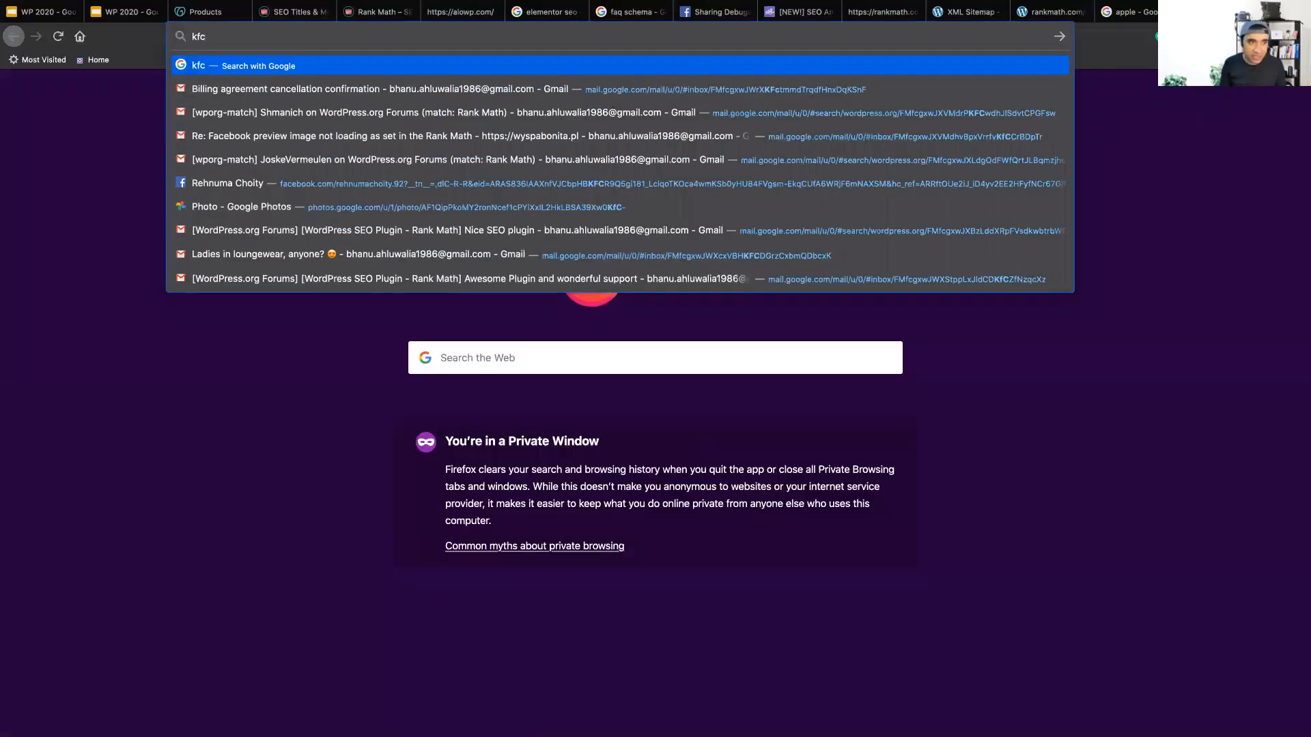
key(Return)
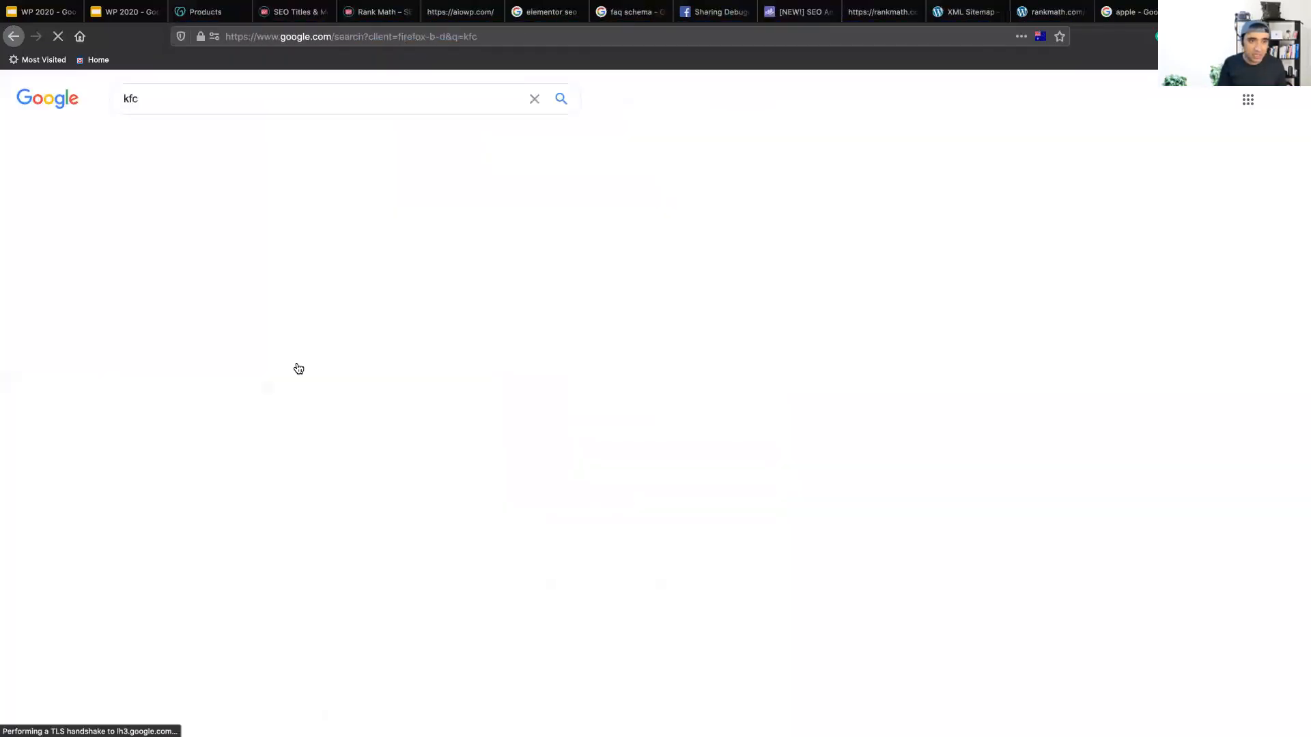
scroll(299, 369, down, 5)
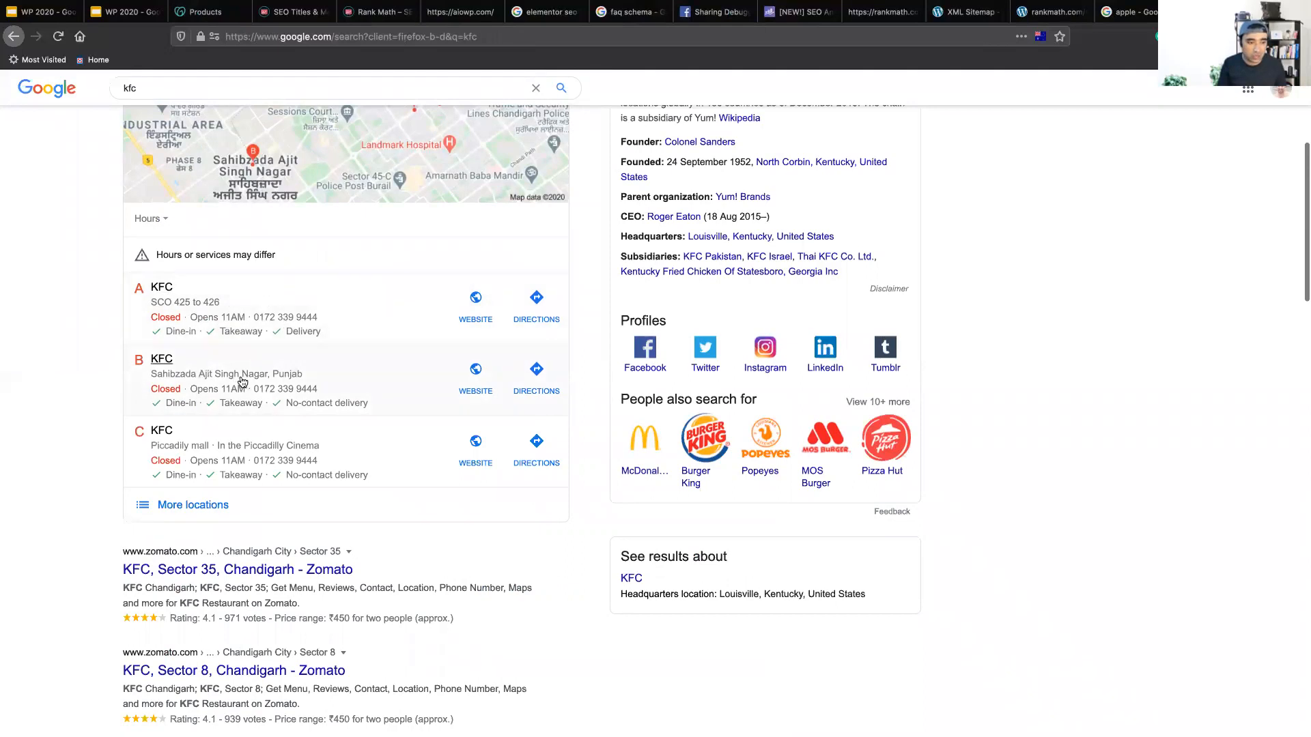
key(super+w)
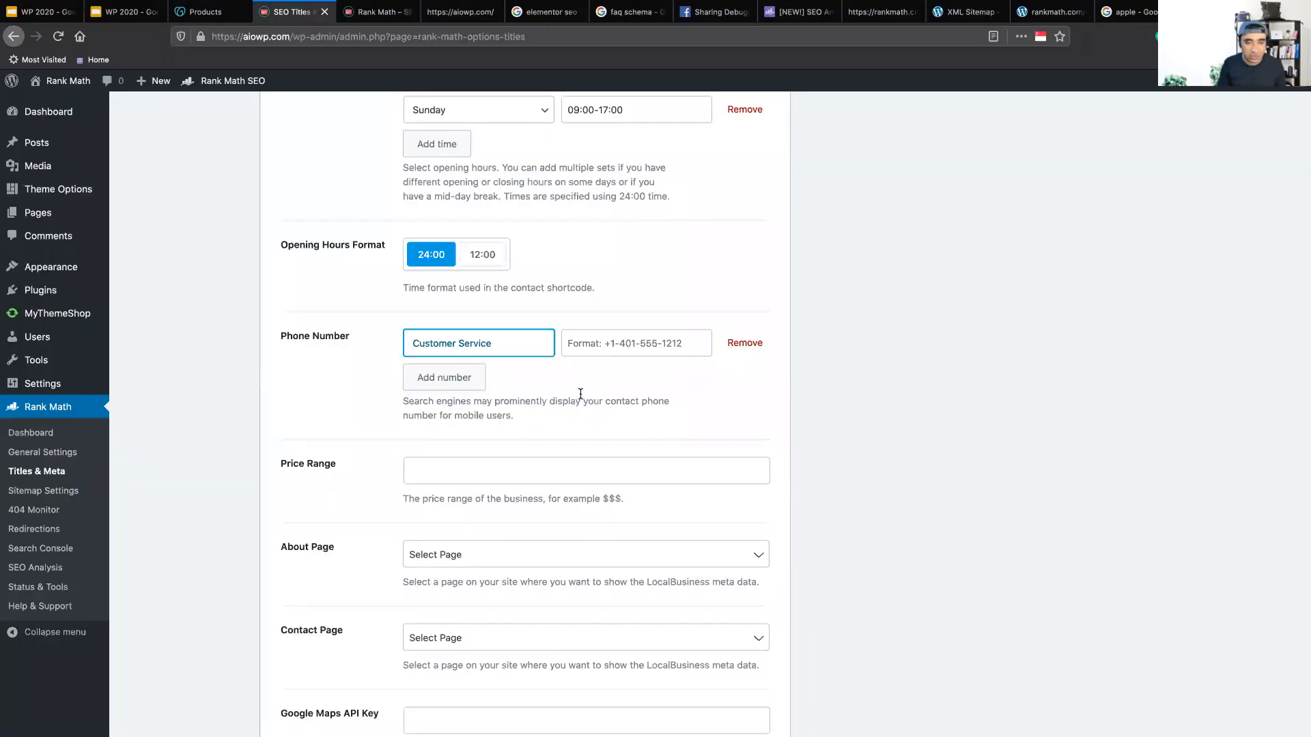
Leave the Local SEO settings and start Rank Math's SEO Analysis of the website.
scroll(580, 394, down, 3)
scroll(186, 420, up, 7)
scroll(186, 420, up, 3)
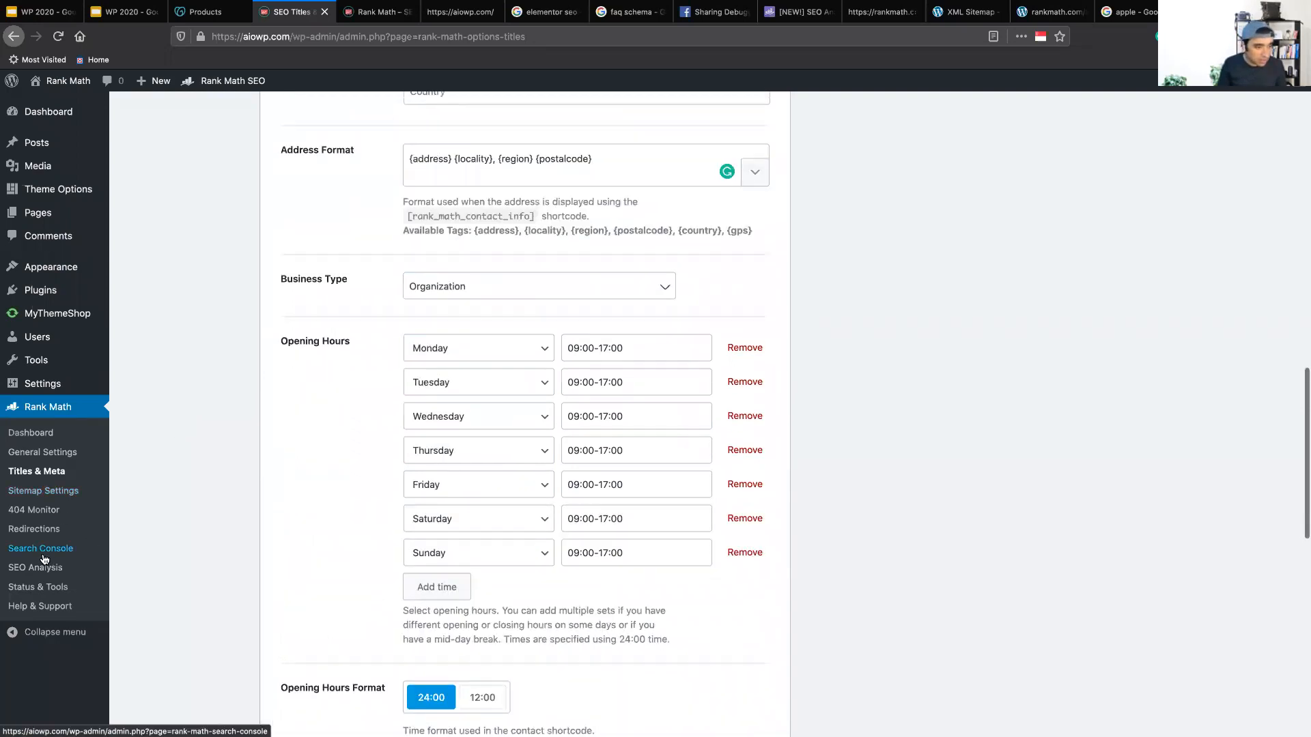
click(34, 575)
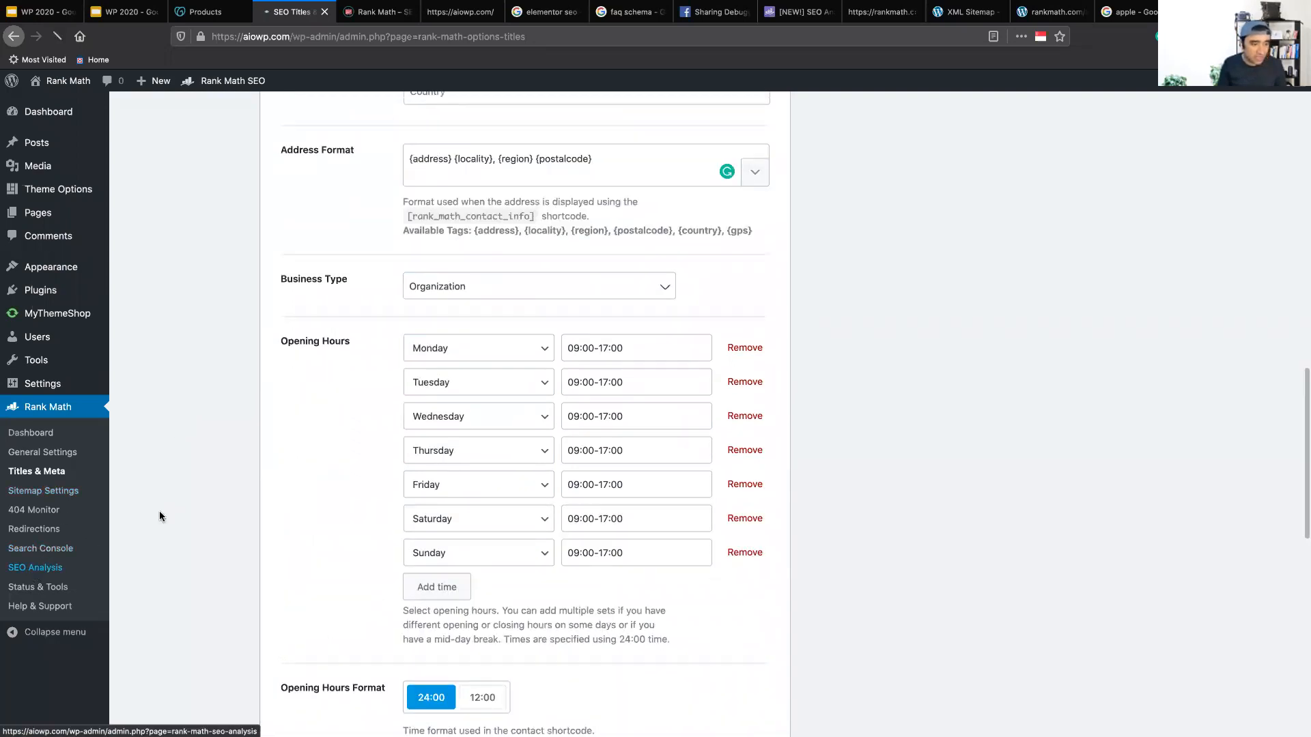
click(495, 312)
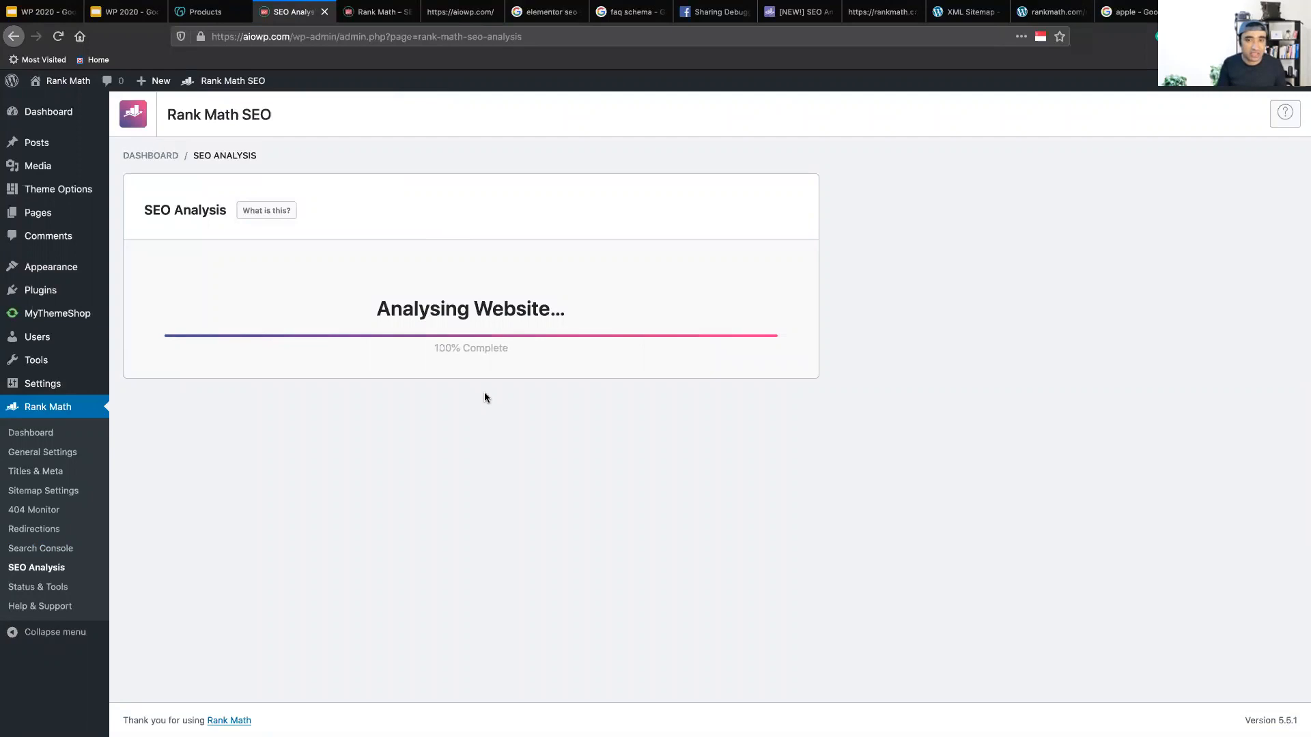
Examine the score and Basic SEO results in rankmath.com's SEO Analyzer, and expand the fix advice for SEO Description.
click(796, 18)
scroll(341, 270, down, 5)
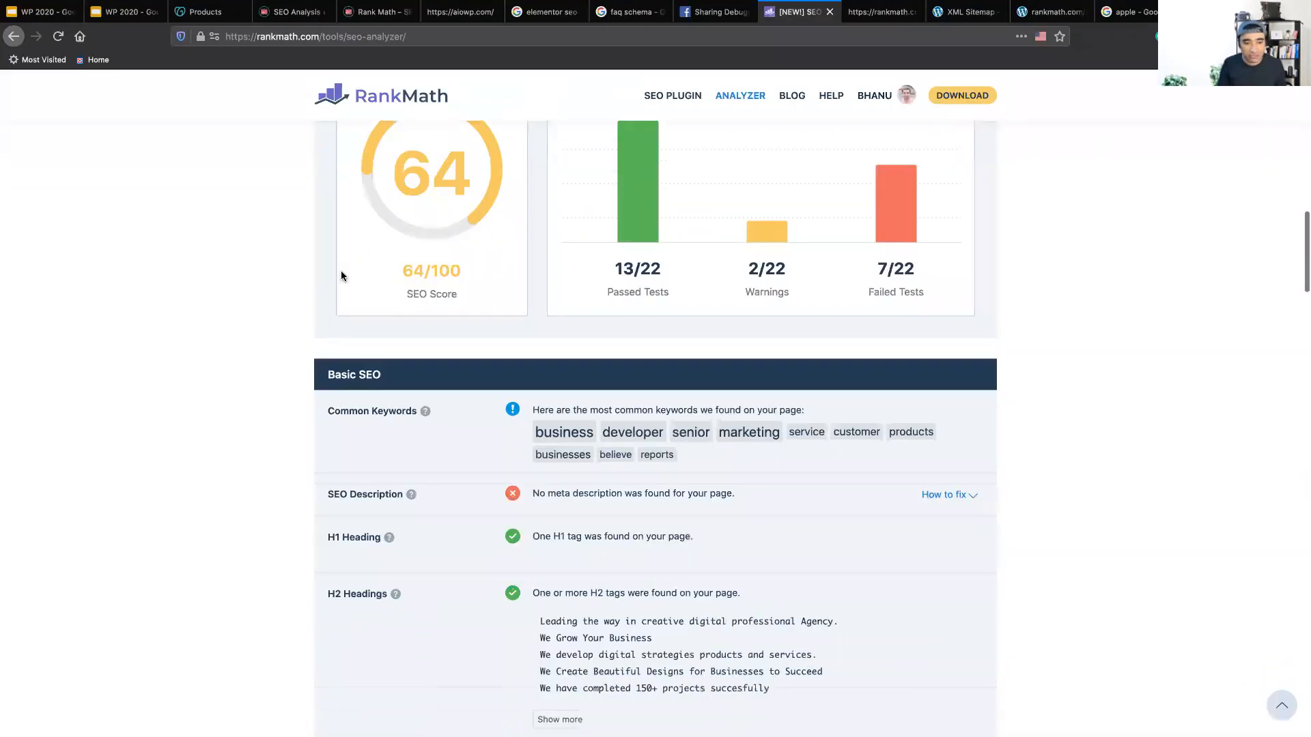
scroll(342, 275, down, 3)
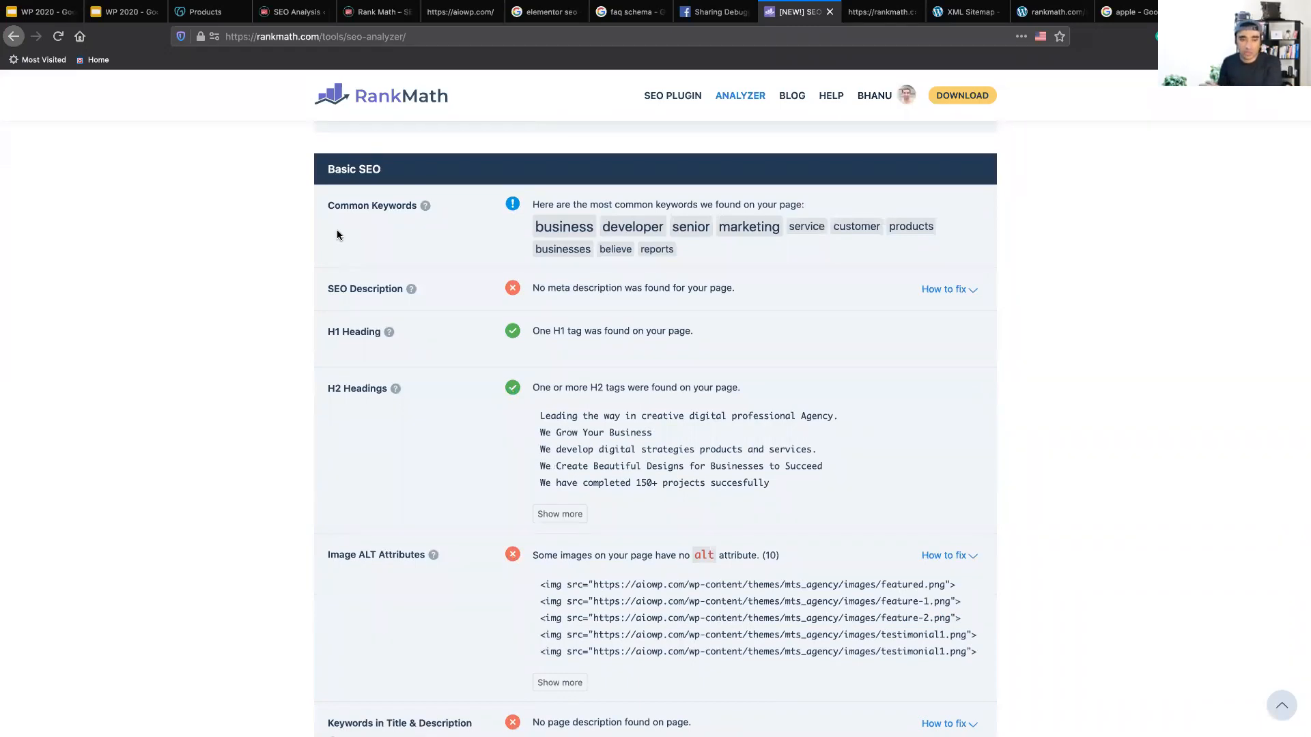
scroll(337, 235, up, 3)
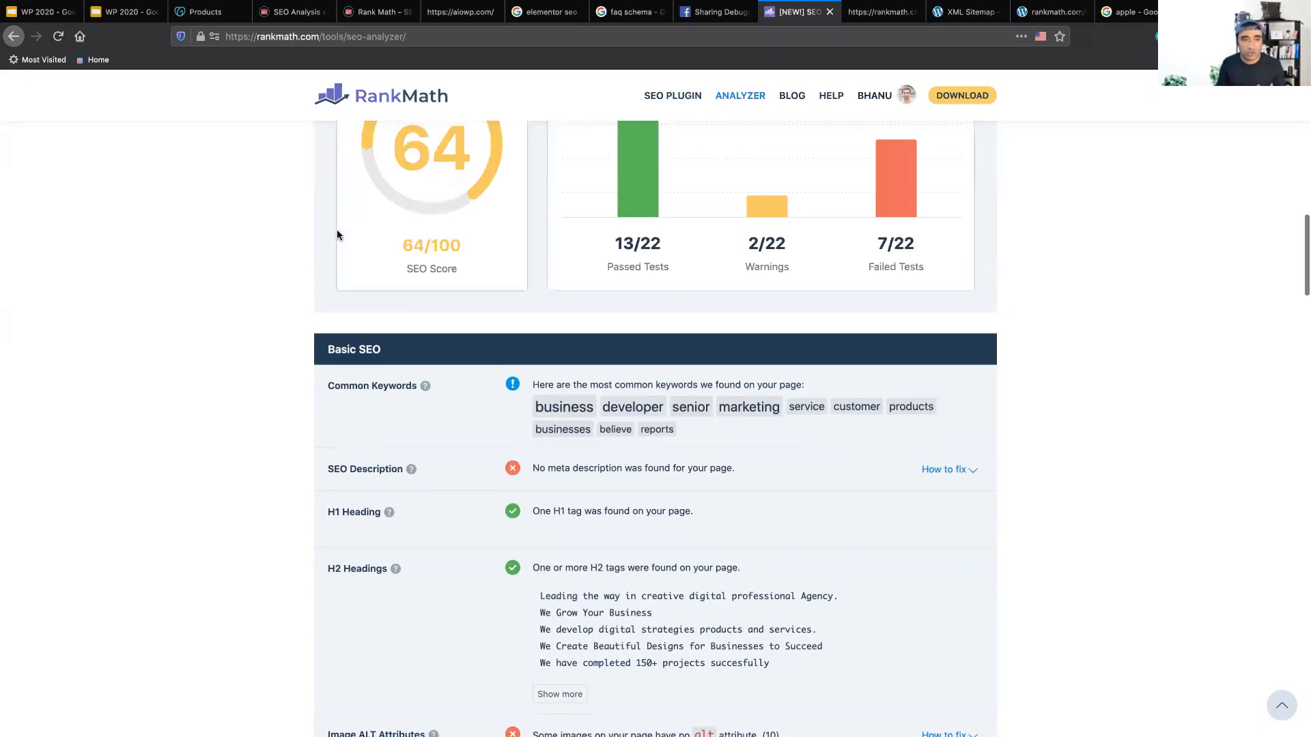
scroll(606, 253, up, 2)
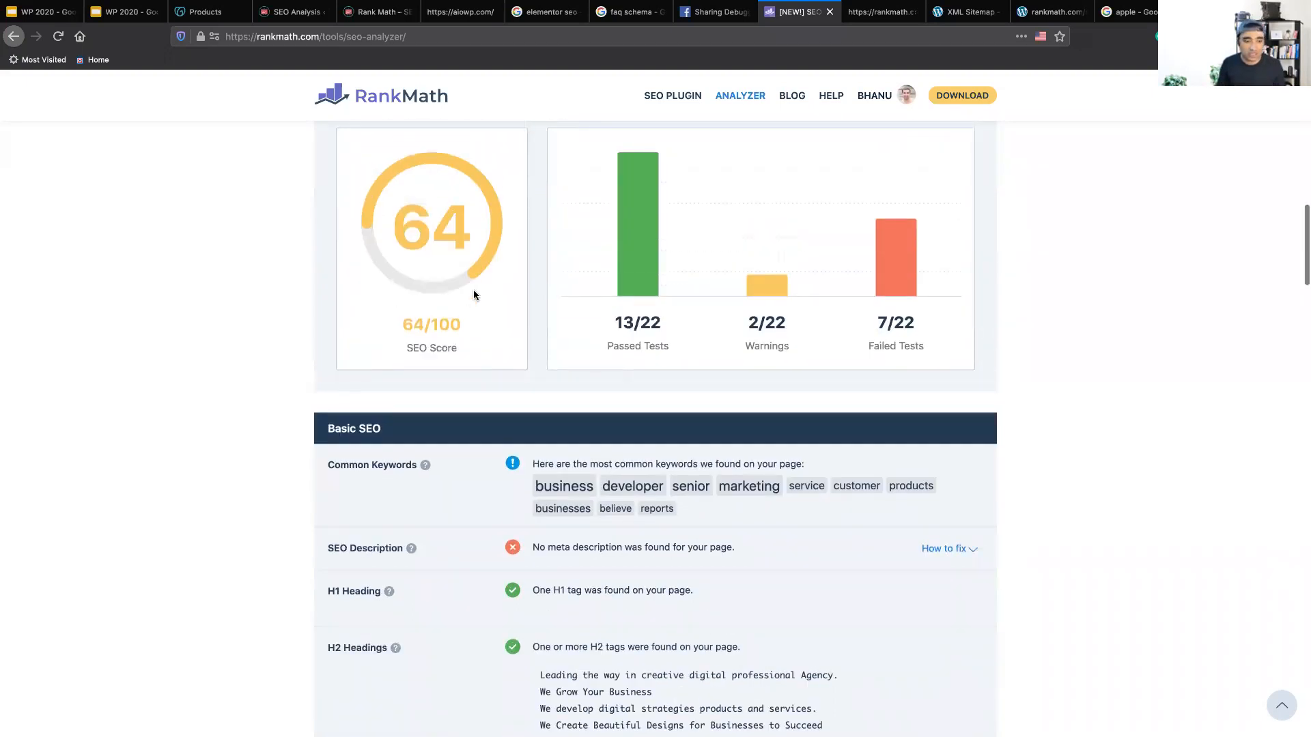
scroll(473, 290, down, 3)
scroll(475, 294, down, 1)
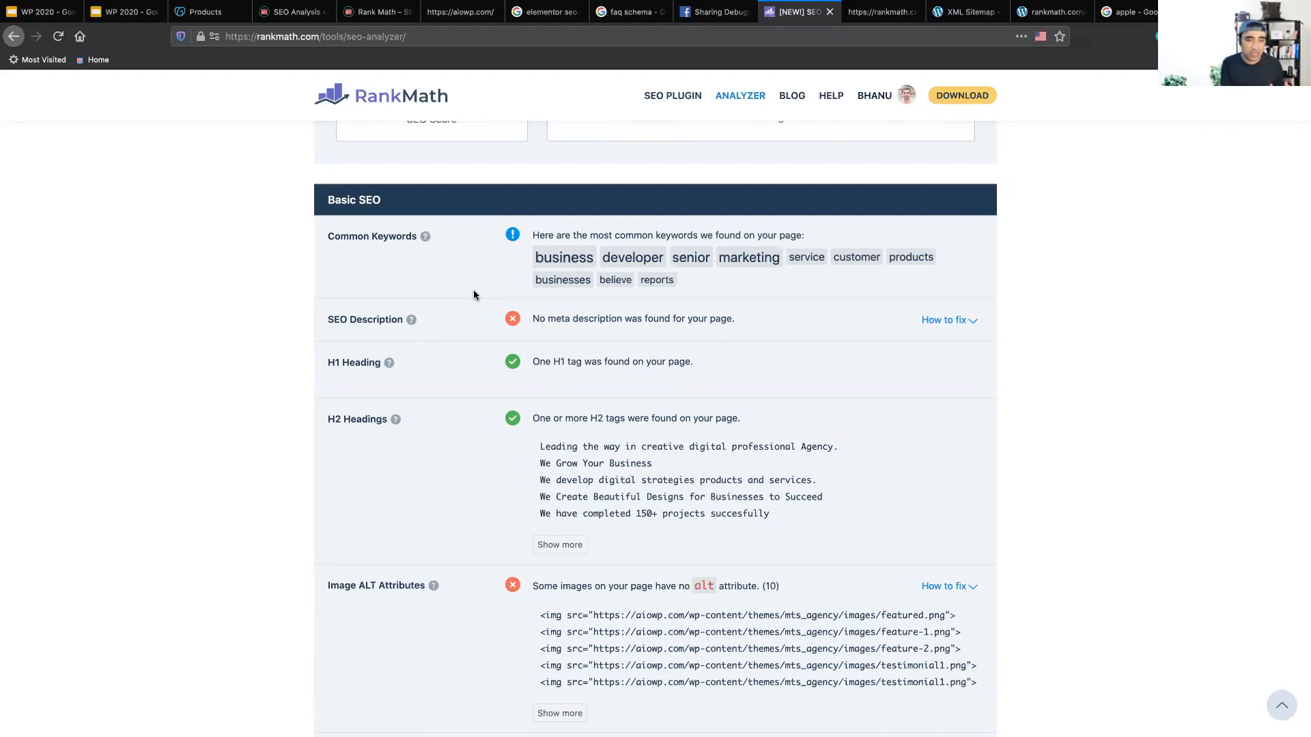
click(942, 328)
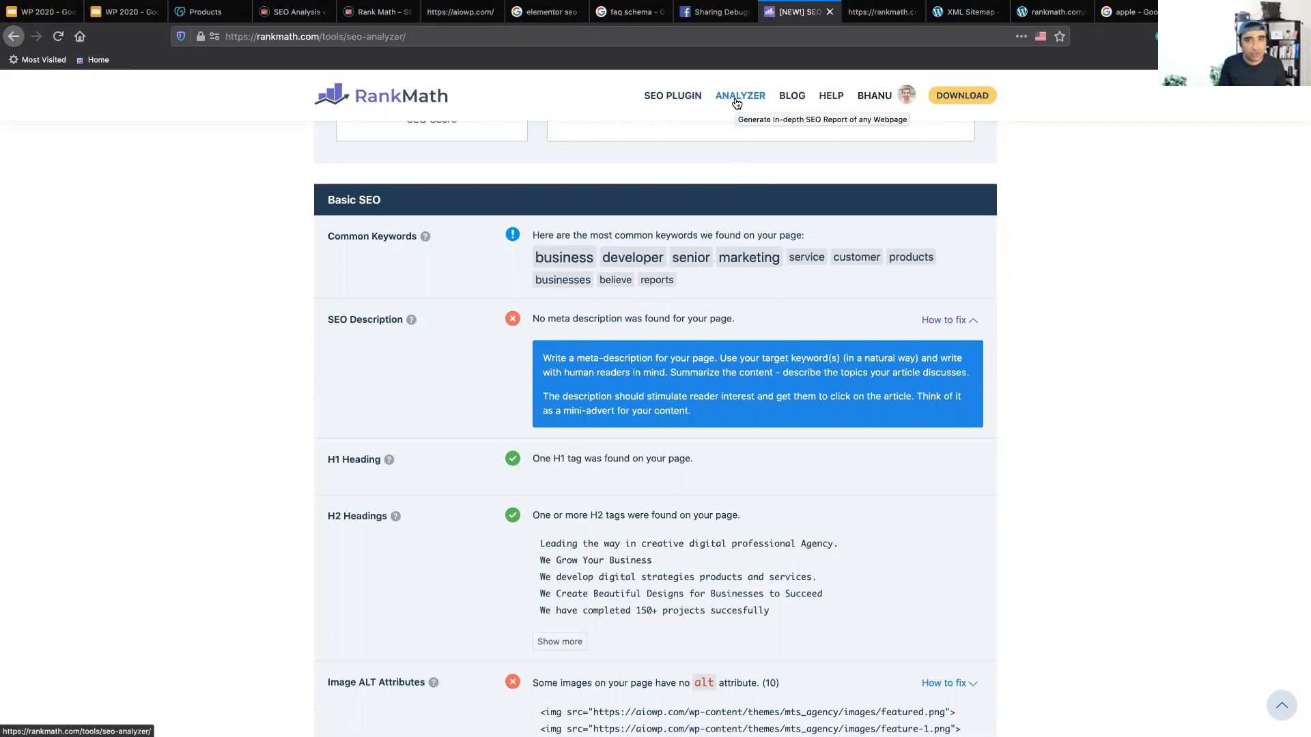
Return to the site's SEO Analysis and review its score, Priority and Basic SEO results.
click(295, 12)
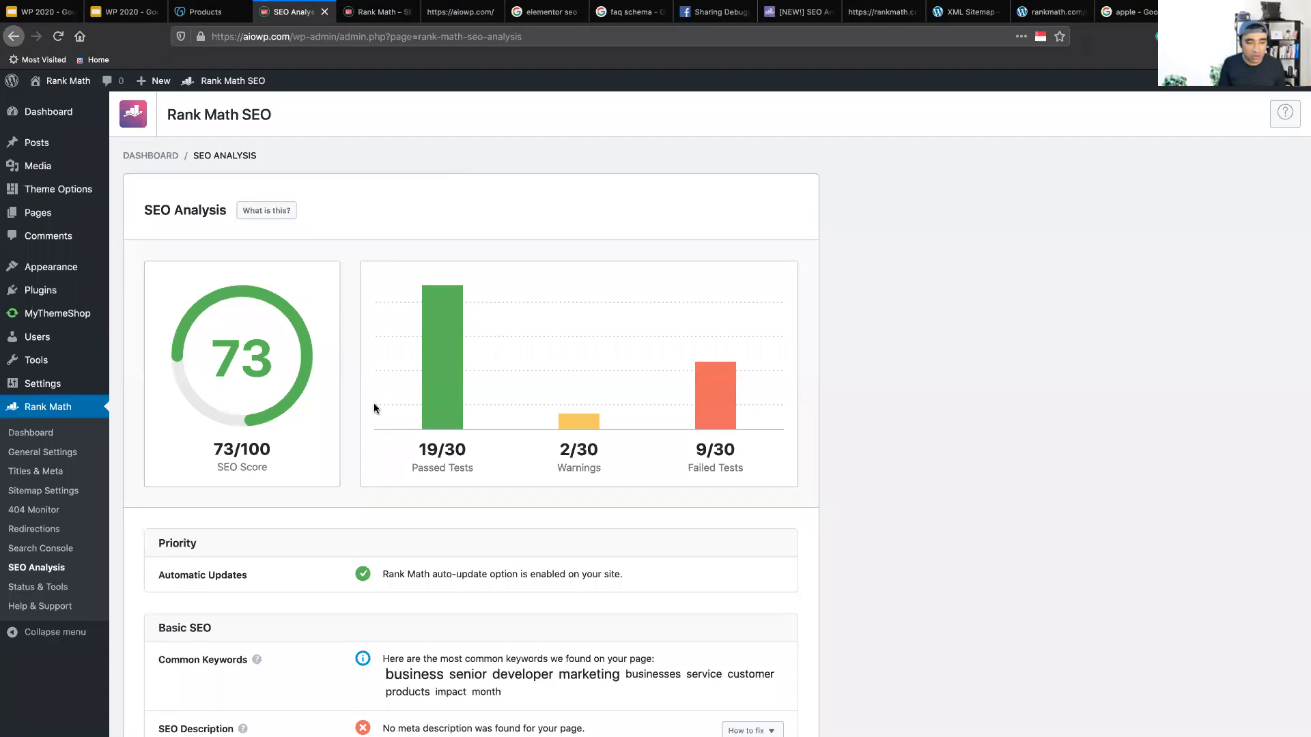
scroll(374, 404, down, 3)
scroll(373, 405, down, 3)
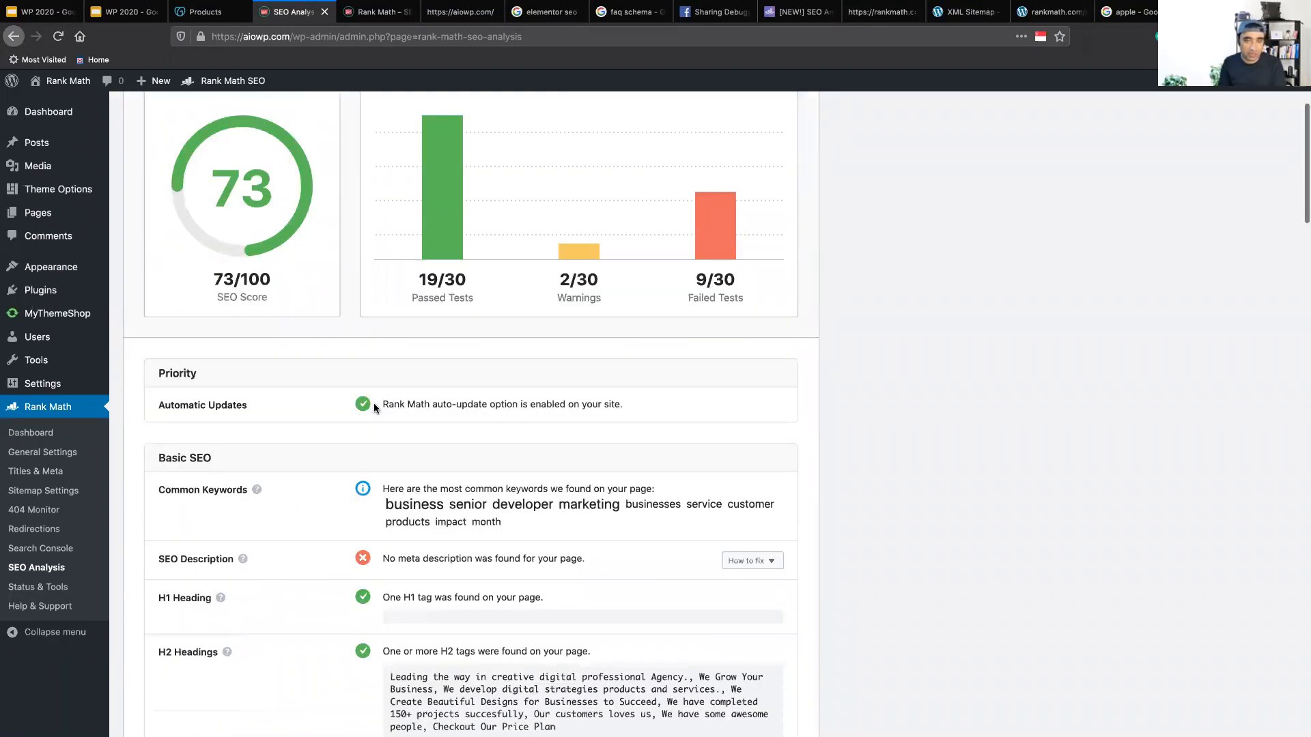
scroll(374, 408, down, 4)
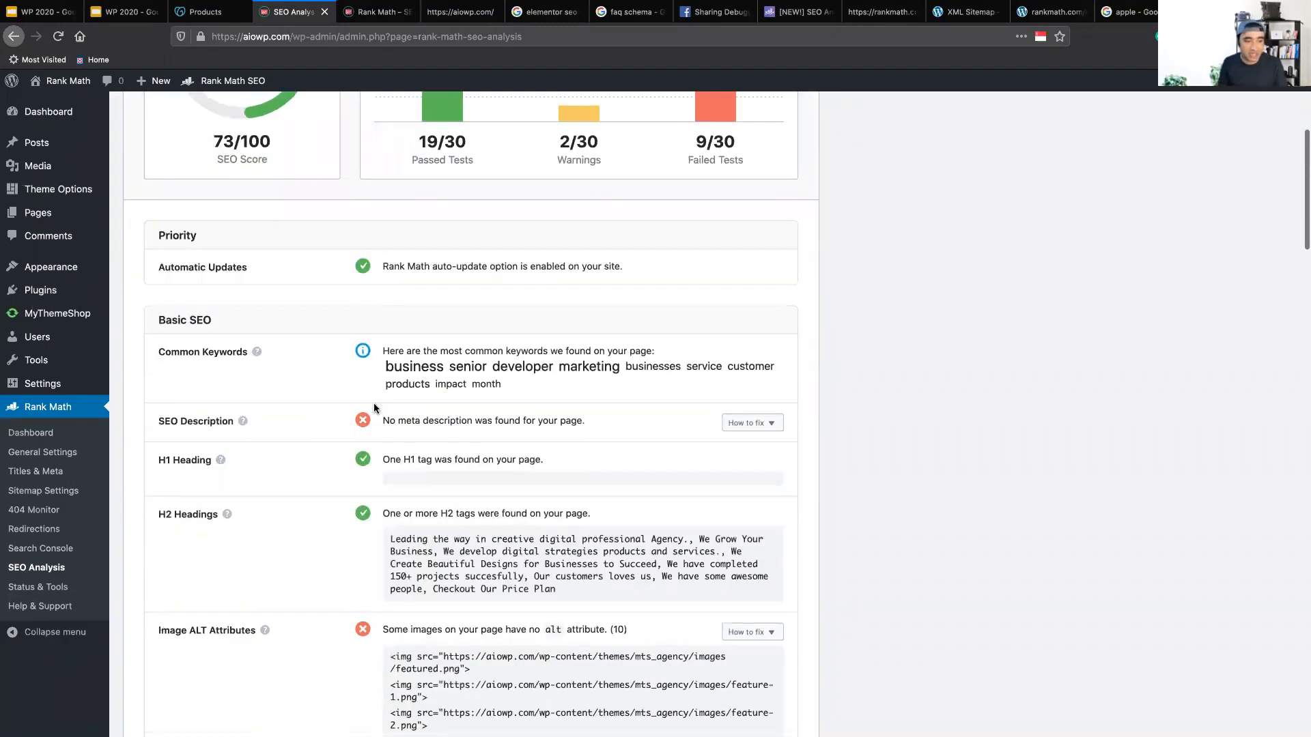
scroll(375, 408, down, 18)
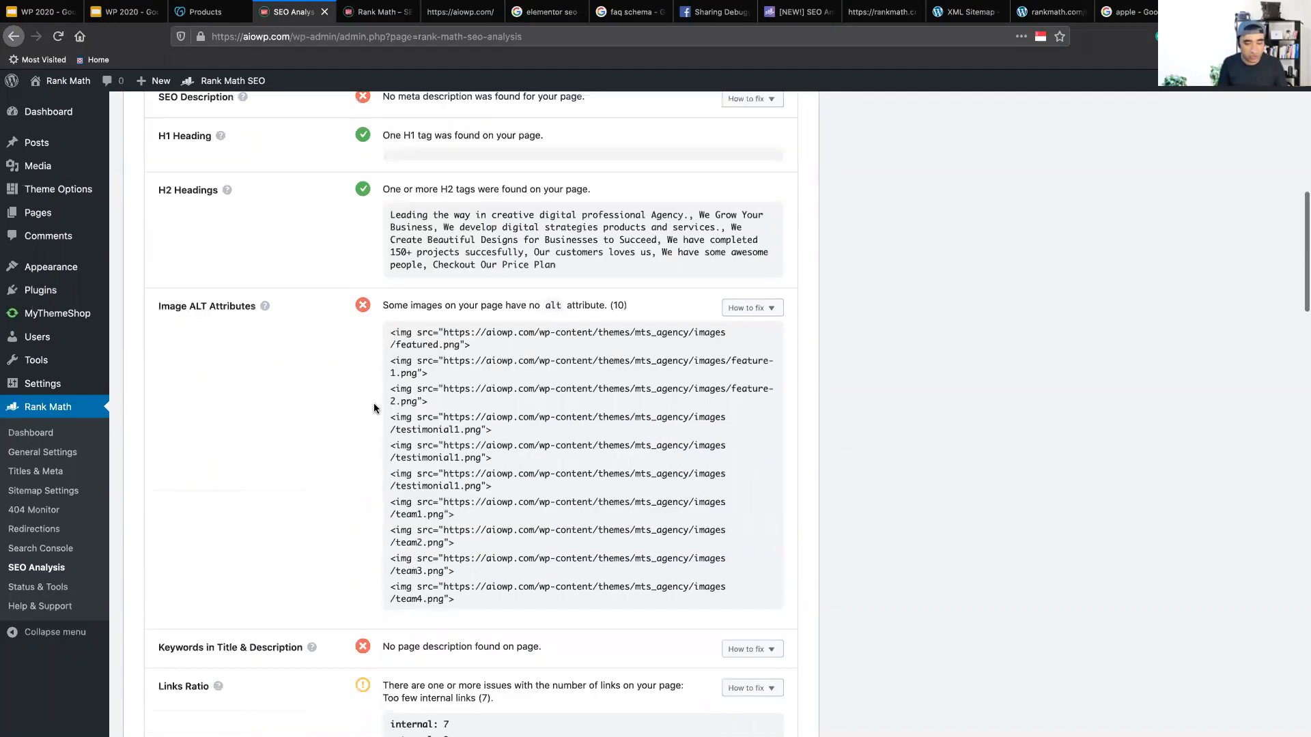
scroll(374, 408, down, 4)
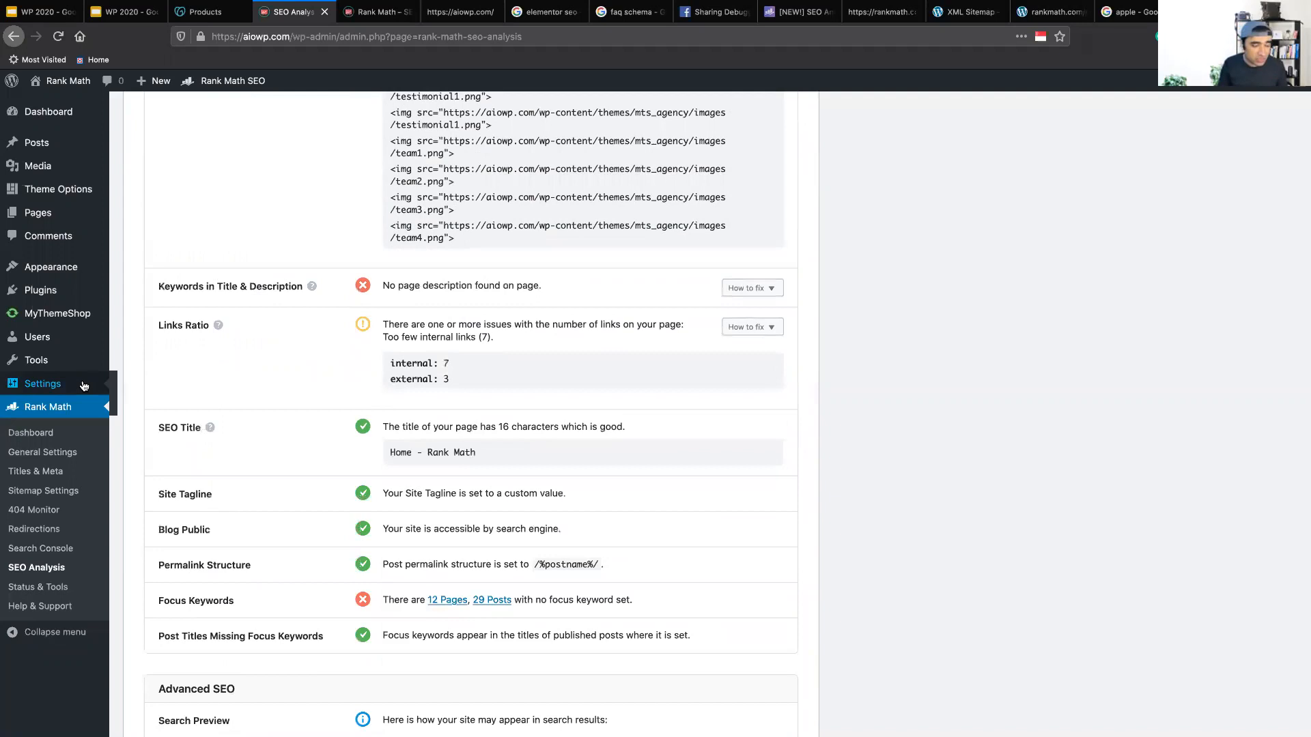
Open WordPress's General Settings and review the Site Title and Tagline fields.
mouse_move(85, 387)
click(140, 387)
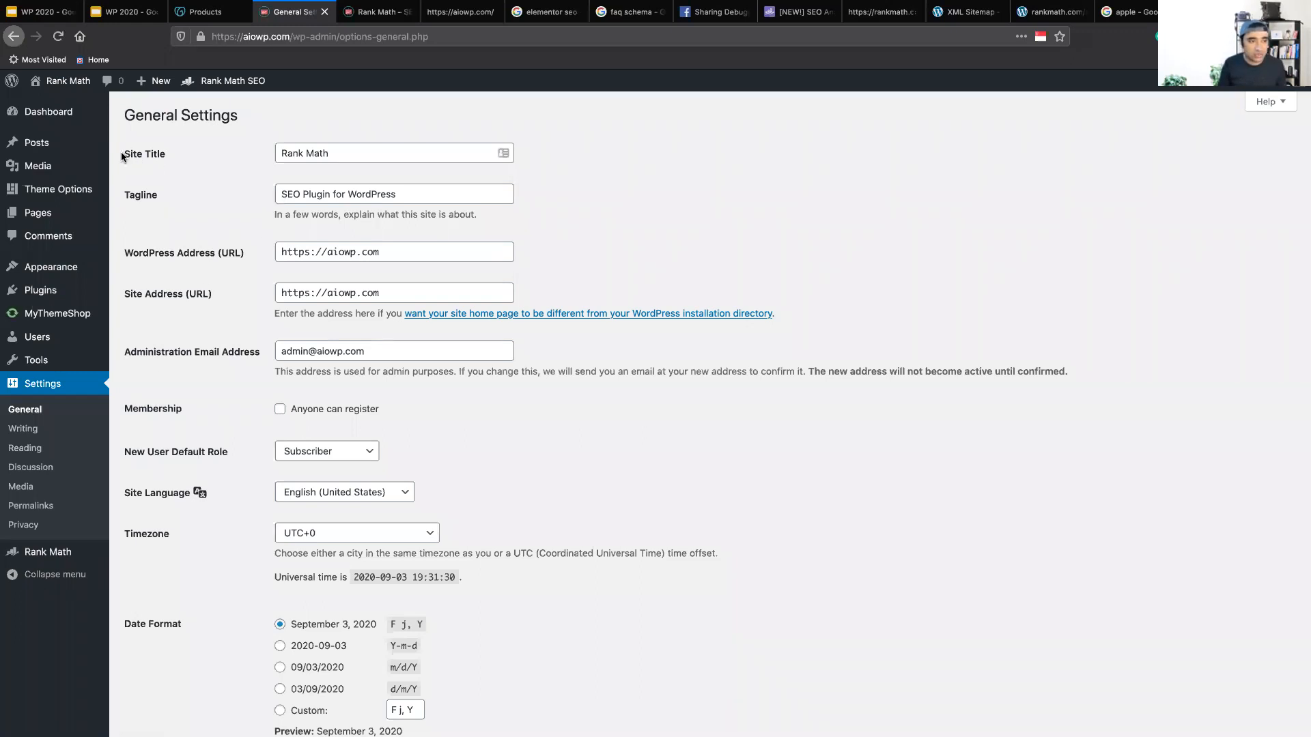
drag(123, 157, 167, 157)
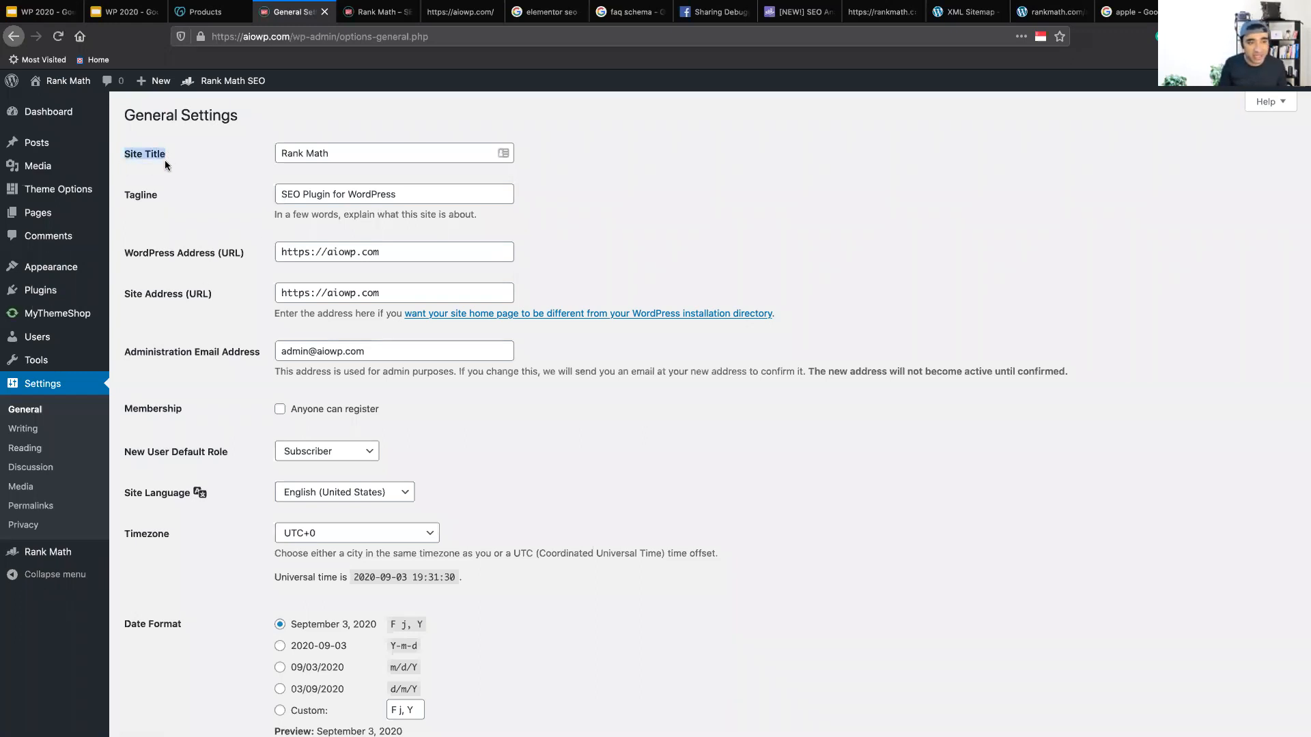
click(376, 158)
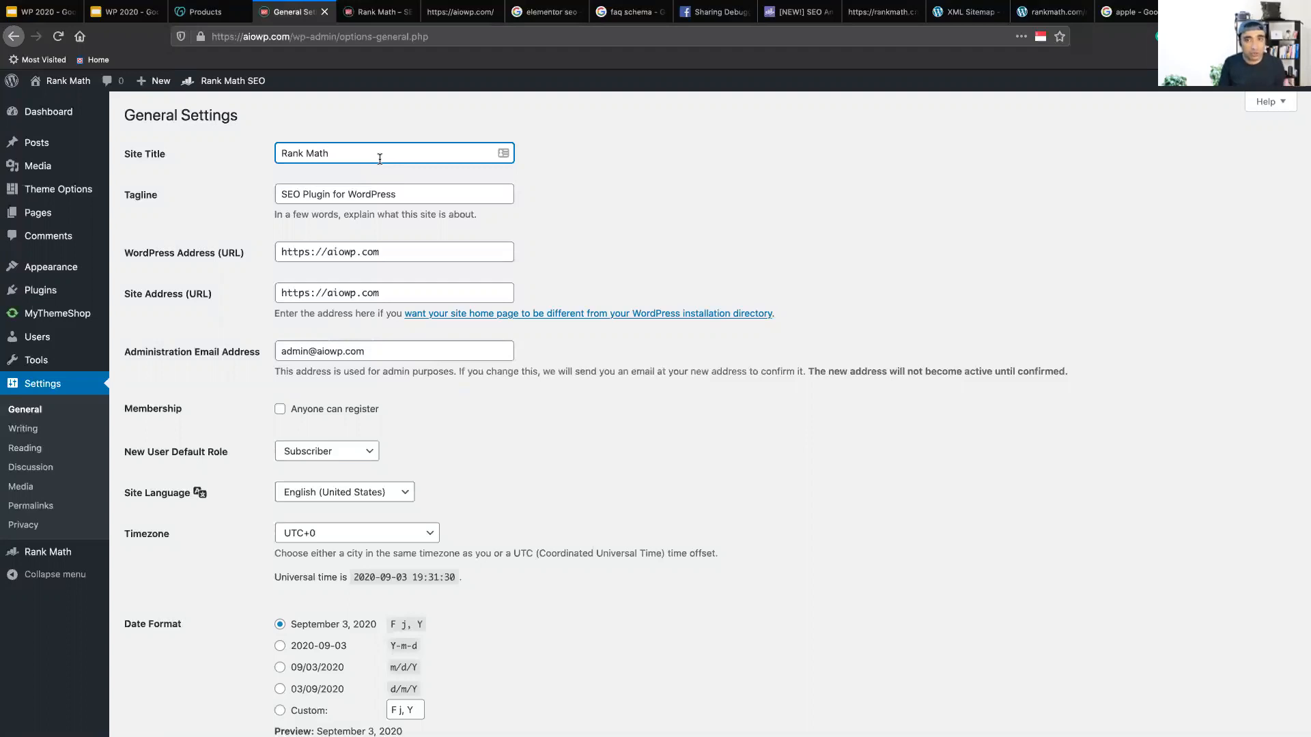
click(448, 192)
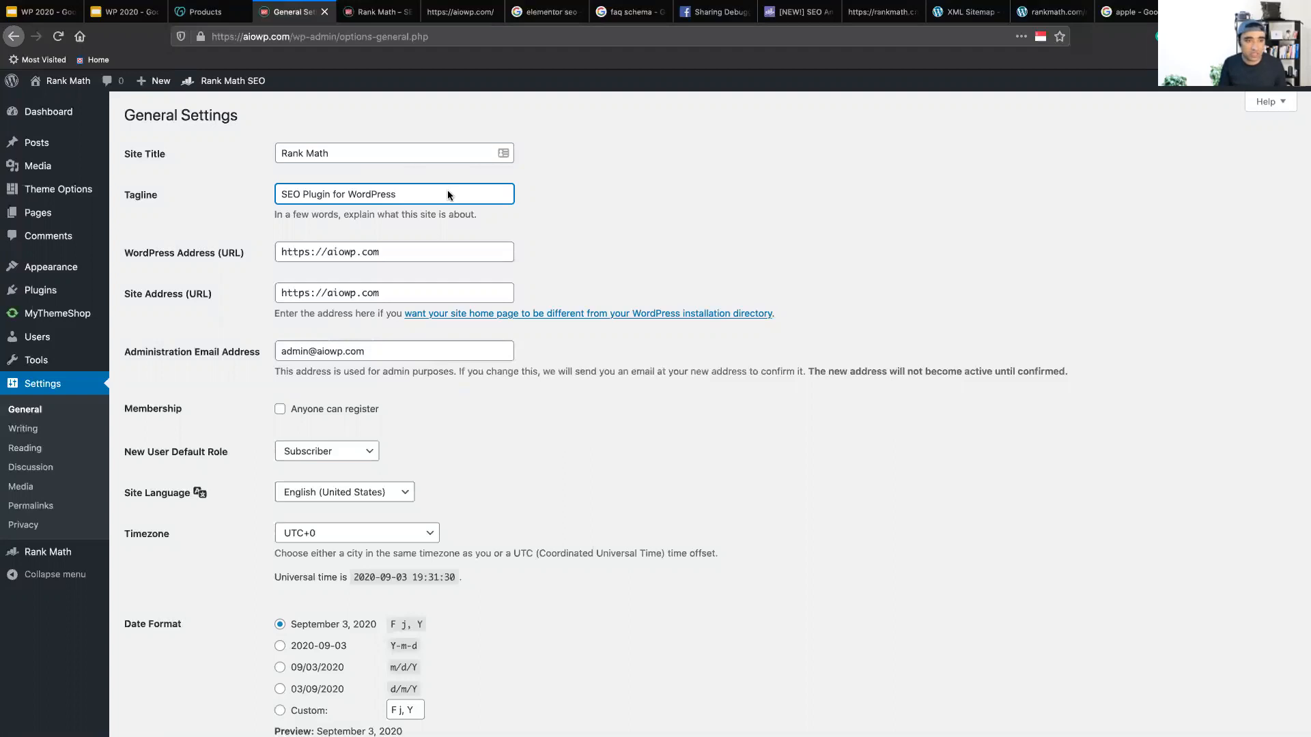
click(347, 154)
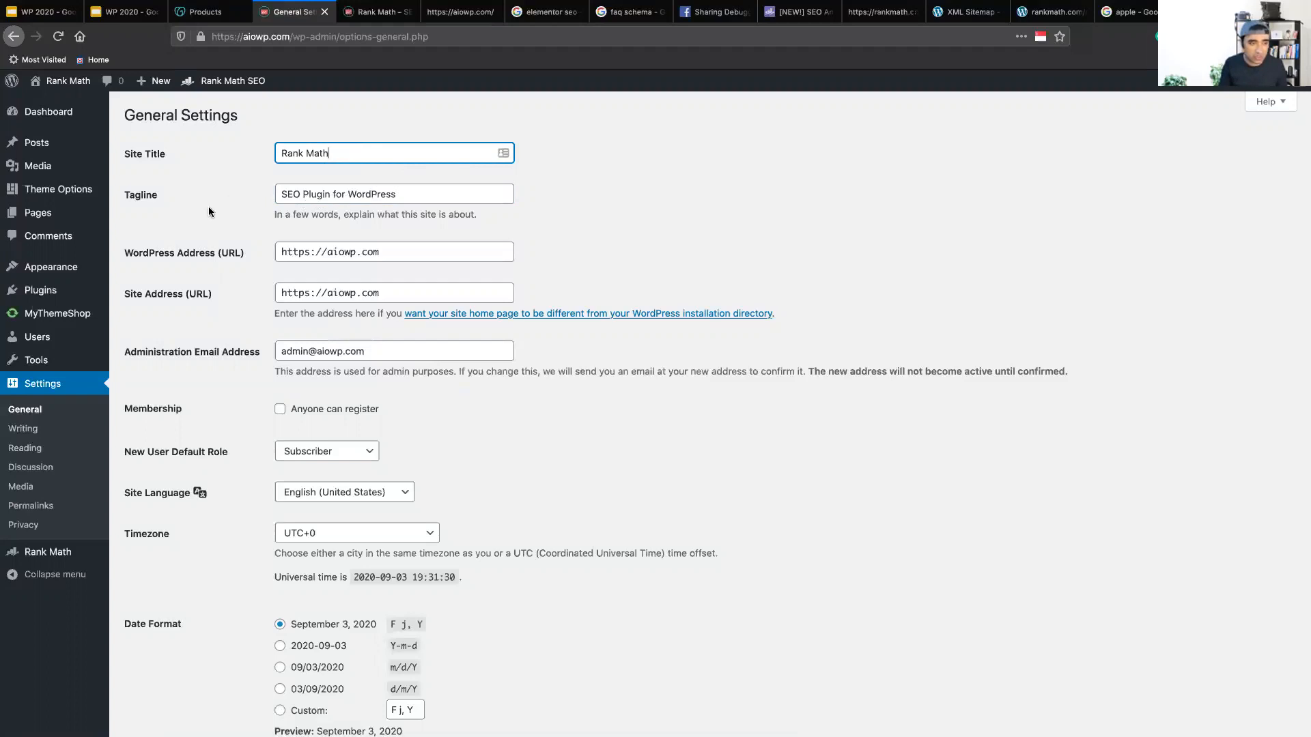
Check the WordPress Address and Site Address, and try a trailing slash on the WordPress Address before removing it.
scroll(211, 206, down, 1)
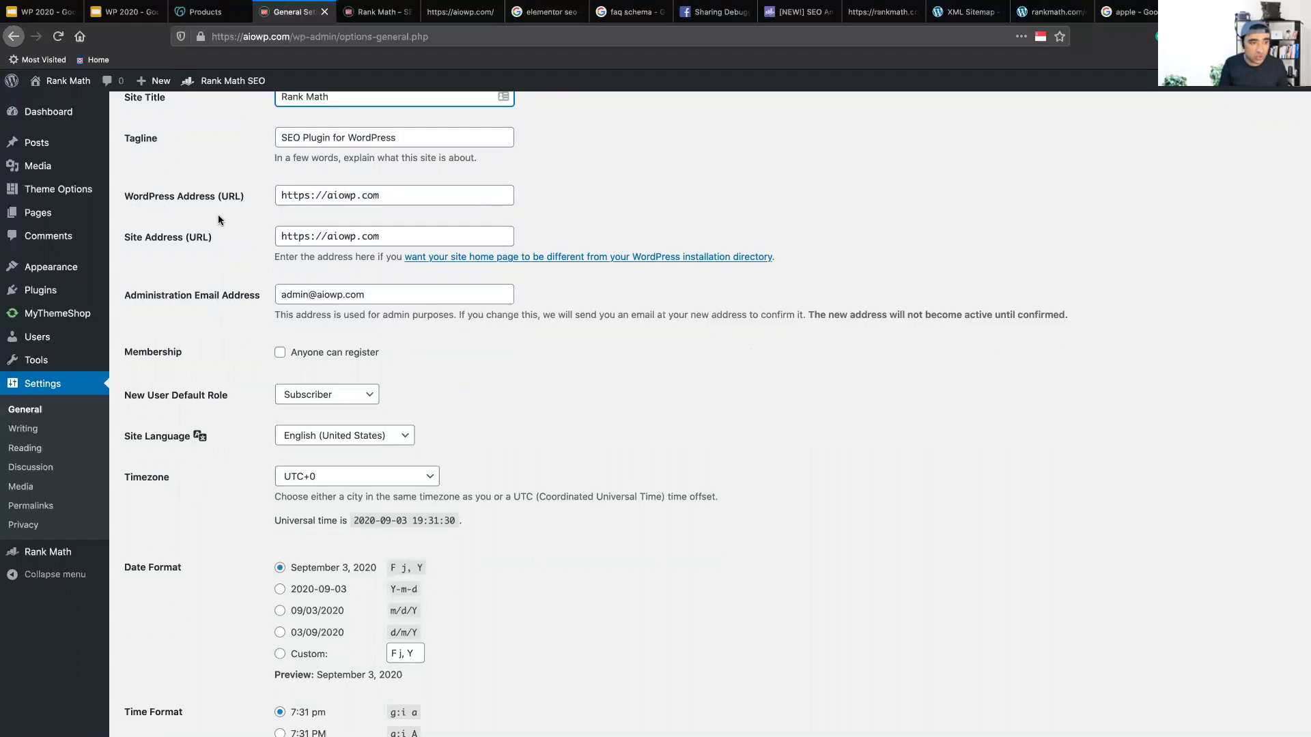
click(387, 237)
click(398, 200)
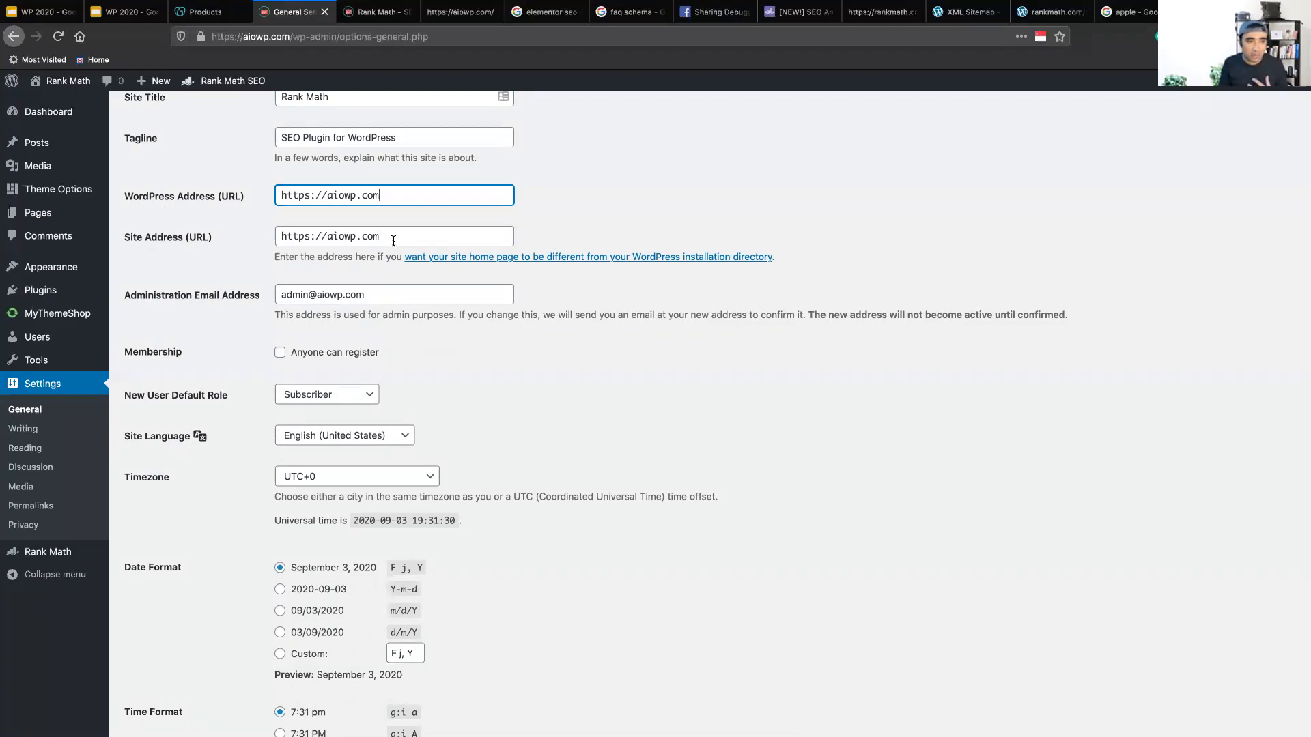
click(393, 239)
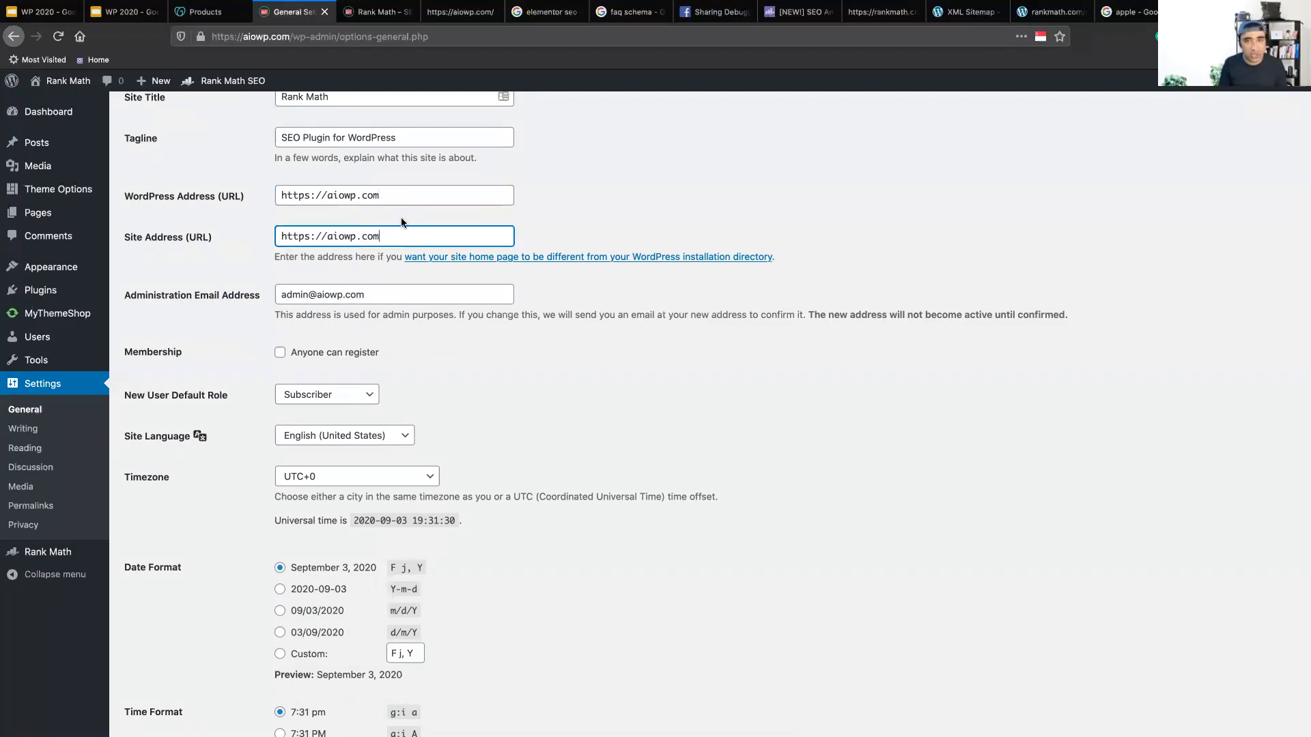
click(401, 194)
text(/)
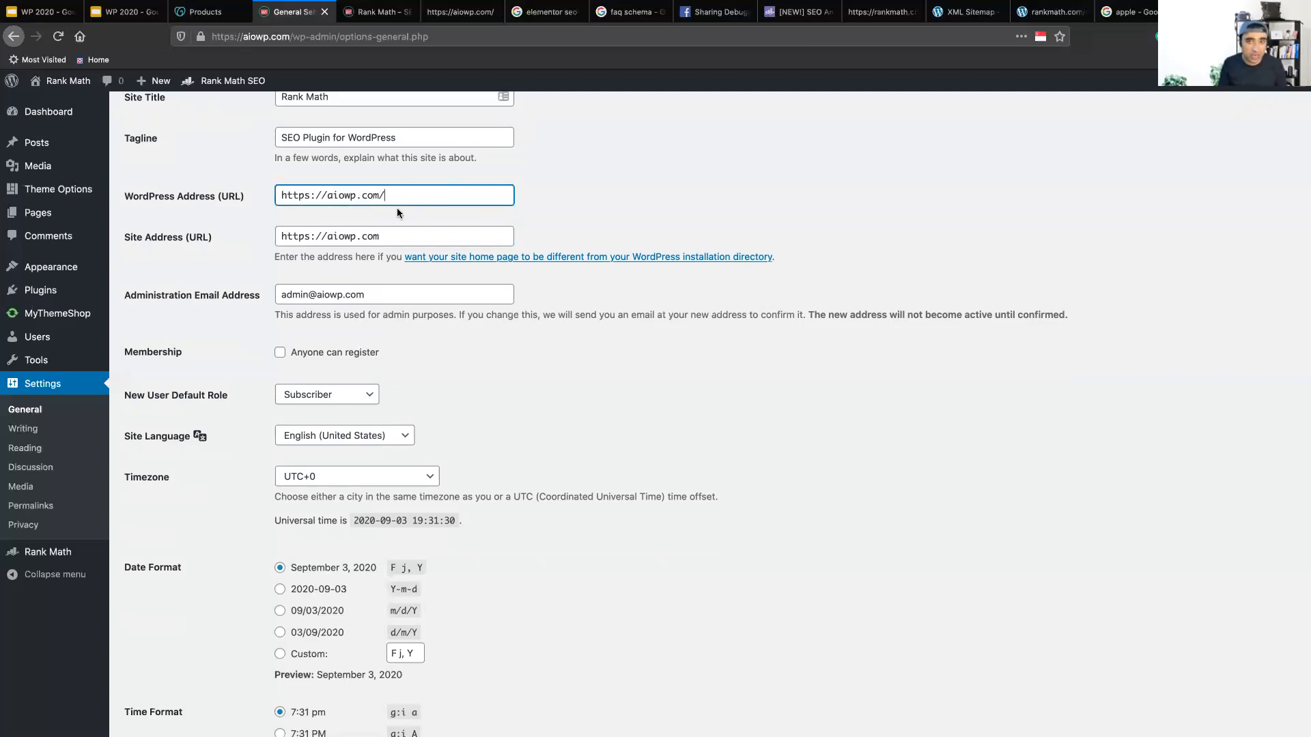
key(BackSpace)
Try an extra slash after aiowp.com in the browser's page address, remove it and load the General Settings address.
click(297, 40)
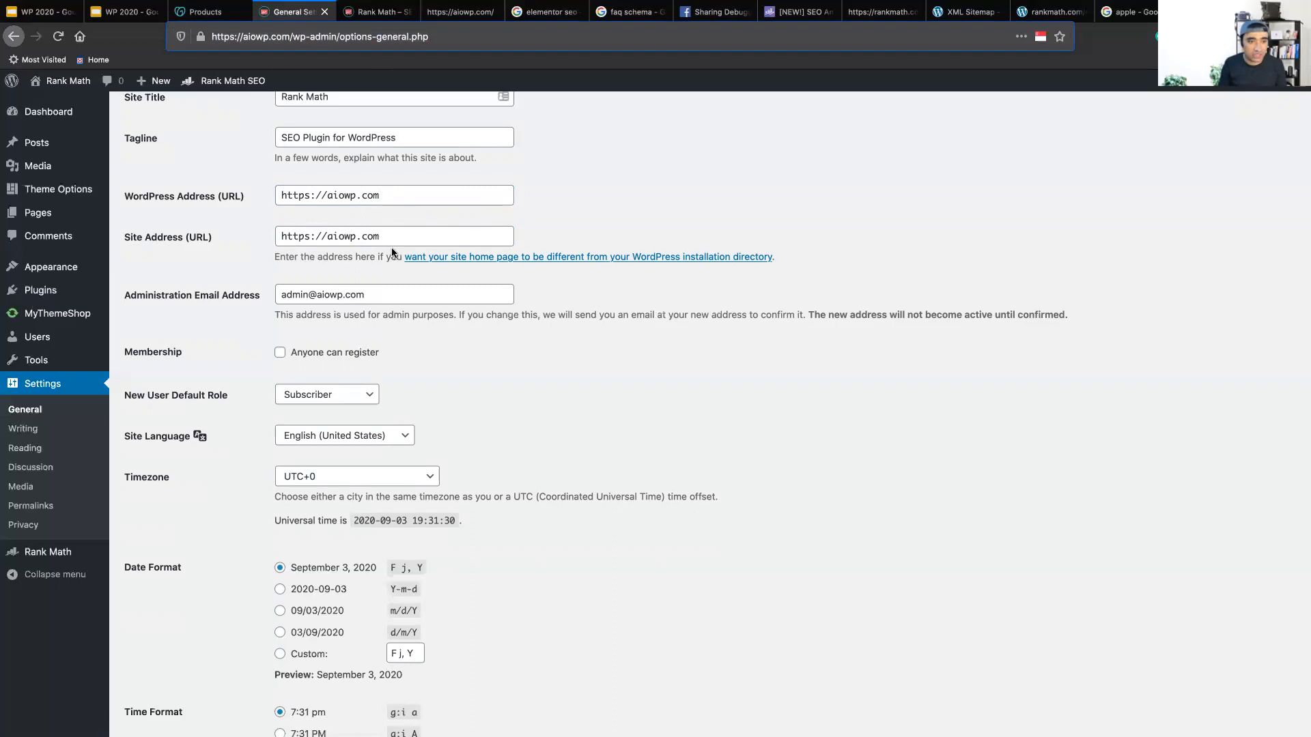
text(/)
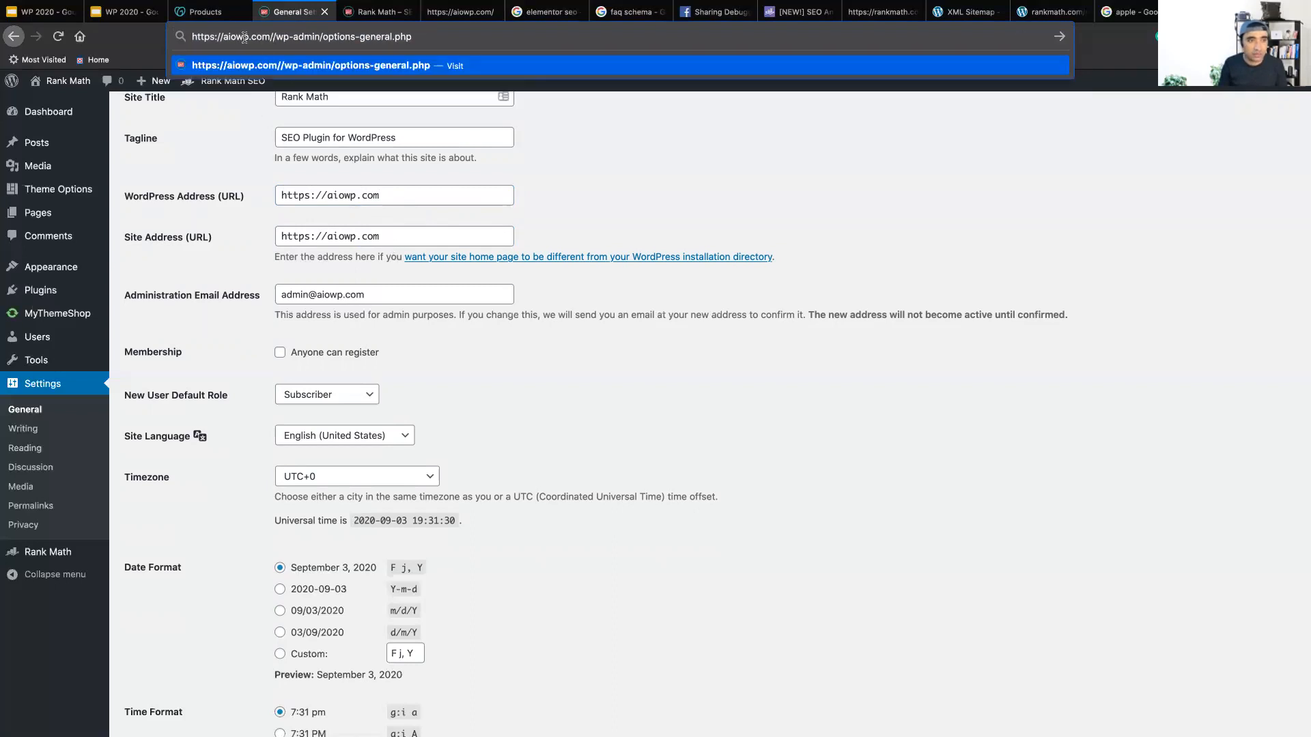
drag(194, 38, 261, 41)
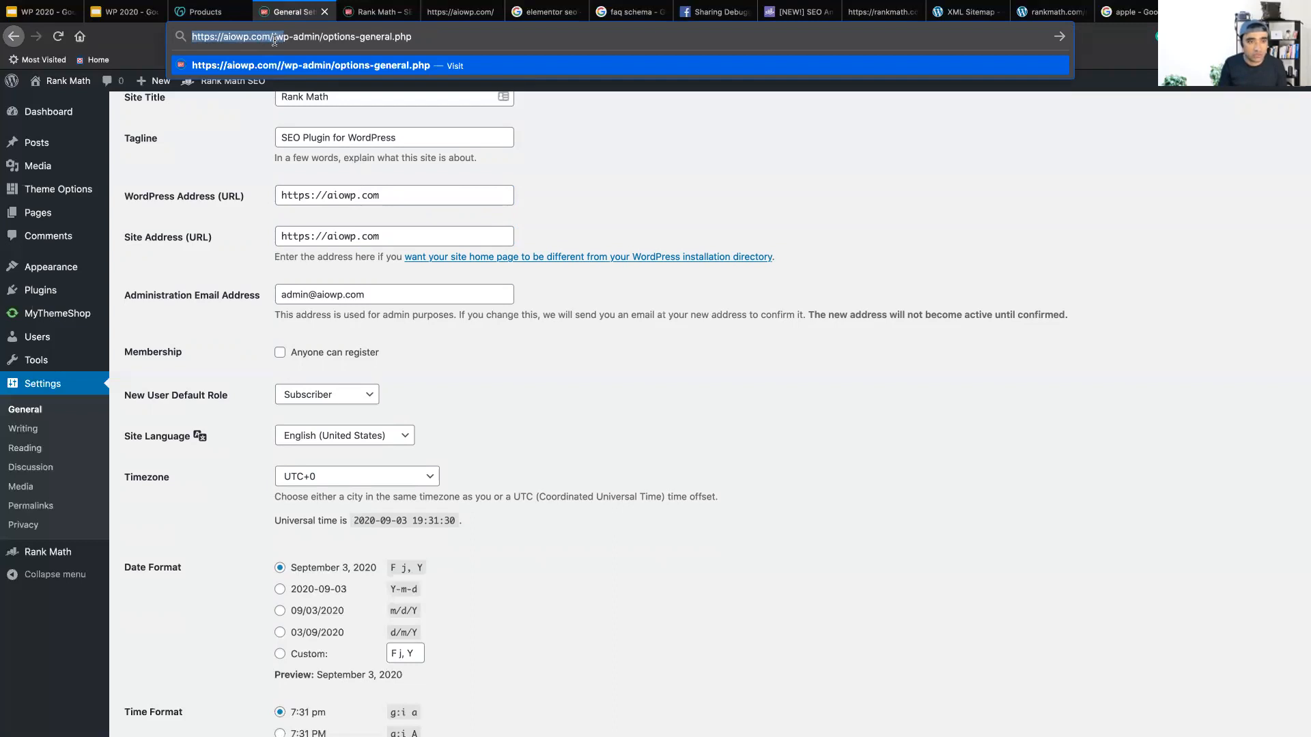
click(274, 40)
key(BackSpace)
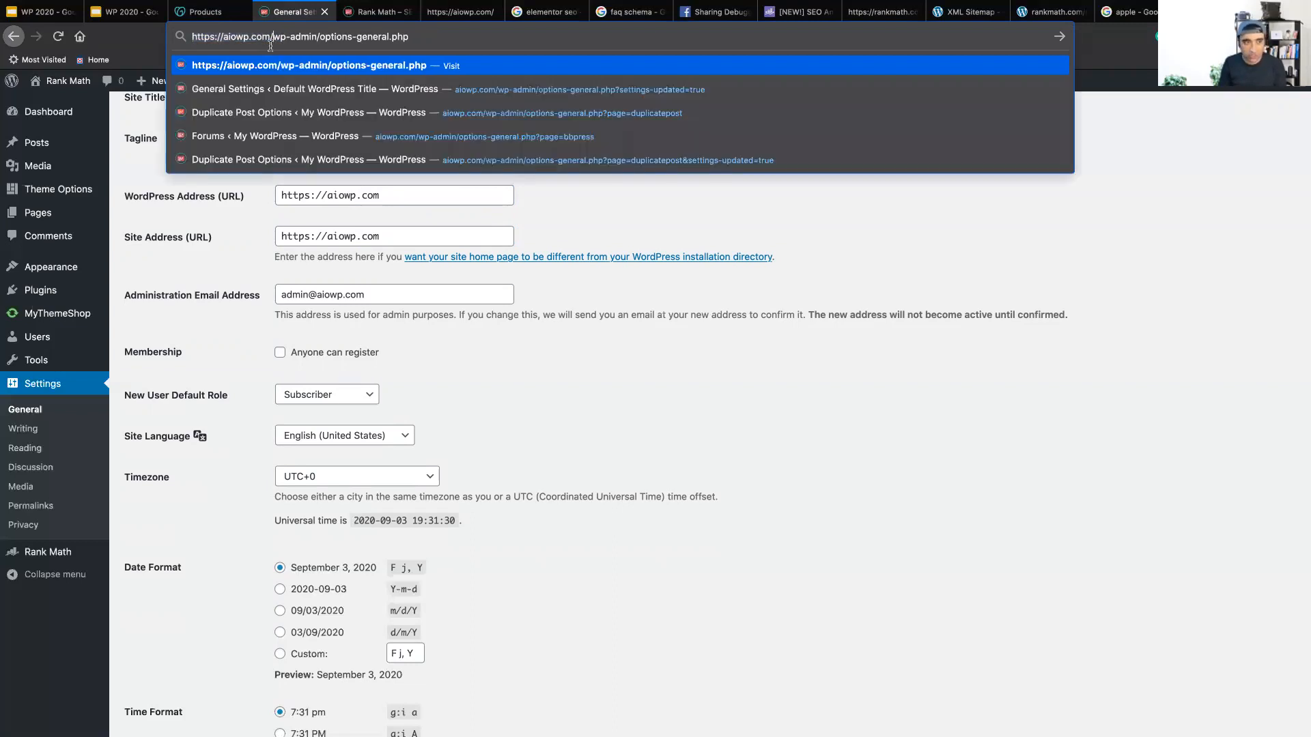
key(Return)
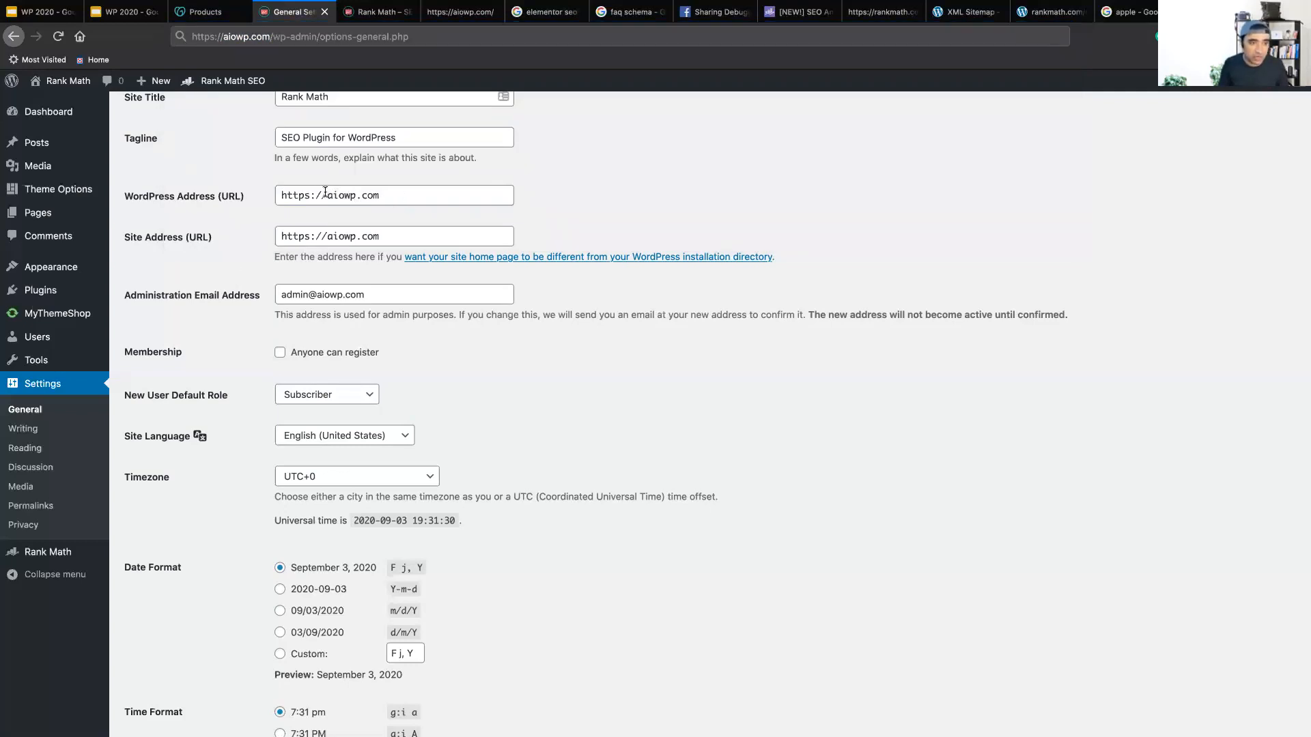
Examine the https prefix in the WordPress Address and the browser's connection security information for aiowp.com.
drag(308, 193, 273, 191)
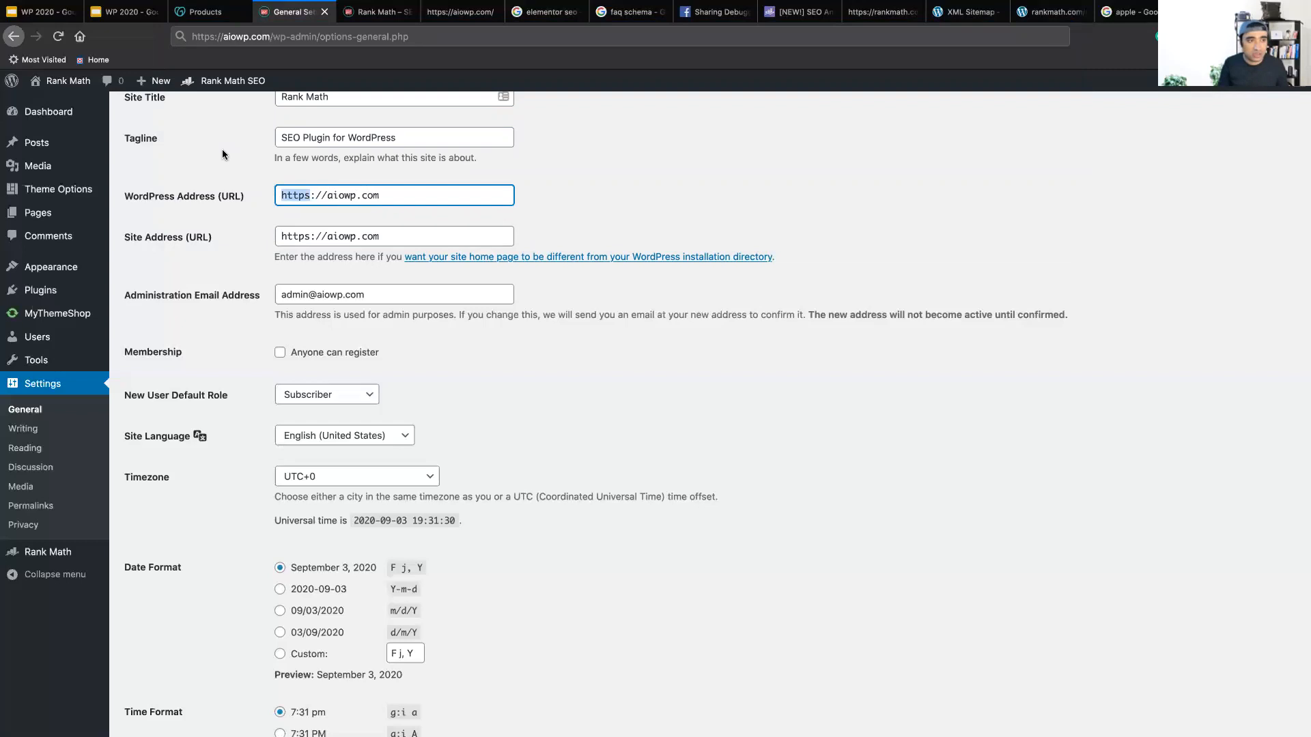
click(435, 42)
click(232, 156)
click(201, 36)
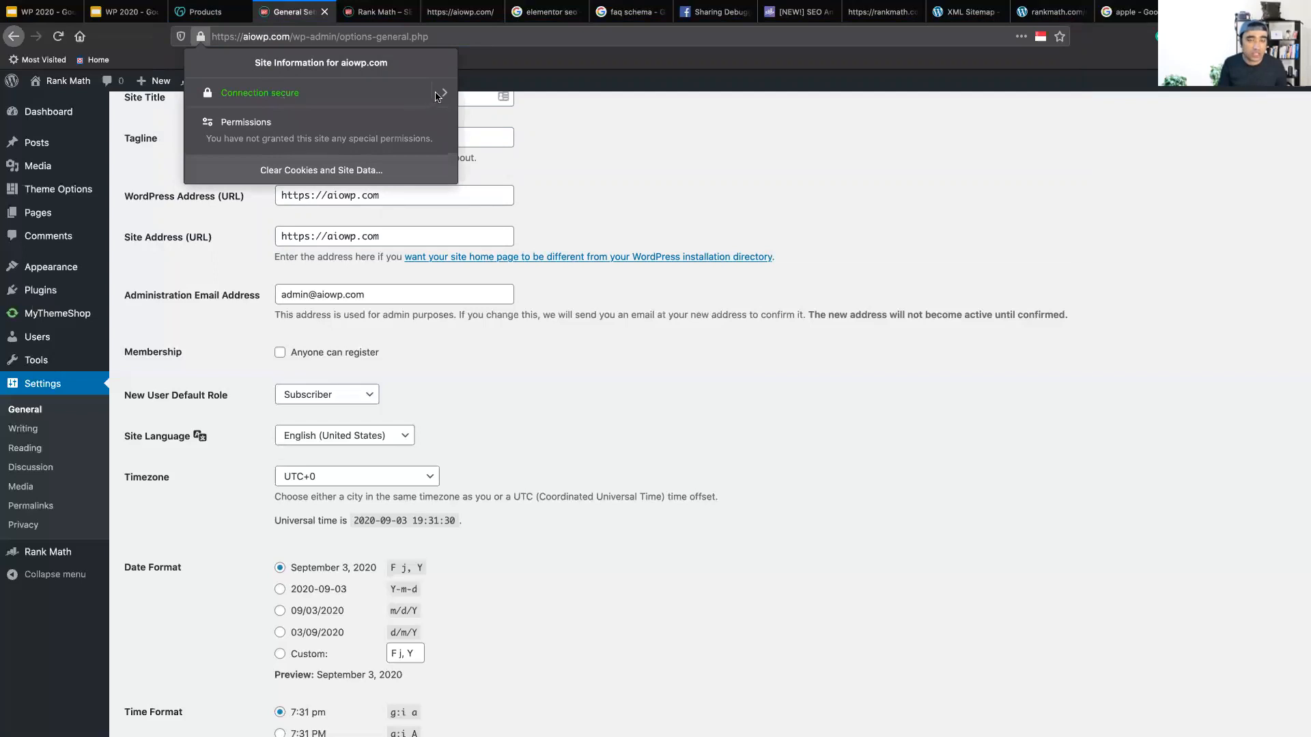
click(540, 193)
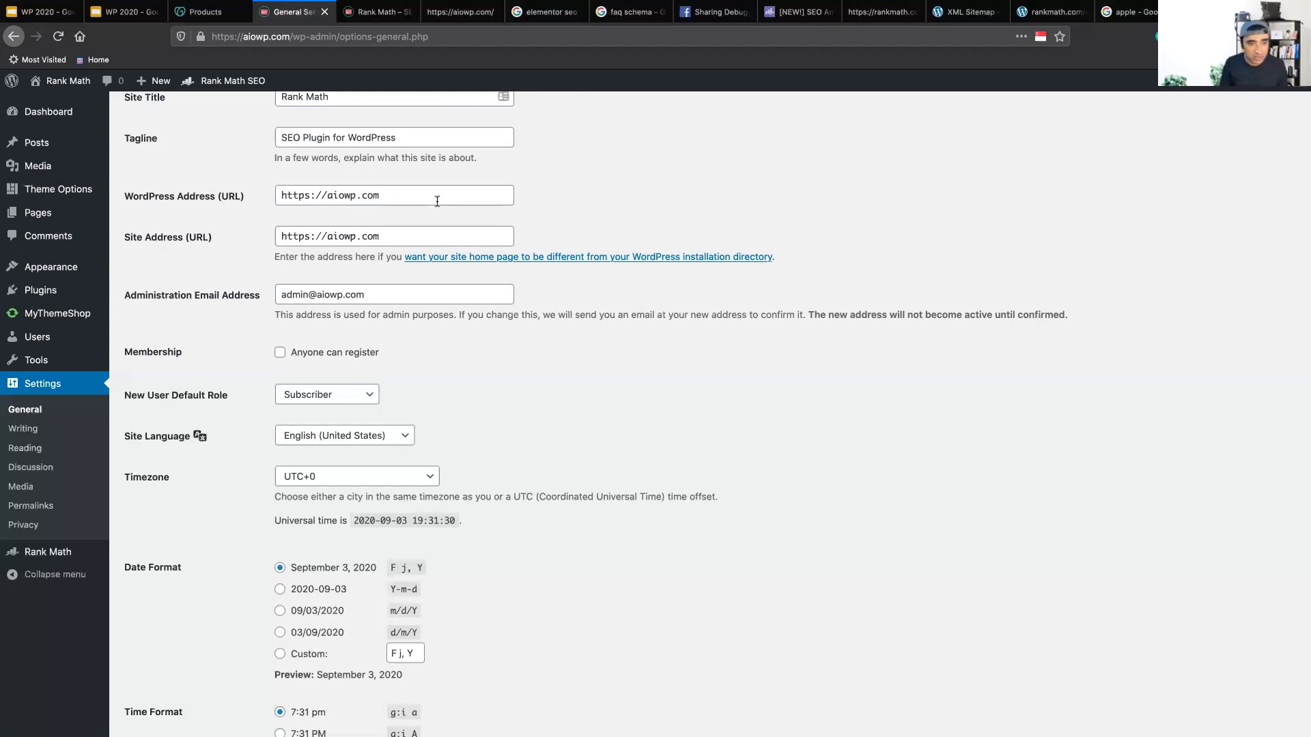
Copy the WordPress Address URL, paste it into a new blank page and close that page.
drag(279, 196, 403, 192)
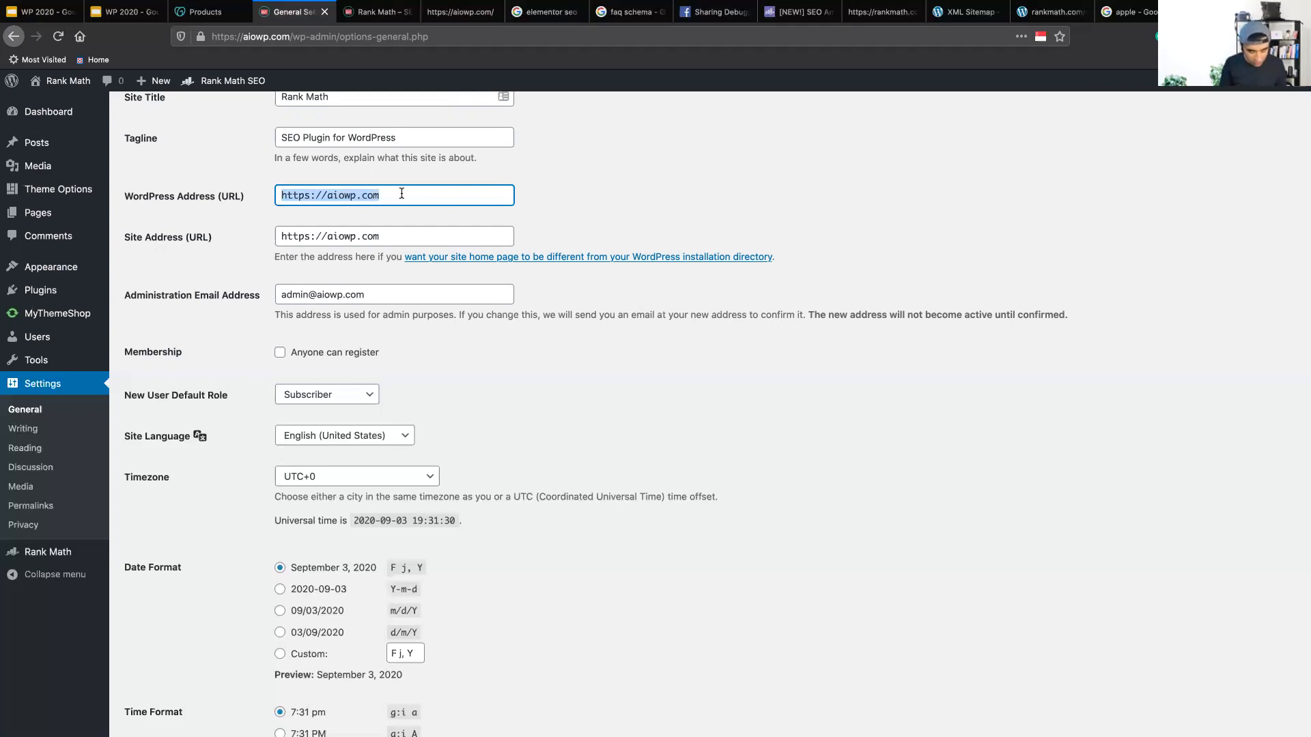
key(super+c)
key(super+shift+p)
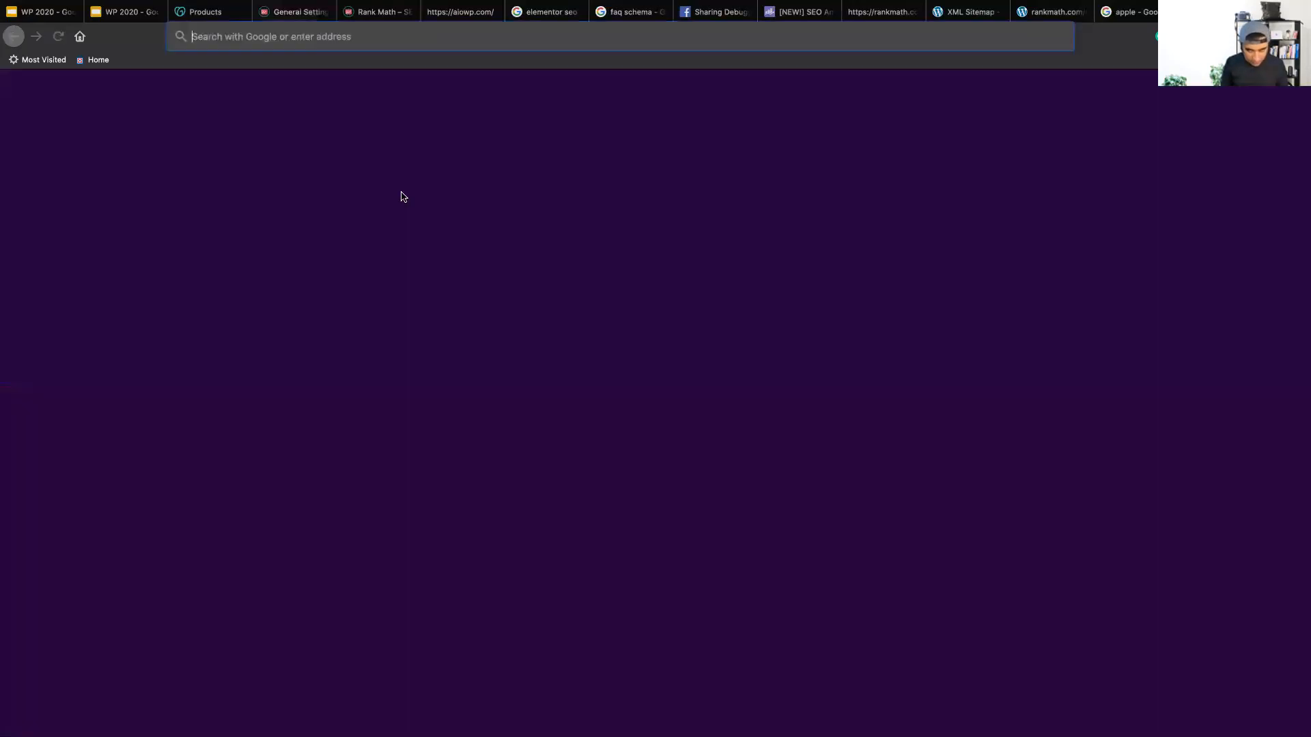
key(super+v)
key(super+w)
click(326, 198)
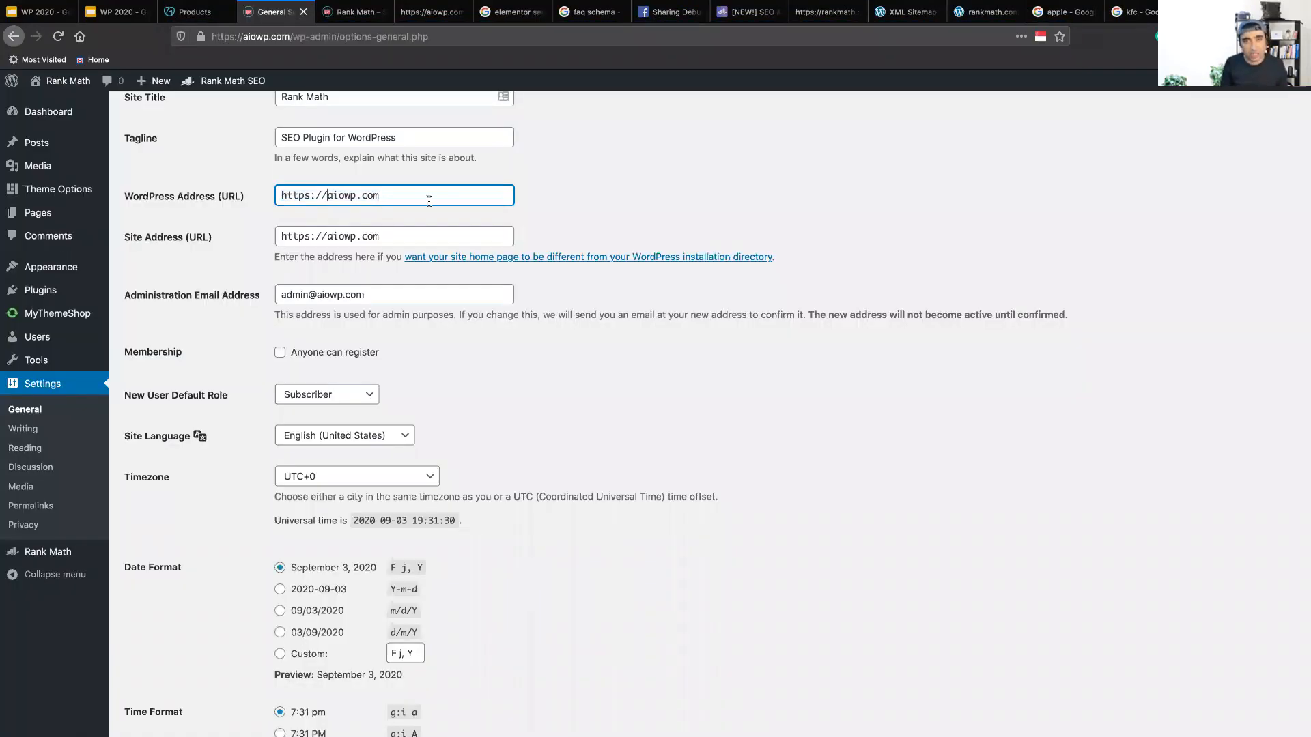
text(www.)
key(shift+Left)
key(shift+Left)
key(shift+Left)
key(shift+Left)
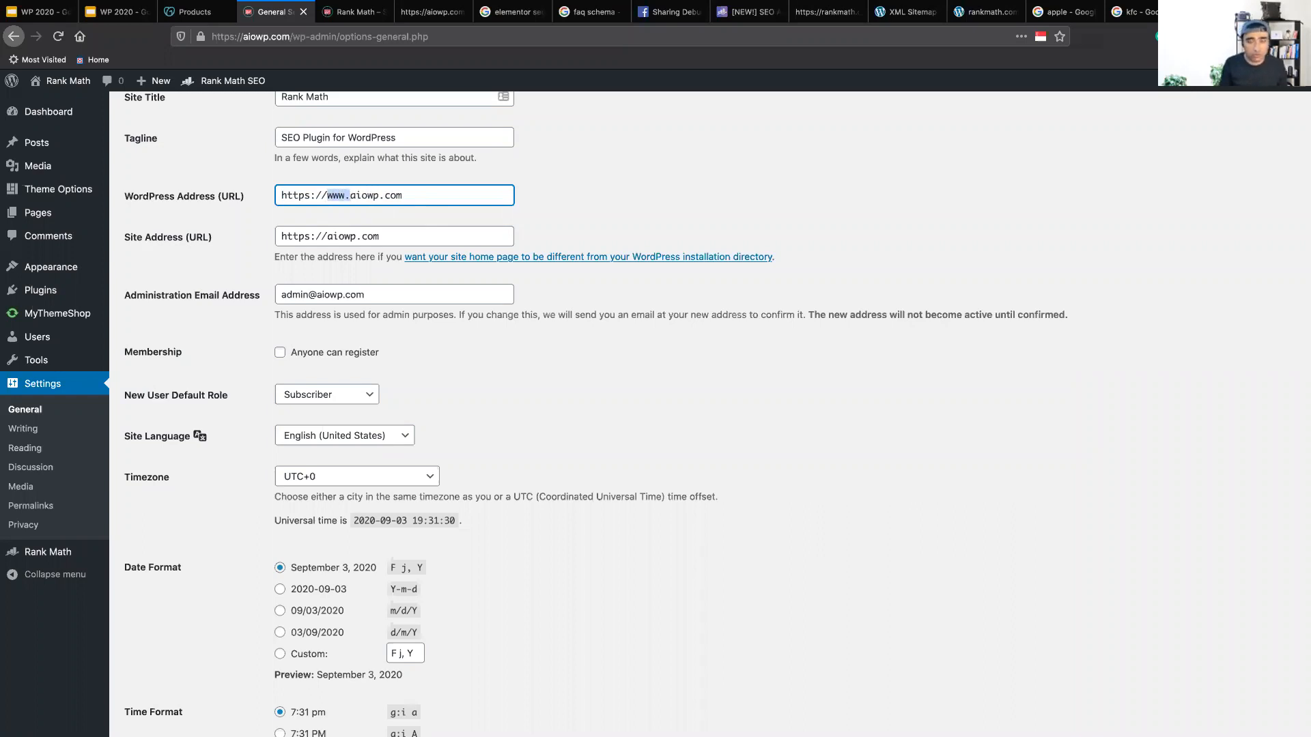
key(BackSpace)
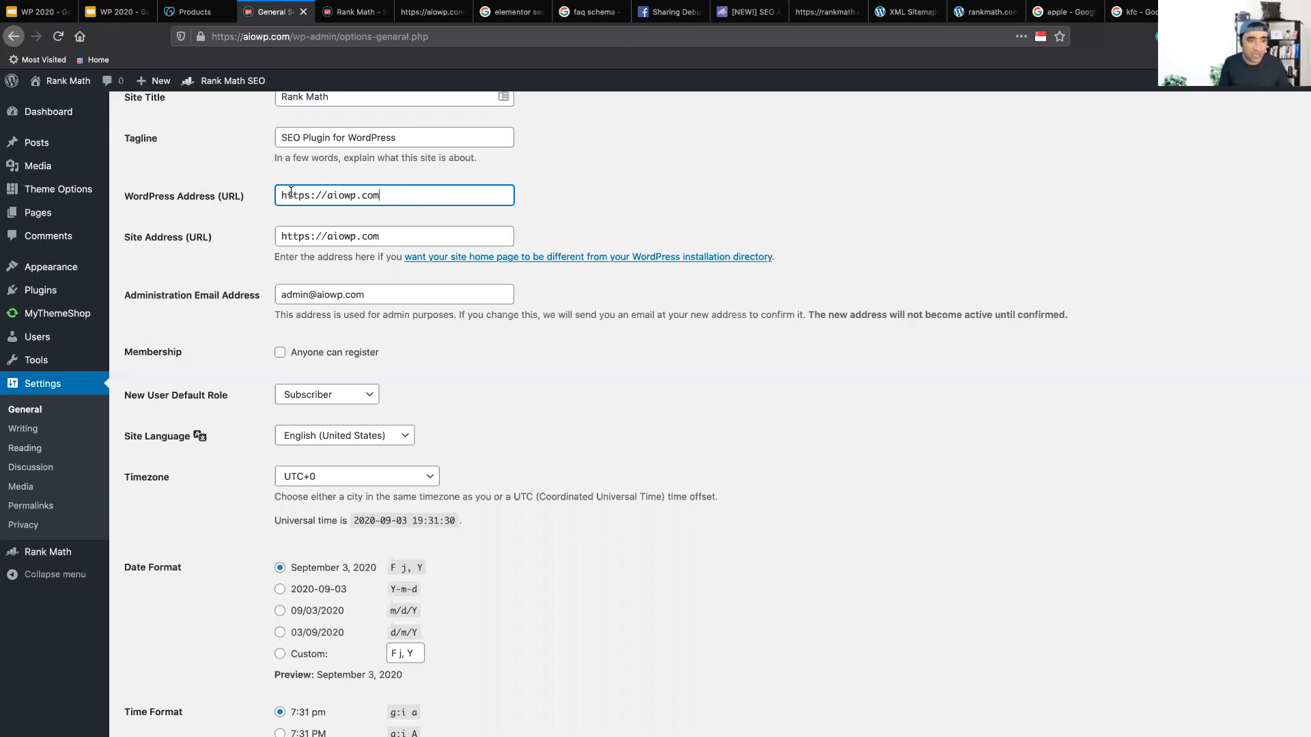
click(577, 193)
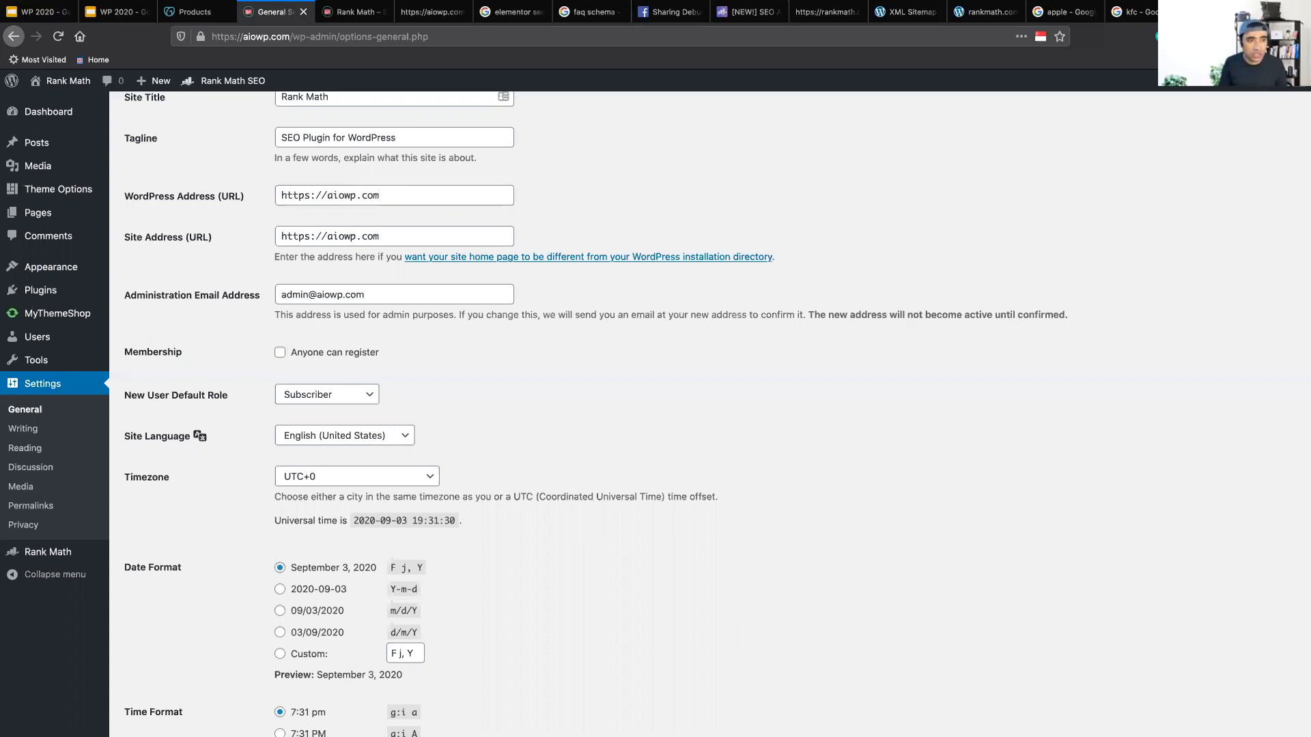
key(super+t)
key(super+v)
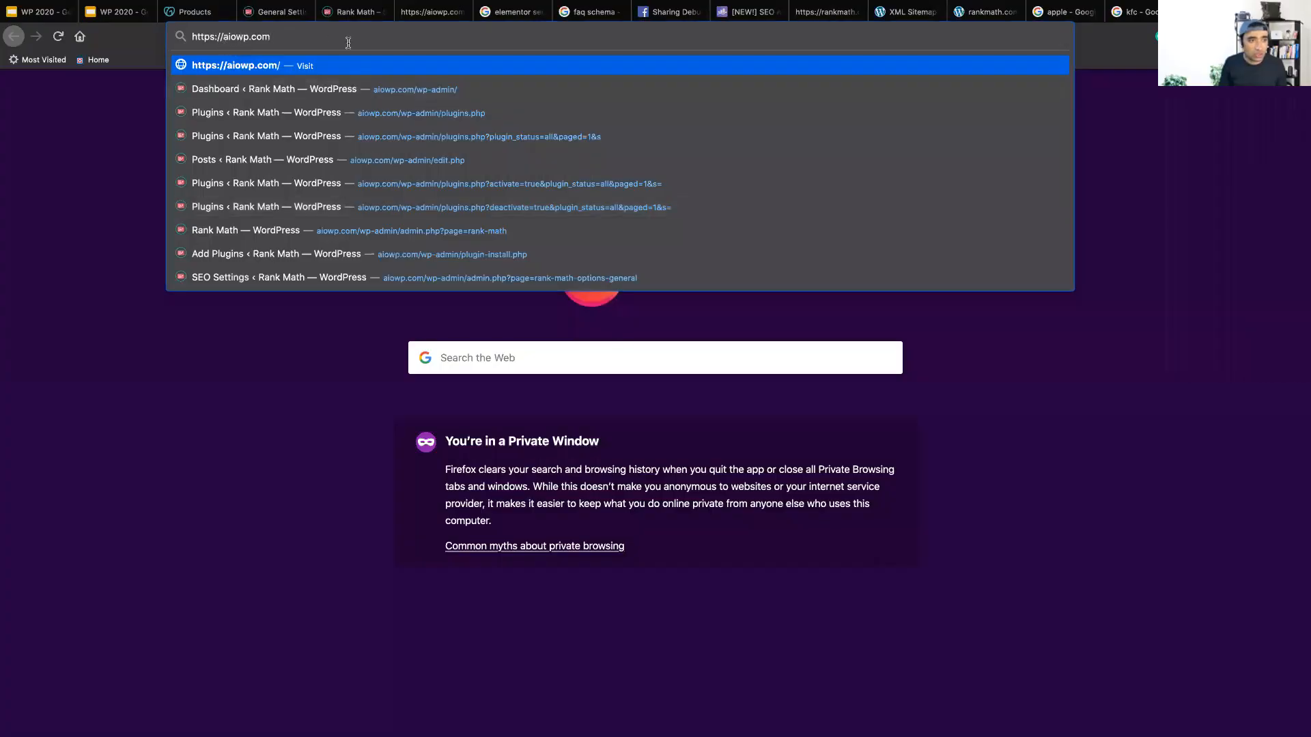
text(www.)
key(Return)
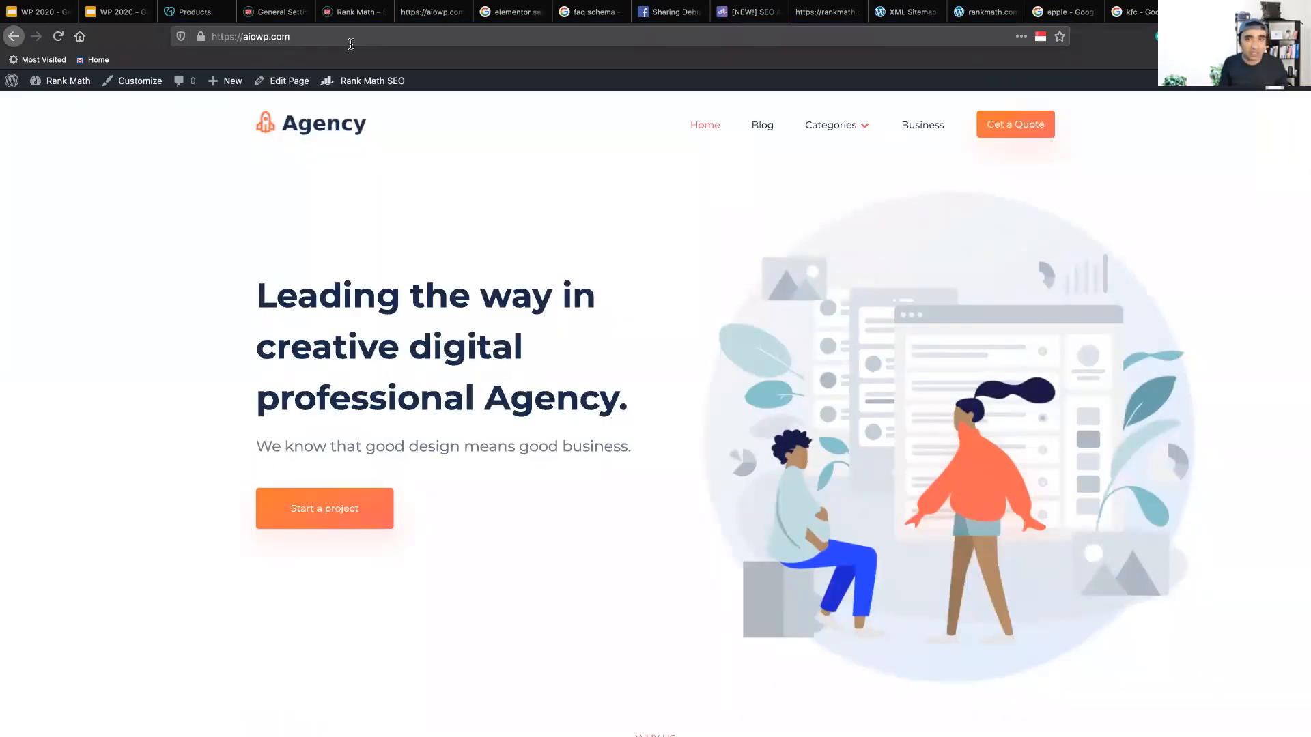
Request the home page with the s removed from the https prefix, and repeat this redirect test once.
click(231, 35)
click(230, 36)
key(BackSpace)
key(Return)
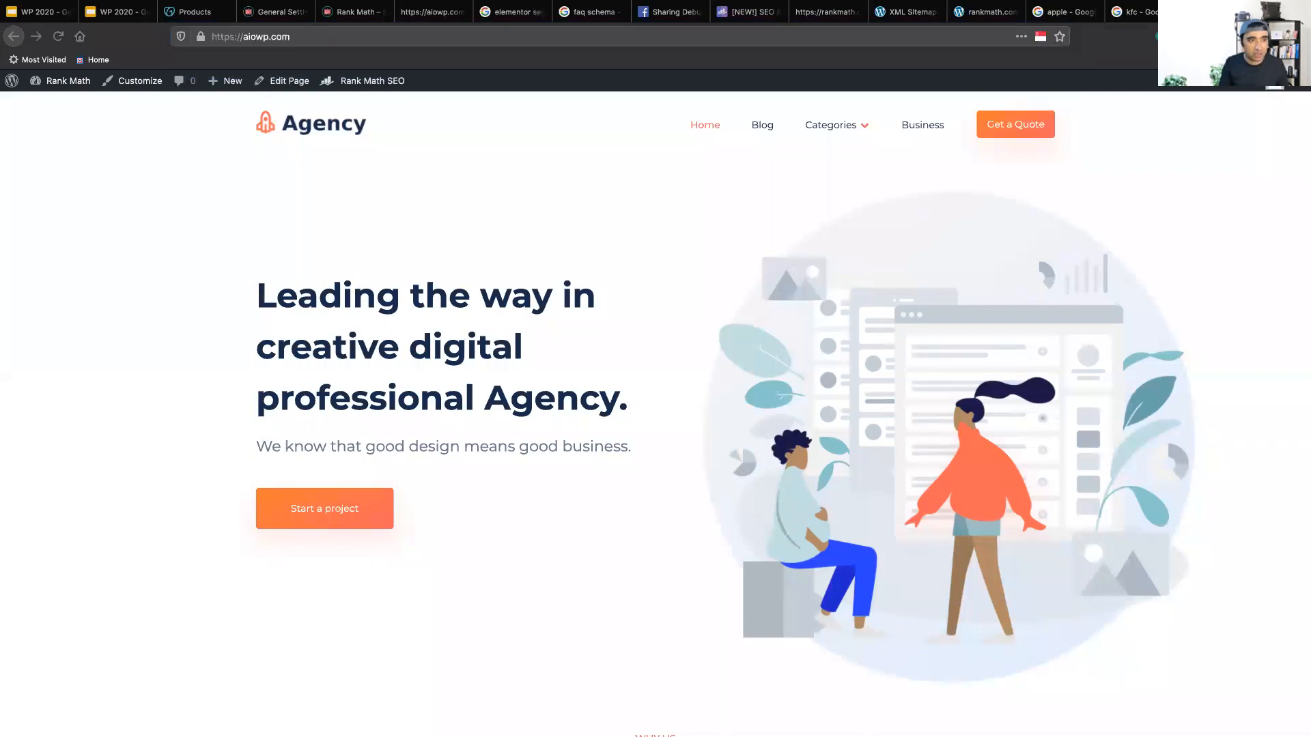
click(232, 38)
click(234, 39)
key(BackSpace)
key(Return)
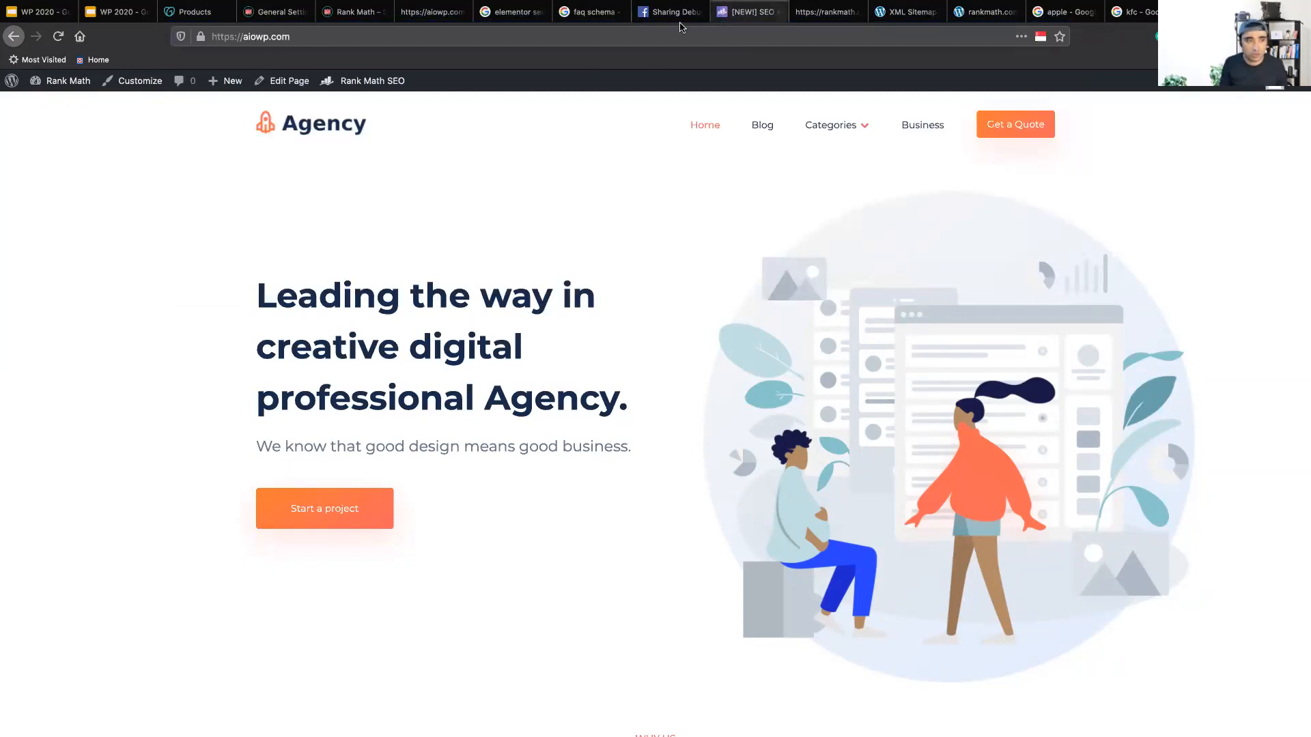
Return to rankmath.com's SEO Analyzer report and examine the WWW Canonicalization result under Advanced SEO.
click(726, 18)
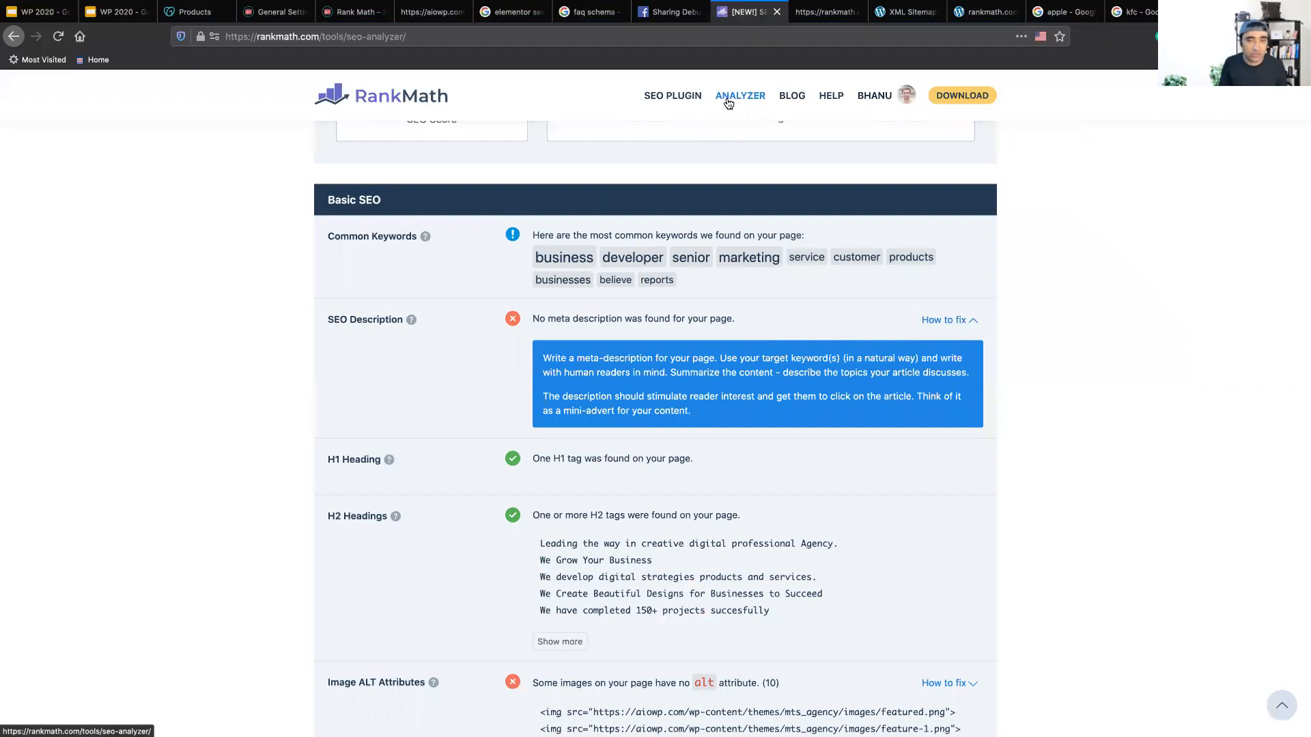
scroll(454, 369, down, 20)
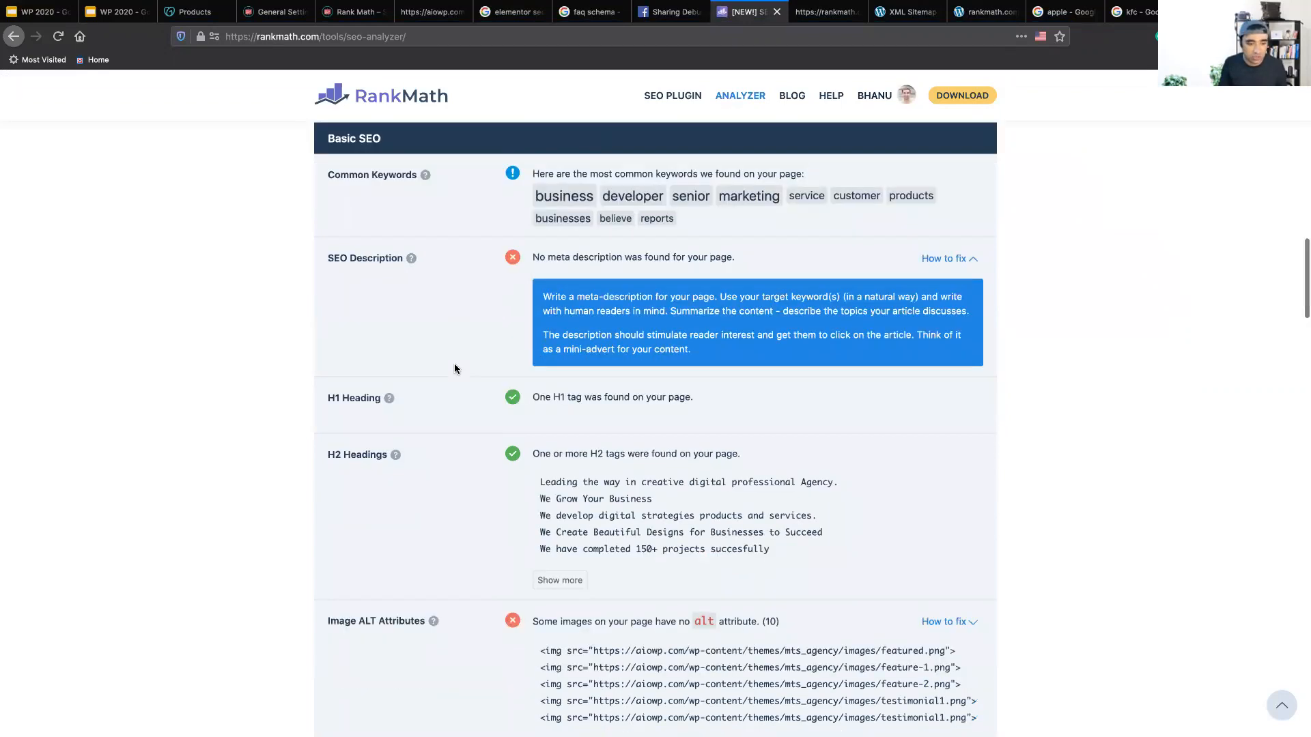
scroll(455, 370, down, 5)
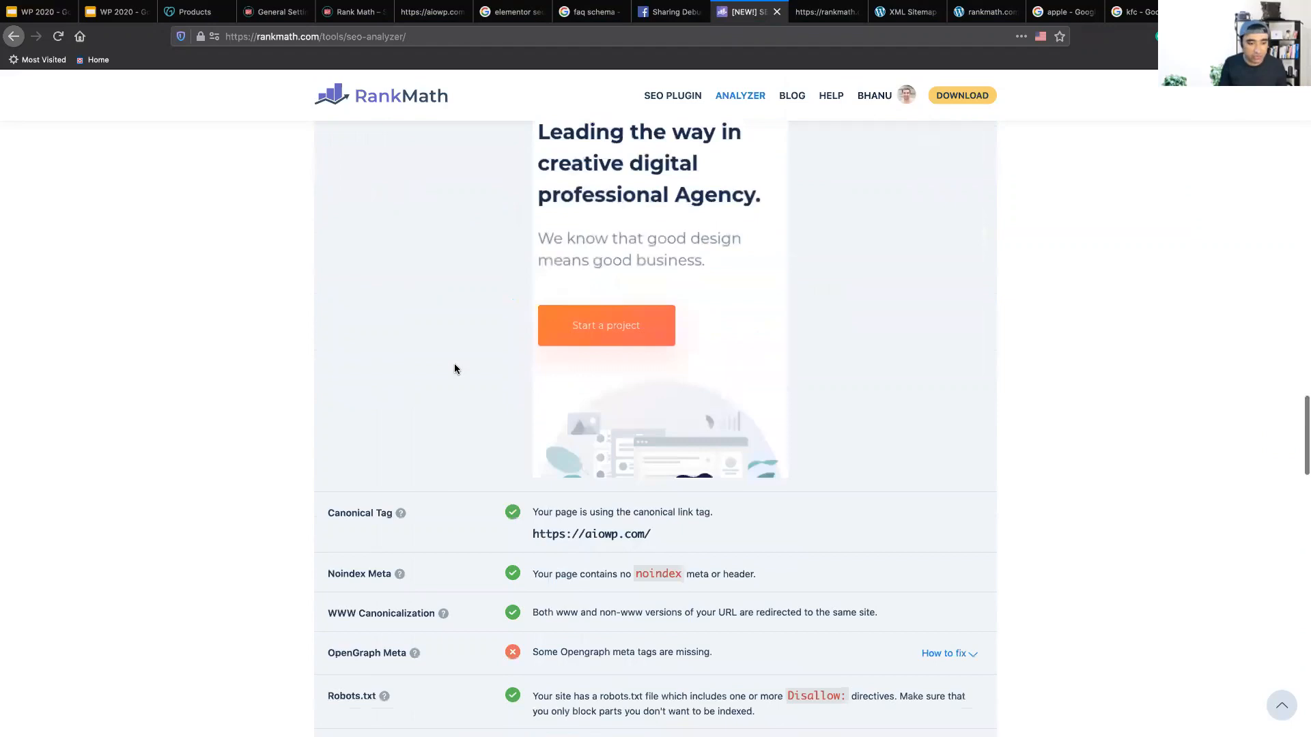
drag(331, 391, 697, 390)
click(698, 390)
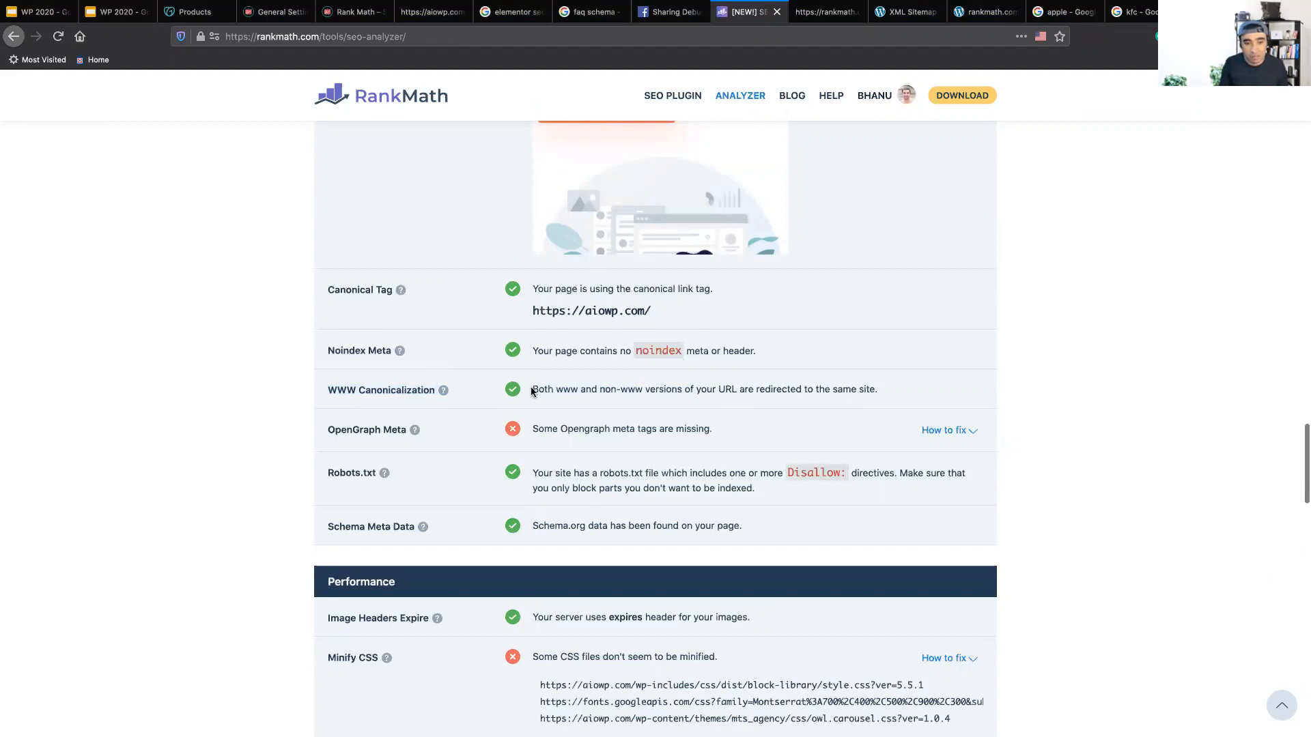
drag(531, 390, 715, 390)
click(694, 385)
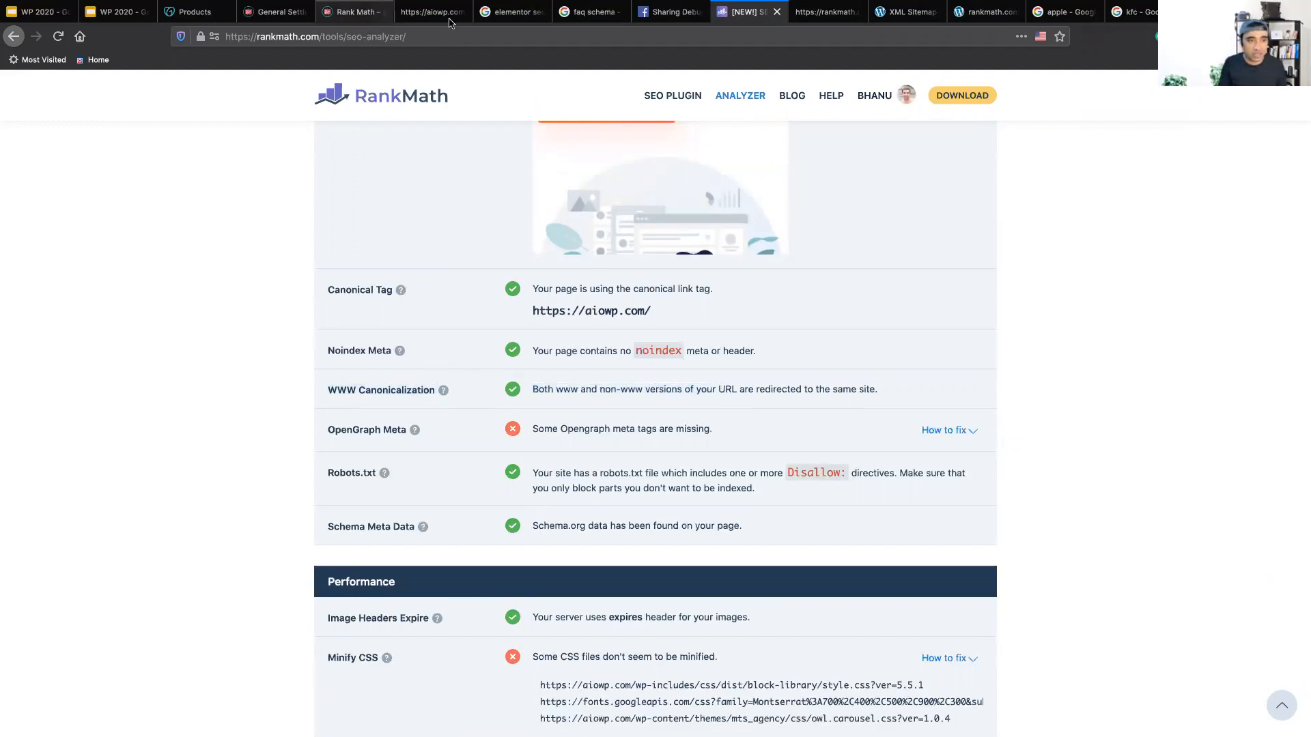
click(357, 12)
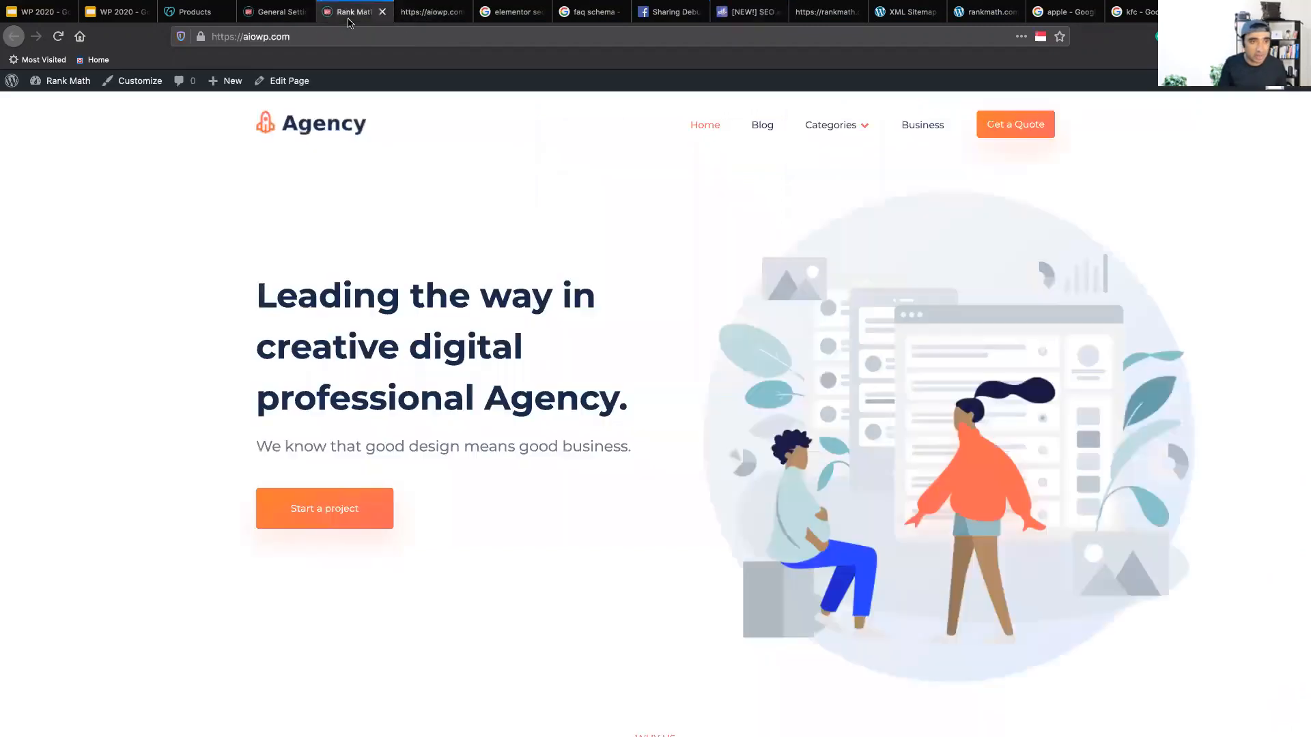
click(265, 36)
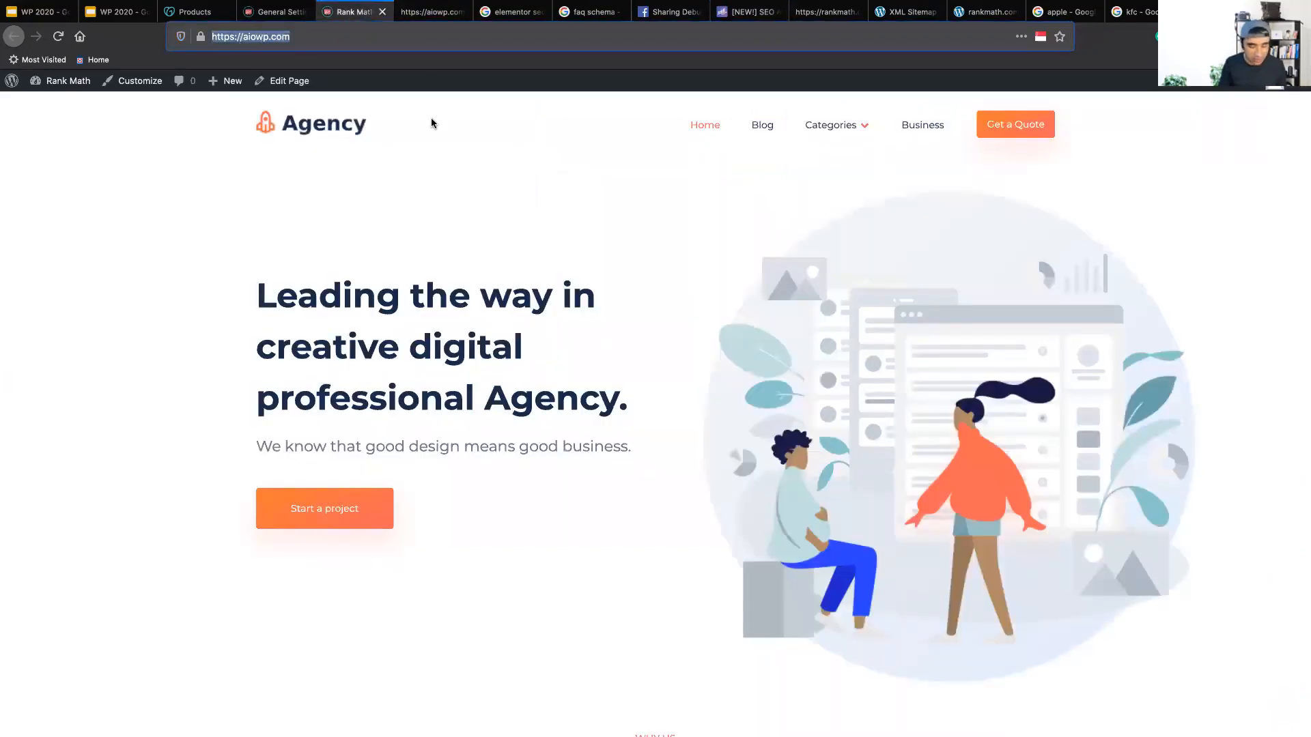
click(239, 36)
text(www.)
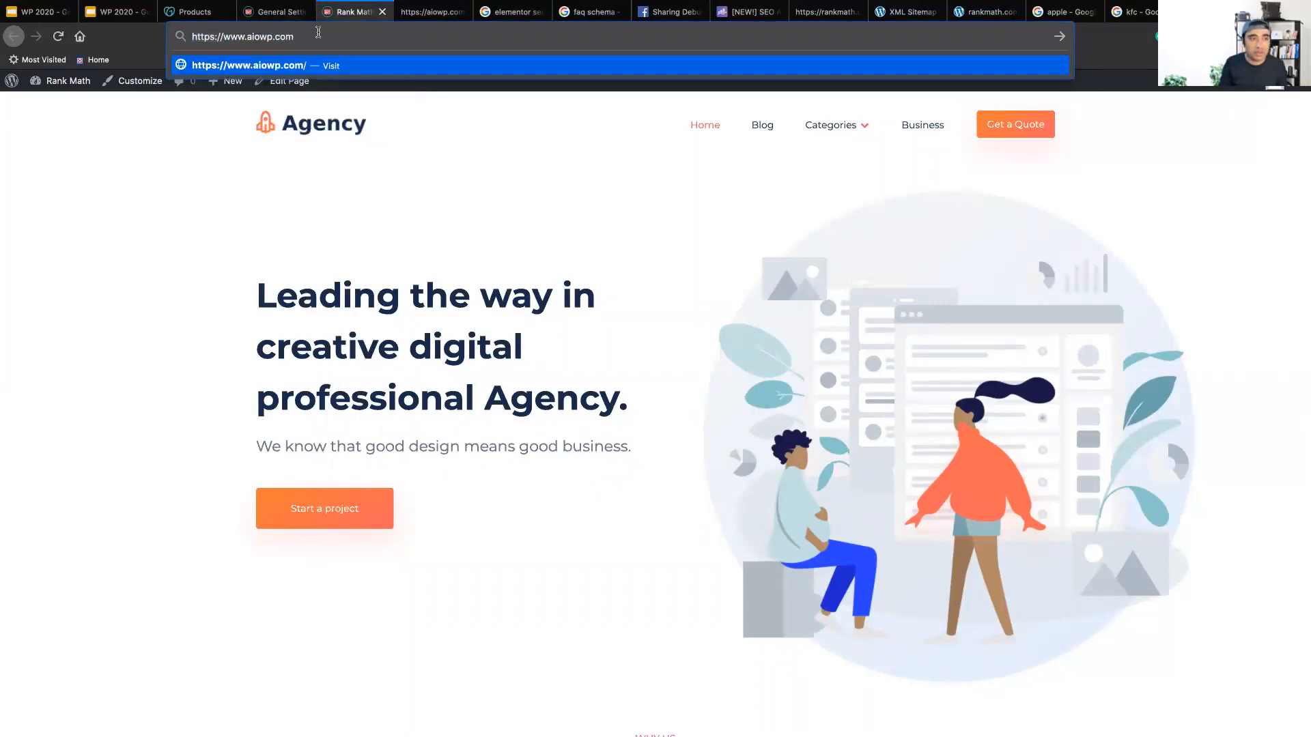
Return to the WordPress General Settings and open the Reading settings to check the search engine visibility option.
click(281, 12)
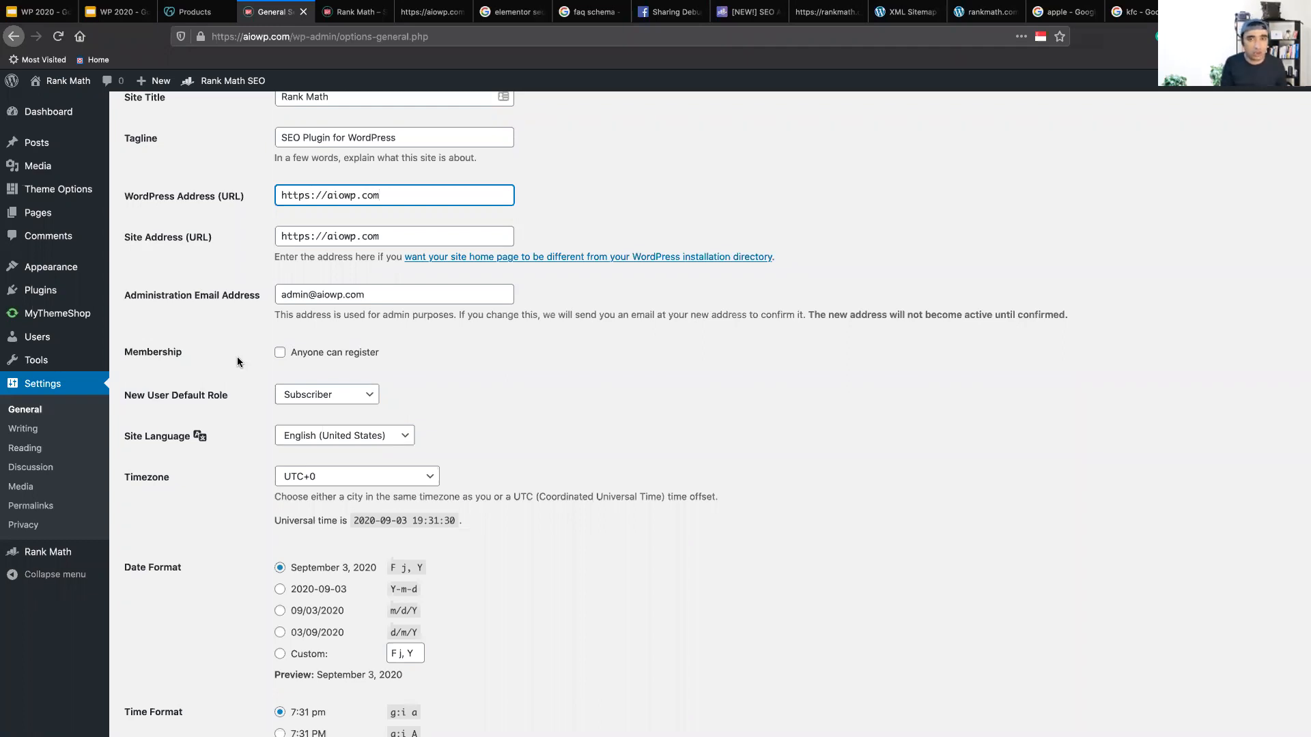
scroll(236, 356, down, 5)
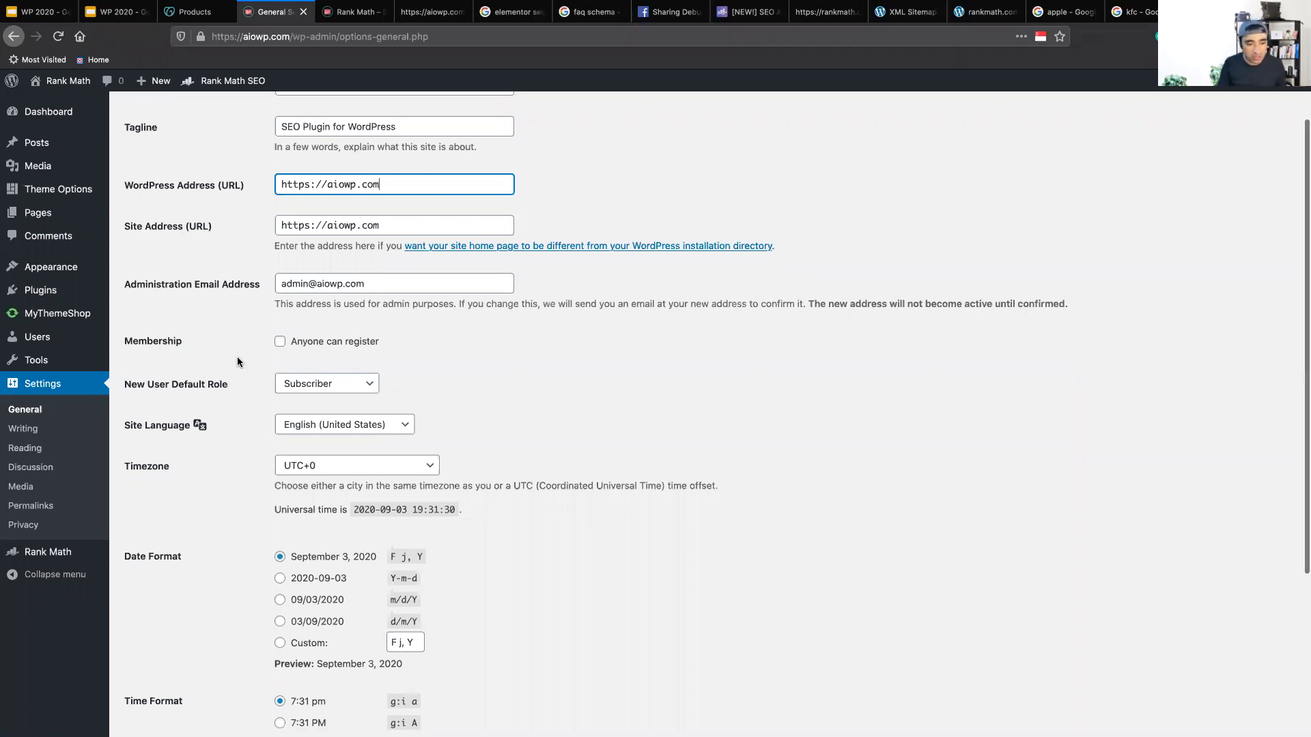
click(27, 451)
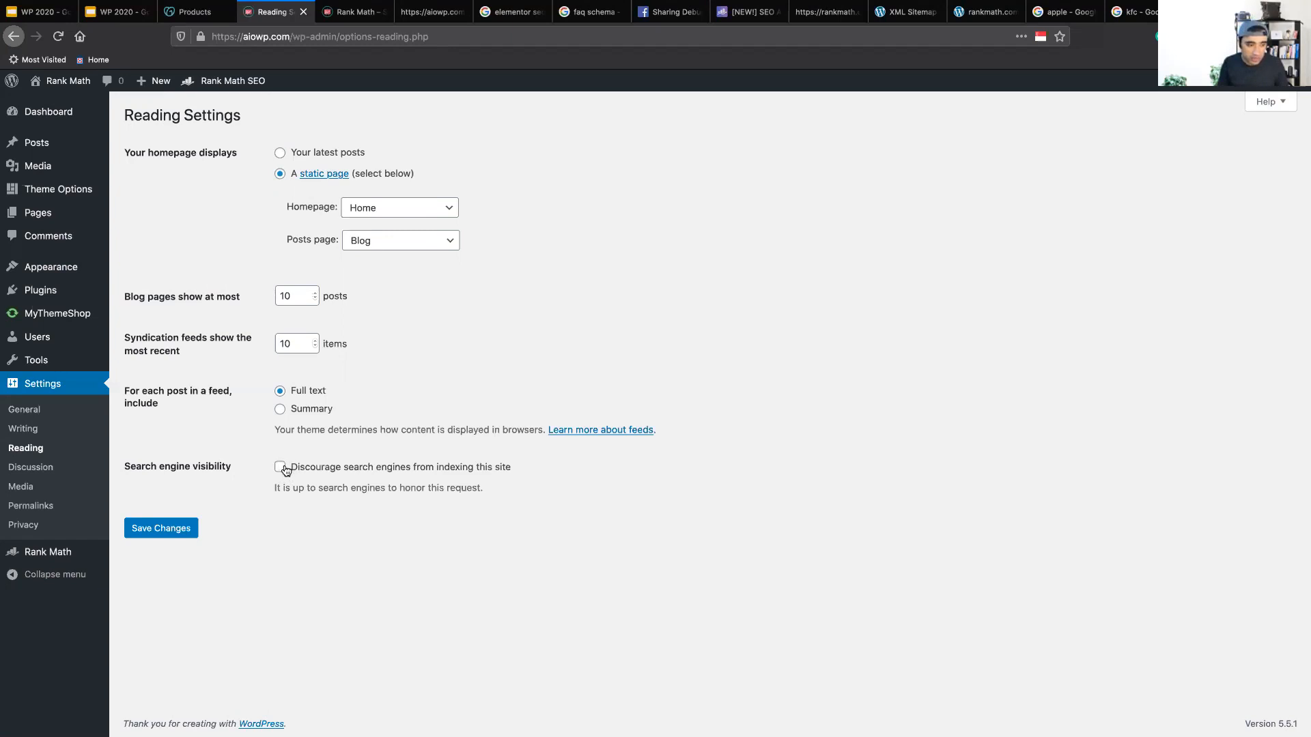
Open the Permalink settings and compare the example URLs of the Post name and Plain structures.
click(36, 511)
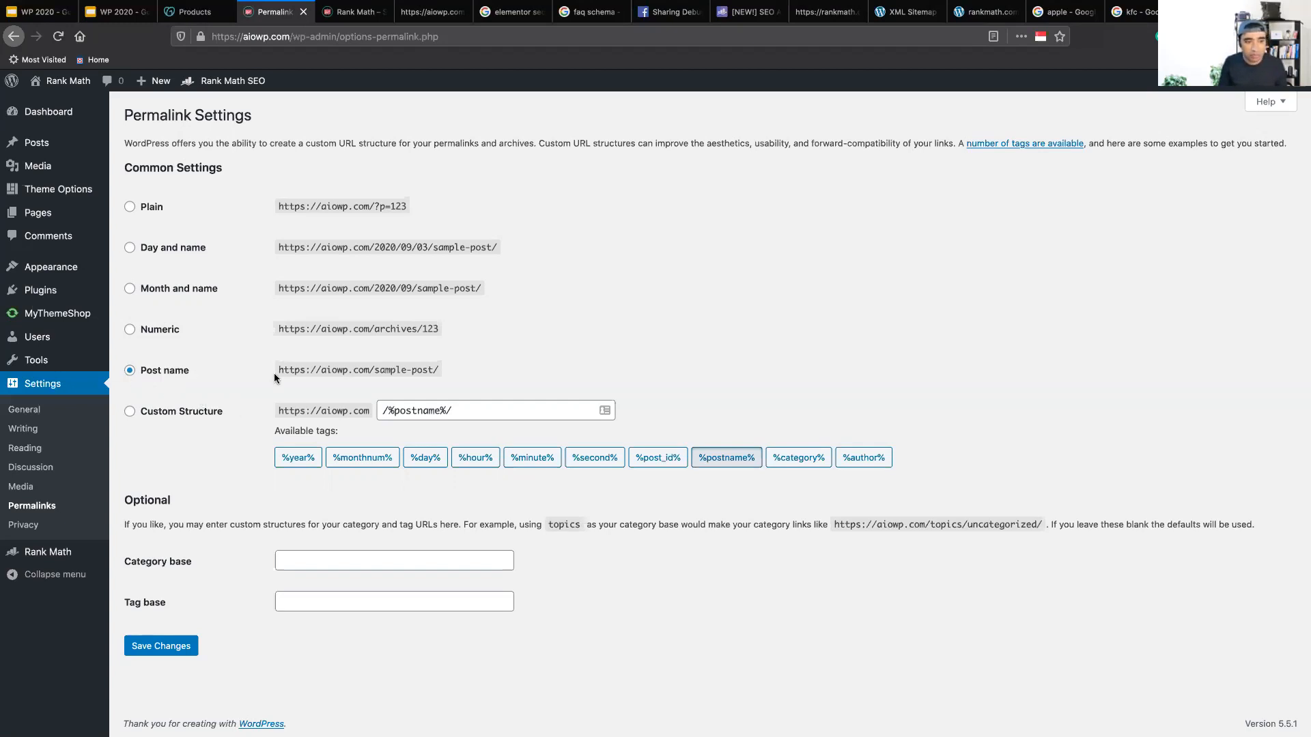
drag(369, 374, 433, 374)
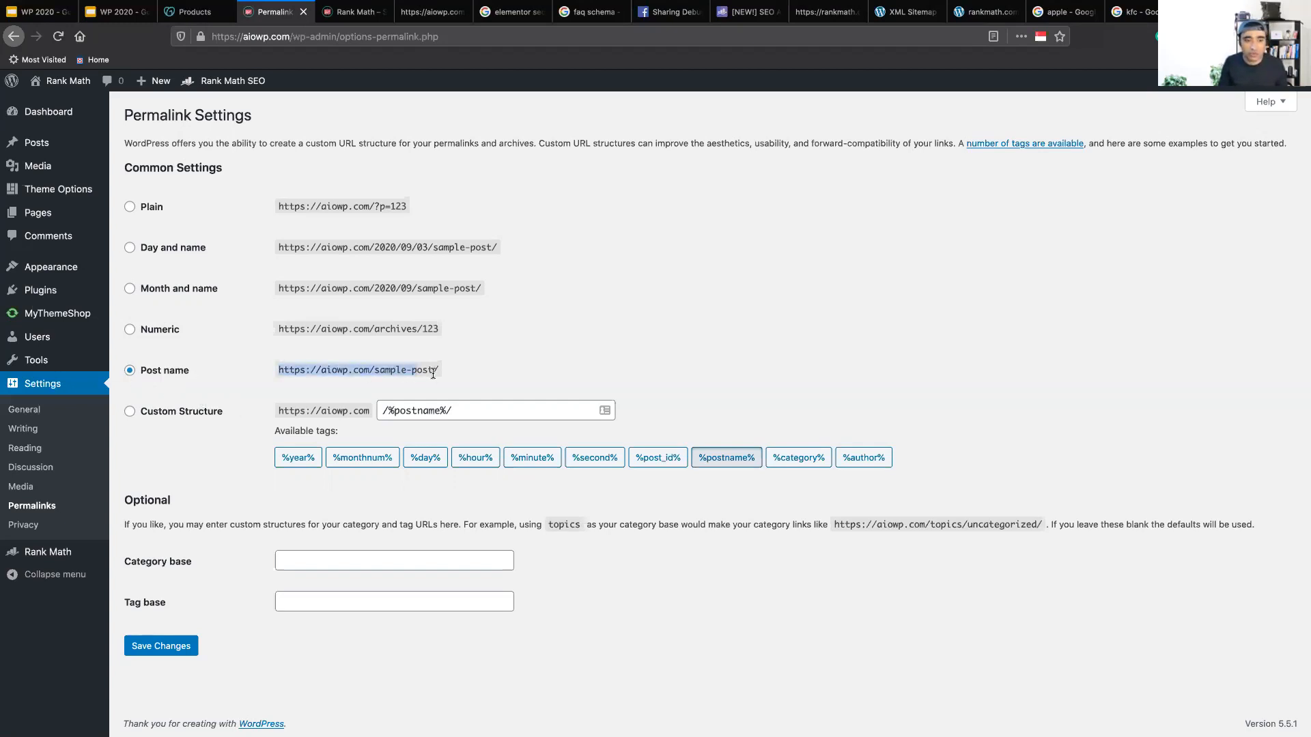
click(389, 373)
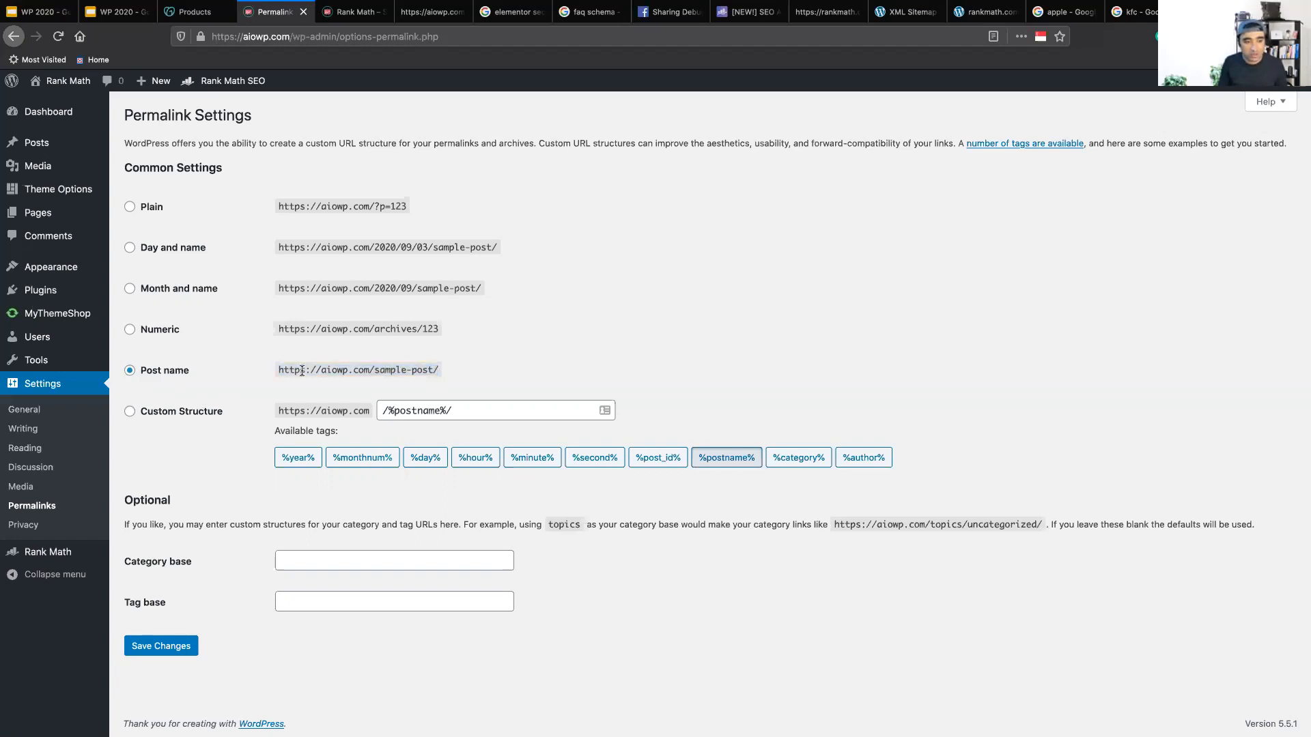
drag(280, 369, 437, 368)
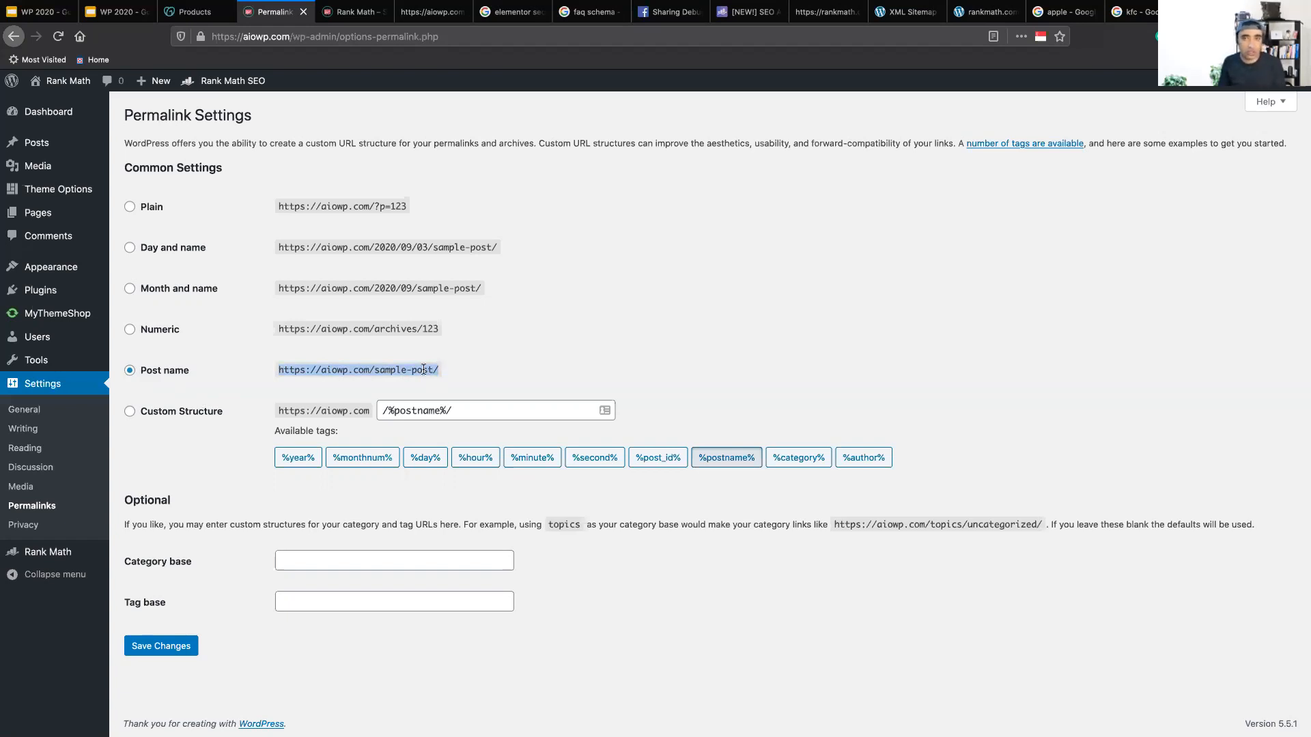
click(423, 369)
drag(278, 206, 407, 204)
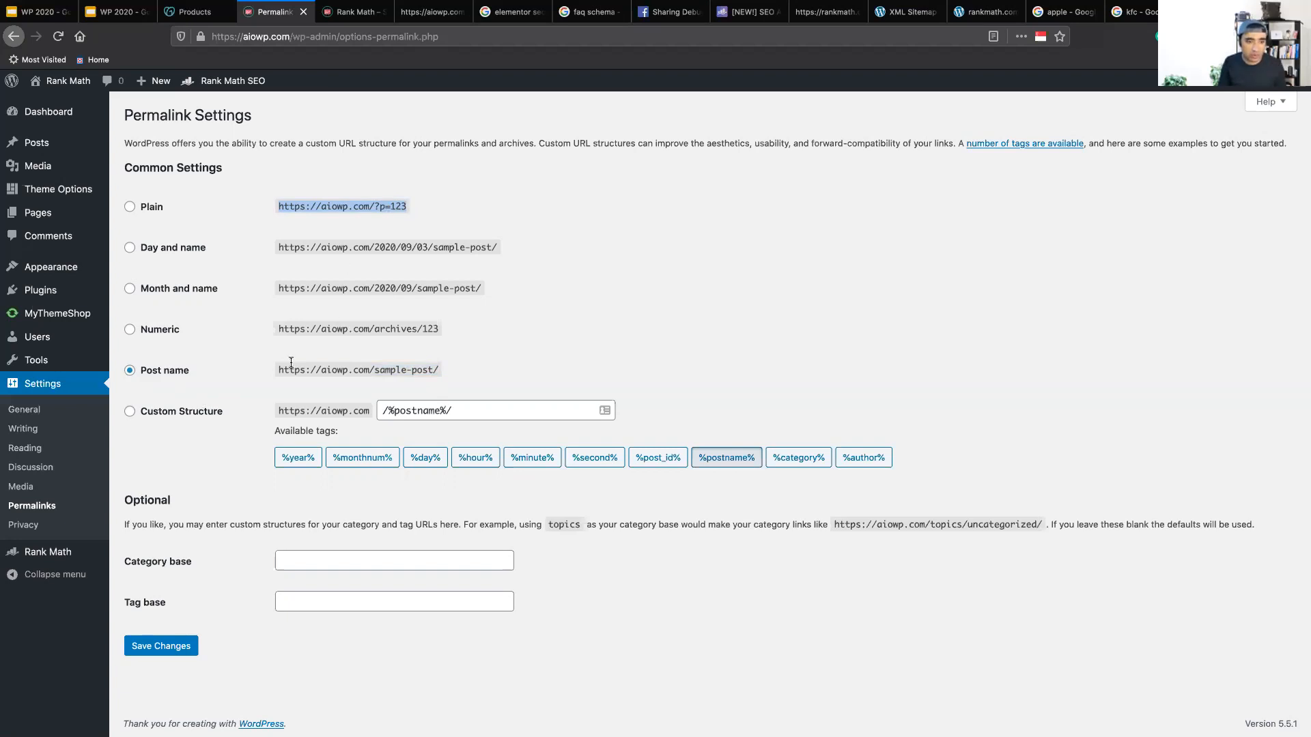
drag(279, 370, 437, 370)
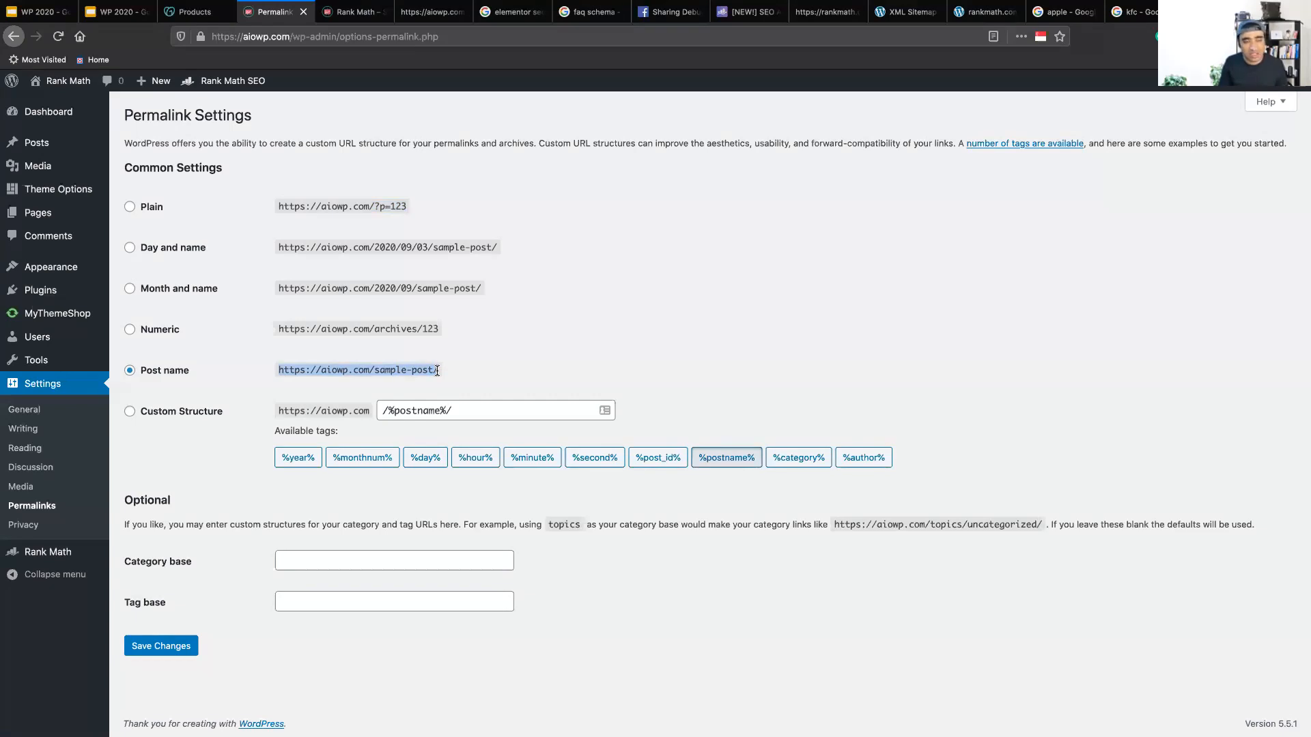
Open the draft post "Elementor SEO: The Solution You've All Been Waiting For" for editing and compare it with its Google search result.
click(61, 149)
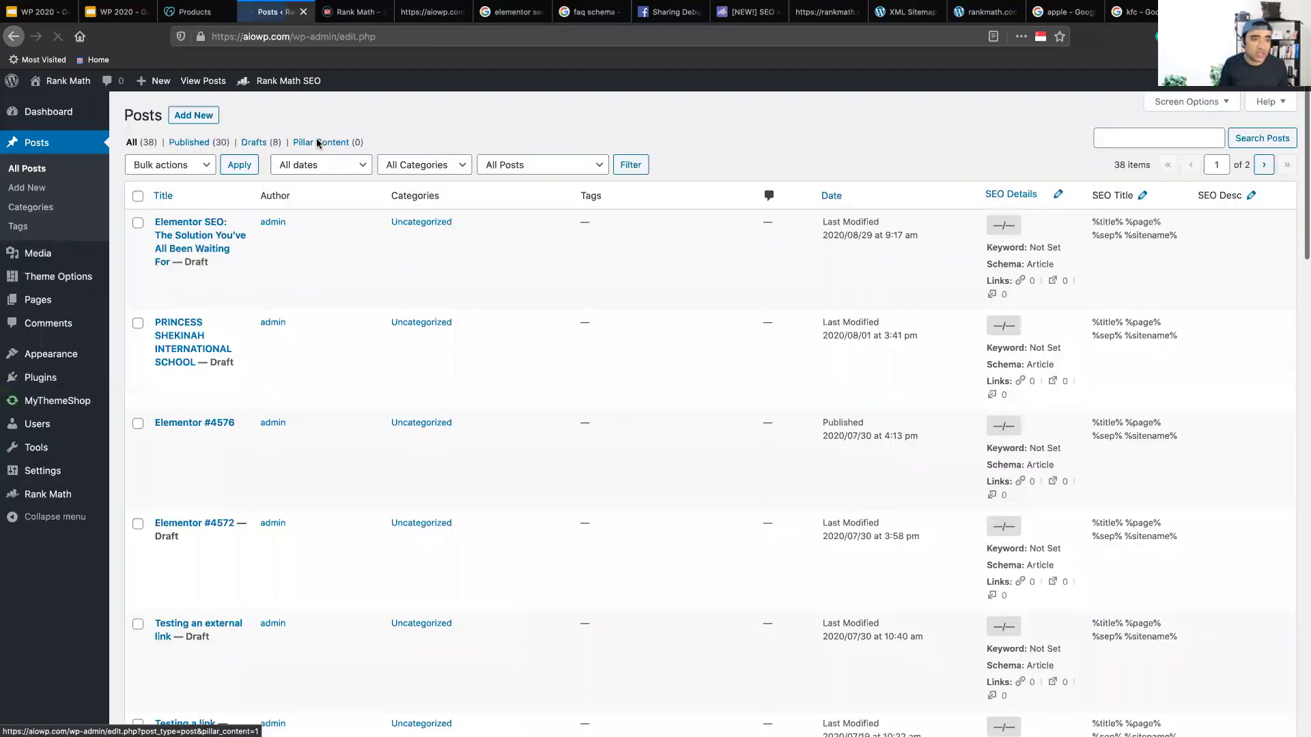
click(193, 221)
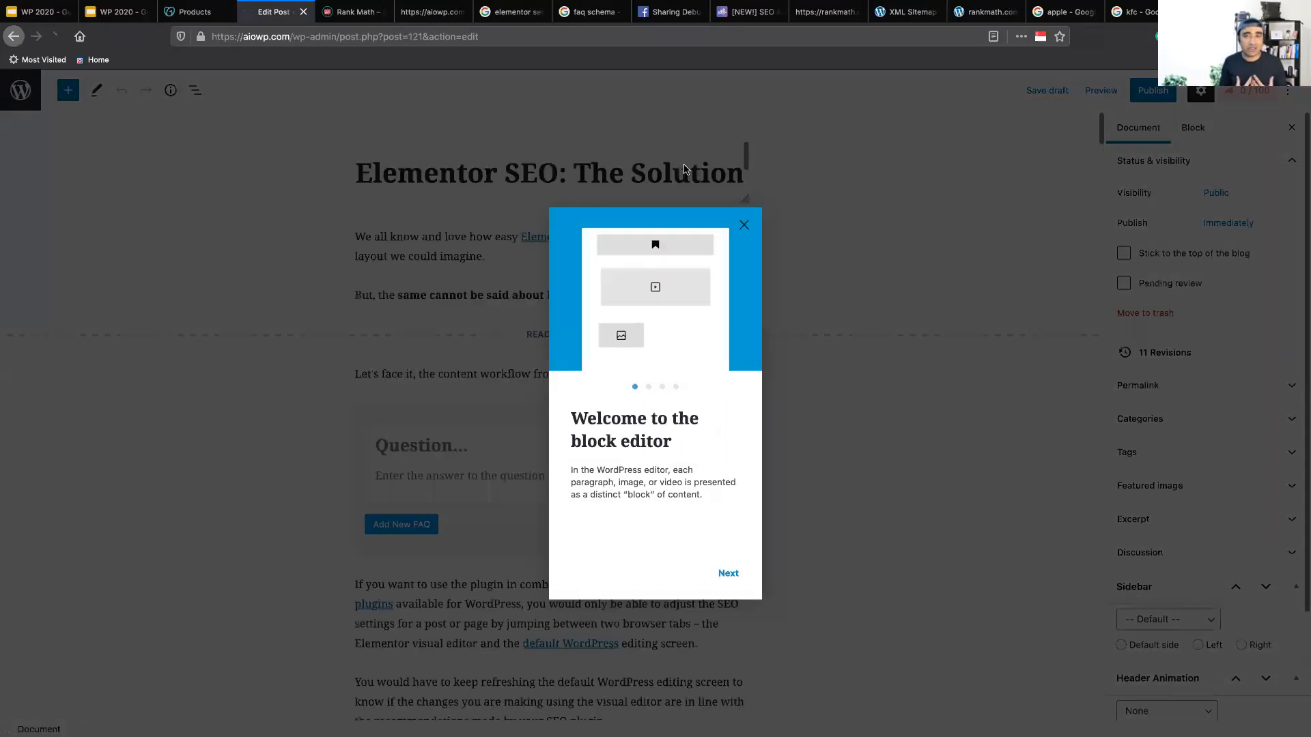
click(744, 224)
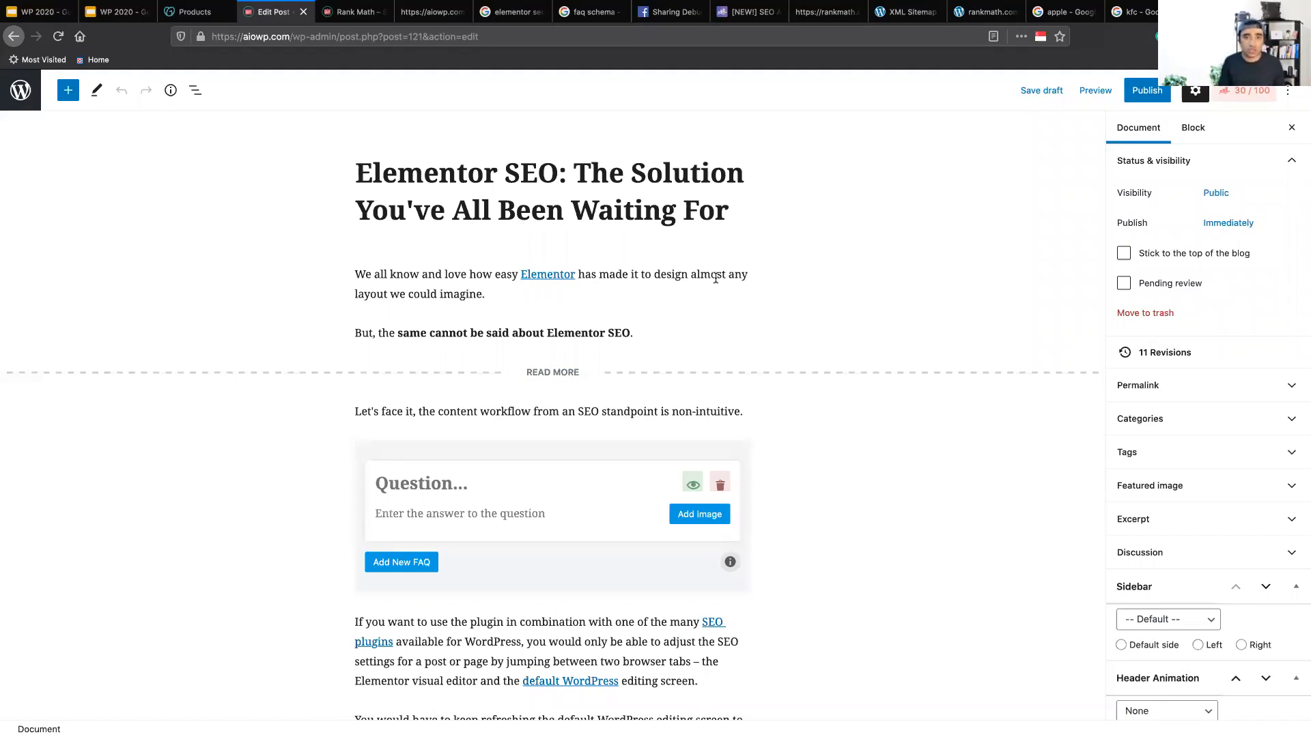
click(506, 12)
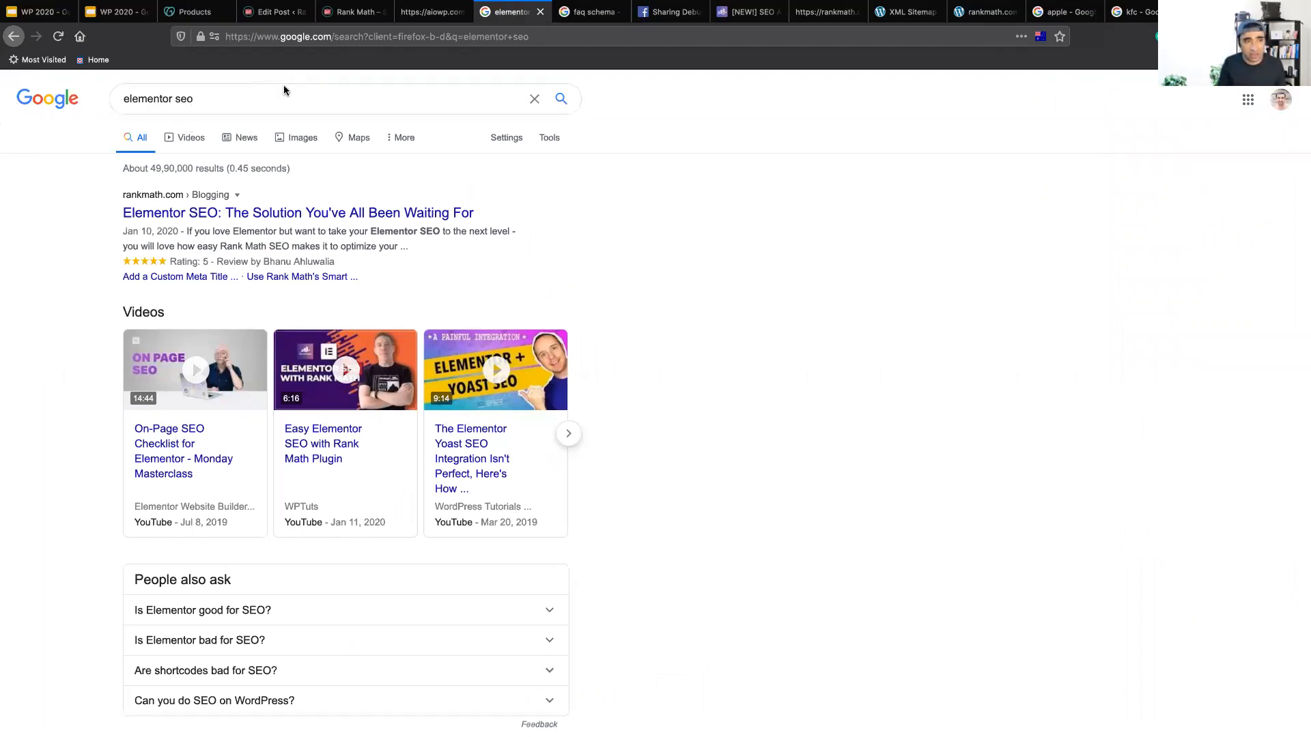
click(278, 13)
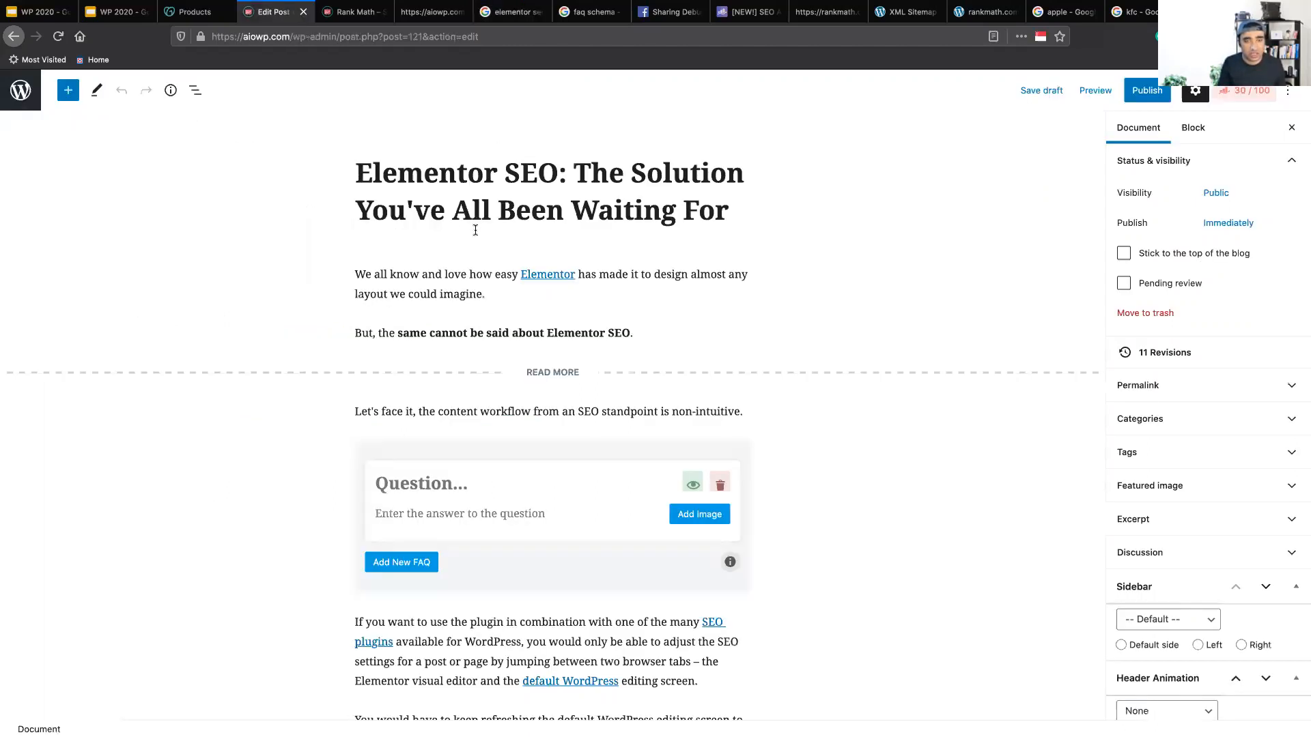
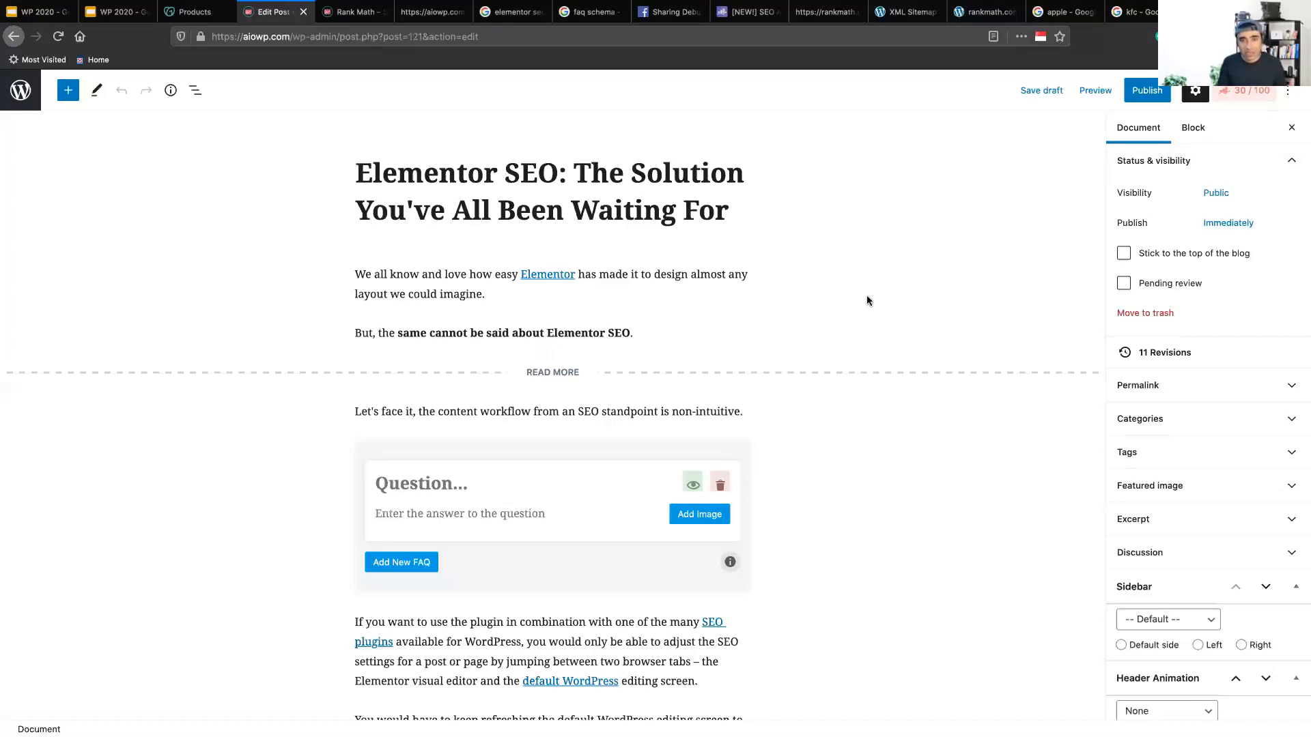
Preview the post in a new tab and read through its content to the custom meta title and description section.
click(1093, 103)
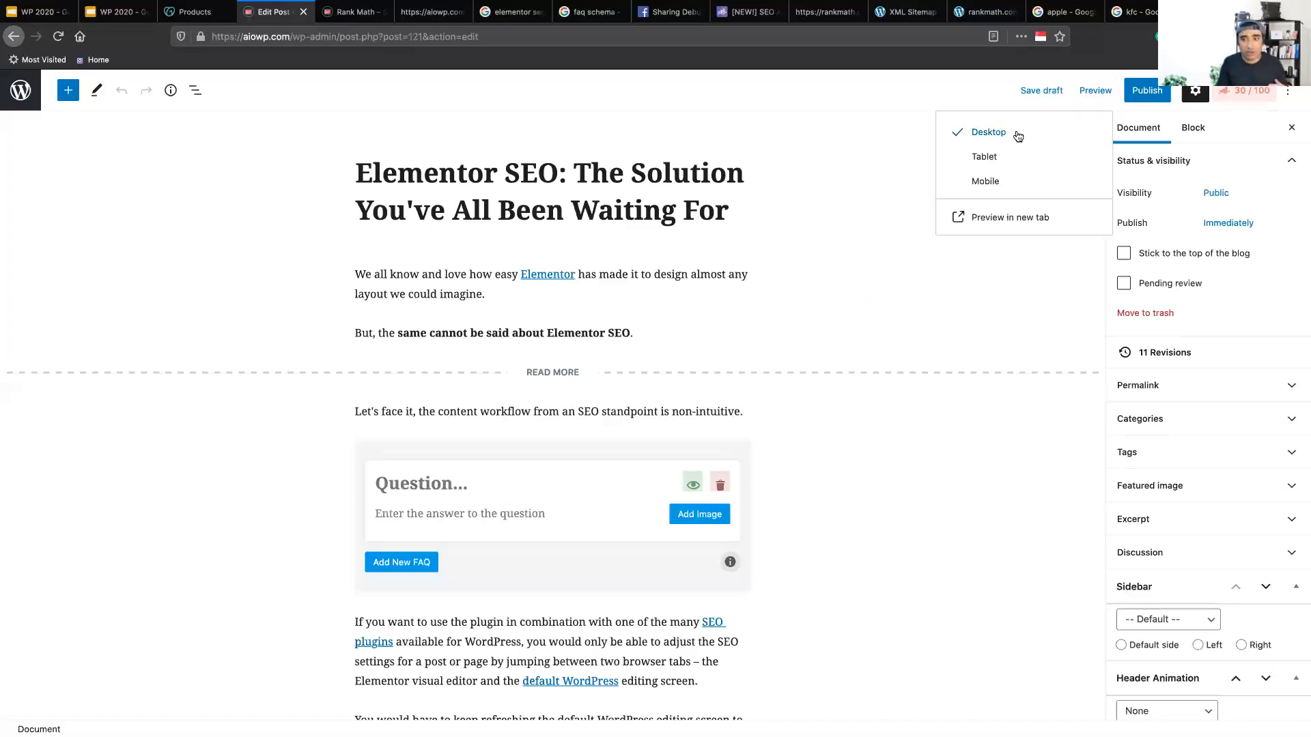
click(1009, 219)
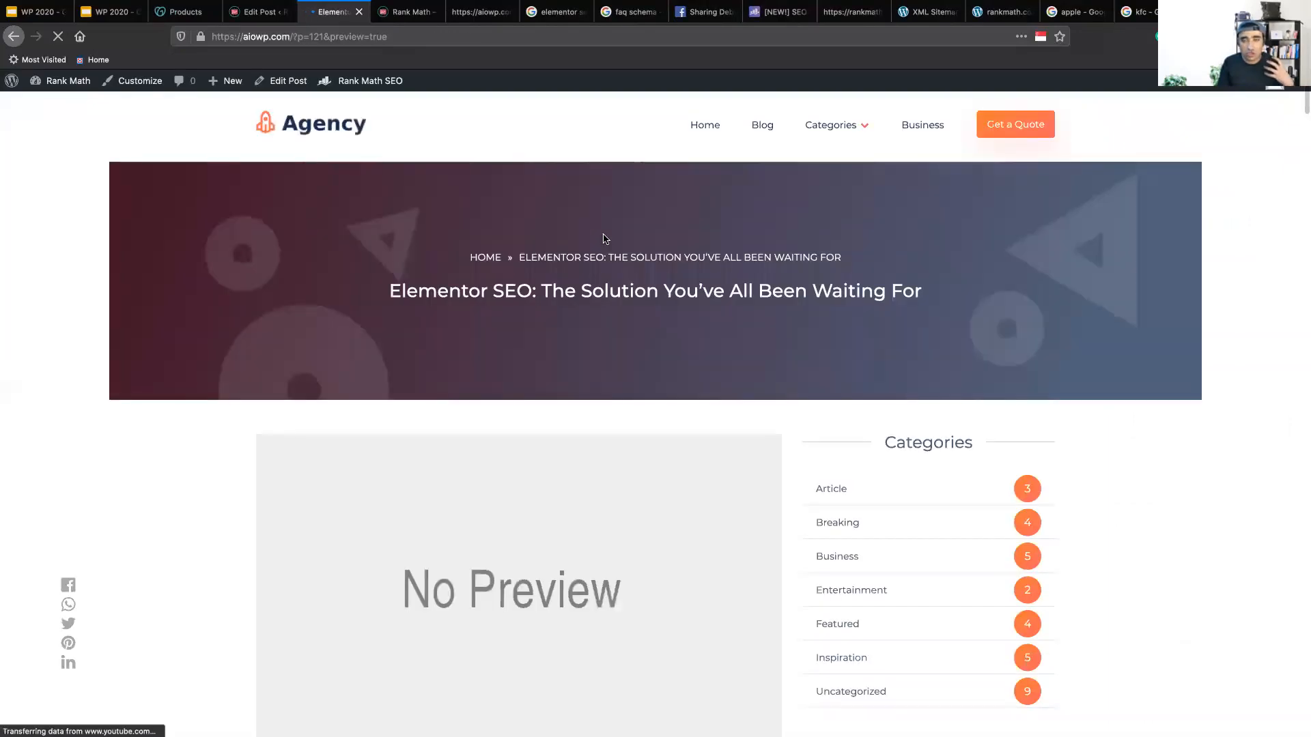
scroll(604, 239, down, 5)
scroll(603, 239, down, 5)
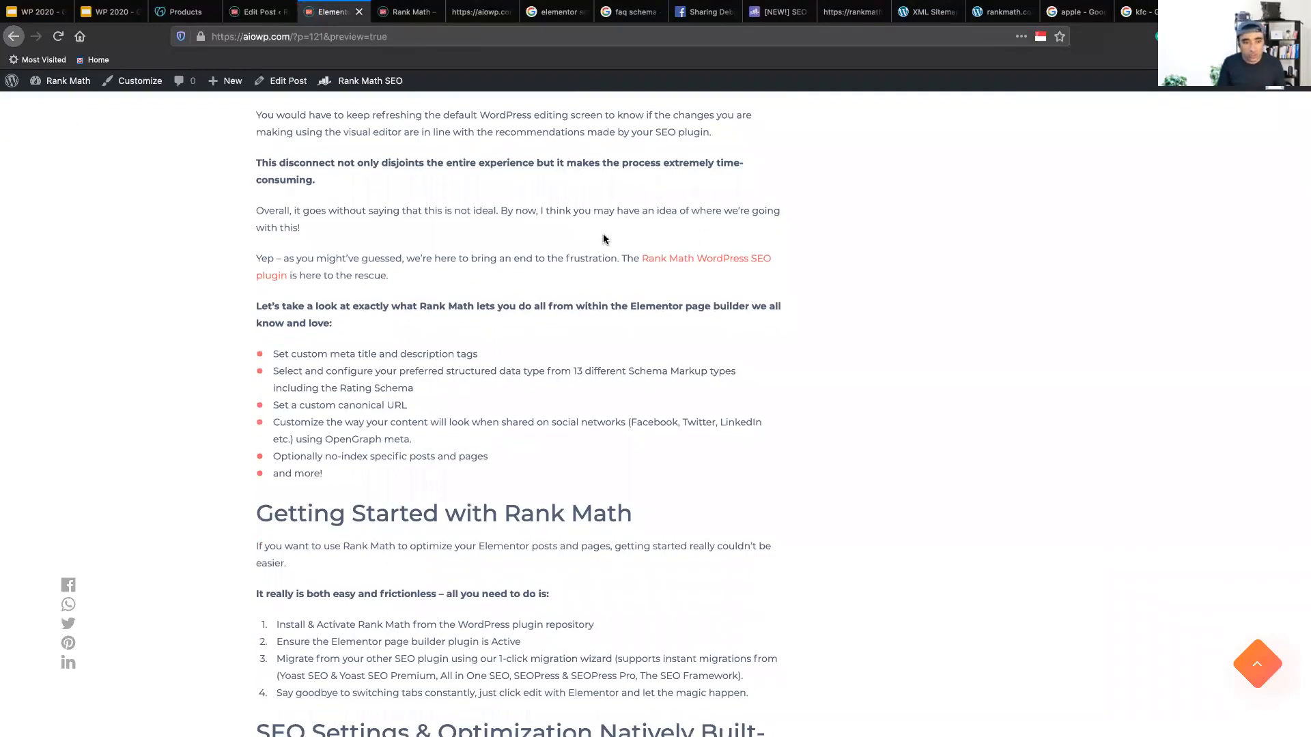
scroll(603, 239, down, 1)
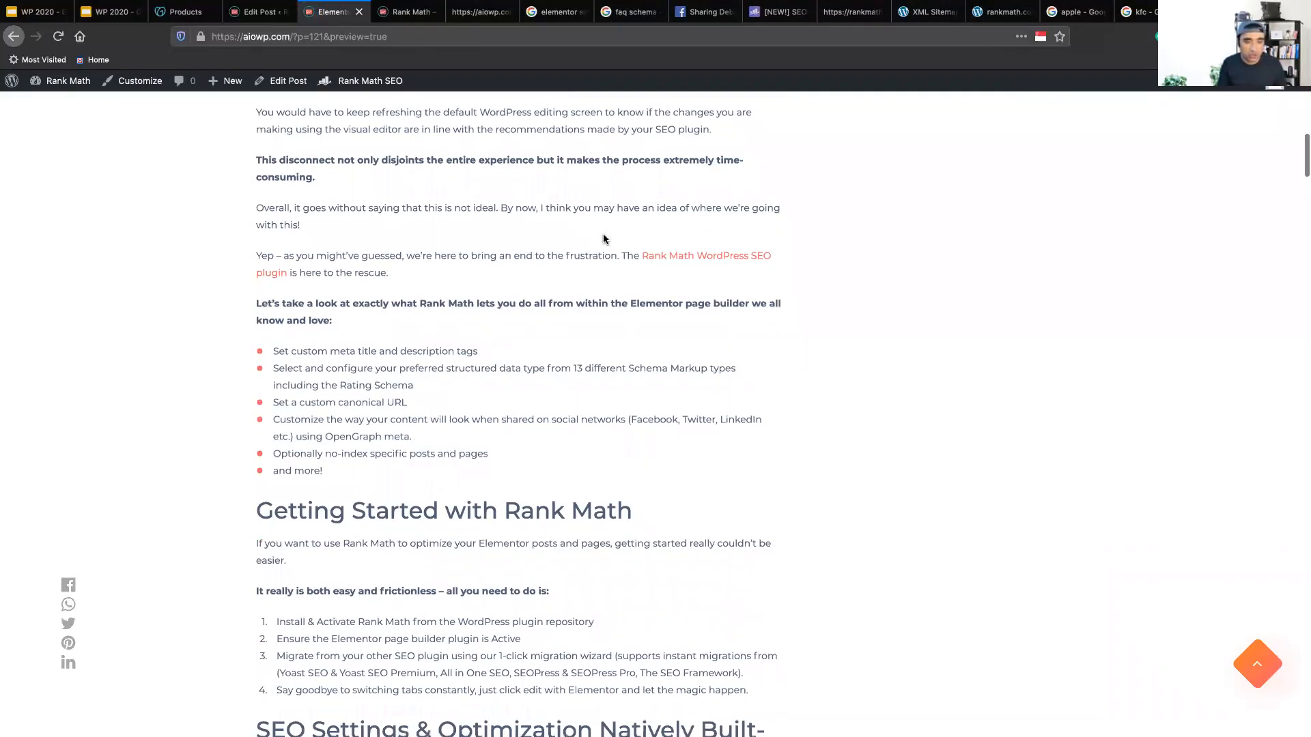
scroll(603, 239, down, 10)
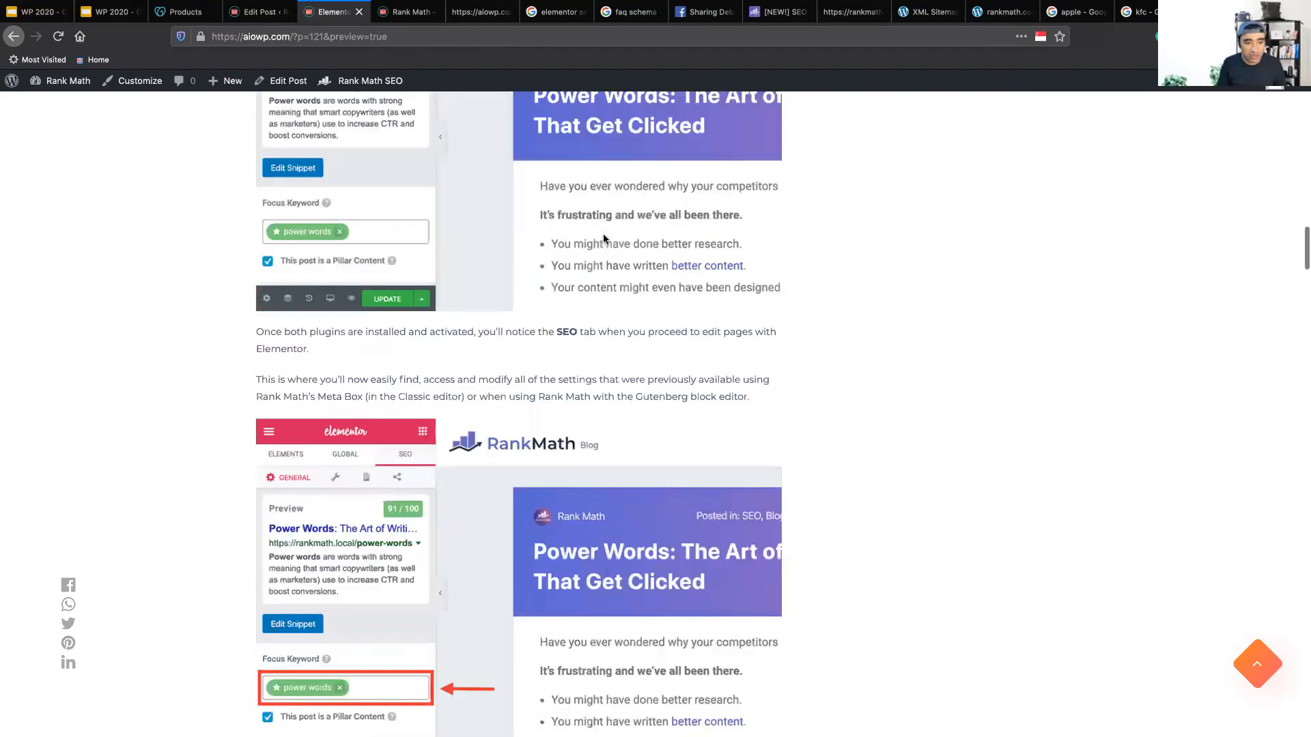
scroll(603, 234, down, 7)
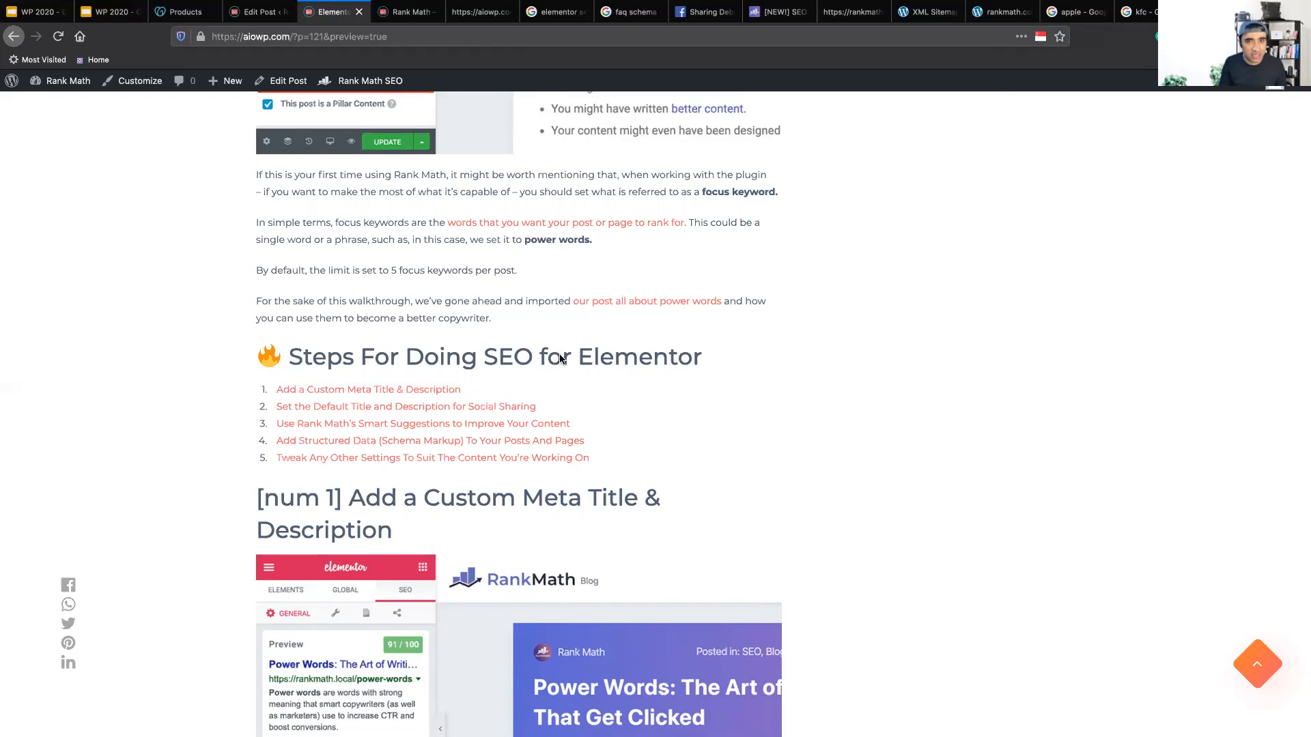
scroll(560, 360, down, 3)
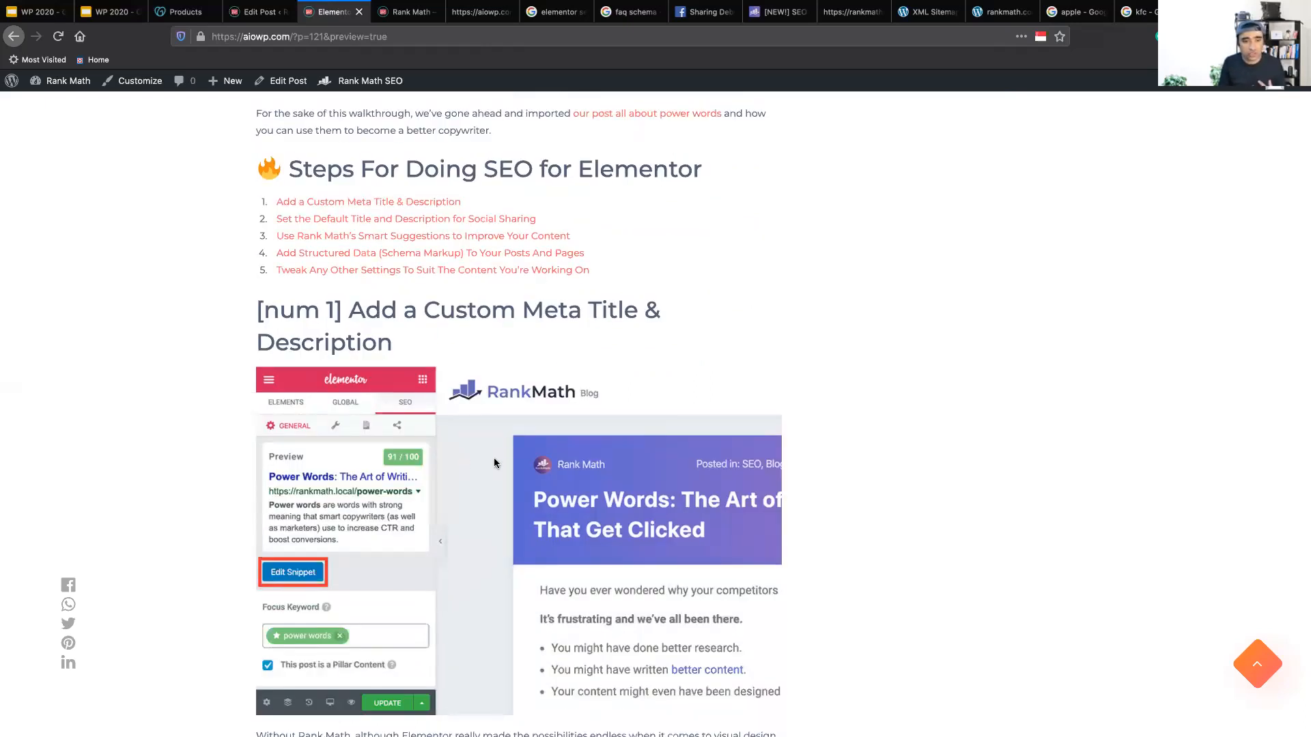
scroll(495, 463, down, 1)
scroll(494, 463, down, 1)
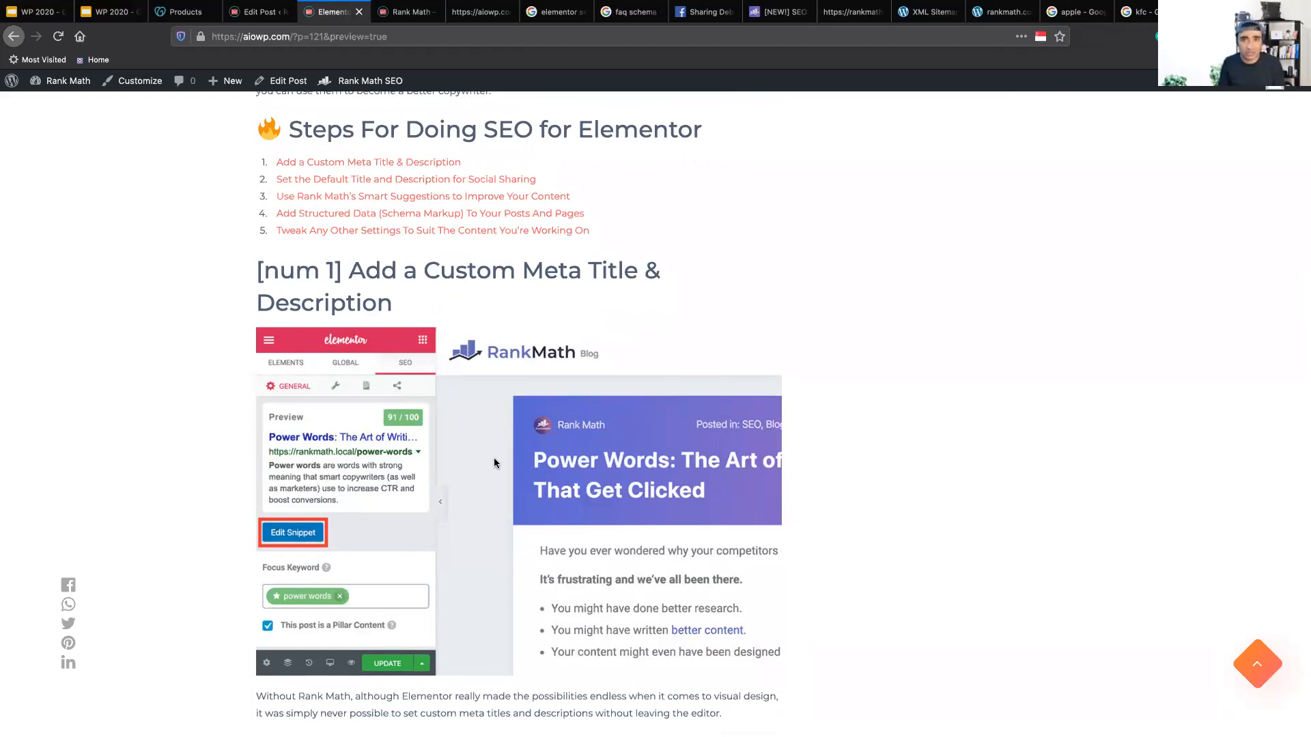
Return to the post editor and set the Rank Math focus keyword to the suggestion "elementor seo".
click(250, 12)
click(685, 411)
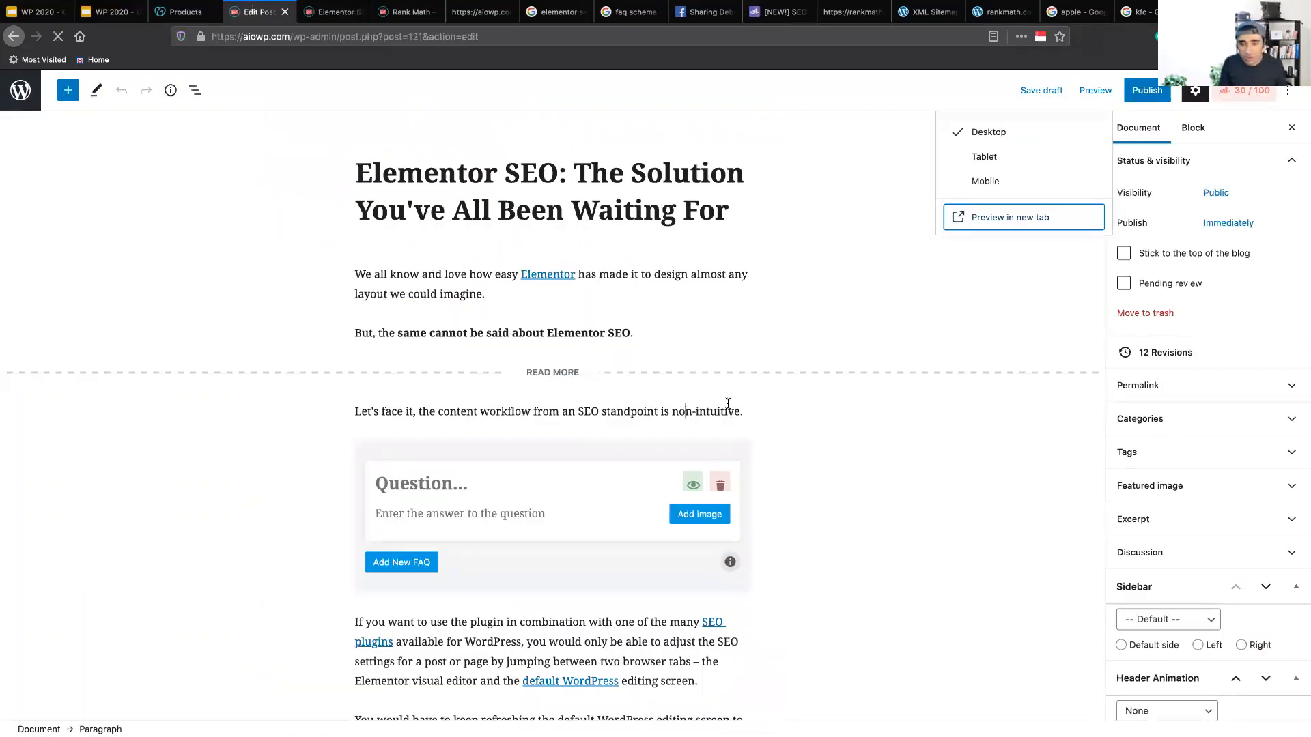
click(1246, 97)
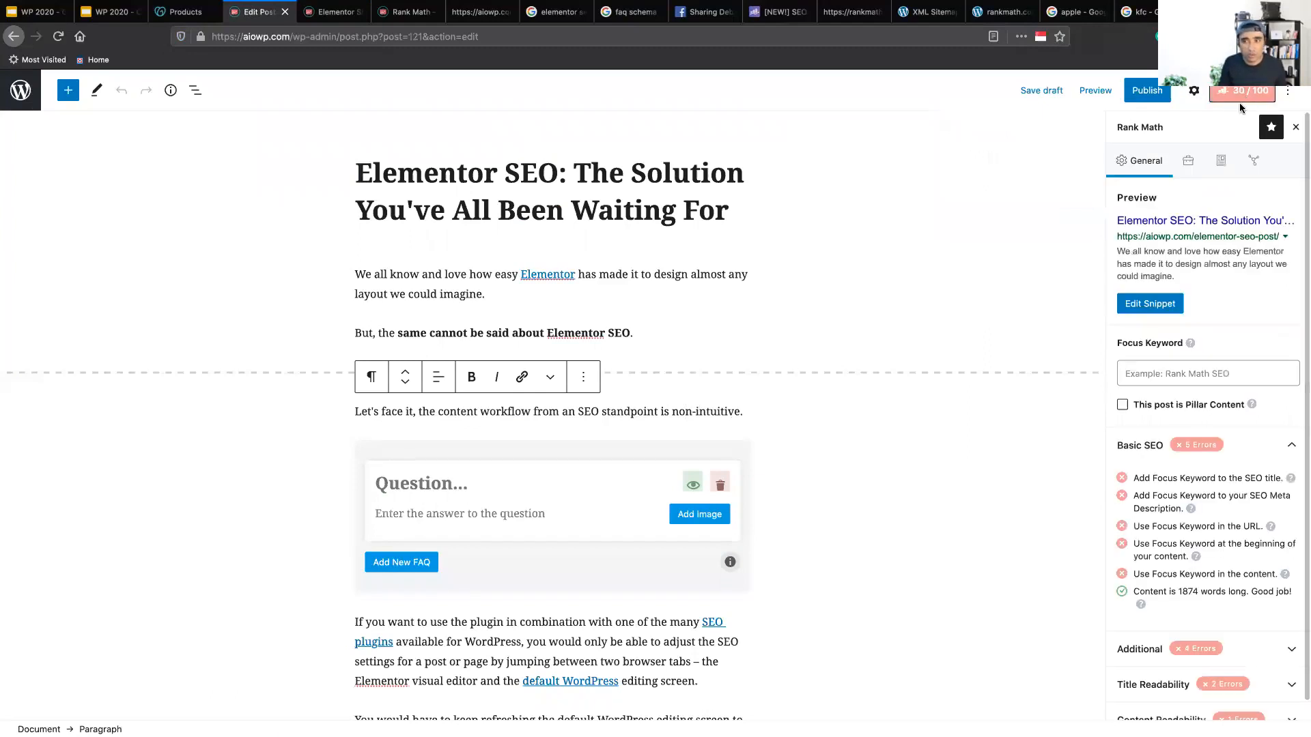
click(1206, 373)
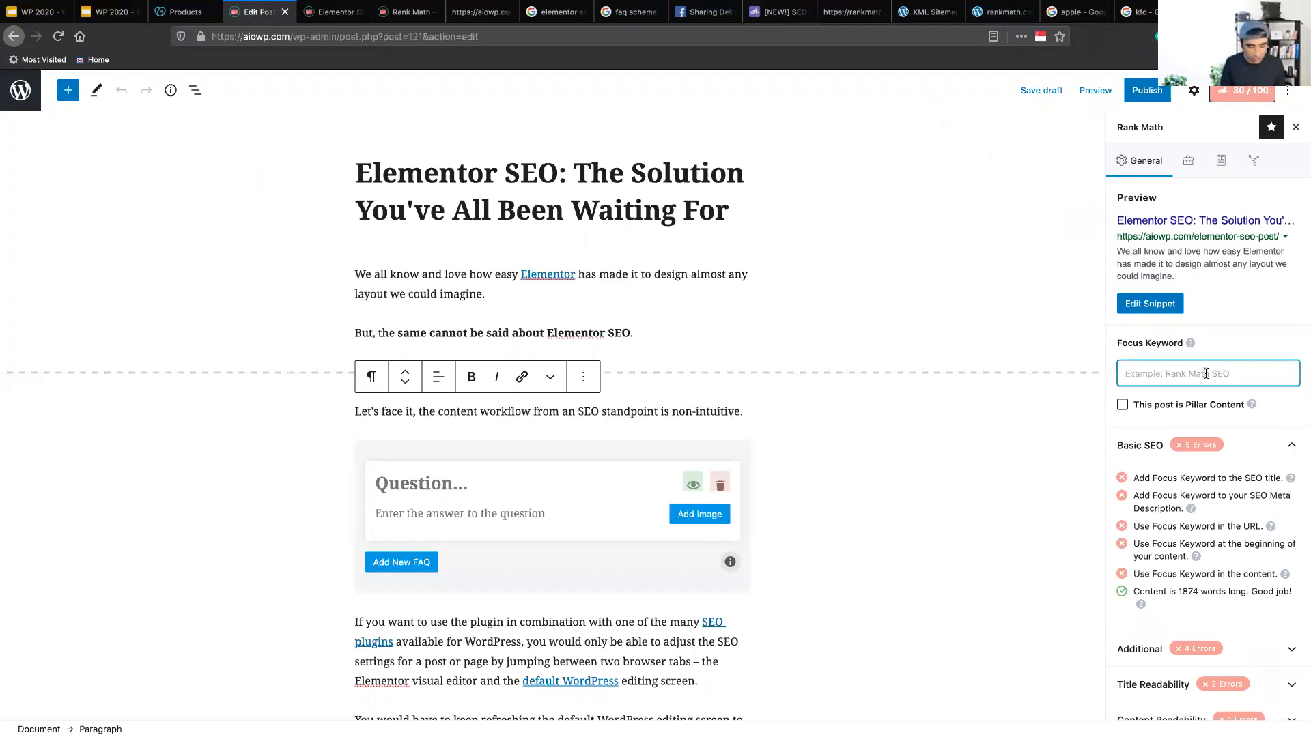
text(elemento)
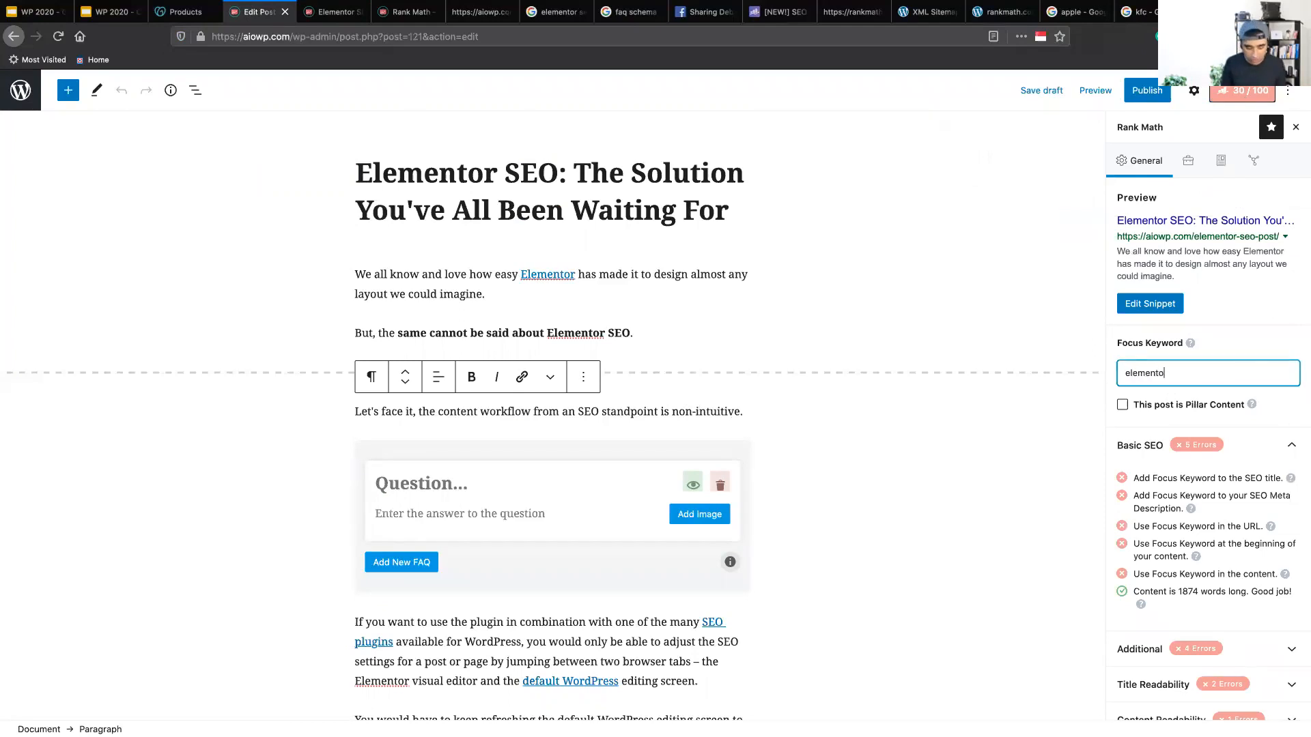
text(r seo)
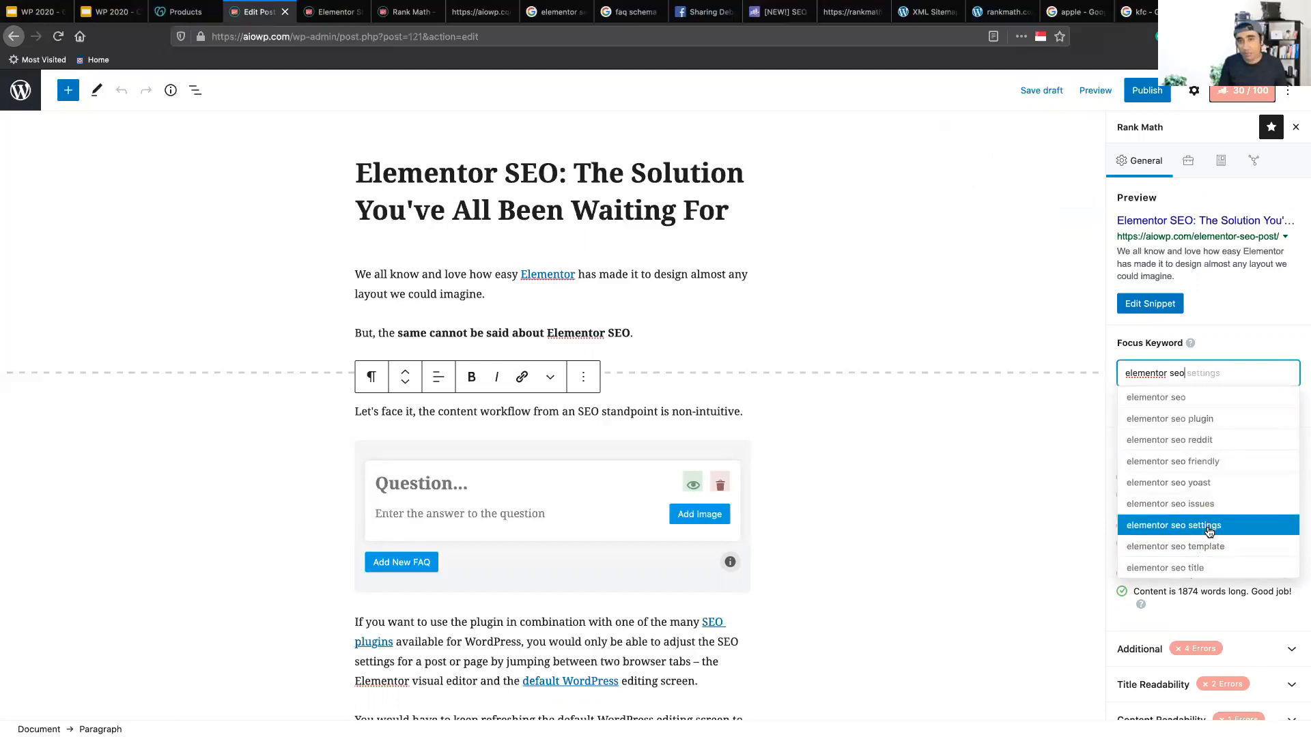
click(1194, 398)
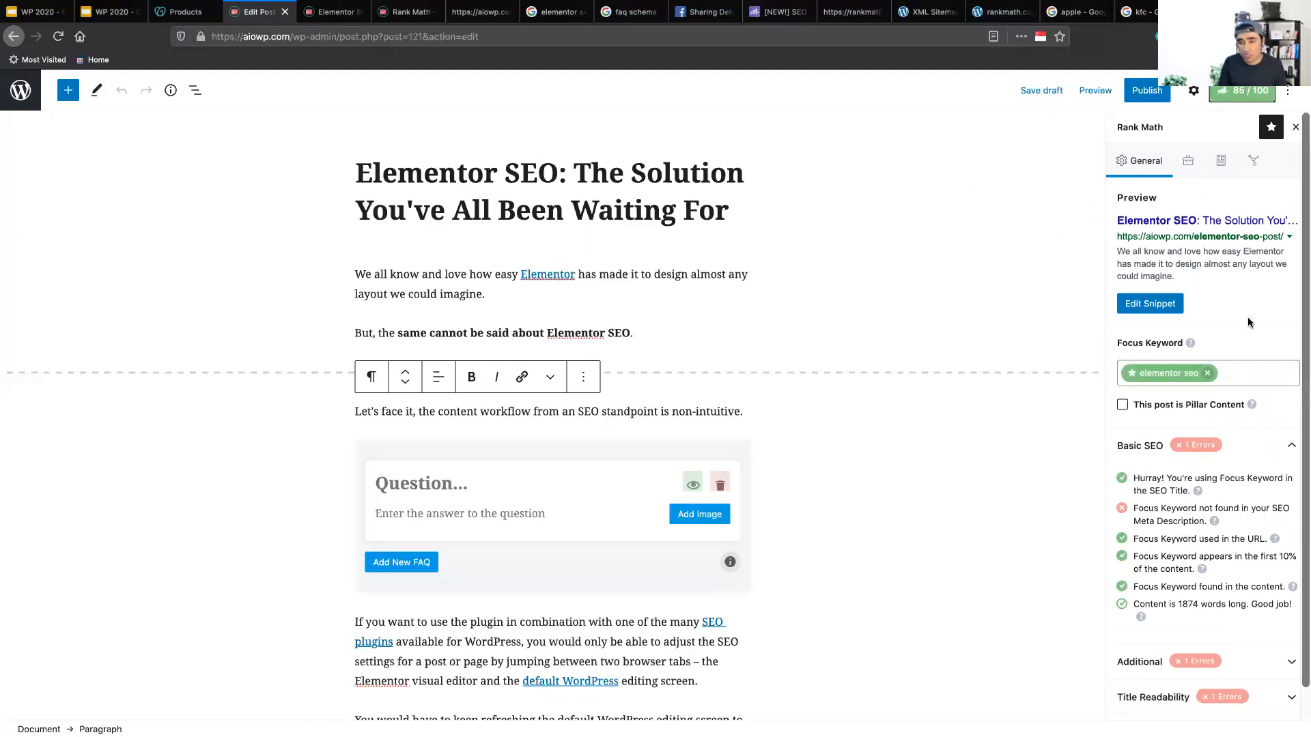
Examine the meta description check under Basic SEO, and compare it with the description in Google's "elementor seo" result.
scroll(1249, 454, down, 1)
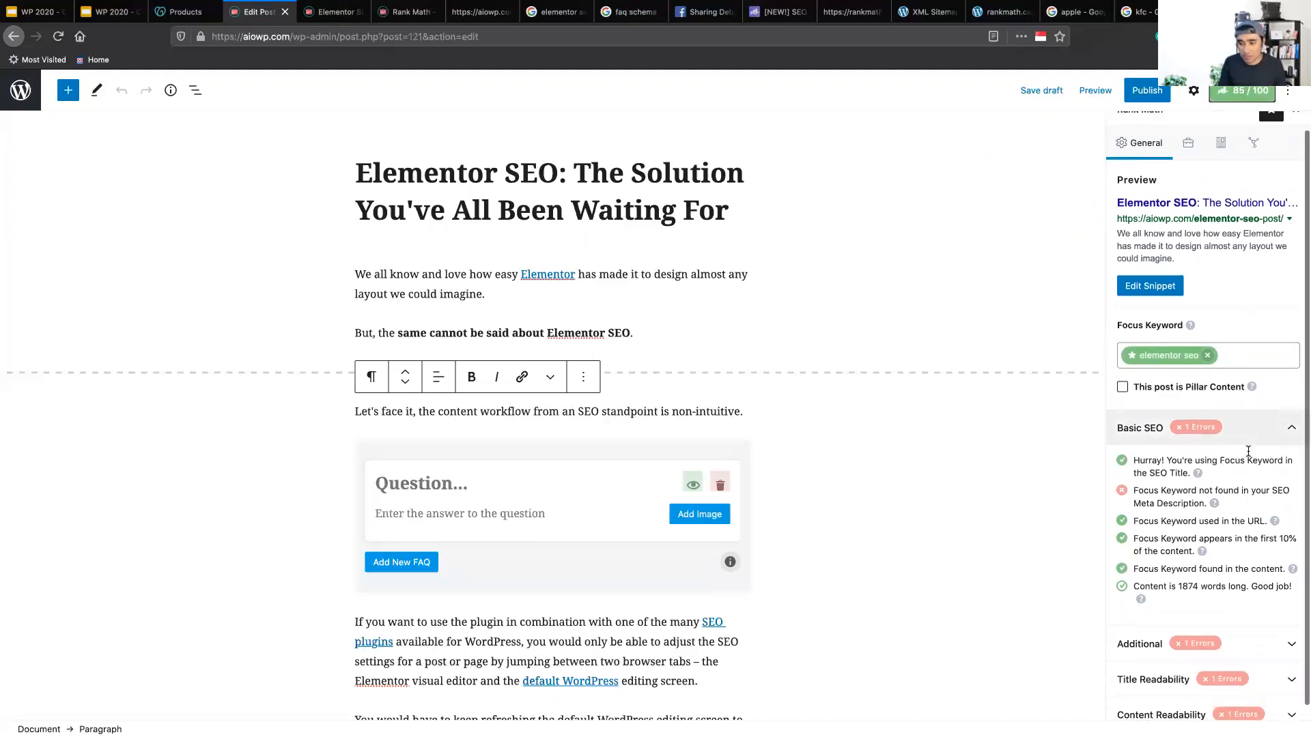
drag(1134, 486, 1198, 496)
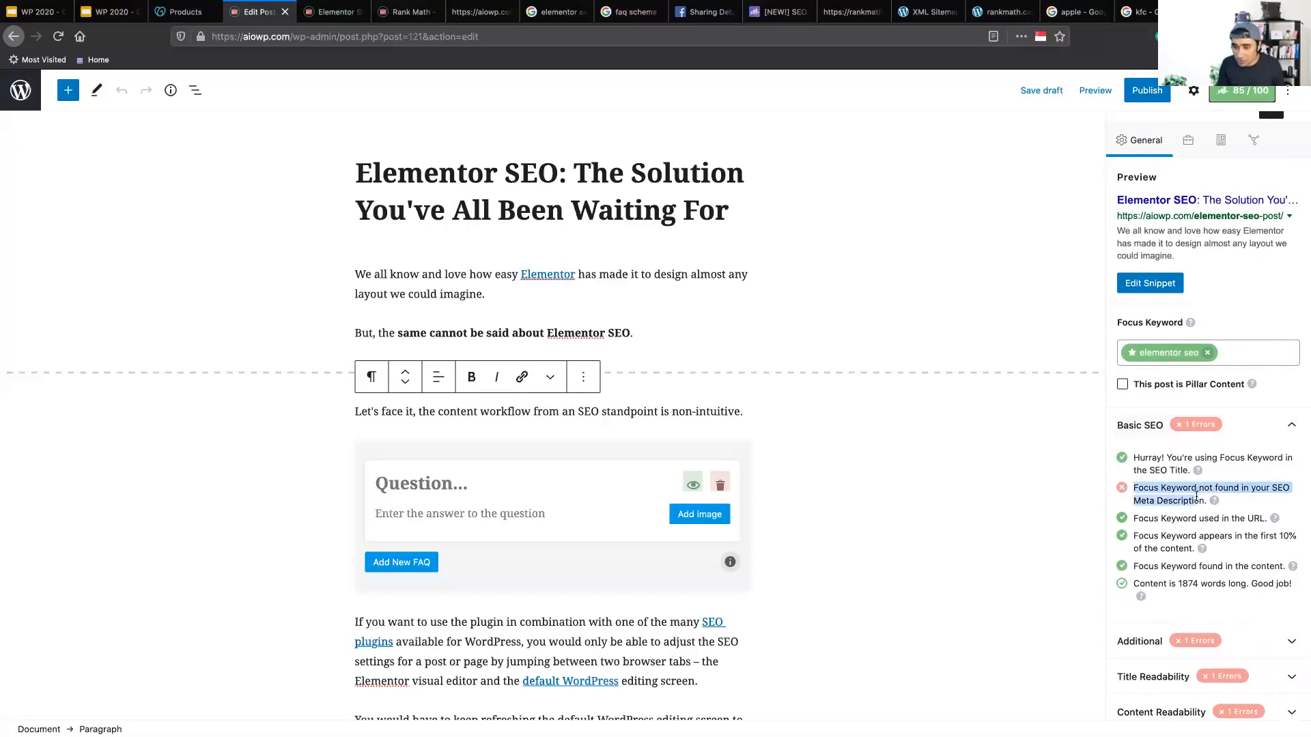
click(1197, 495)
drag(1135, 489, 1204, 500)
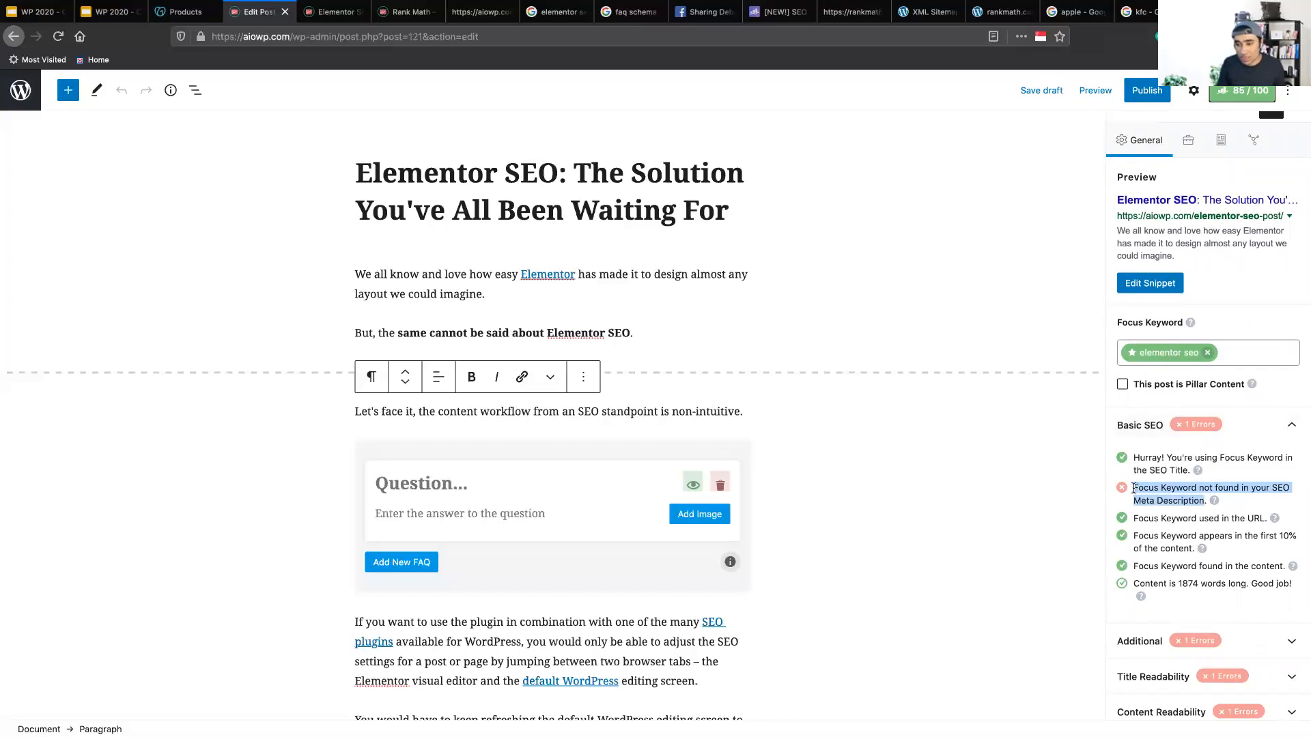
click(557, 18)
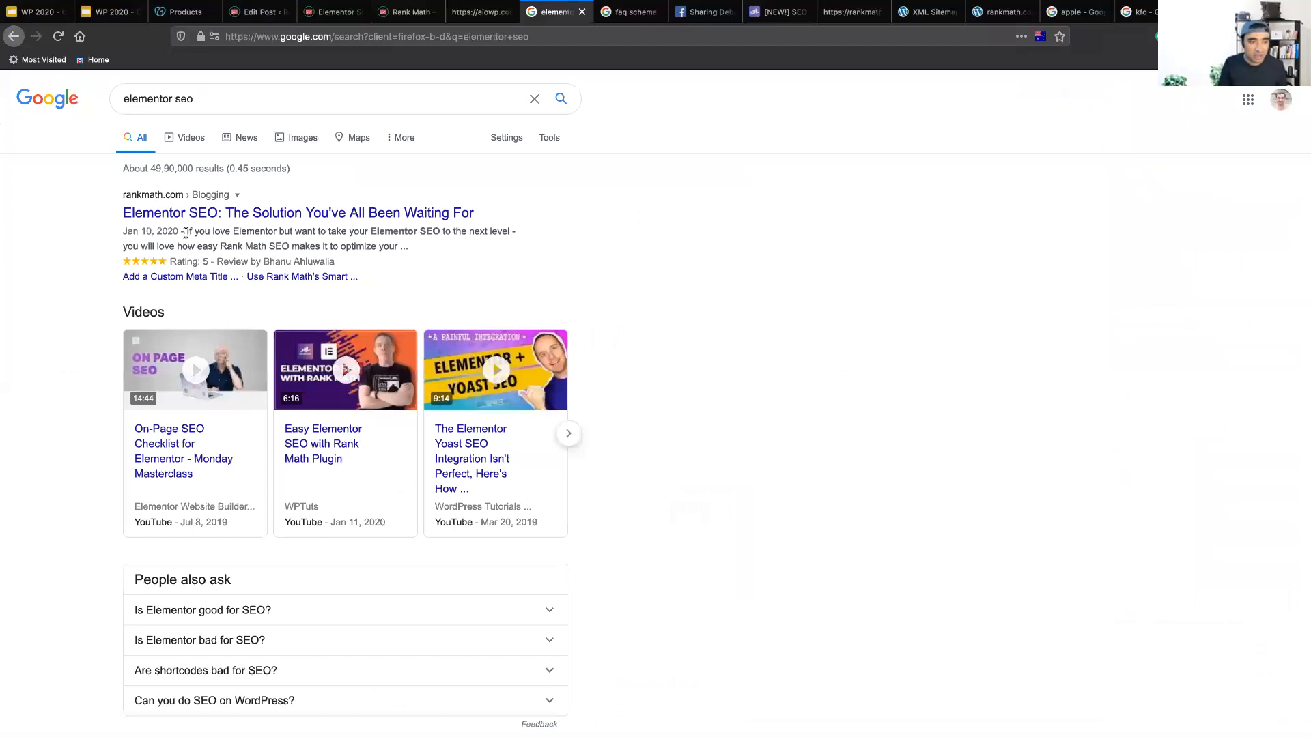
drag(187, 231, 414, 250)
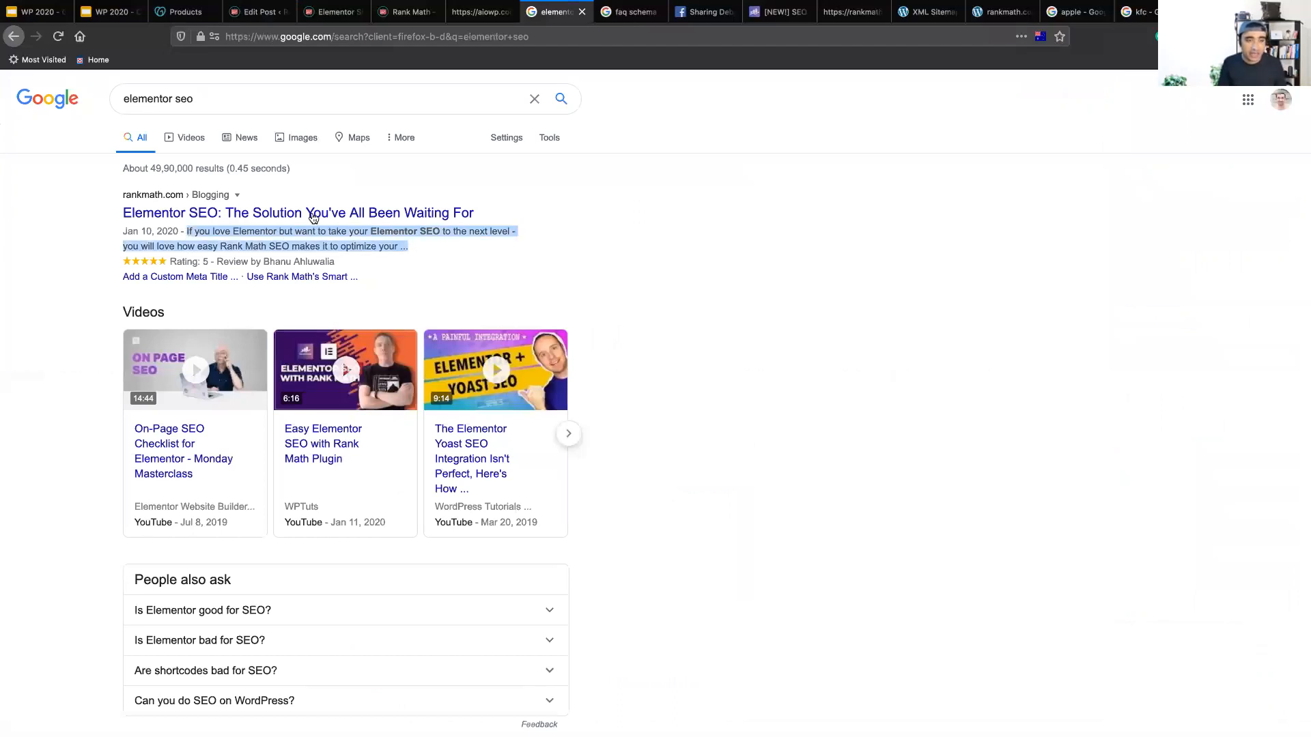
Replace the post's Rank Math snippet description with "This article is all about Elementor SEO and shows you various ways to optimize.".
click(330, 234)
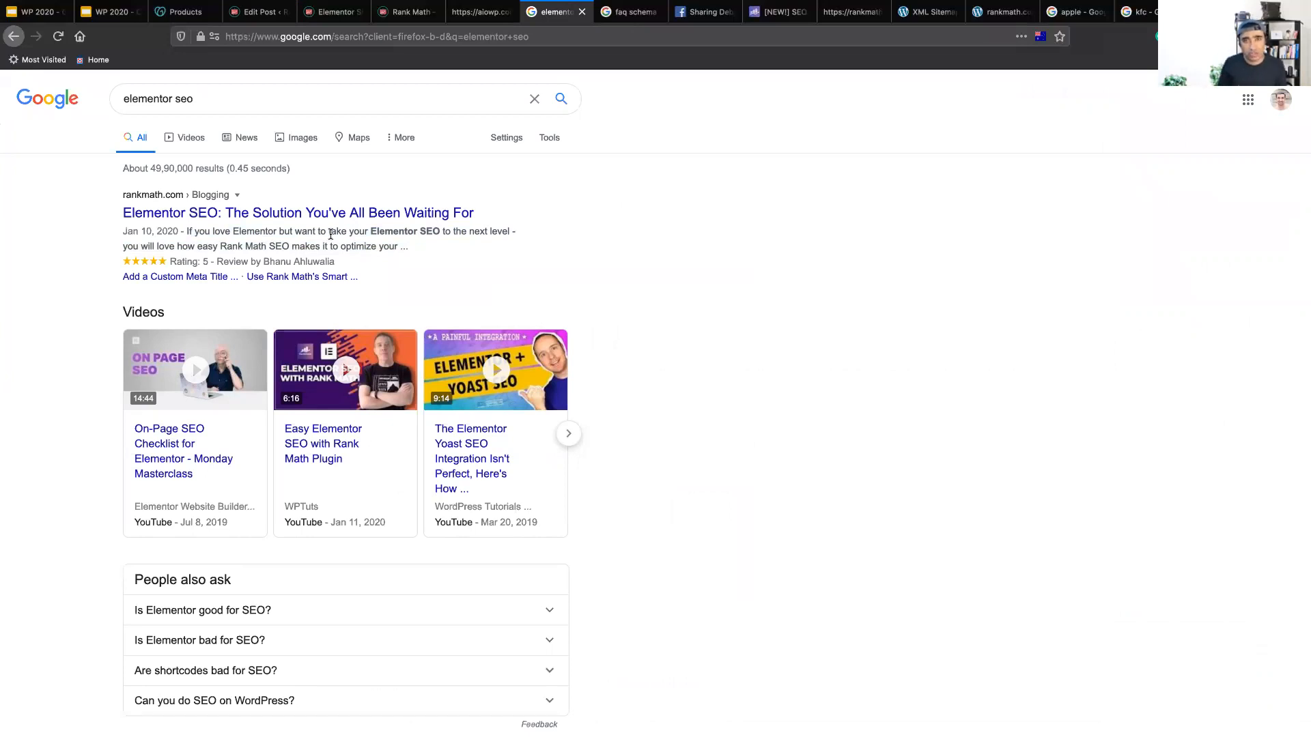
key(super+4)
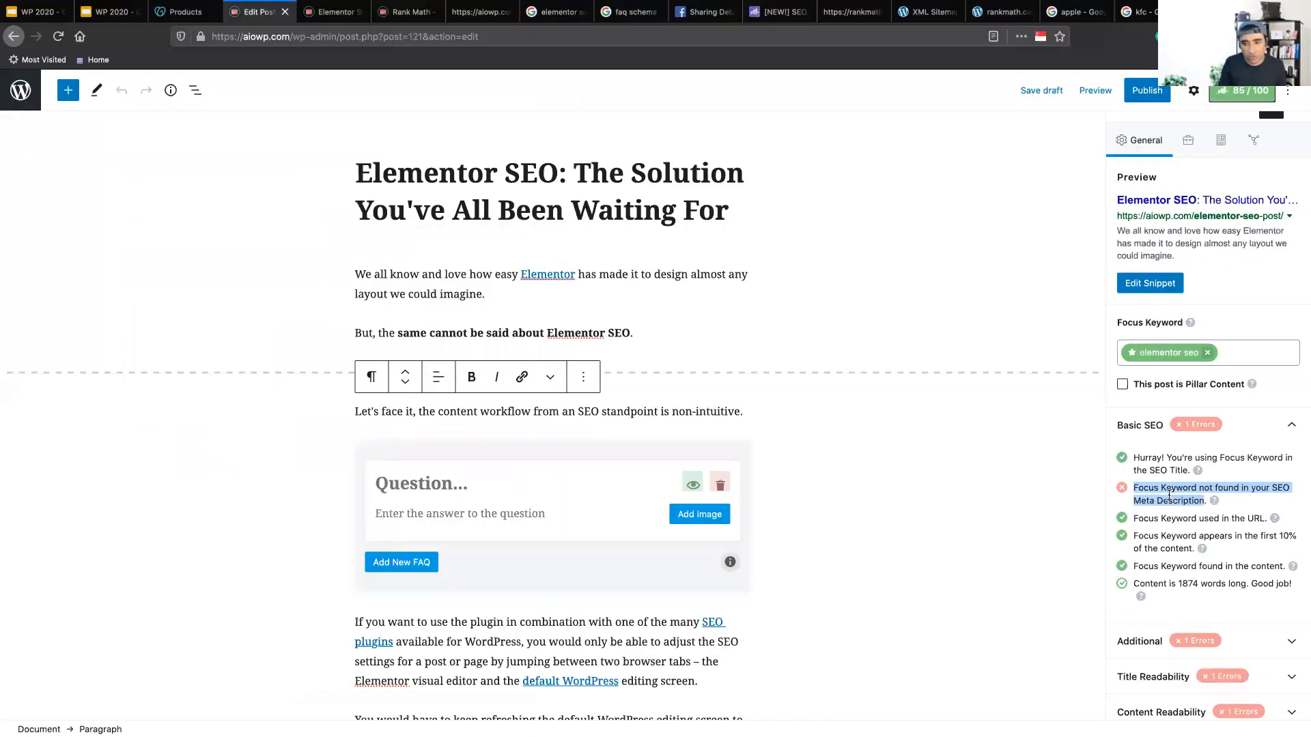
click(1182, 360)
click(1146, 287)
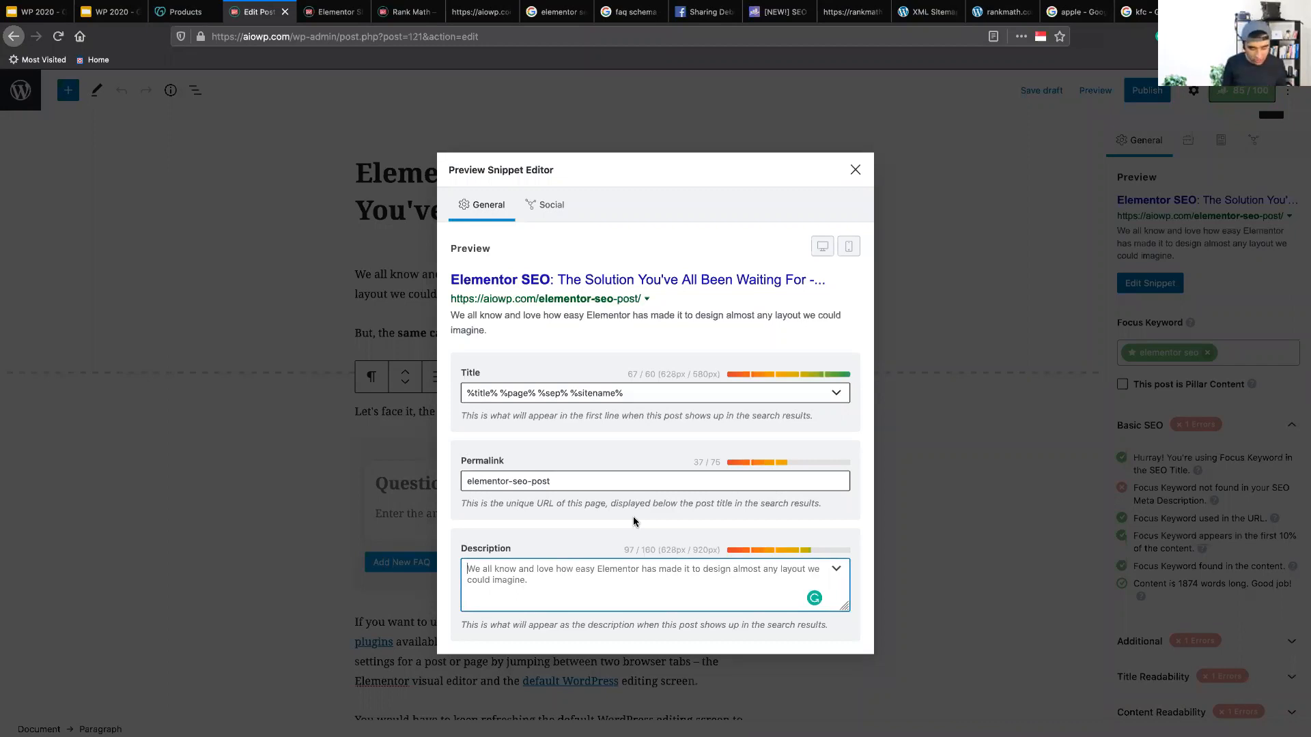
key(ctrl+a)
key(BackSpace)
text(This article i)
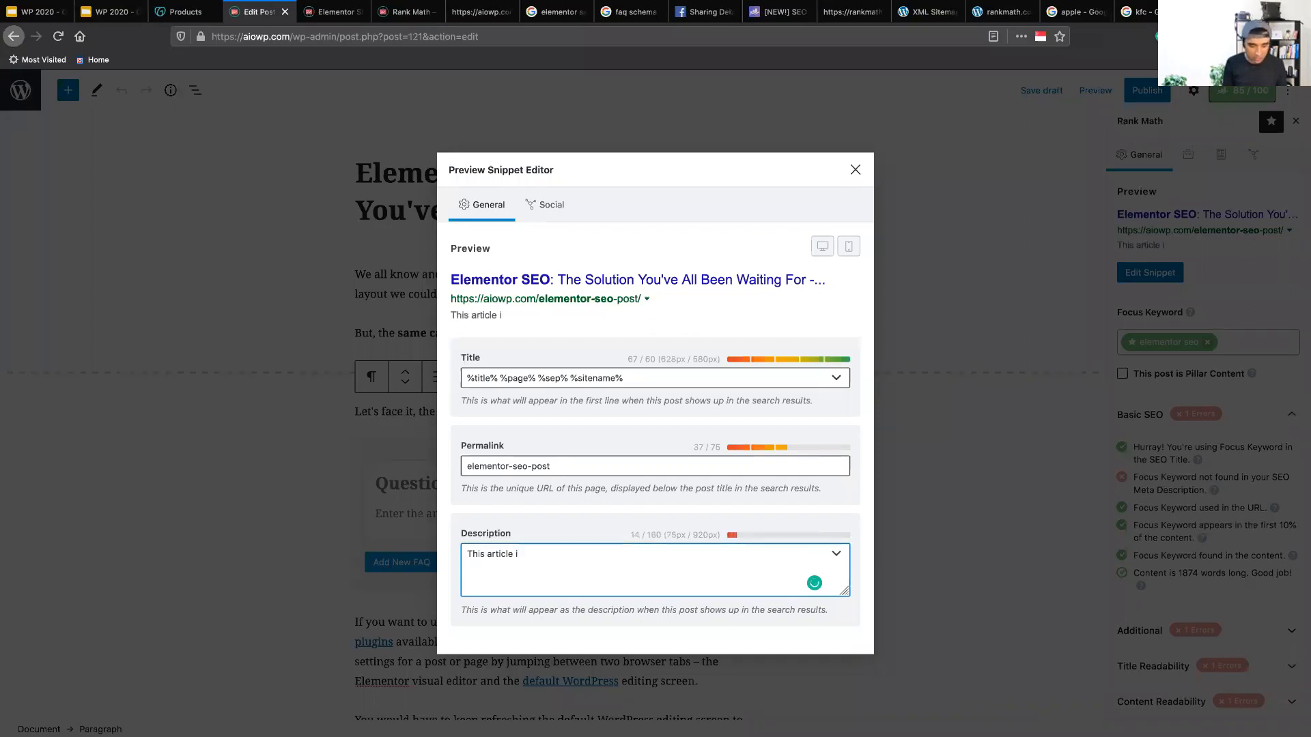
text(s all ab)
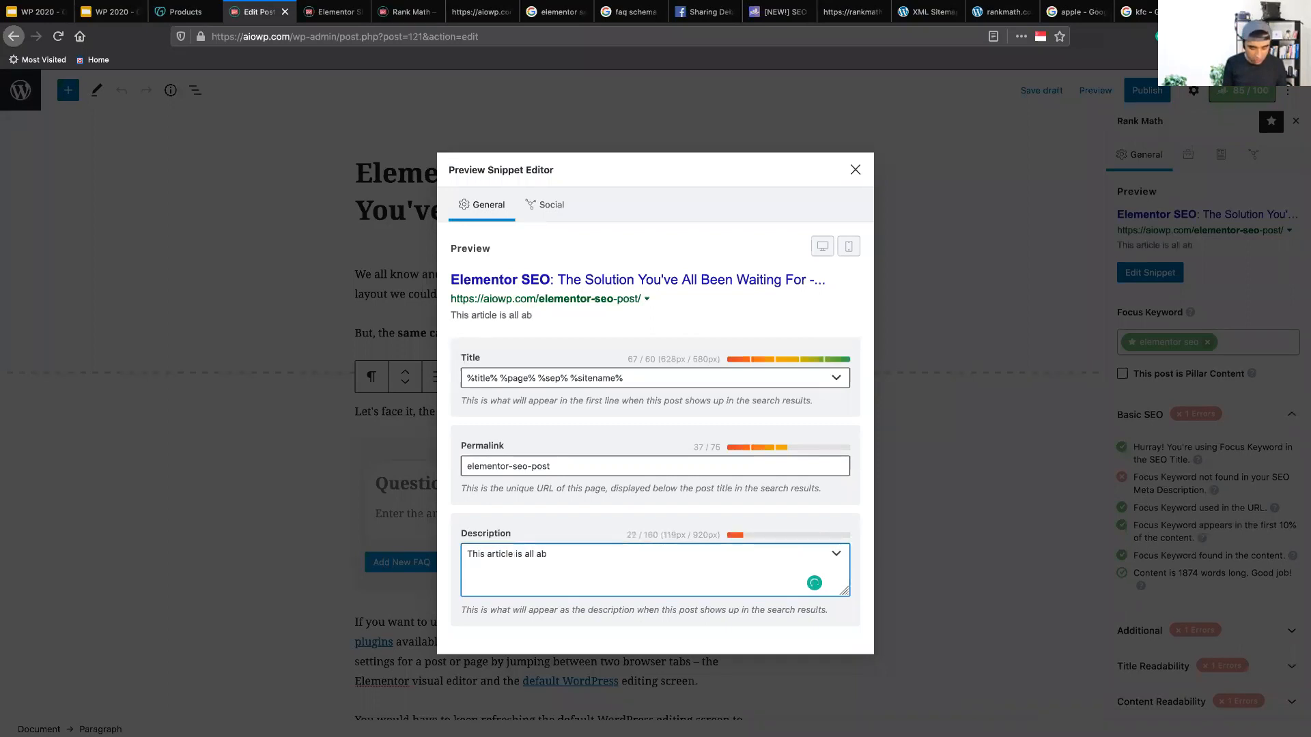
text(out Elementor SEO)
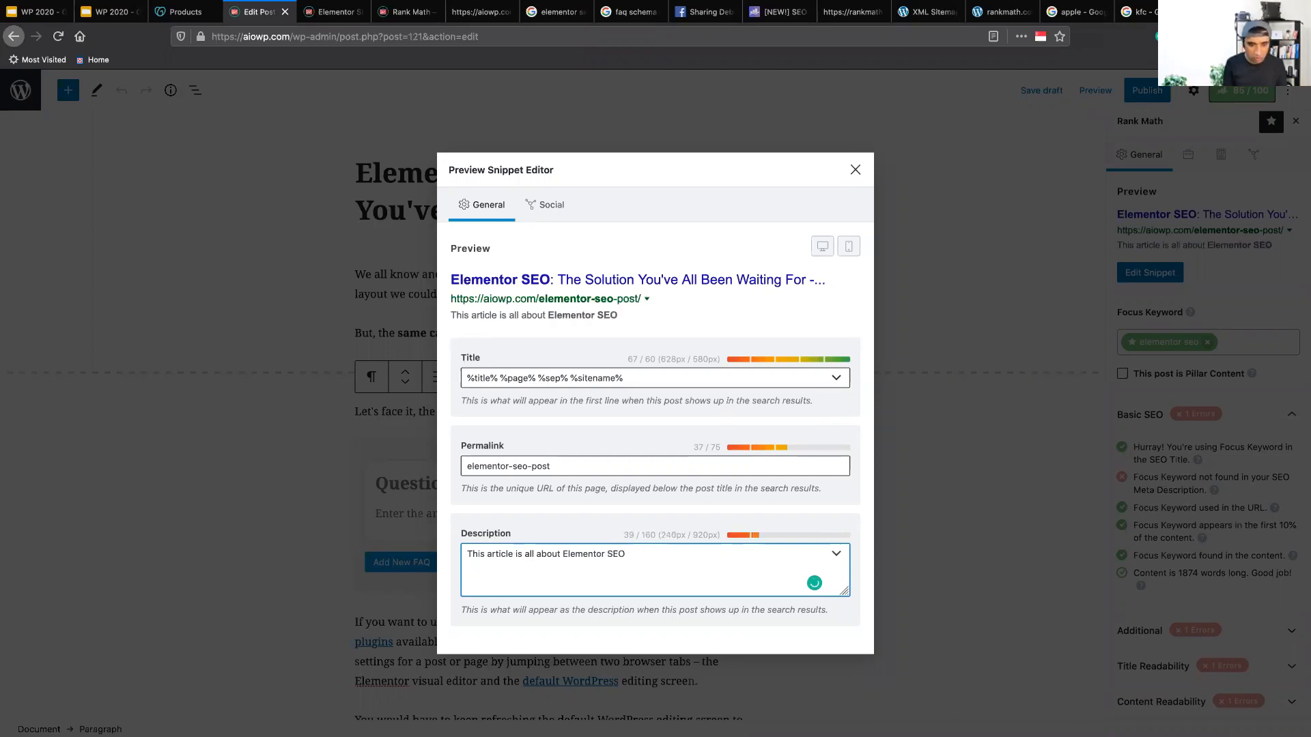
text( and shows you )
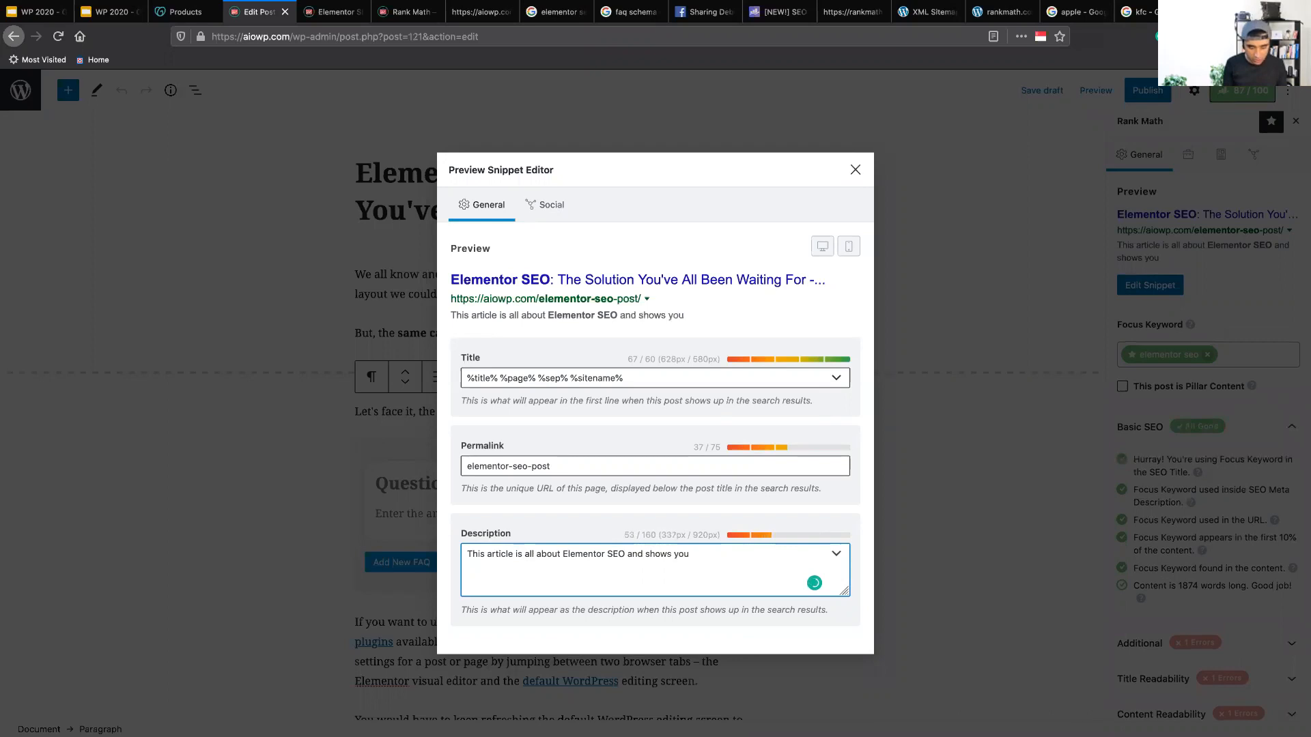
text(various wa)
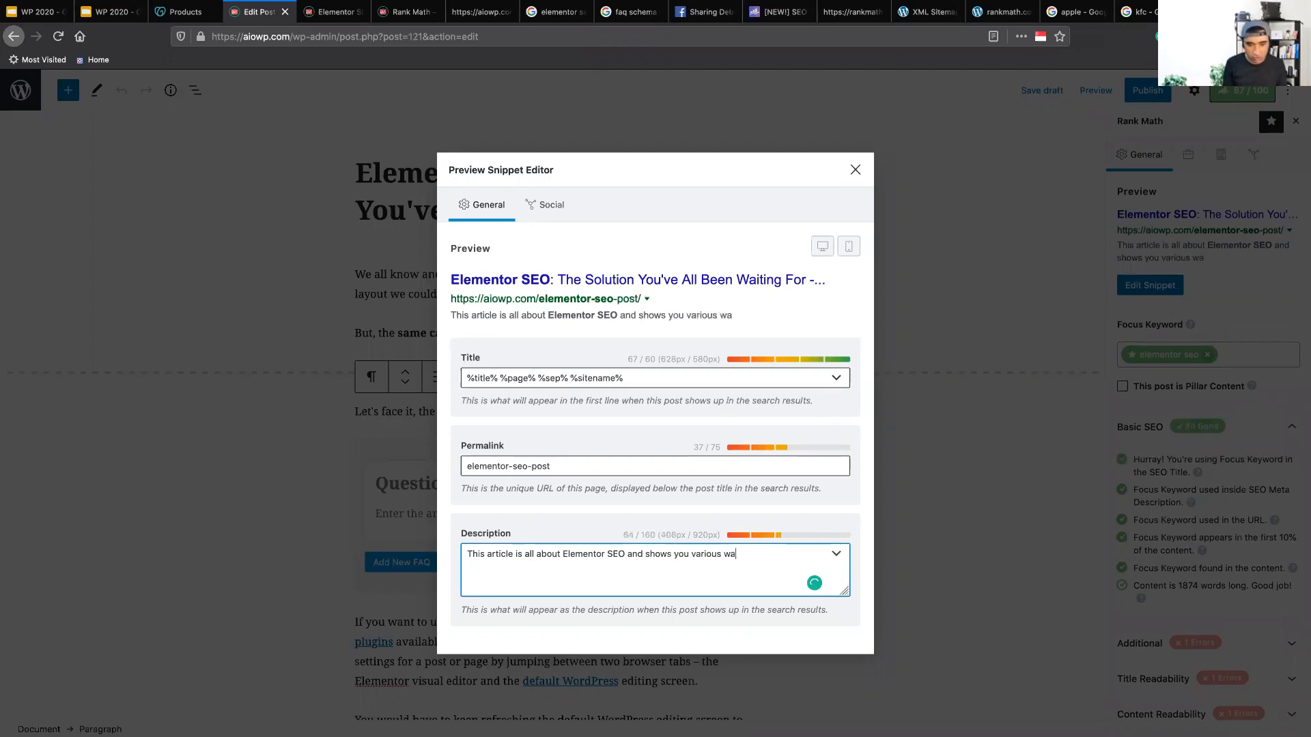
text(ys to optimize.)
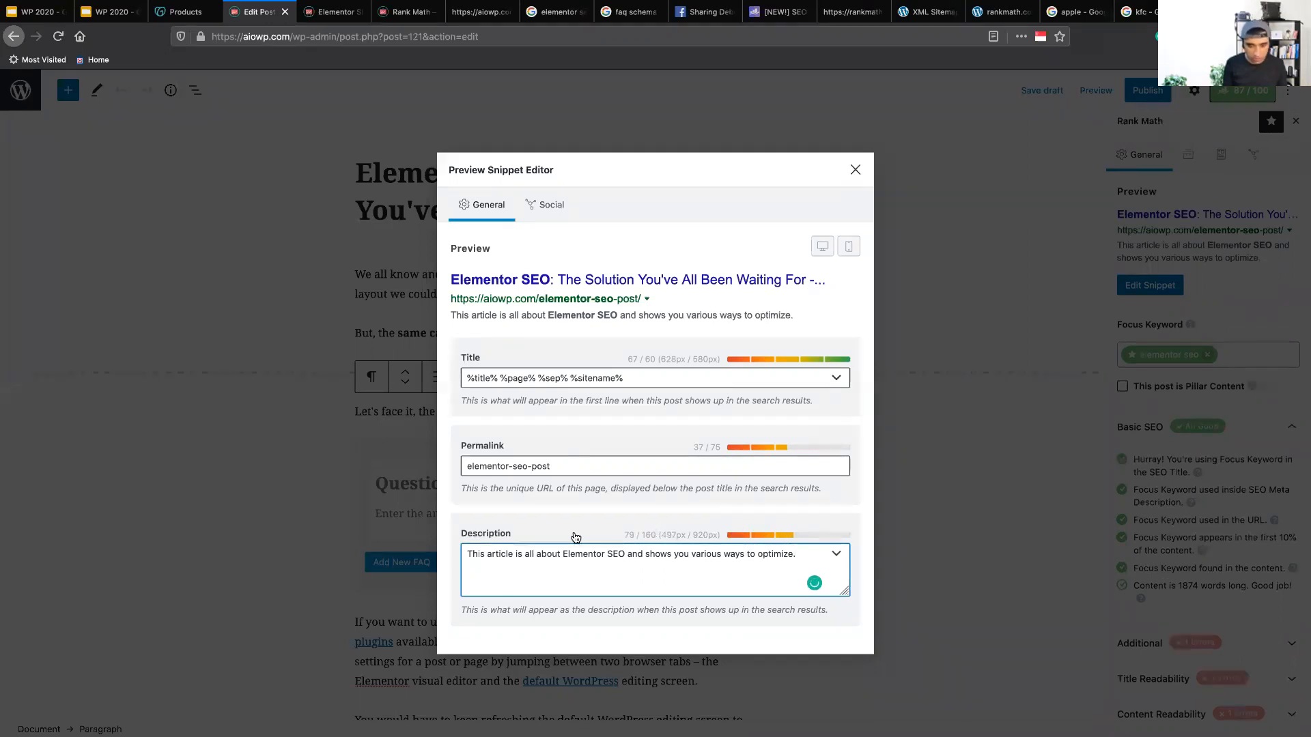
Check the description's character count and examine the description of the rankmath.com result on the Google "elementor seo" results page.
drag(624, 533, 655, 534)
click(655, 535)
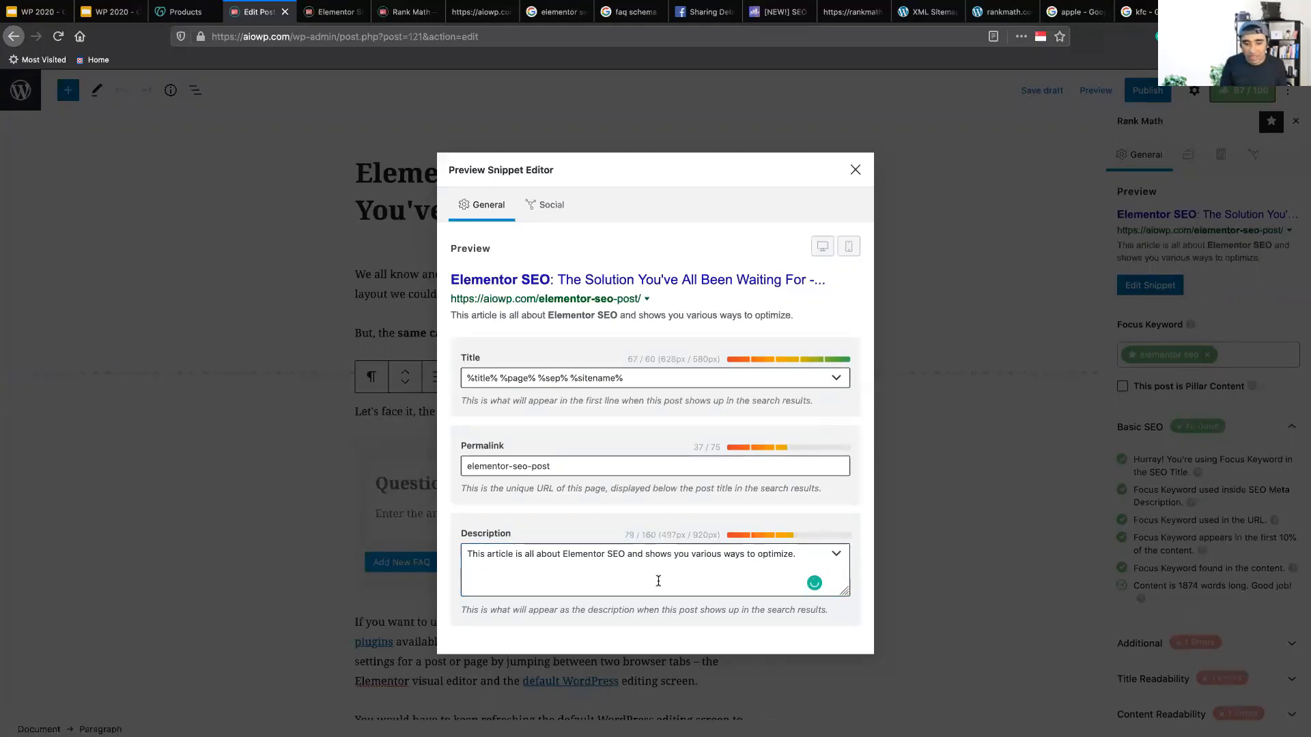
key(ctrl+Tab)
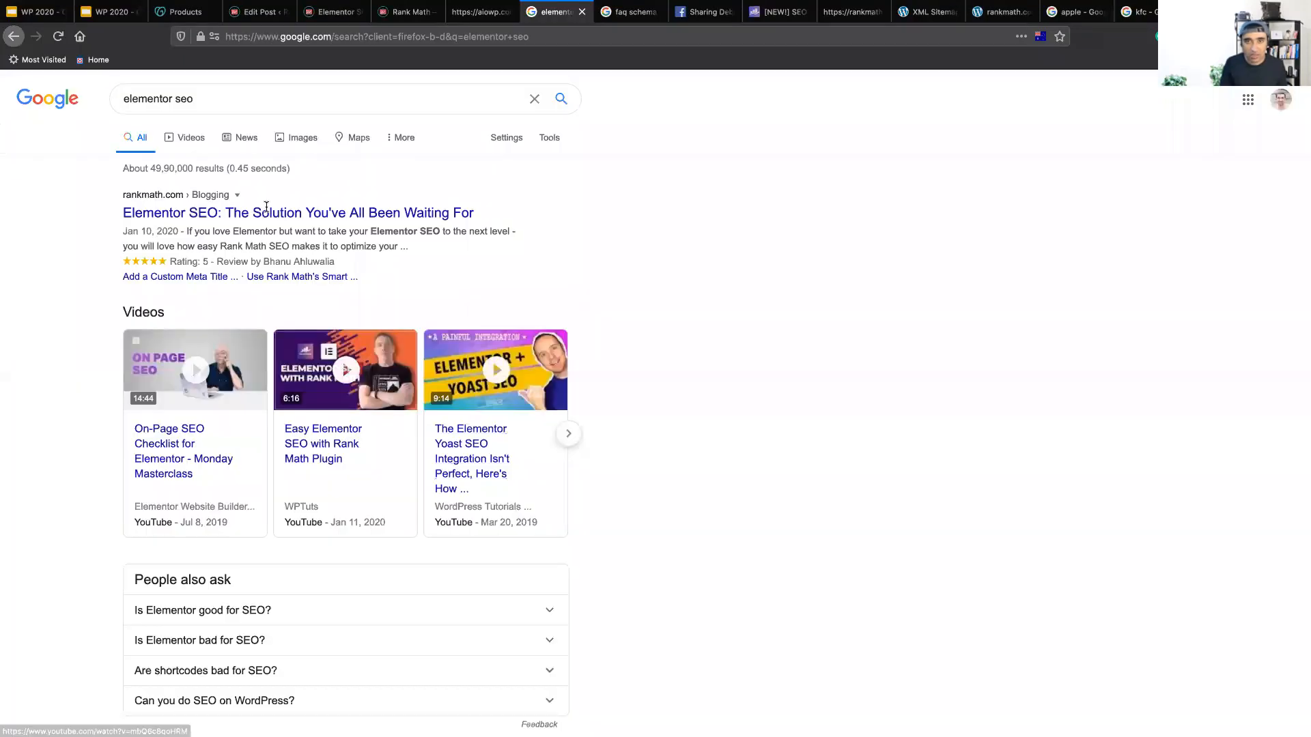
drag(121, 229, 422, 247)
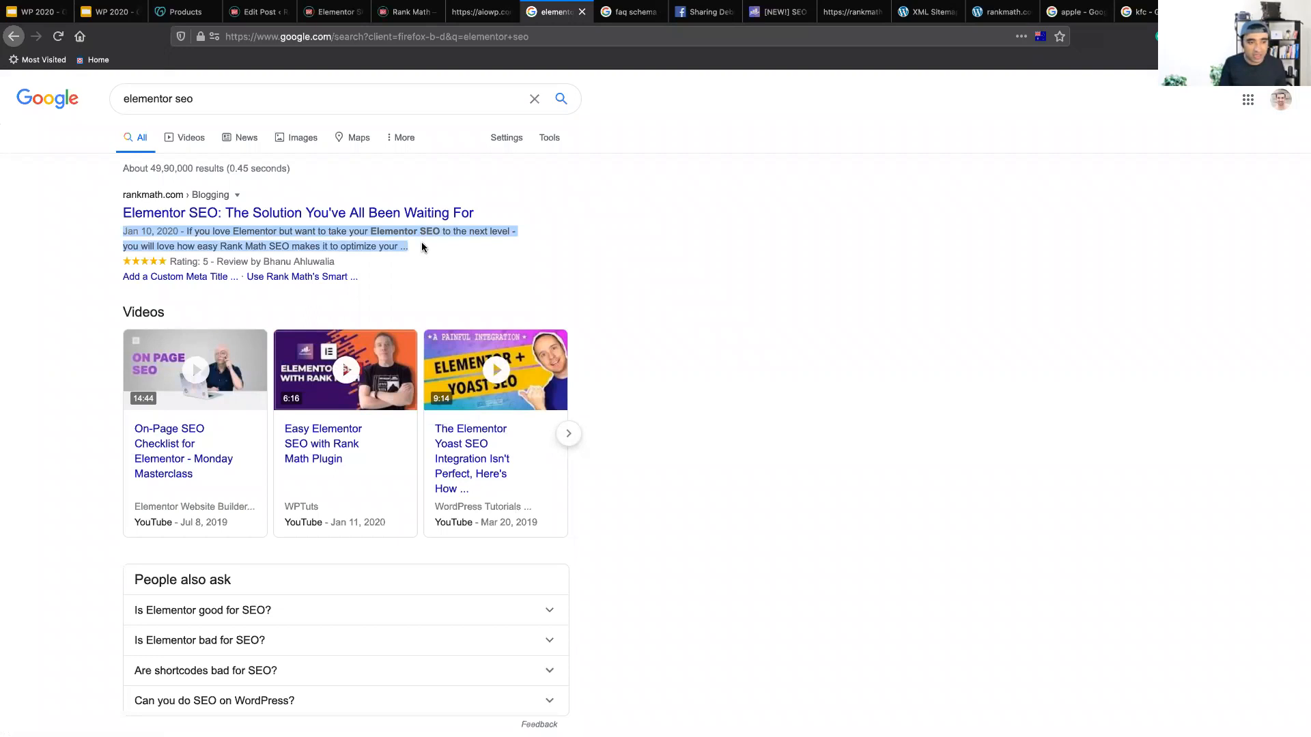
click(422, 247)
click(260, 11)
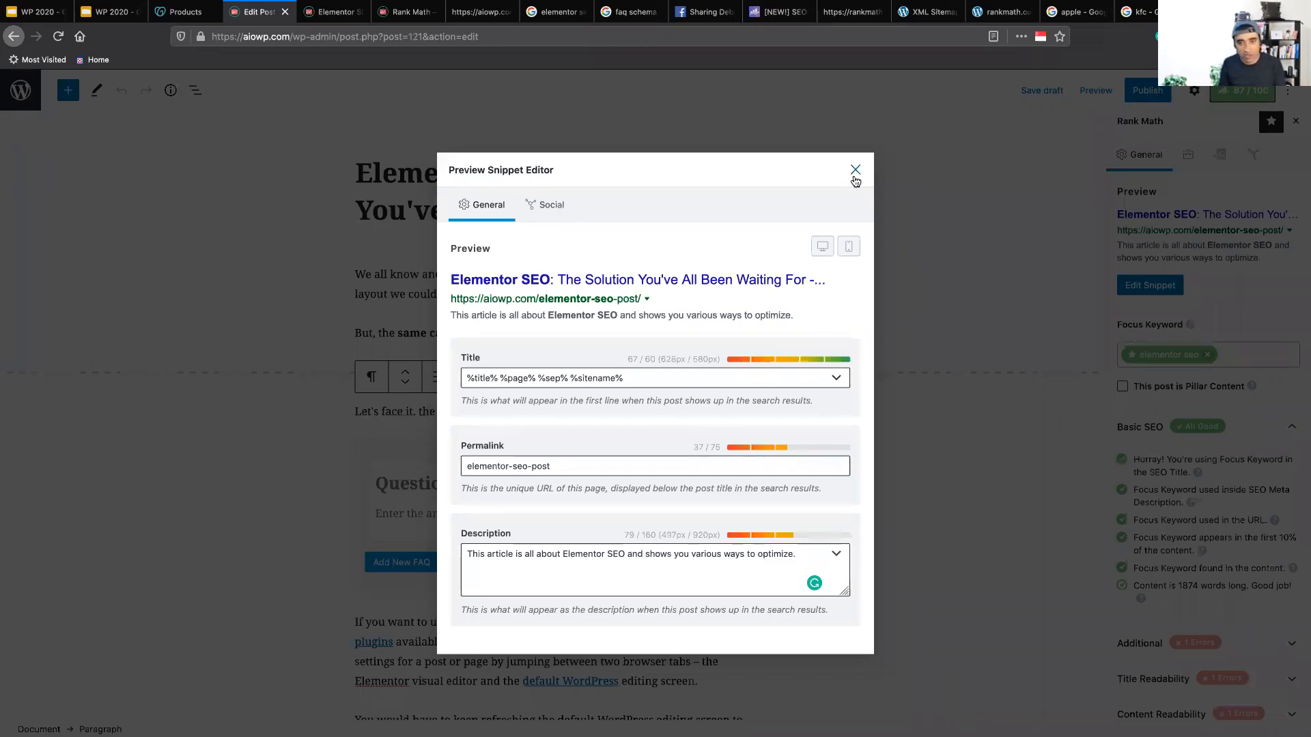
Preview the search snippet in the desktop and mobile views and close the snippet editor.
click(822, 247)
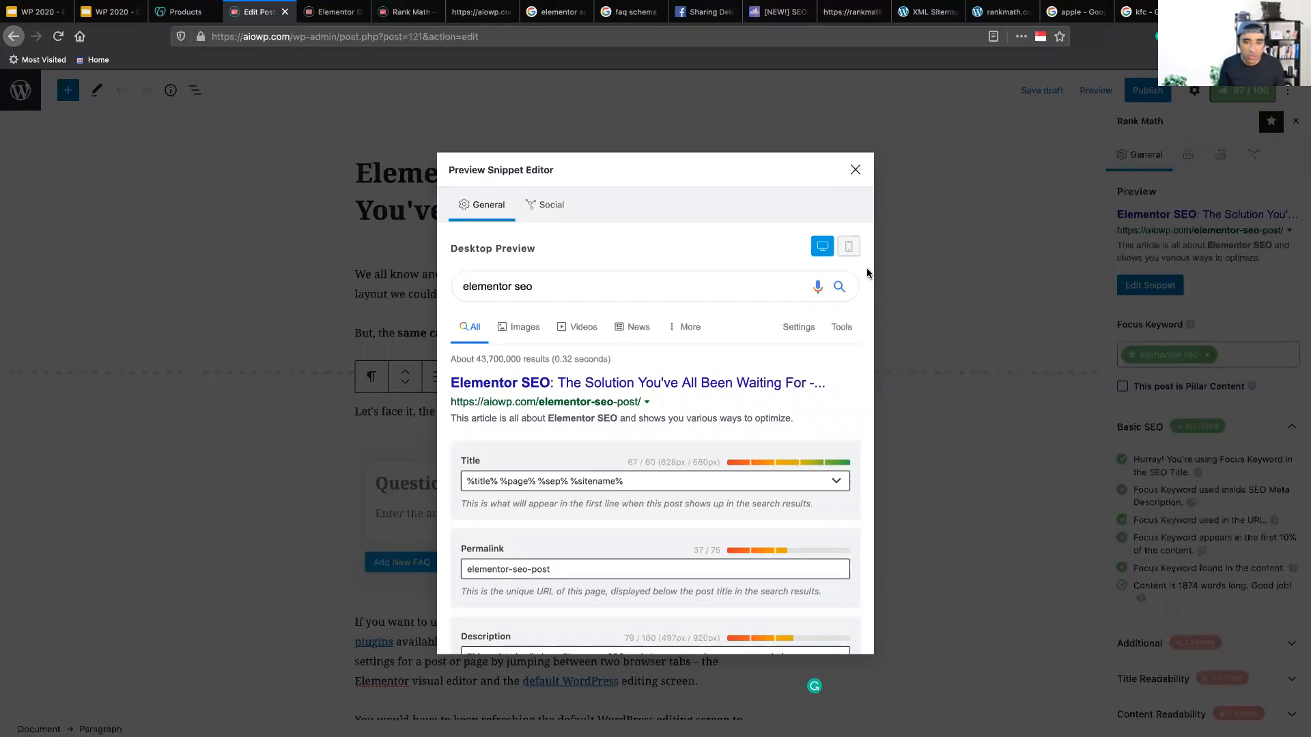
click(850, 250)
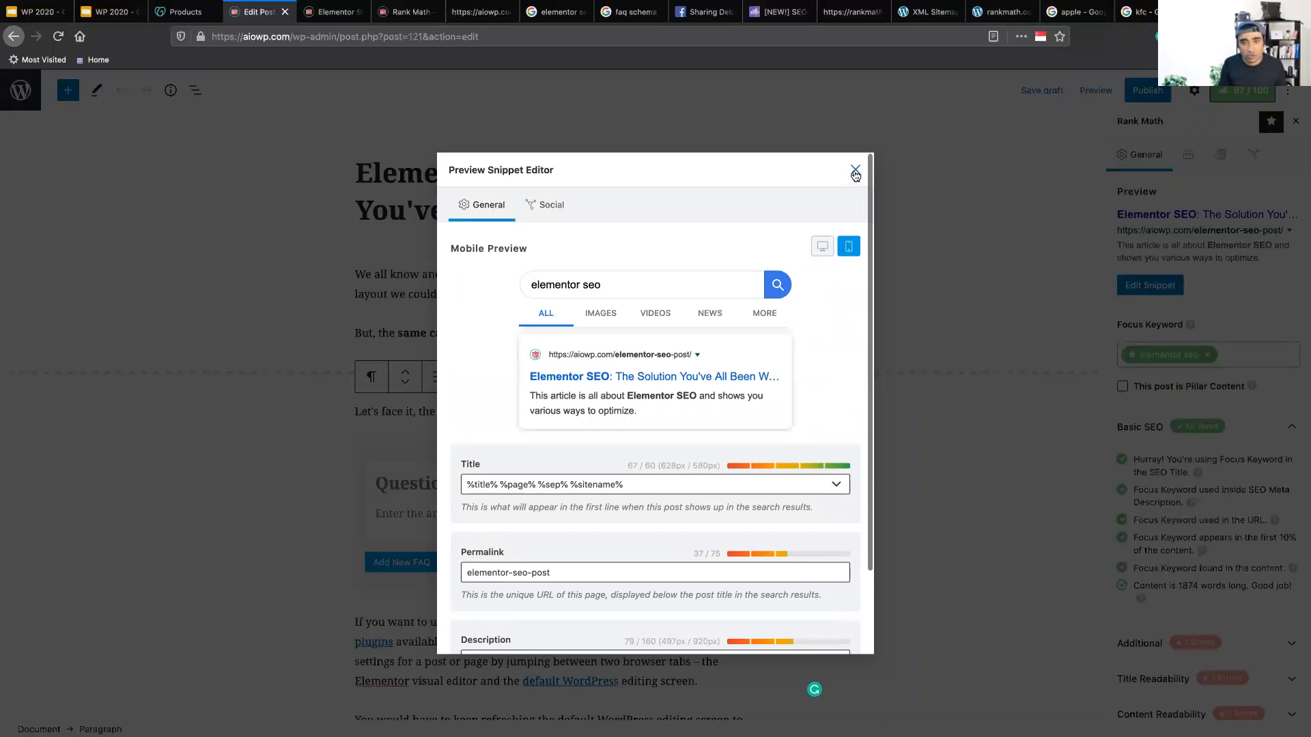
click(1266, 490)
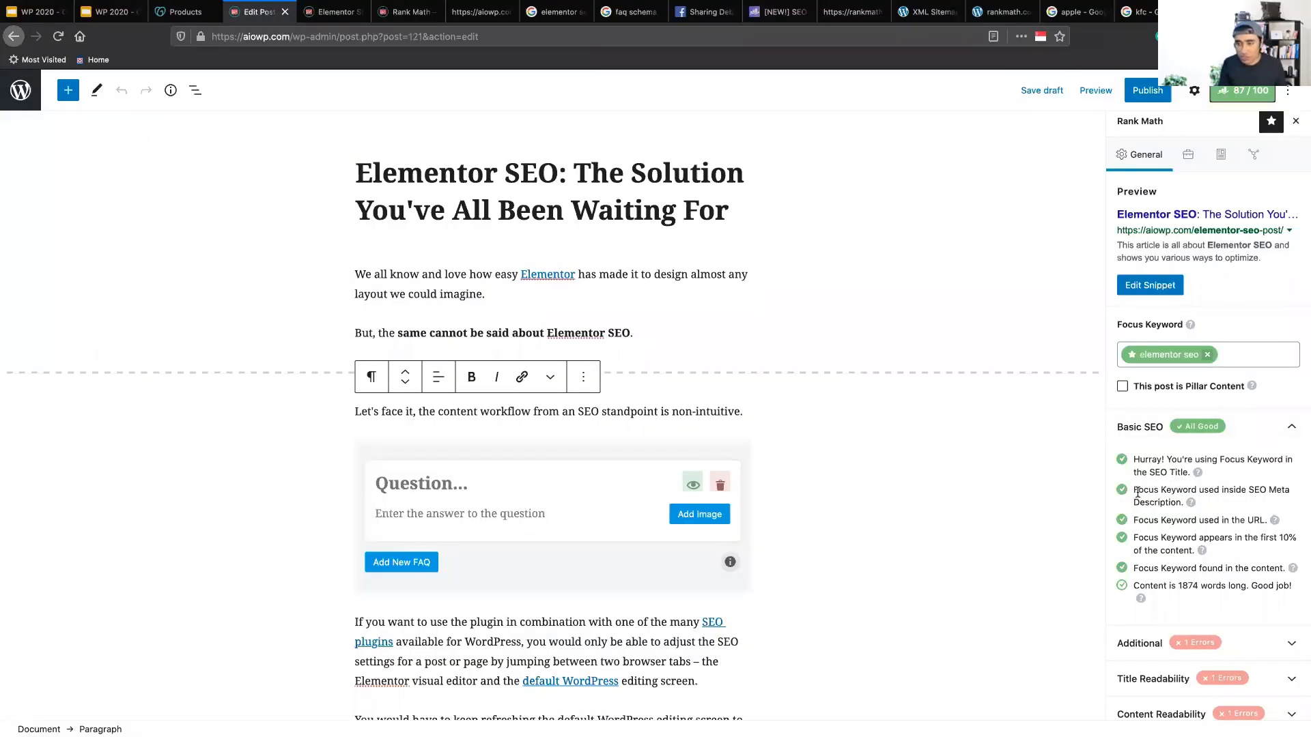
Review the Basic SEO check on the focus keyword in the meta description, and the Additional checks including DoFollow external links.
drag(1135, 489, 1173, 508)
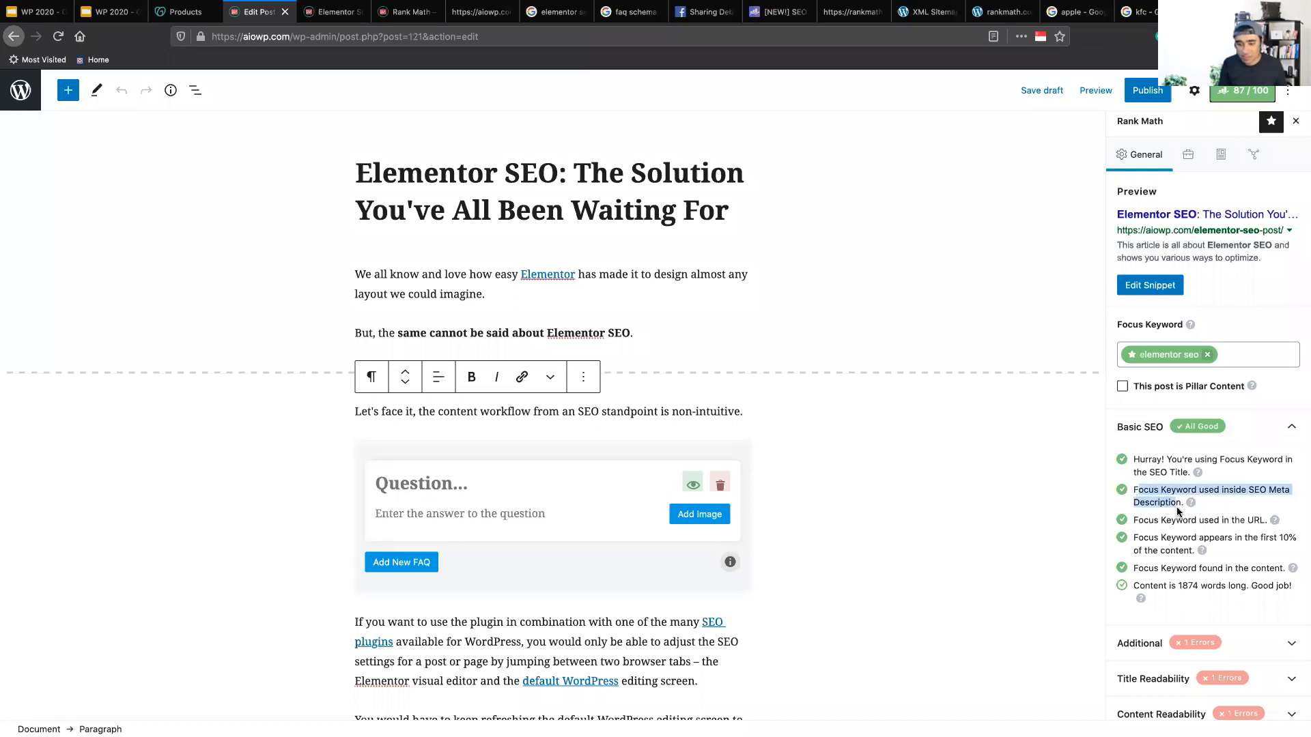
click(1175, 503)
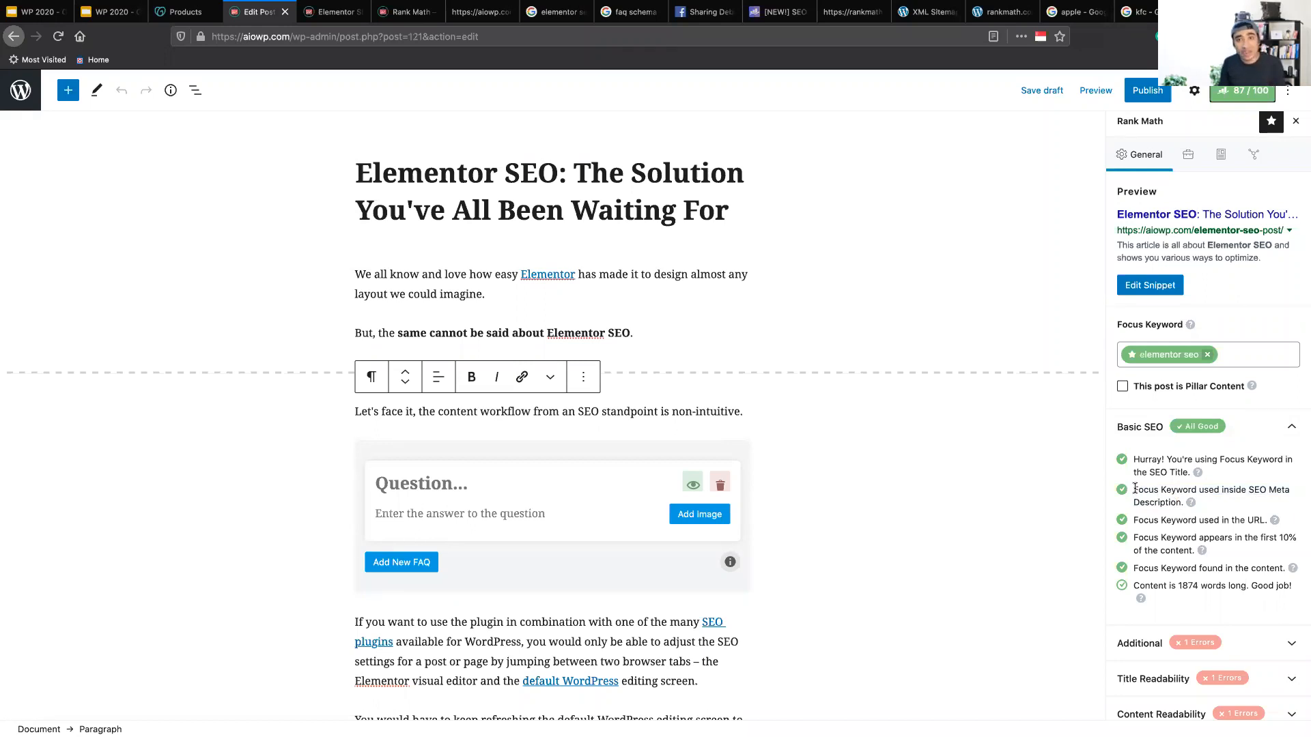
drag(1134, 489, 1182, 503)
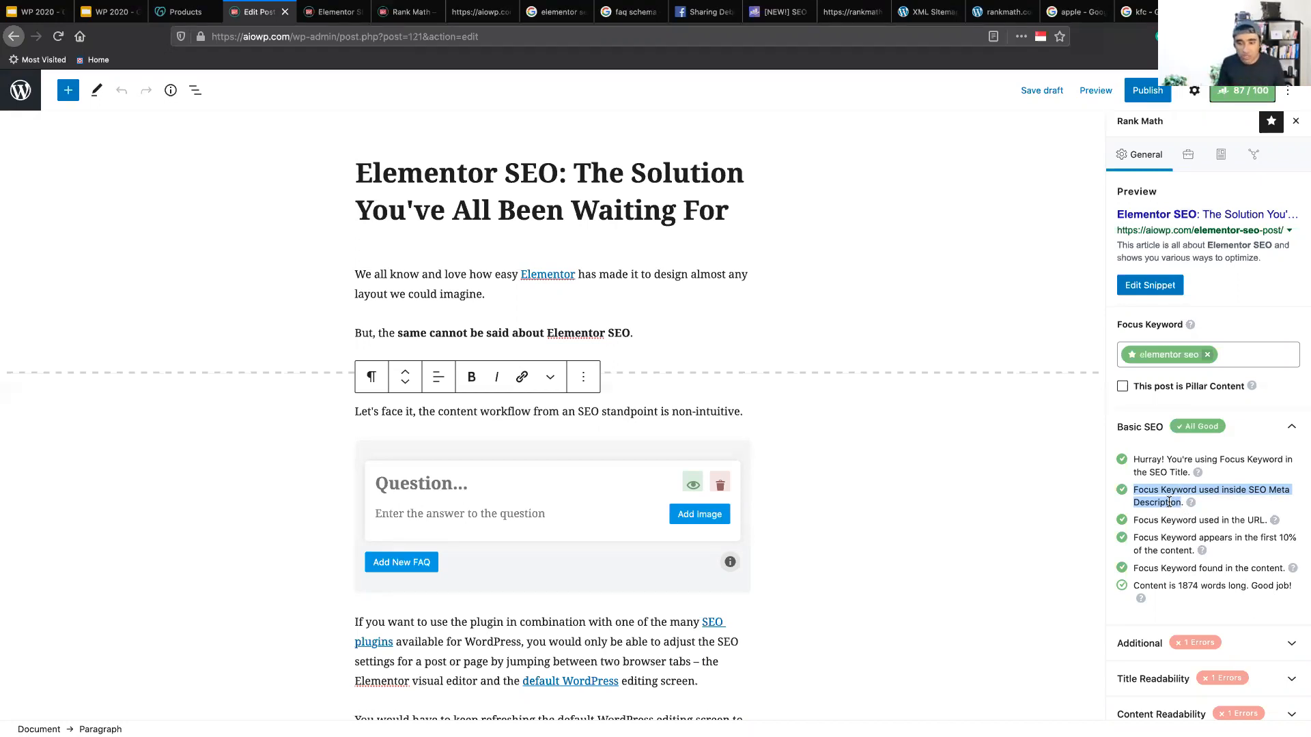
scroll(1192, 538, down, 1)
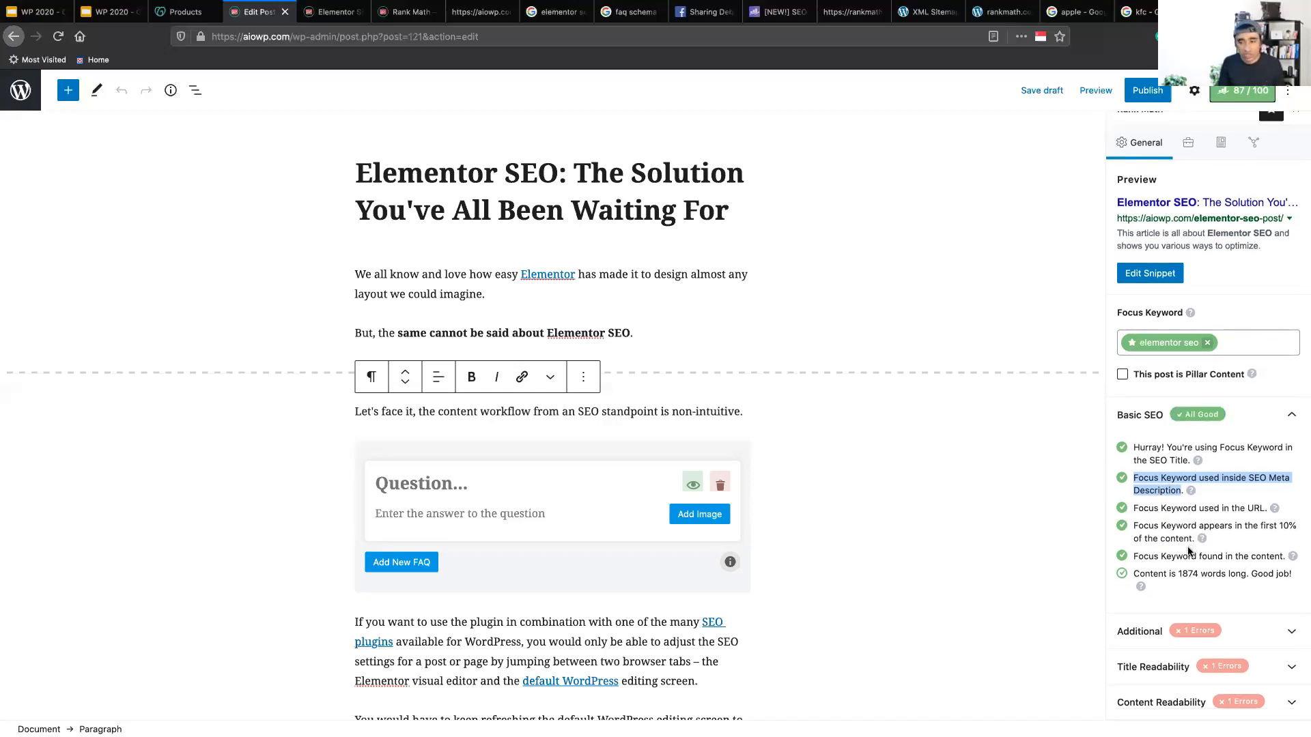
click(1188, 631)
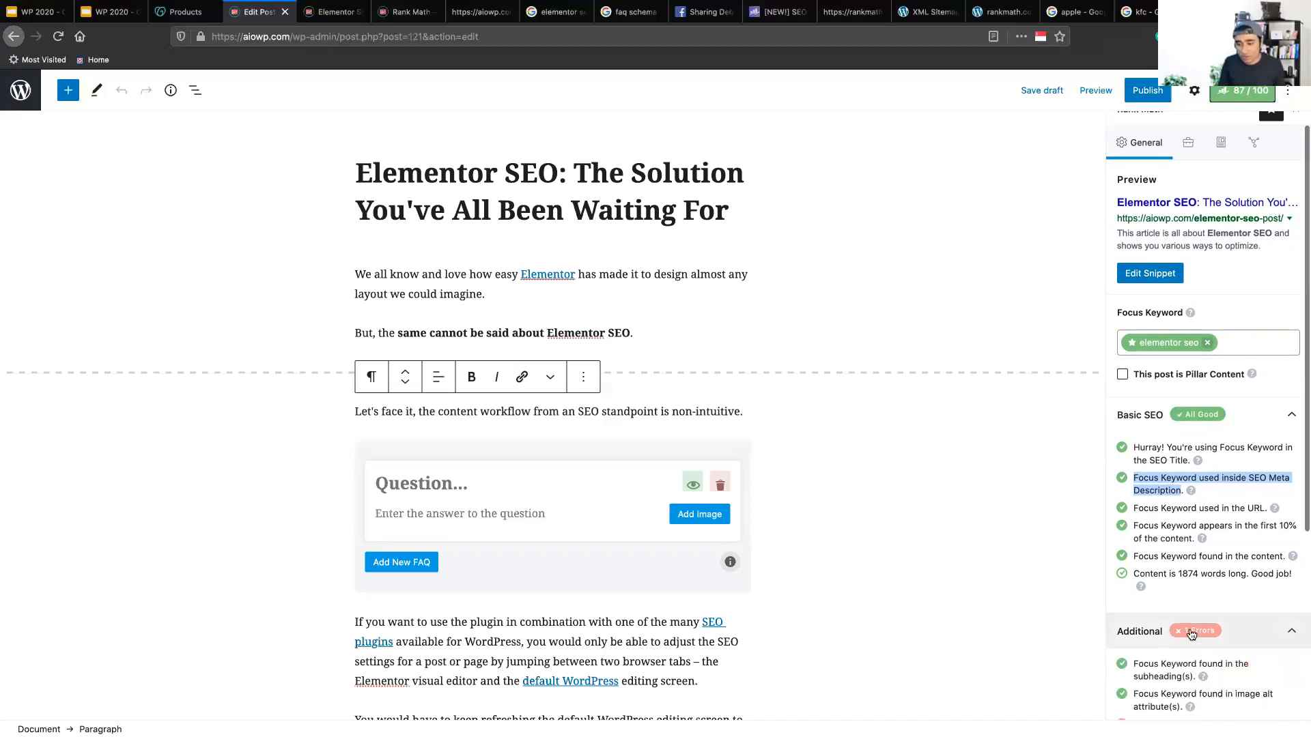
scroll(1201, 617, down, 3)
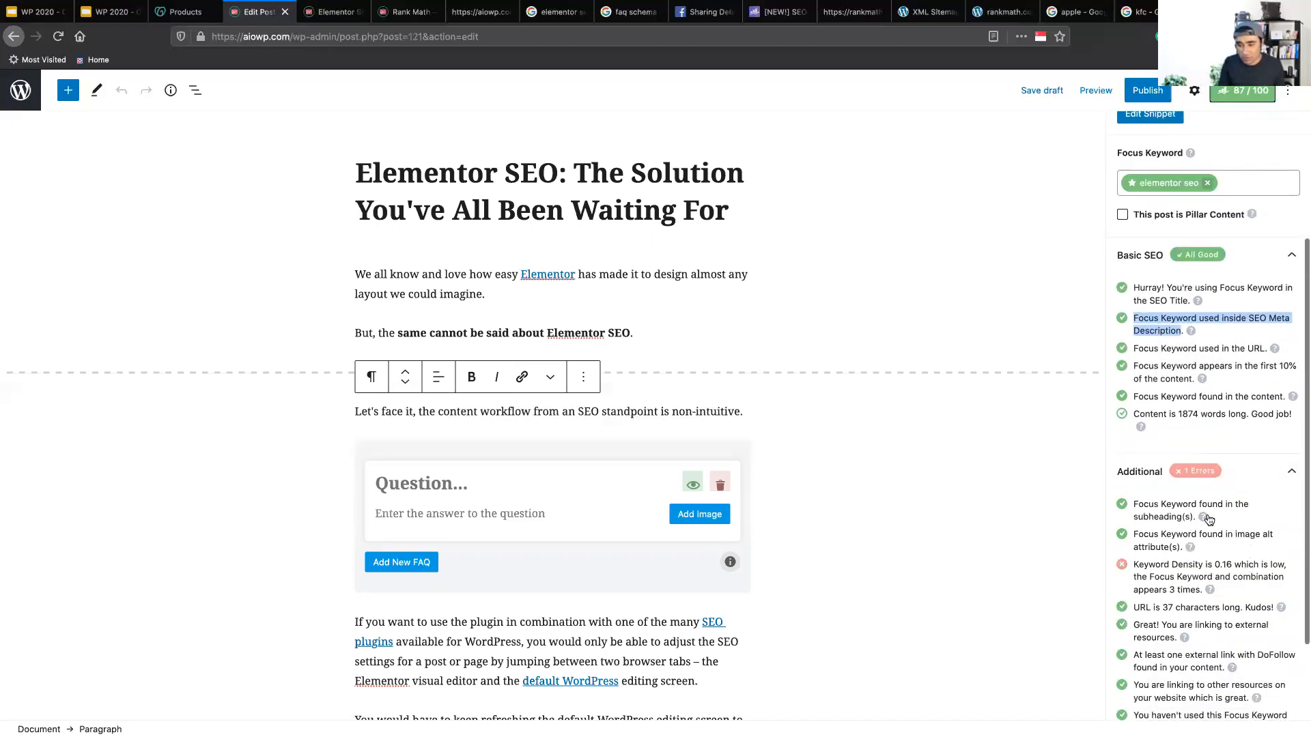
scroll(1208, 520, down, 1)
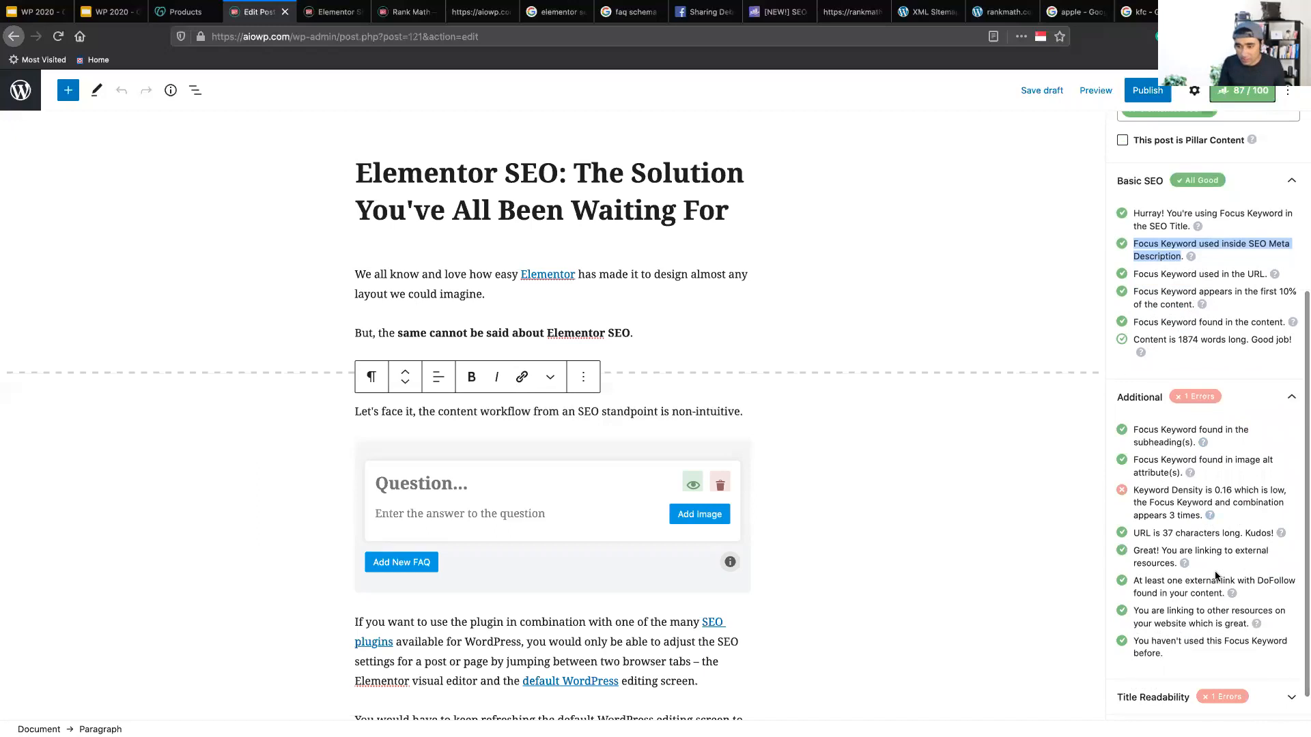
drag(1132, 550, 1220, 561)
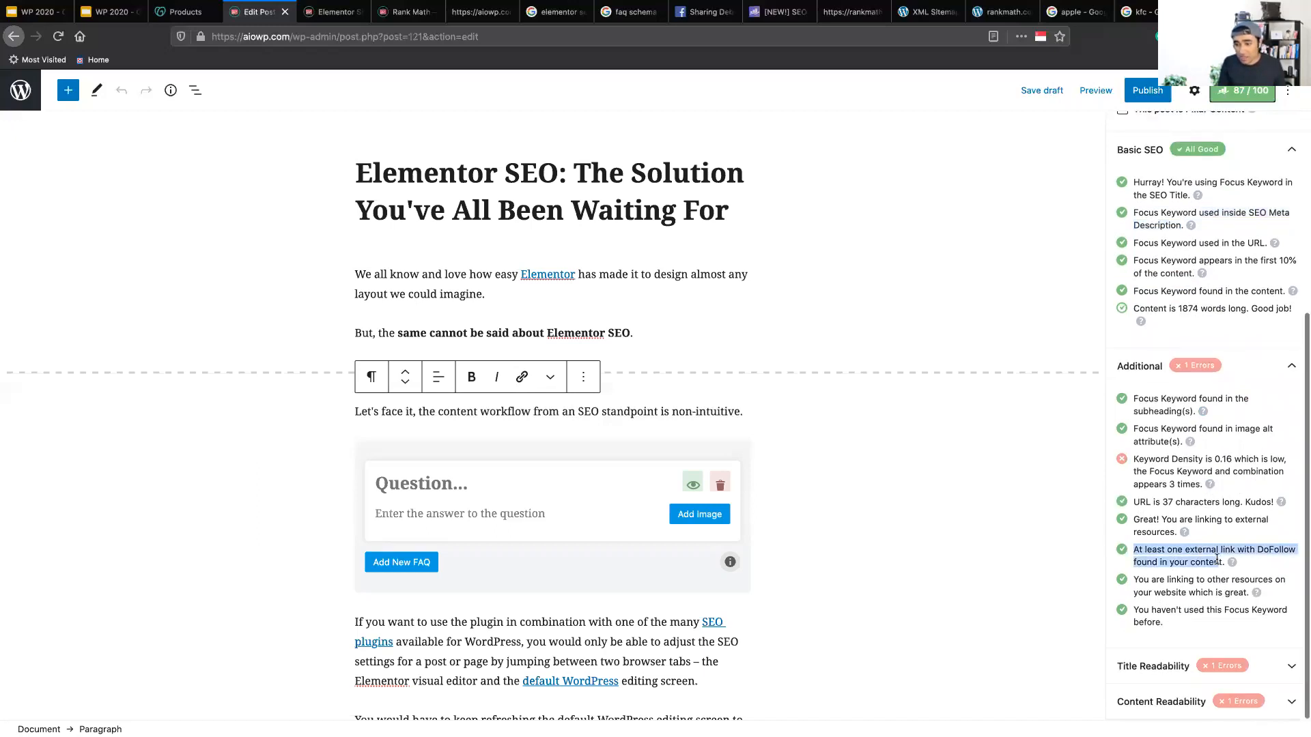
click(1254, 566)
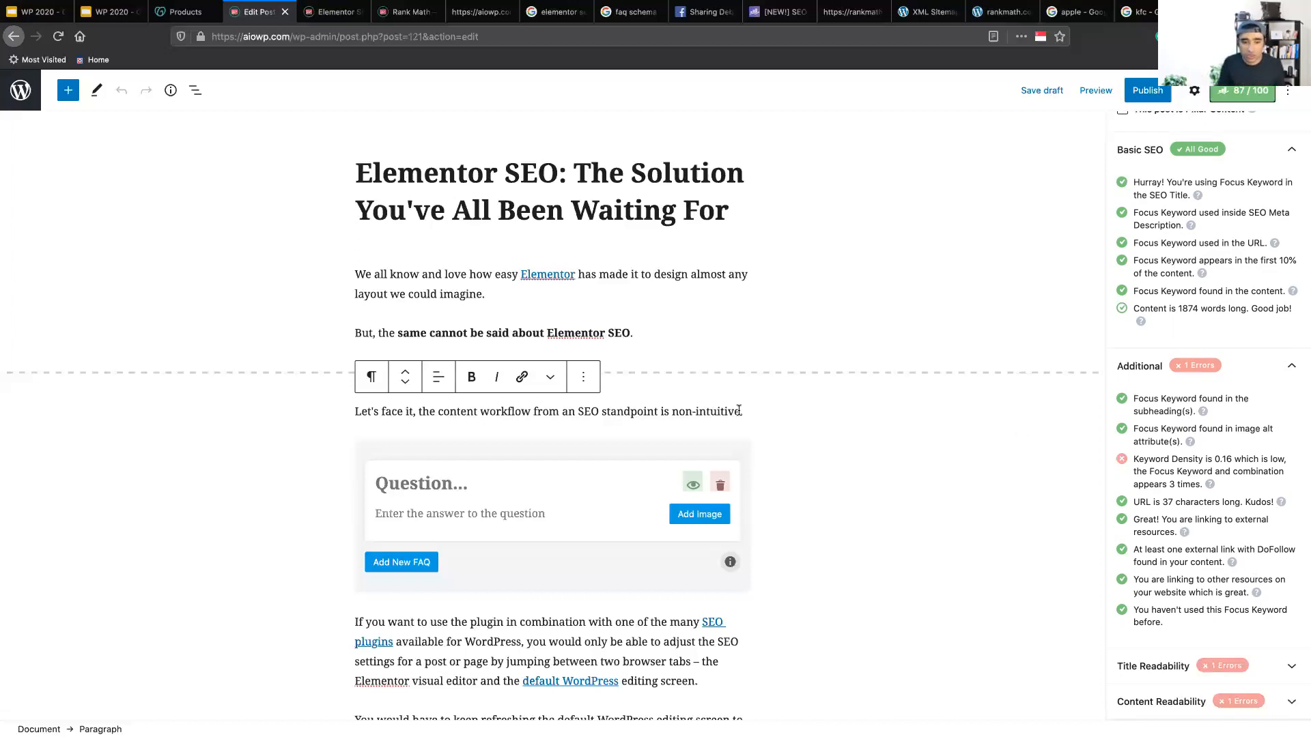
Review the Title Readability check on using a number in the SEO title and the Content Readability checks.
scroll(739, 411, down, 5)
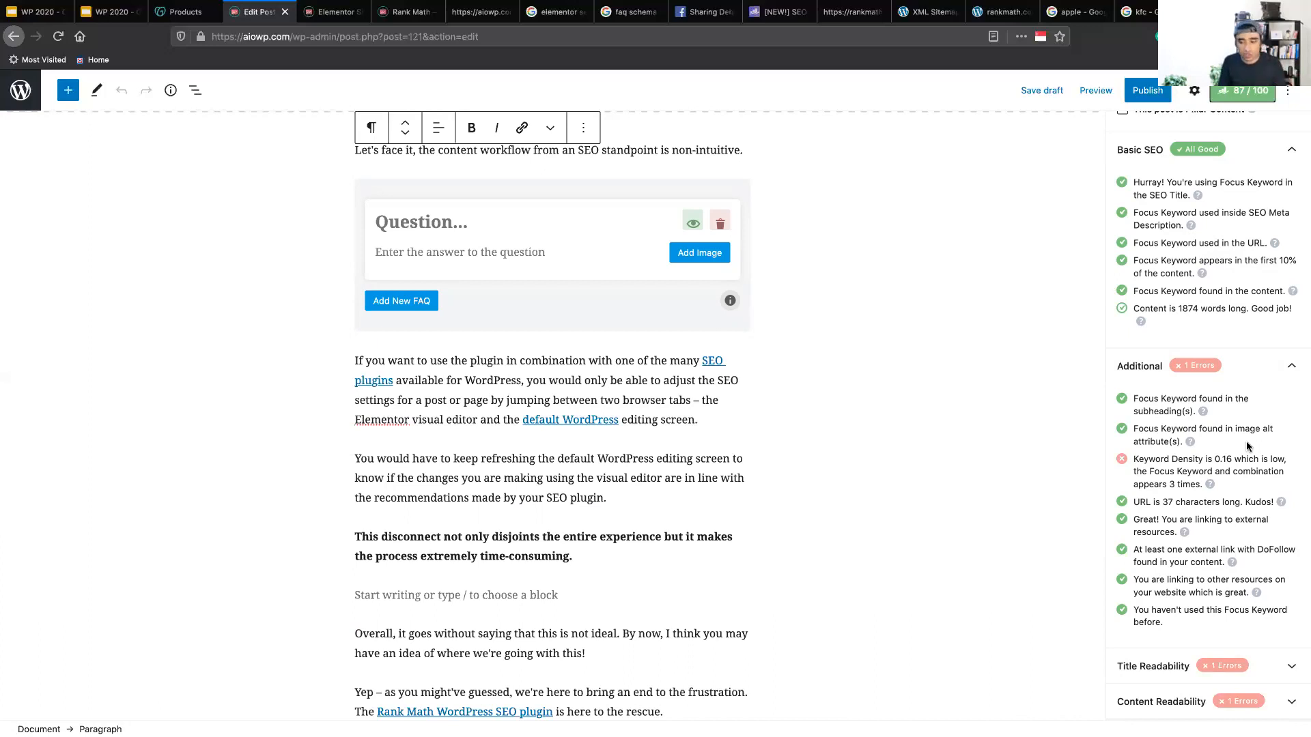
click(1174, 667)
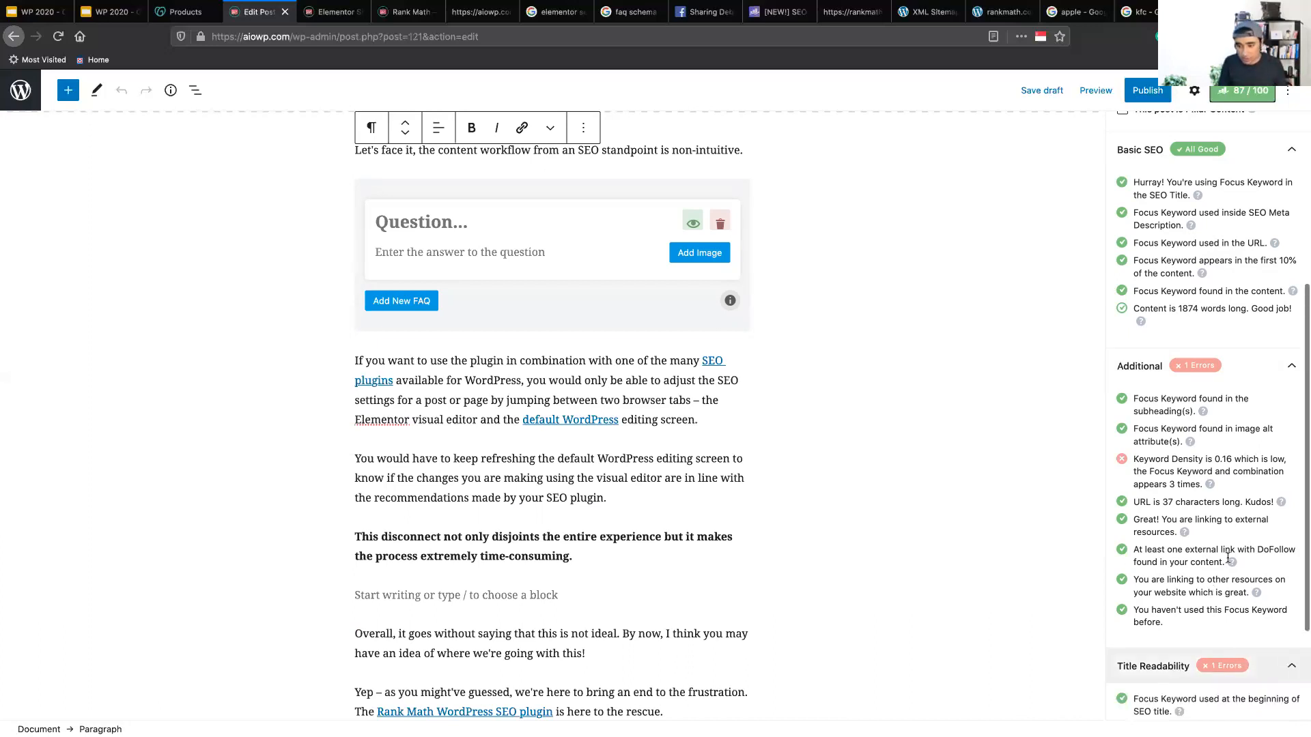
scroll(1229, 566, down, 2)
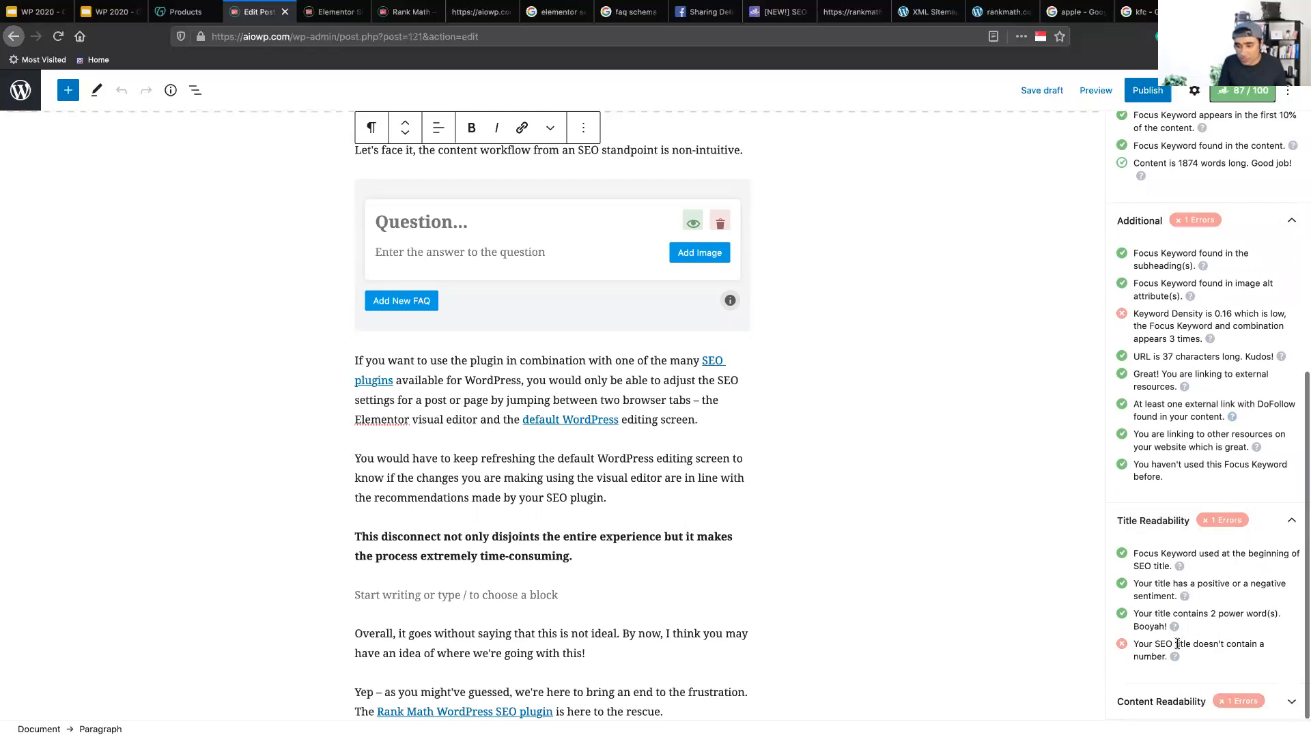
drag(1134, 642, 1193, 660)
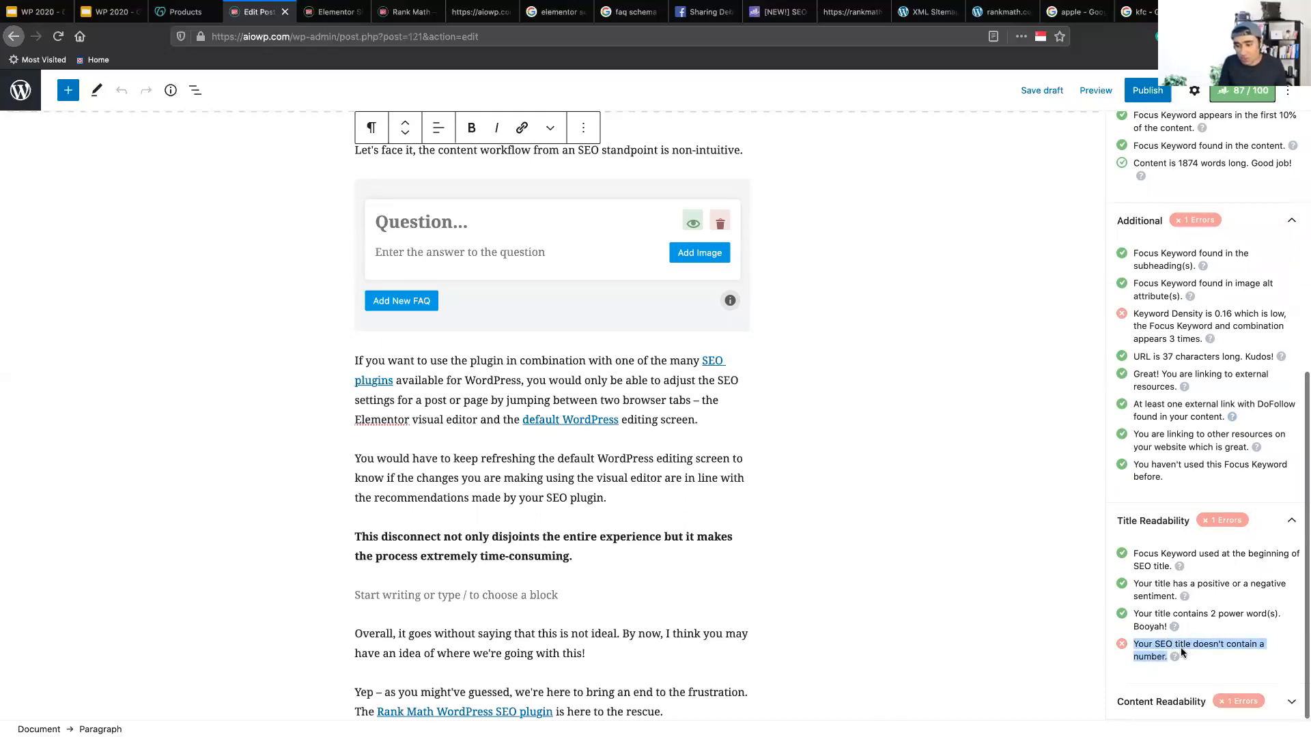
click(1220, 654)
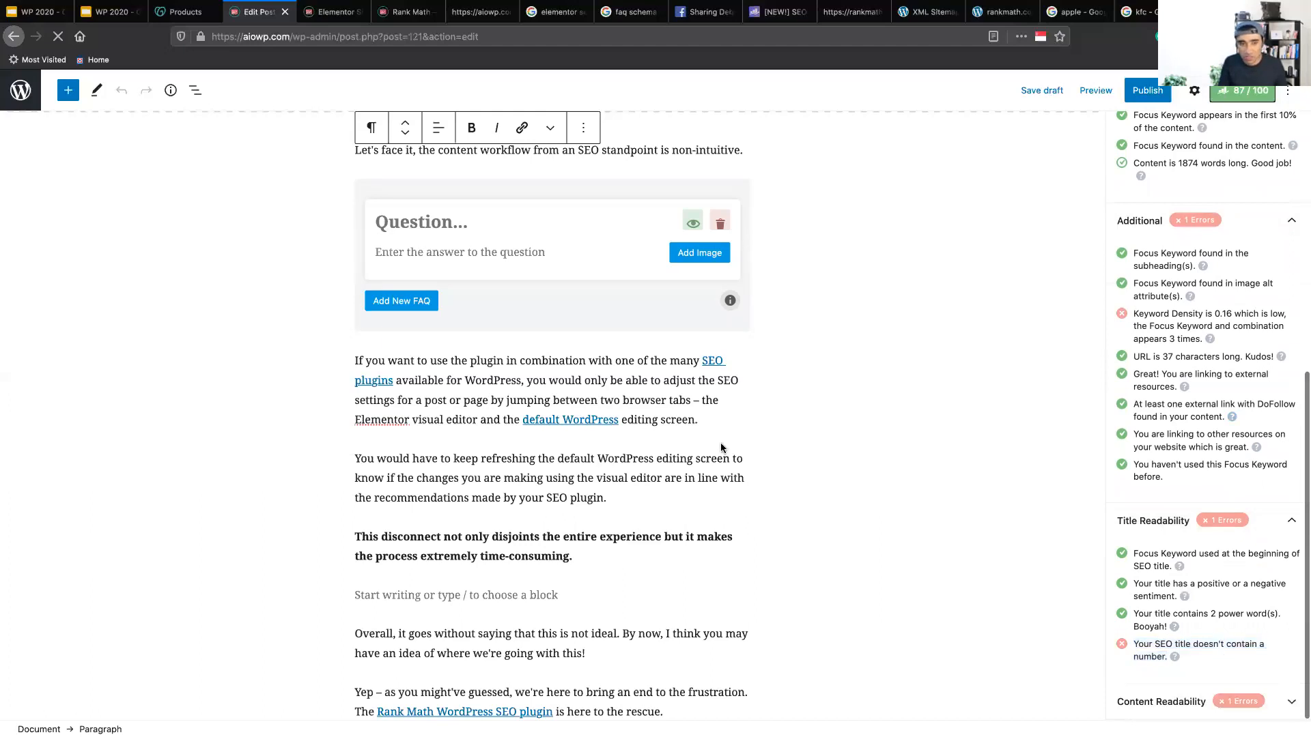
scroll(721, 442, up, 4)
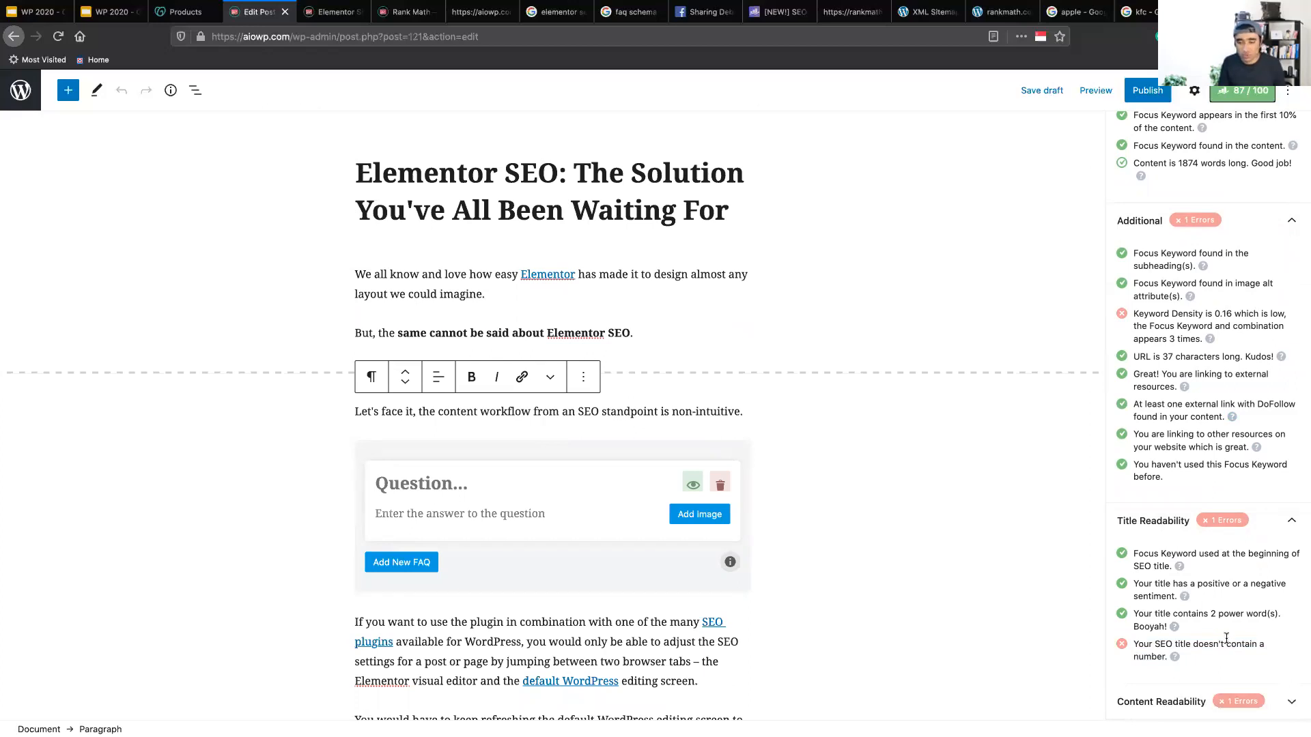
click(1201, 702)
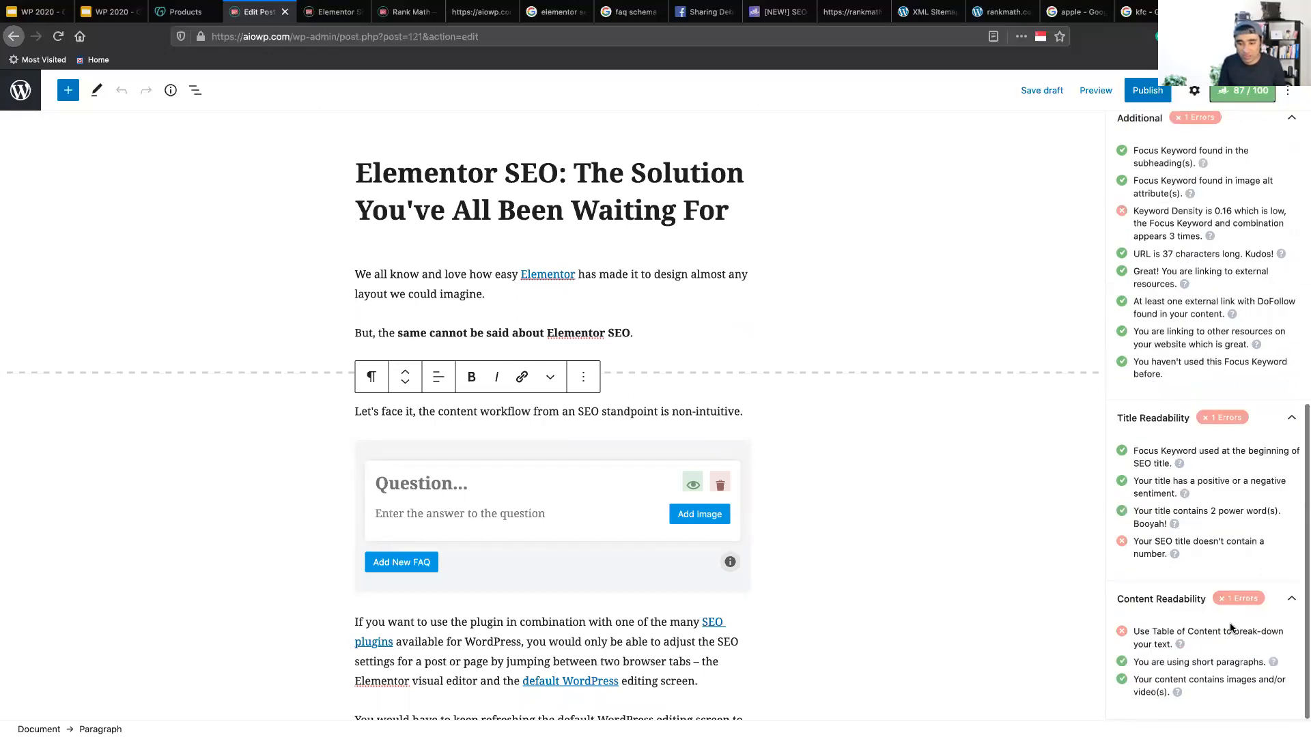
Set the post's Robots Meta to No Index in Rank Math's advanced settings.
scroll(1226, 601, up, 8)
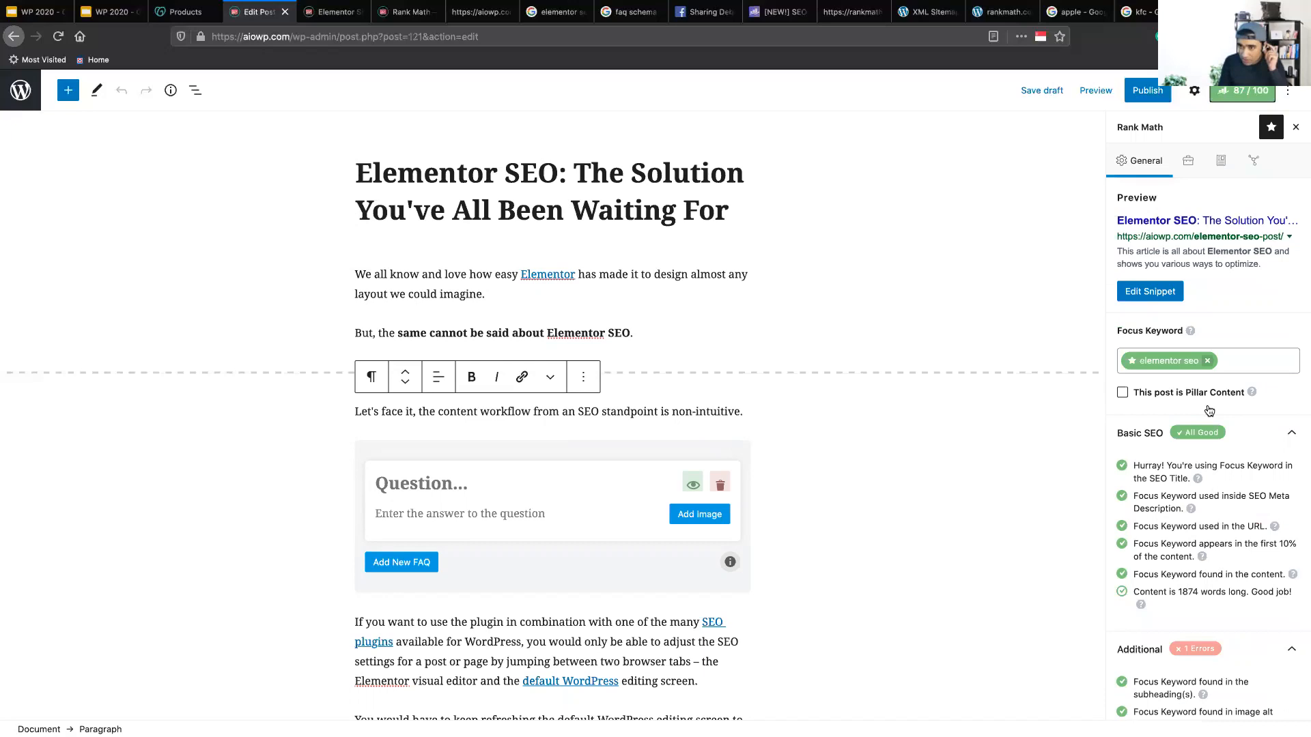
click(1189, 165)
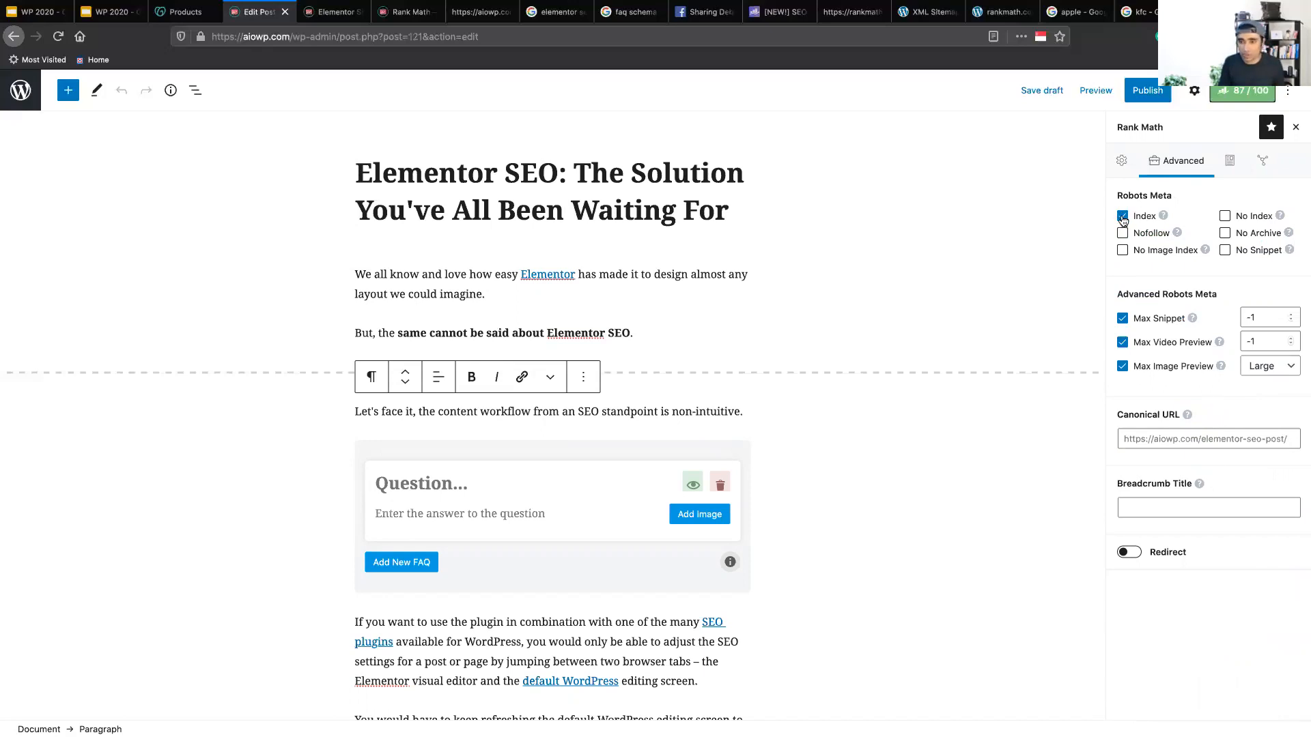
click(1224, 217)
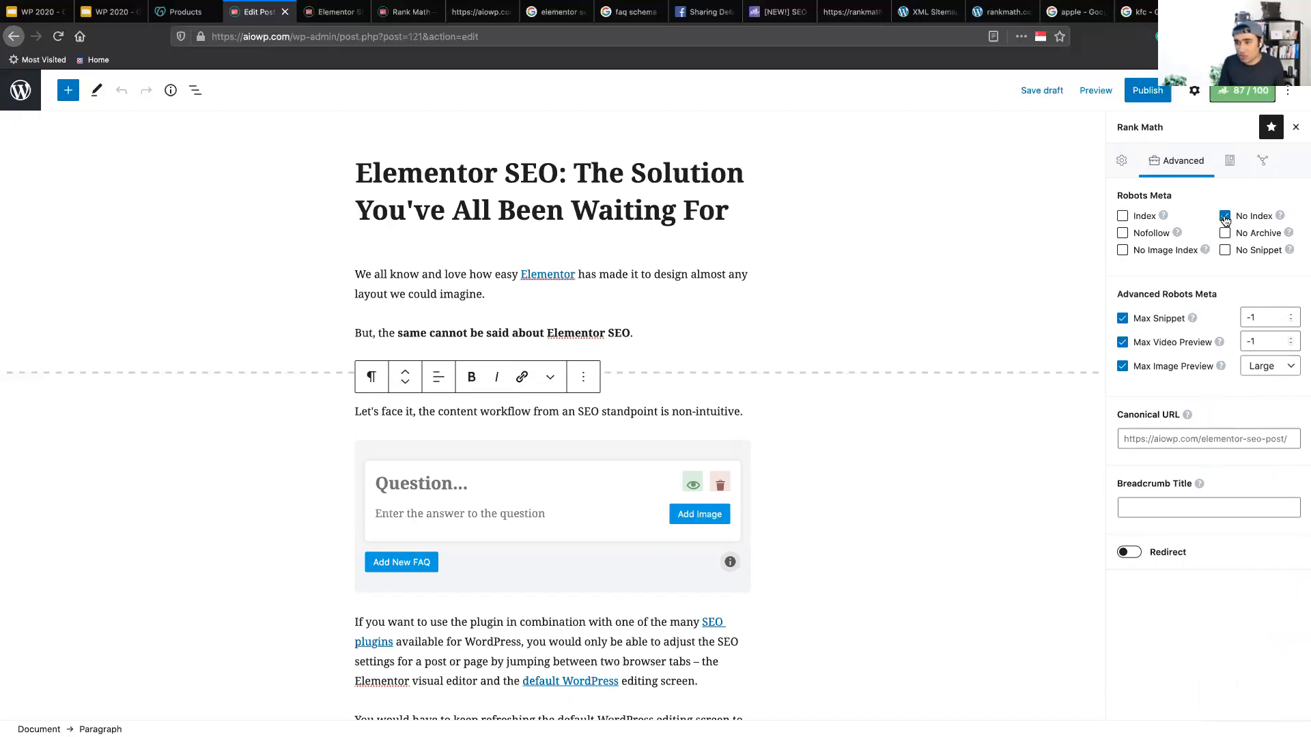
Set the post's Robots Meta to Index and read the help note for that option.
click(1123, 217)
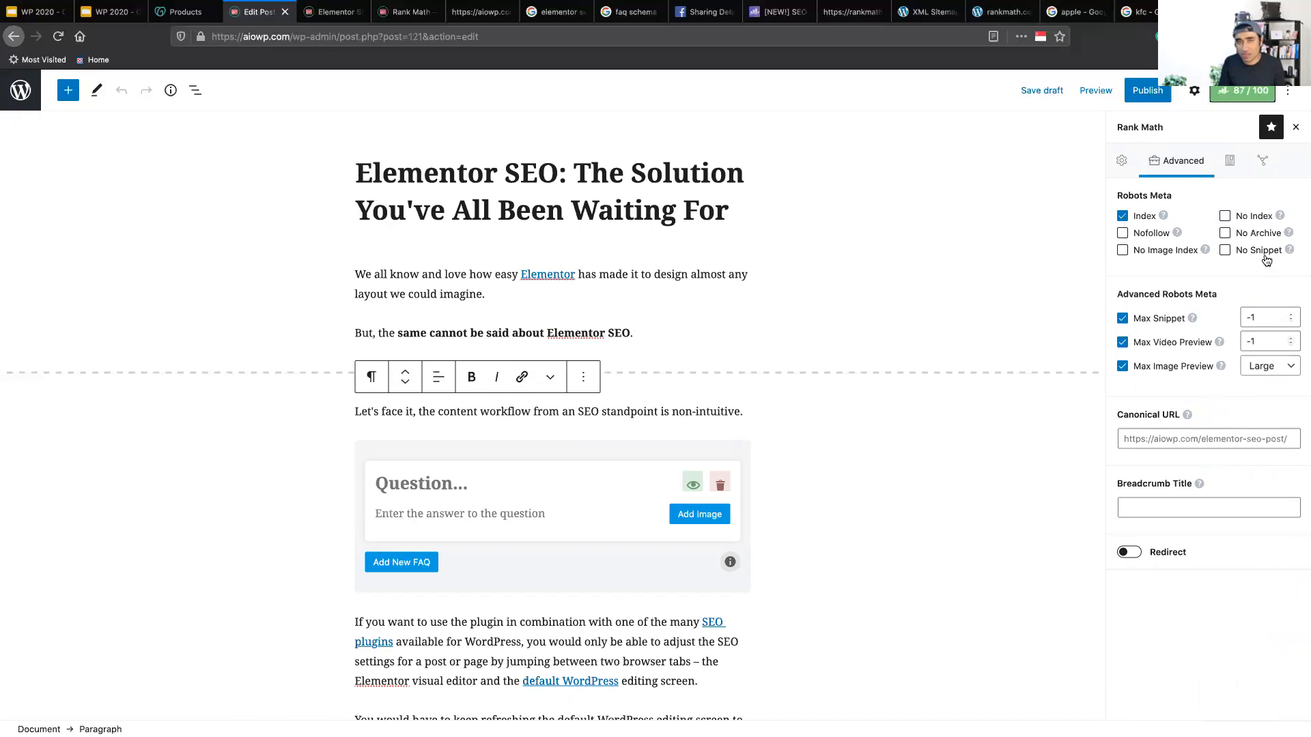
mouse_move(1165, 217)
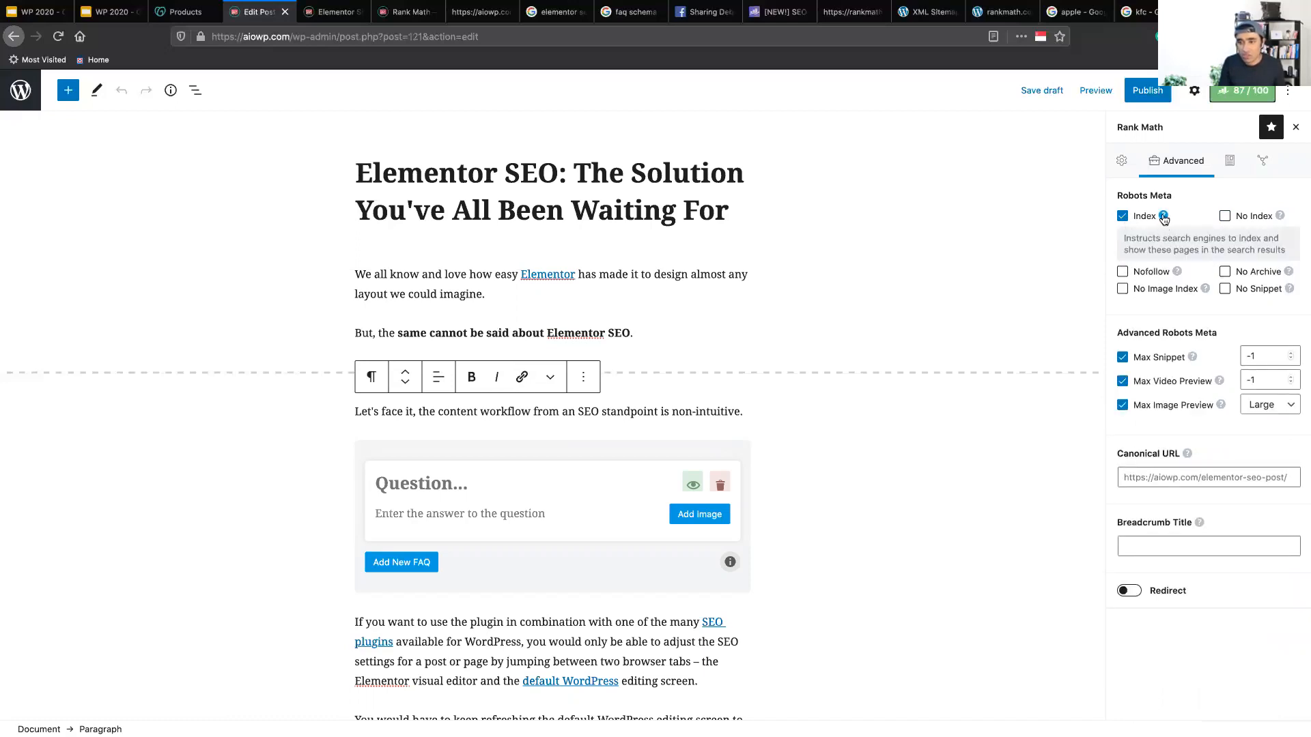
click(1164, 216)
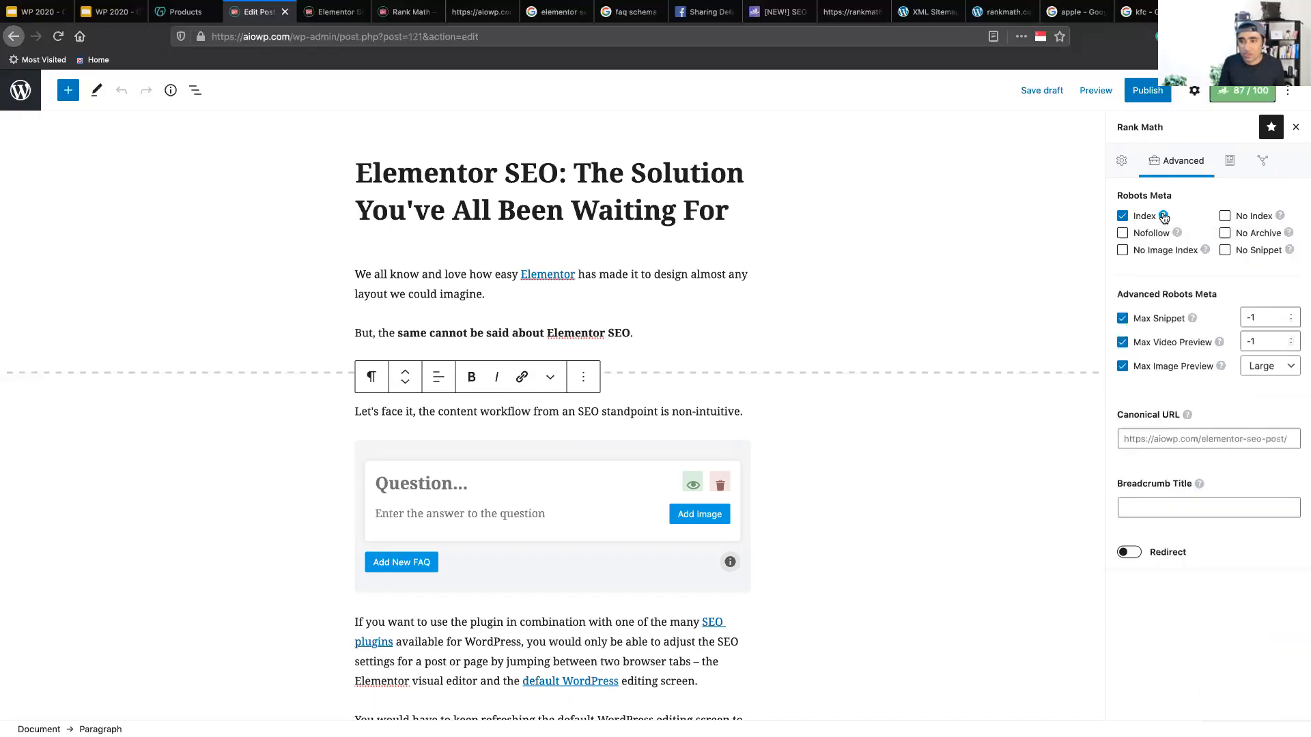
Read the Focus Keyword help note and its linked Rank Math tutorial on attaining 100/100 points, and return to the post.
click(1123, 160)
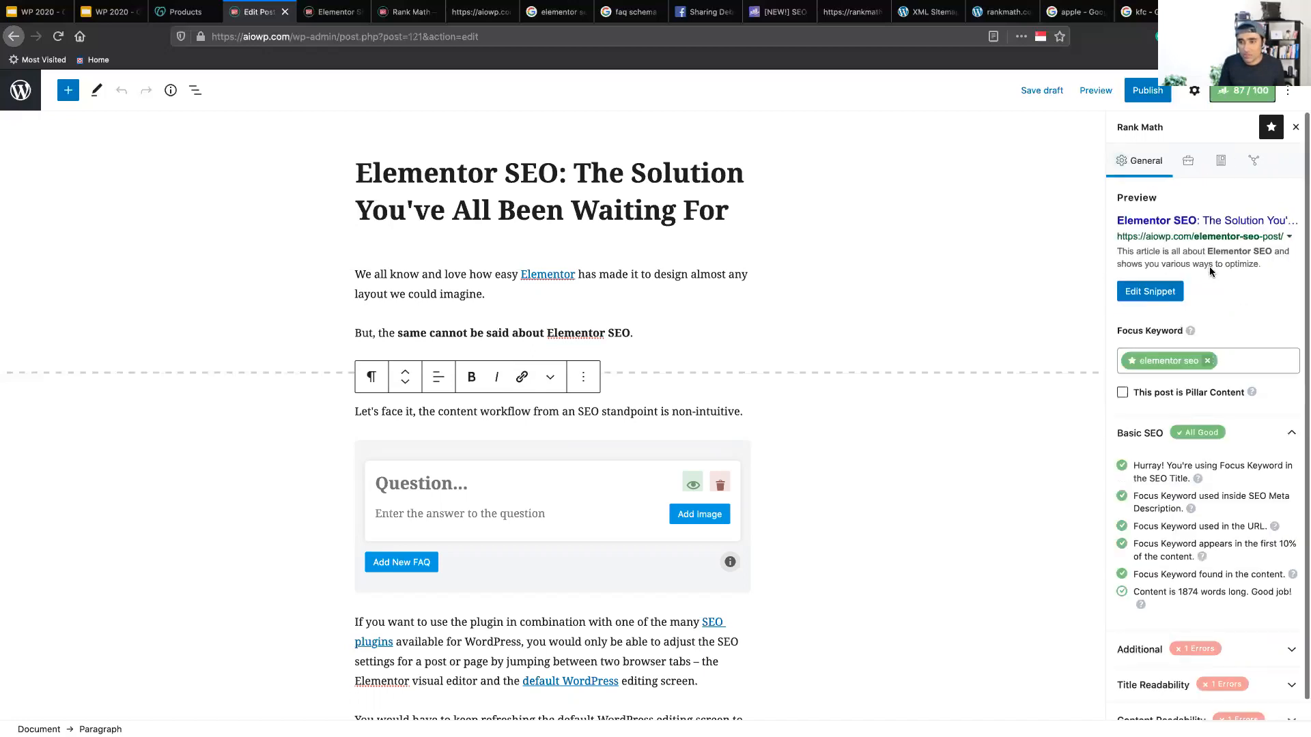
click(1190, 332)
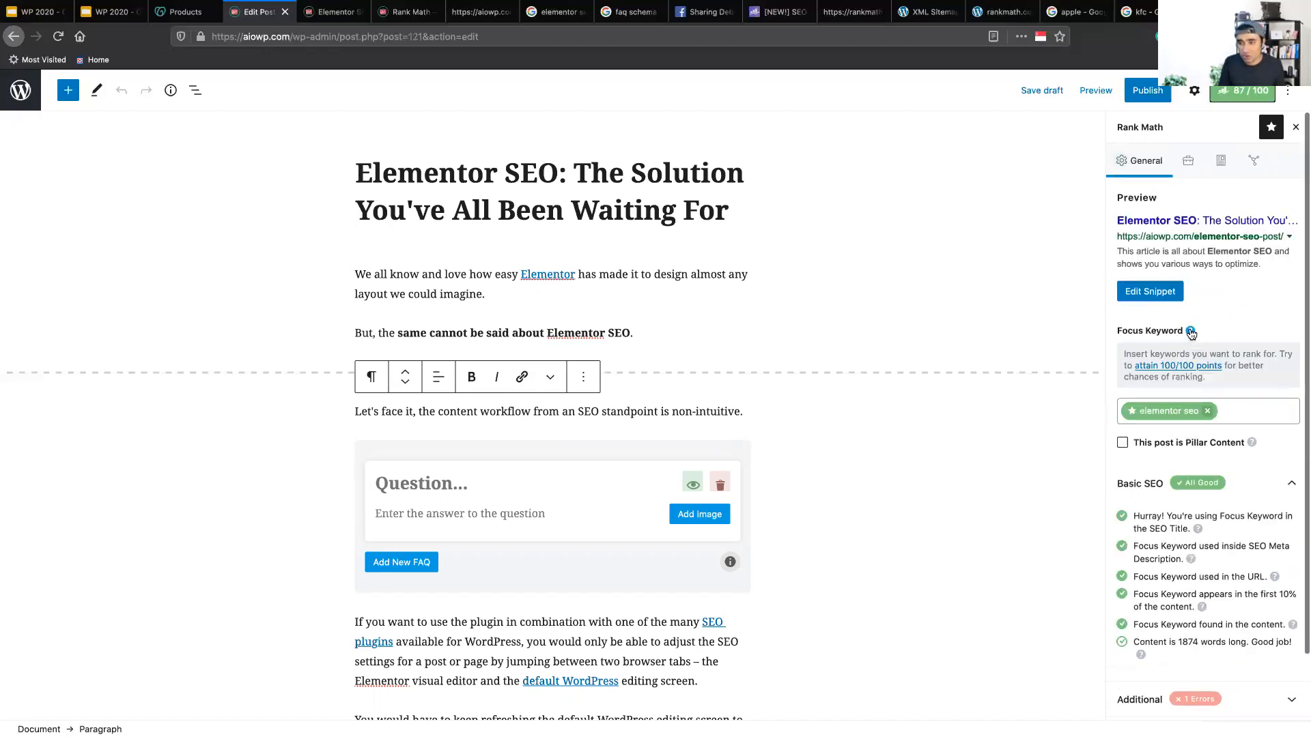
click(1170, 369)
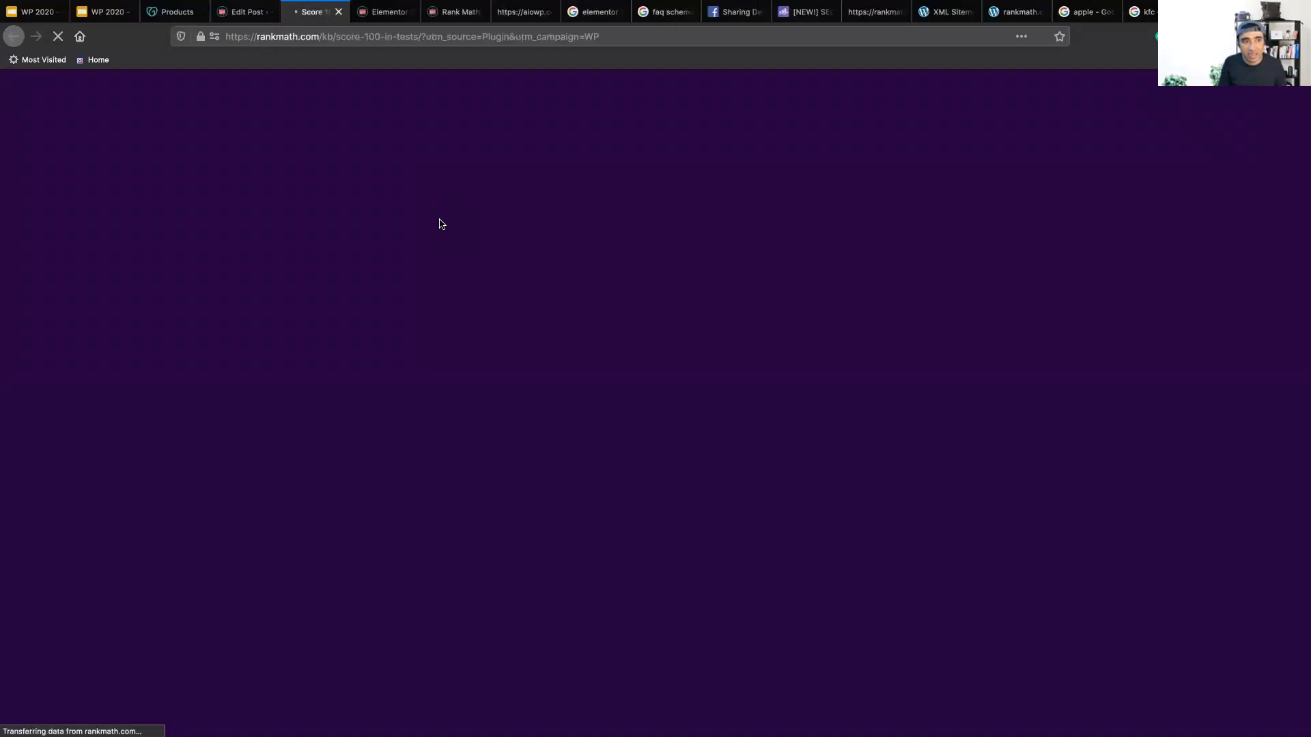
scroll(446, 225, down, 5)
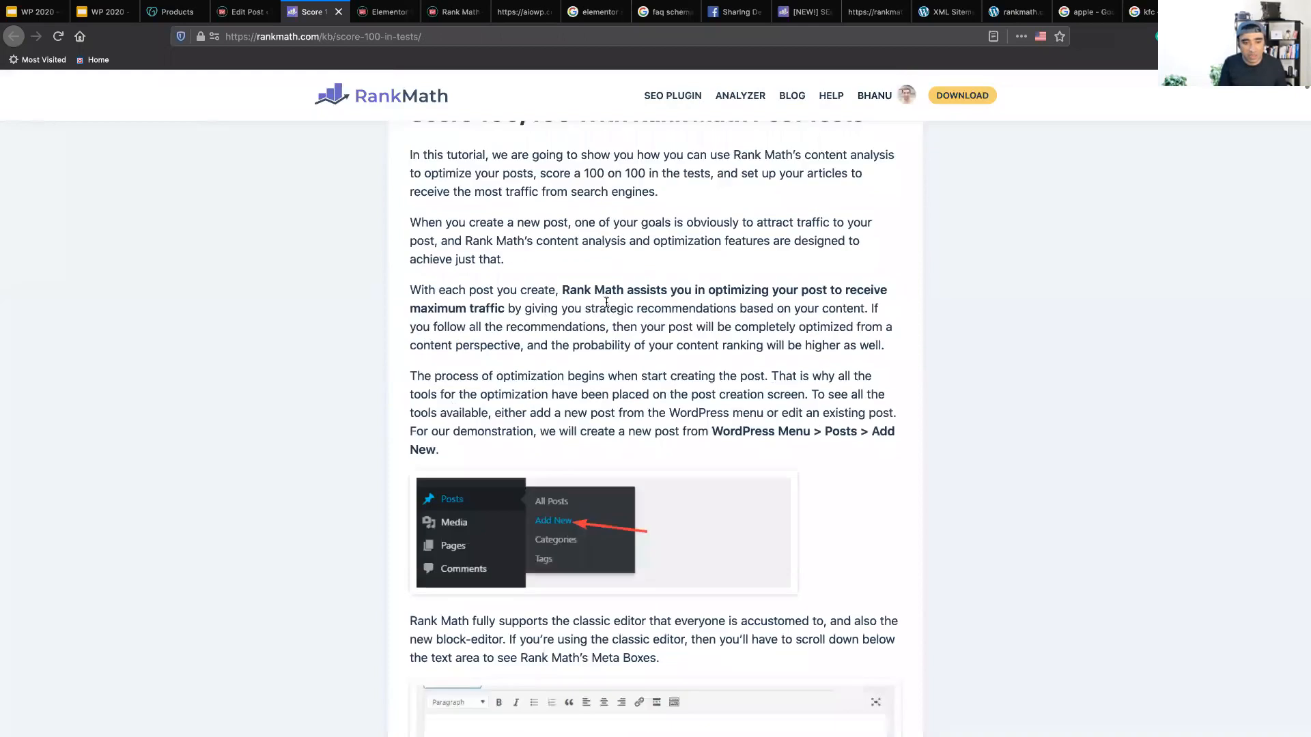
click(241, 12)
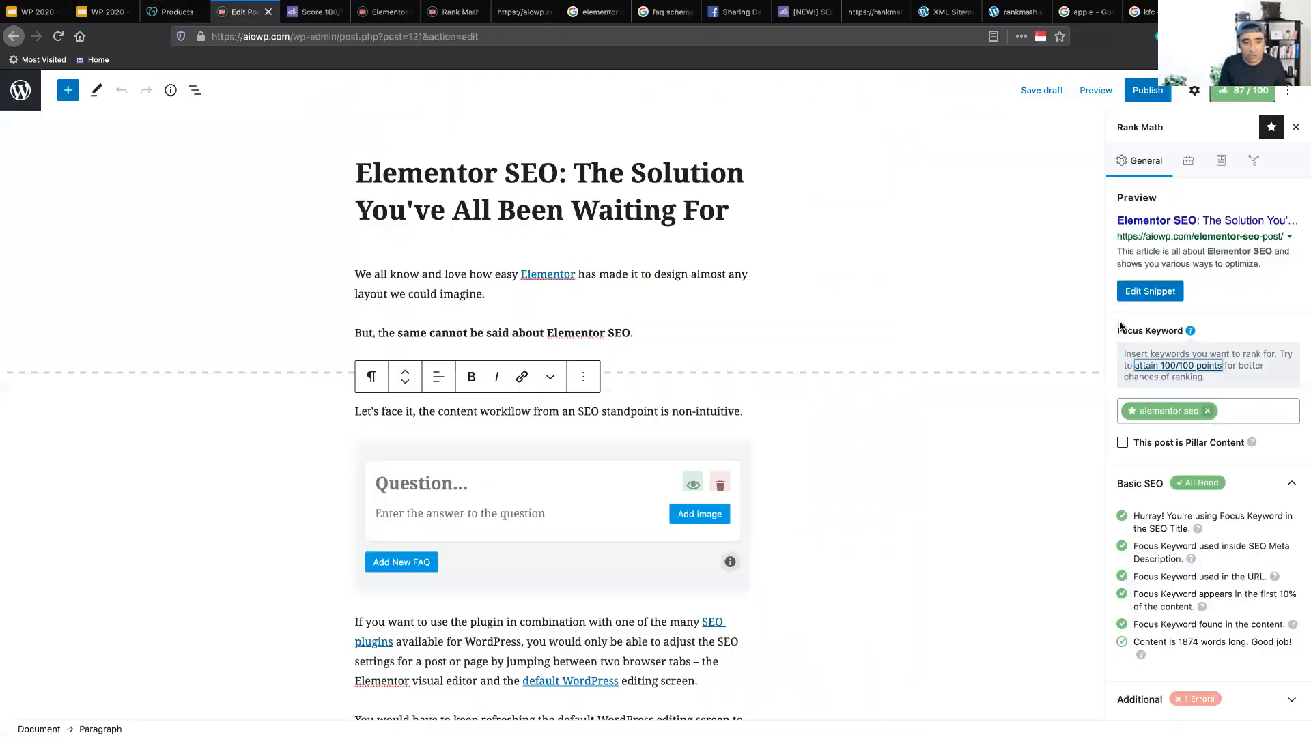
click(1190, 332)
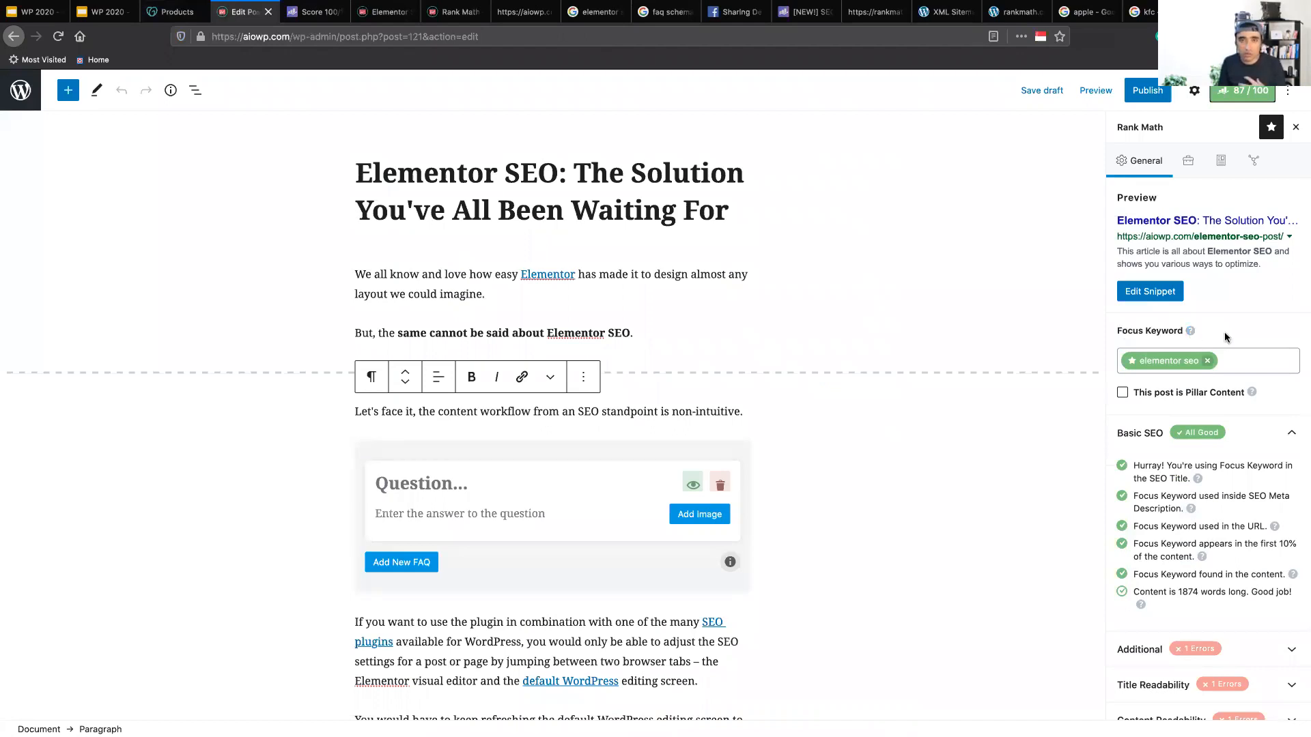
Review the Max Snippet value in the advanced robots settings and compare it with the description in the "elementor seo" Google result.
click(1189, 163)
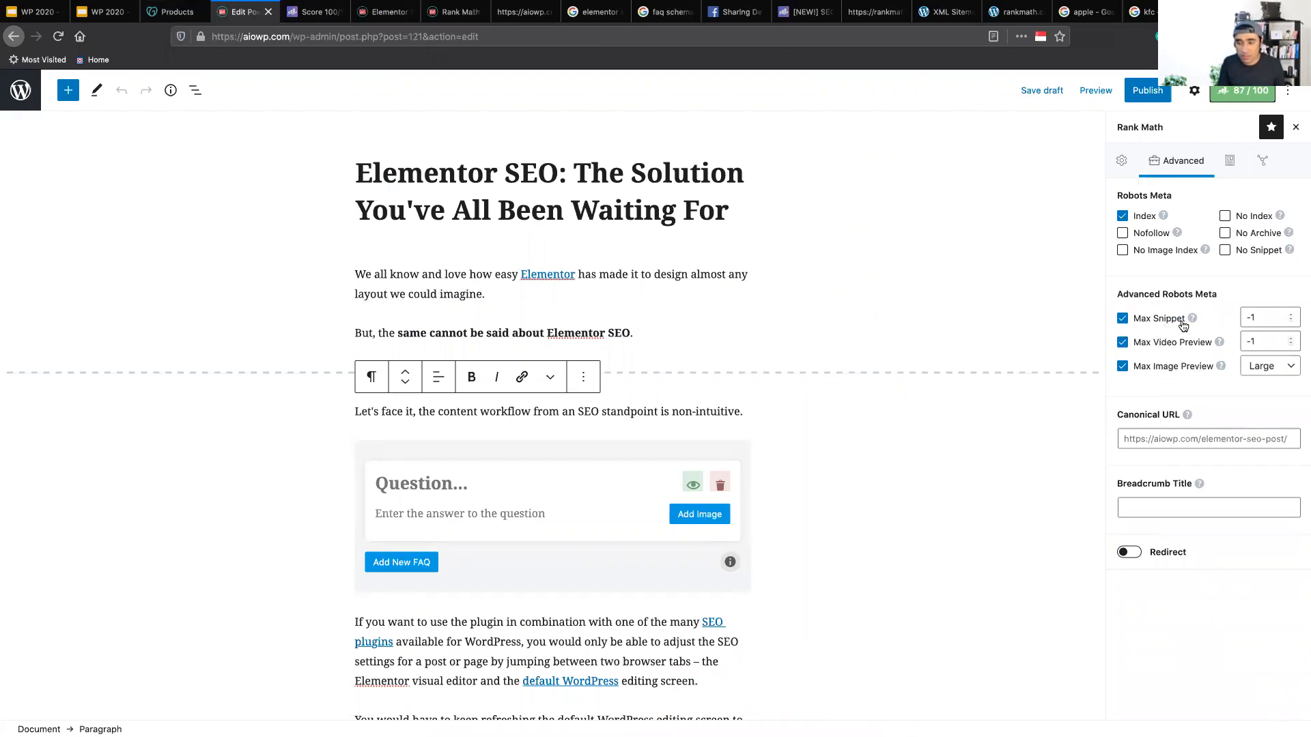
double_click(1260, 317)
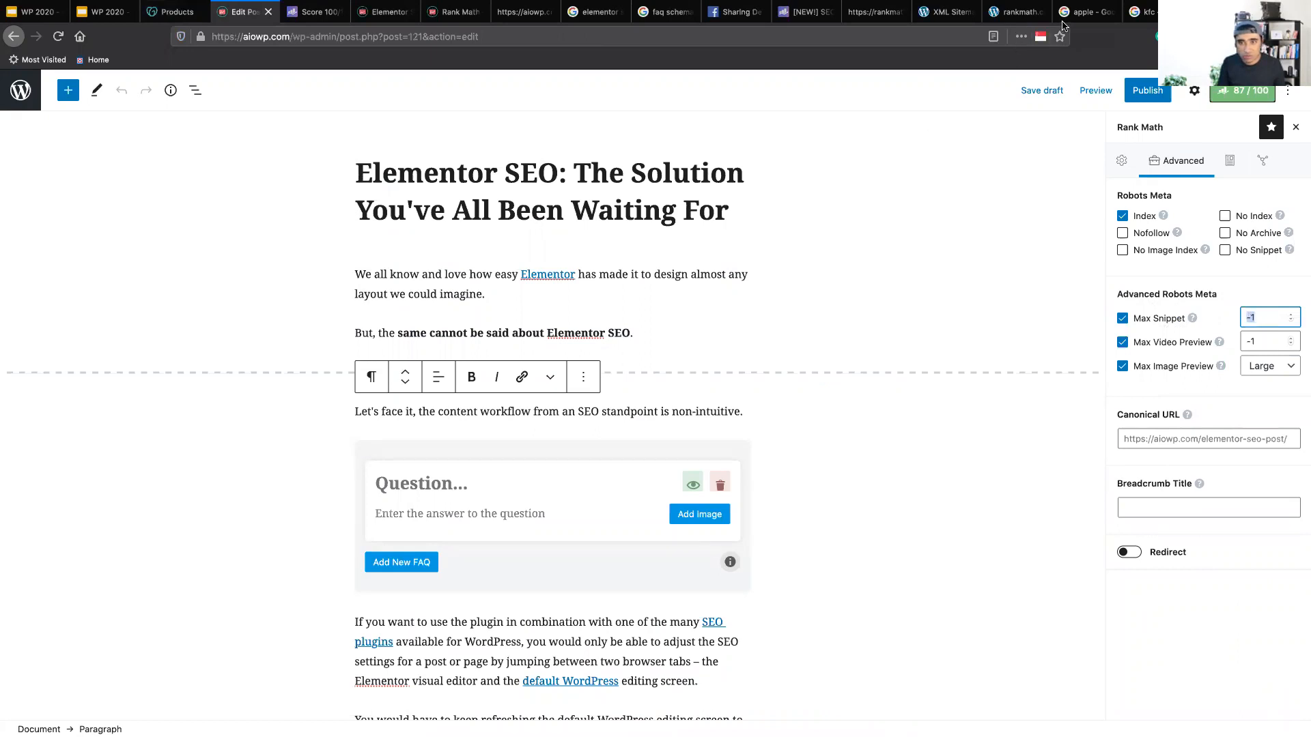
click(592, 19)
drag(123, 231, 420, 247)
click(420, 249)
click(244, 12)
click(1201, 298)
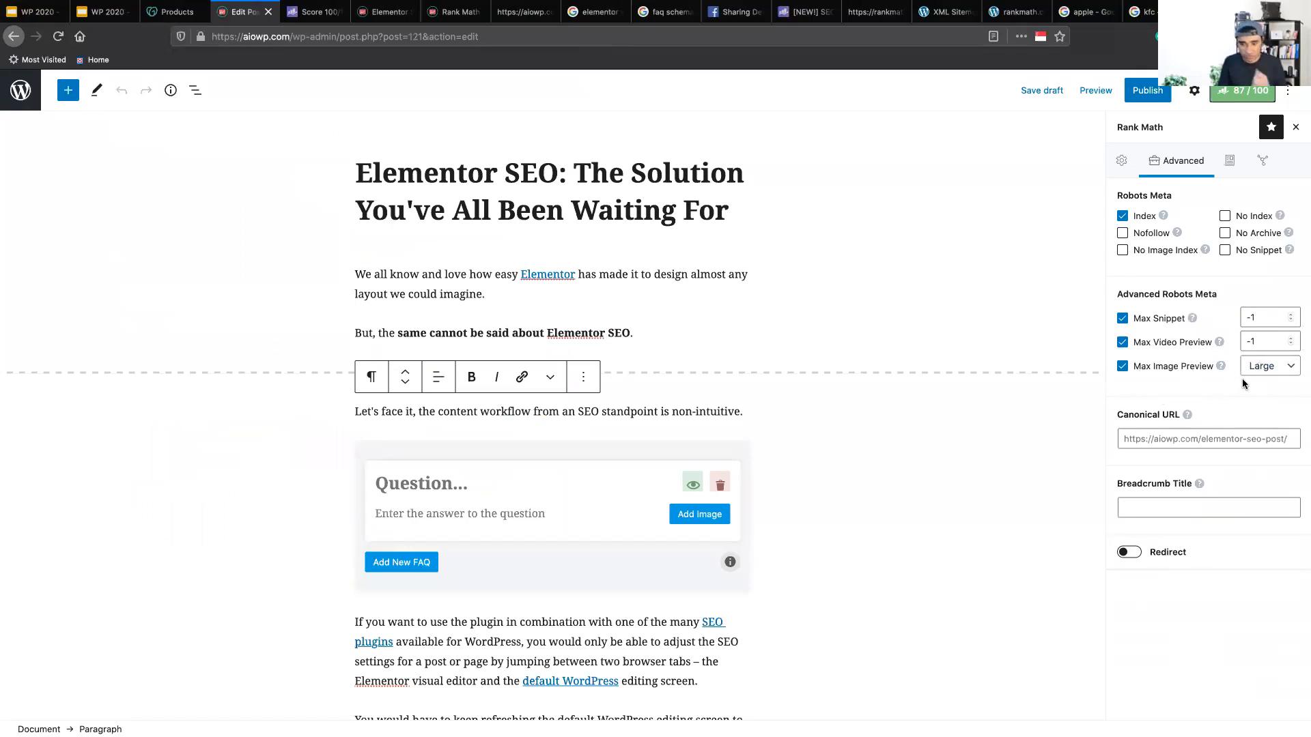
Open the post's Schema settings and examine the JSON-LD script in the page source of Rank Math's SEO Analyzer.
click(1228, 162)
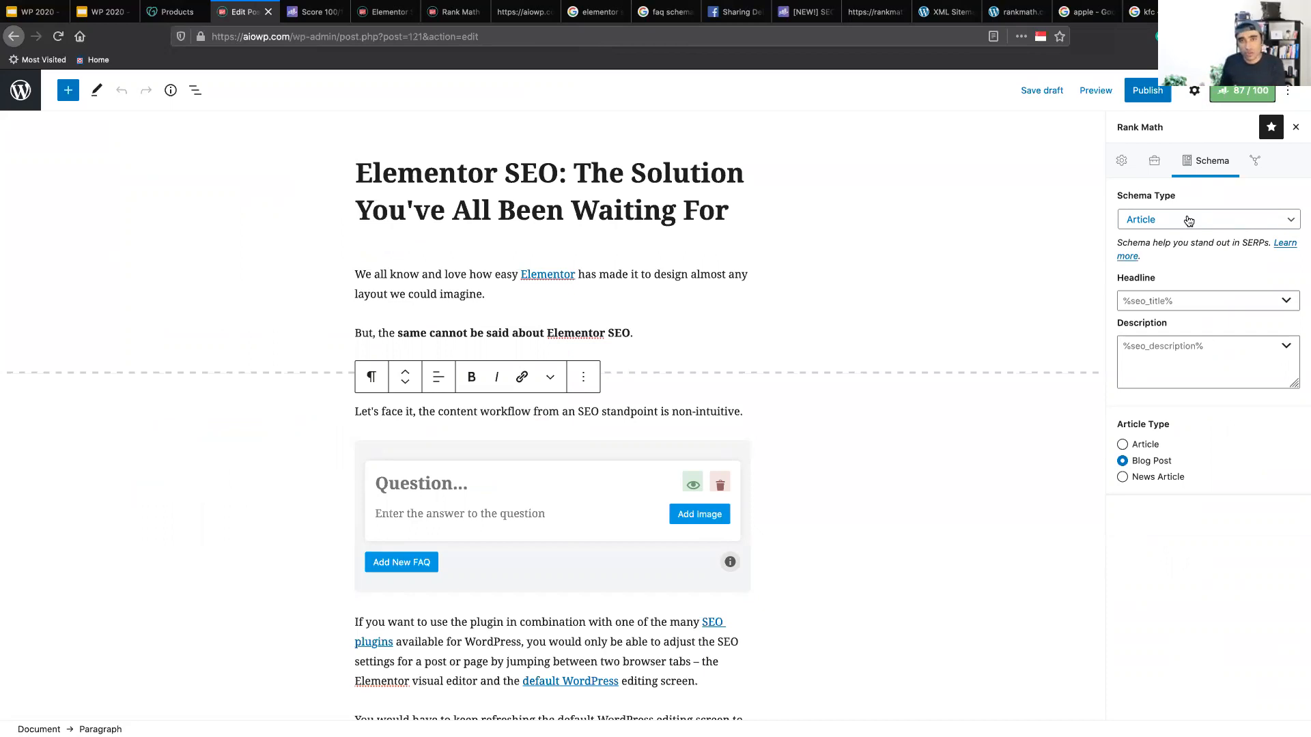
click(513, 15)
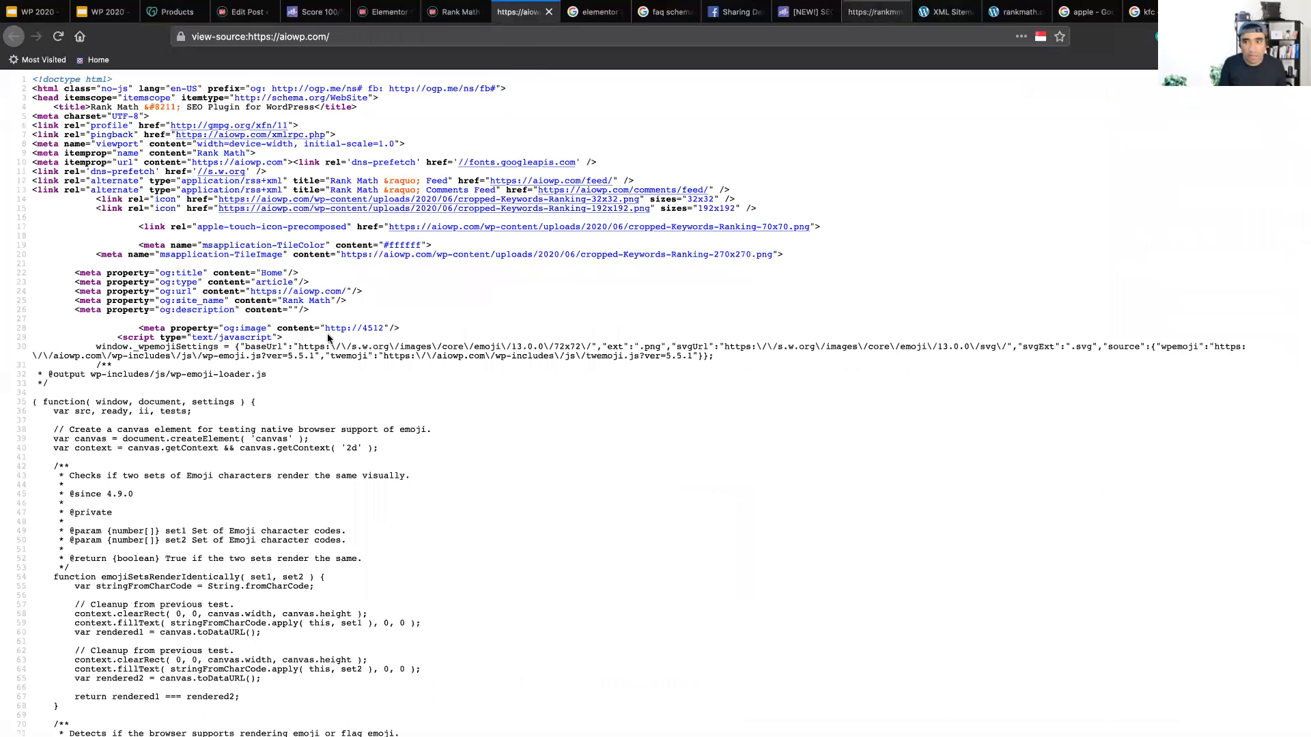
drag(30, 457, 1264, 471)
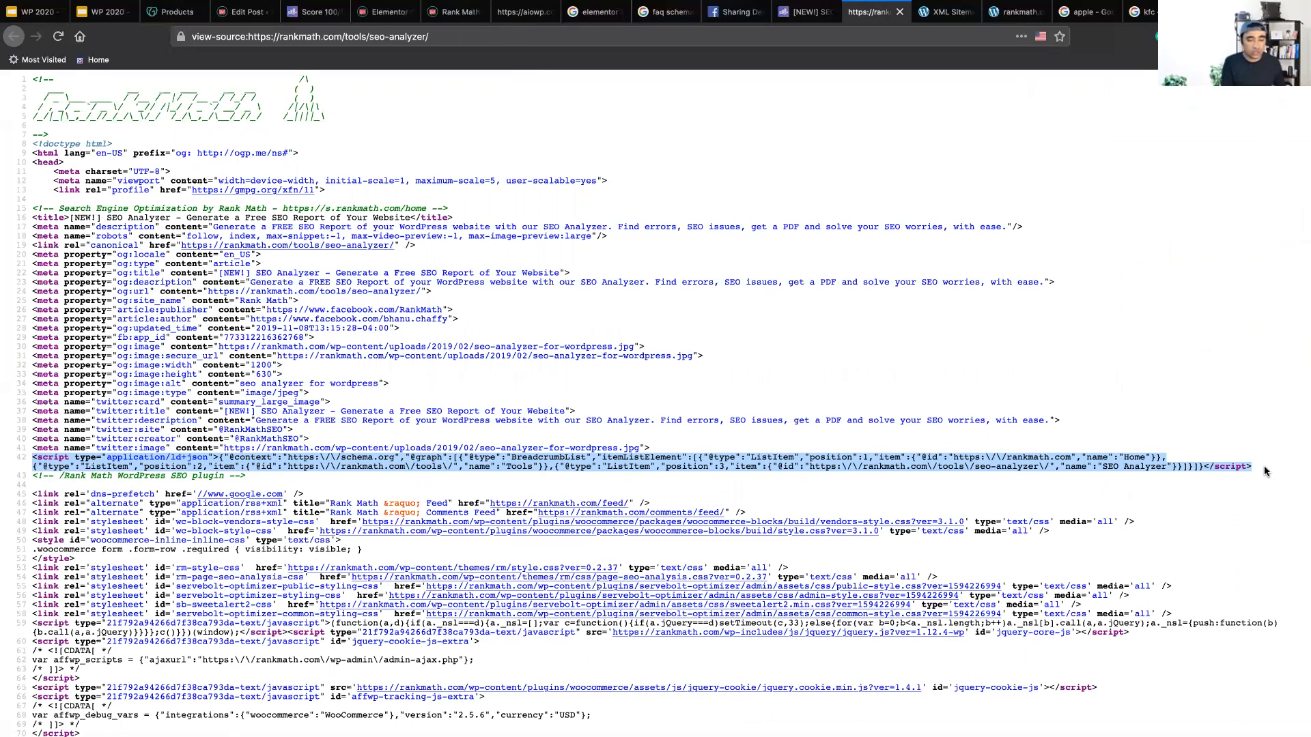
click(245, 12)
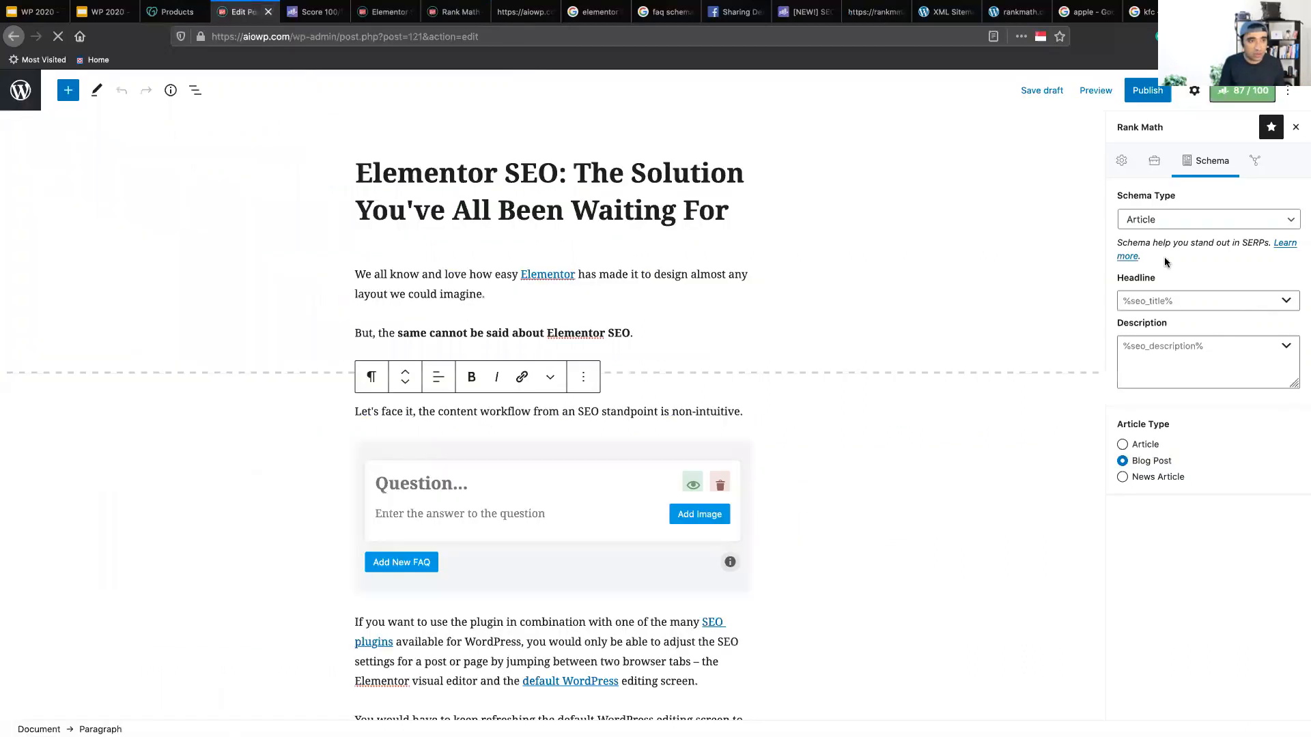
Compare the schema's Headline and Description fields with the JSON-LD source code and the rich snippet in the "elementor seo" Google result.
click(1168, 299)
click(1177, 374)
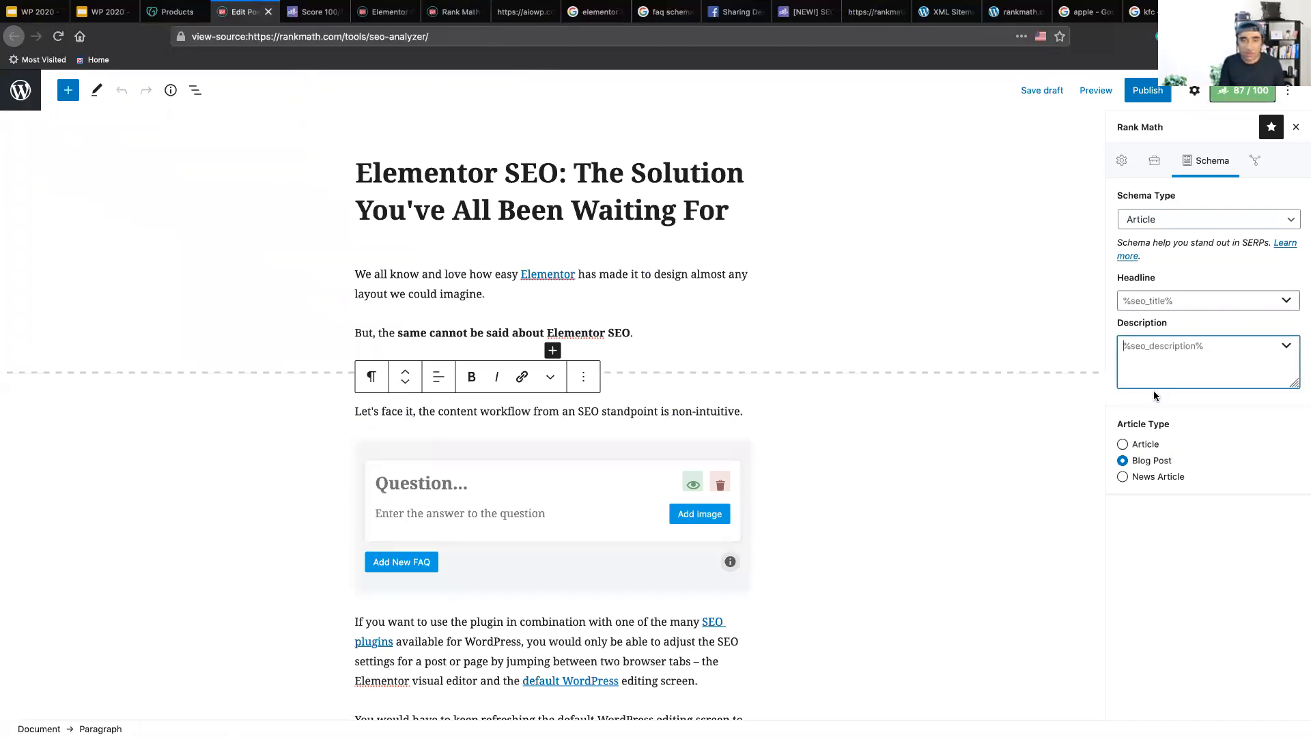
click(974, 460)
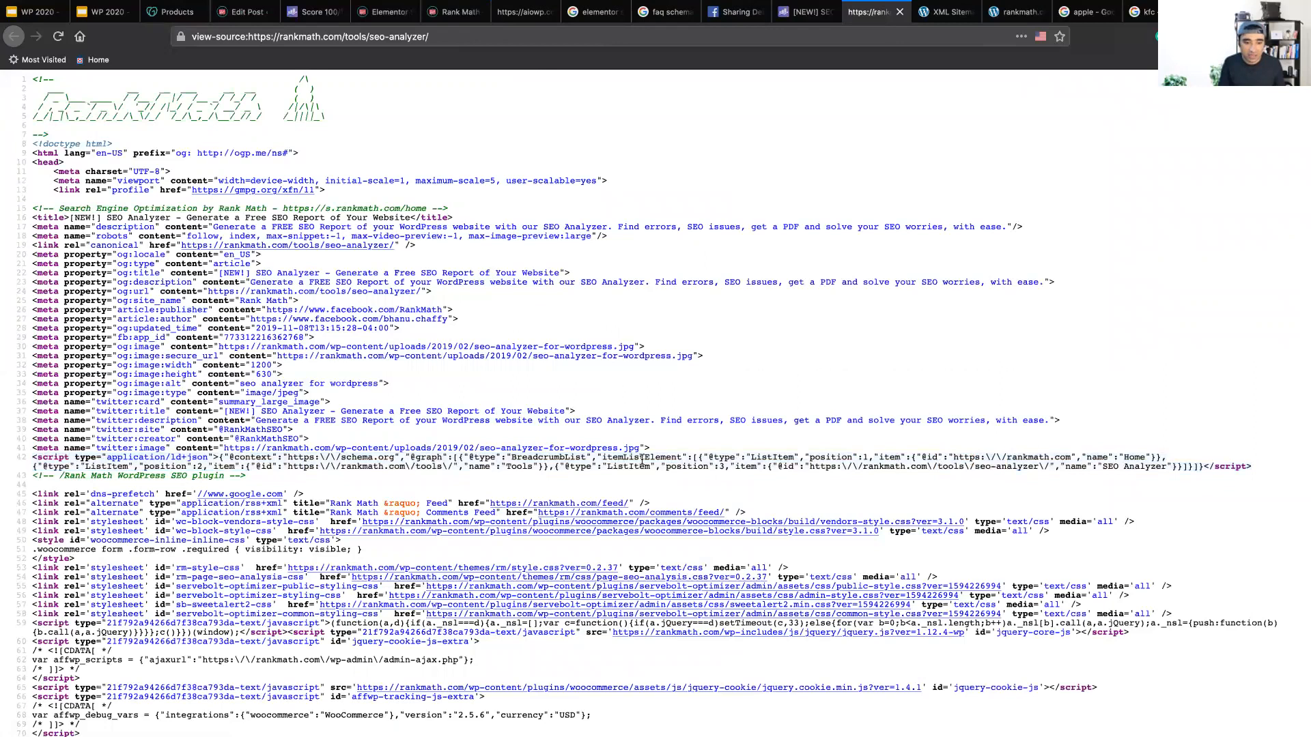
drag(568, 452, 739, 466)
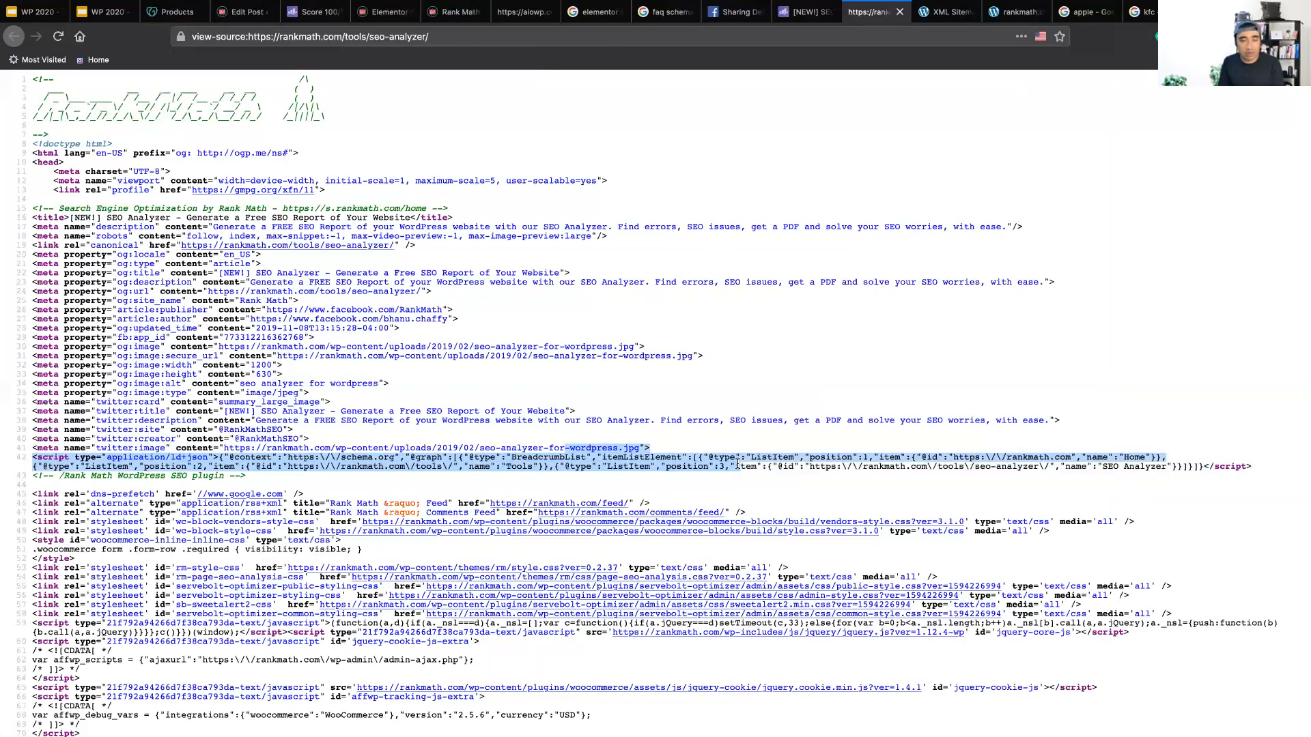
click(737, 464)
scroll(785, 377, down, 10)
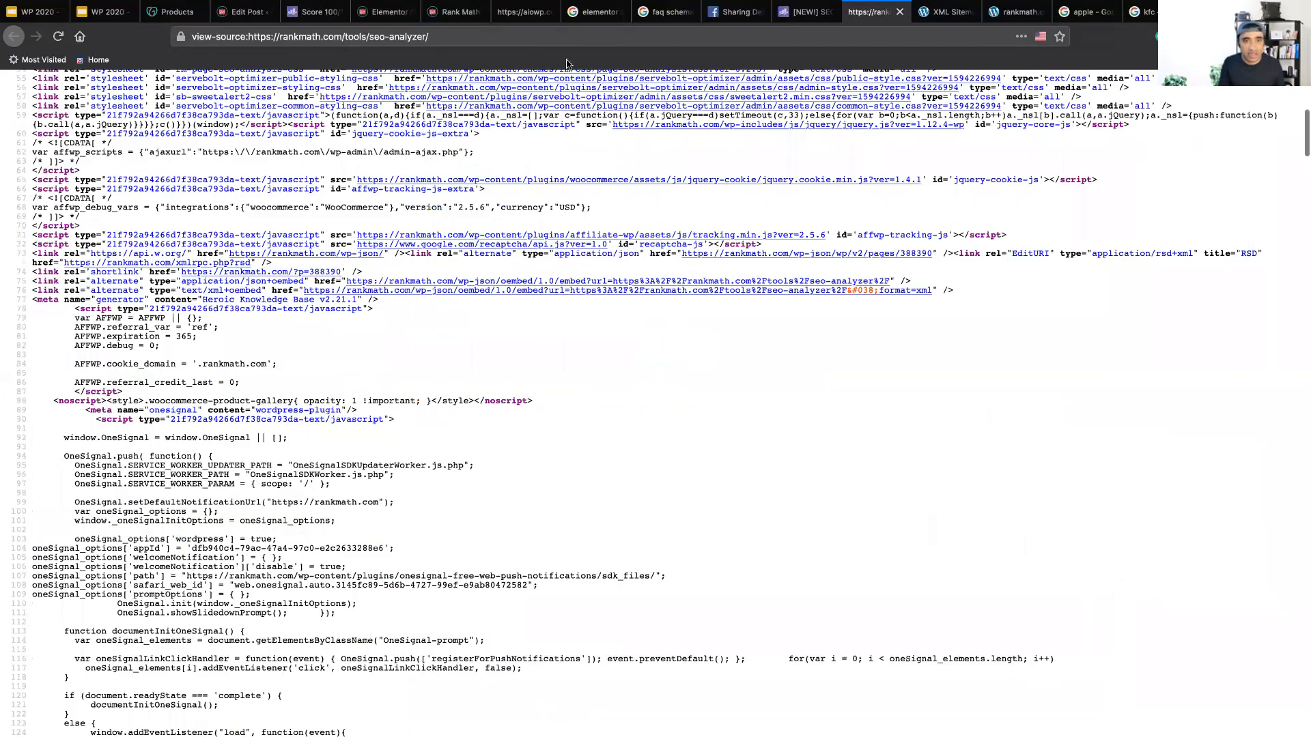
click(594, 13)
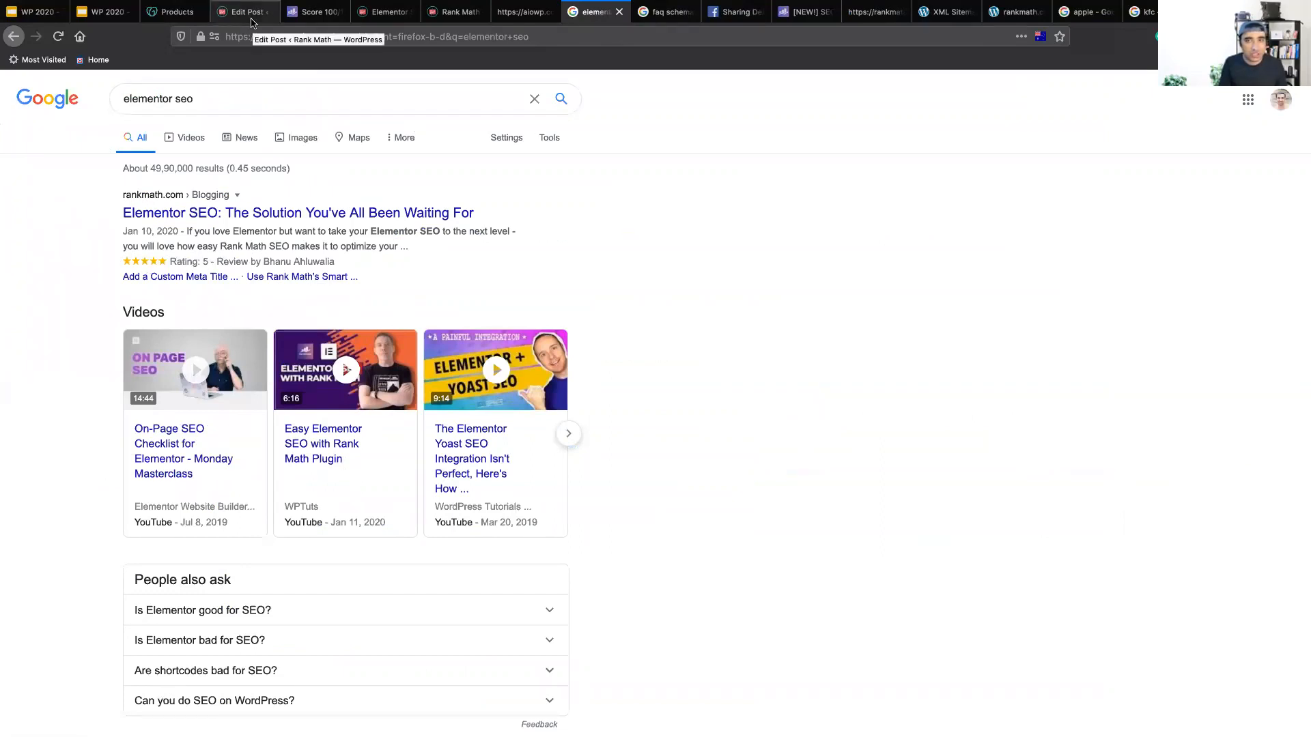
click(252, 11)
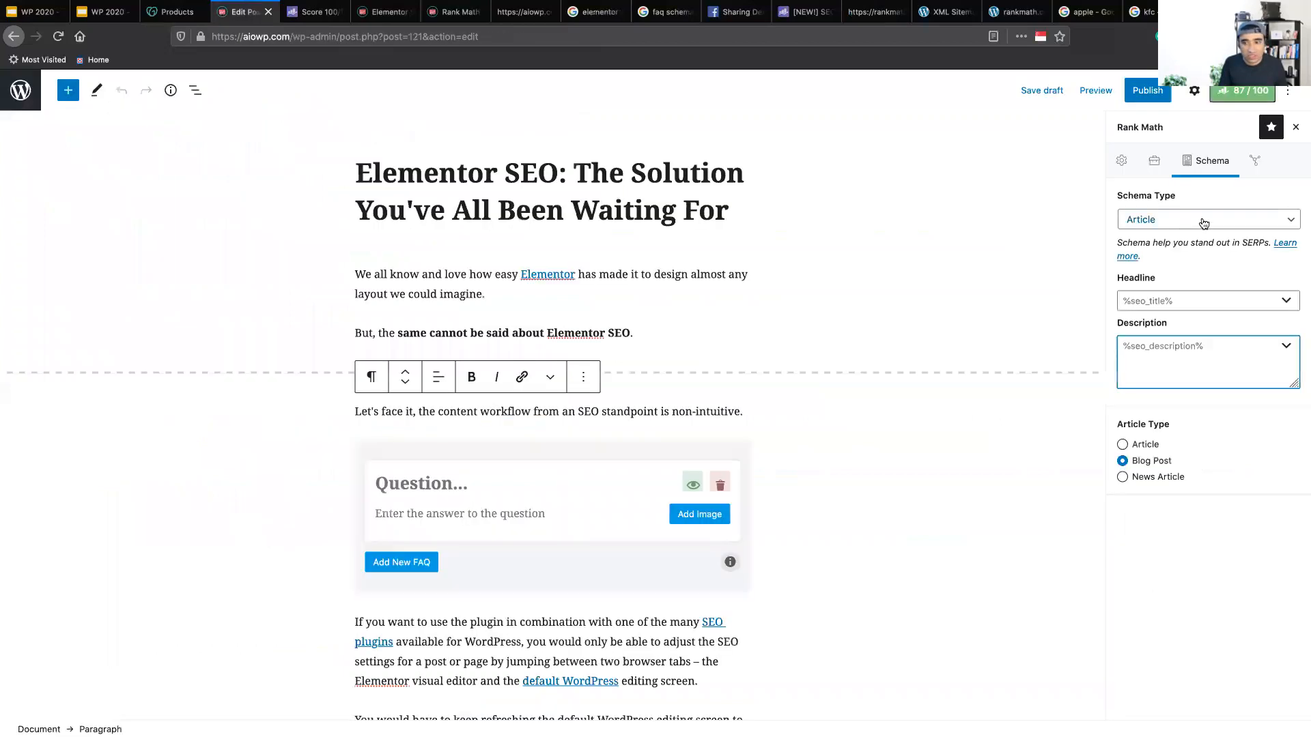
Try the Recipe and None schema types for the post and return it to Article.
click(1199, 219)
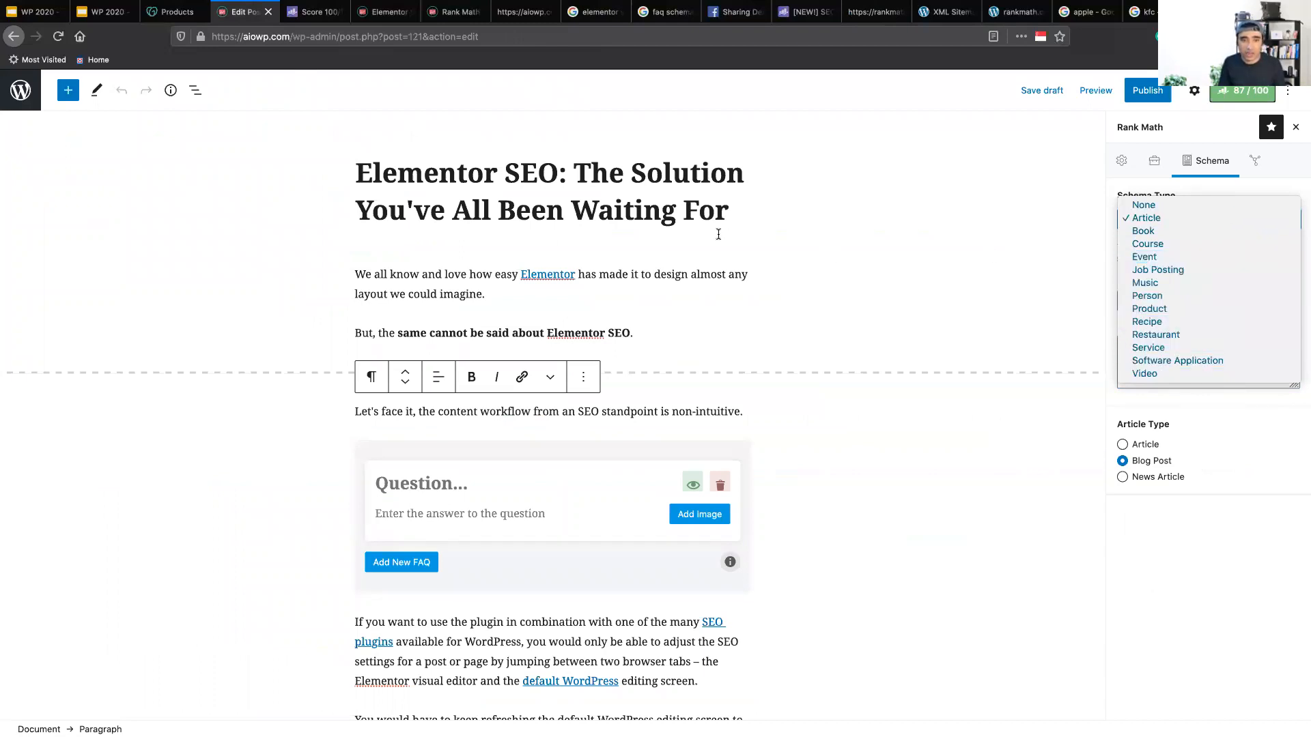
click(1212, 322)
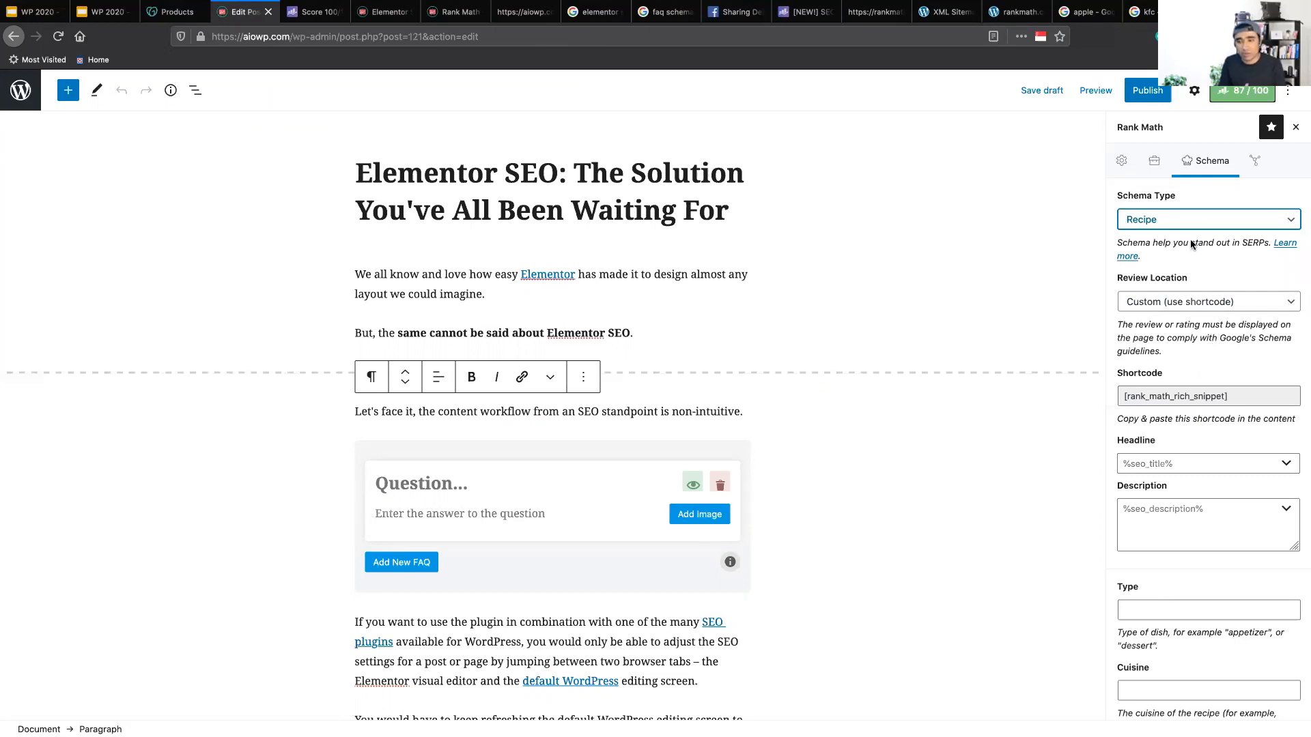
click(1187, 221)
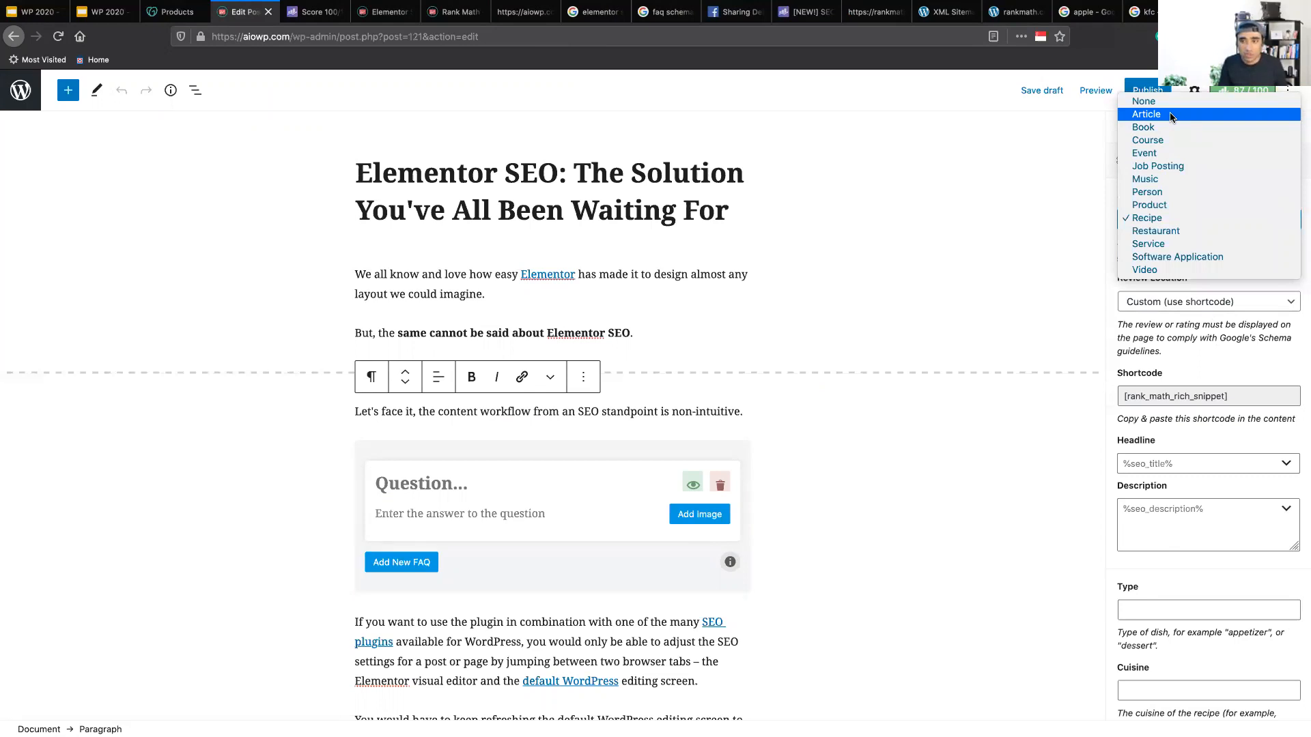
click(1169, 114)
click(1170, 220)
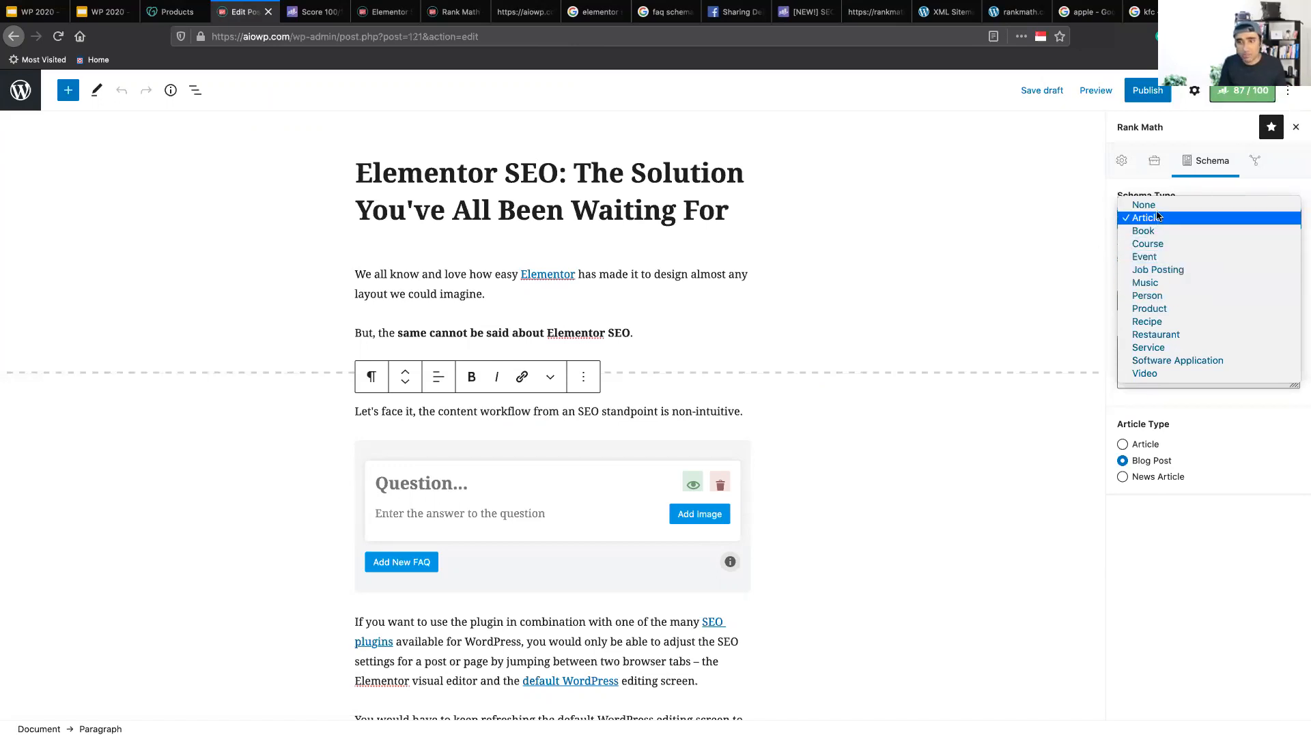
click(1160, 205)
click(1172, 225)
click(1170, 232)
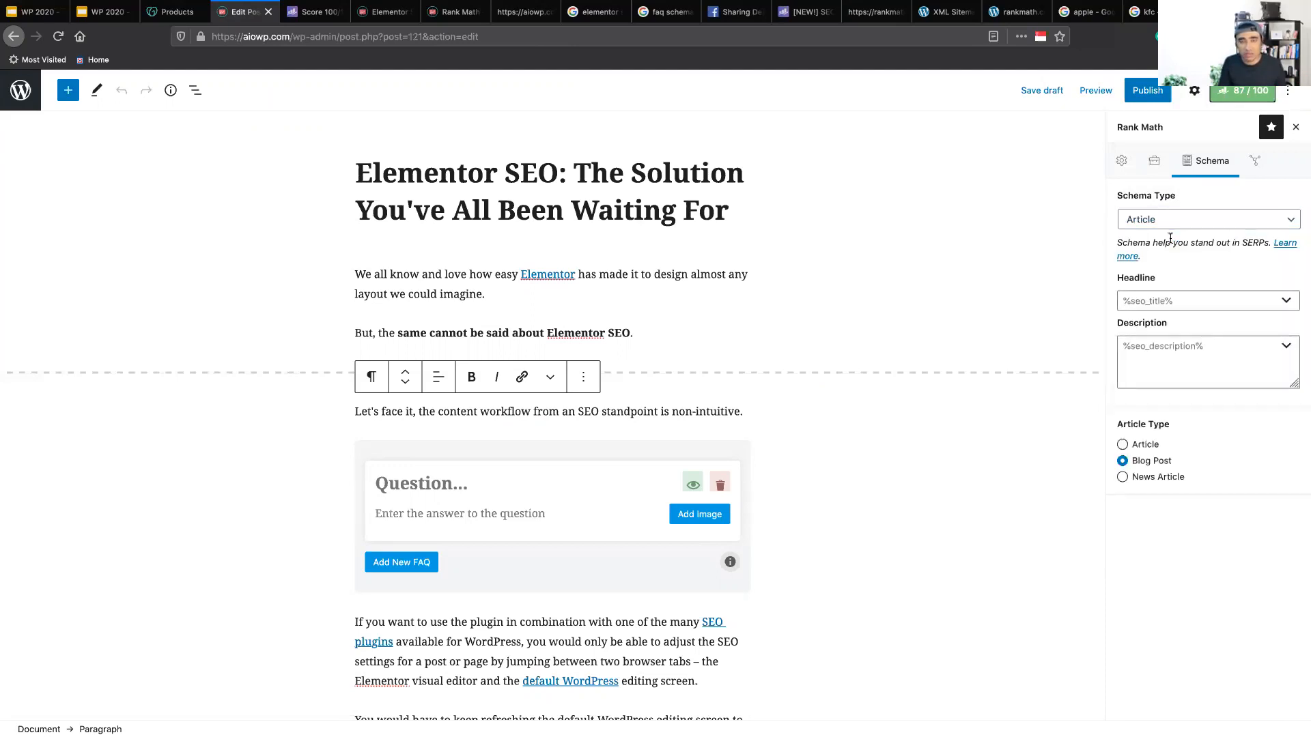
Open the social media preview editor and choose the red Rank Math SEO image as the Facebook share thumbnail.
click(1254, 164)
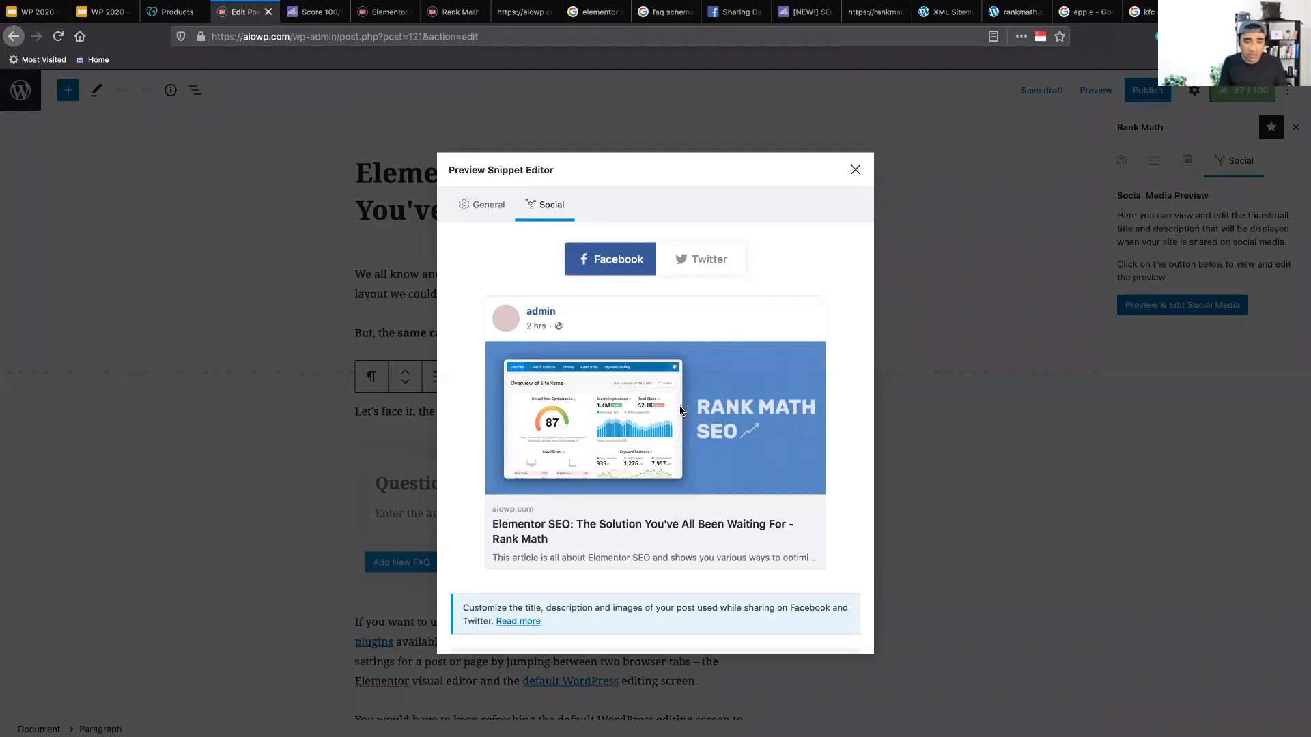
scroll(680, 411, down, 1)
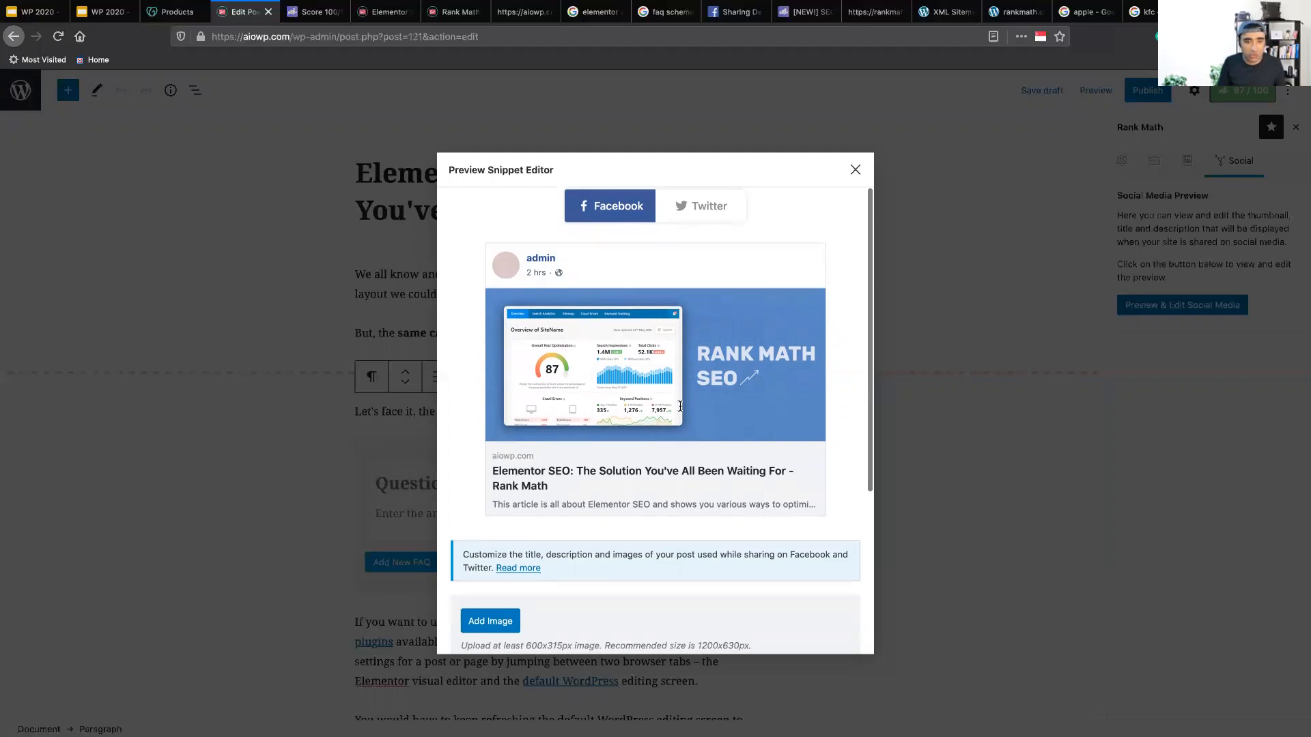
scroll(680, 382, down, 5)
click(497, 436)
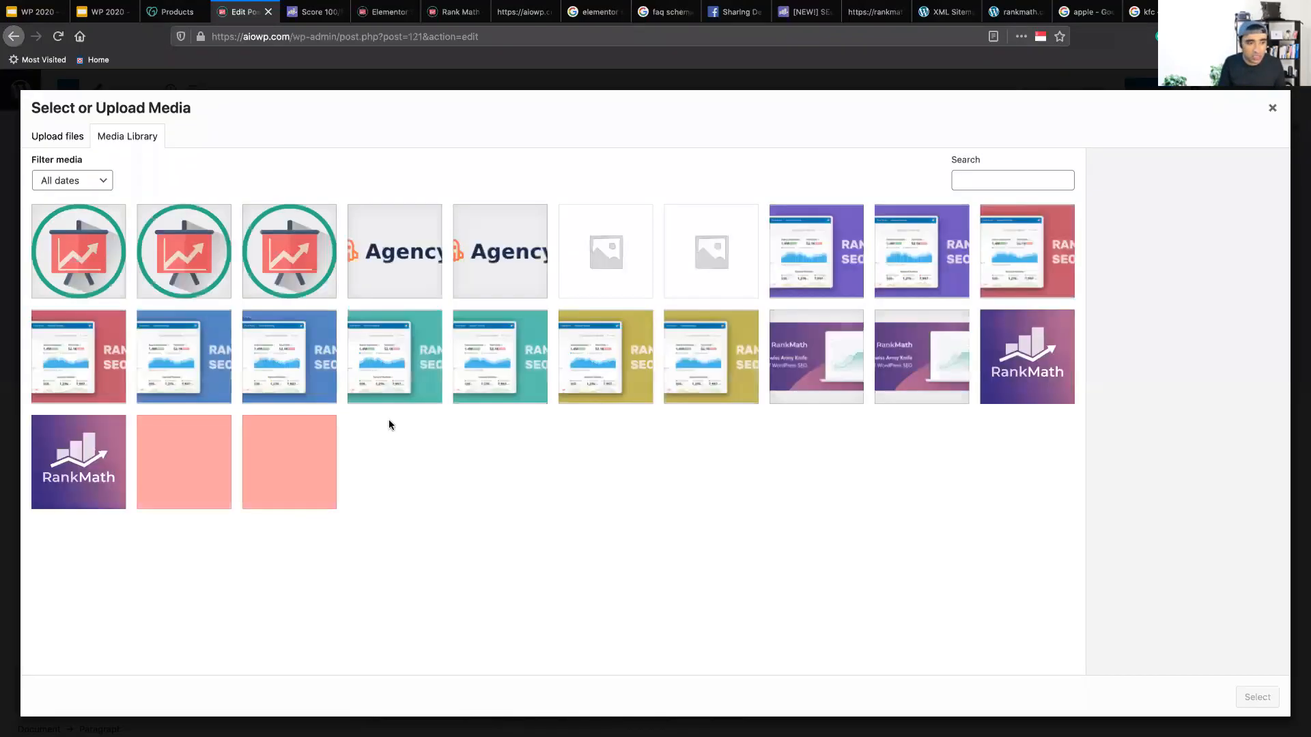
click(97, 363)
click(1257, 697)
Check the chosen thumbnail in the Facebook and Twitter card previews.
scroll(633, 408, up, 3)
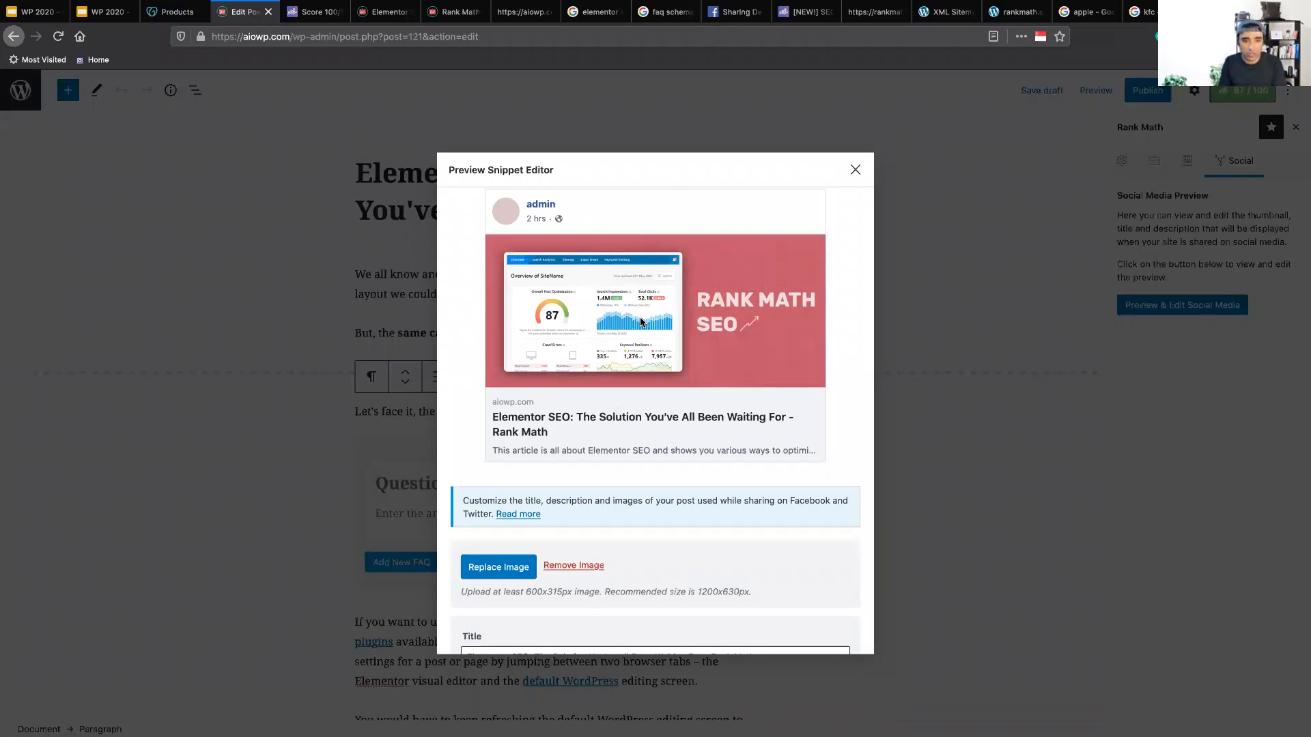
scroll(640, 321, up, 5)
click(702, 265)
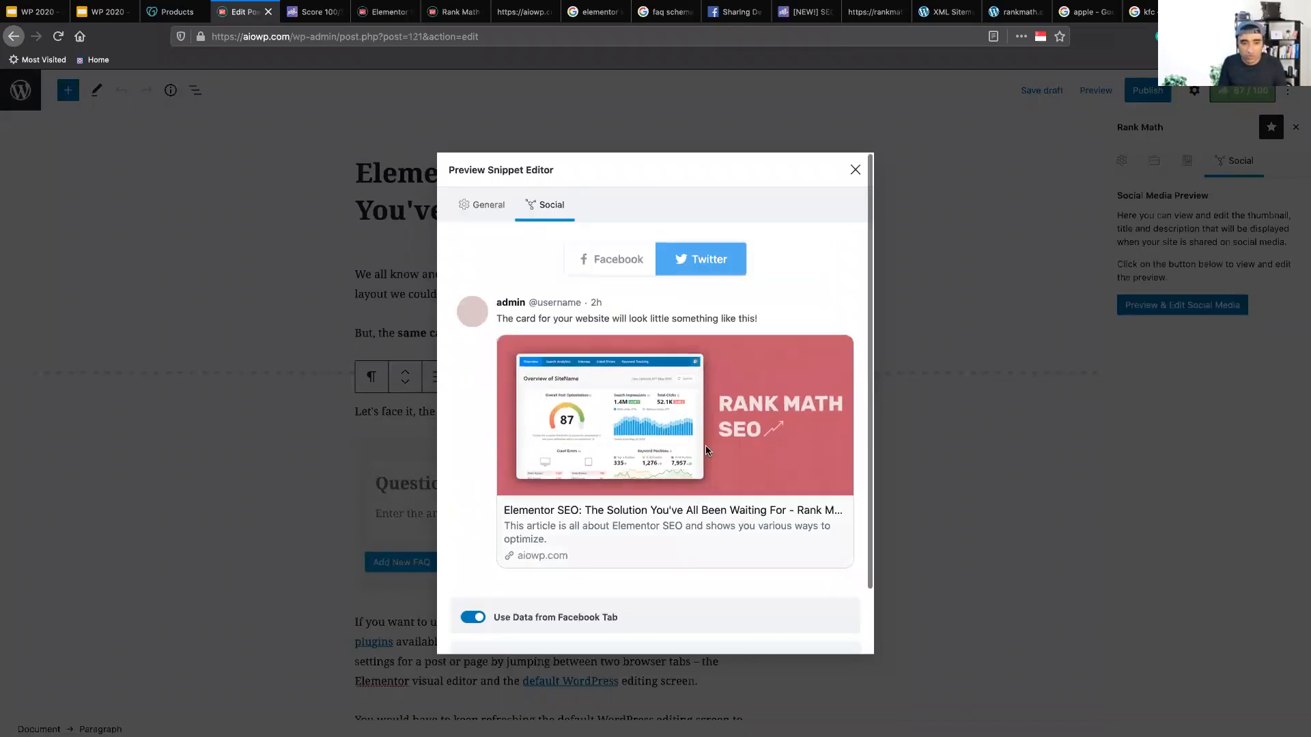
click(620, 272)
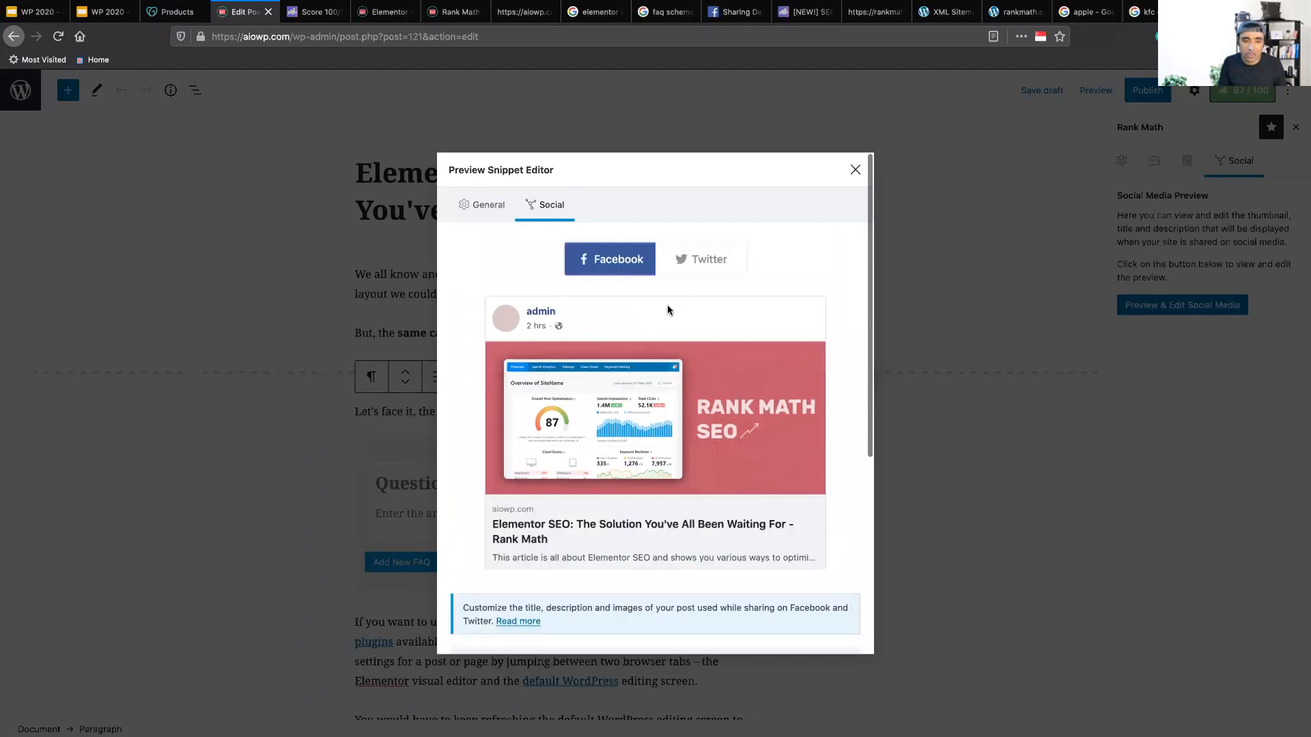
Review the image, title and description fields of the Facebook preview against its share card.
scroll(667, 310, down, 3)
scroll(607, 452, down, 2)
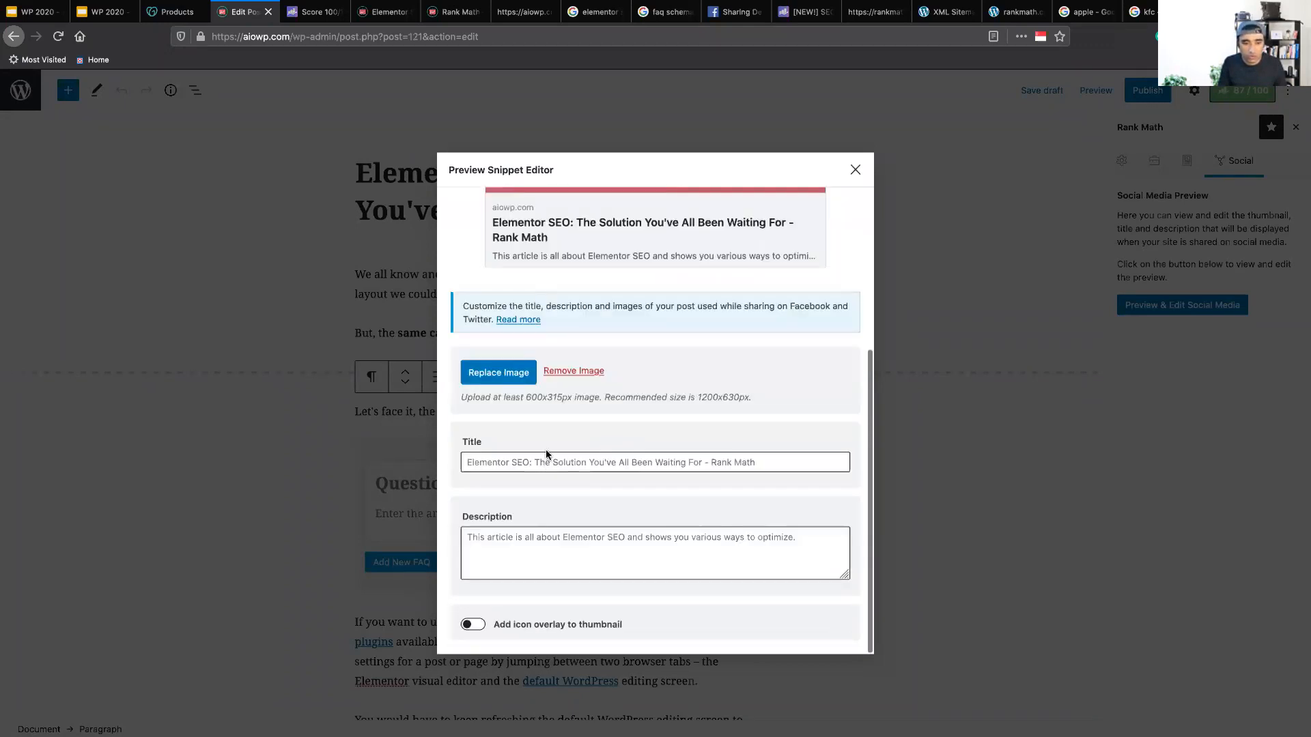
click(536, 459)
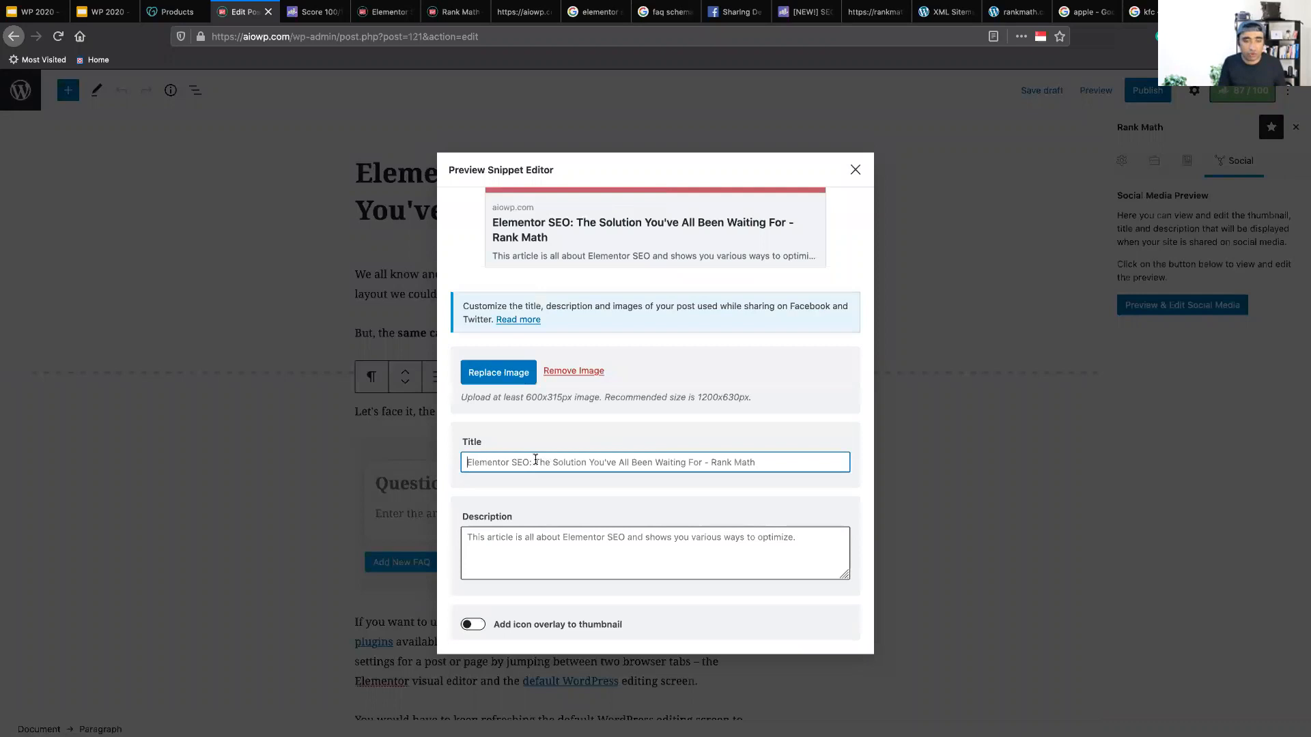
key(Tab)
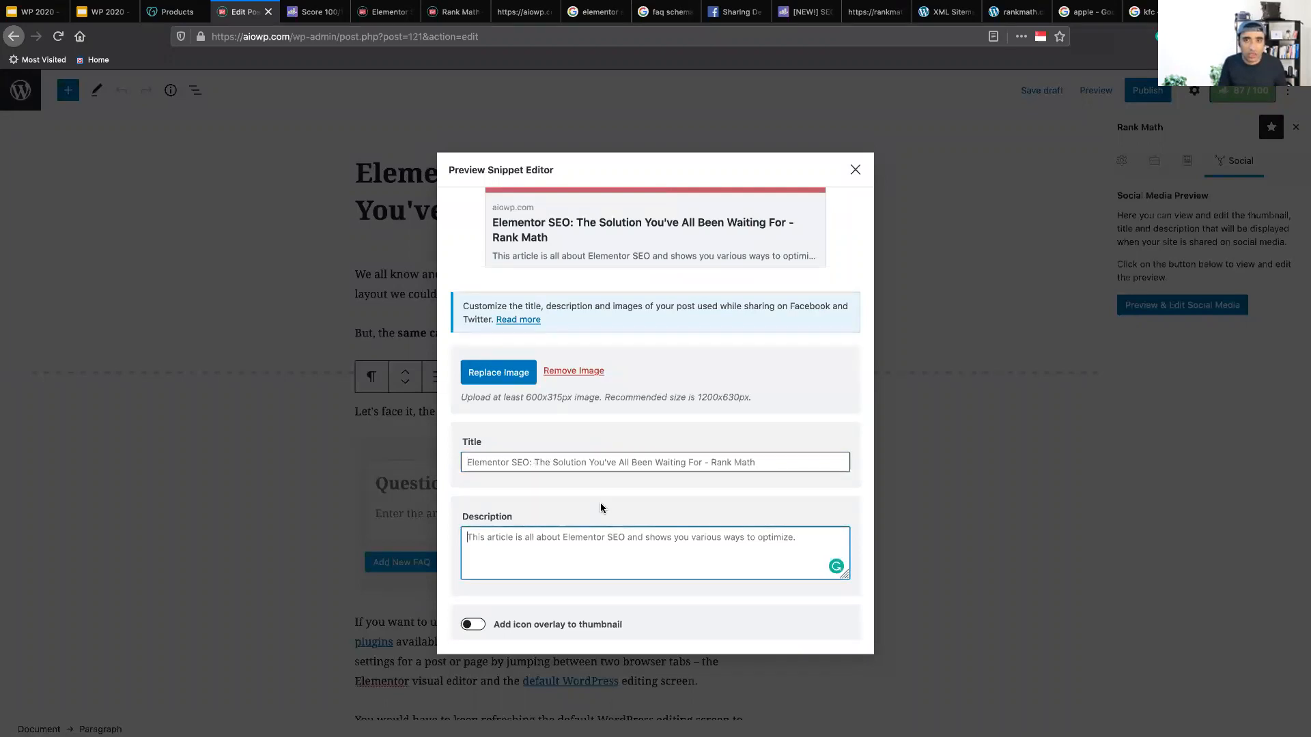
scroll(591, 313, up, 2)
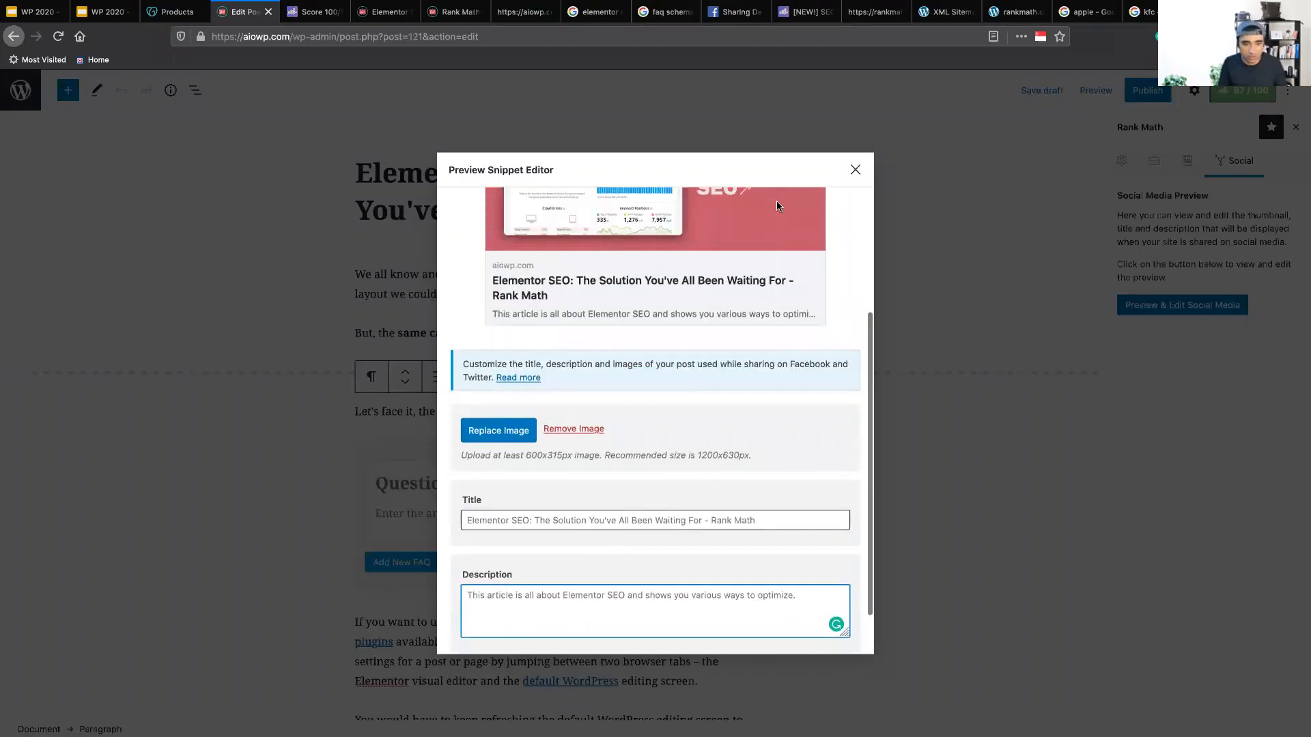
Close the snippet editor, return to Rank Math's General settings and save the post as a draft.
click(855, 170)
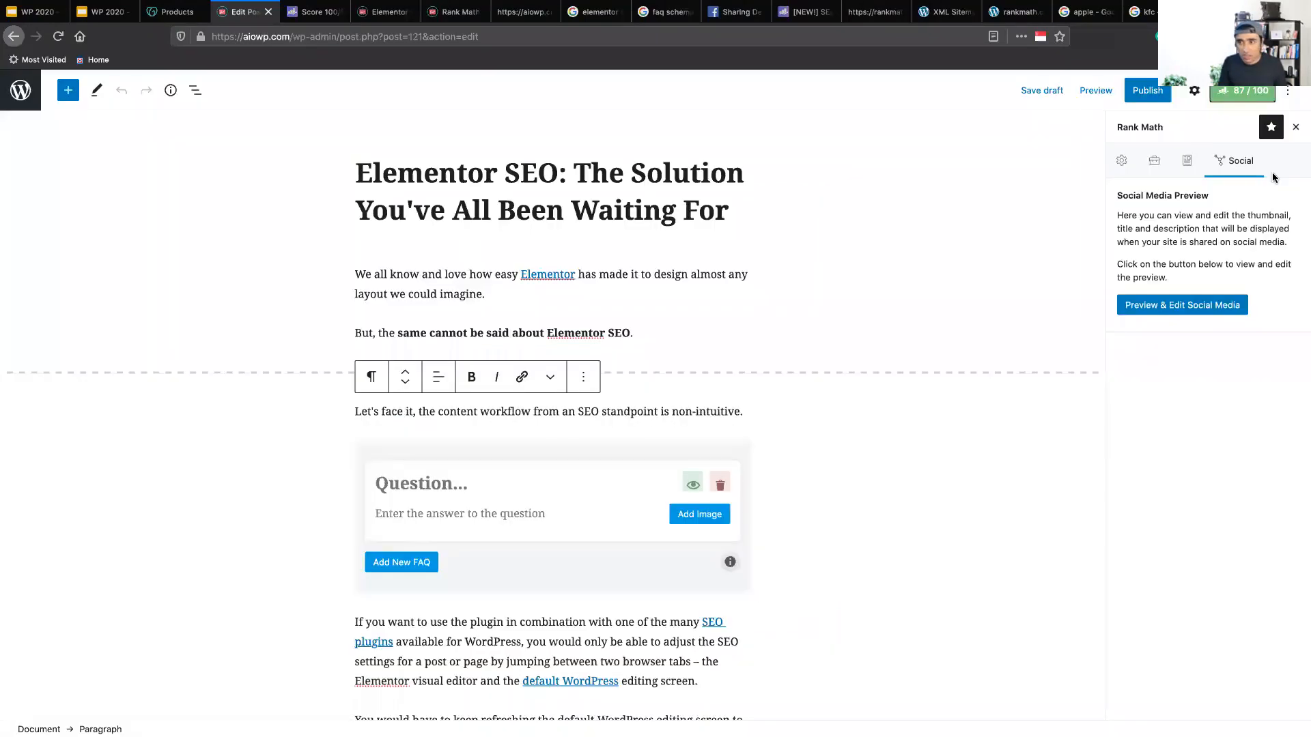
click(1123, 159)
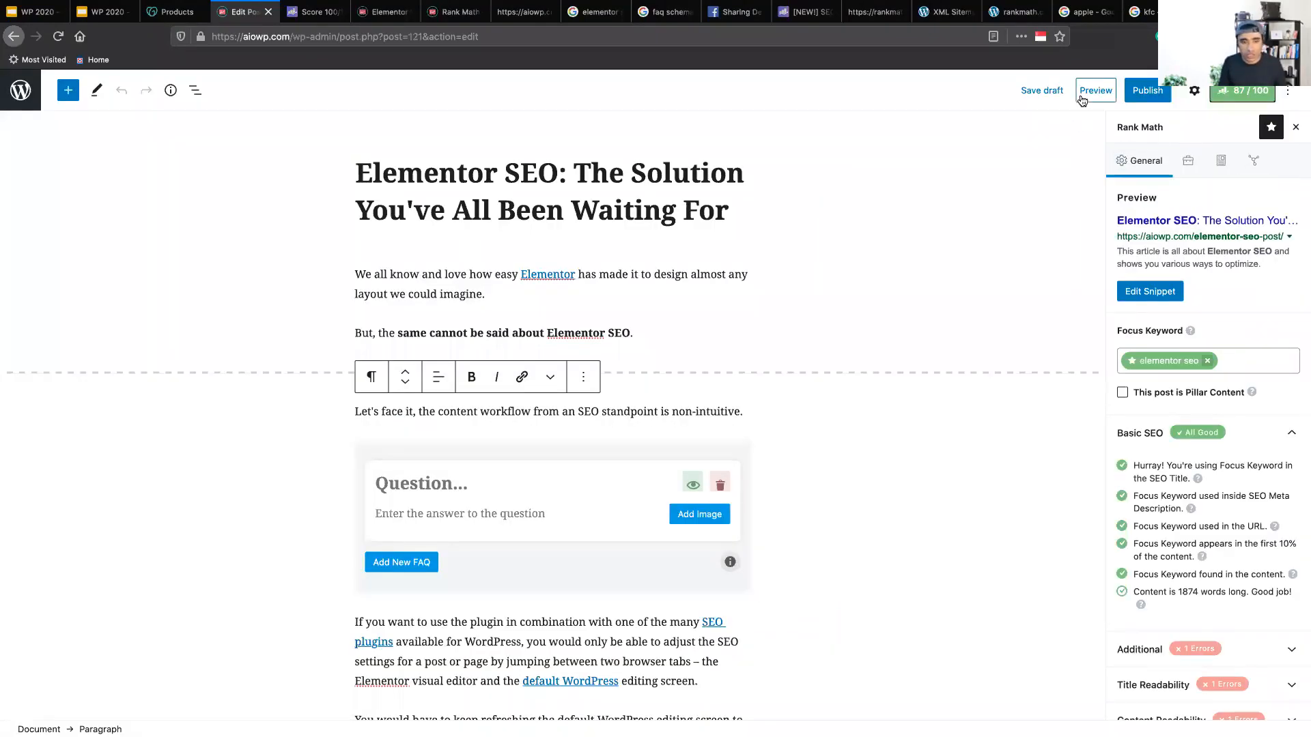
click(1043, 91)
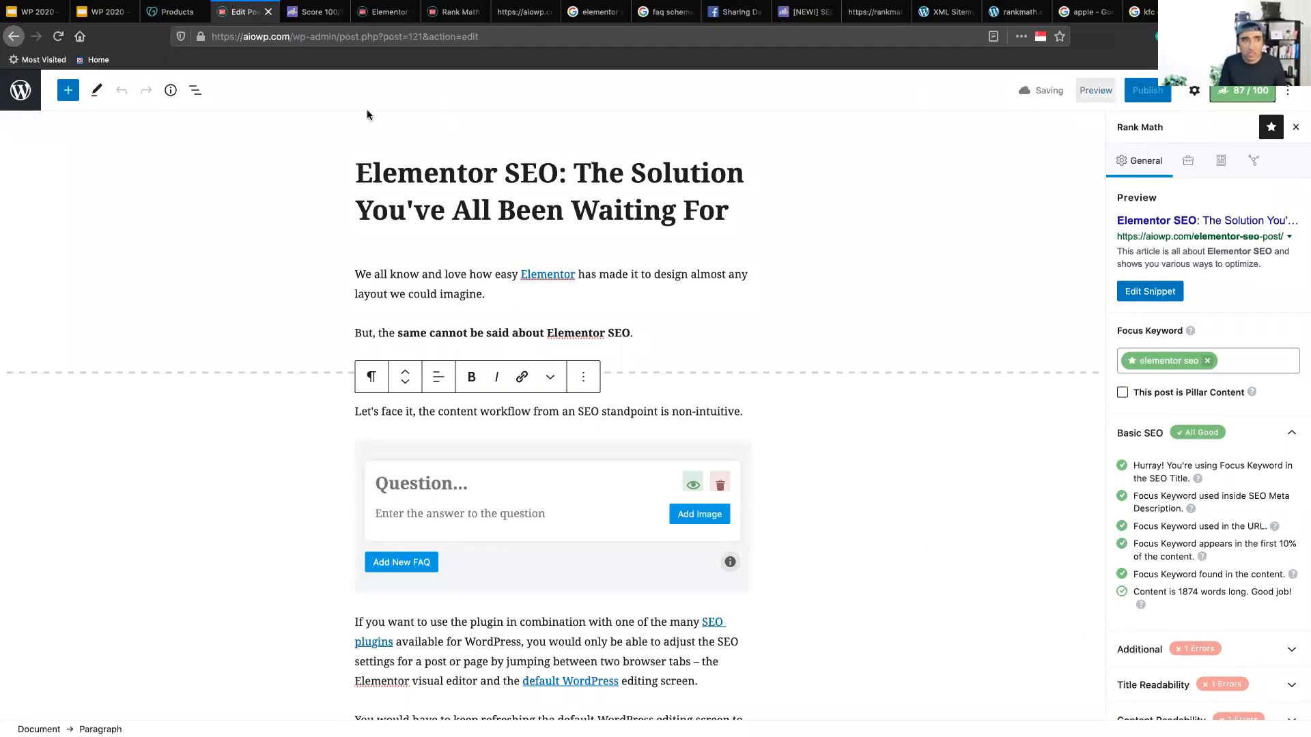
Switch to the Google Slides presentation and advance to the "Common misconceptions of SEO" slide.
click(106, 13)
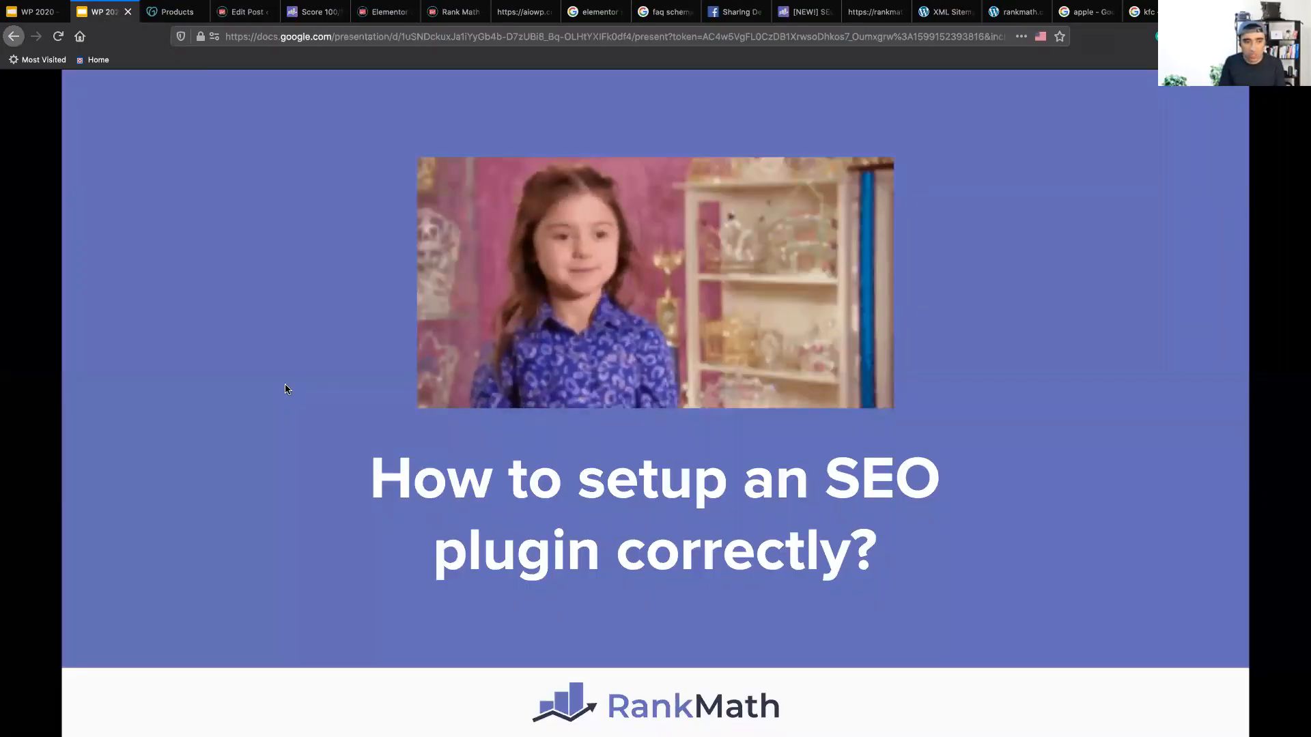
click(286, 389)
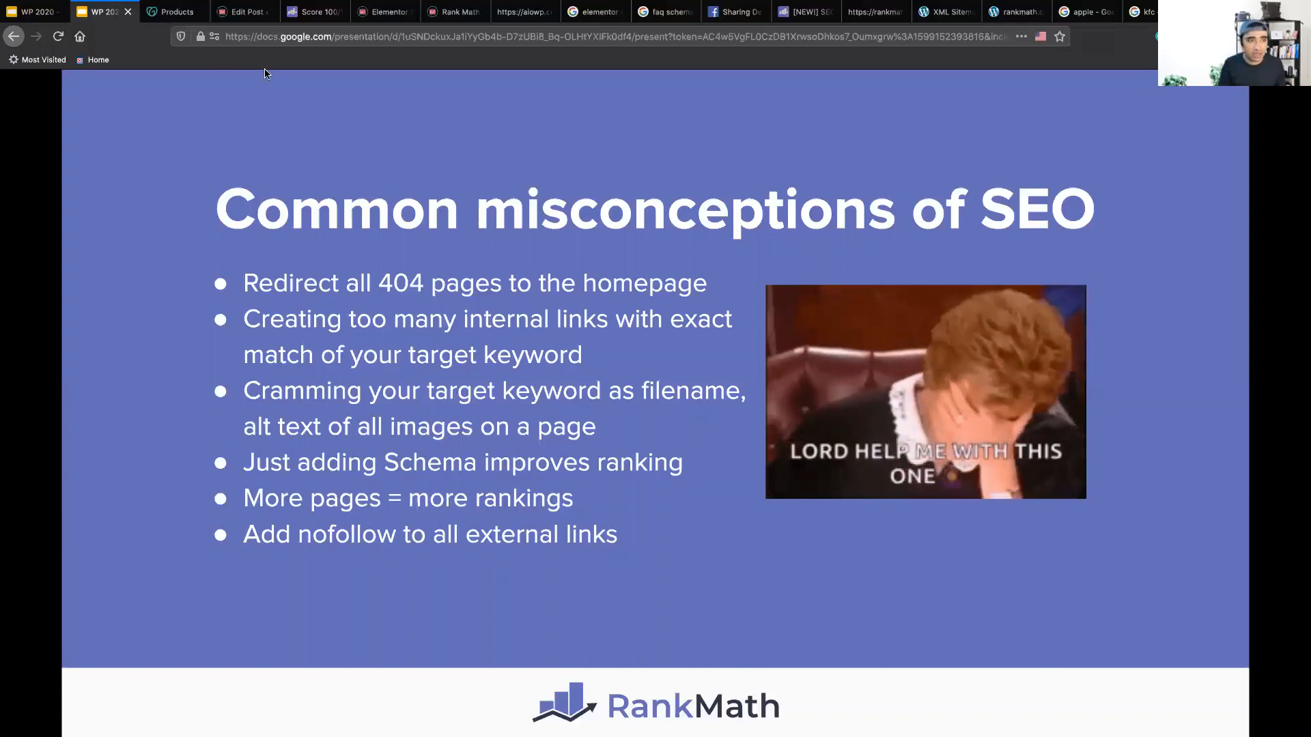
Open the "Etew veniam quis nostrud exercitation ullamco" post from the site's Blog page.
click(235, 13)
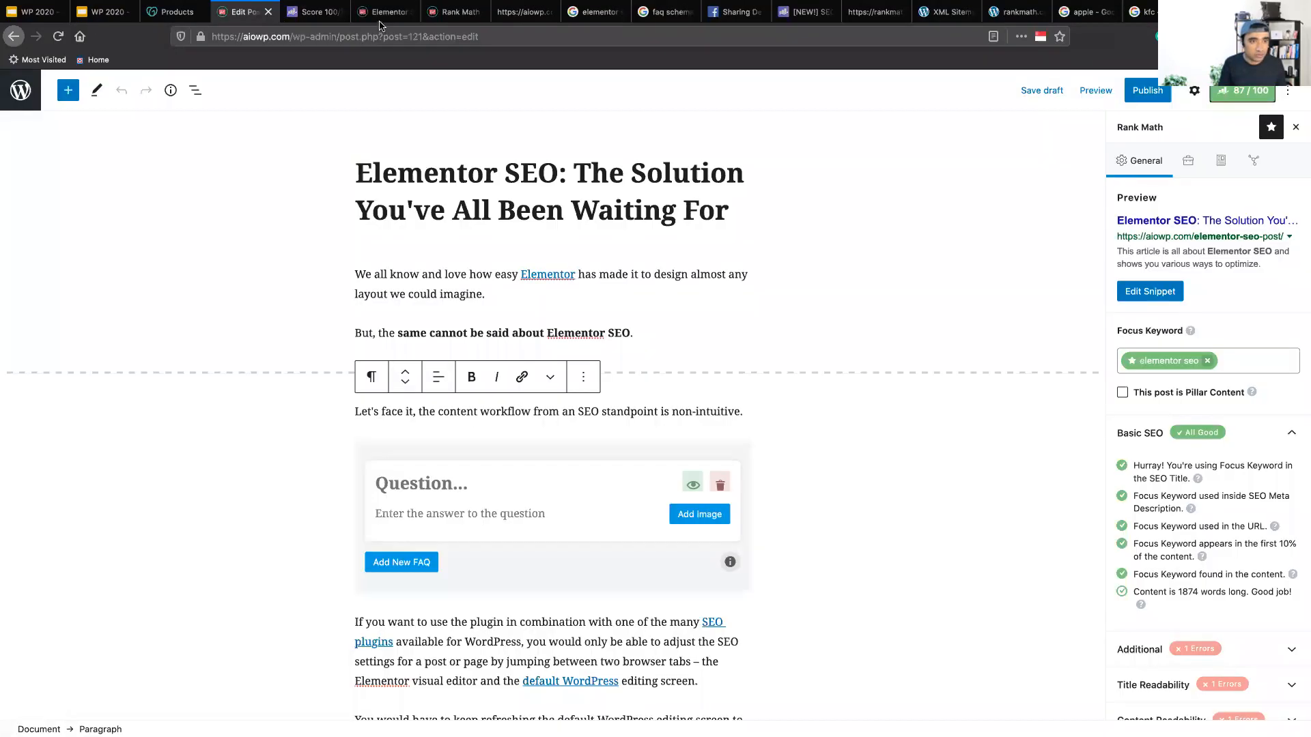
click(384, 13)
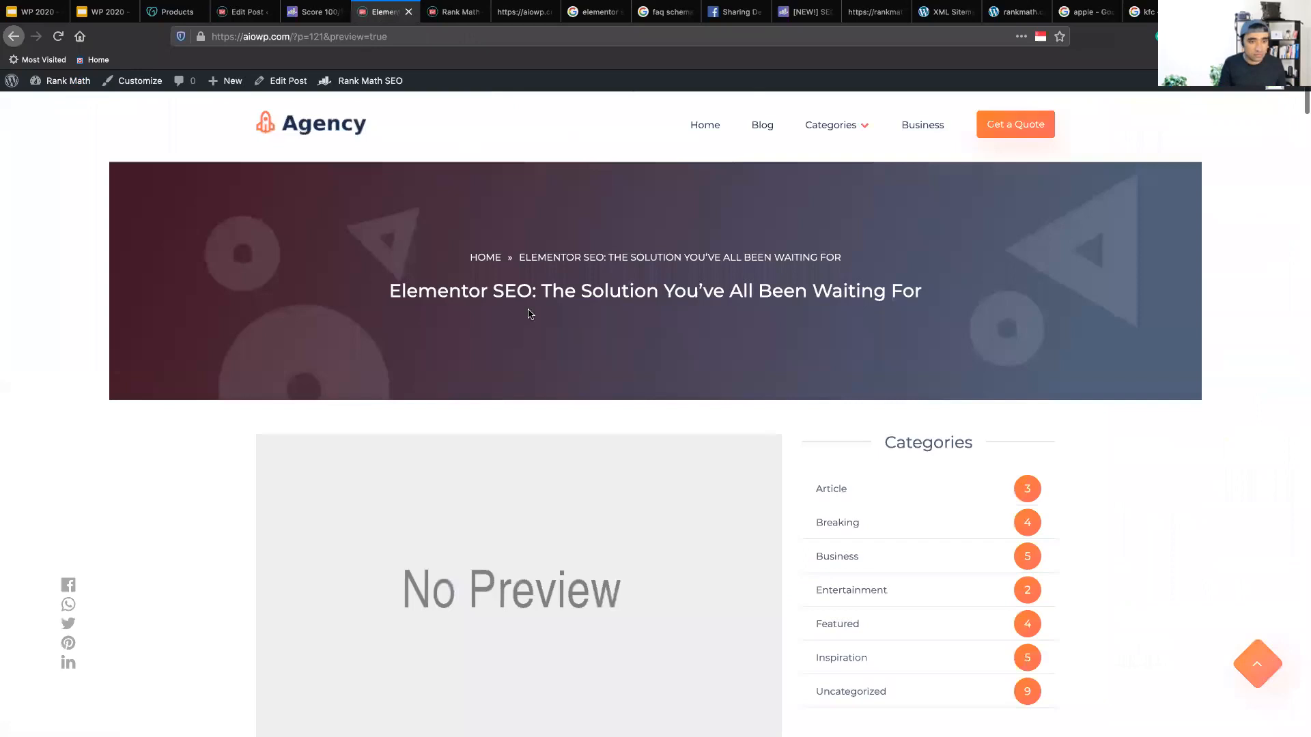
click(768, 127)
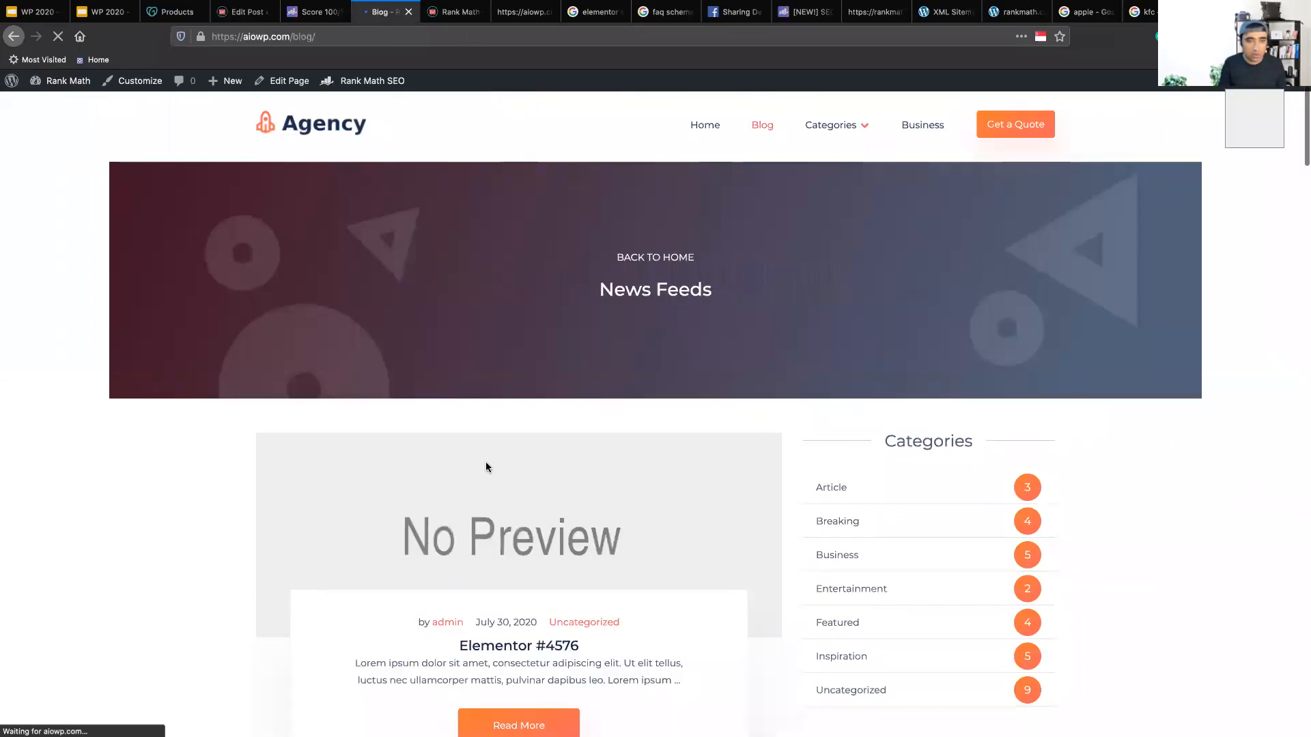
scroll(484, 597, down, 10)
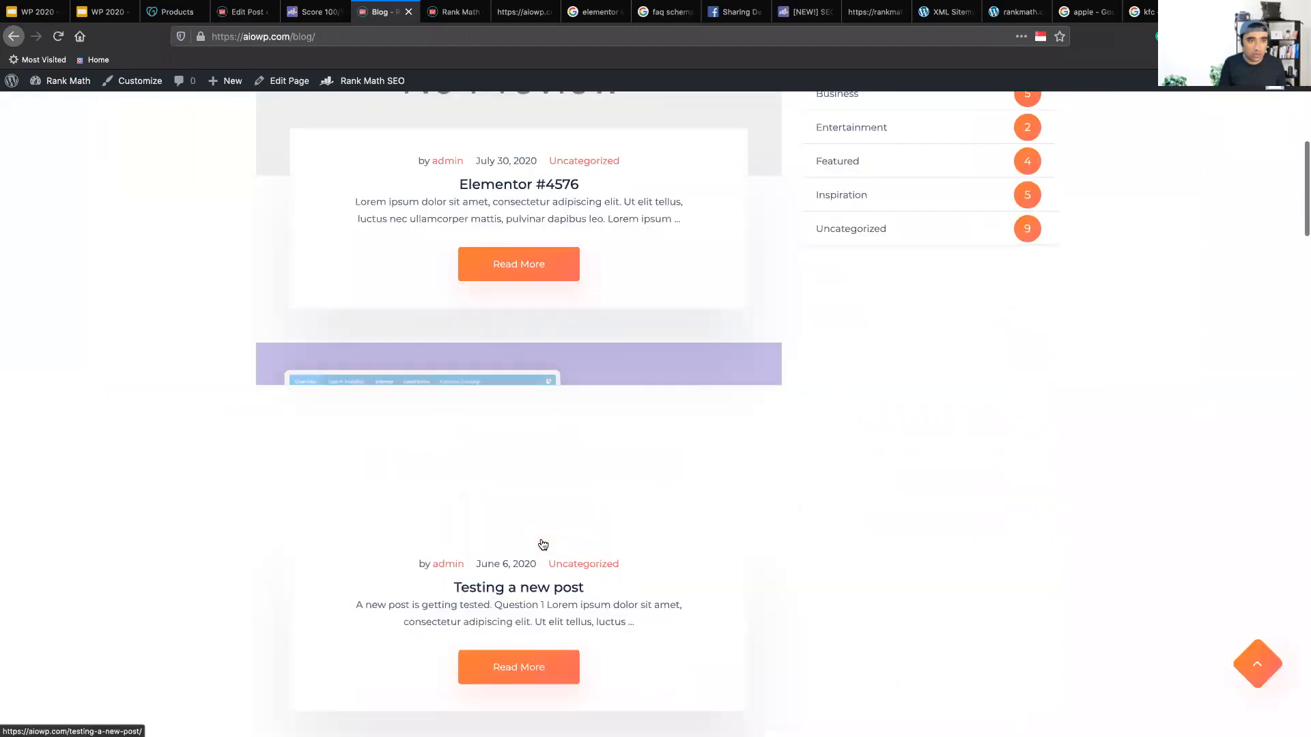
click(503, 340)
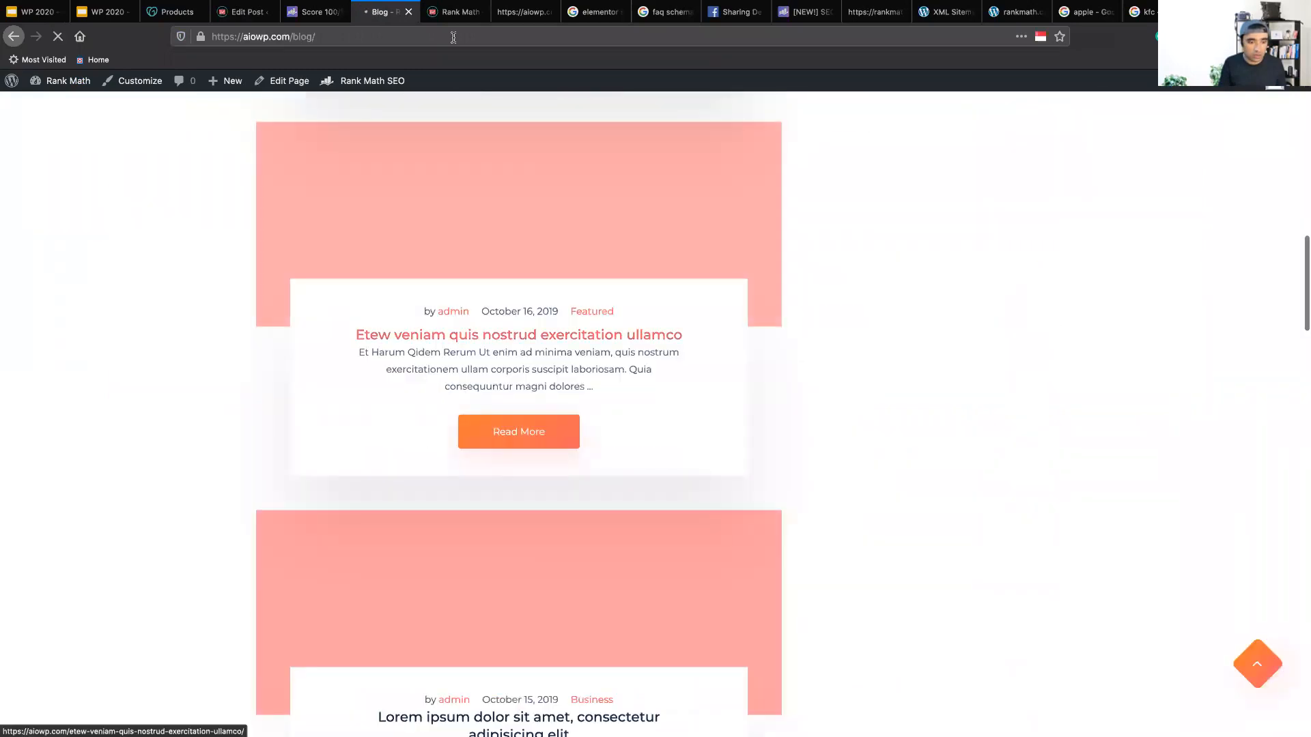
Replace the post's slug in the address with vfhgkjfhkjfghg and load that nonexistent page on aiowp.com.
click(537, 37)
text(84768468795494)
key(Return)
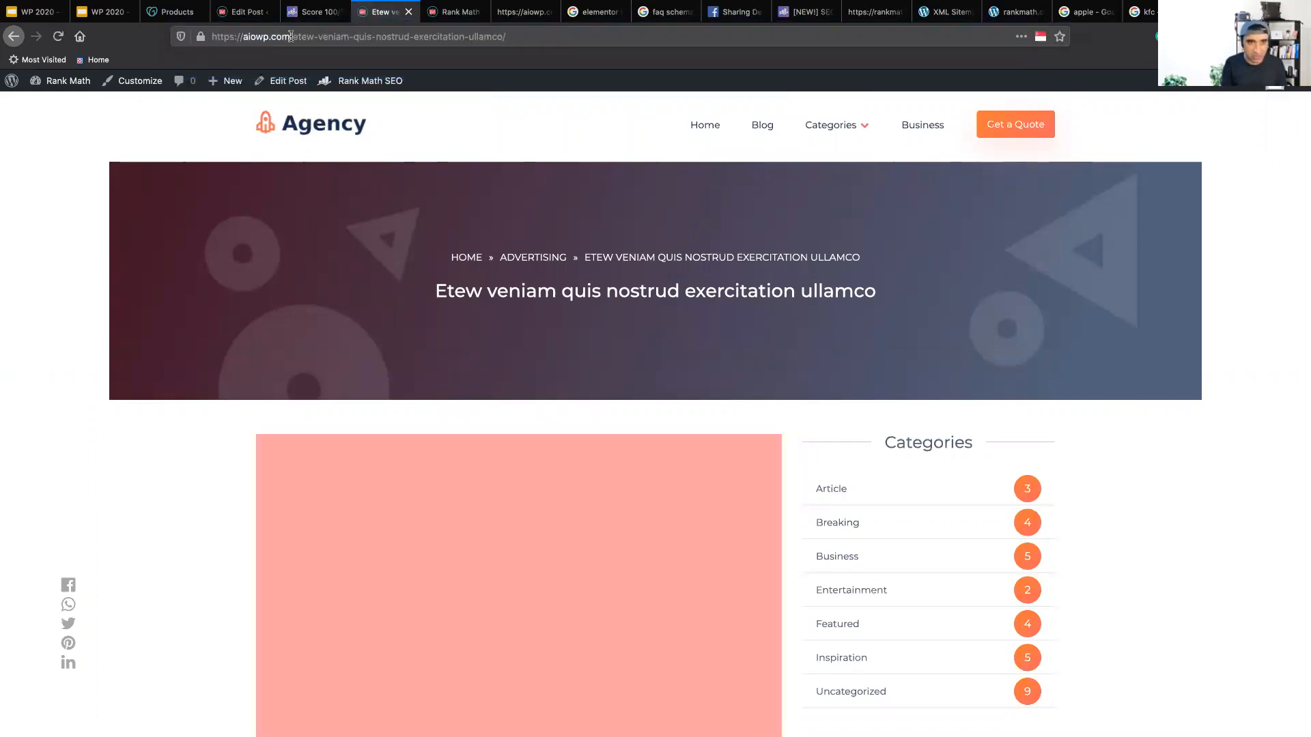
drag(294, 37, 801, 62)
text(vfhgkjfhkjfghg)
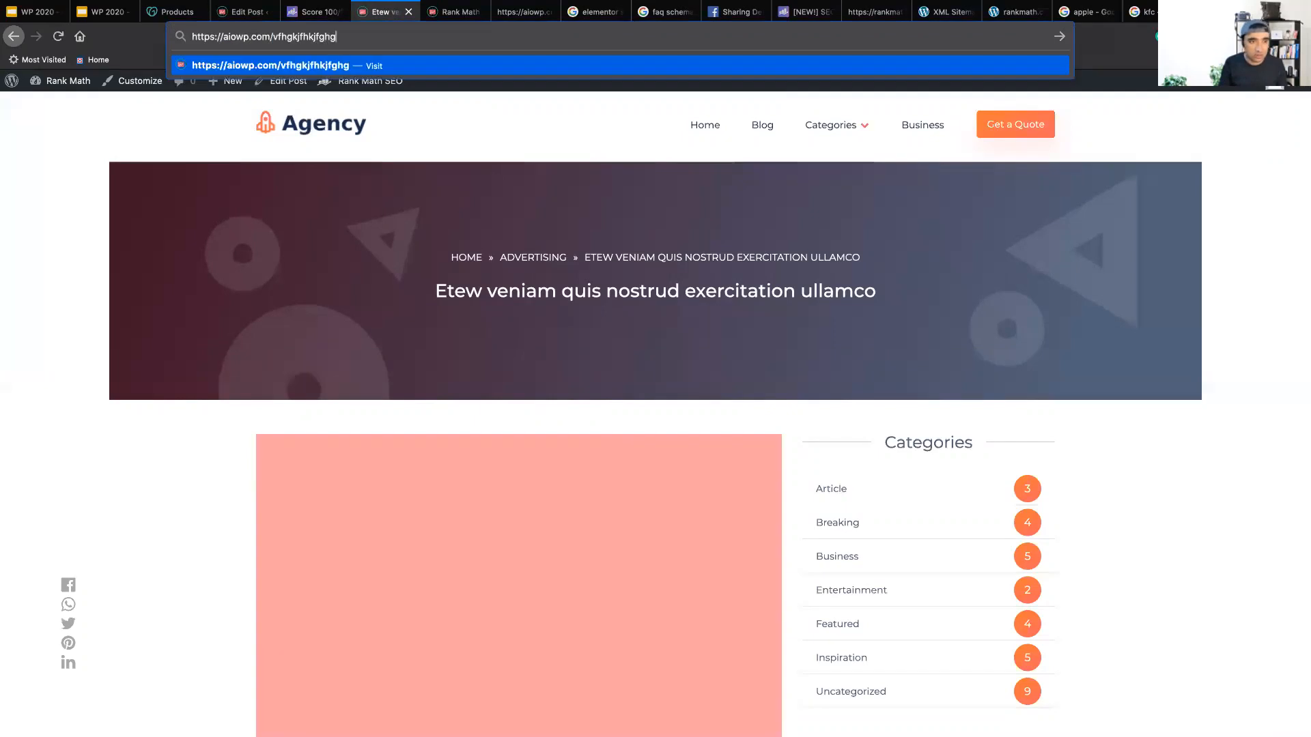
key(Return)
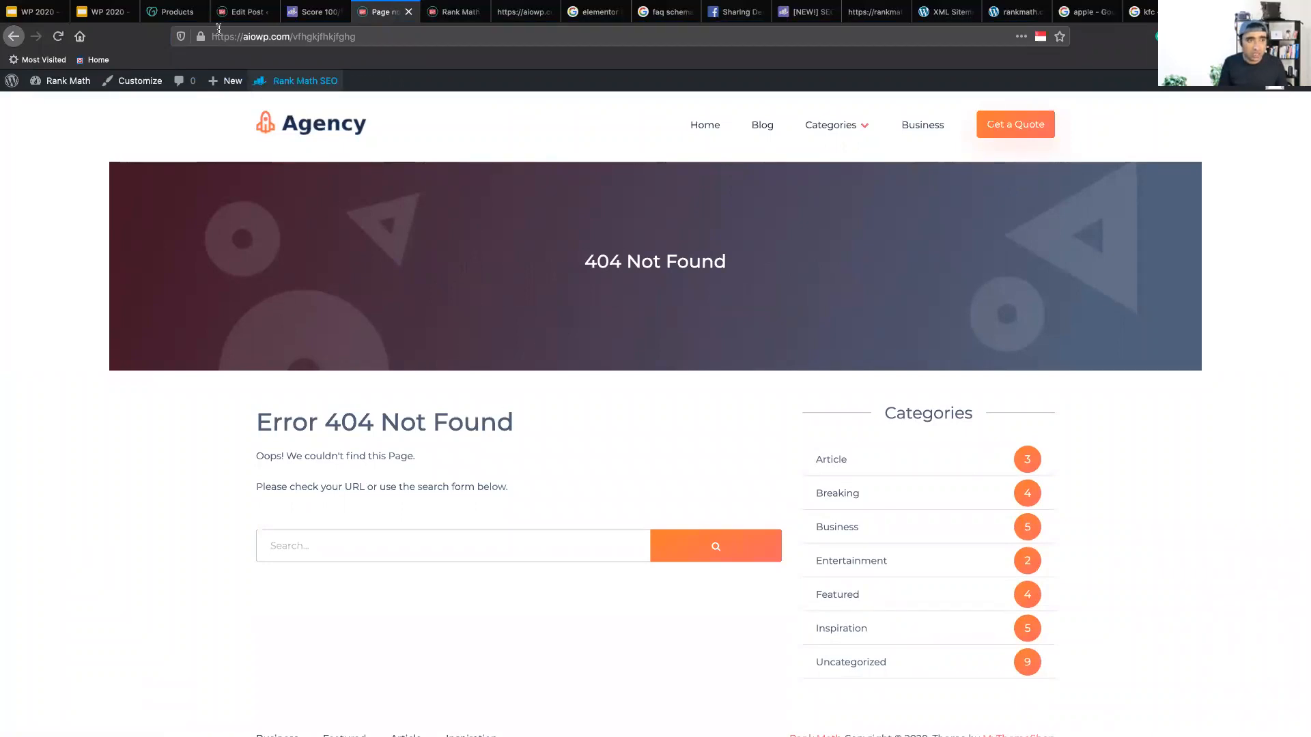
Open Rank Math's 404 Monitor in the WordPress admin and start a redirection for the logged vfhgkjfhkjfghg URI.
click(240, 12)
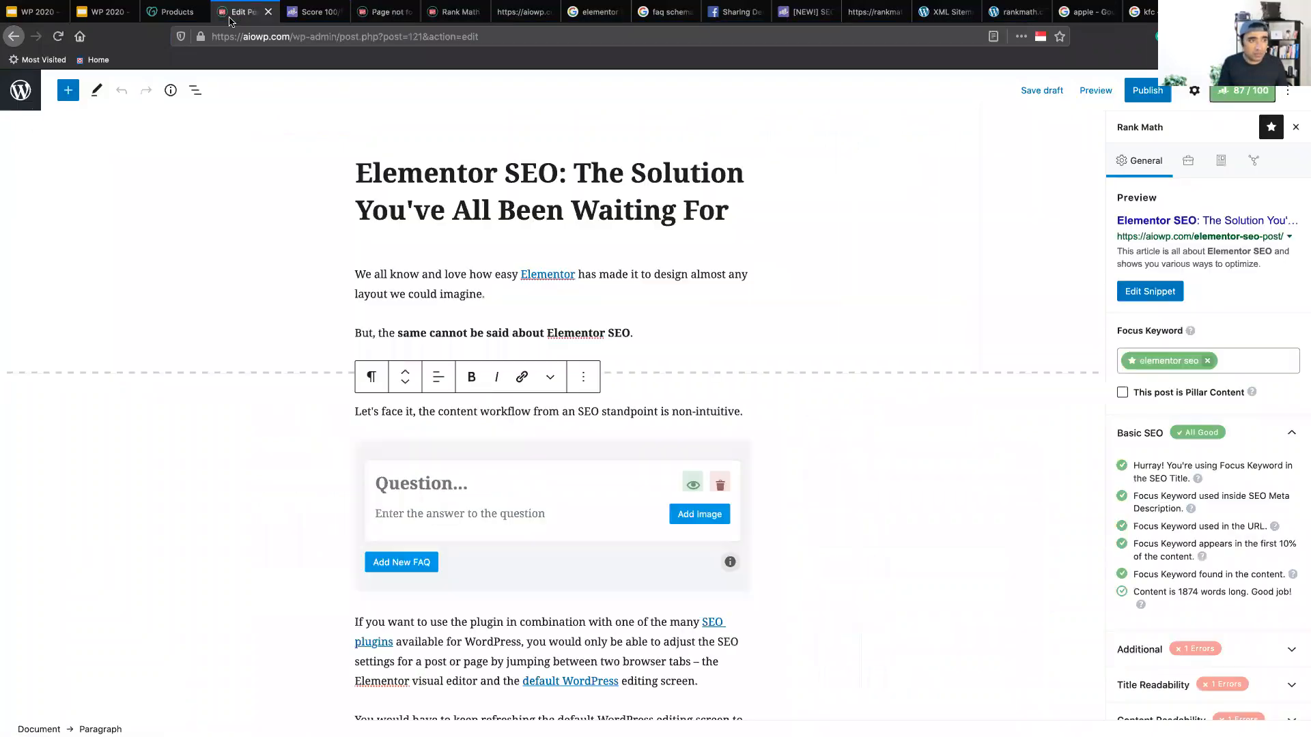
click(22, 110)
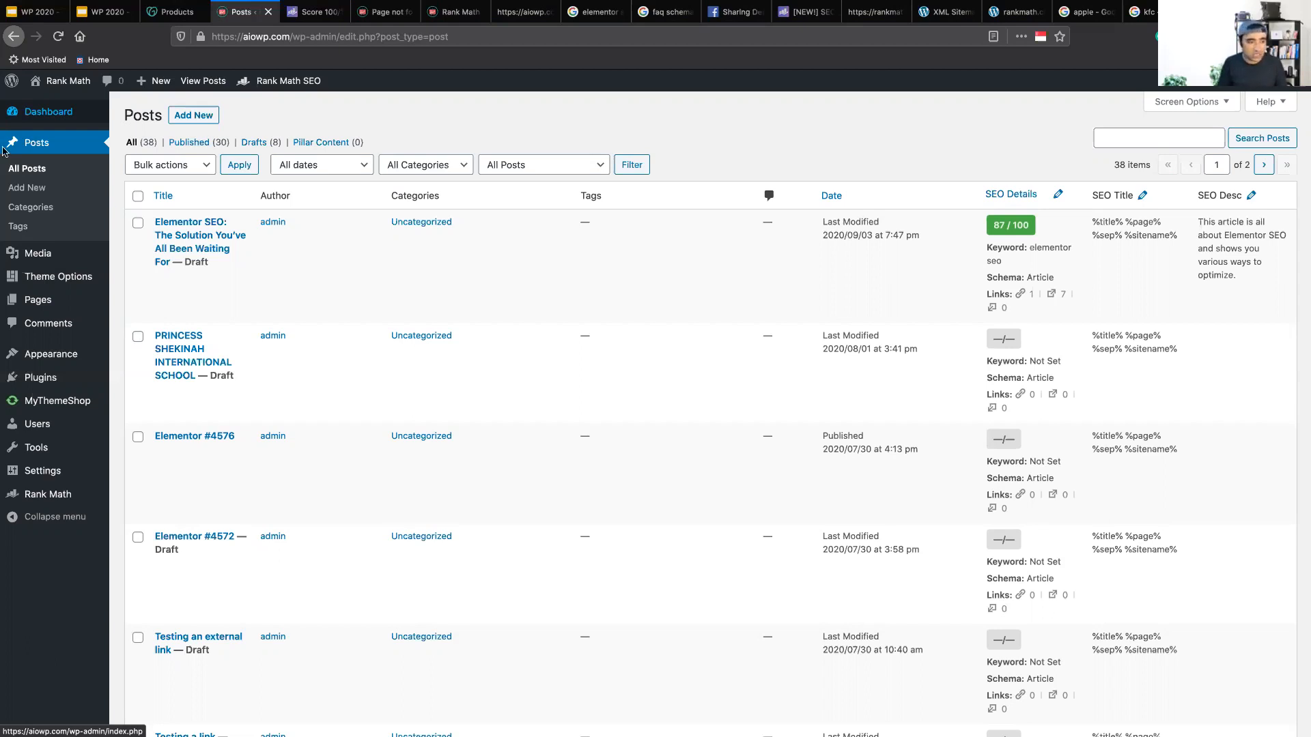
mouse_move(58, 497)
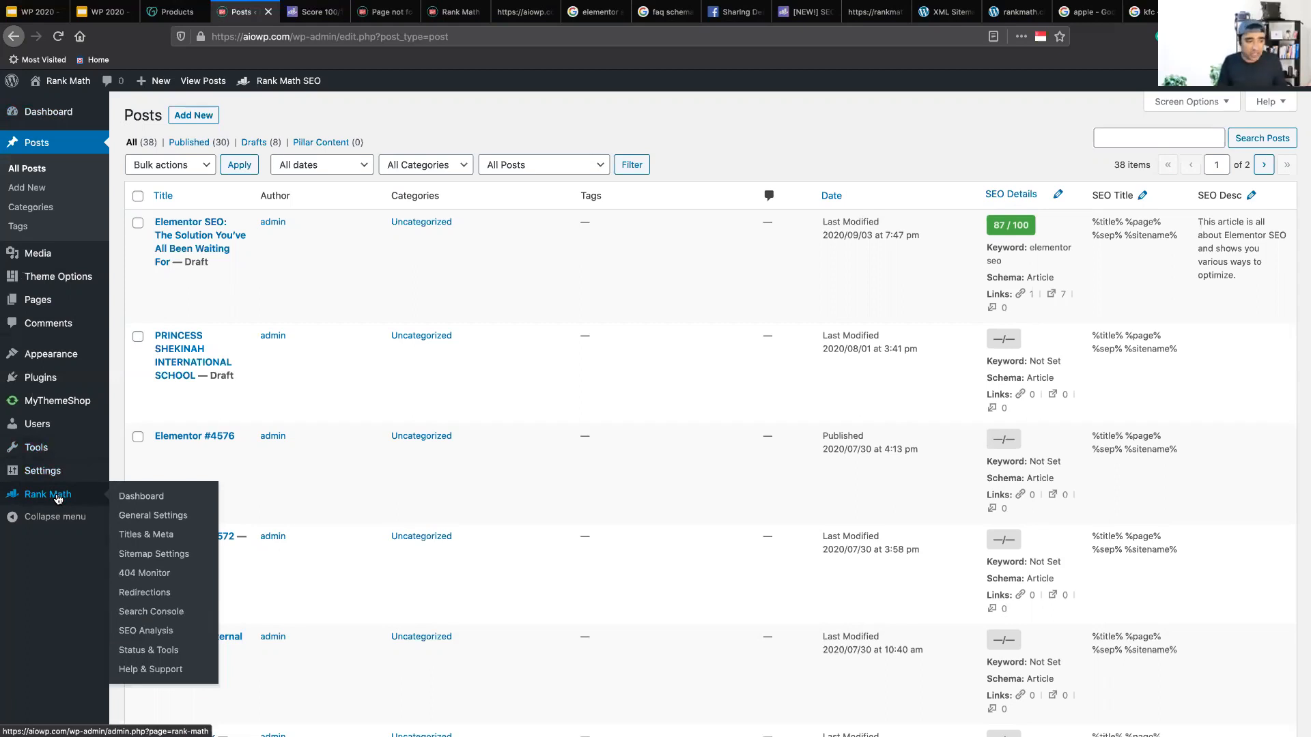
click(137, 575)
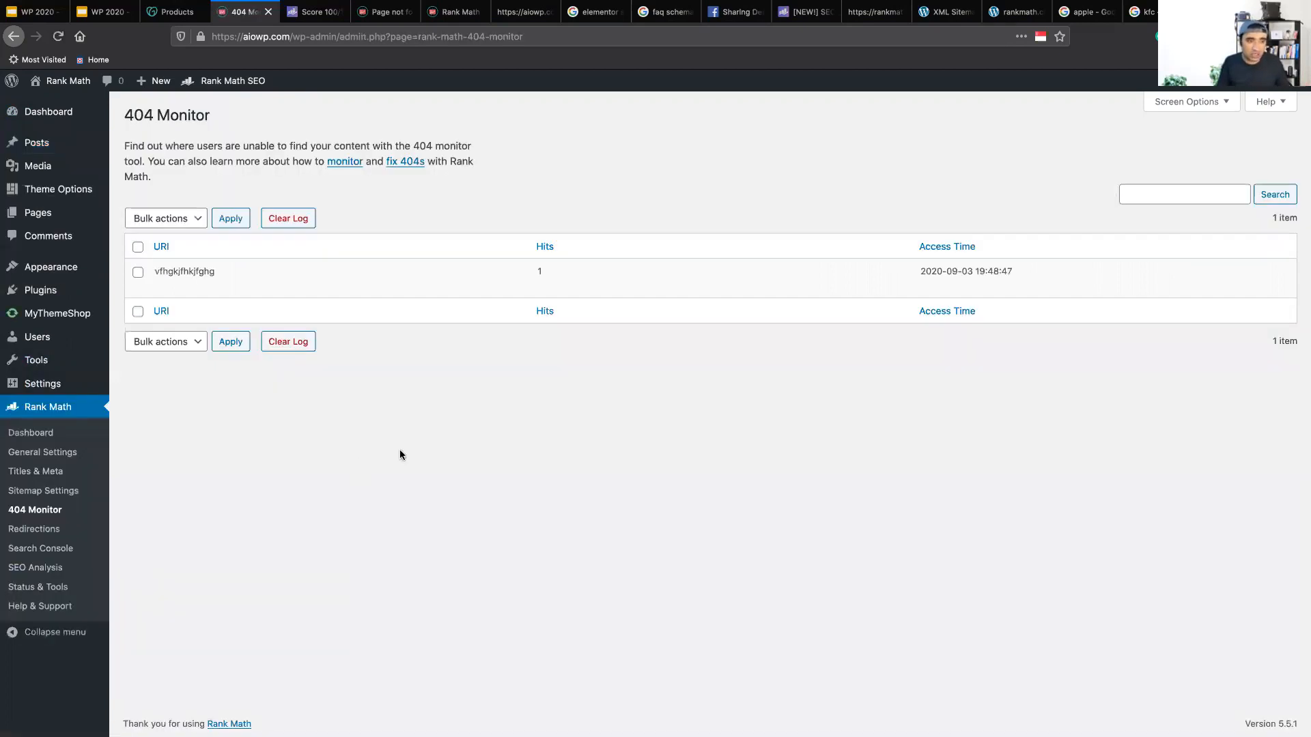
mouse_move(273, 292)
click(170, 287)
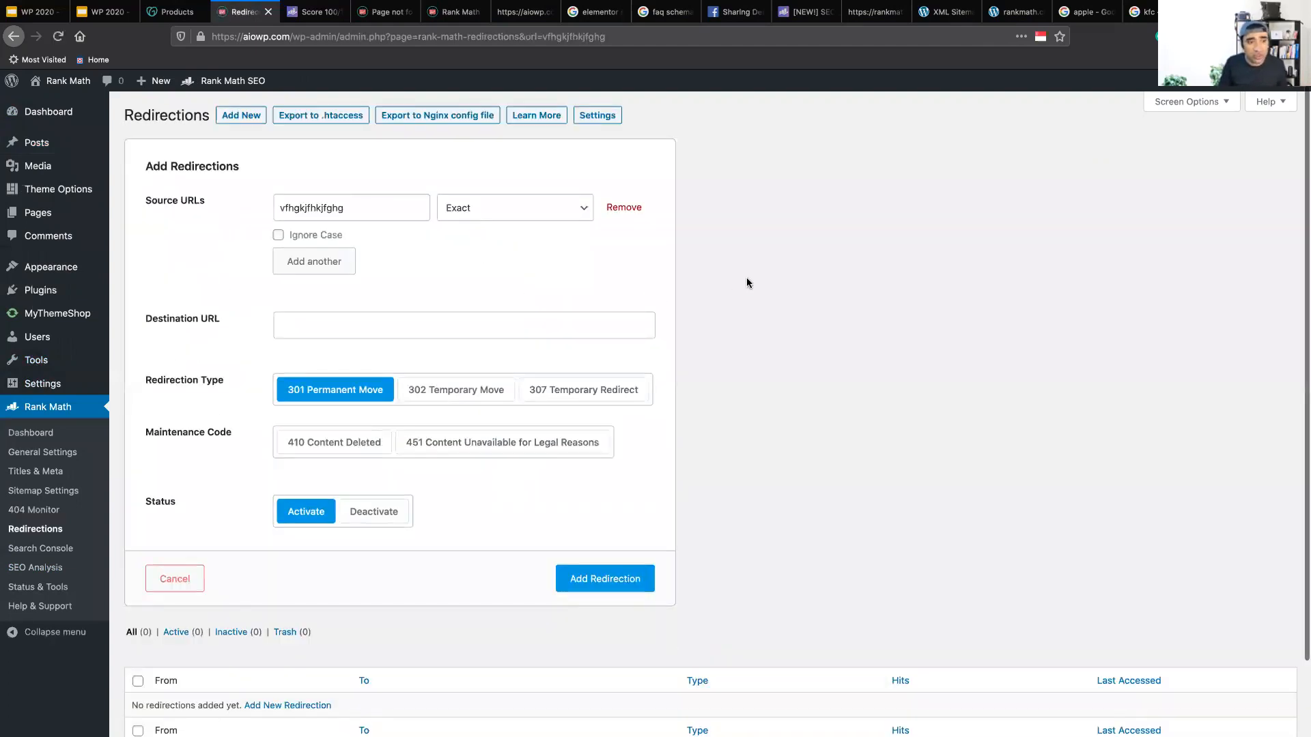
Try the 410 Content Deleted maintenance code for the vfhgkjfhkjfghg source and consult the "elementor seo" Google results.
click(322, 392)
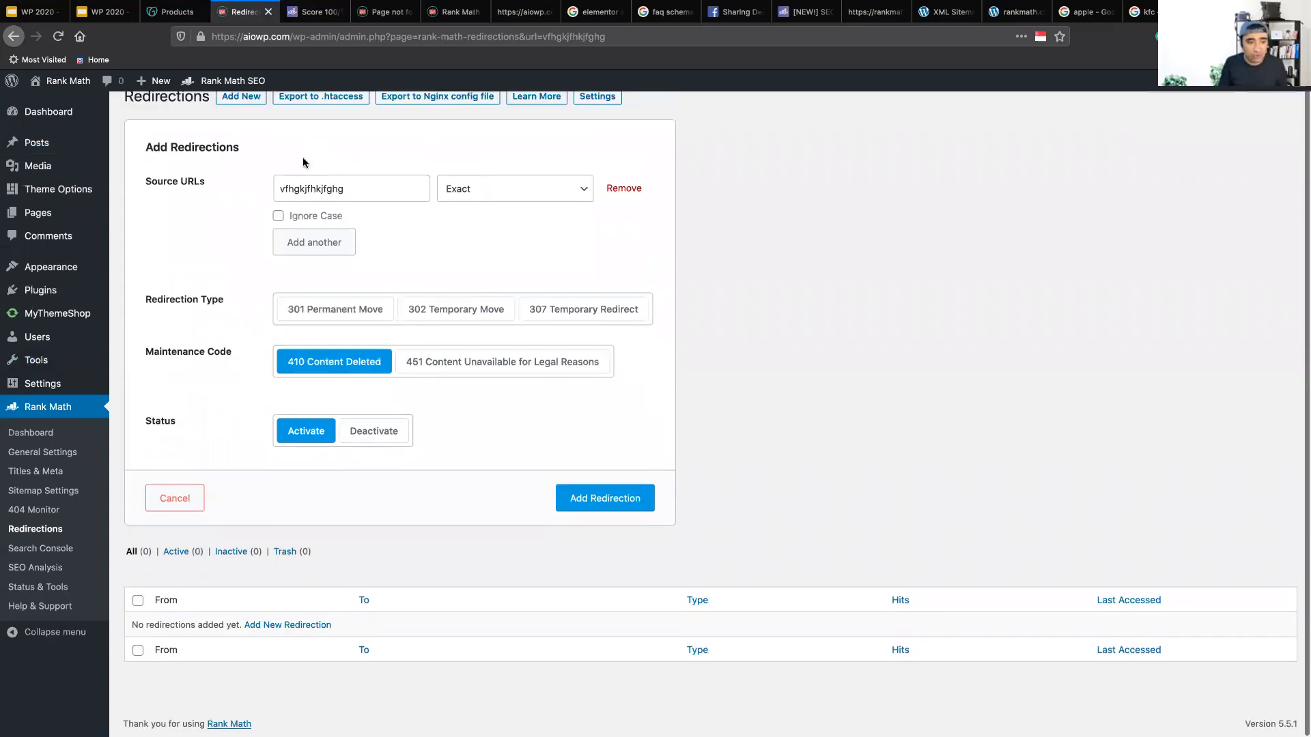
click(356, 191)
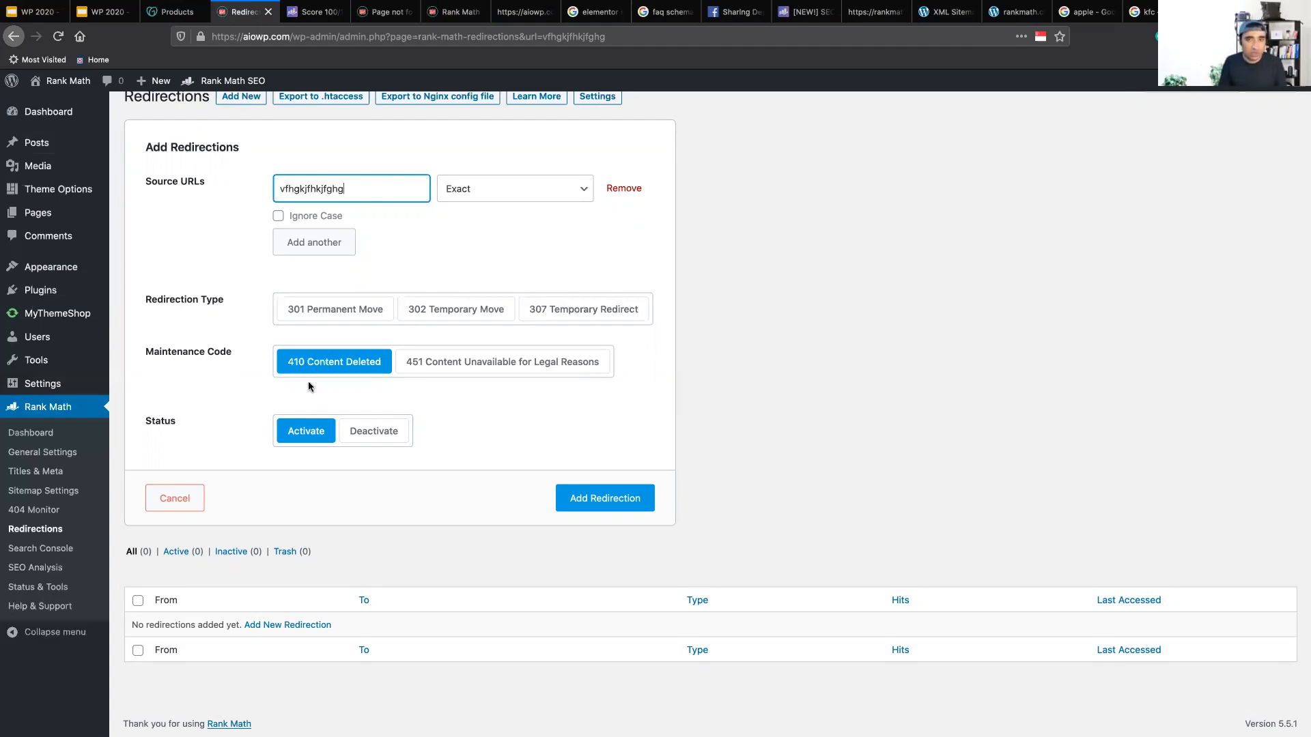
click(268, 387)
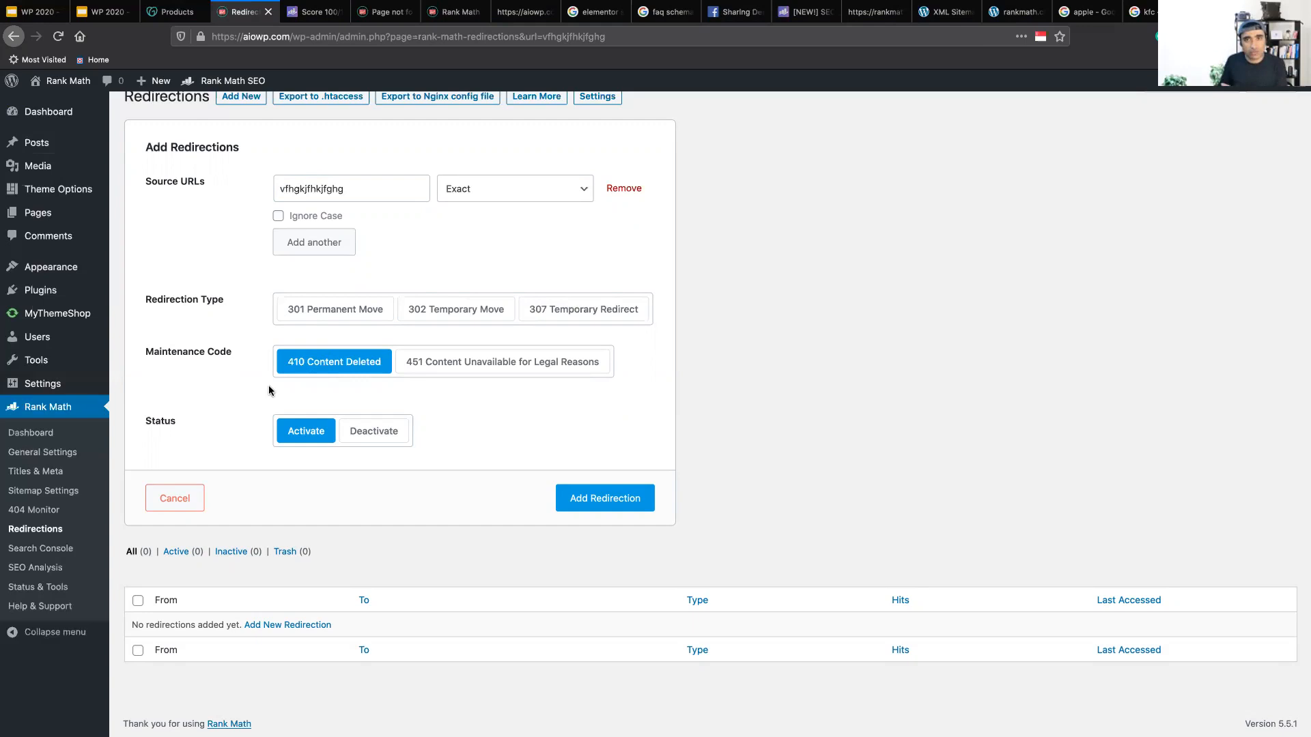
click(591, 15)
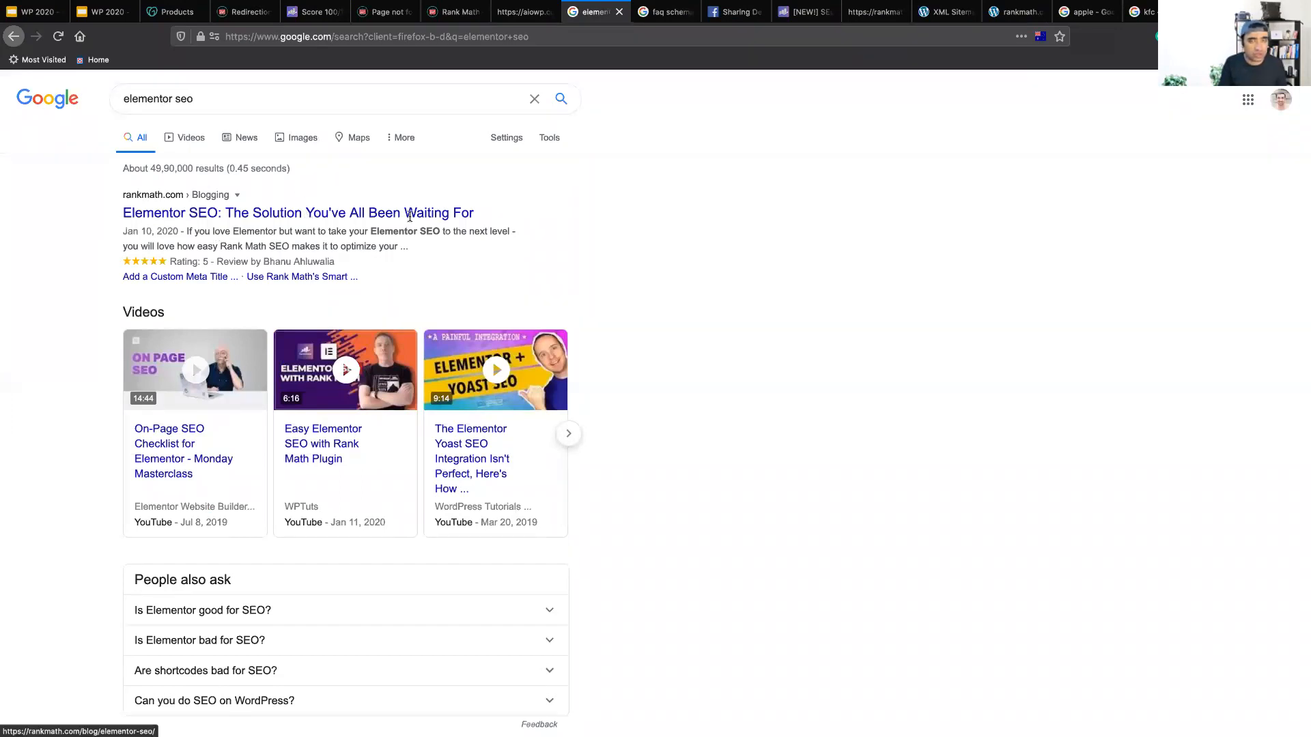
click(243, 12)
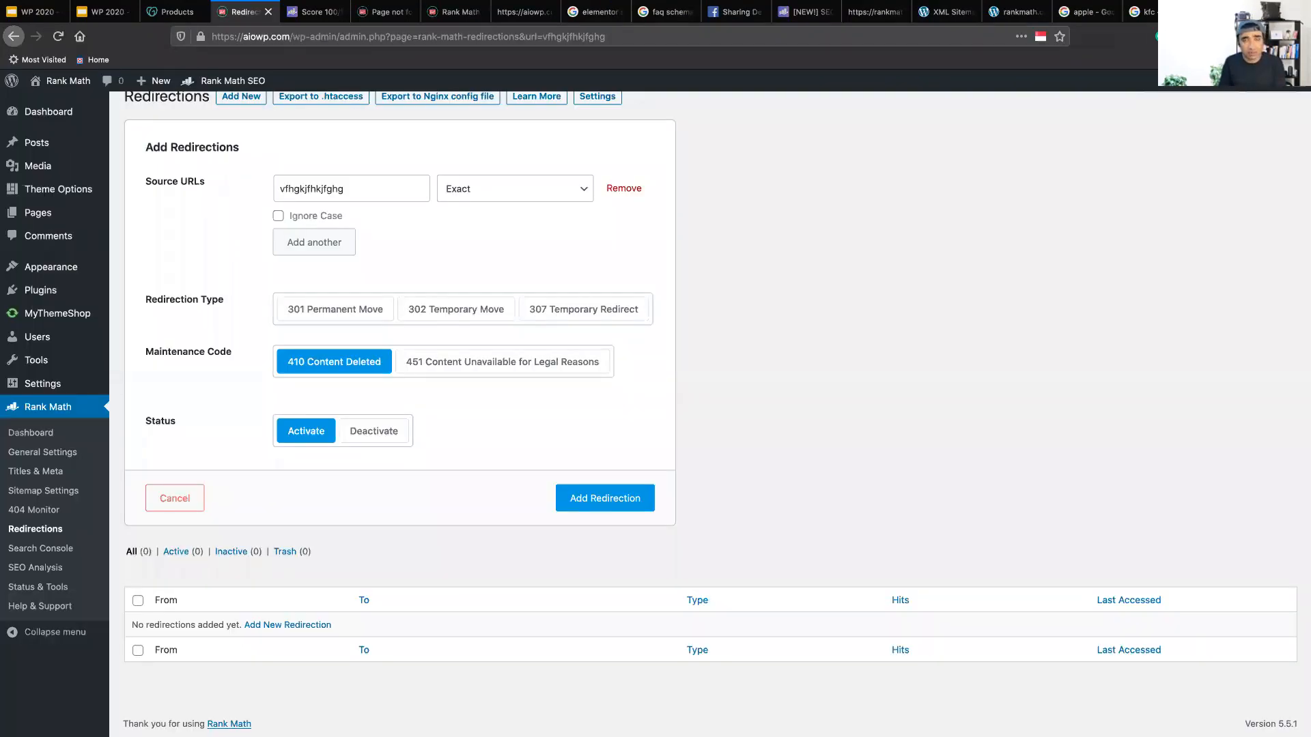
Set the redirection type to 301 Permanent Move and copy the address of the "Etew veniam quis nostrud exercitation ullamco" post.
click(345, 317)
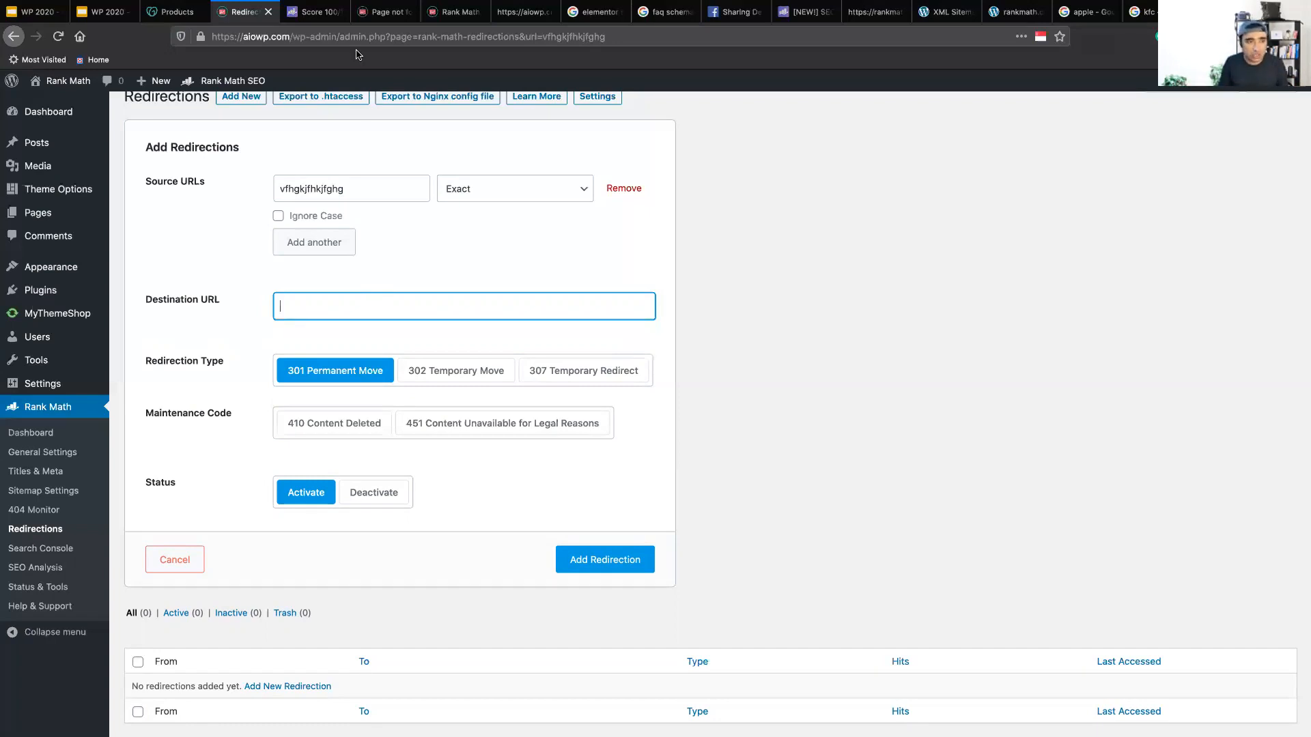
click(382, 12)
click(14, 37)
click(505, 34)
key(super+c)
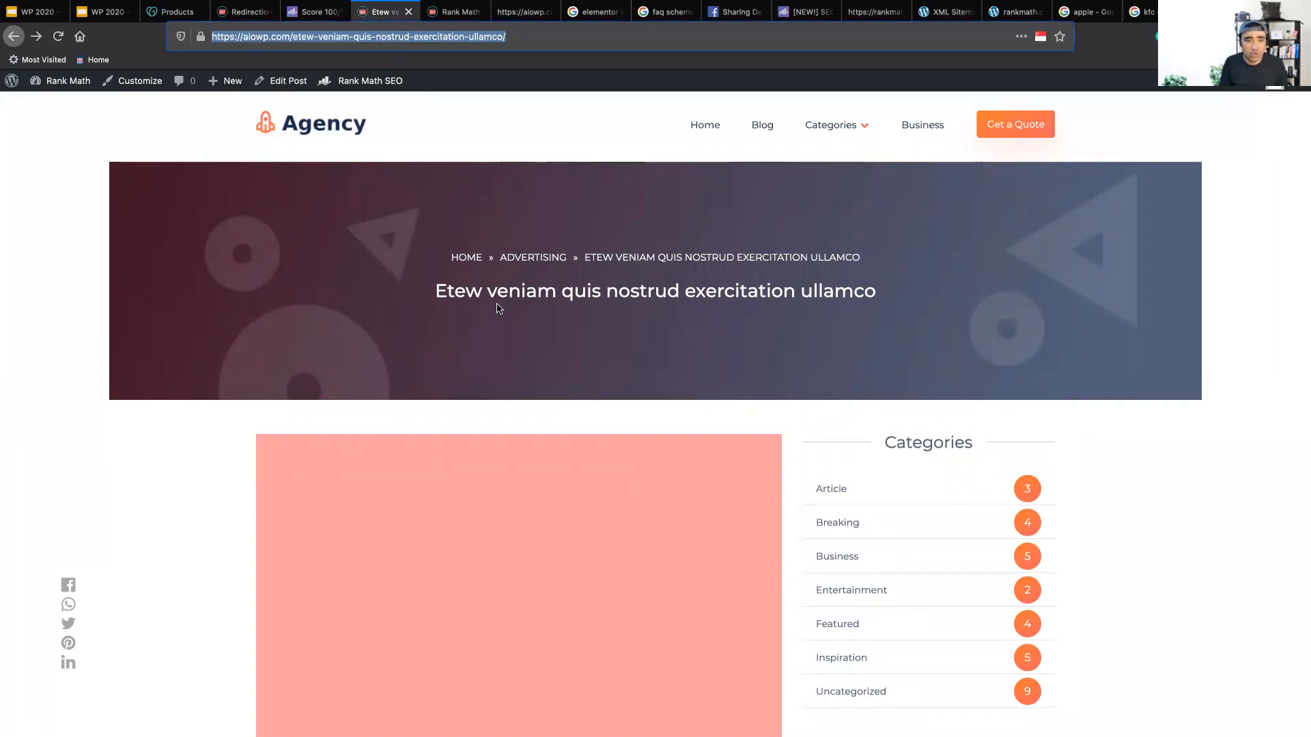
scroll(495, 304, down, 6)
scroll(521, 310, down, 3)
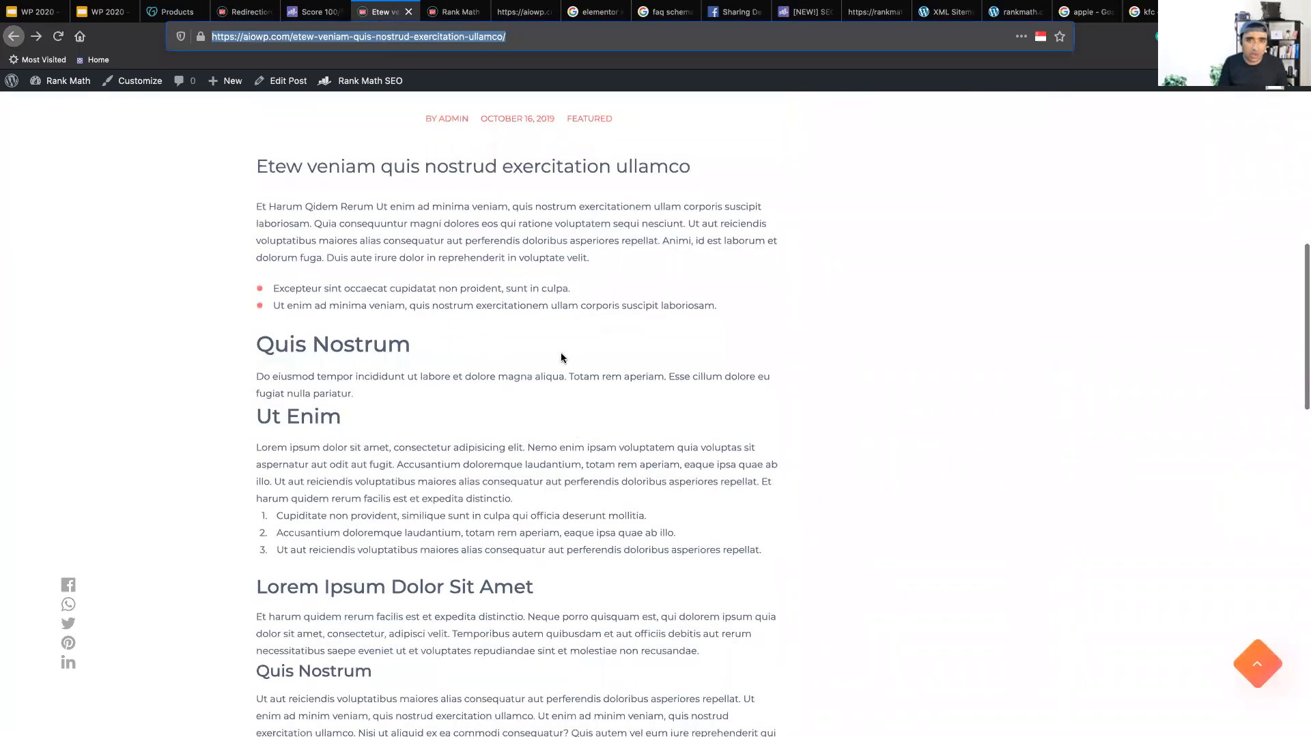
click(553, 305)
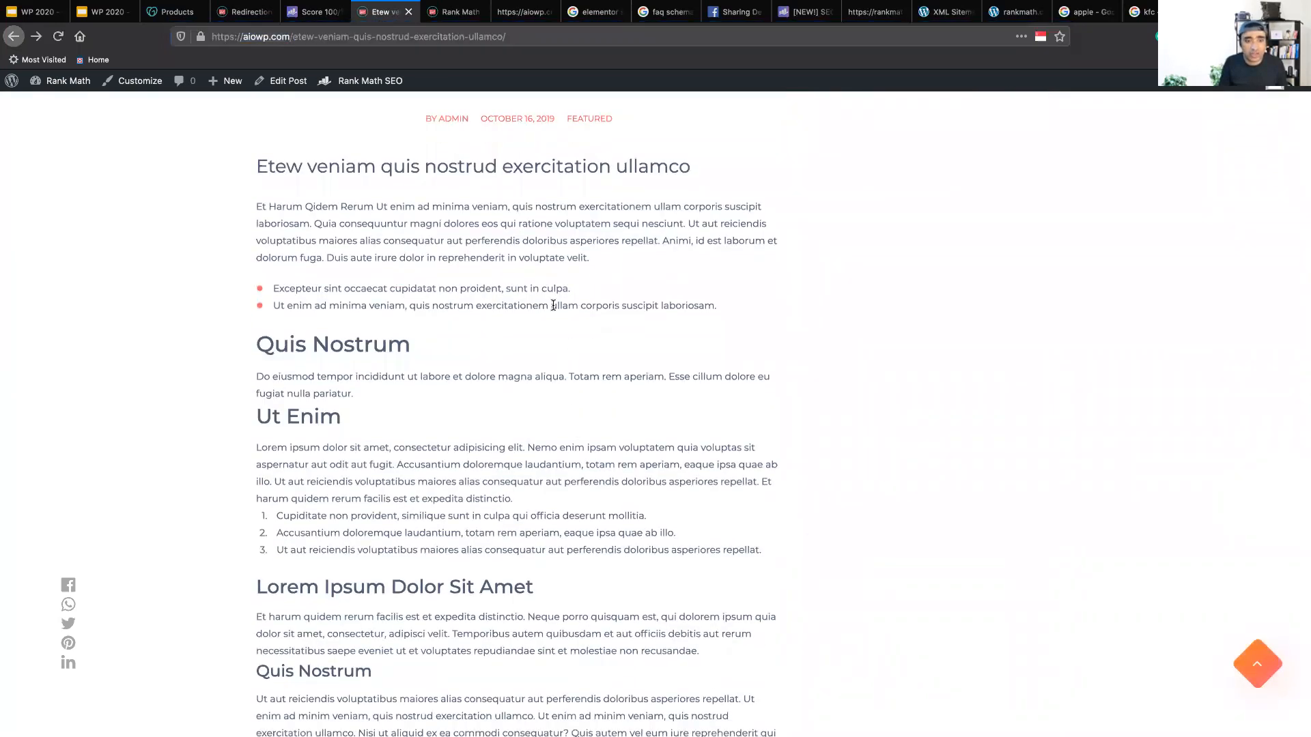
click(247, 12)
key(super+v)
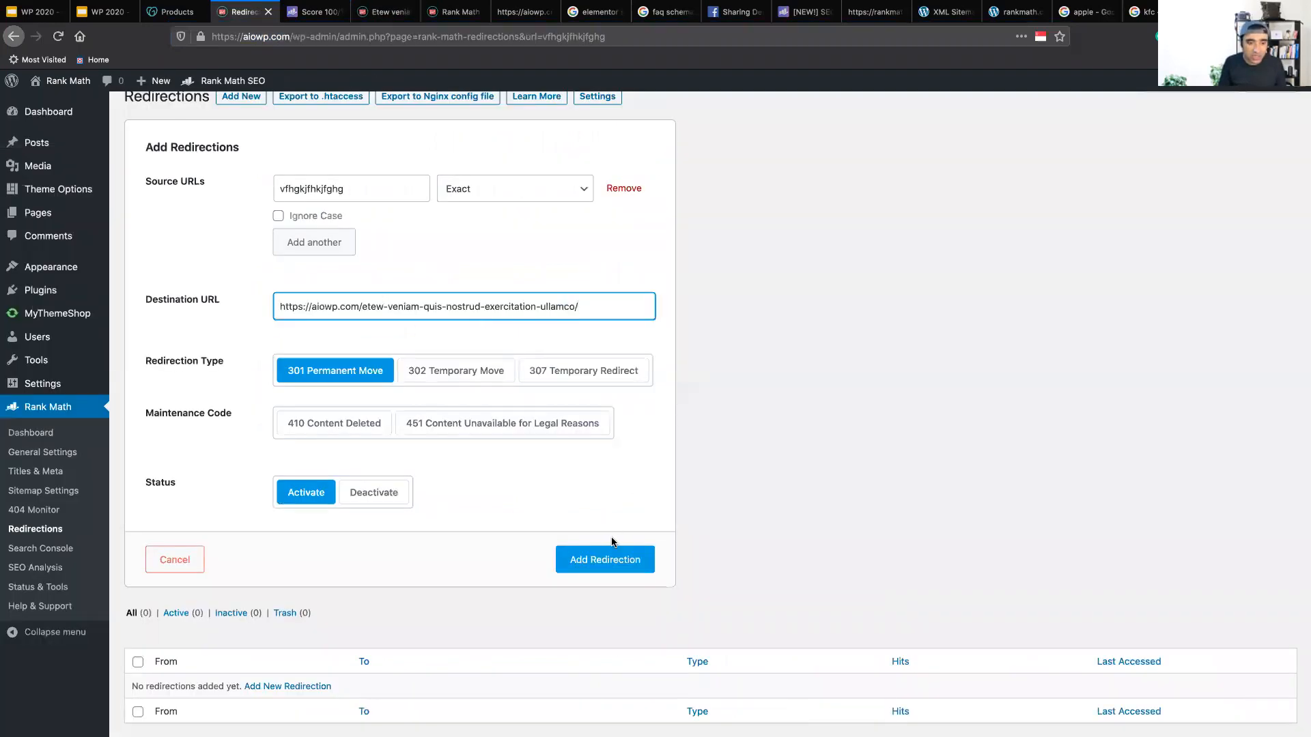
click(609, 559)
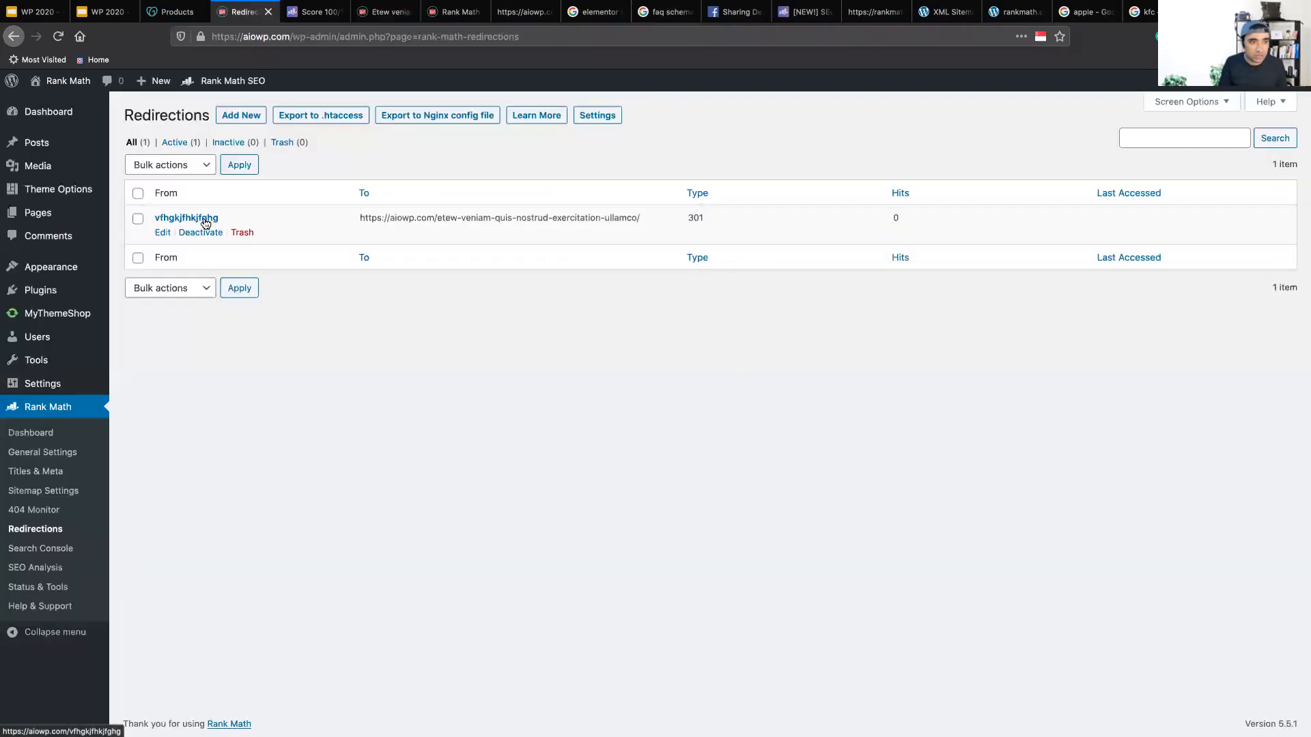
Test the vfhgkjfhkjfghg redirection by opening its source URL from the list and examining the page it loads.
click(205, 219)
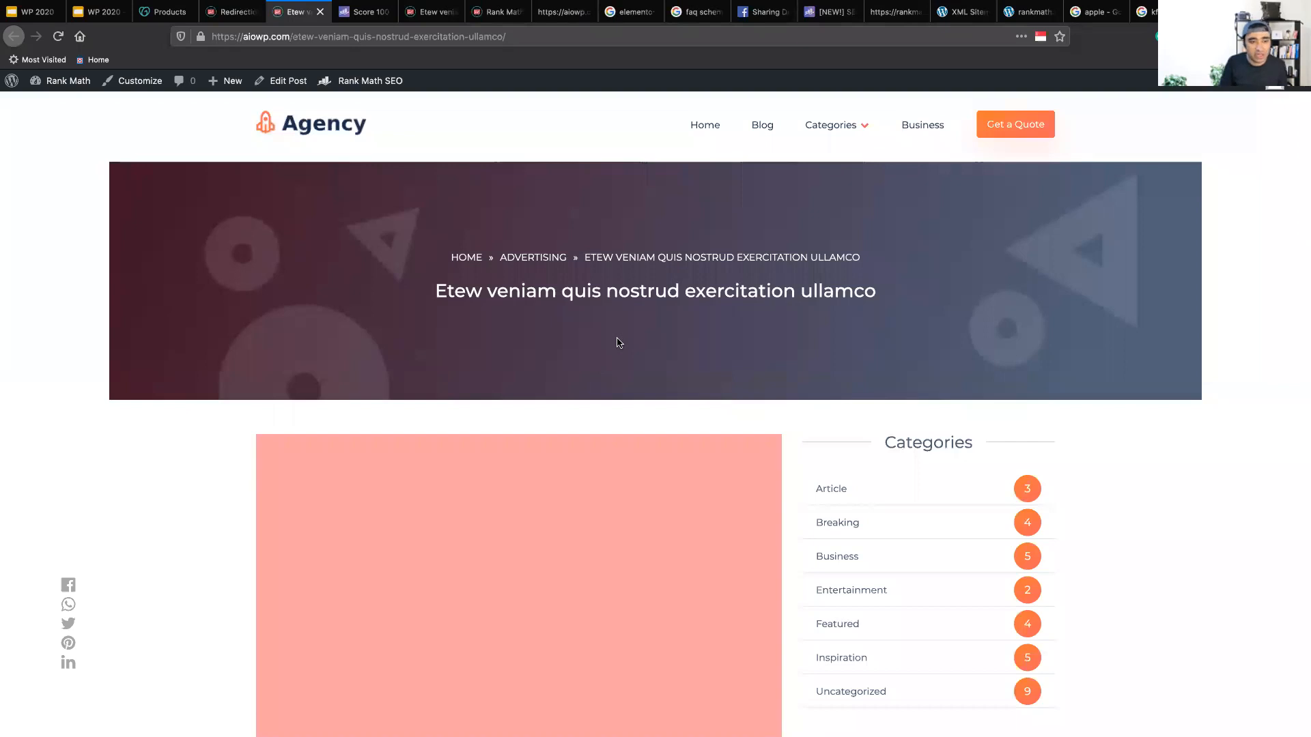
scroll(619, 342, down, 8)
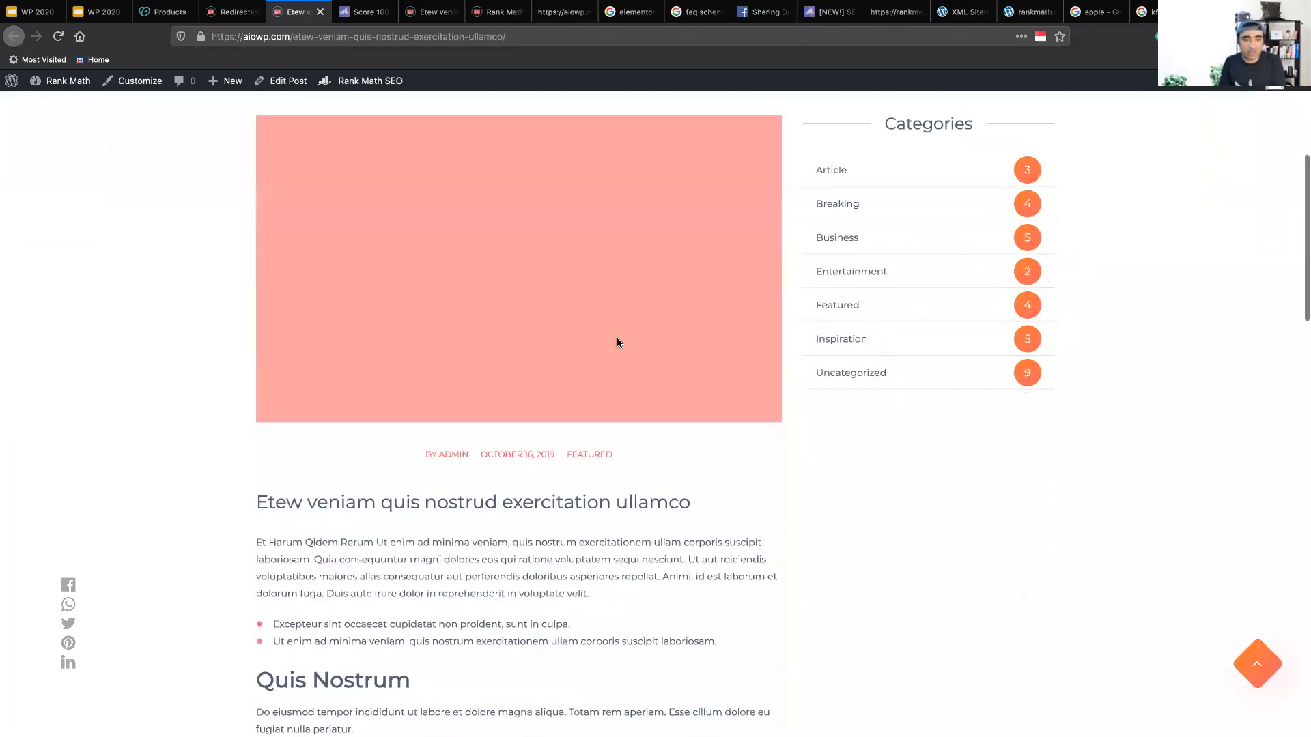
Review the redirected "Etew veniam quis nostrud exercitation ullamco" post and consult the "Common misconceptions of SEO" slide.
scroll(617, 342, down, 5)
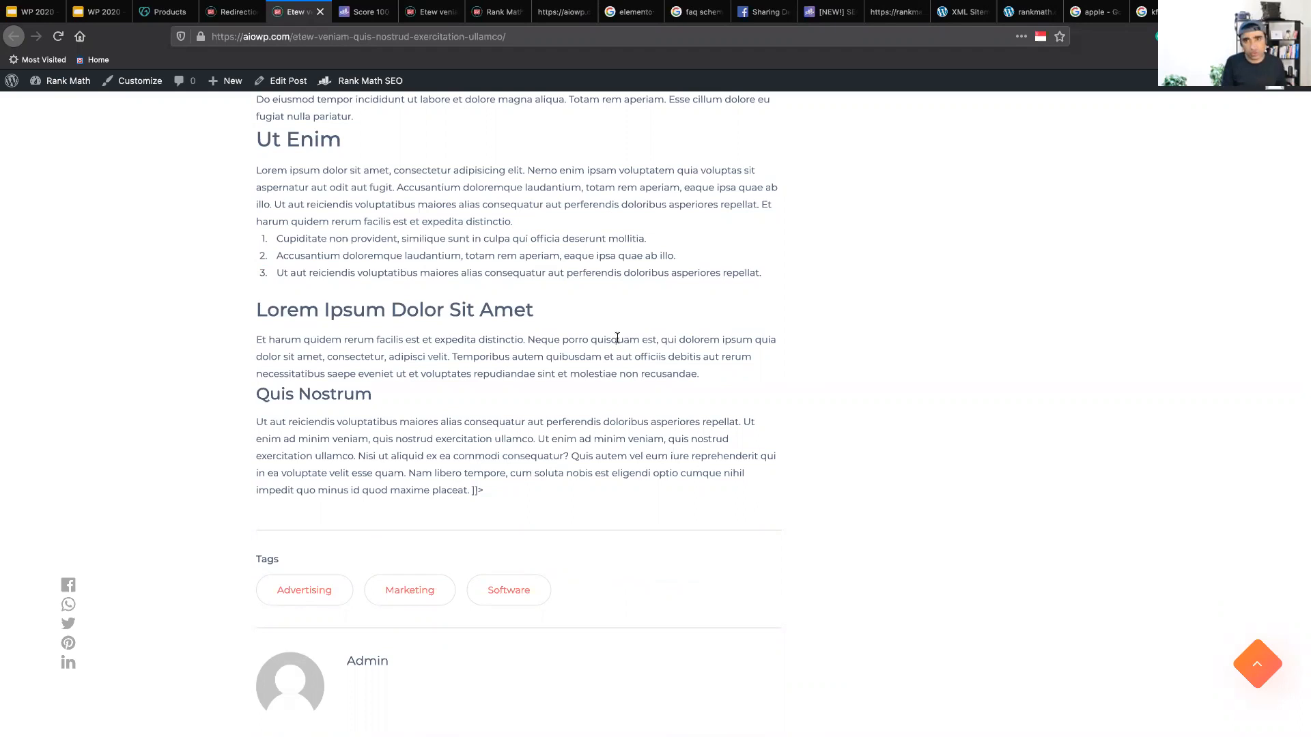
click(106, 15)
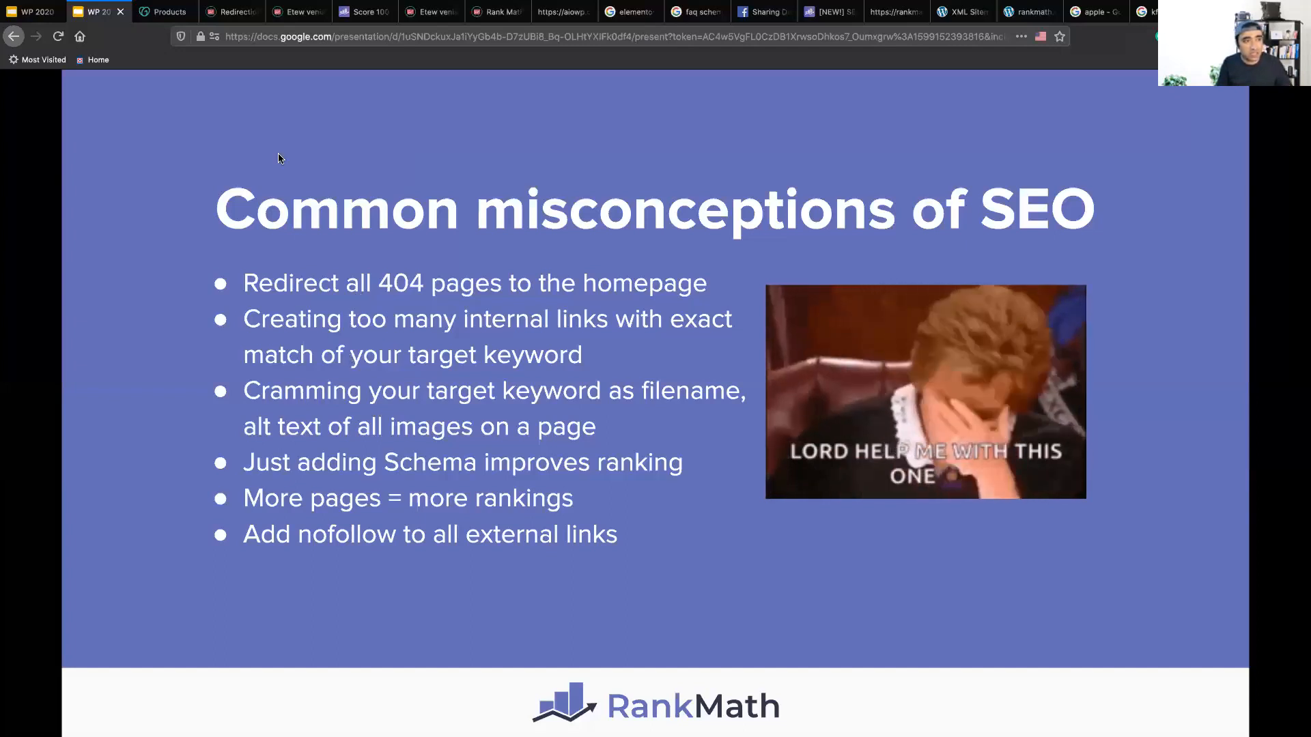
click(296, 11)
scroll(408, 253, up, 10)
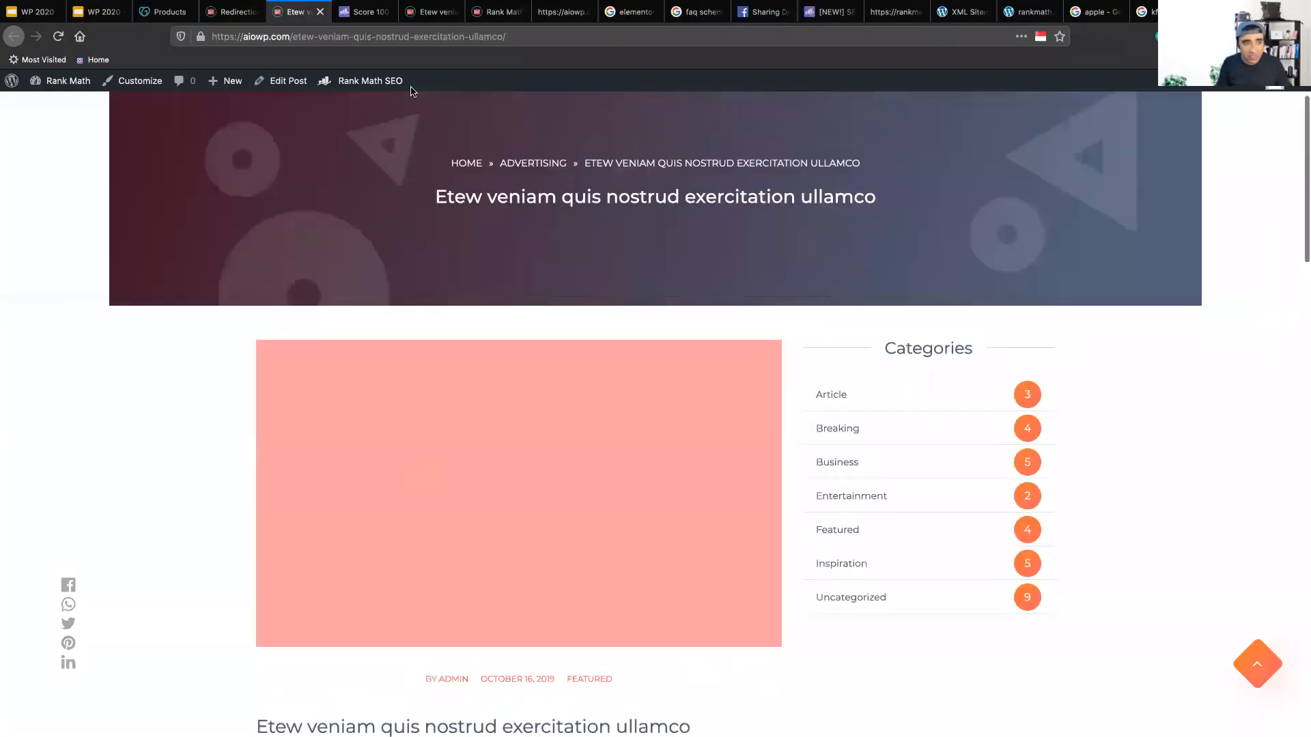
Open the Rank Math blog article at rankmath.com/blog/elementor-seo/ in a new browser tab.
key(super+shift+p)
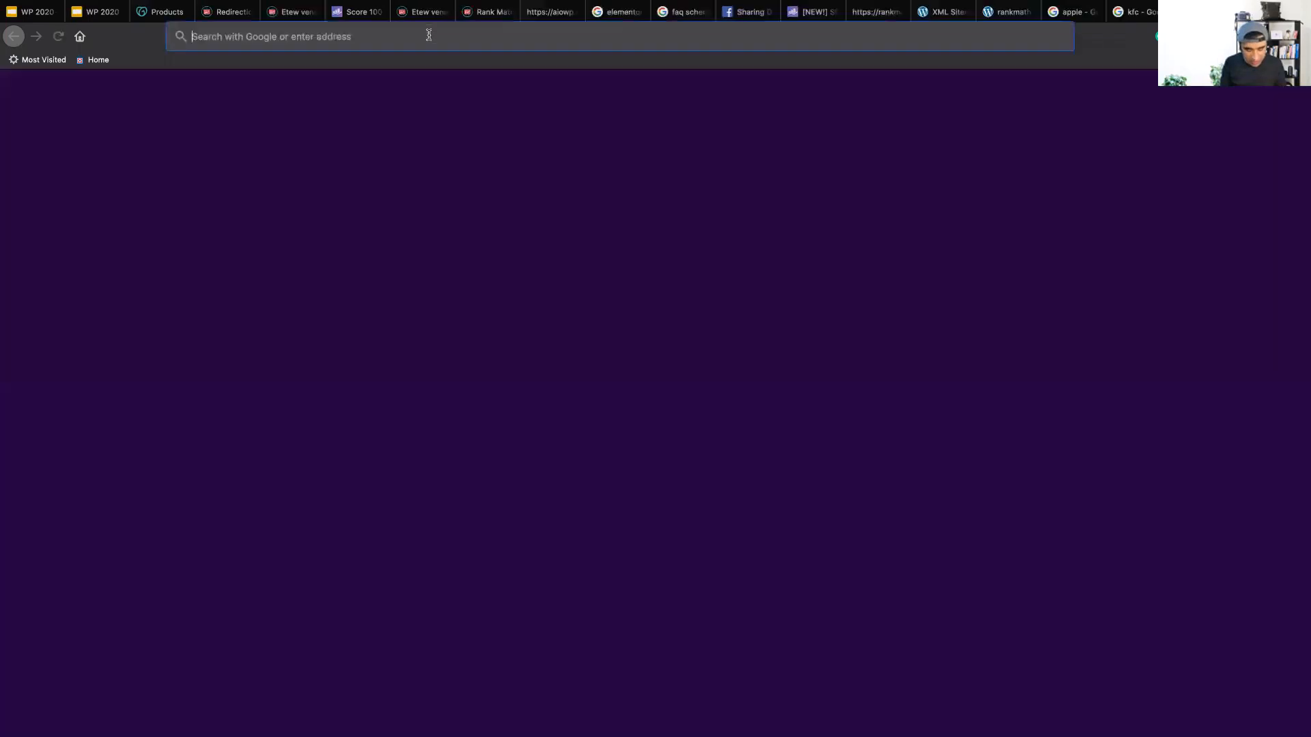
text(eleme)
key(Down)
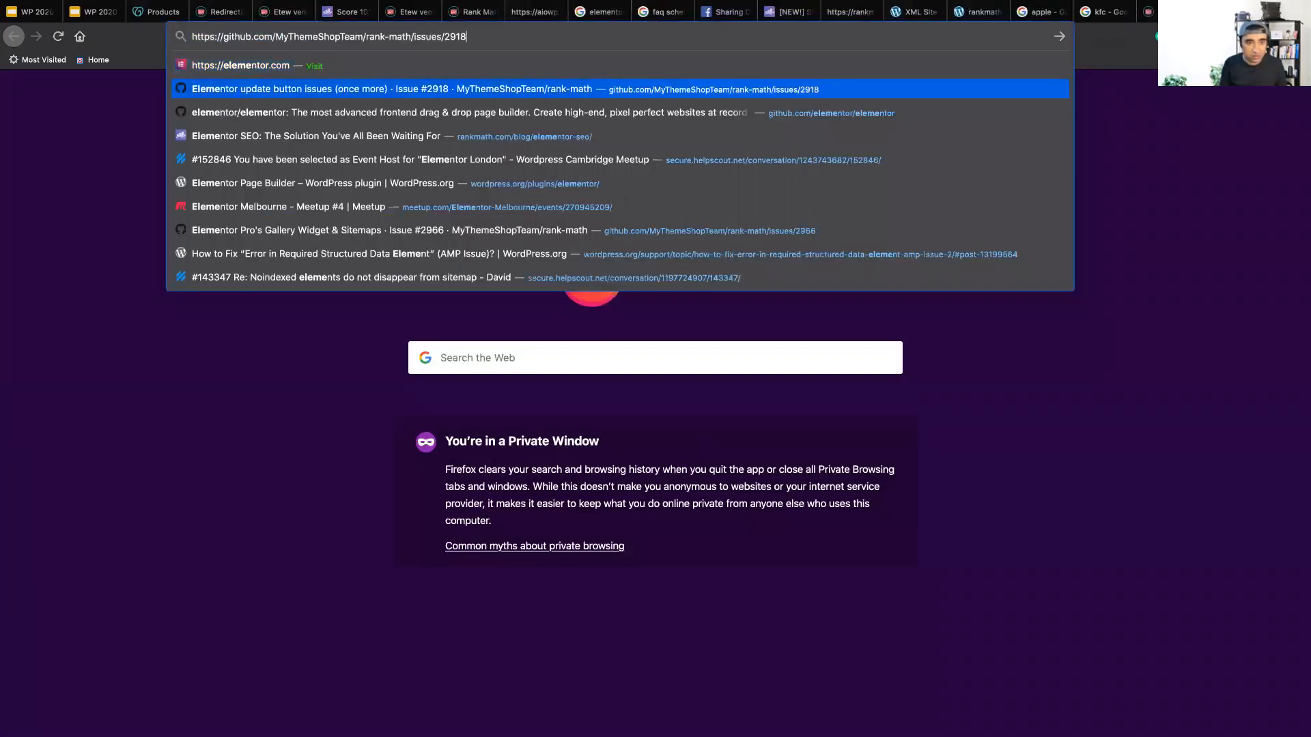
key(Down)
key(Down)
key(Down)
key(Up)
key(Return)
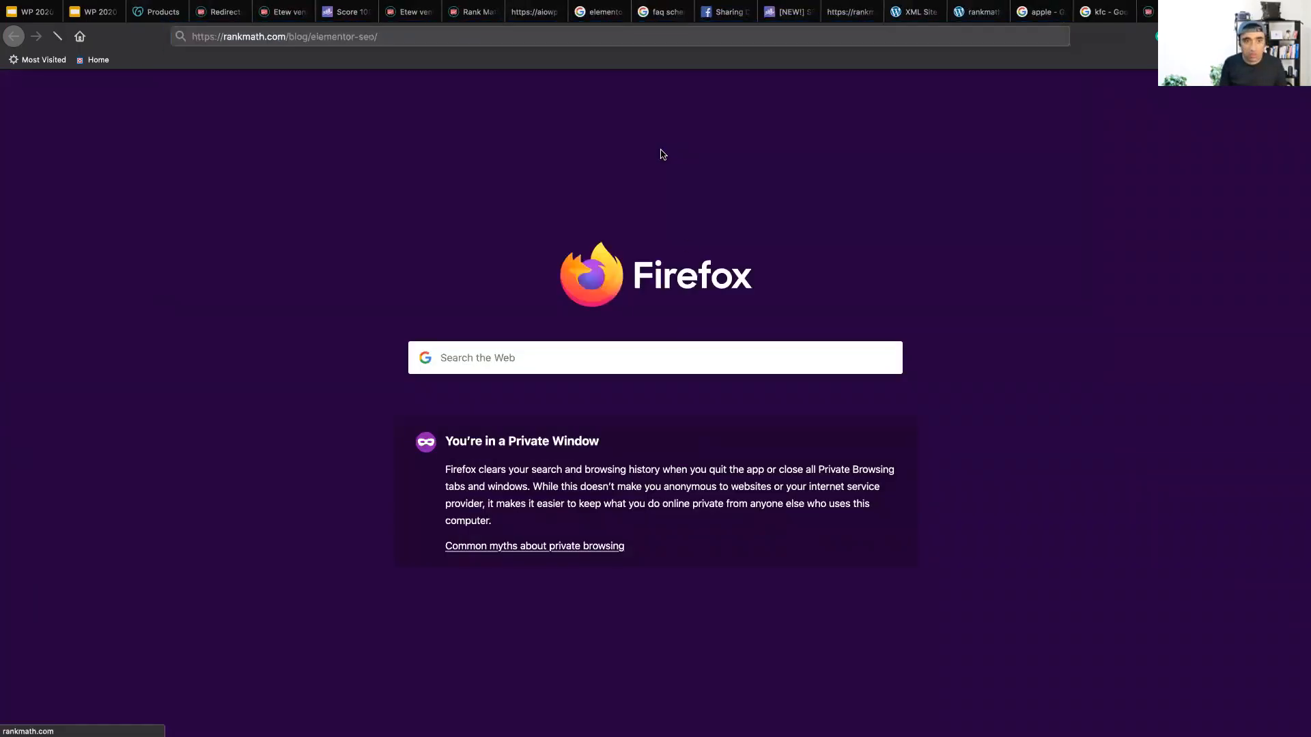
Inspect the HTML of the article's Elementor SEO tab screenshot to check its file name and alt text.
scroll(593, 292, down, 15)
scroll(594, 292, down, 3)
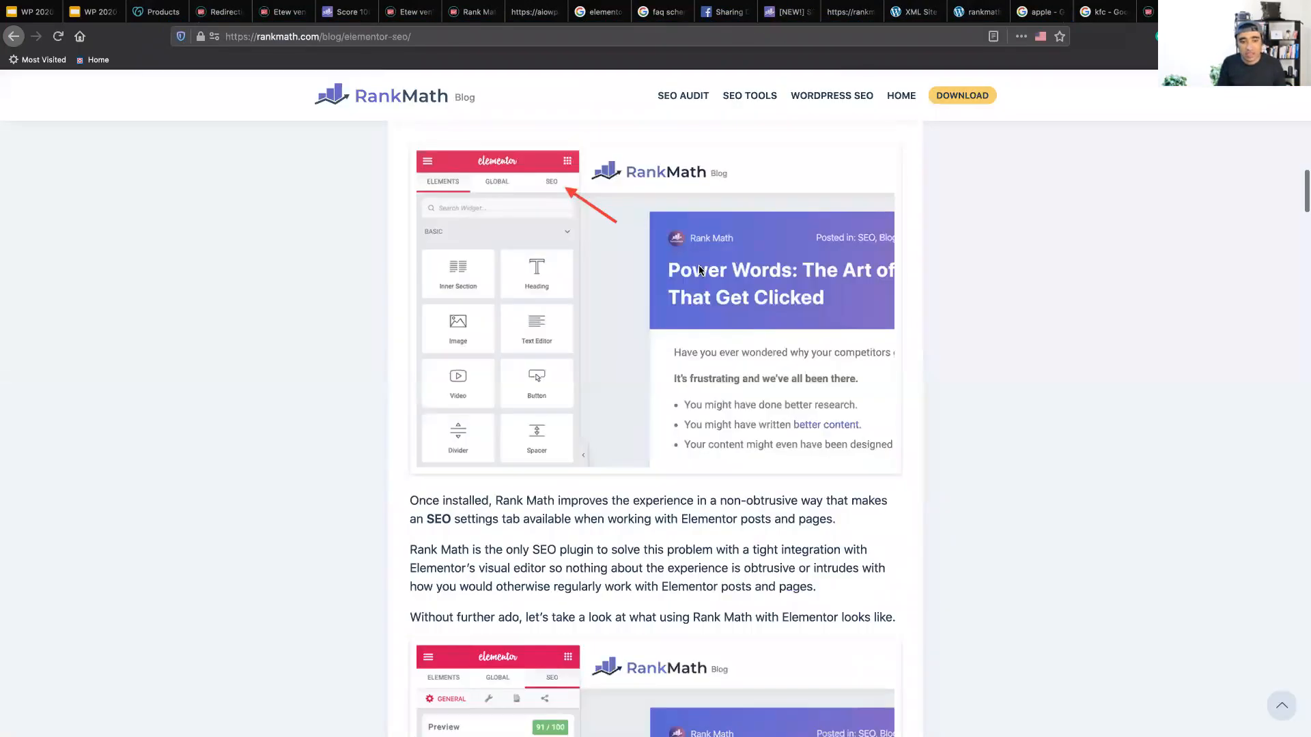
right_click(698, 264)
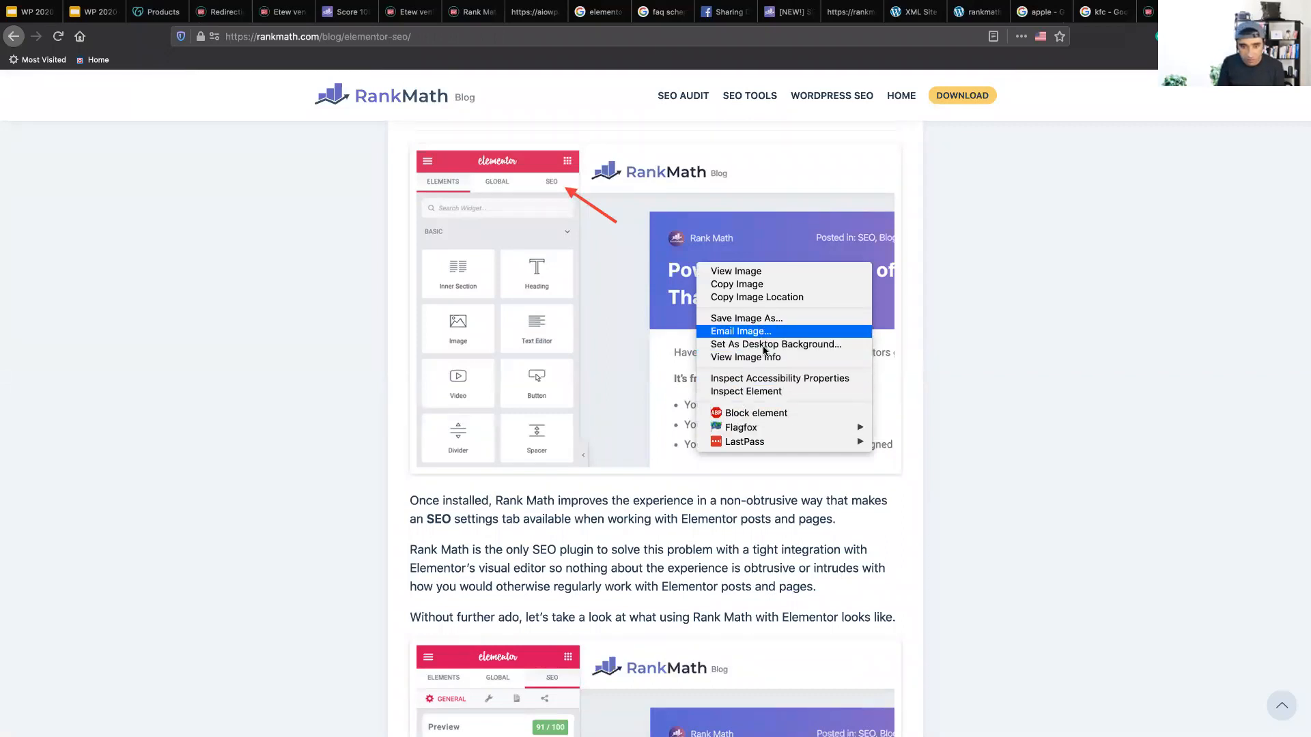
click(734, 390)
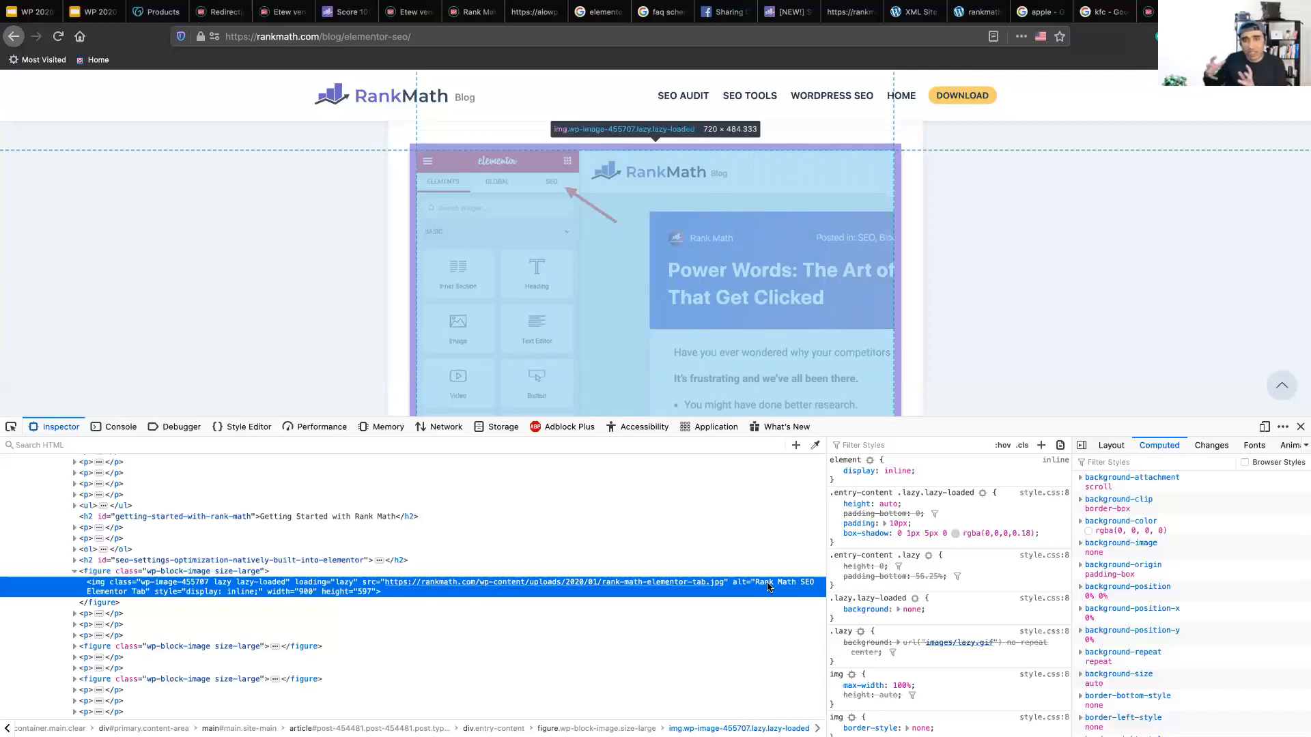
click(1300, 427)
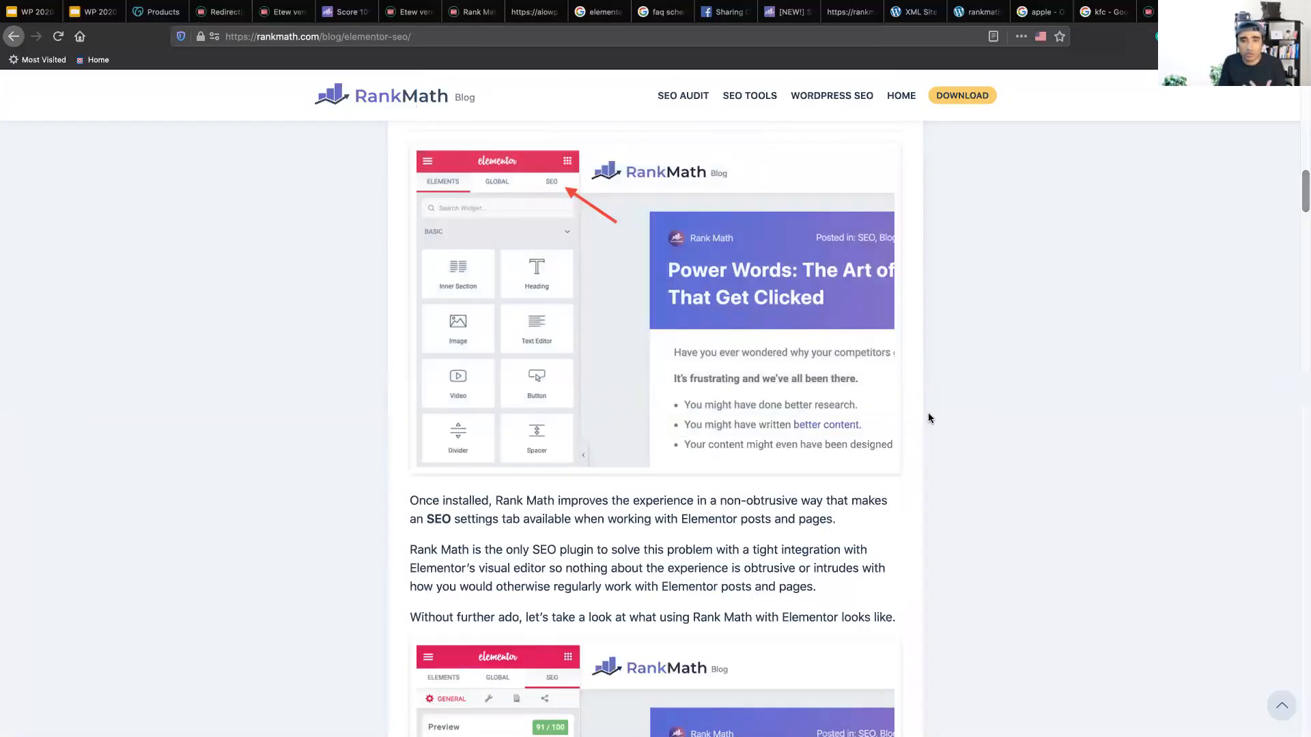
Open the "Etew veniam quis nostrud exercitation ullamco" post for editing and dismiss the block editor's welcome guide.
click(279, 13)
click(283, 81)
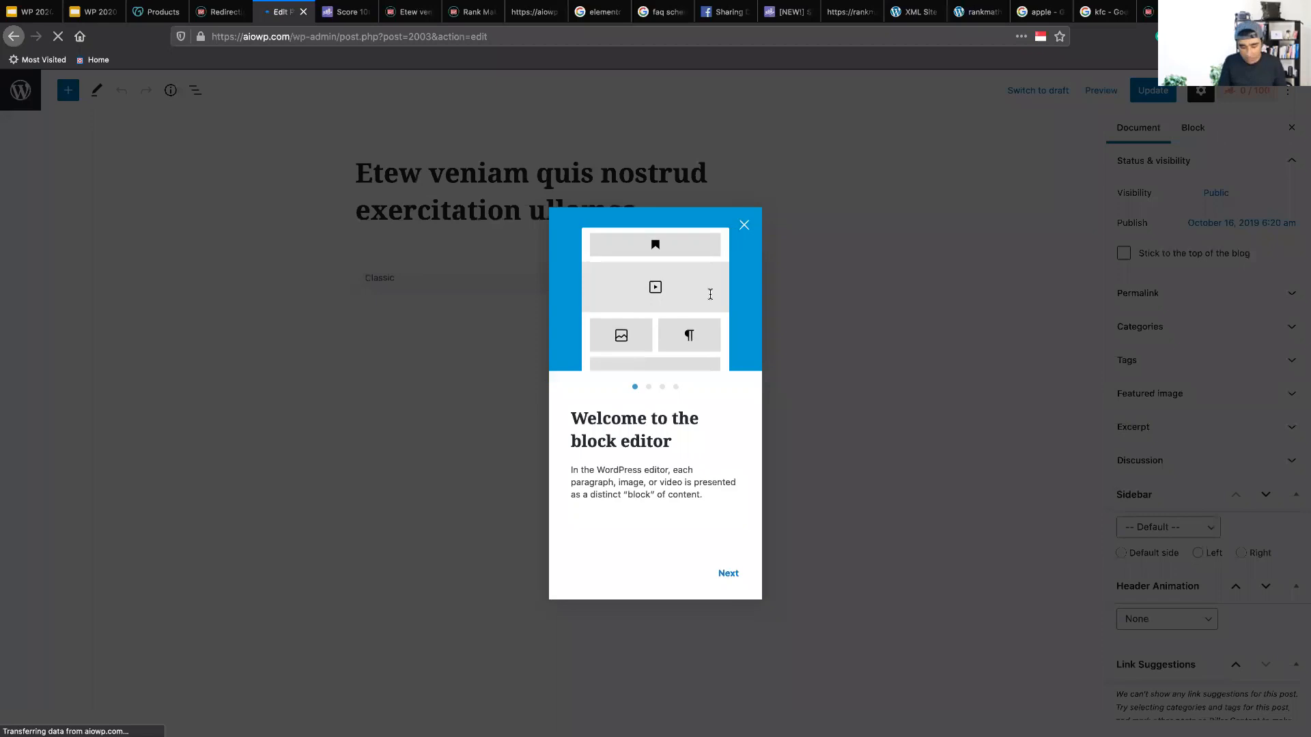
key(Escape)
click(565, 491)
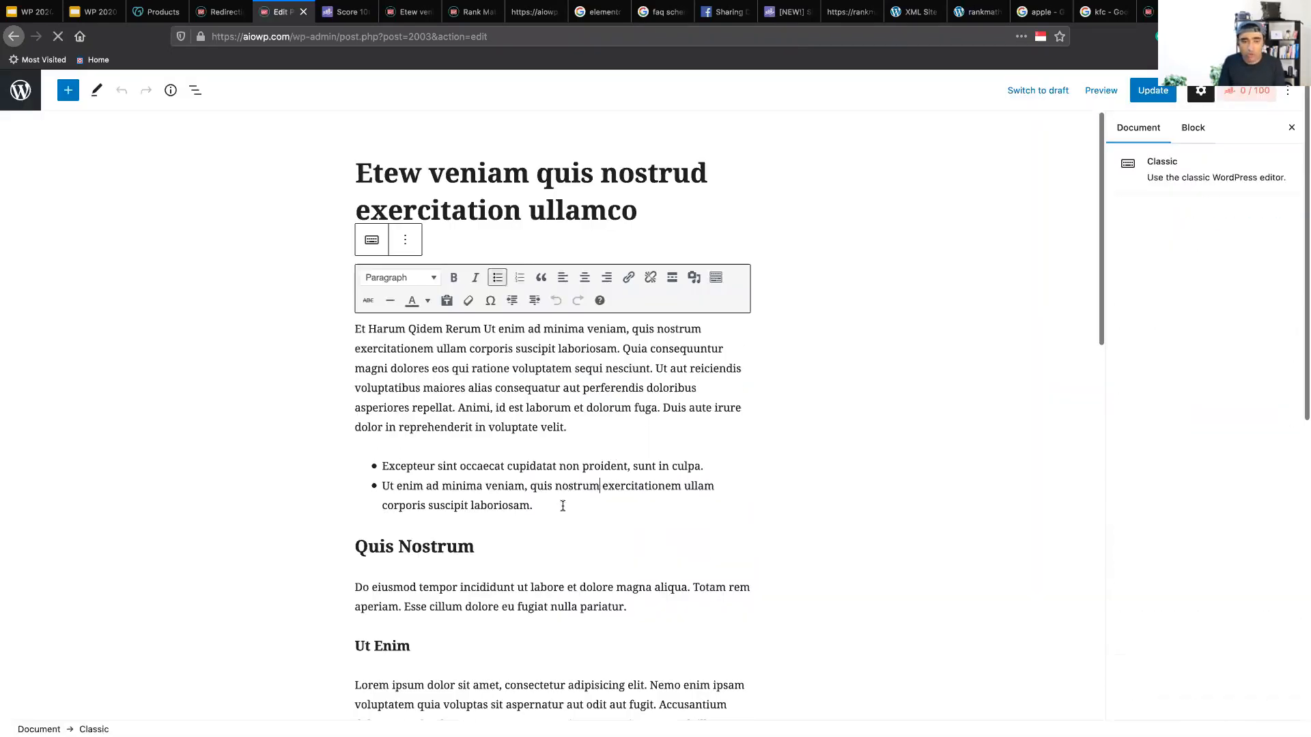
key(Return)
key(Return)
text(/img)
text(g)
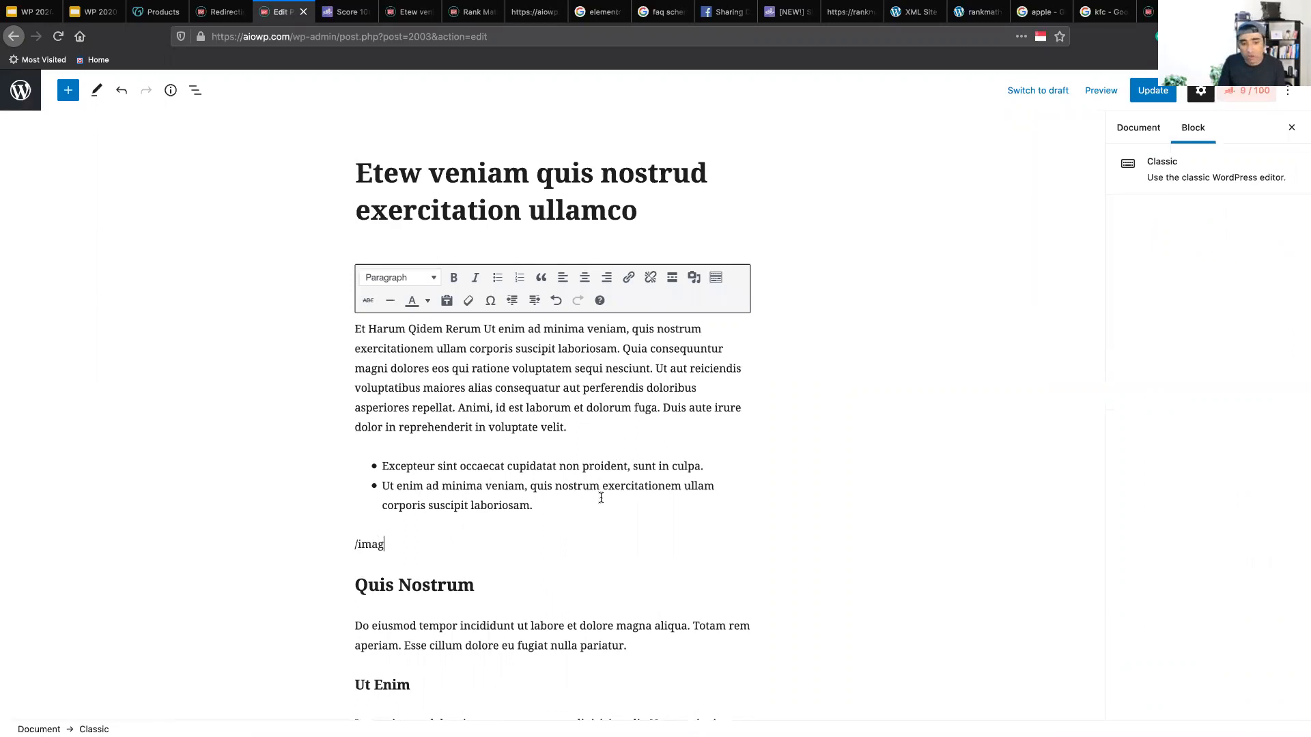
key(shift+Home)
key(BackSpace)
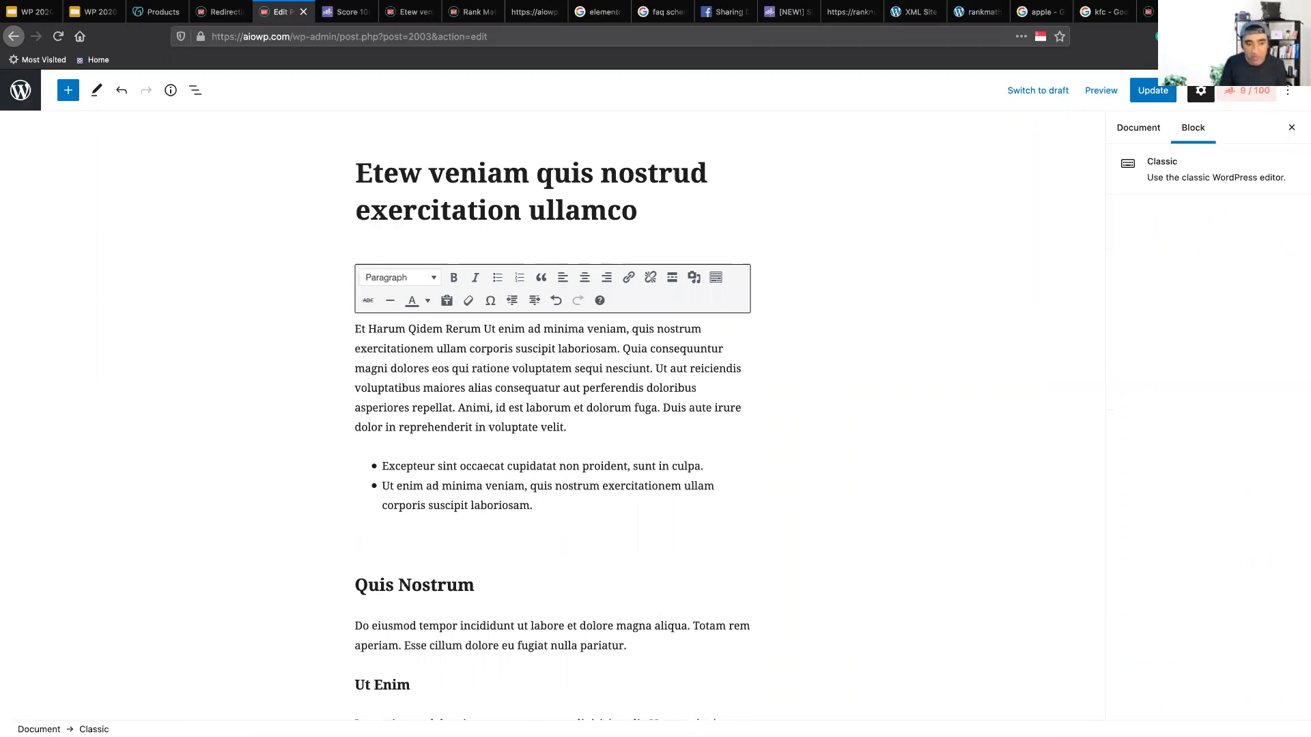
Add an Image block to the post and open the media library to choose its picture.
click(68, 91)
text(ima)
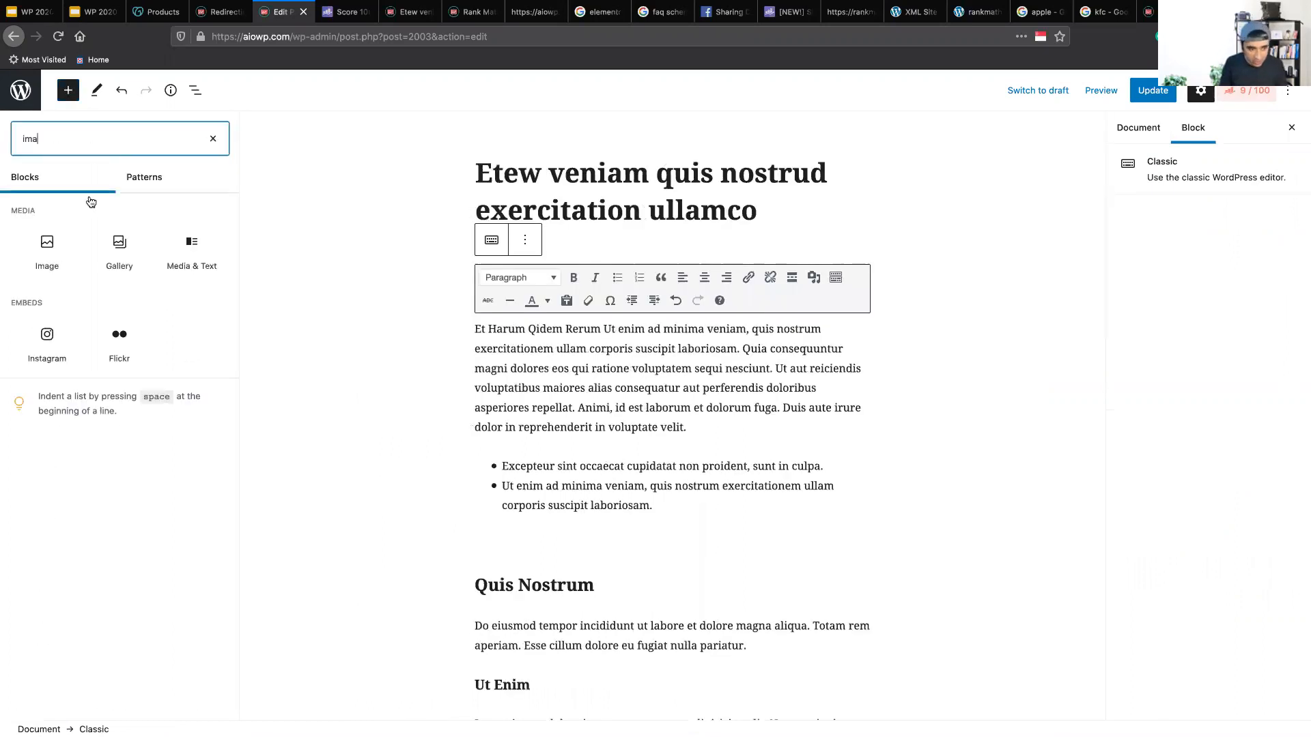
click(52, 258)
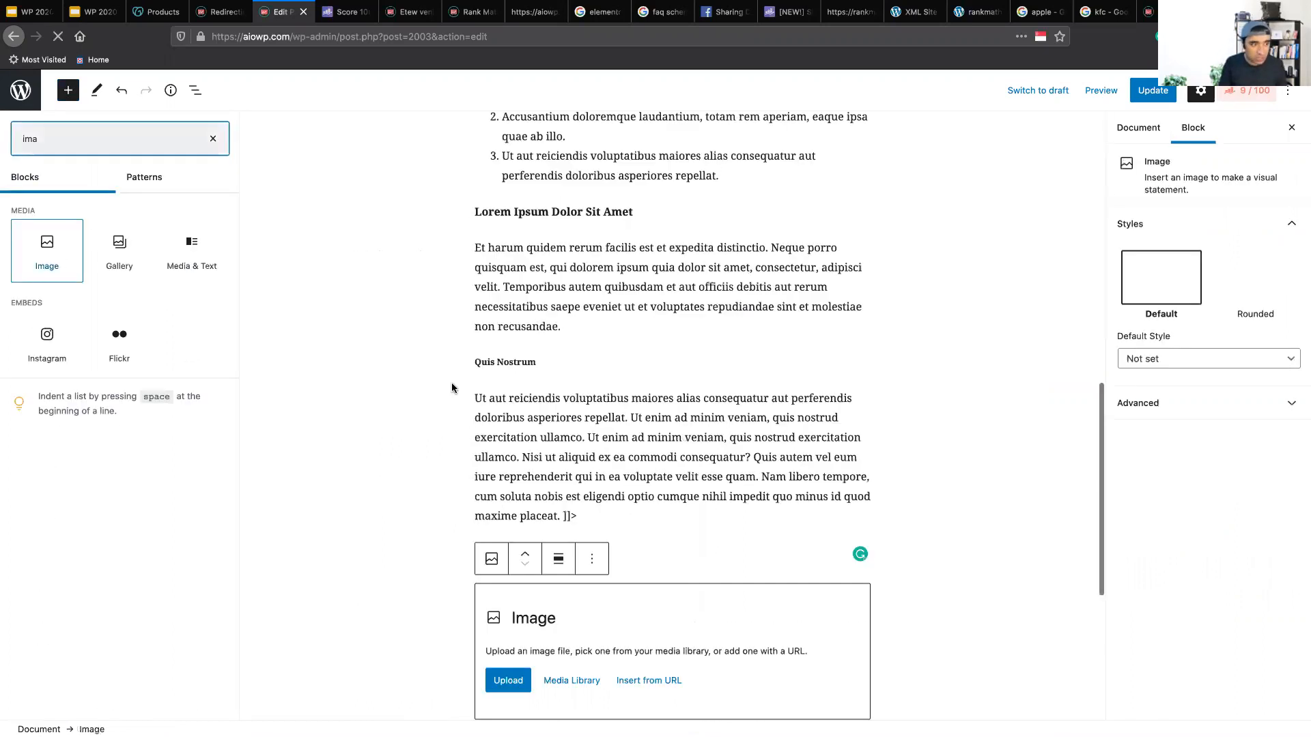
click(461, 679)
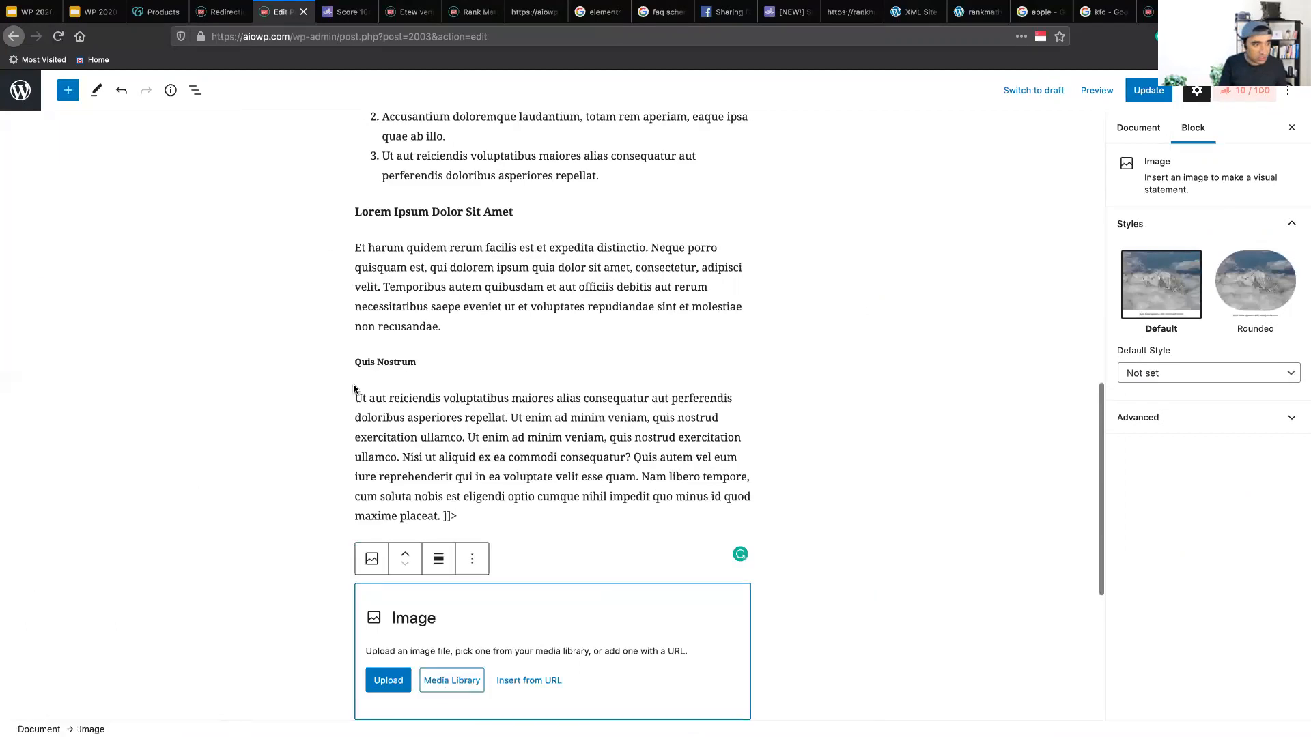
Insert the Agency logo.png into the Image block with the alt text "This is a logo of my website for Agency".
click(398, 276)
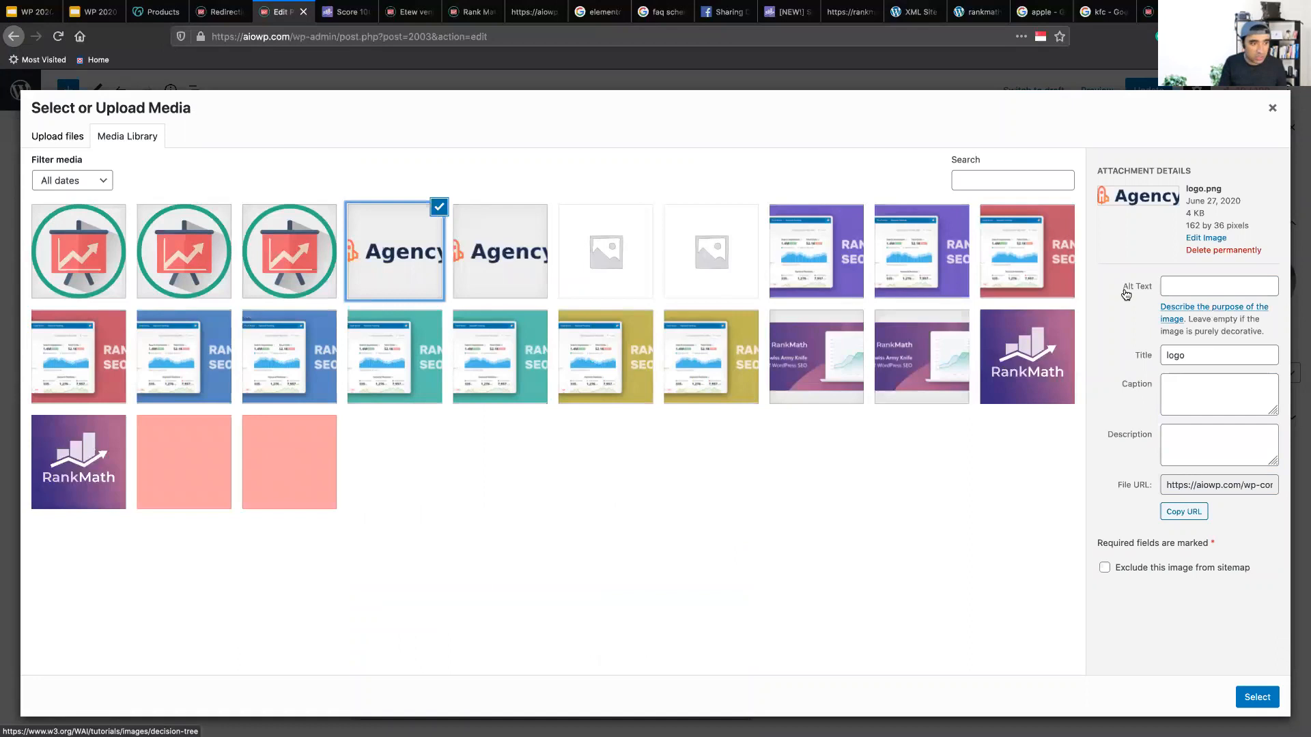
click(1181, 288)
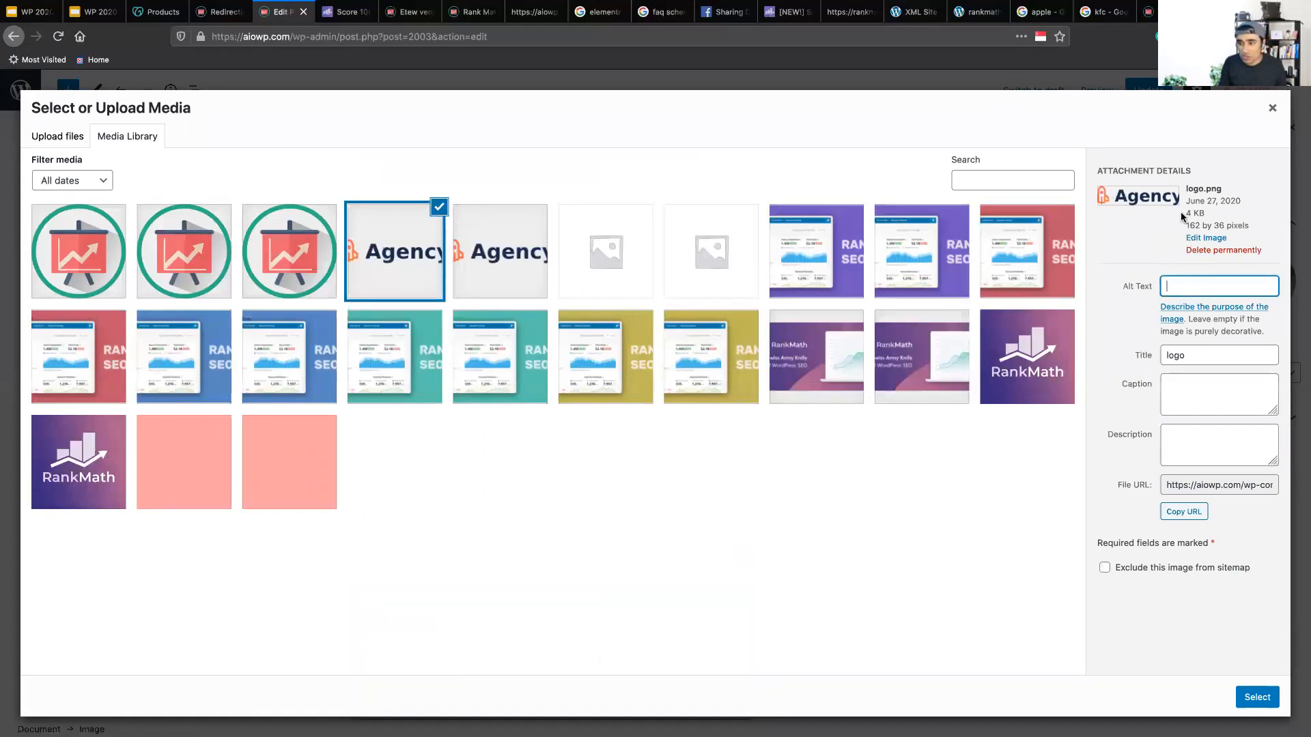
text(This is a logo)
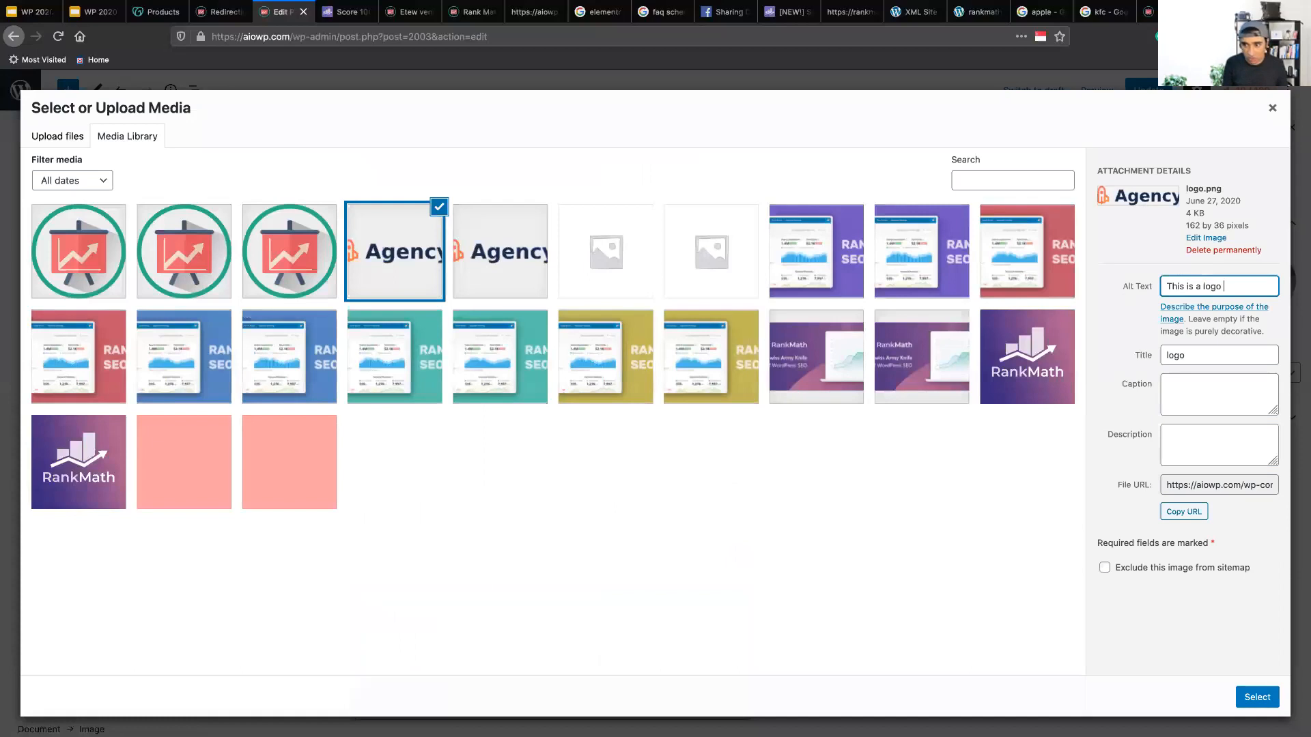
text( of my website )
text(for Agency)
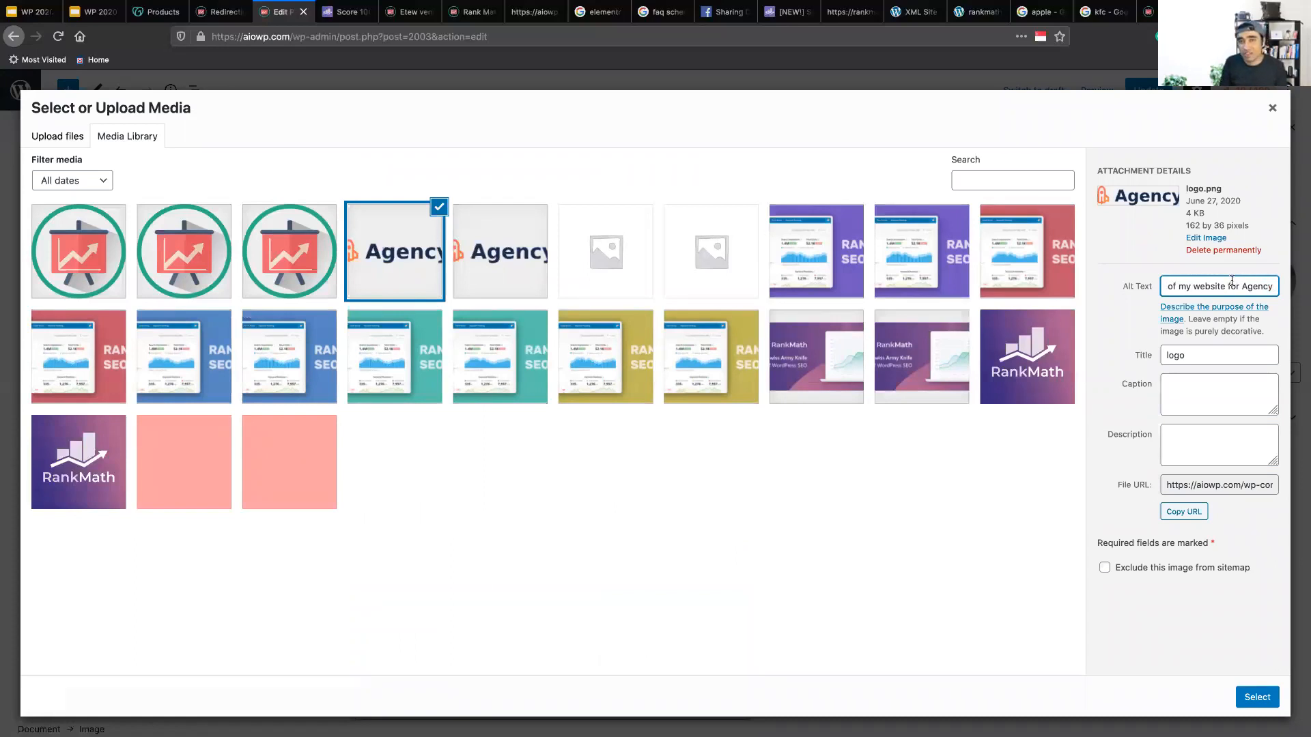
click(1269, 699)
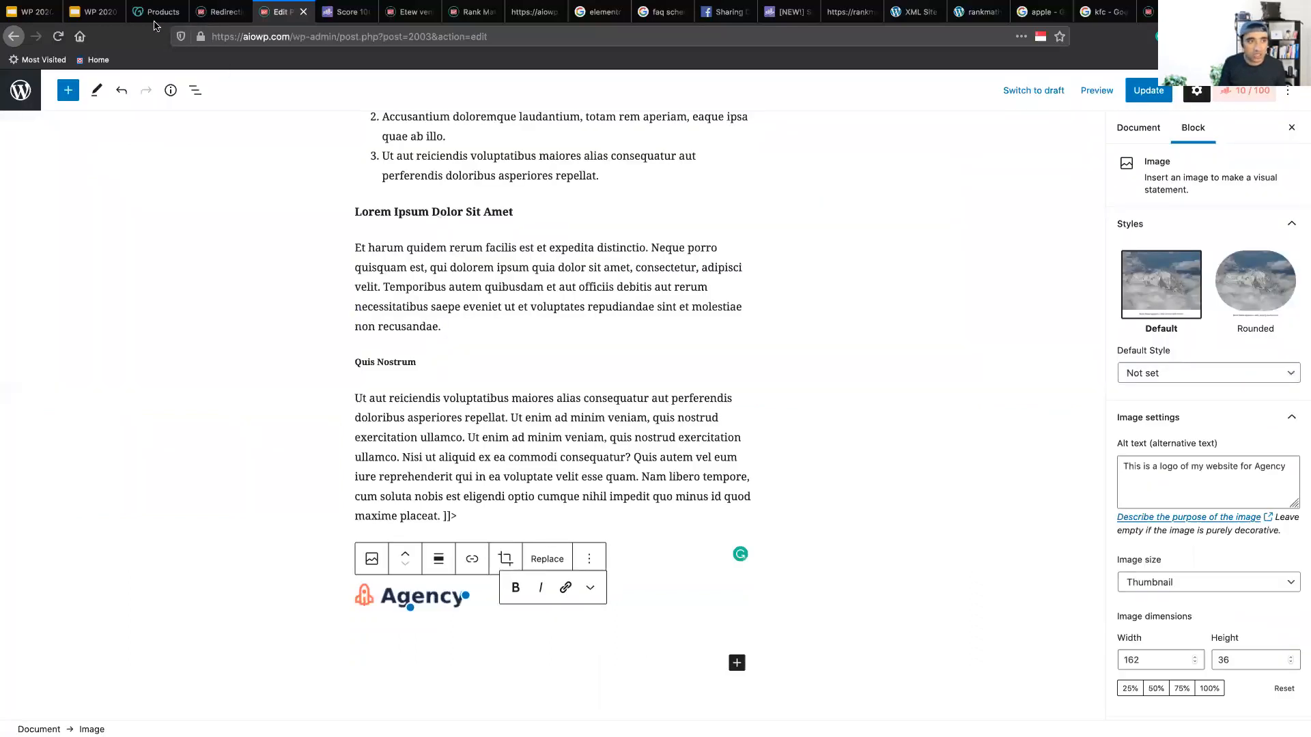
Consult the SEO misconceptions slide and examine the schema review rating of the Rank Math result in the "elementor seo" Google results.
click(109, 19)
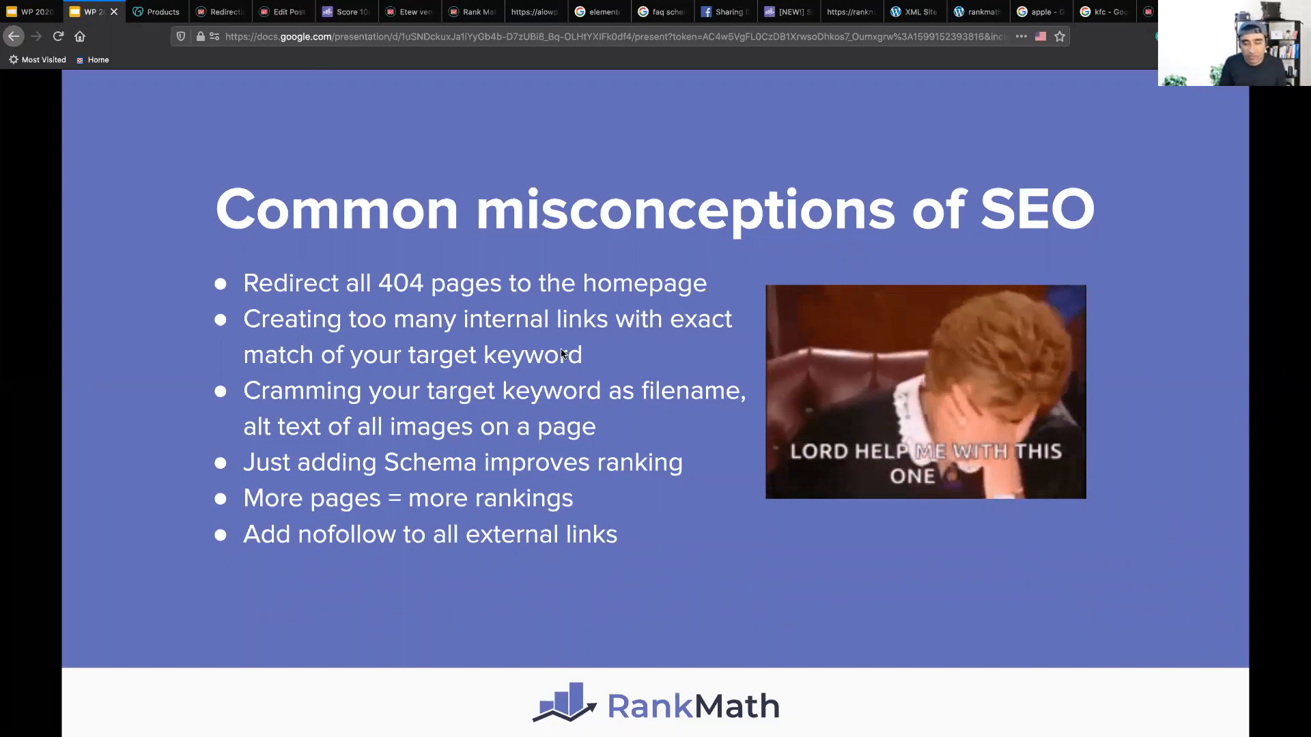
click(593, 13)
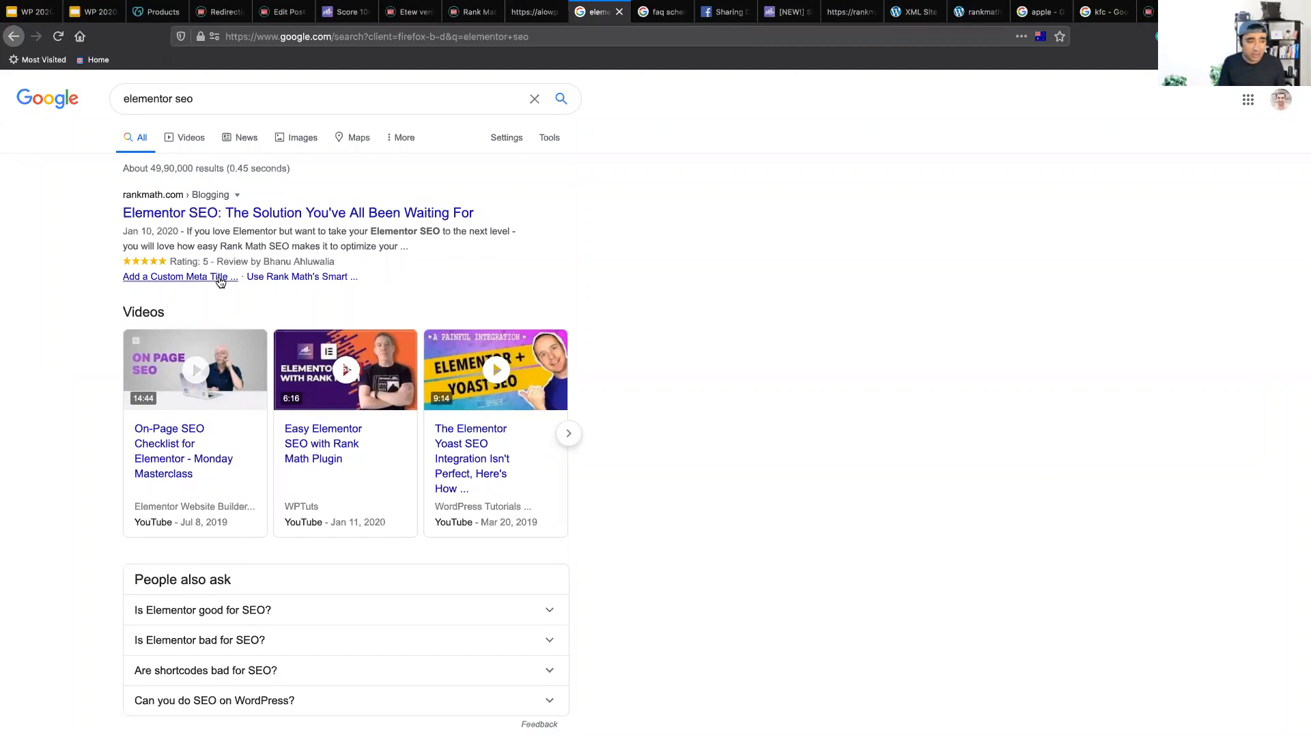
drag(171, 263, 329, 258)
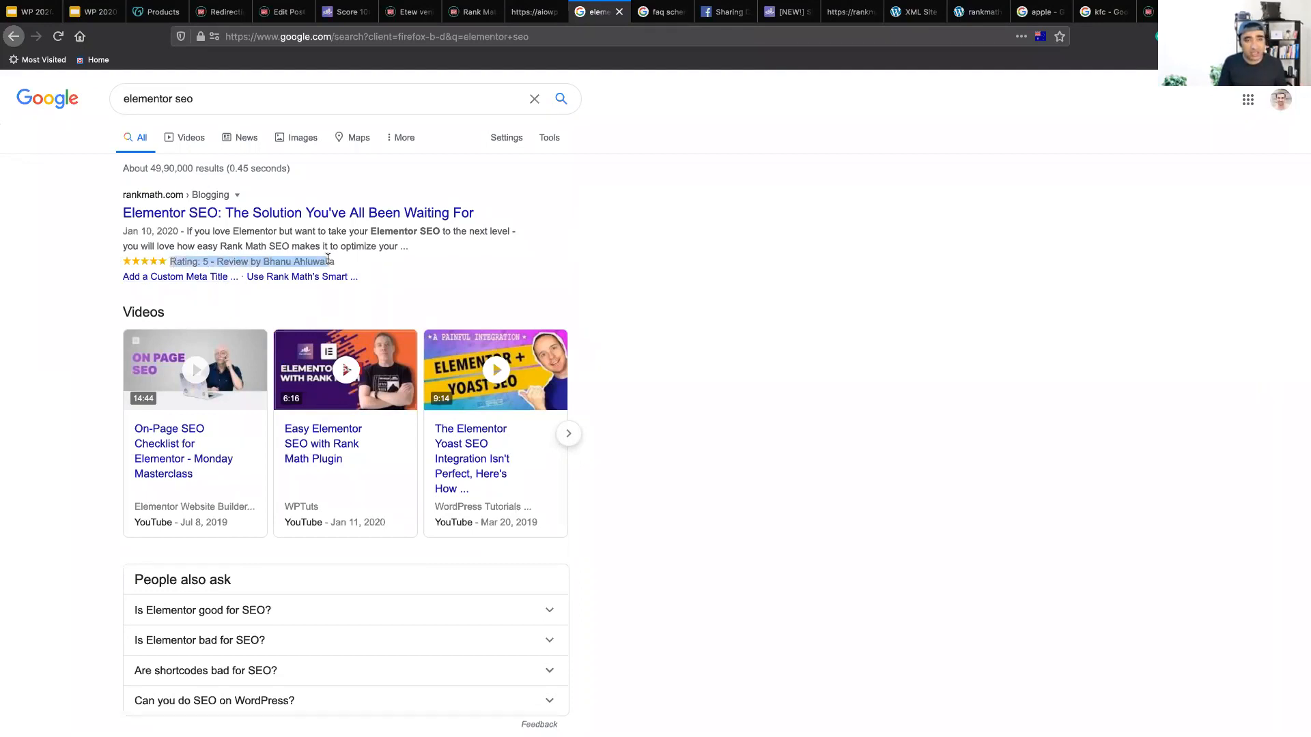
click(329, 259)
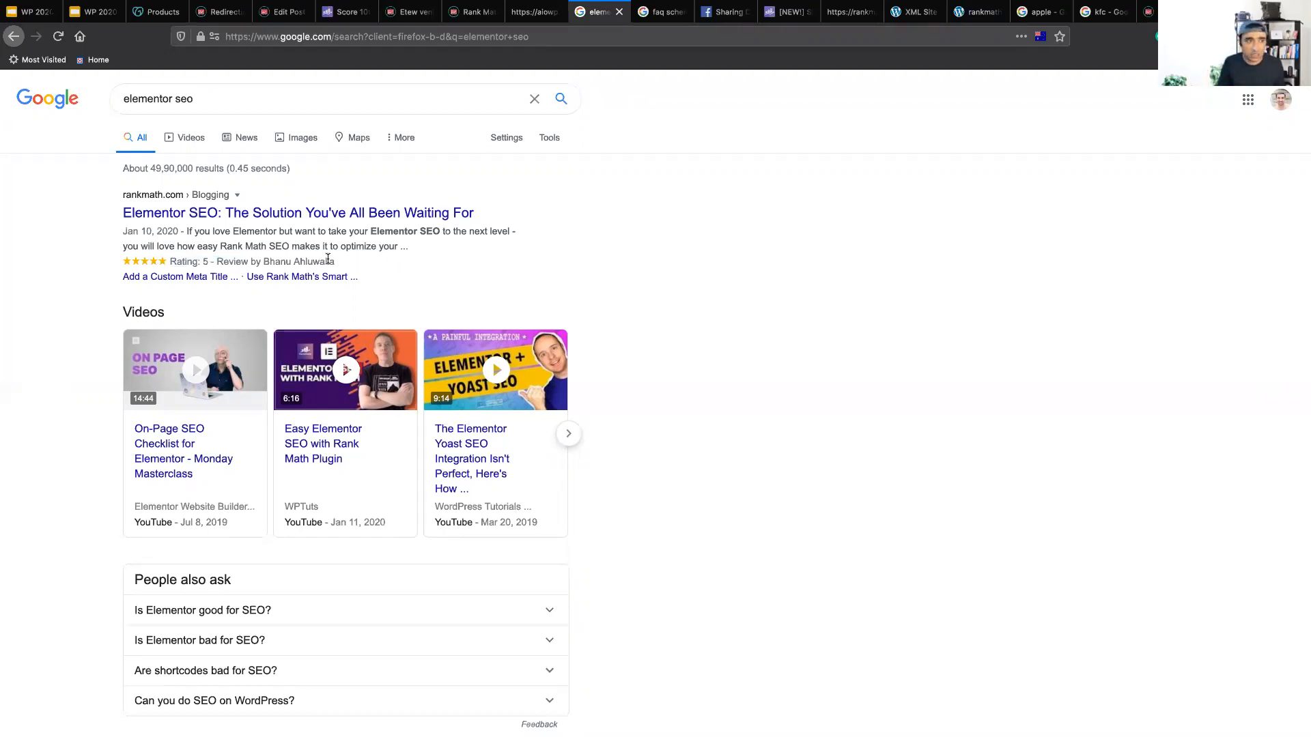
click(94, 12)
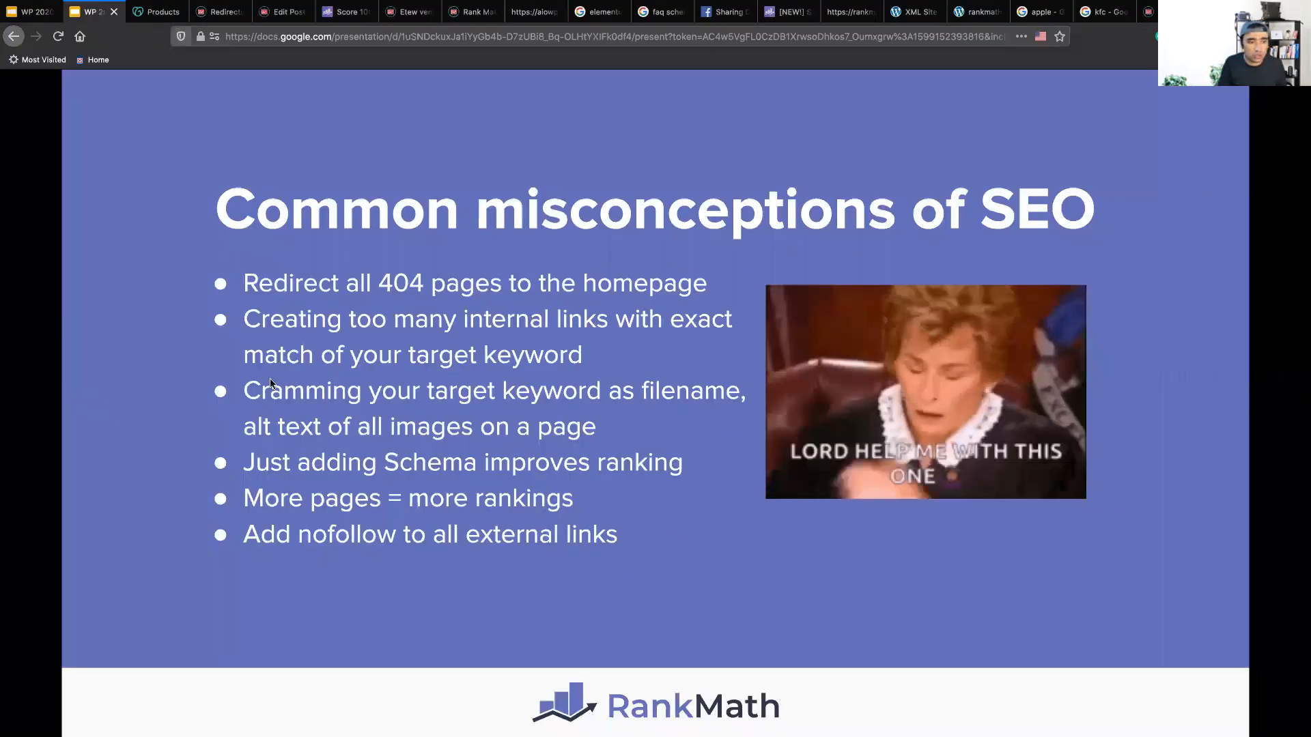
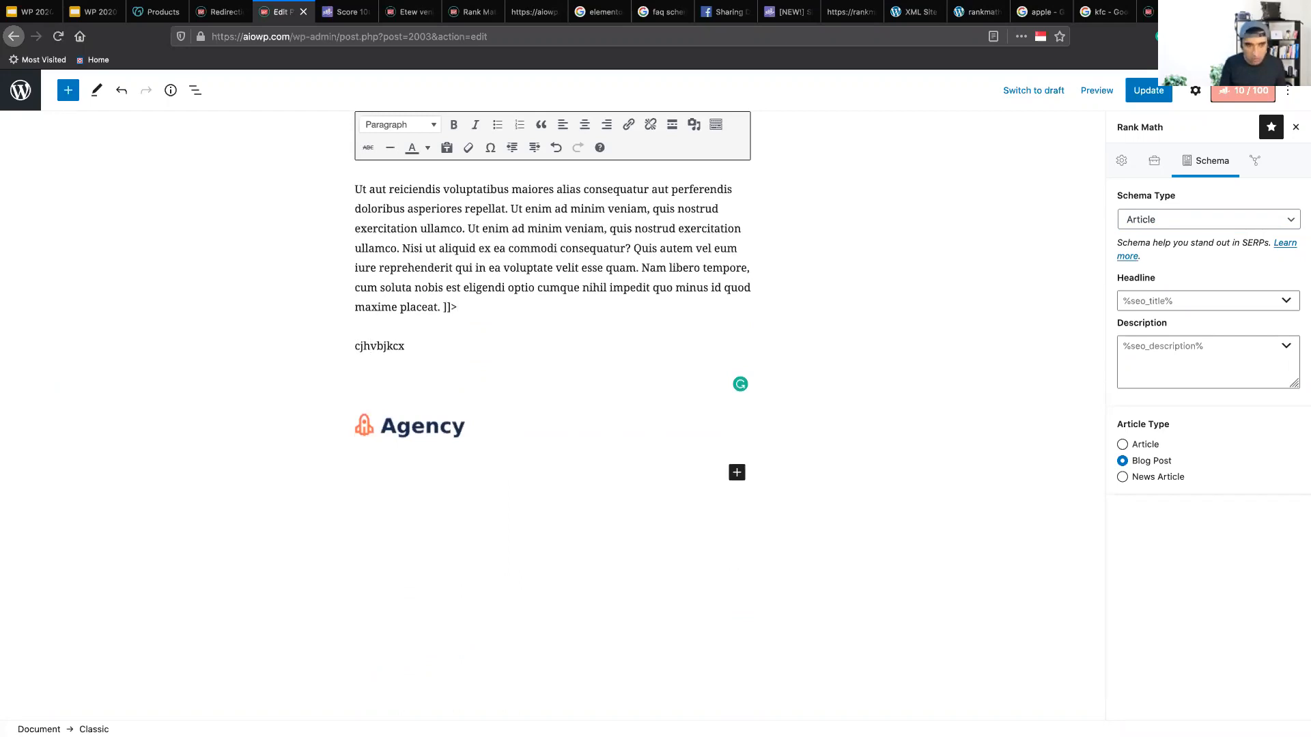
double_click(381, 348)
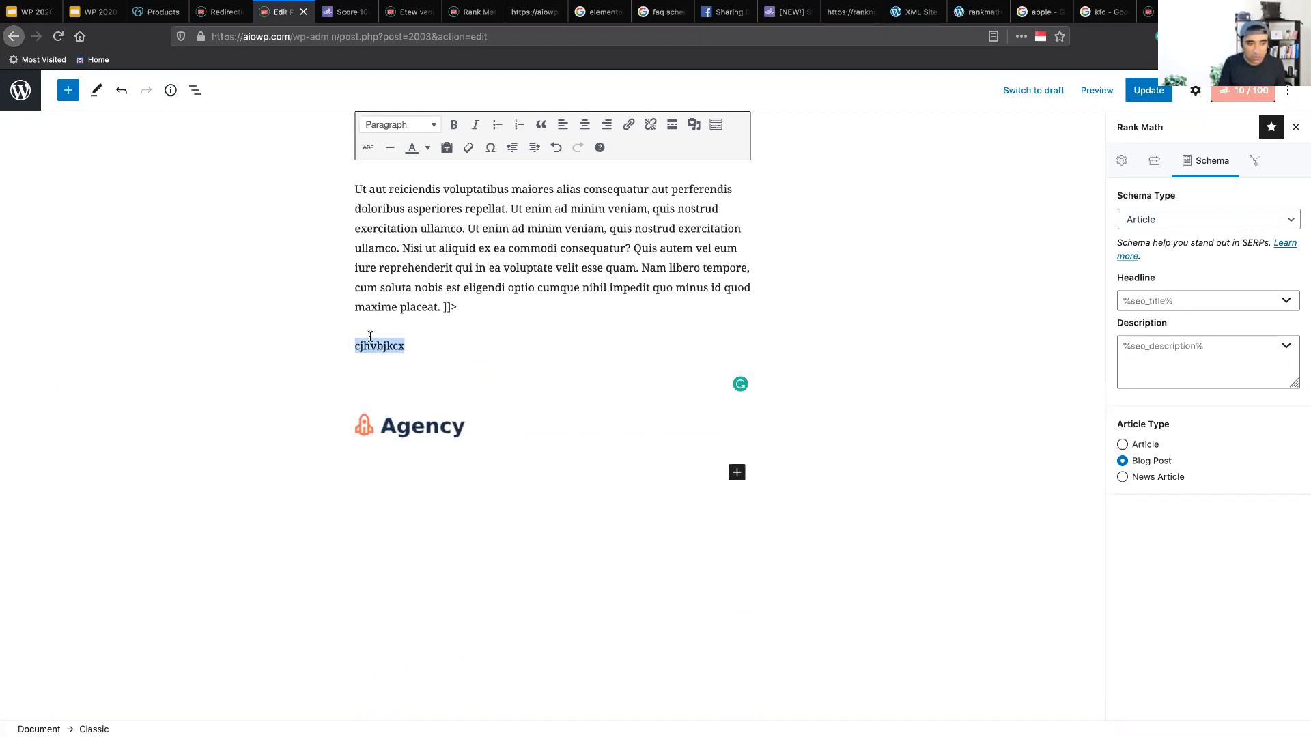
click(629, 125)
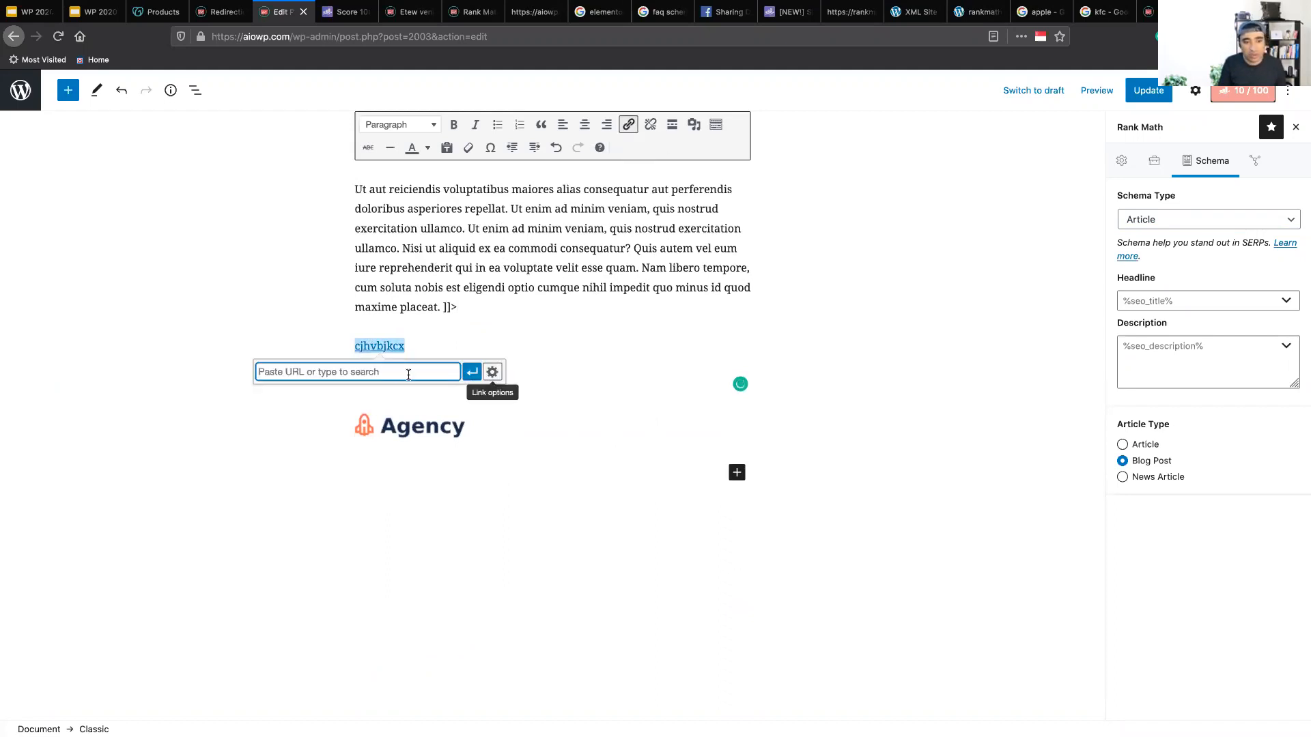
text(https)
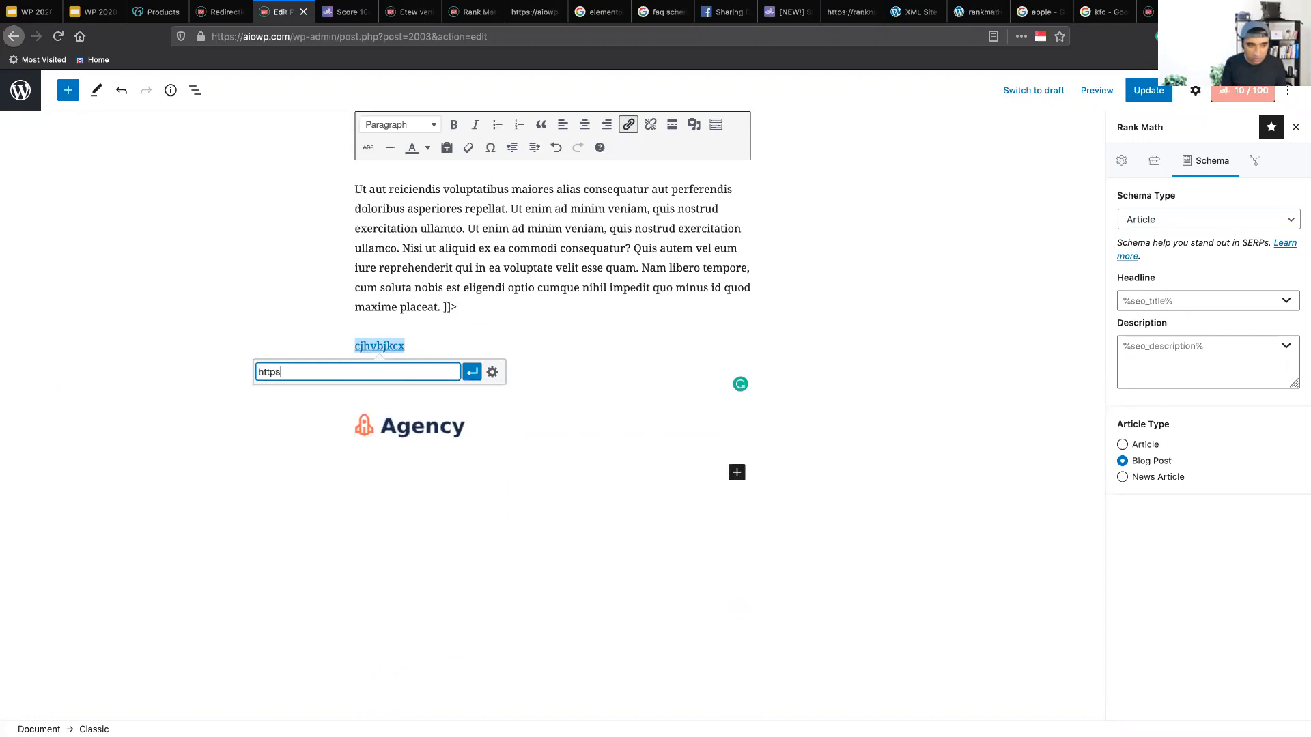
text(://google/c)
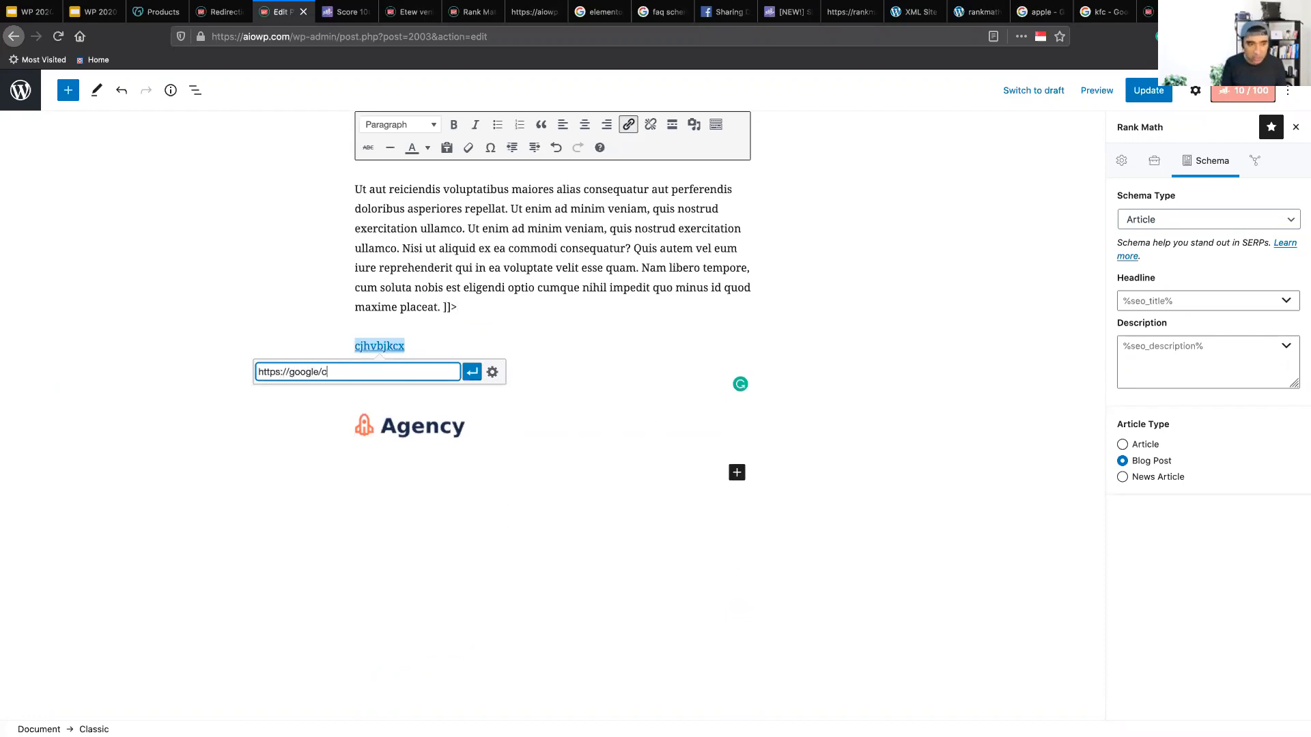
key(BackSpace)
key(BackSpace)
text(.com)
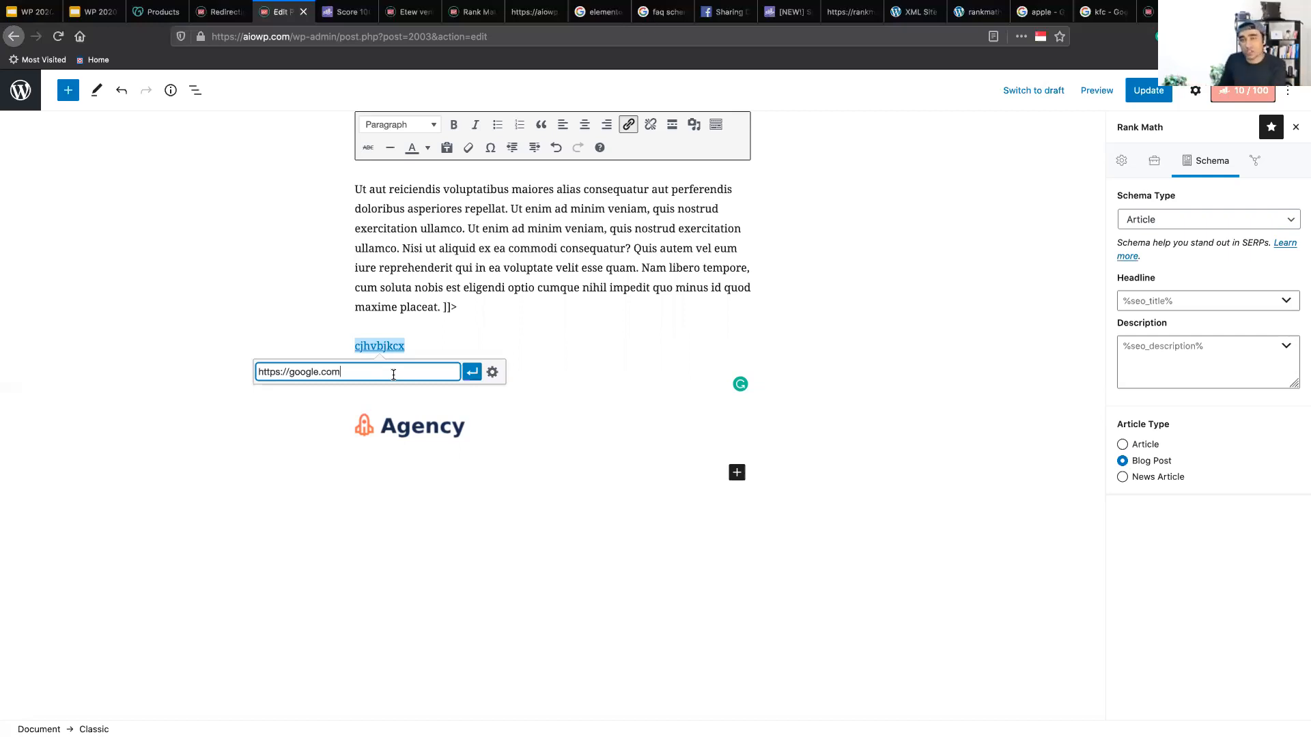
key(Return)
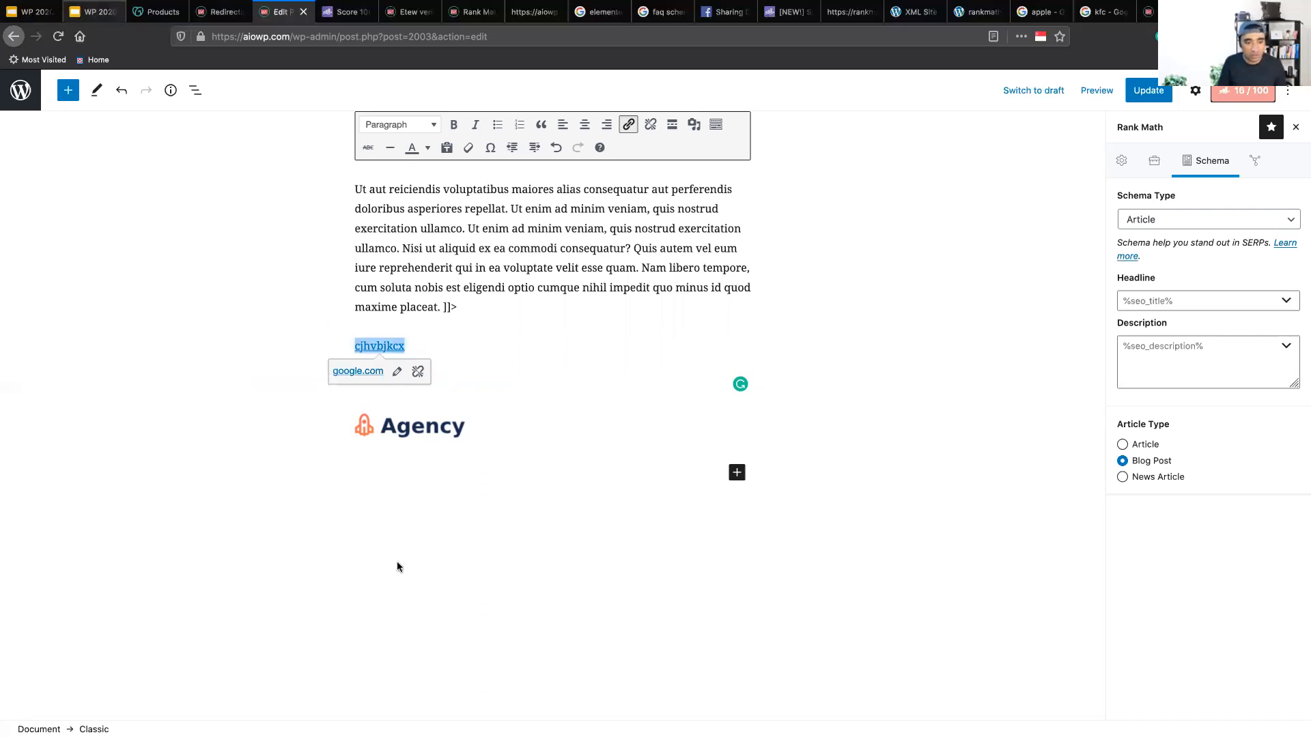
click(95, 12)
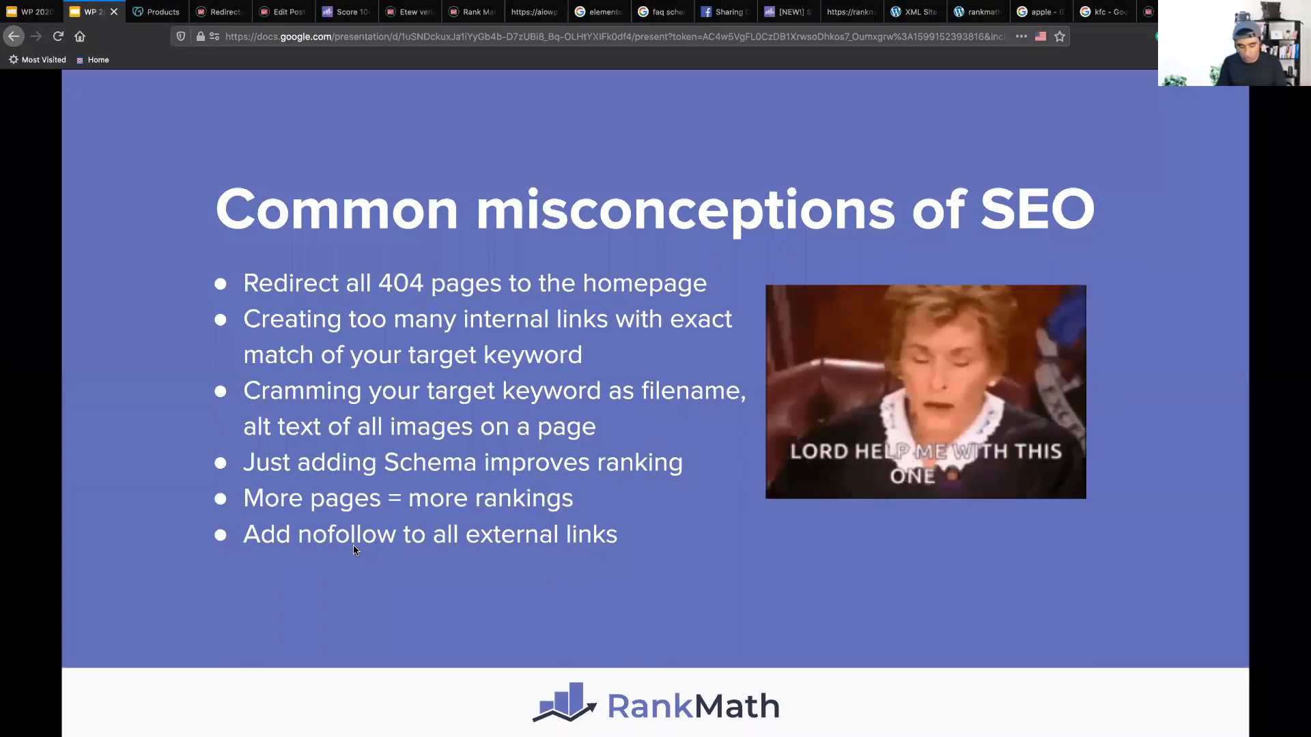
Advance to the slide on dominating your niche and consult the star rating in the "elementor seo" Google results.
key(Right)
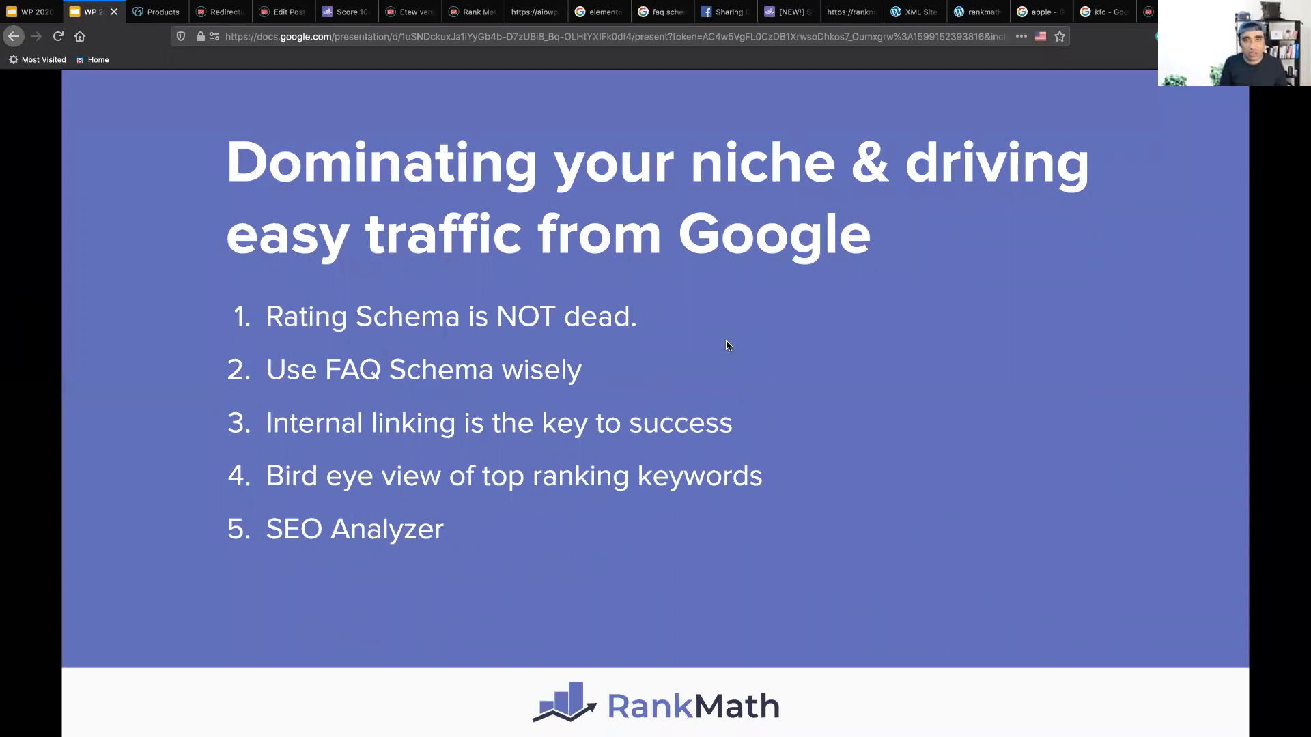
click(593, 21)
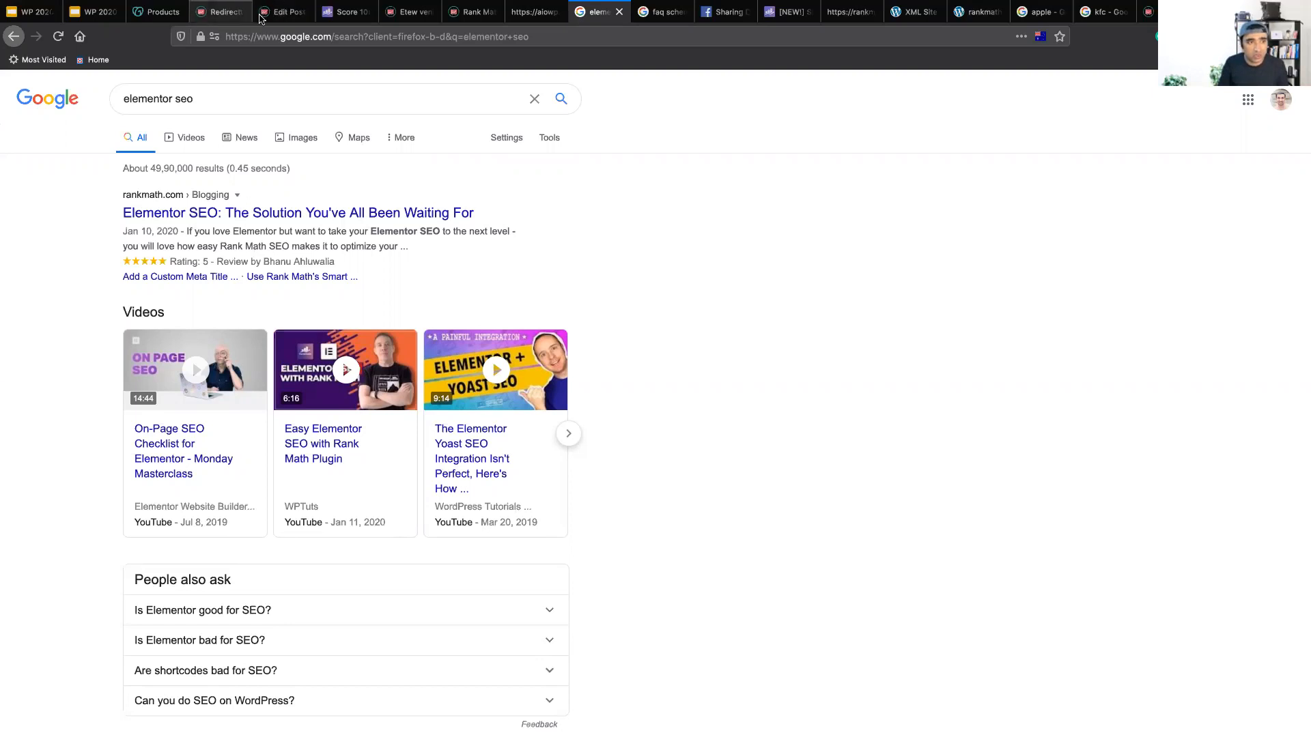
Replace the title of the post being edited with "GoDaddy Pro Hosting" and highlight the words "GoDaddy Pro" in it.
click(278, 14)
scroll(565, 264, up, 20)
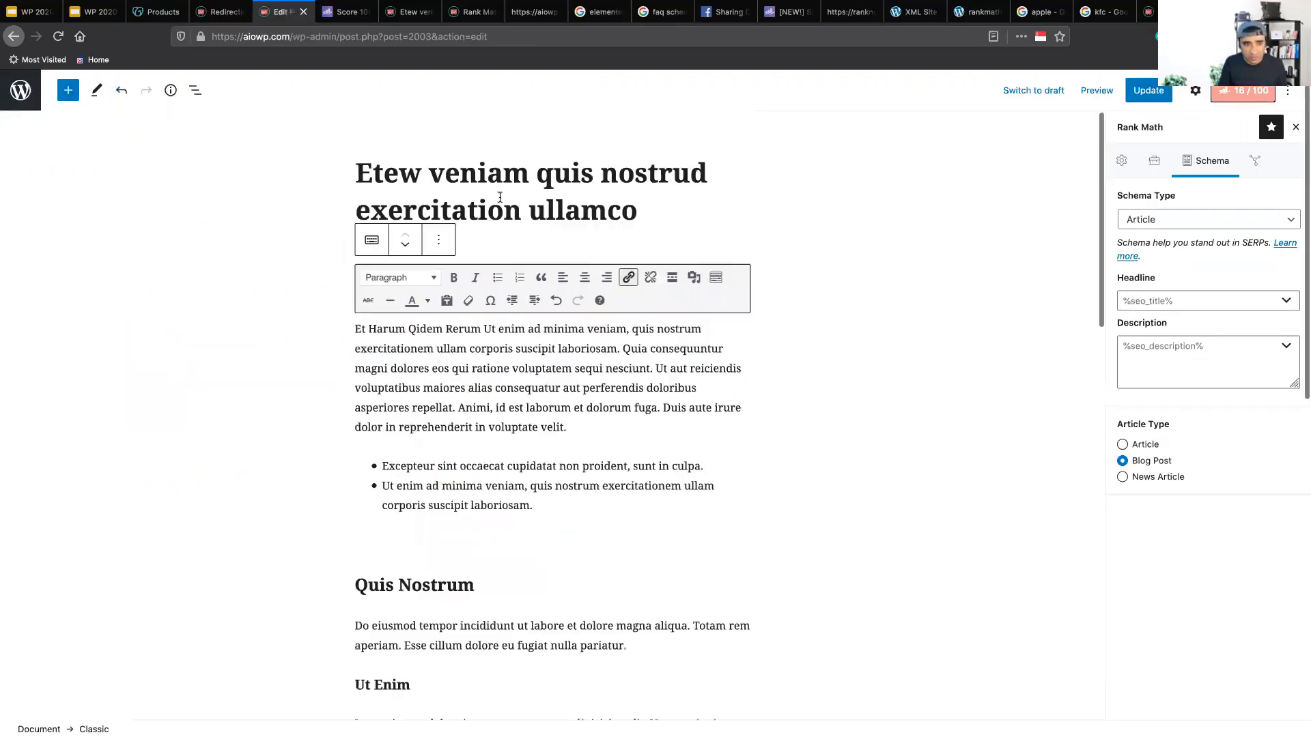
click(485, 202)
key(super+a)
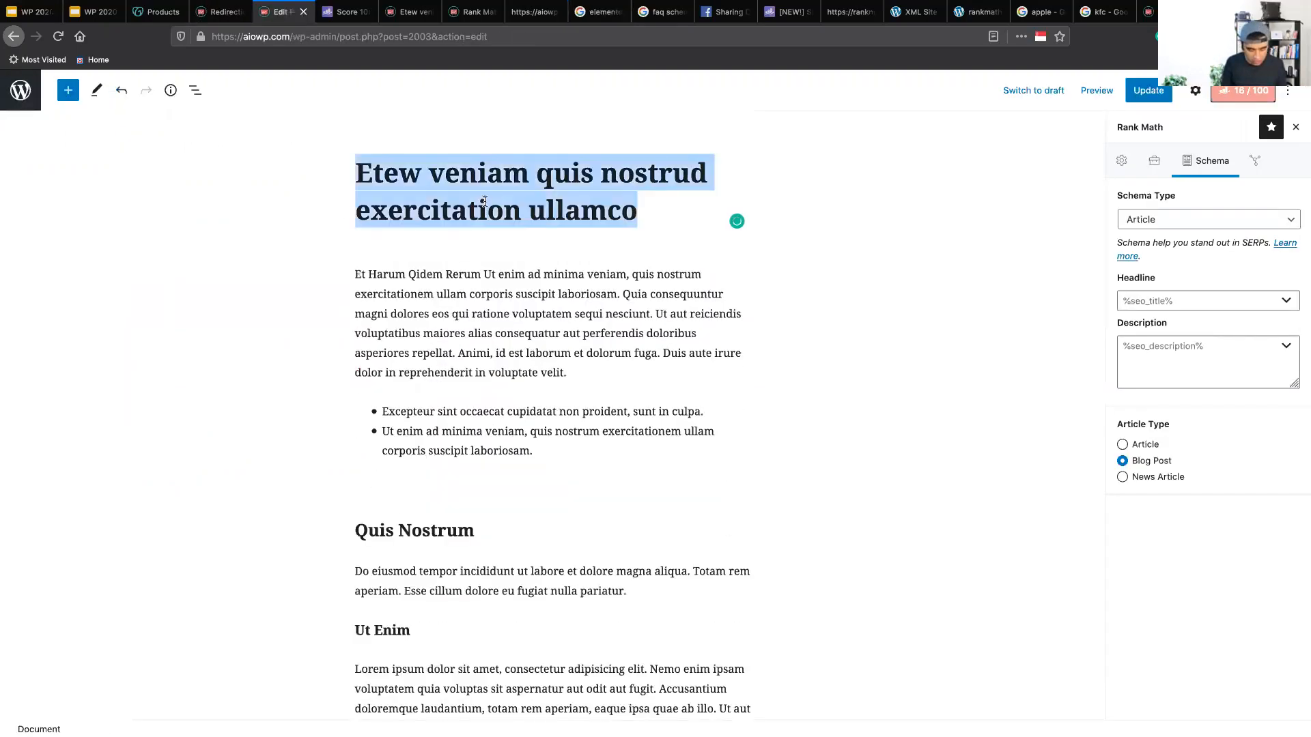
text(GoDadd)
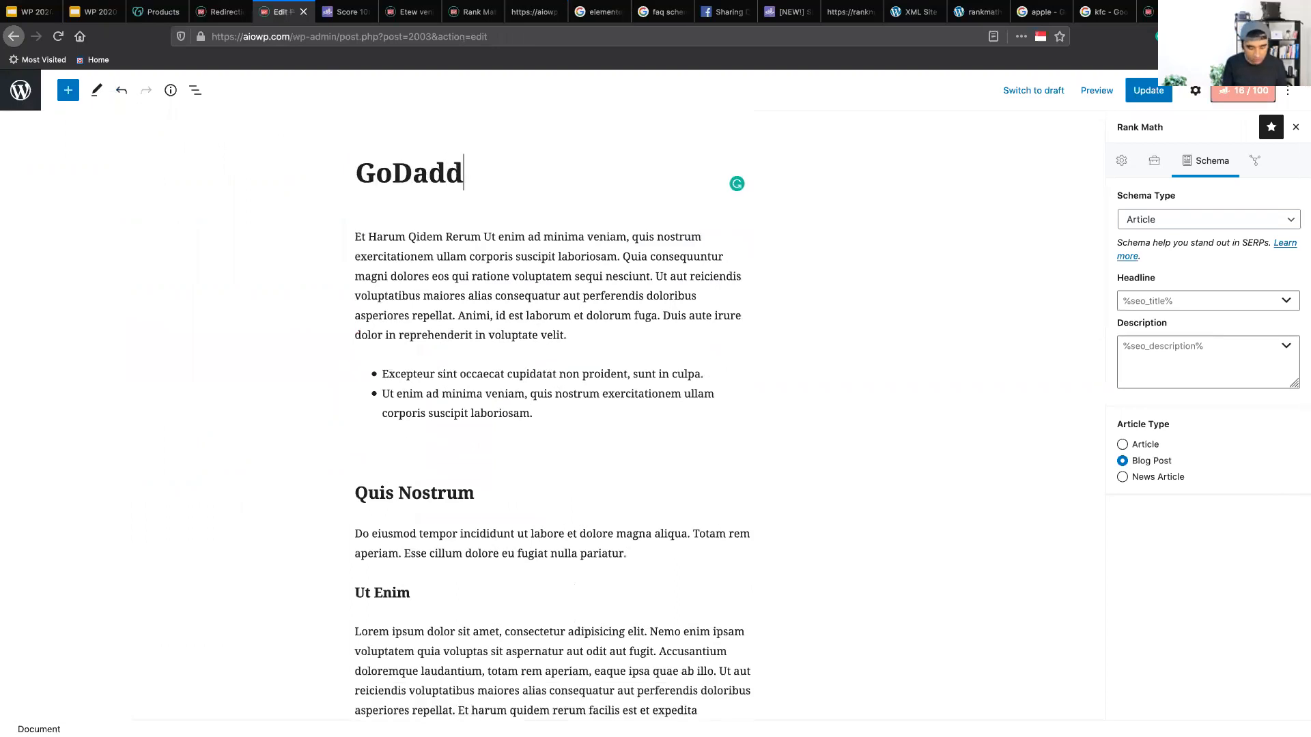
text(y Pro Hosting)
drag(359, 177, 535, 175)
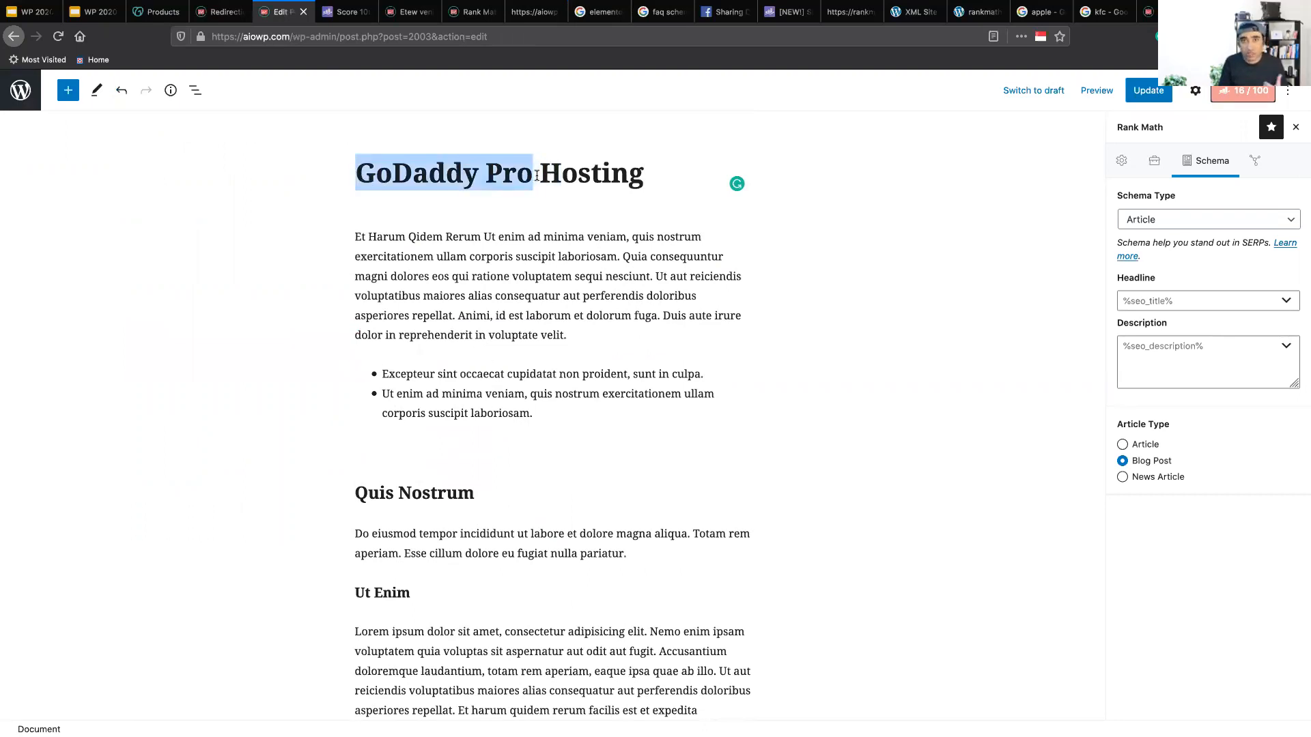
Set the Rank Math schema type of the GoDaddy Pro Hosting post to Product.
click(1241, 96)
click(1241, 94)
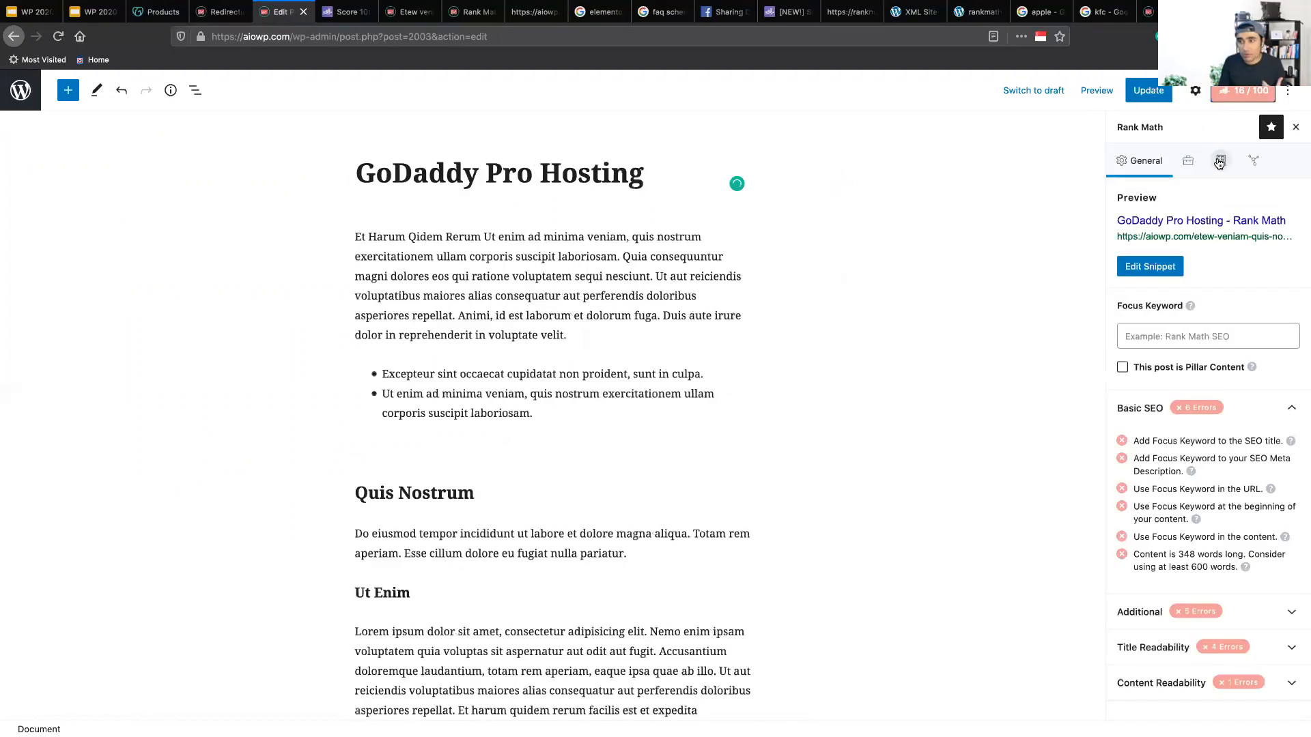
click(1220, 162)
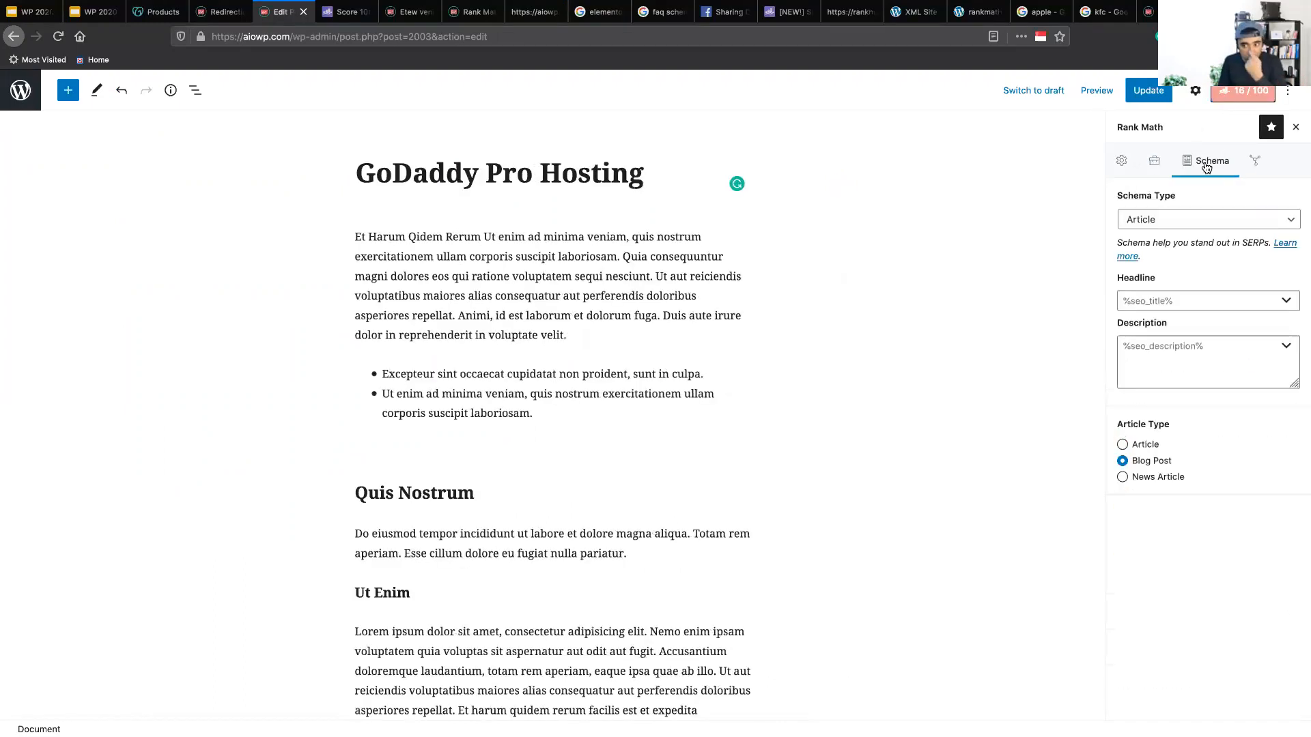
click(1194, 222)
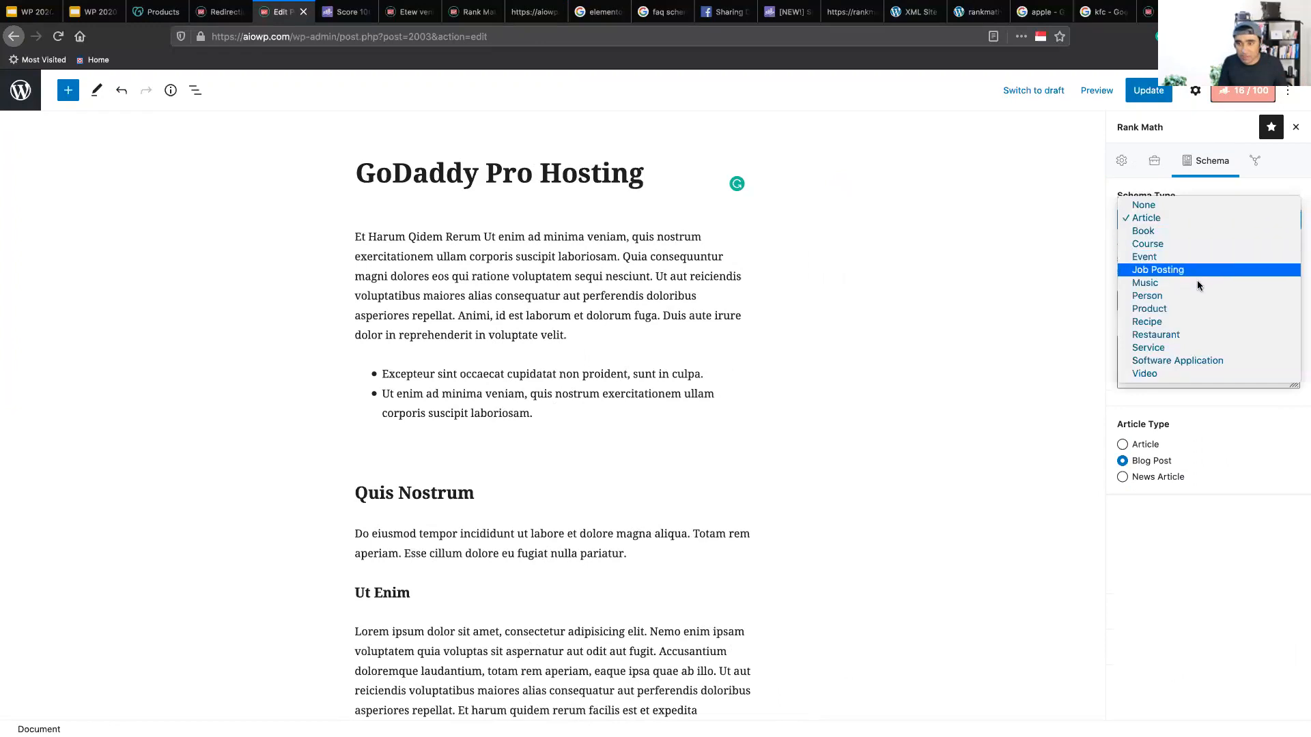
click(1193, 308)
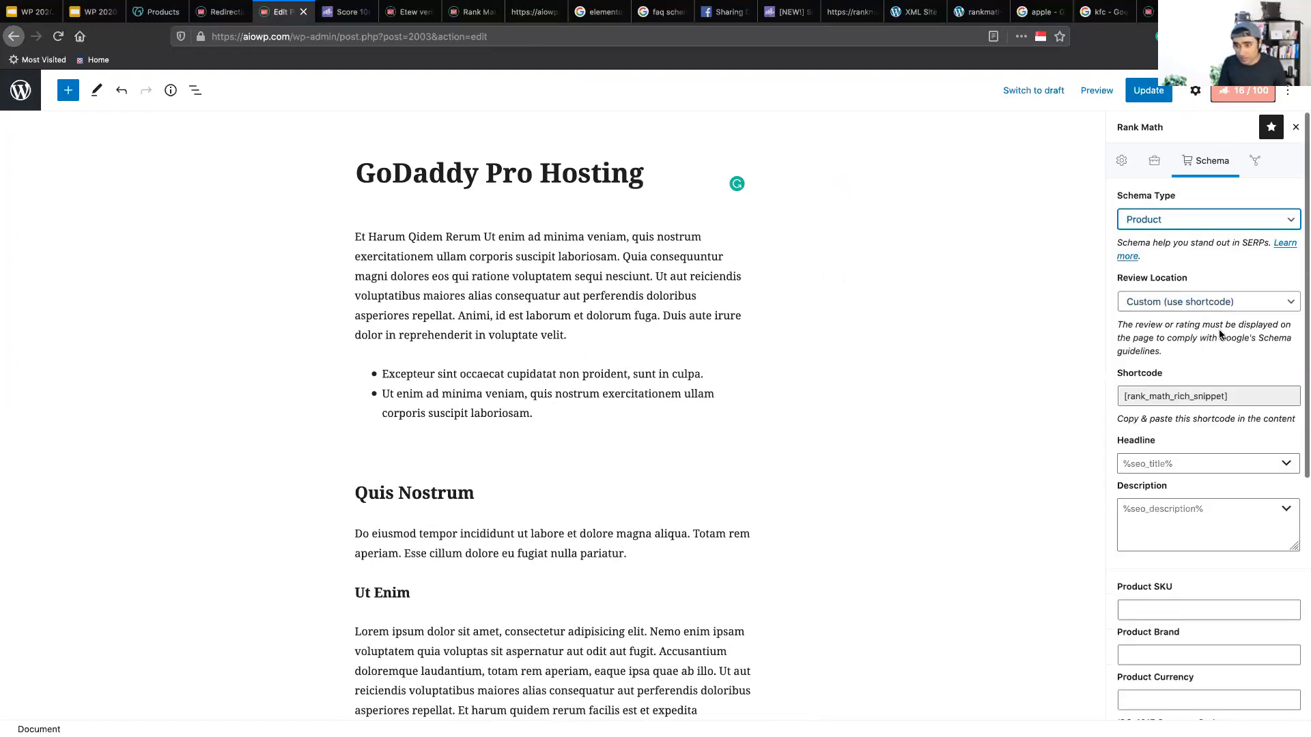
Set the Review Location of the Product schema to Below Content.
click(1194, 304)
click(1193, 307)
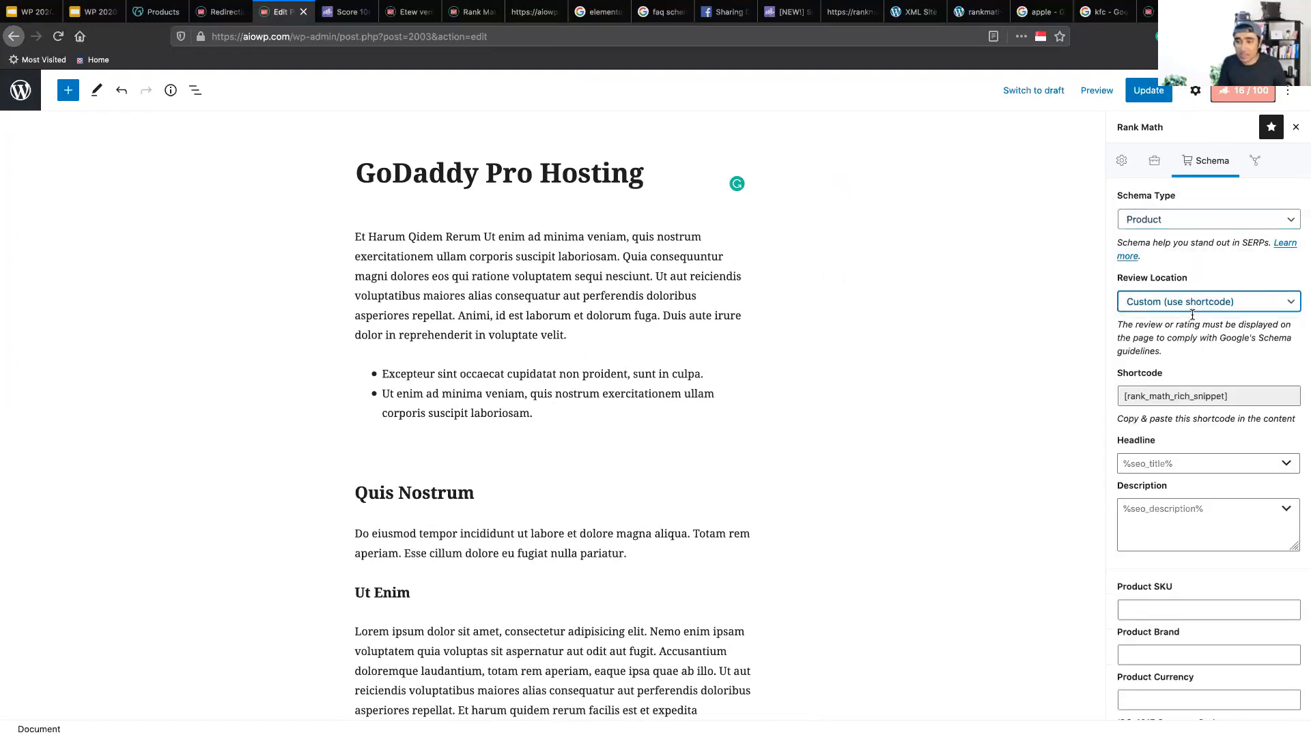
click(1212, 306)
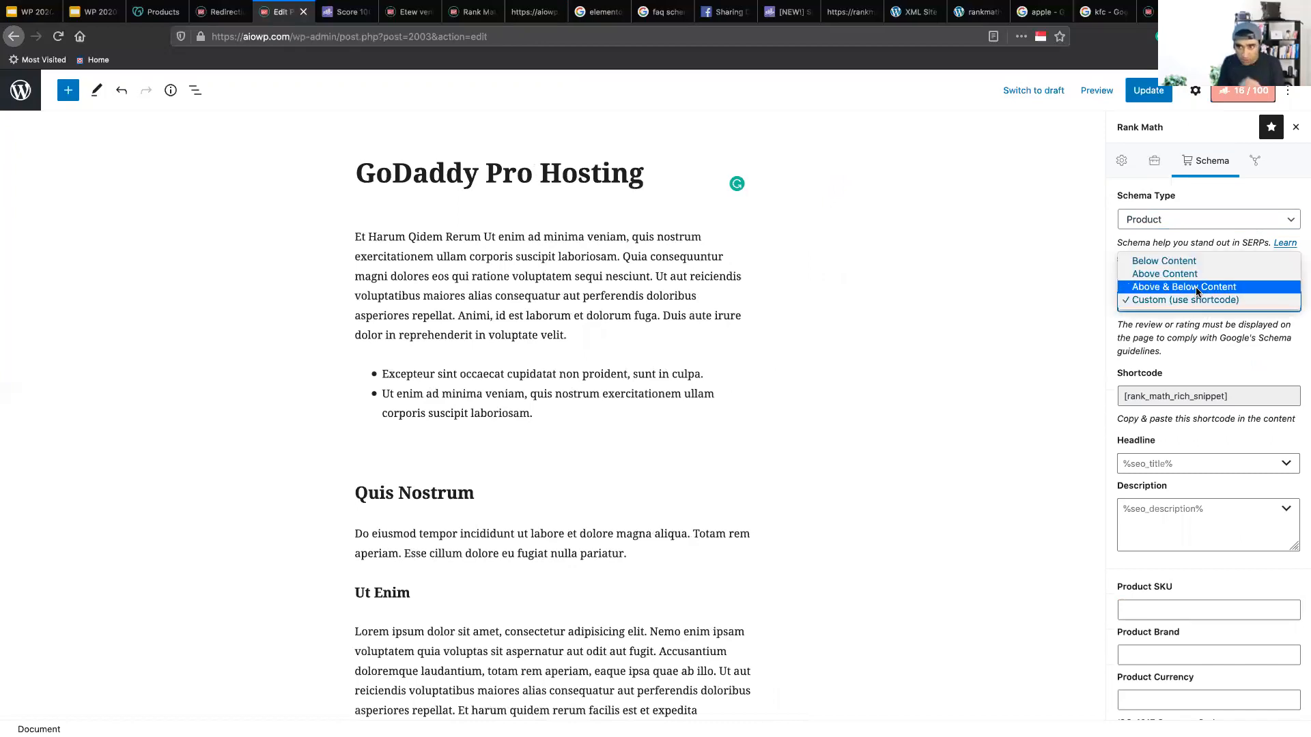
click(1198, 262)
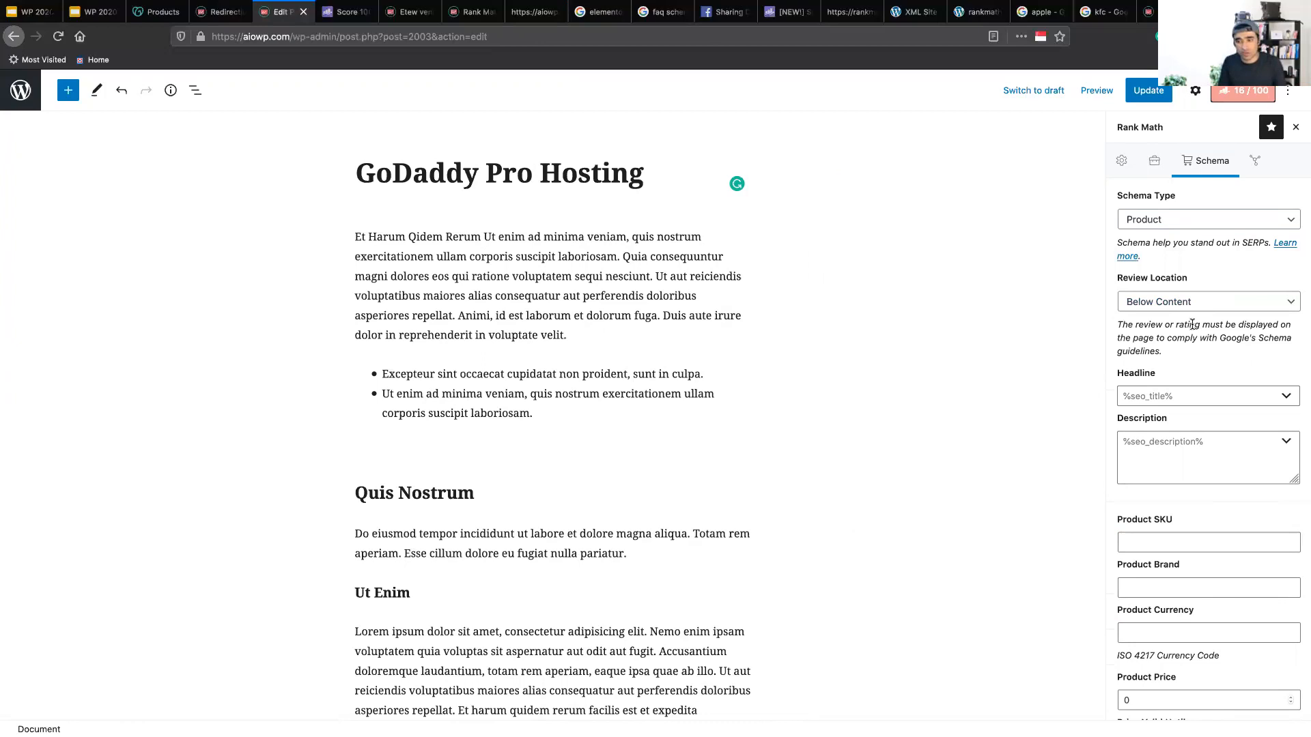
Enter "GoDaddy Pro" as the Product Brand and USD as the Product Currency in the schema.
scroll(1191, 324, down, 5)
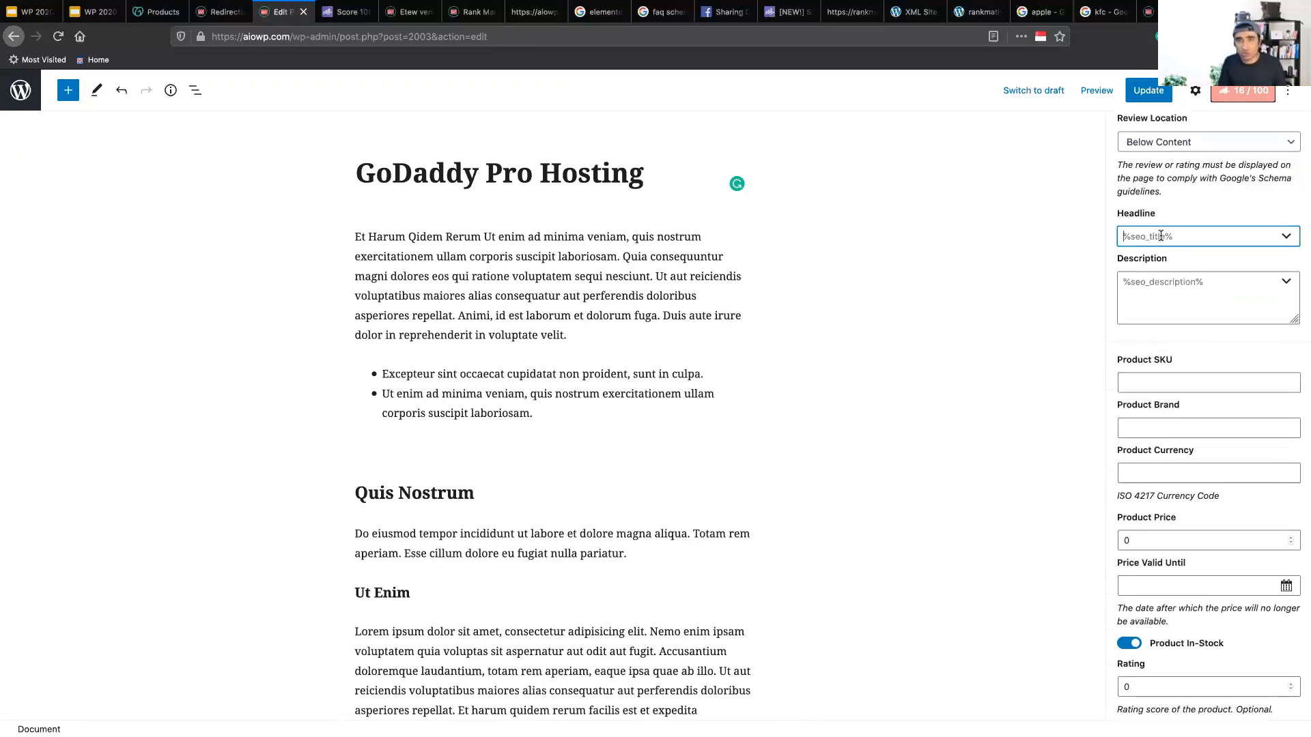
click(1176, 292)
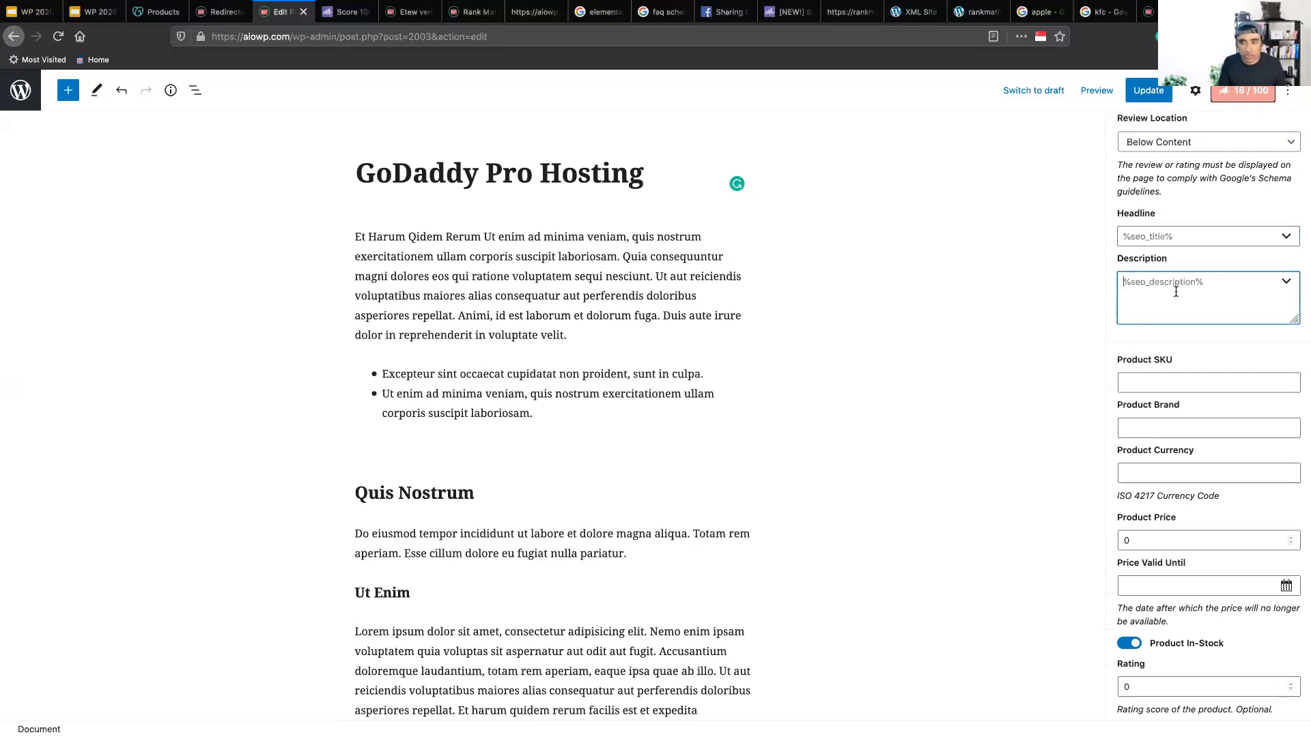
scroll(1176, 291, down, 3)
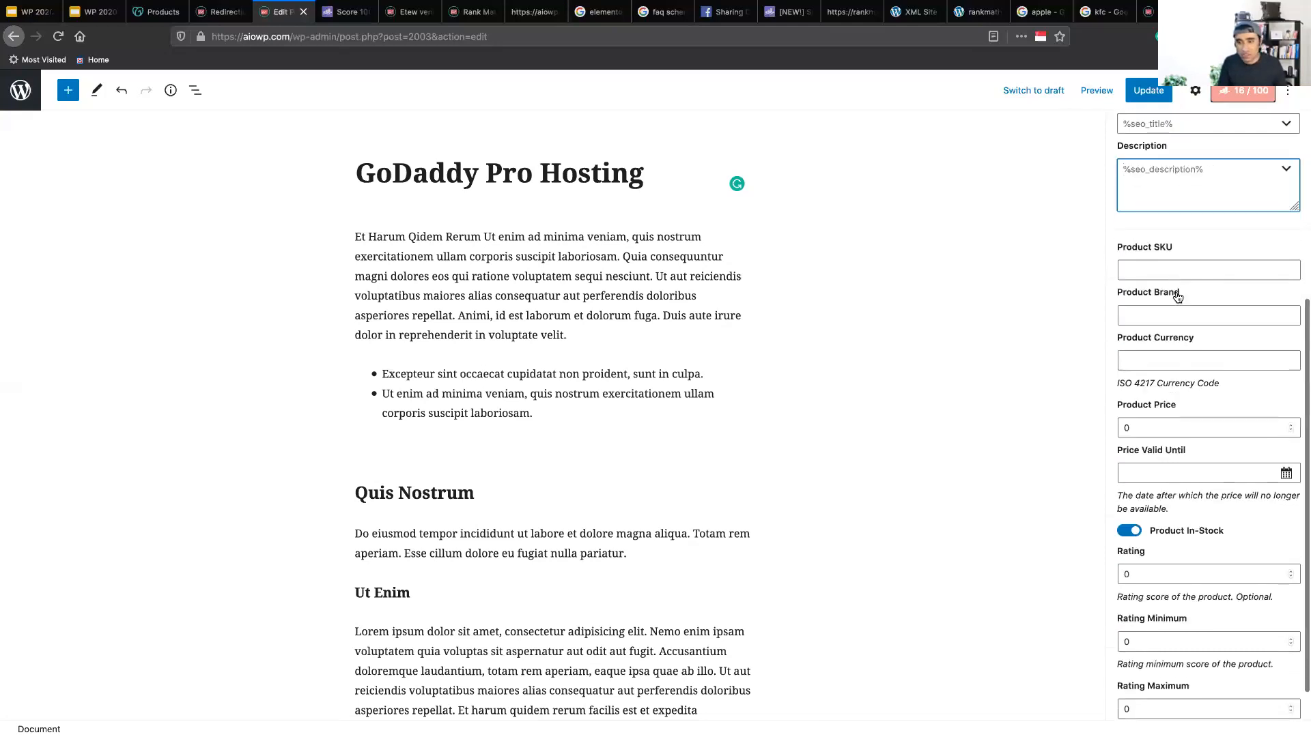
click(1176, 273)
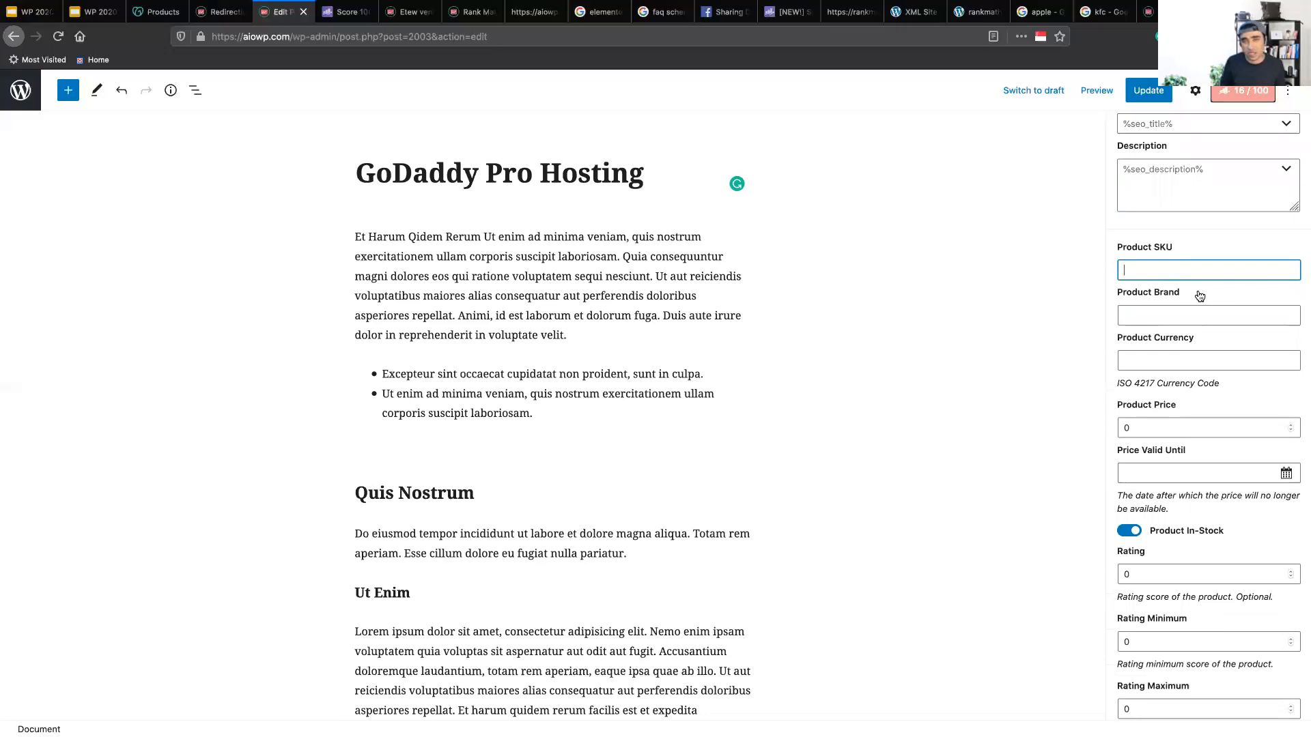
key(Tab)
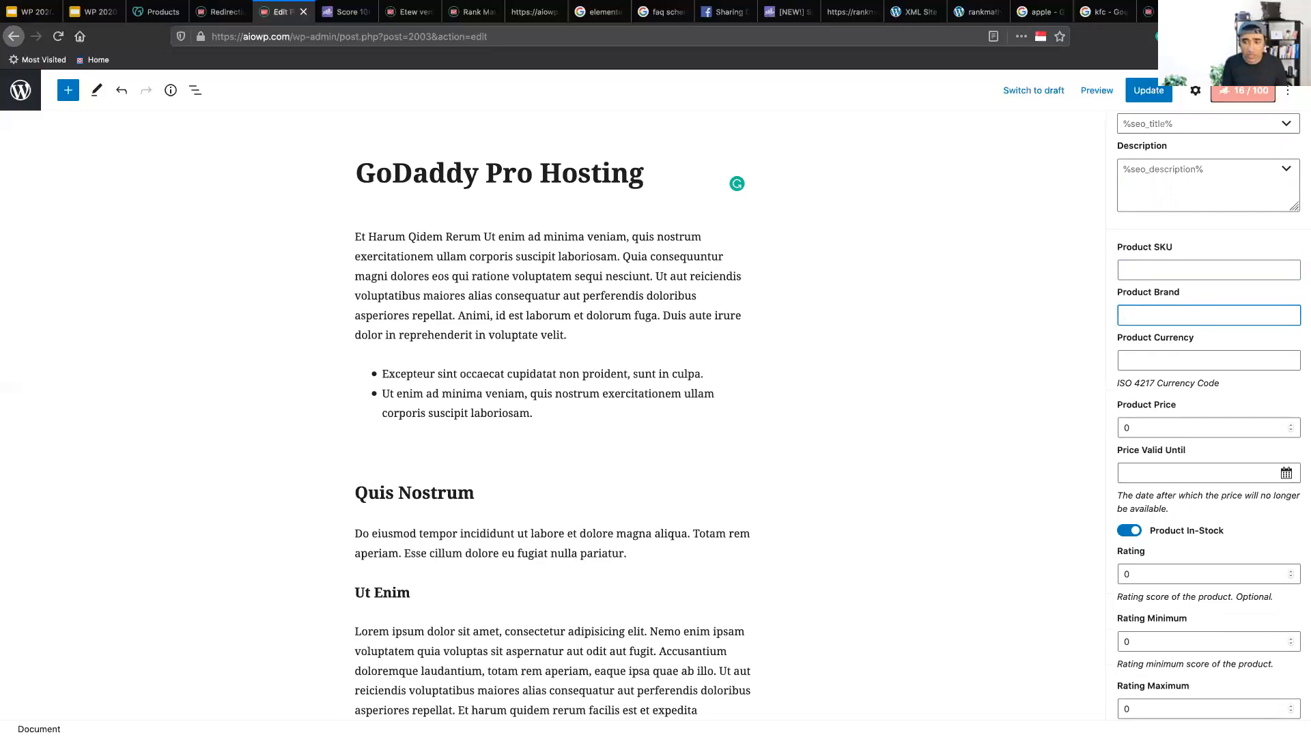
text(GoDaddy Pro)
key(Tab)
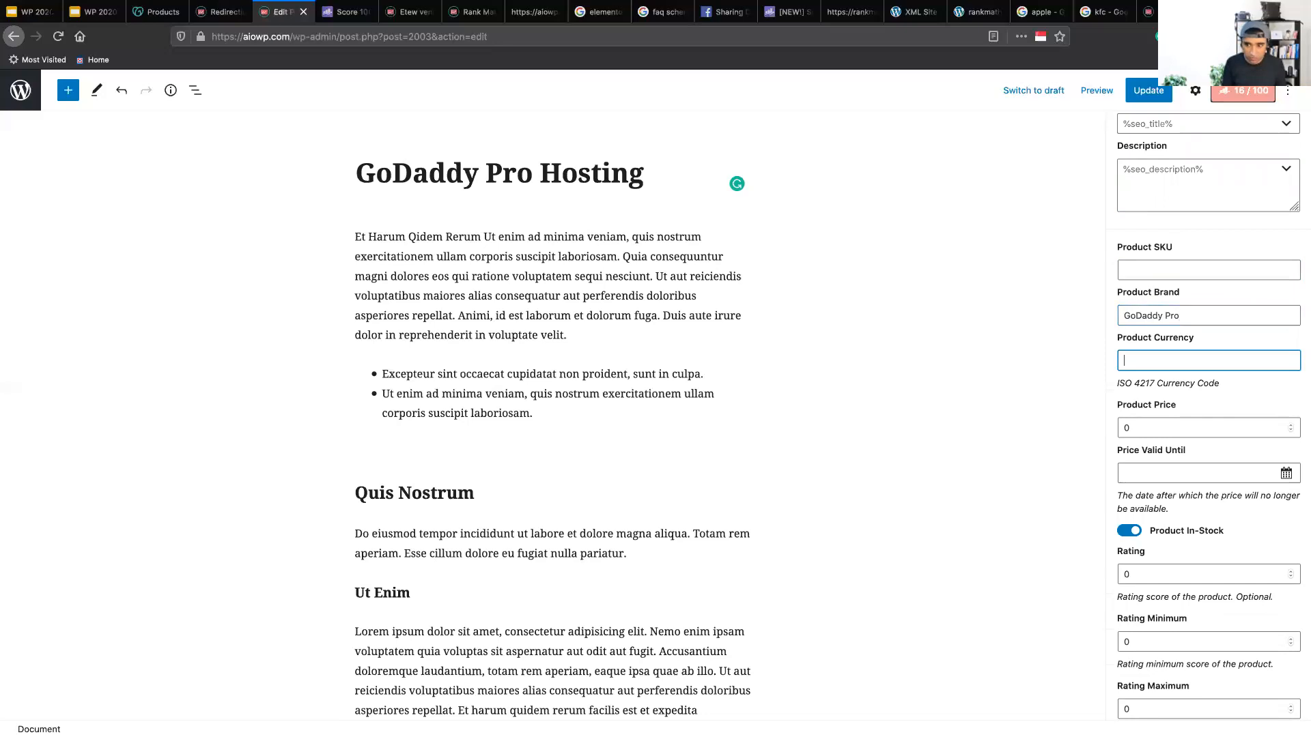
text(USD)
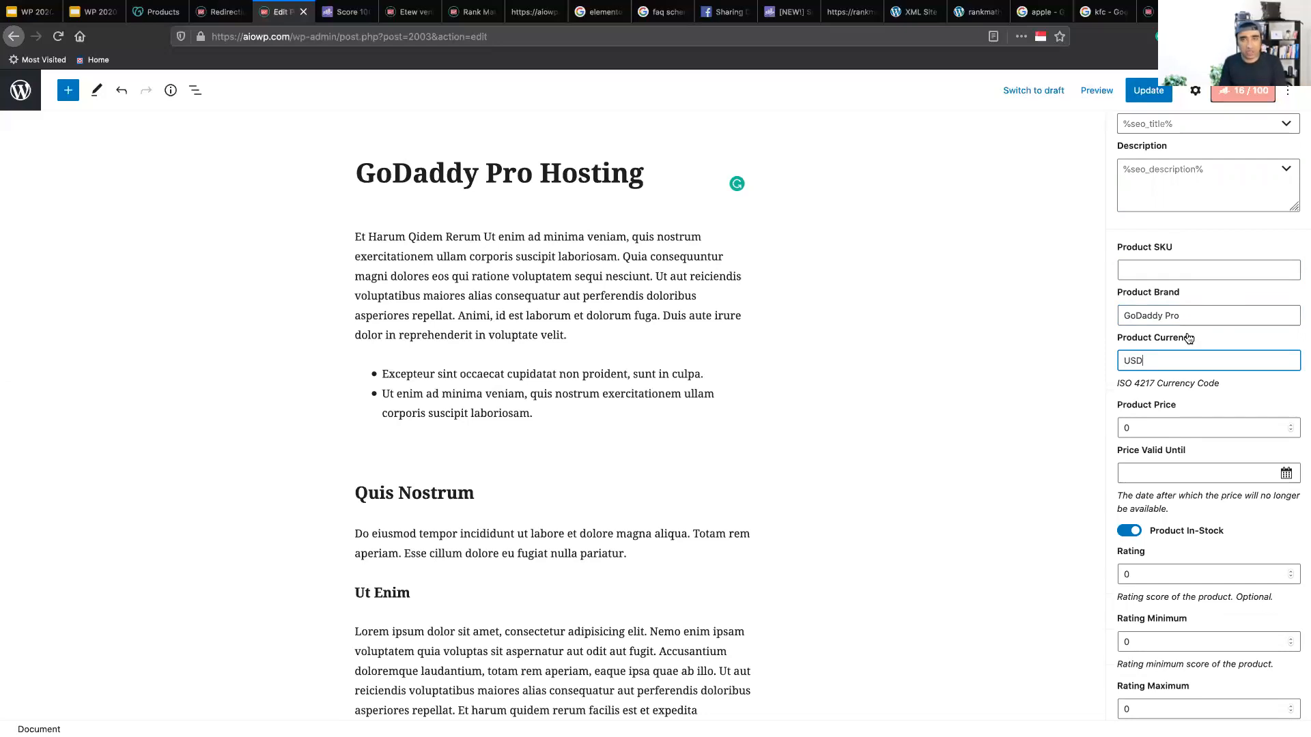
Search Google in a new tab for "godaddy pro pricing" and look through the results for a price for the Product Price field.
scroll(1188, 338, down, 1)
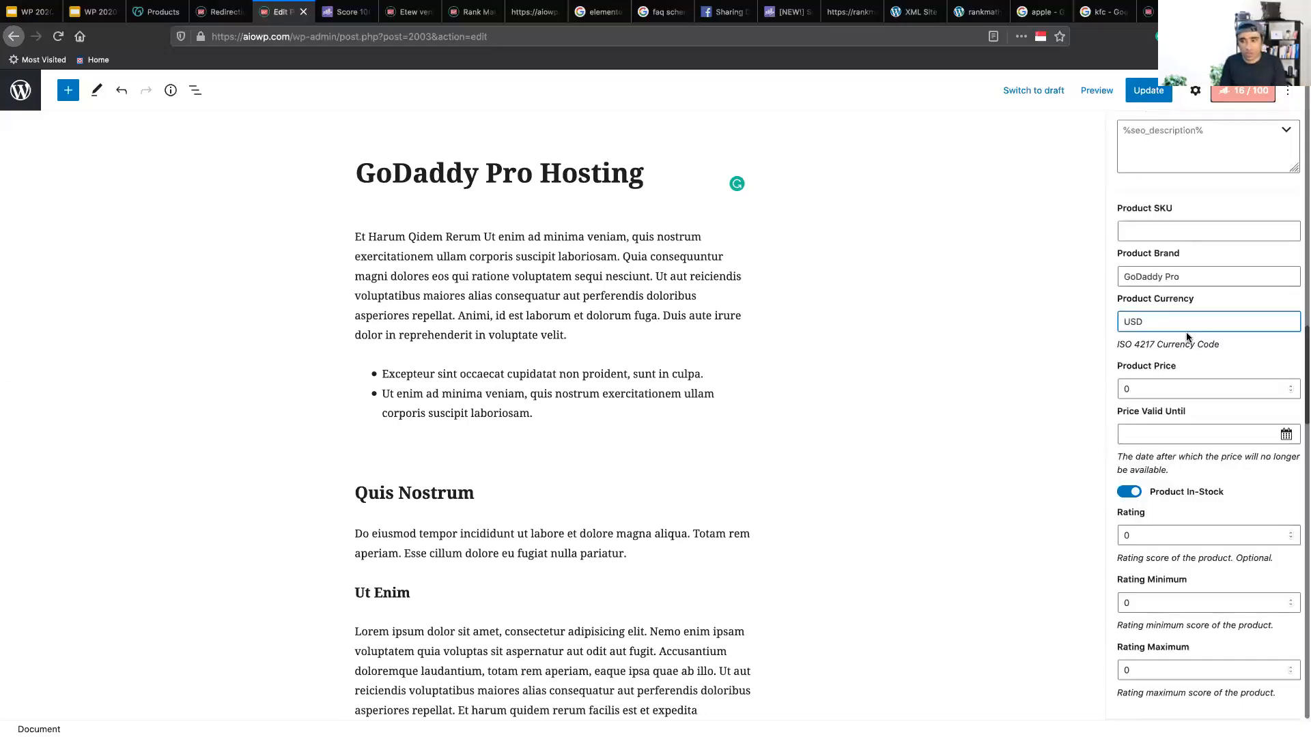
double_click(1166, 391)
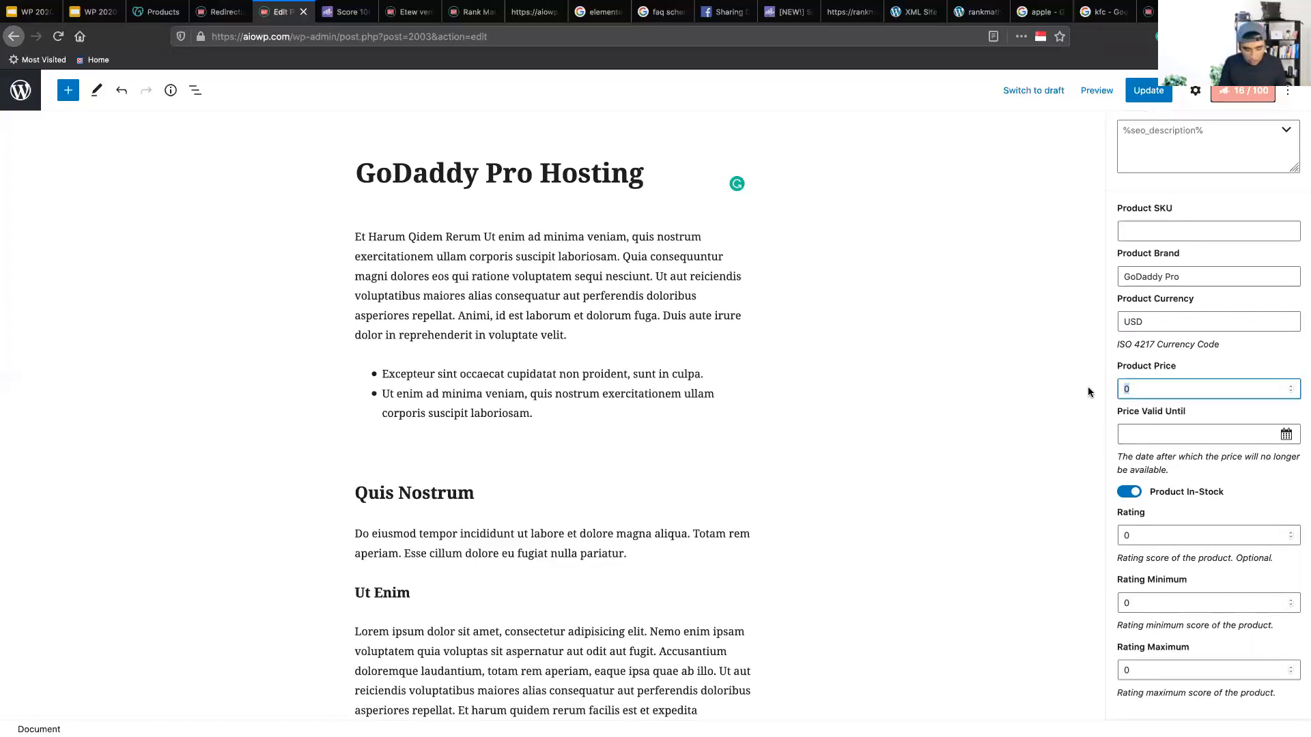
key(ctrl+shift+p)
text(godad)
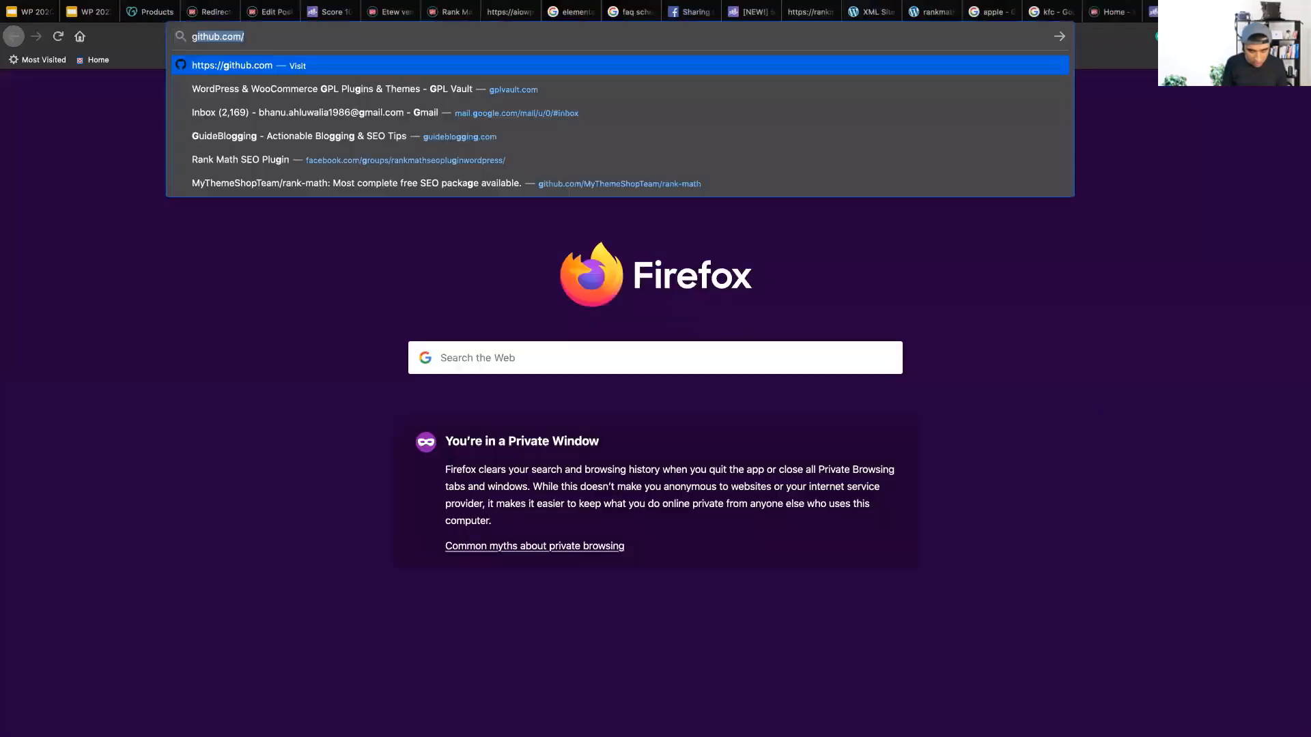
text(dy pro )
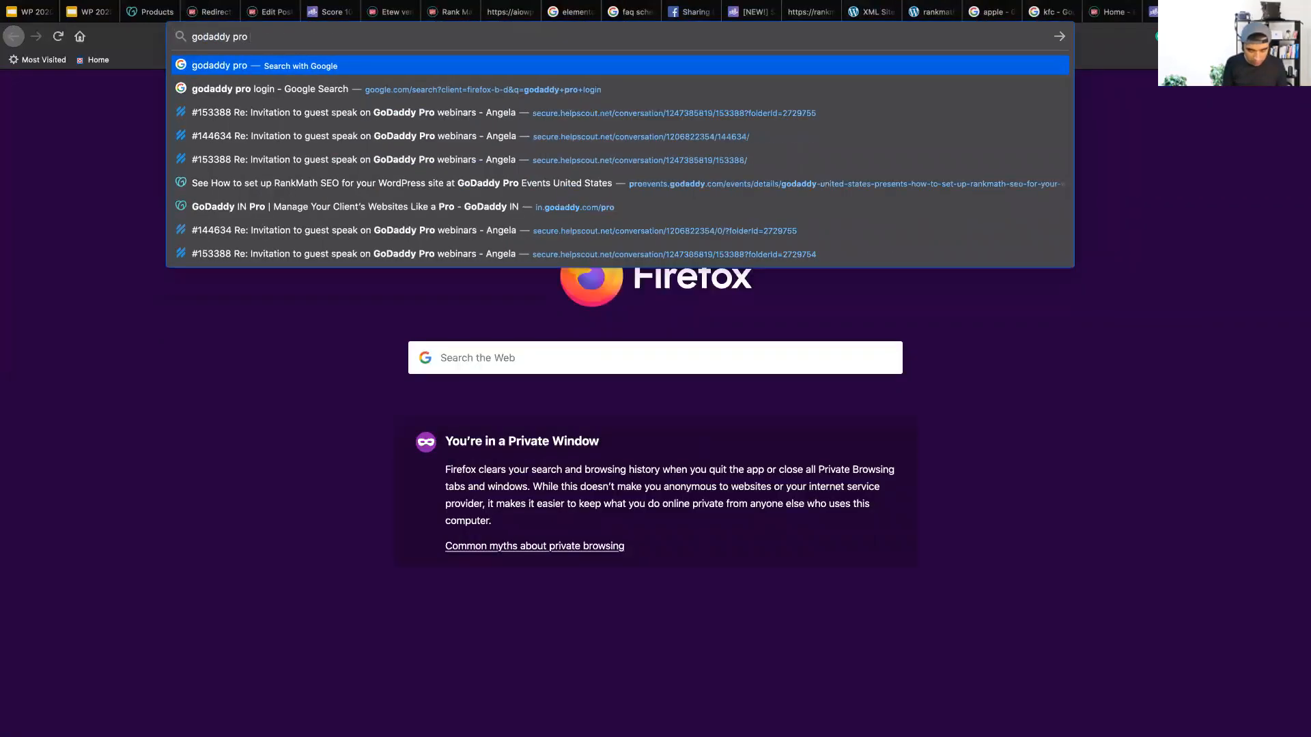
text(pricing)
key(Return)
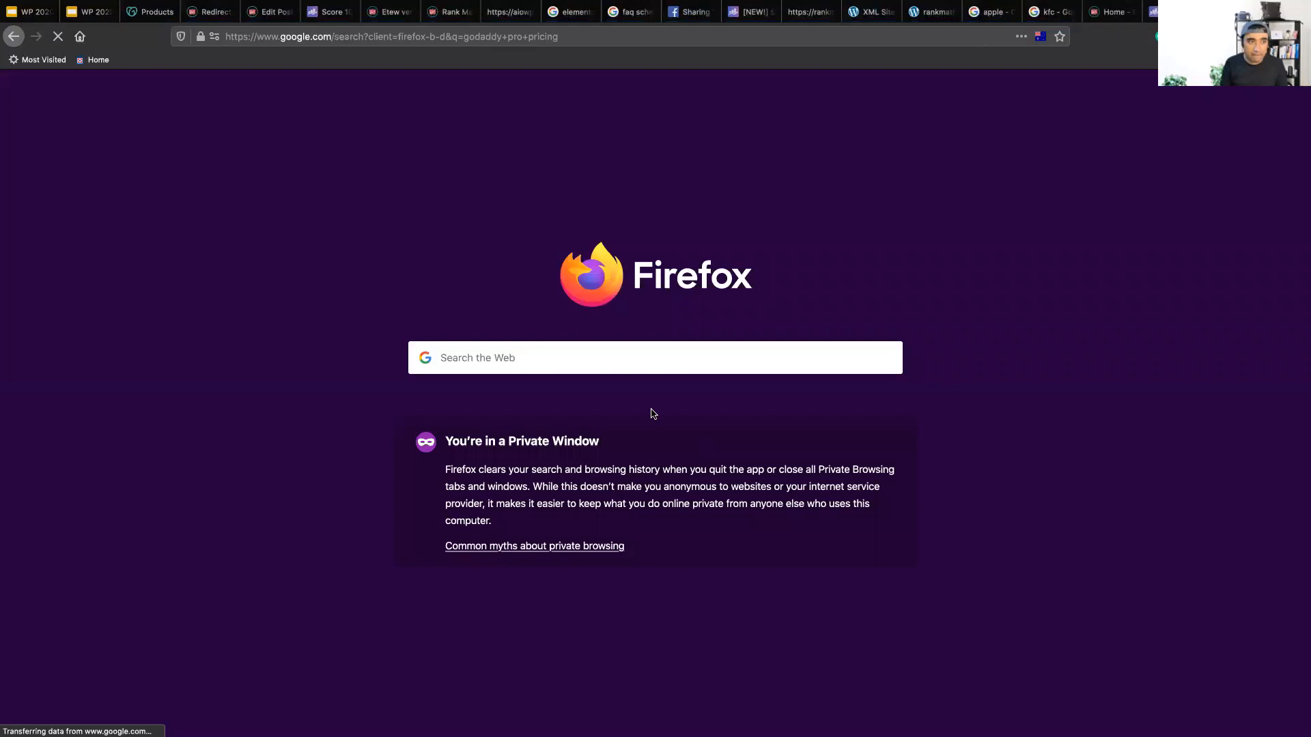
scroll(522, 368, down, 5)
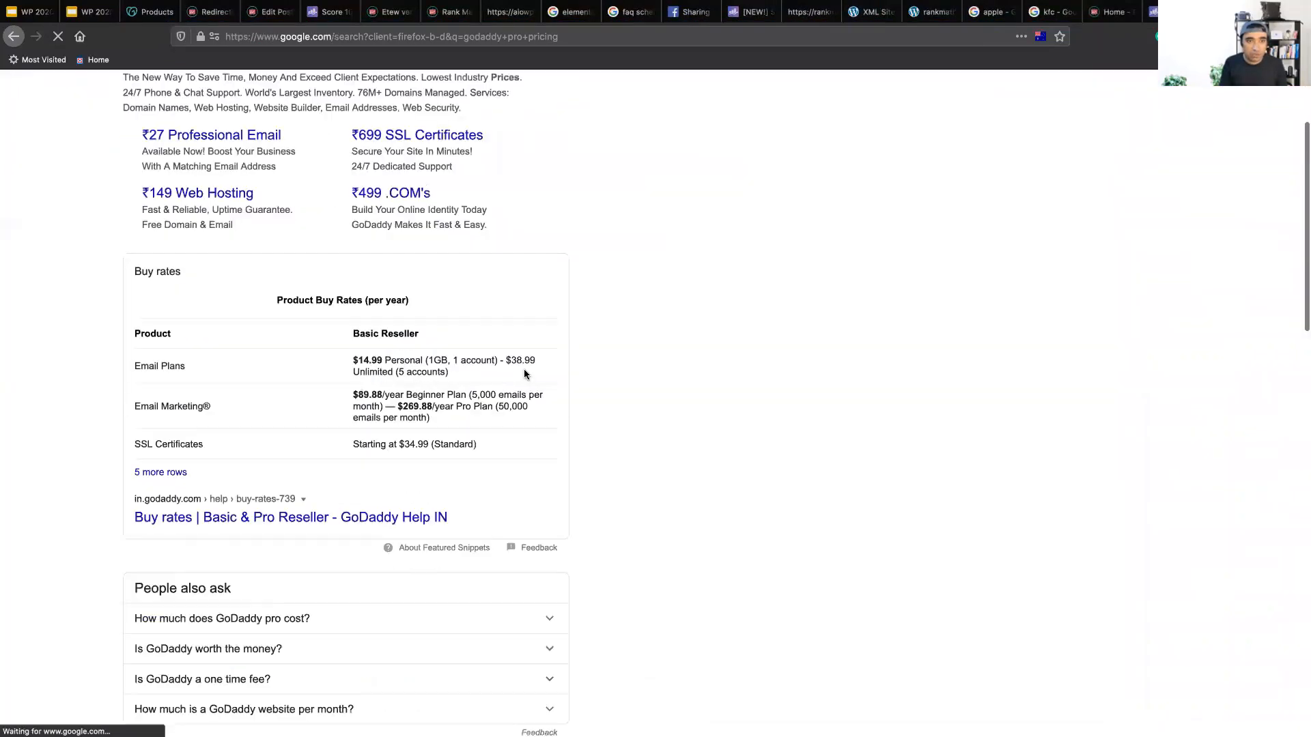
scroll(522, 373, down, 4)
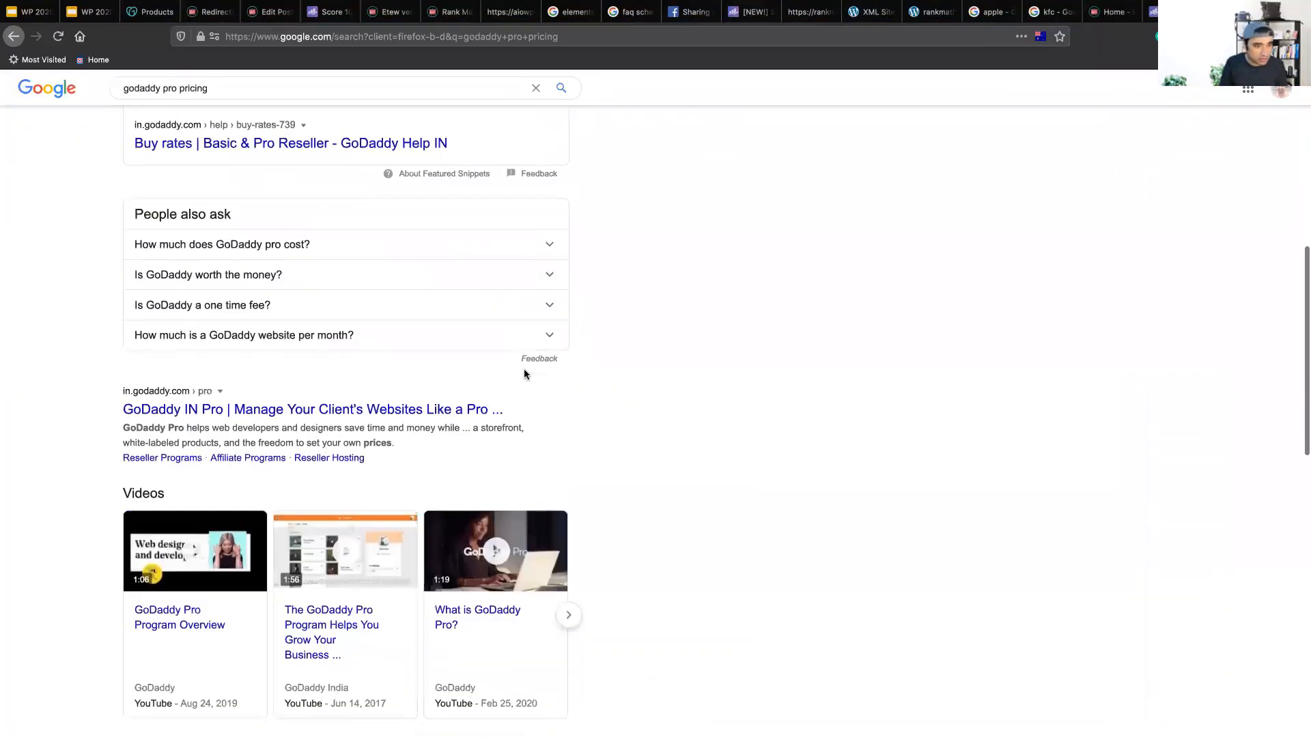
scroll(523, 374, up, 5)
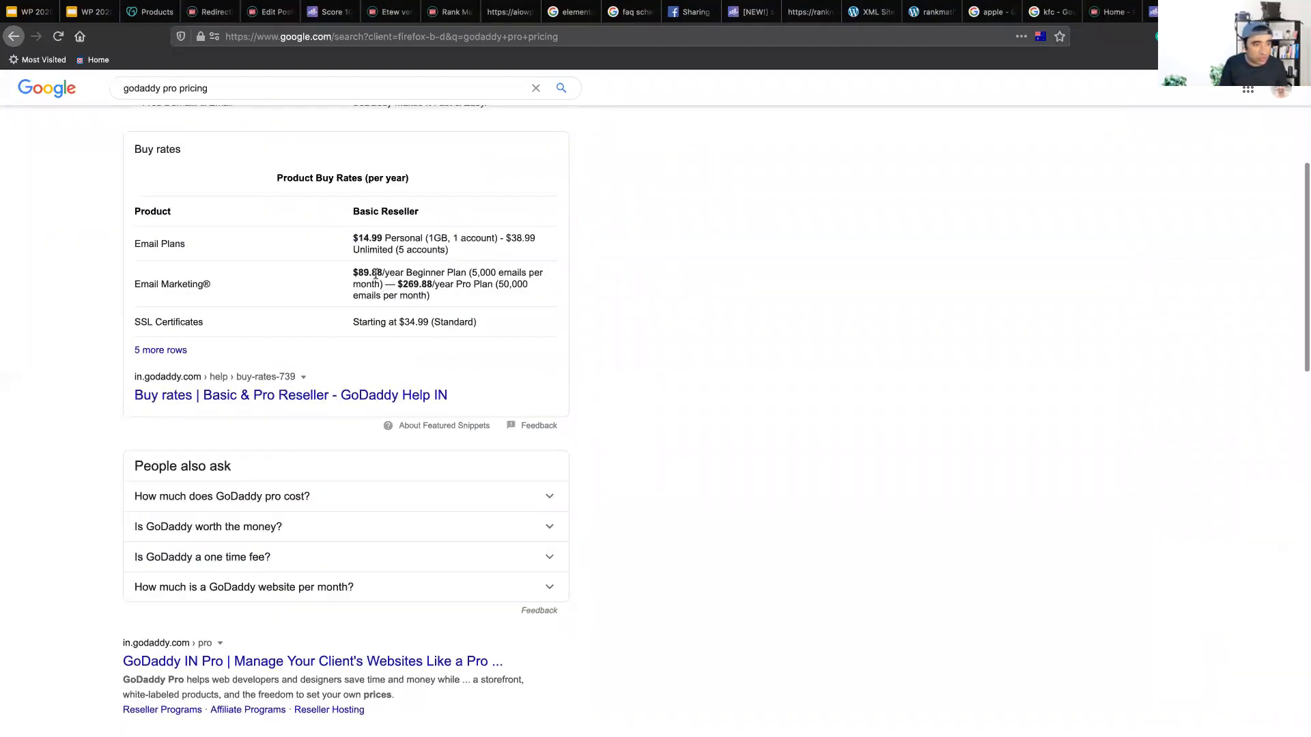
Copy the personal email plan price 14.99 from the Buy rates table into the schema's Product Price.
drag(359, 240, 383, 238)
key(ctrl+c)
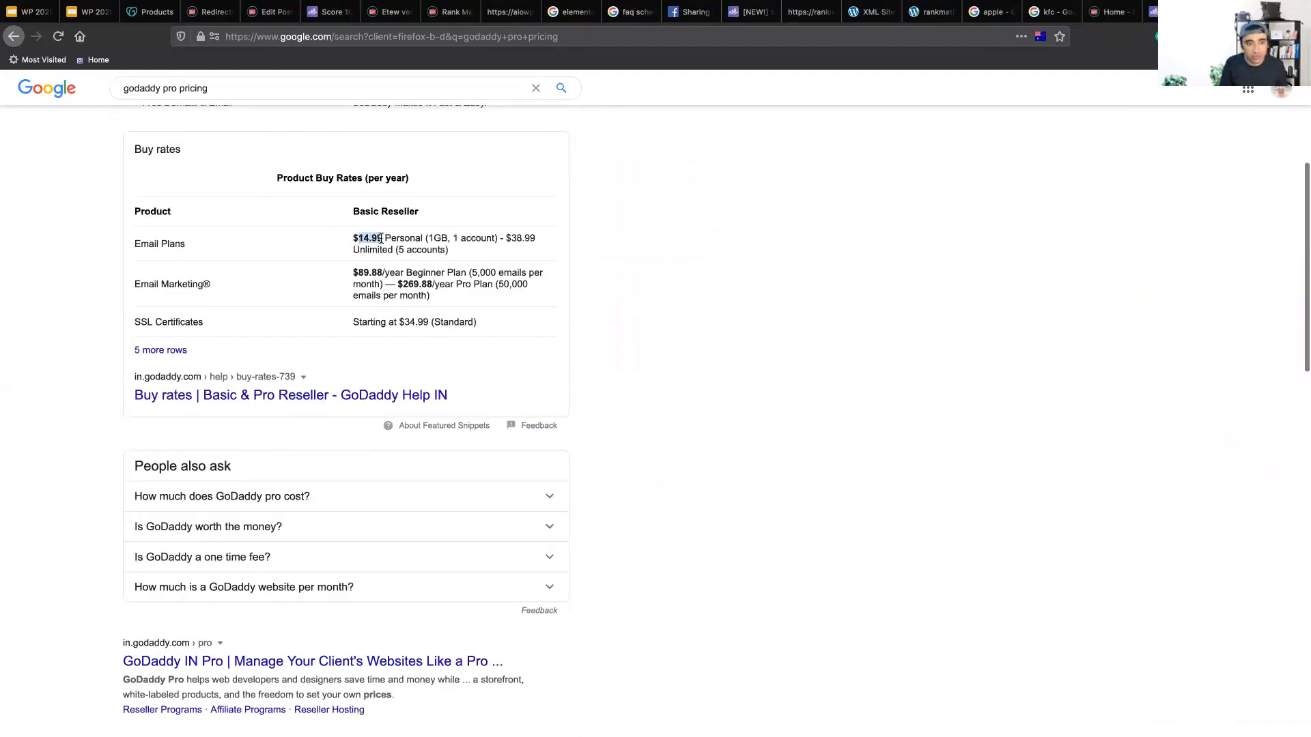
key(ctrl+Tab)
key(ctrl+v)
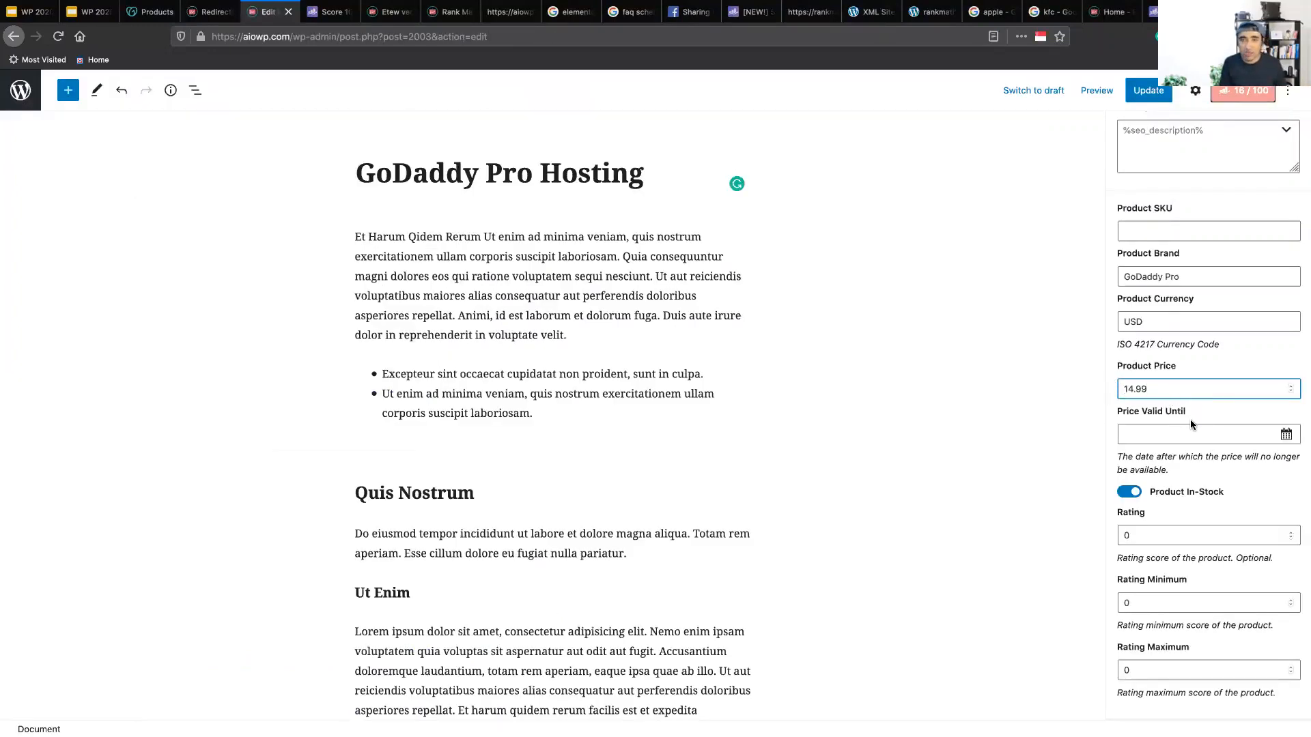
Set the product's Rating to 4.9 and consult the rating of the Rank Math result in the "elementor seo" Google results.
click(1202, 435)
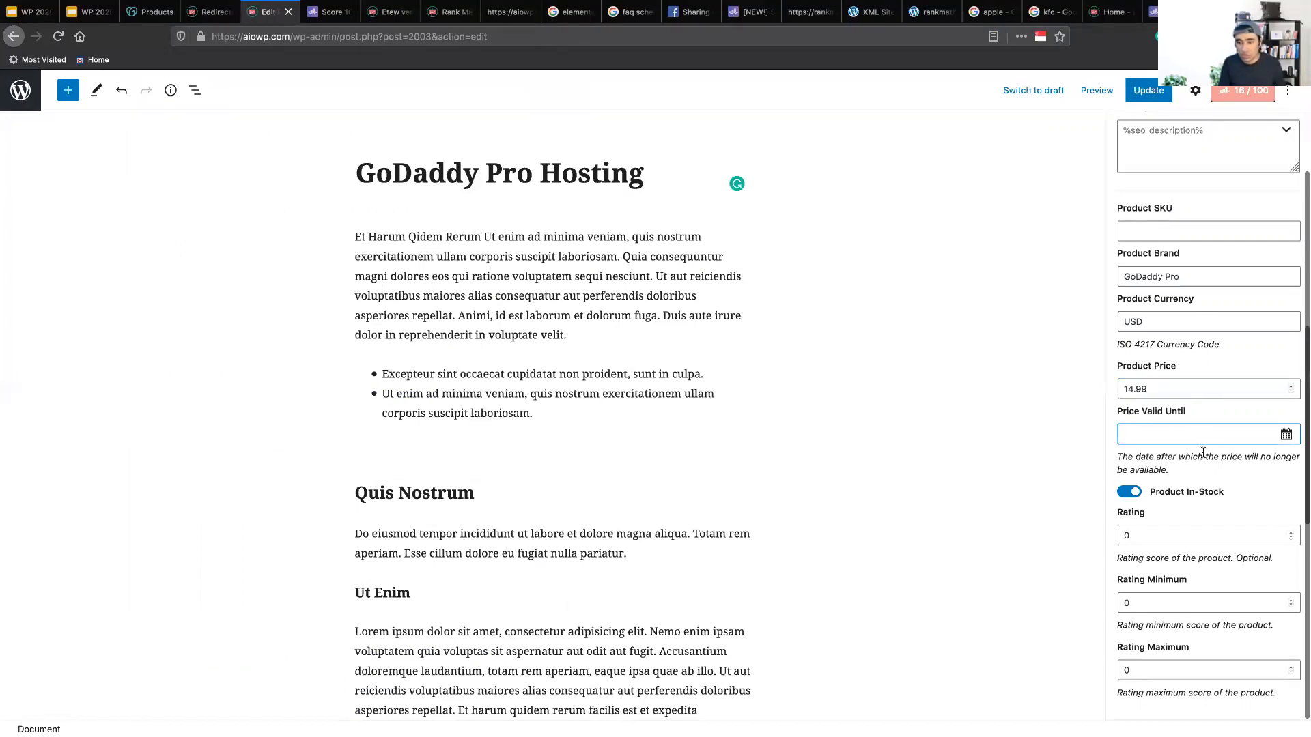
click(1173, 533)
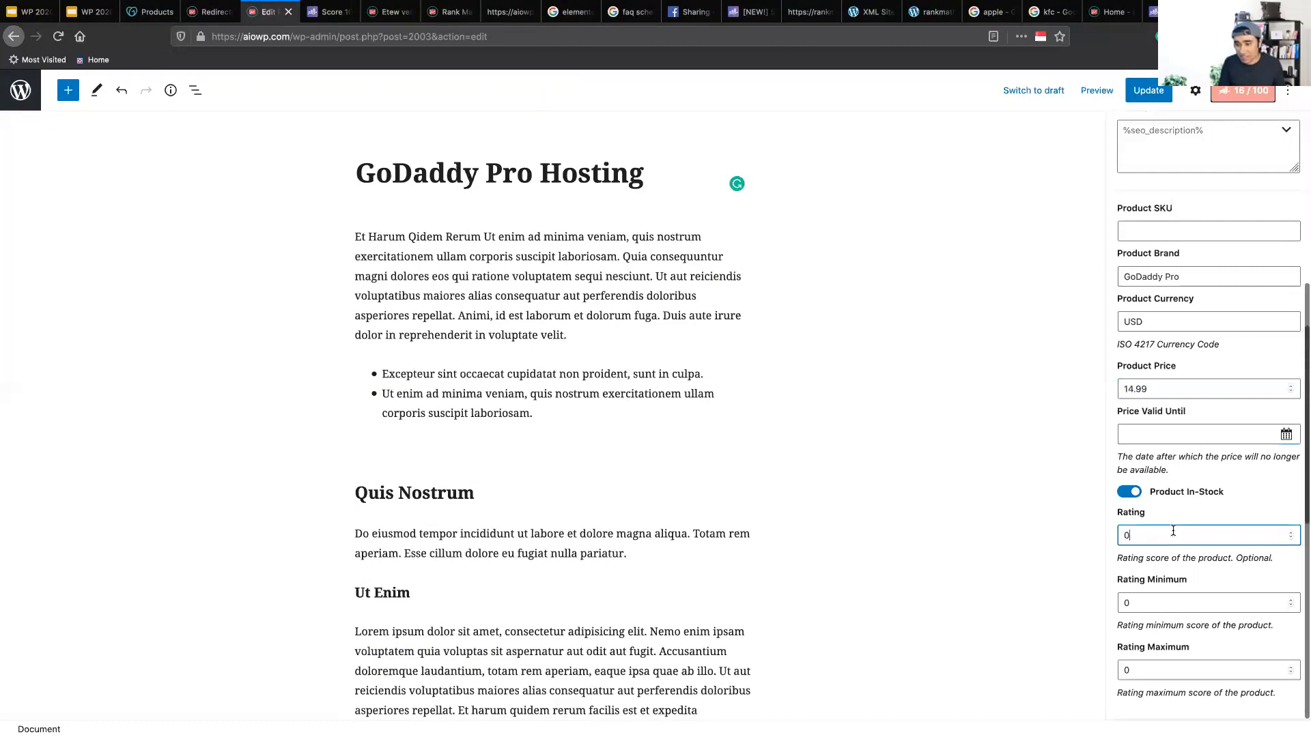
drag(1170, 532, 1083, 522)
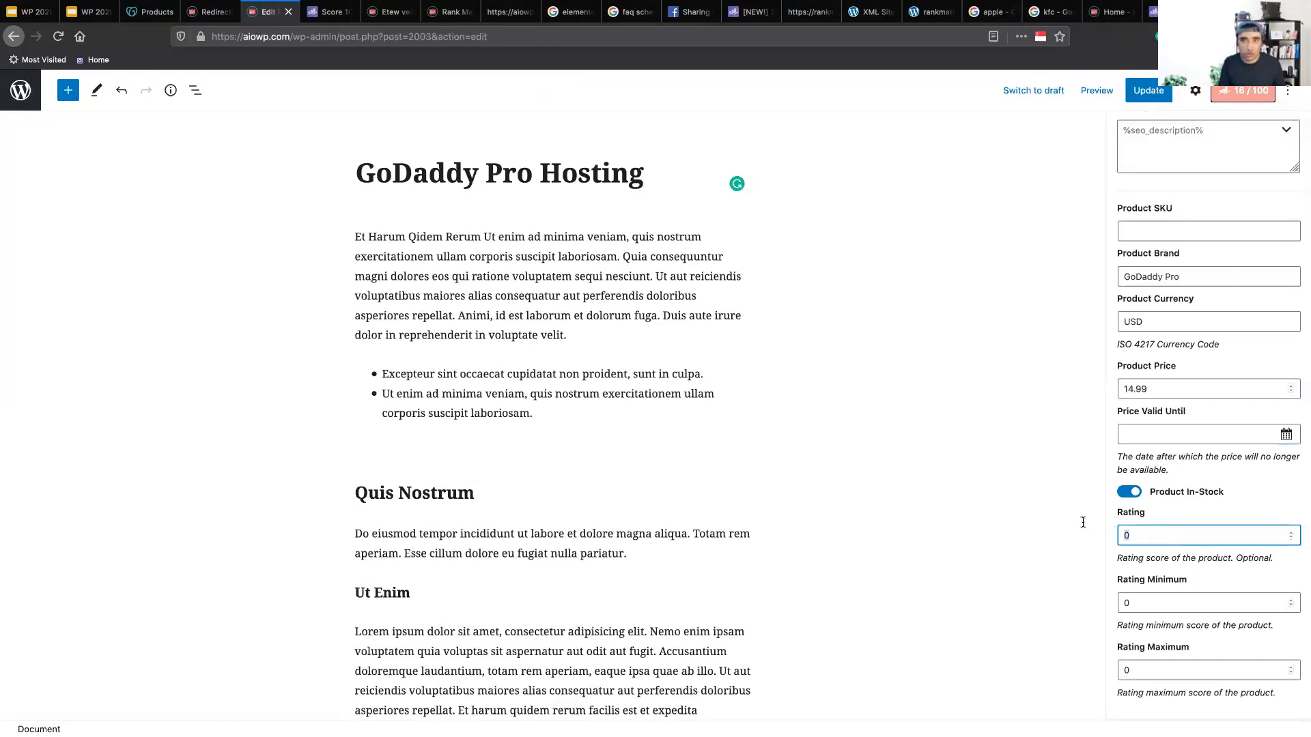
text(4.9)
click(570, 11)
drag(198, 263, 210, 263)
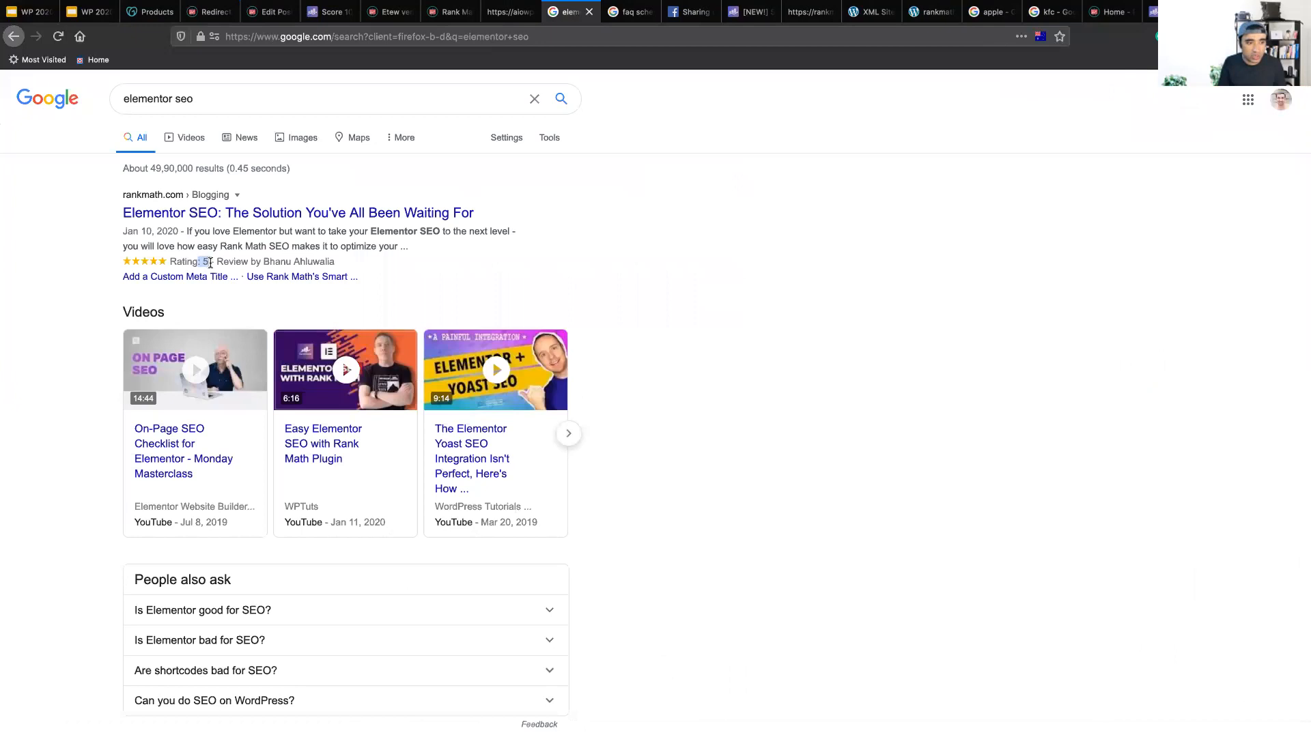
Set the product's Rating Maximum to 5 and check the star rating of the Rank Math result for "elementor seo" in Google.
click(1176, 607)
key(Tab)
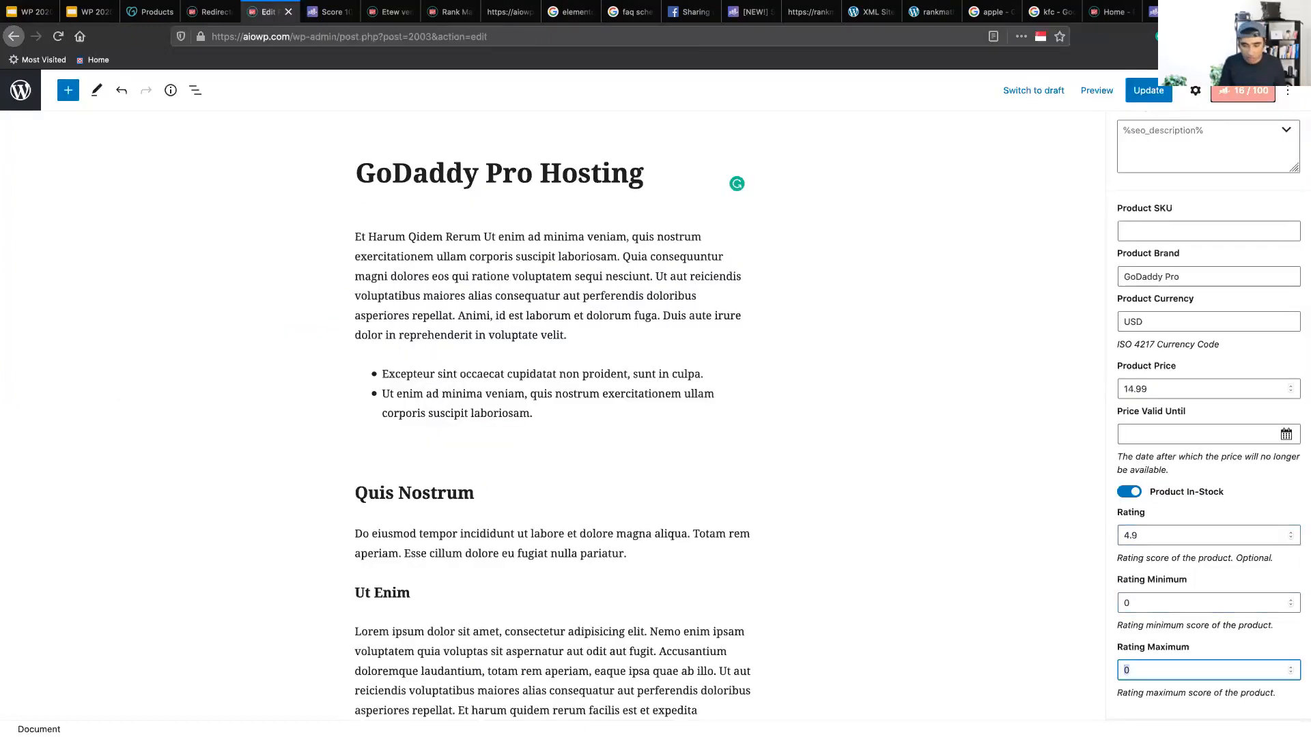
text(5)
click(1161, 543)
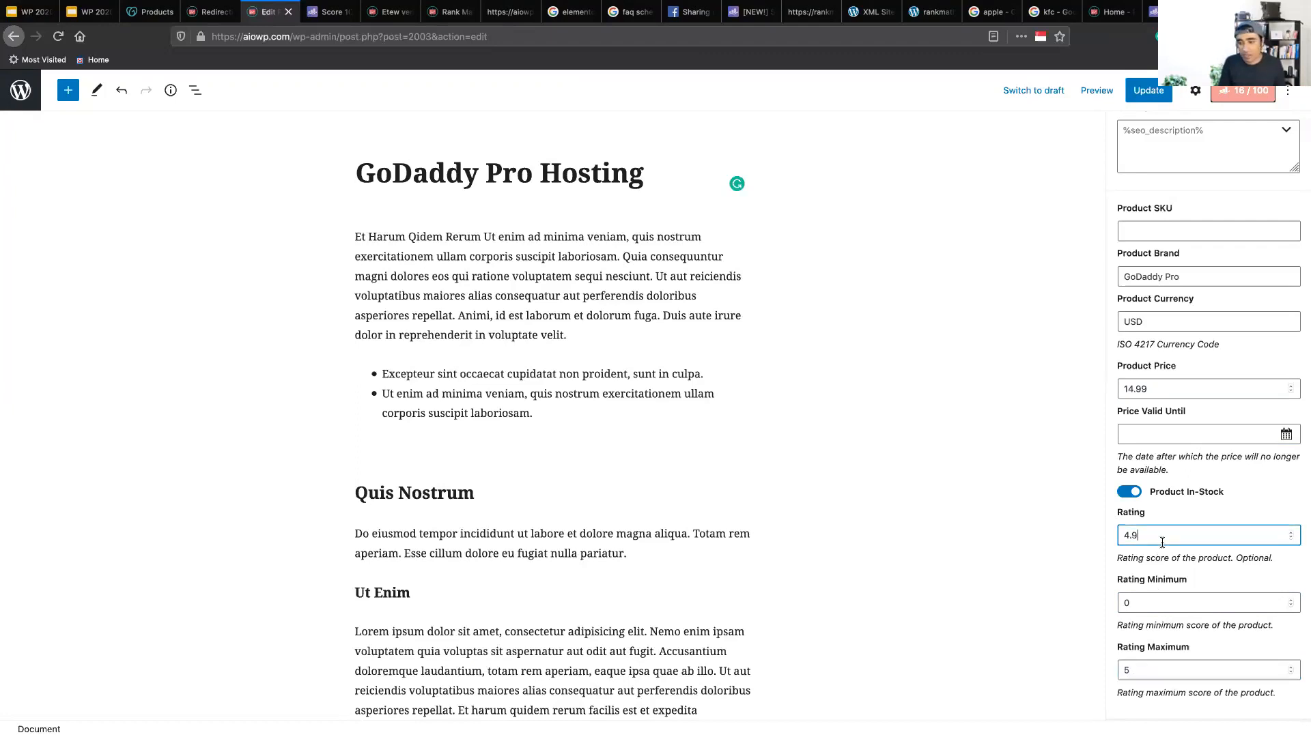
scroll(1196, 372, up, 5)
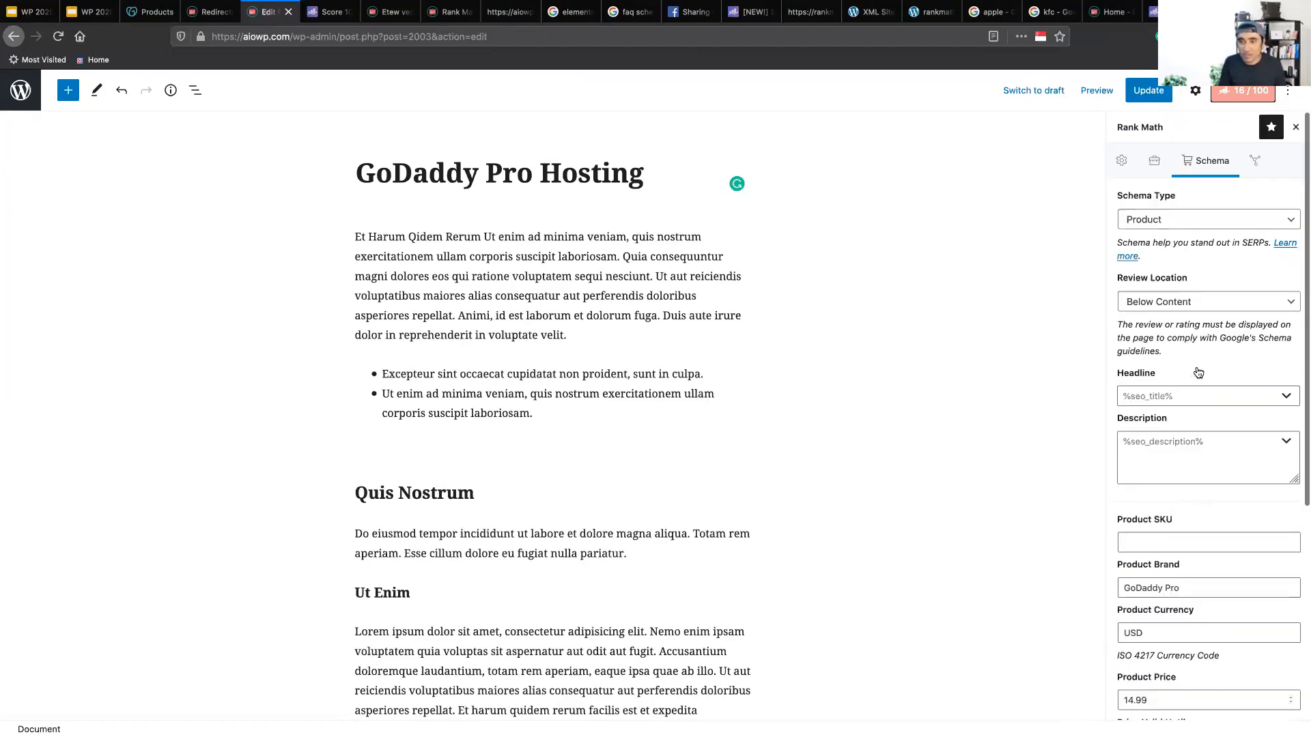
click(568, 12)
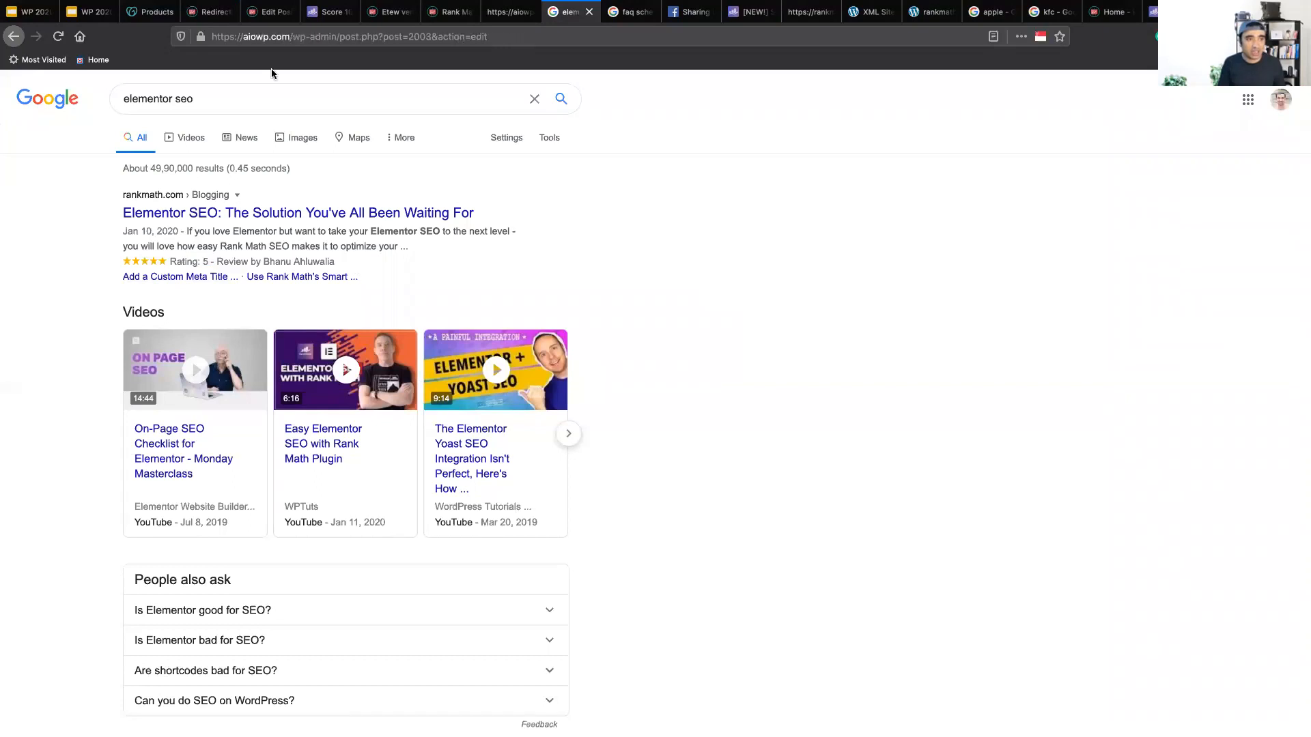
click(270, 11)
Try the Article and Software Application schema types for the post and look over the rating fields of the latter.
click(1153, 215)
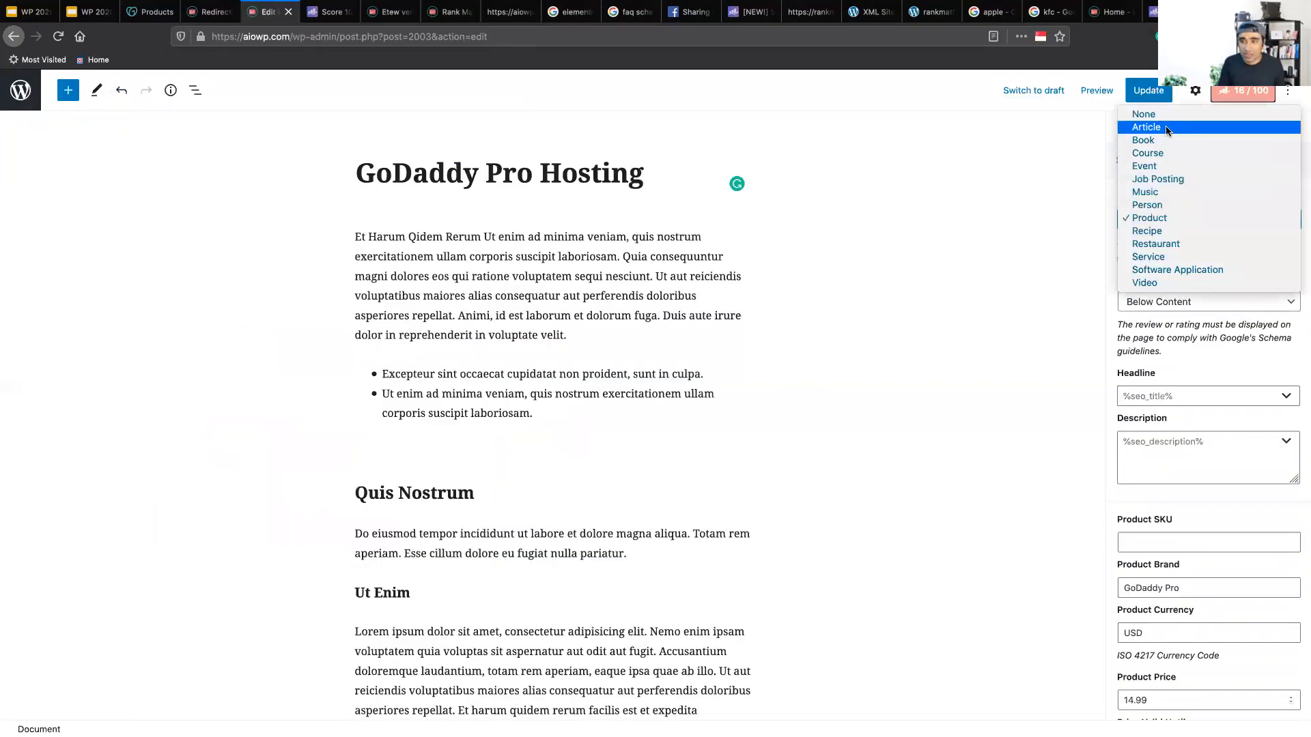
click(1165, 127)
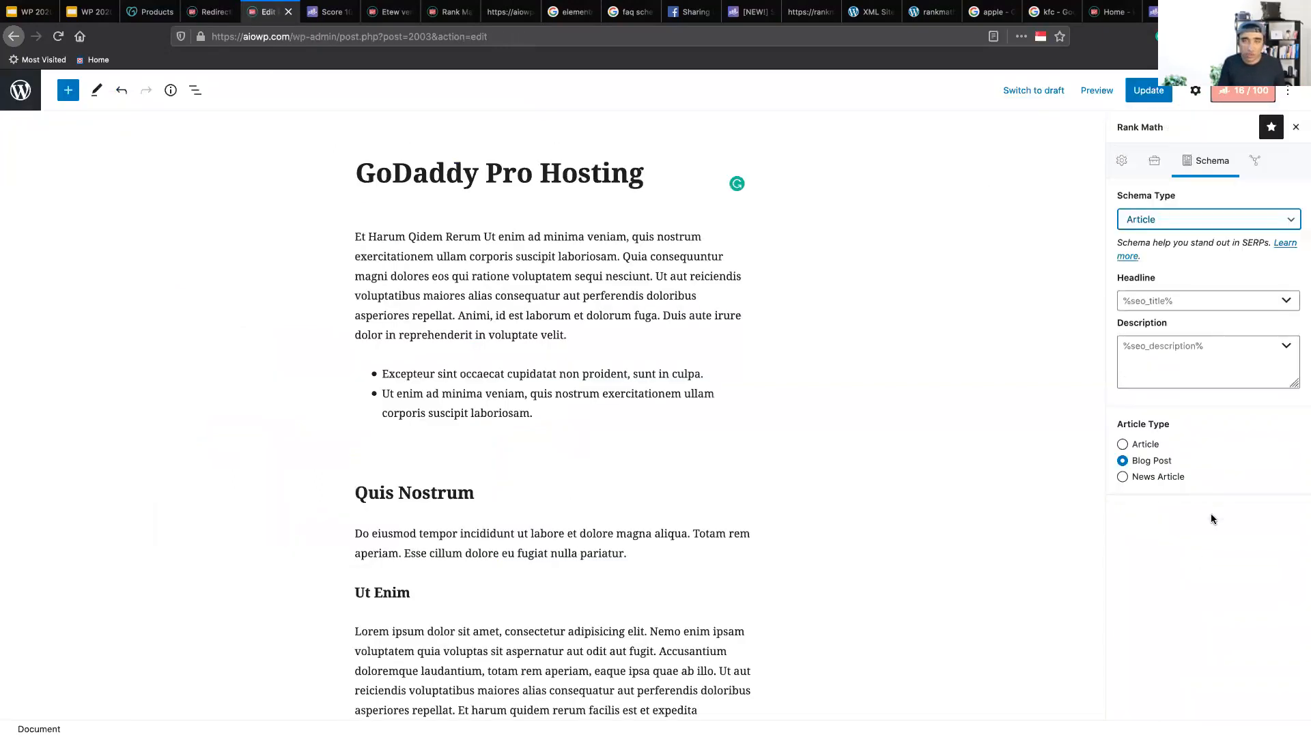
click(1186, 217)
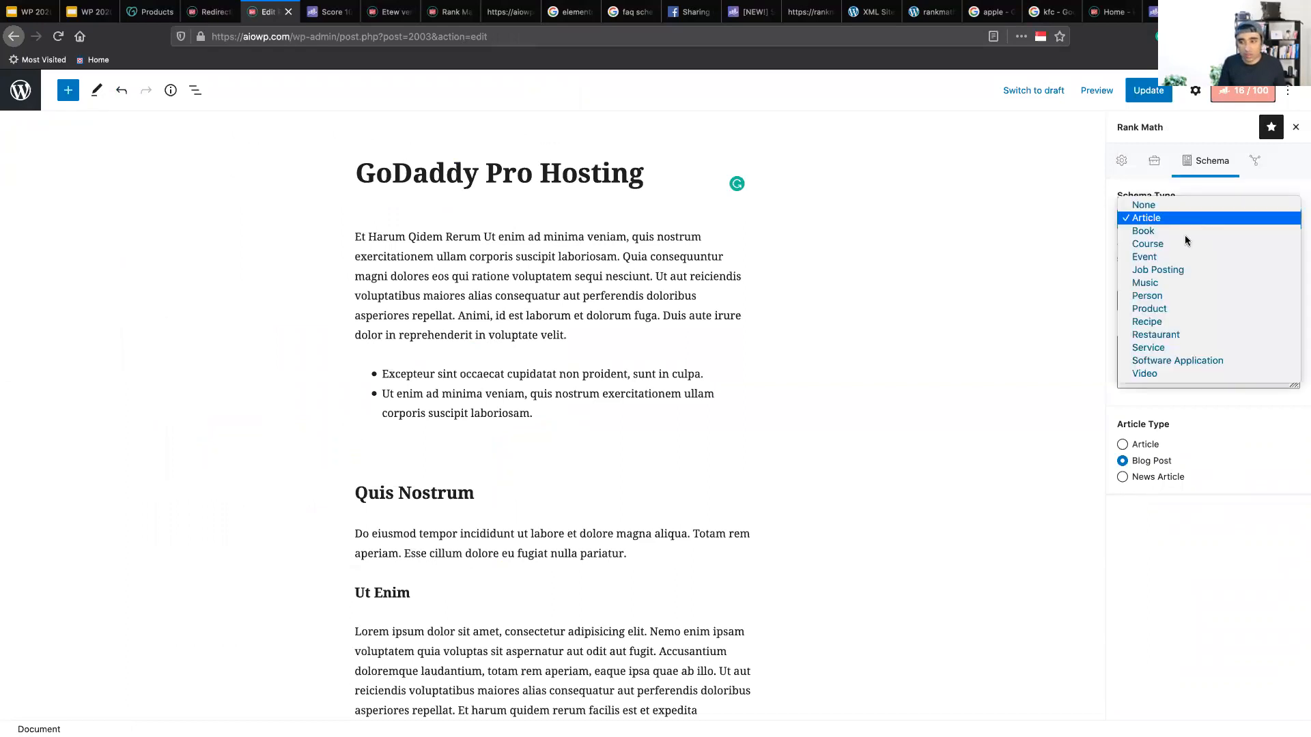
click(1181, 360)
scroll(1161, 478, down, 5)
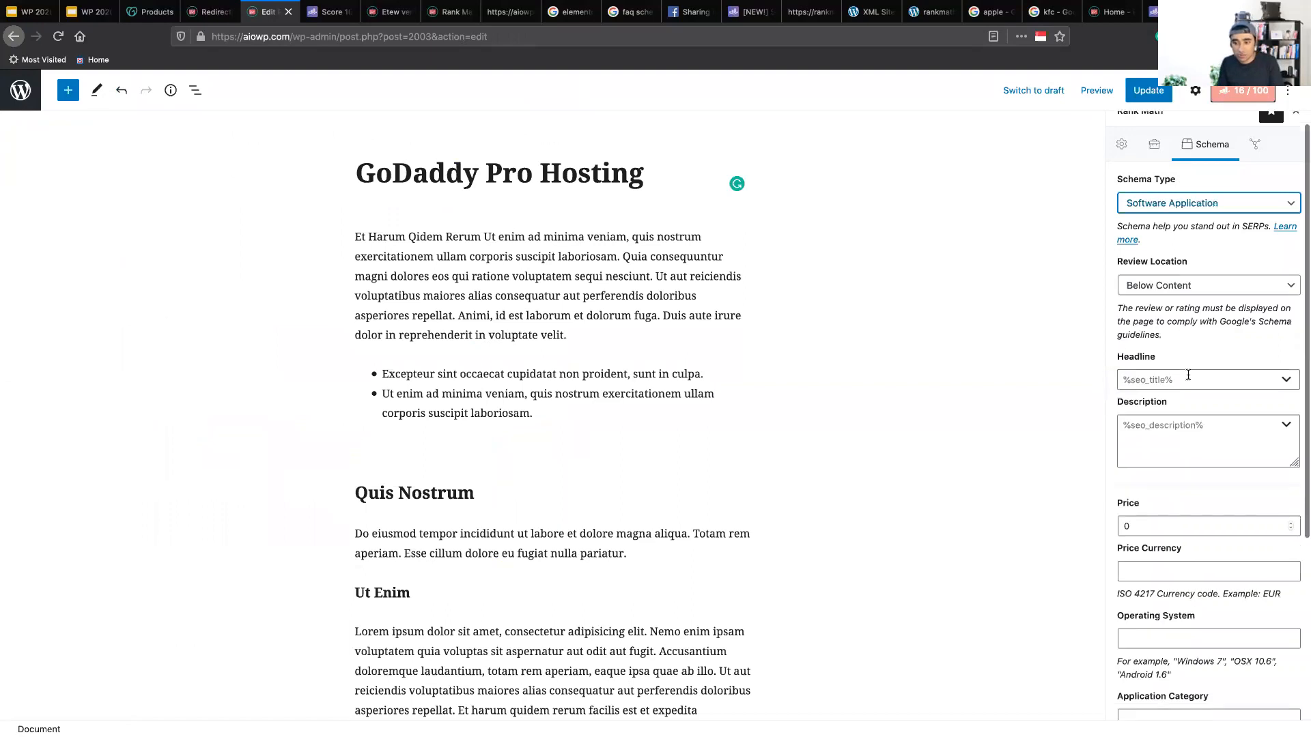
click(1121, 516)
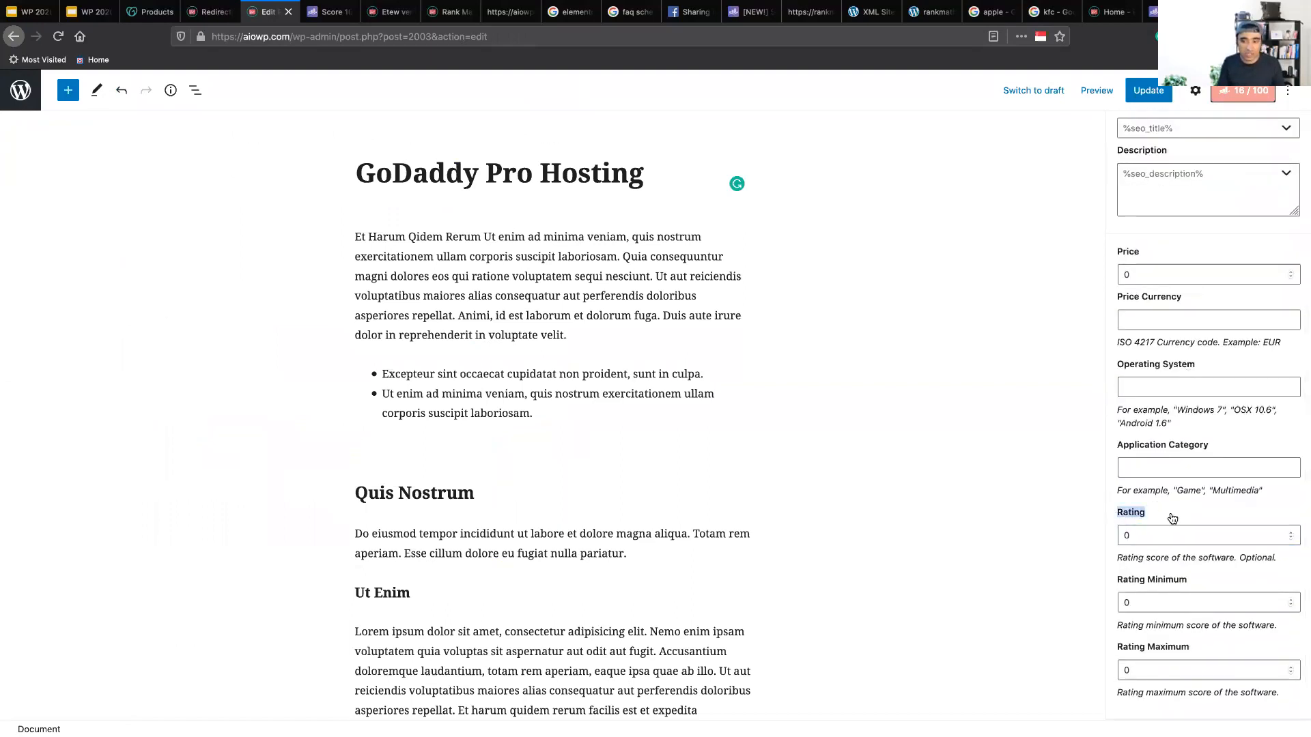
scroll(1170, 517, up, 5)
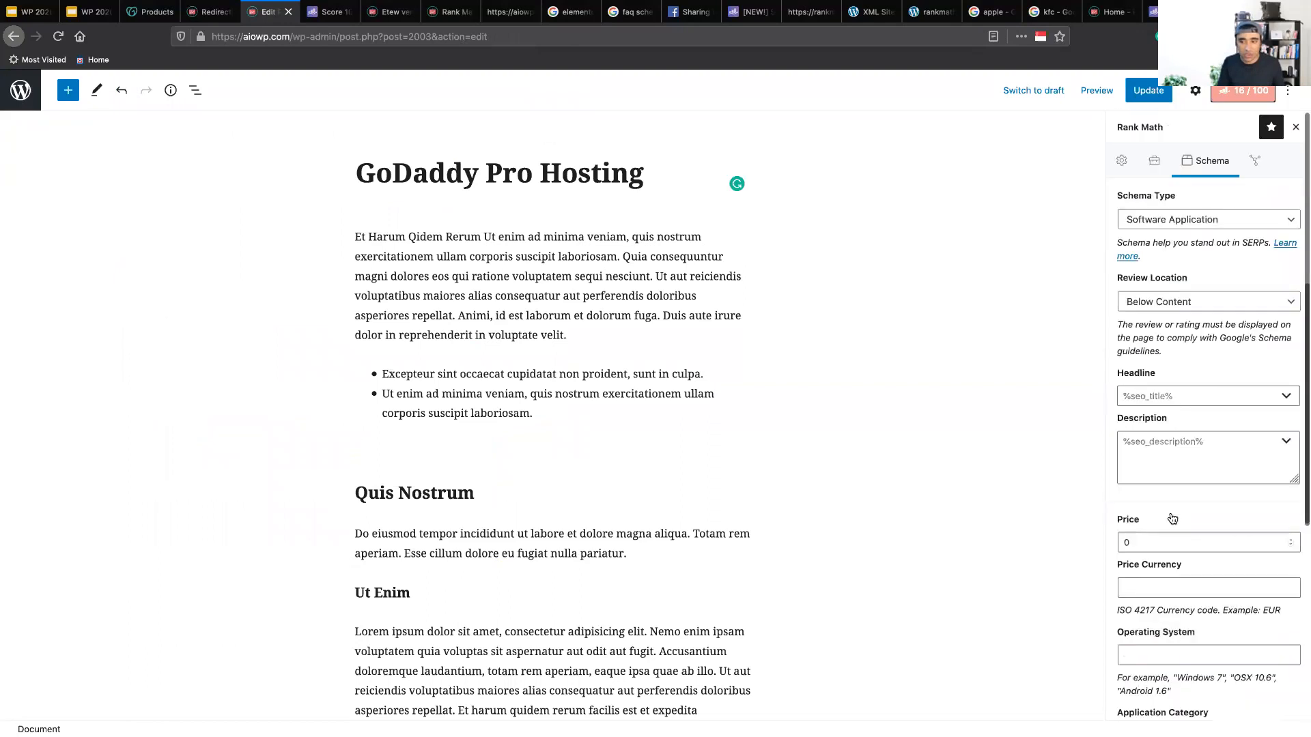
Set the post's Schema Type to Recipe and look through its video, ingredient and instruction fields.
click(1186, 220)
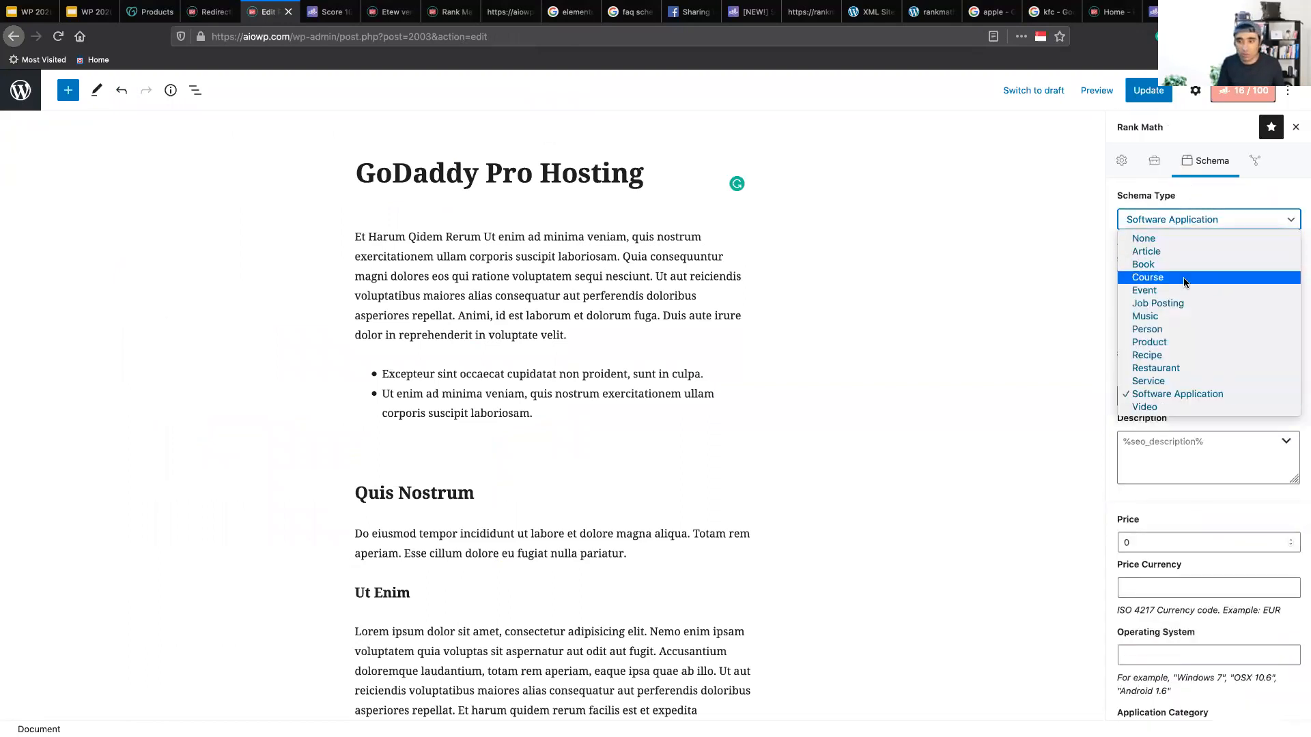
click(1184, 355)
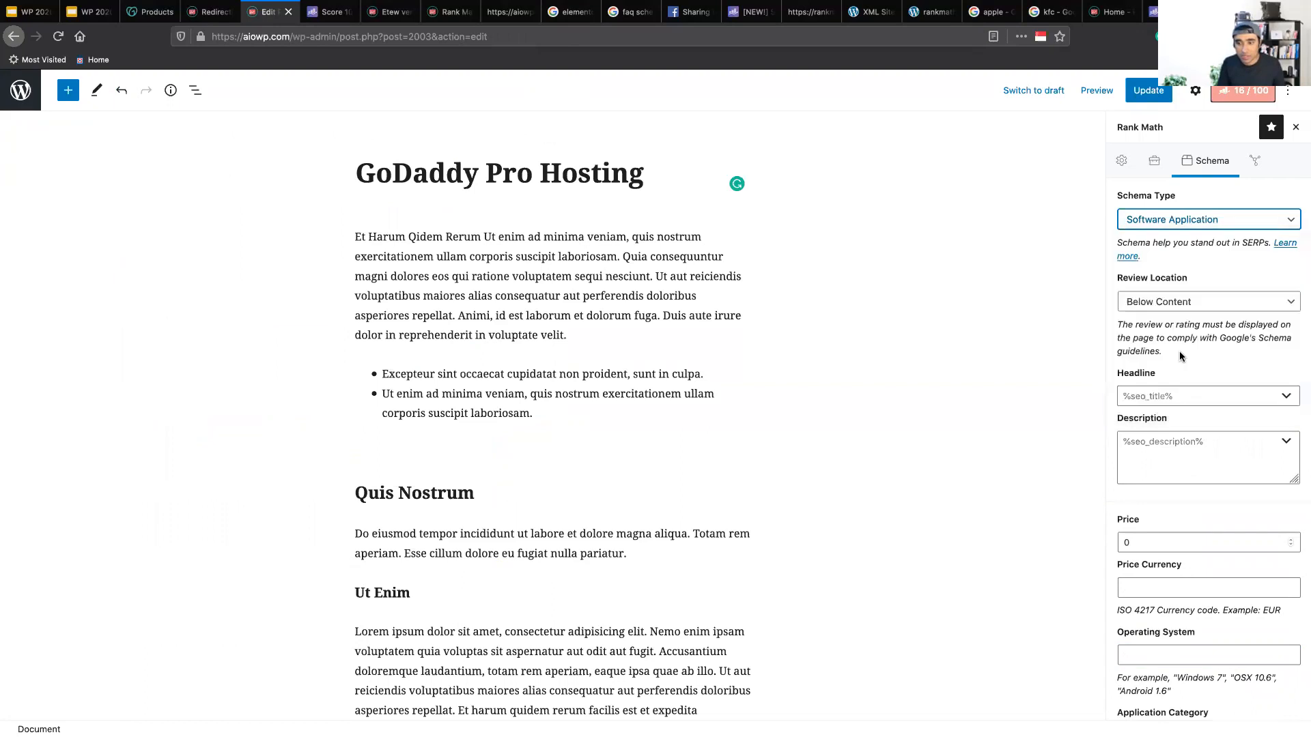
scroll(1198, 356, down, 15)
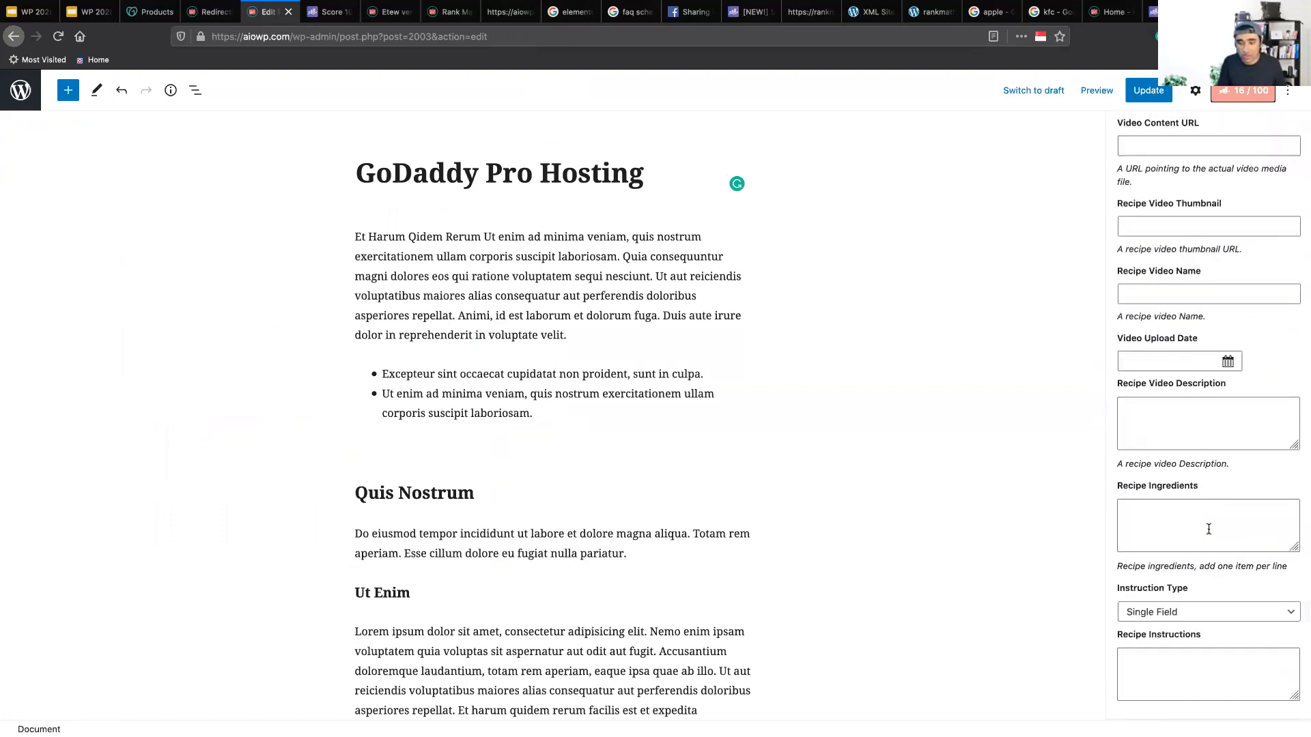
scroll(1203, 485, up, 6)
scroll(1202, 482, up, 8)
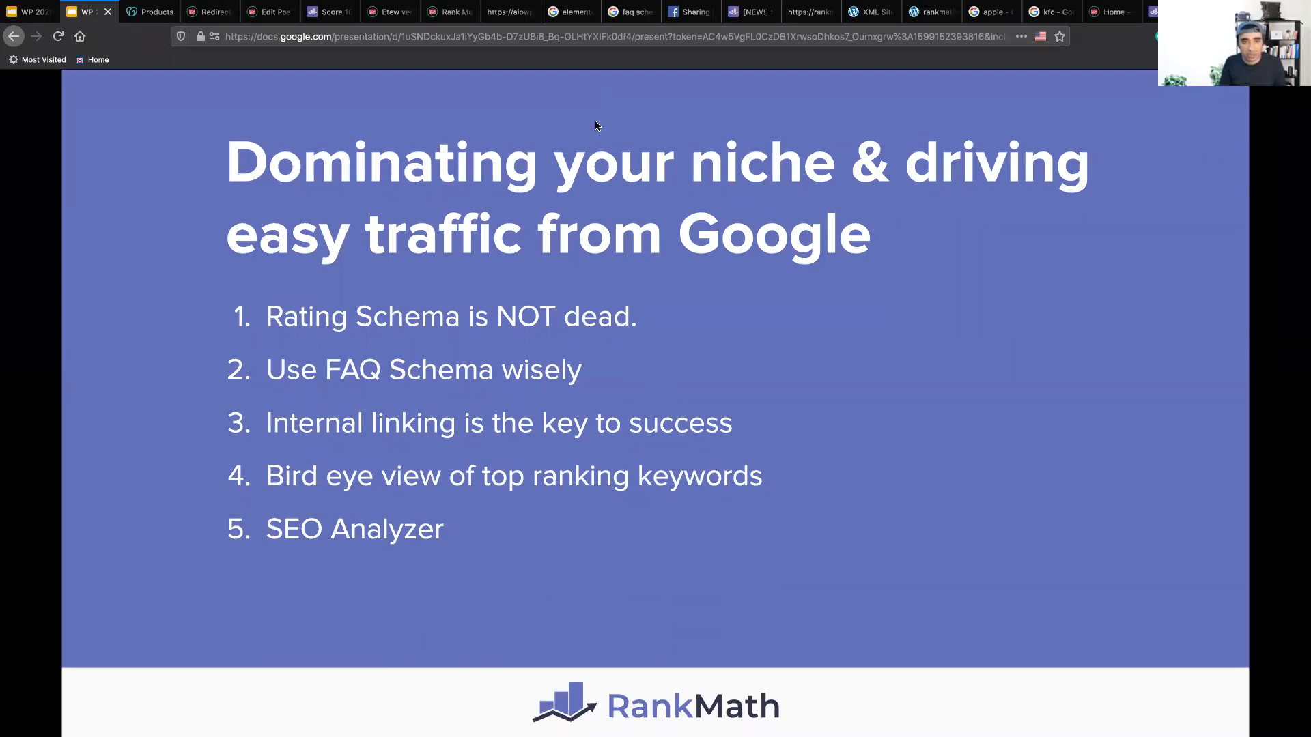
Examine the Rank Math result in the "faq schema" Google results with all its FAQ questions shown, compared with the results below it.
click(620, 11)
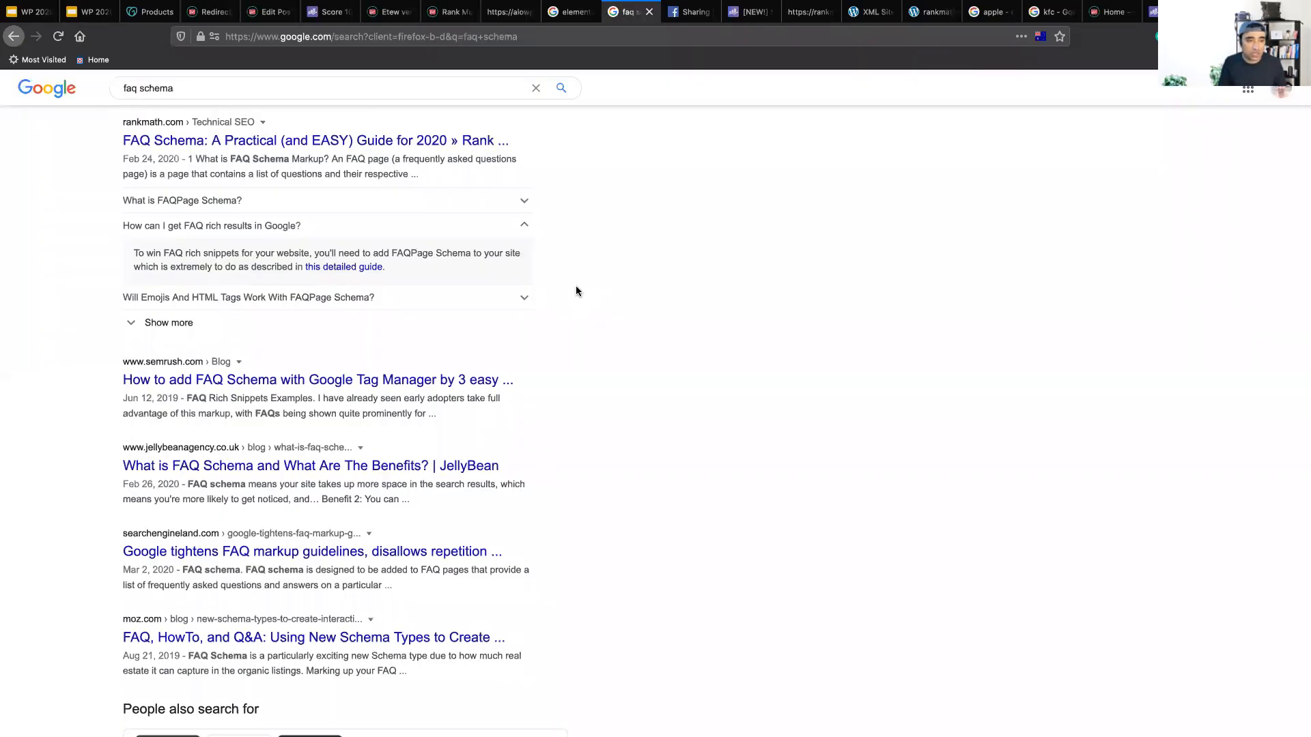
scroll(576, 291, up, 1)
scroll(575, 291, down, 1)
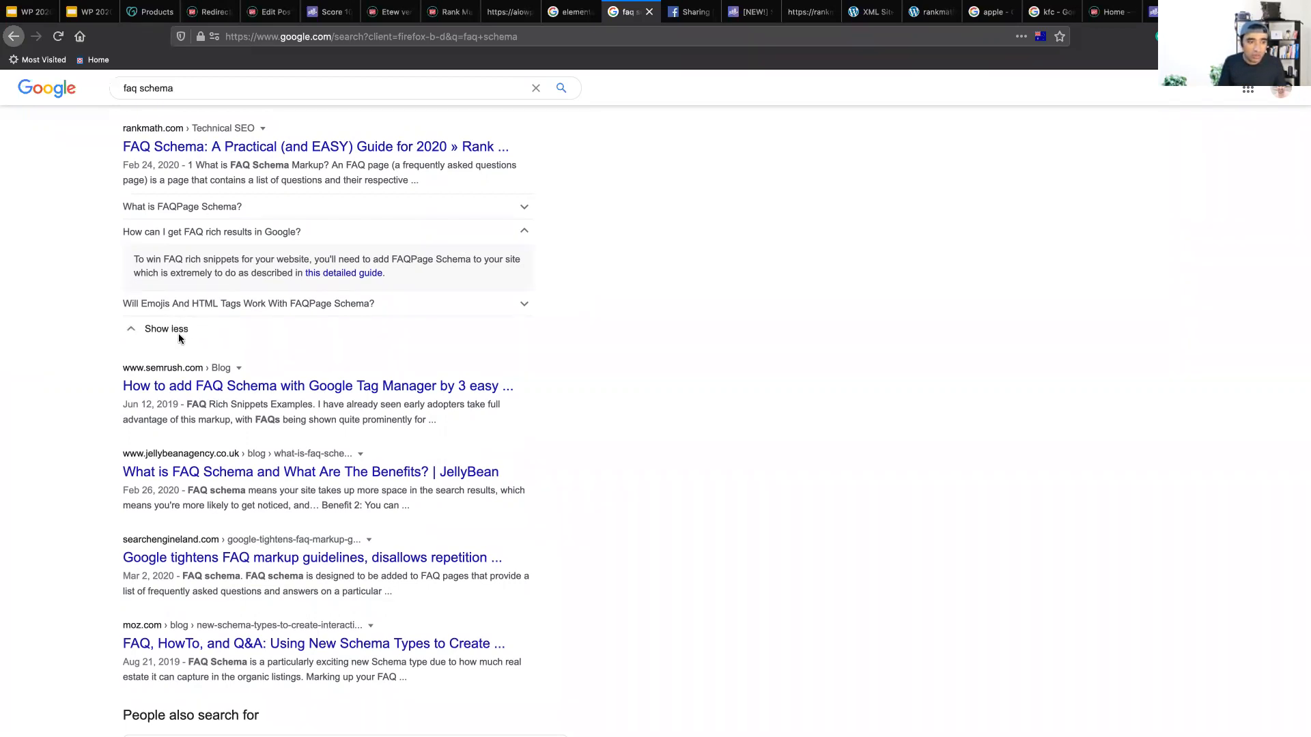
click(180, 339)
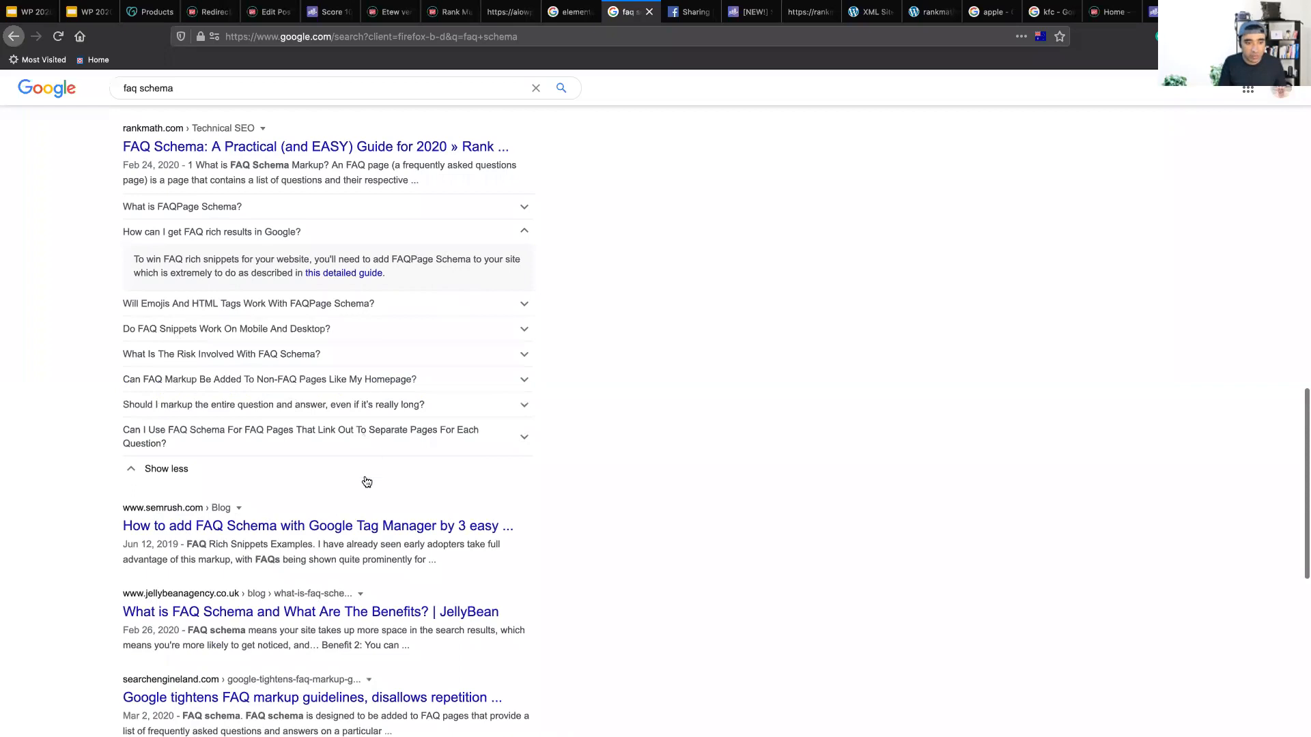
scroll(564, 472, down, 1)
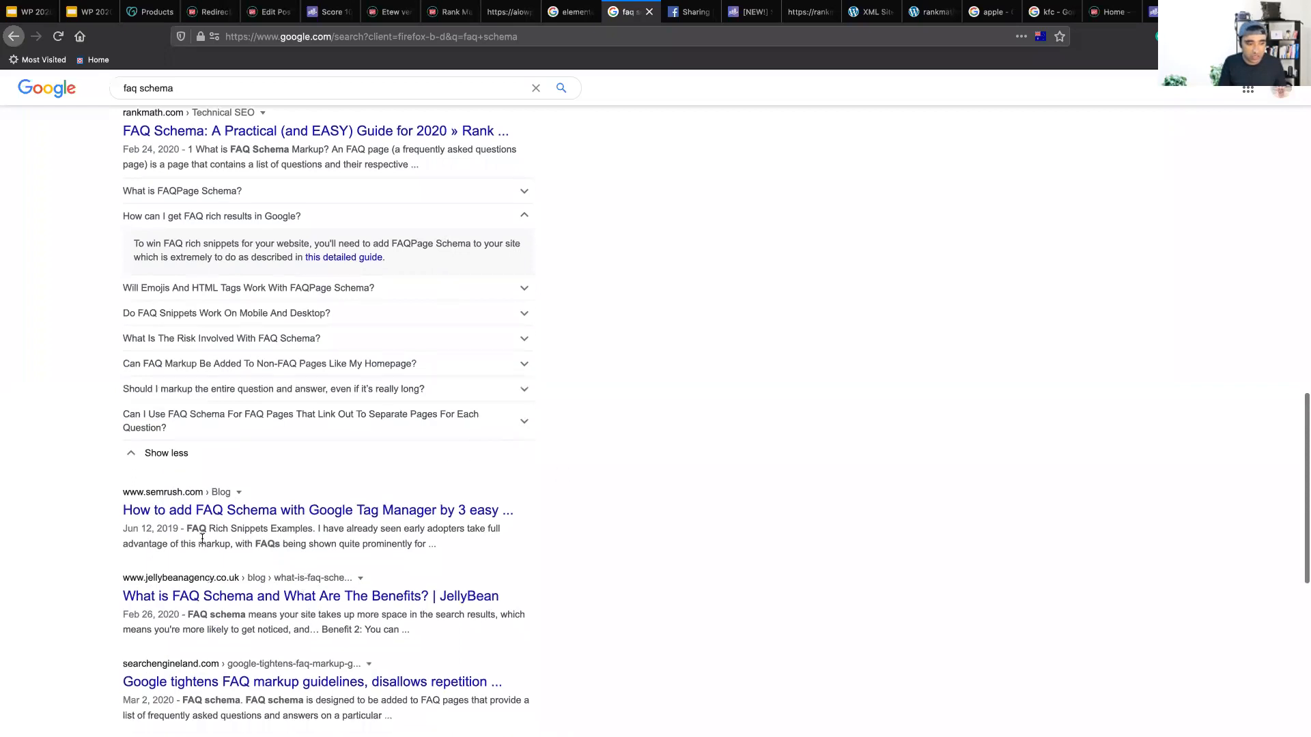
scroll(477, 532, down, 5)
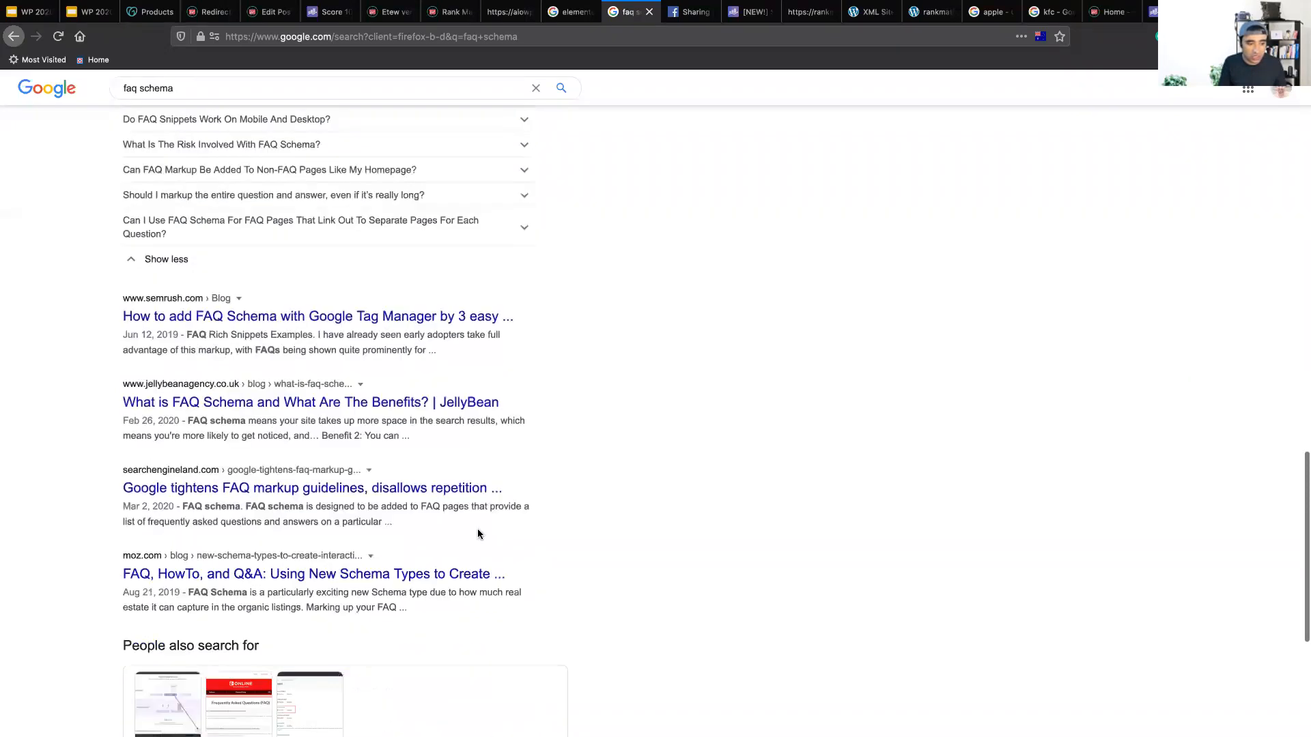
scroll(477, 534, up, 5)
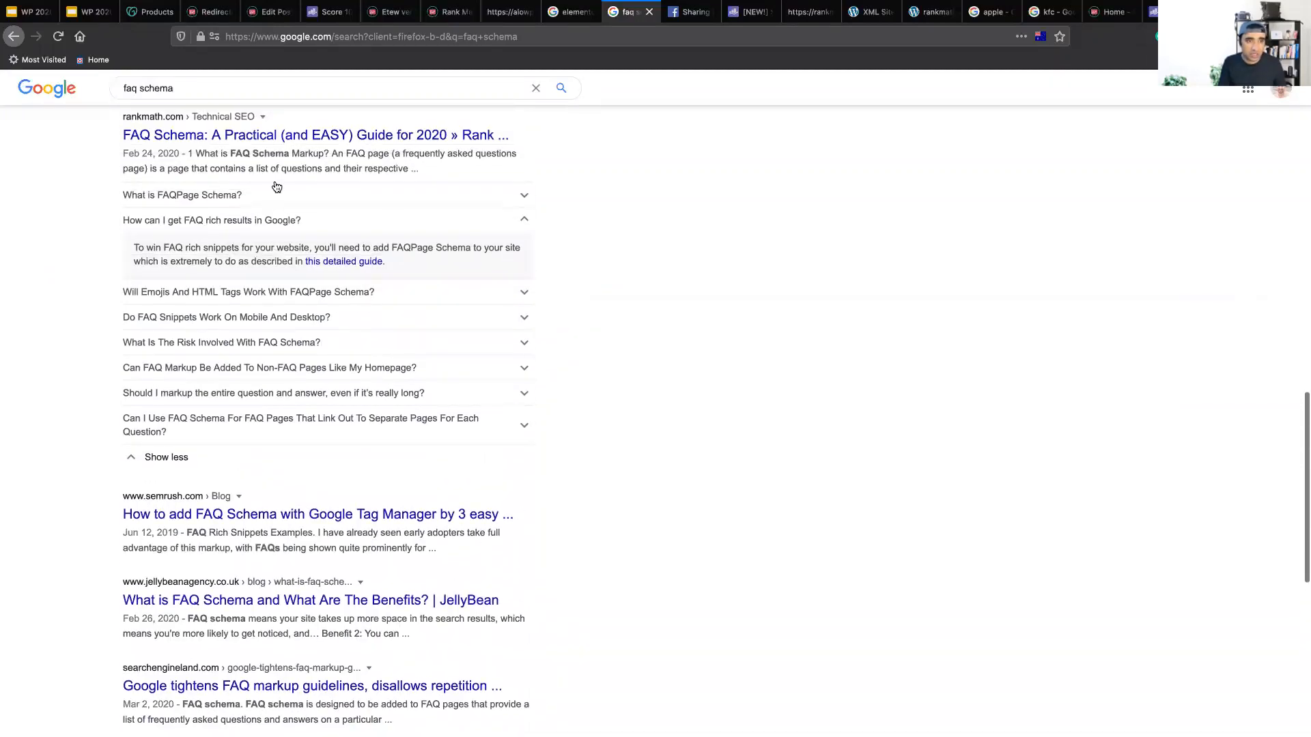
Insert an FAQ by Rank Math block above the Agency logo in the post and remove the google.com link from "cjhvbjkcx".
click(262, 12)
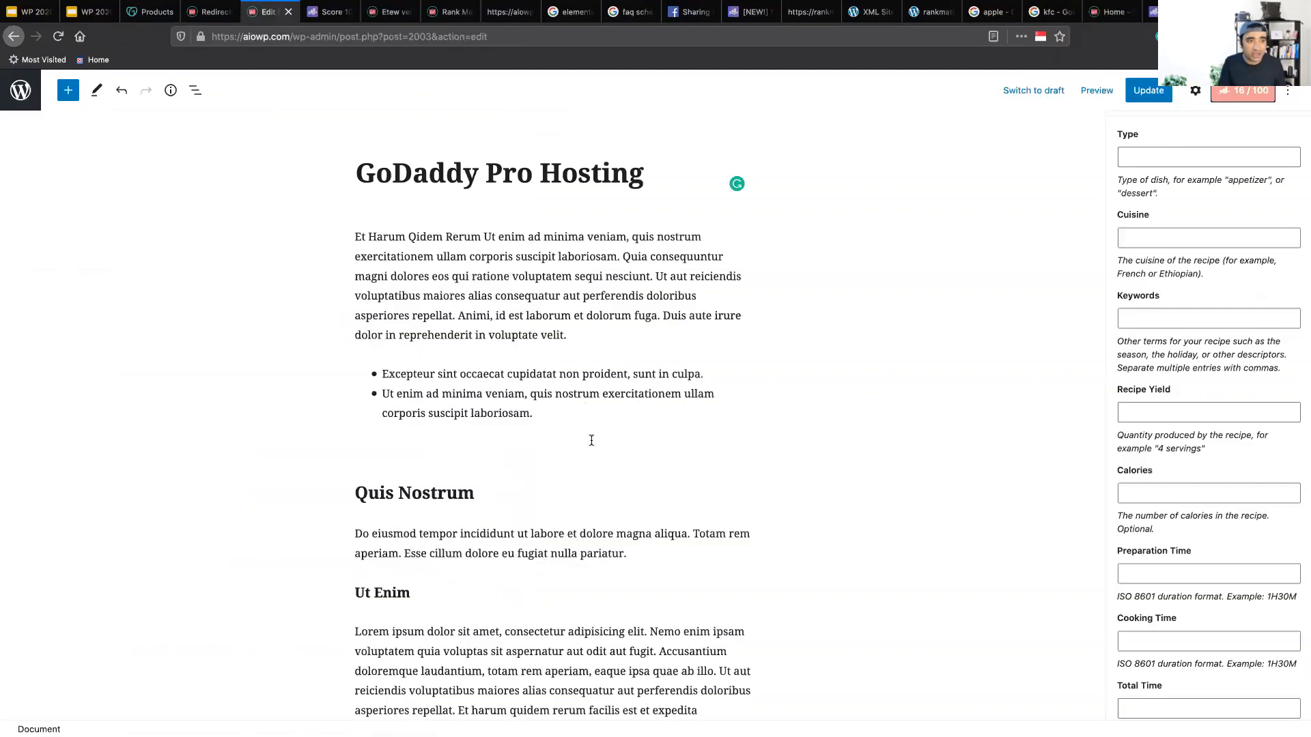
scroll(591, 441, down, 6)
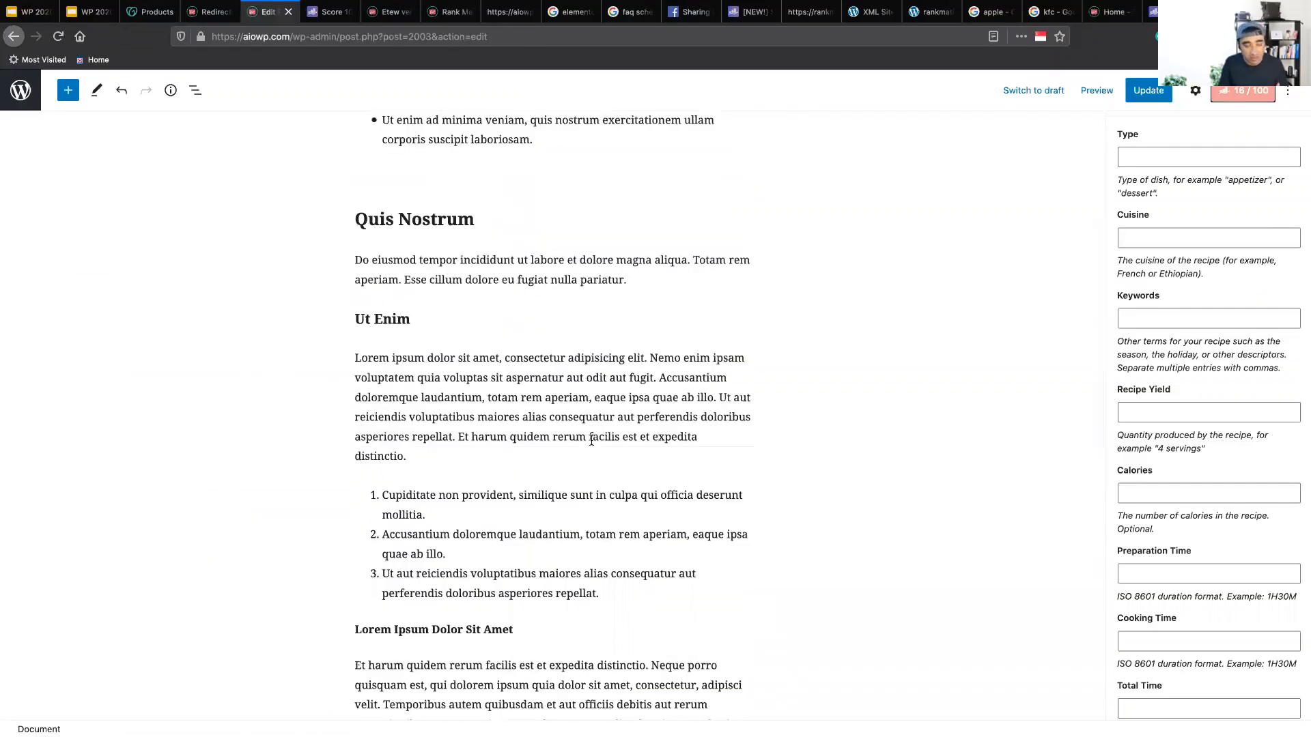
scroll(591, 440, down, 7)
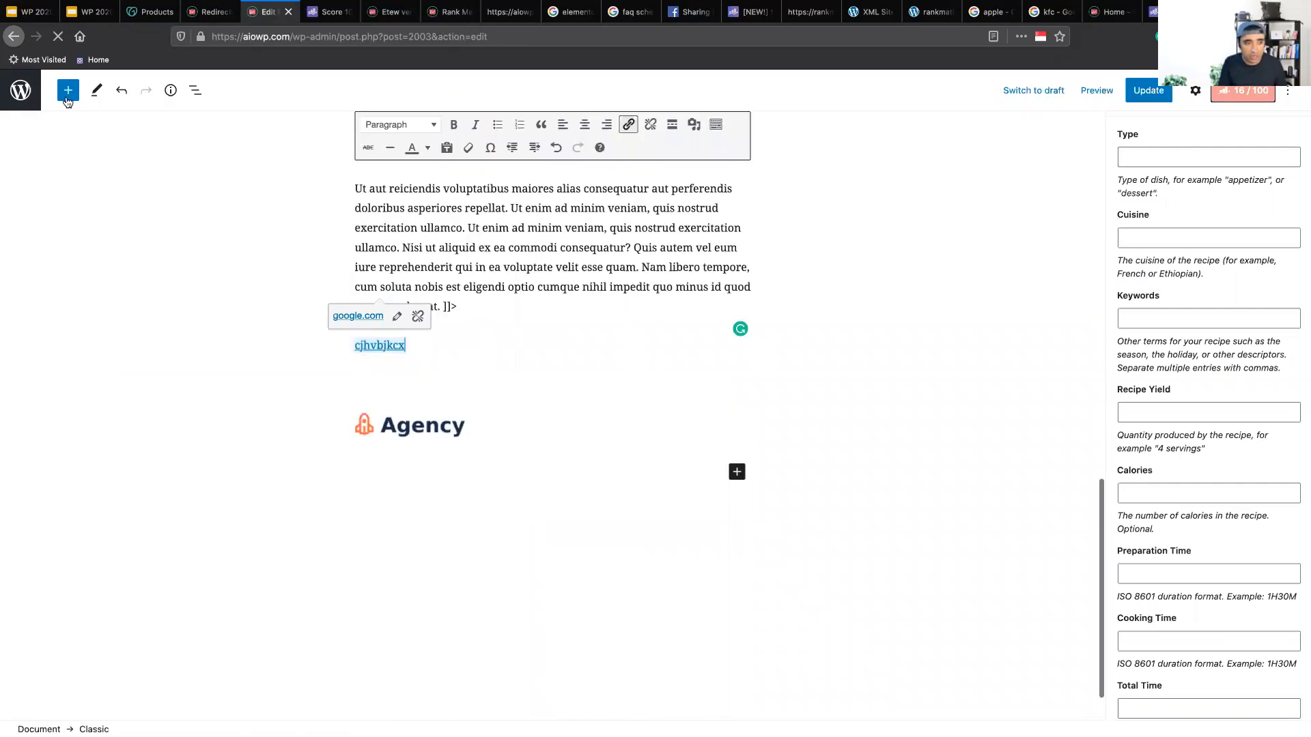
click(68, 91)
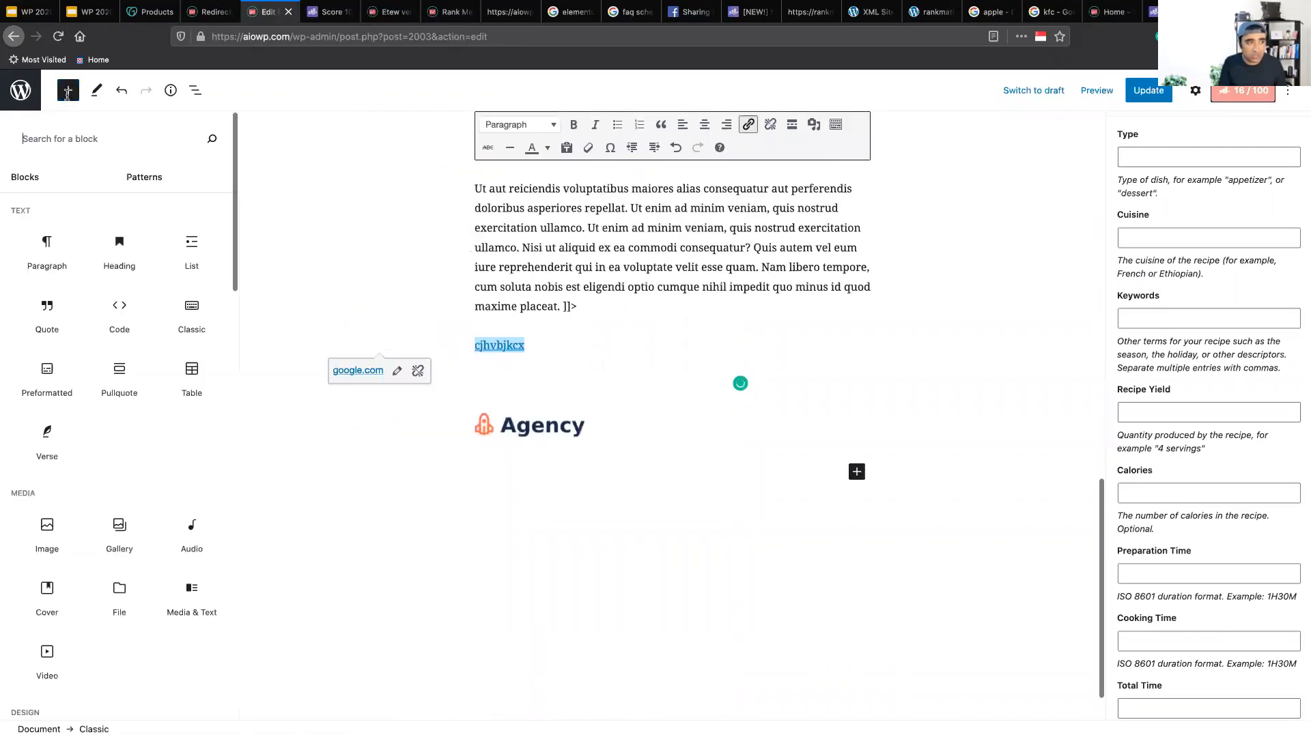
text(faq)
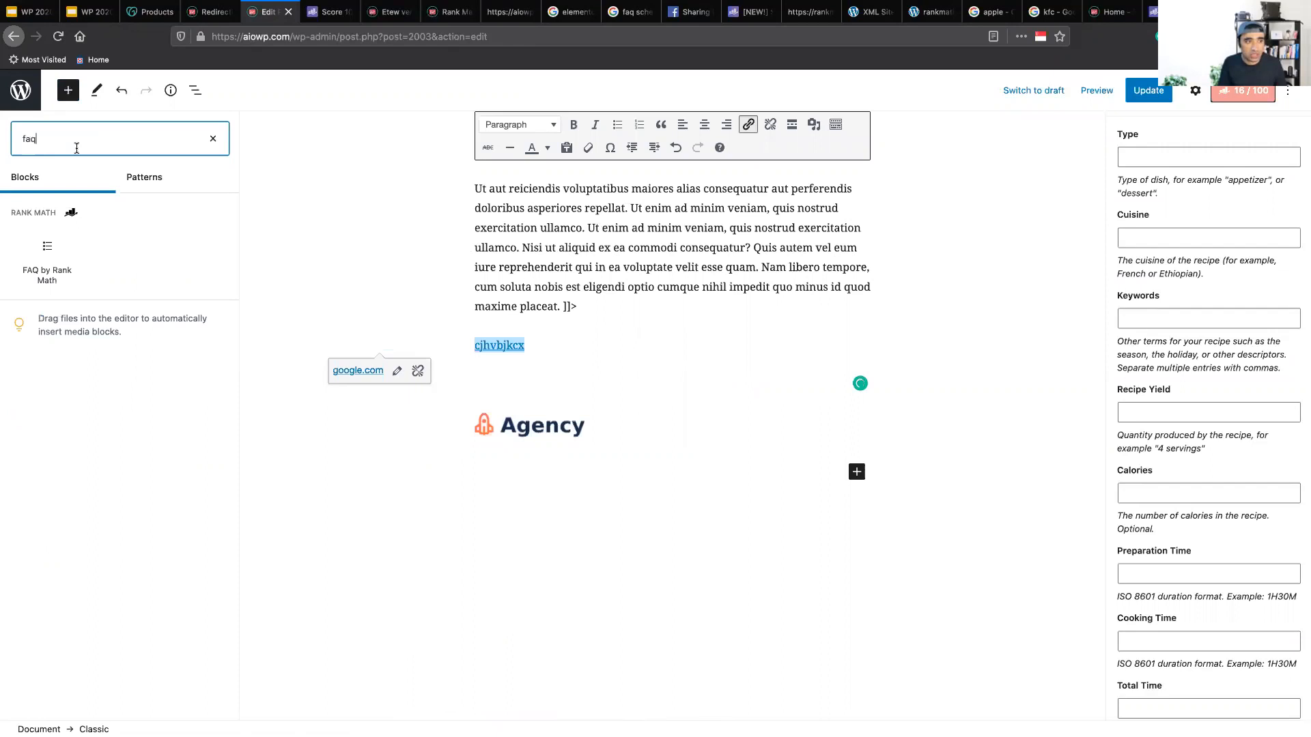
mouse_move(106, 263)
drag(106, 263, 574, 468)
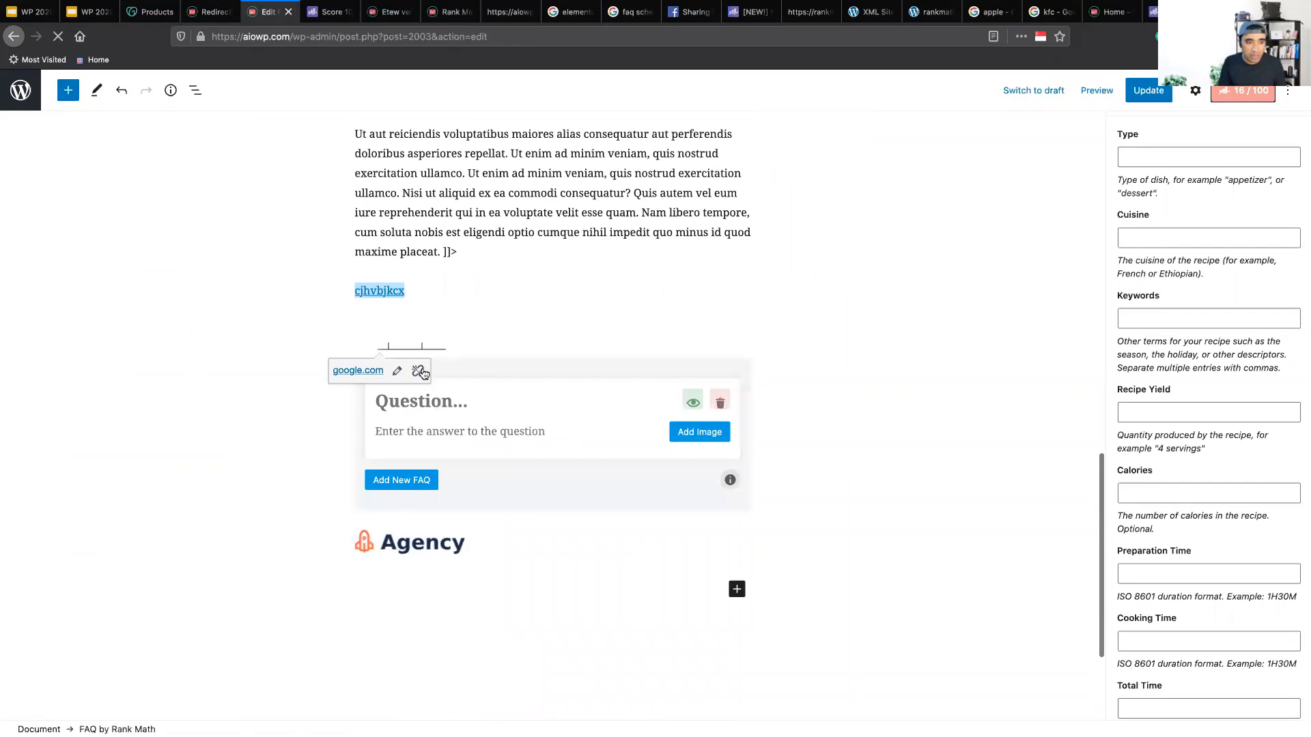
click(419, 373)
click(451, 461)
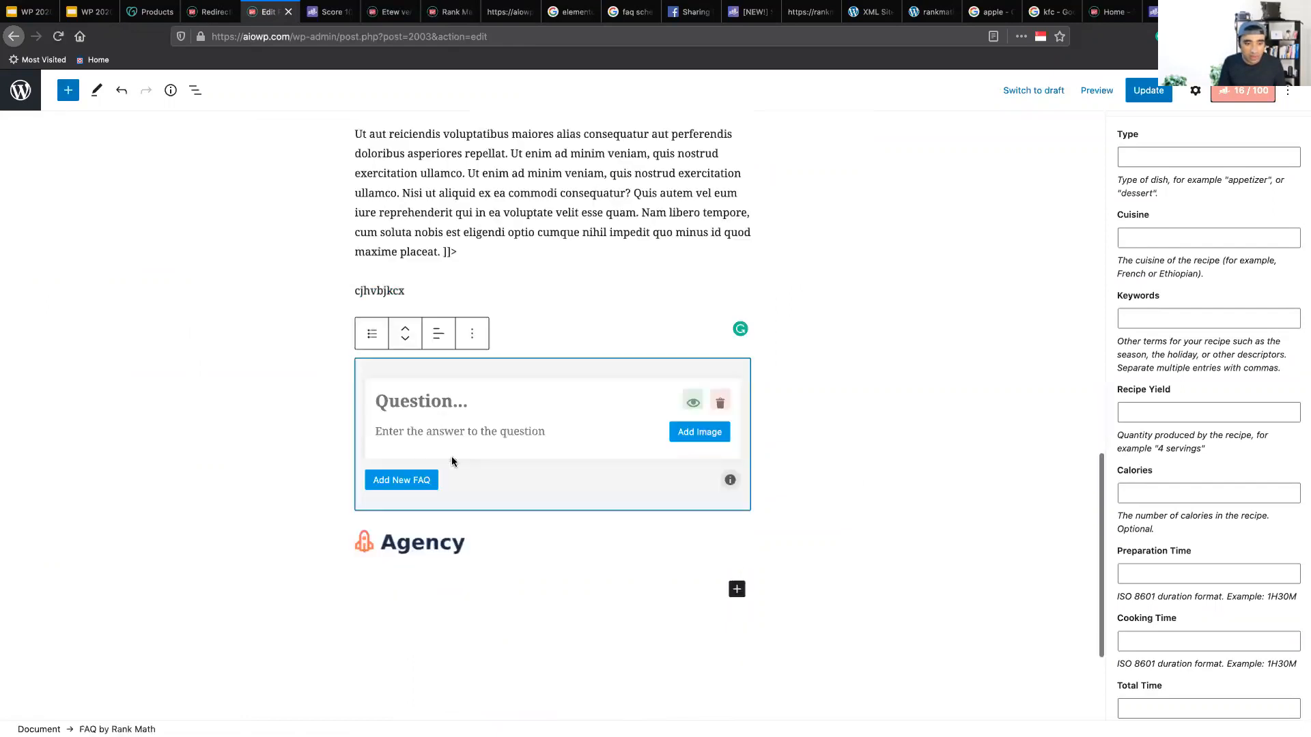
Consult the People also ask questions in the "elementor seo" Google results for an FAQ question.
click(420, 401)
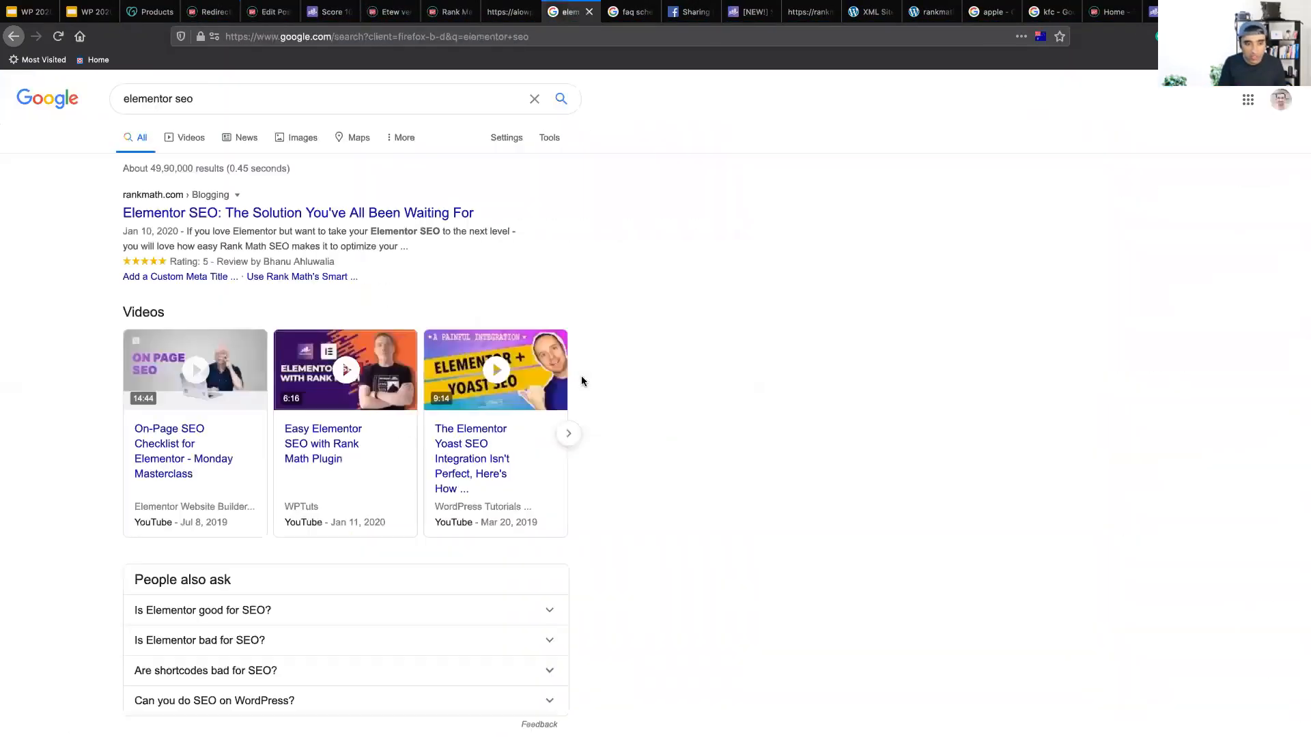
scroll(579, 380, down, 5)
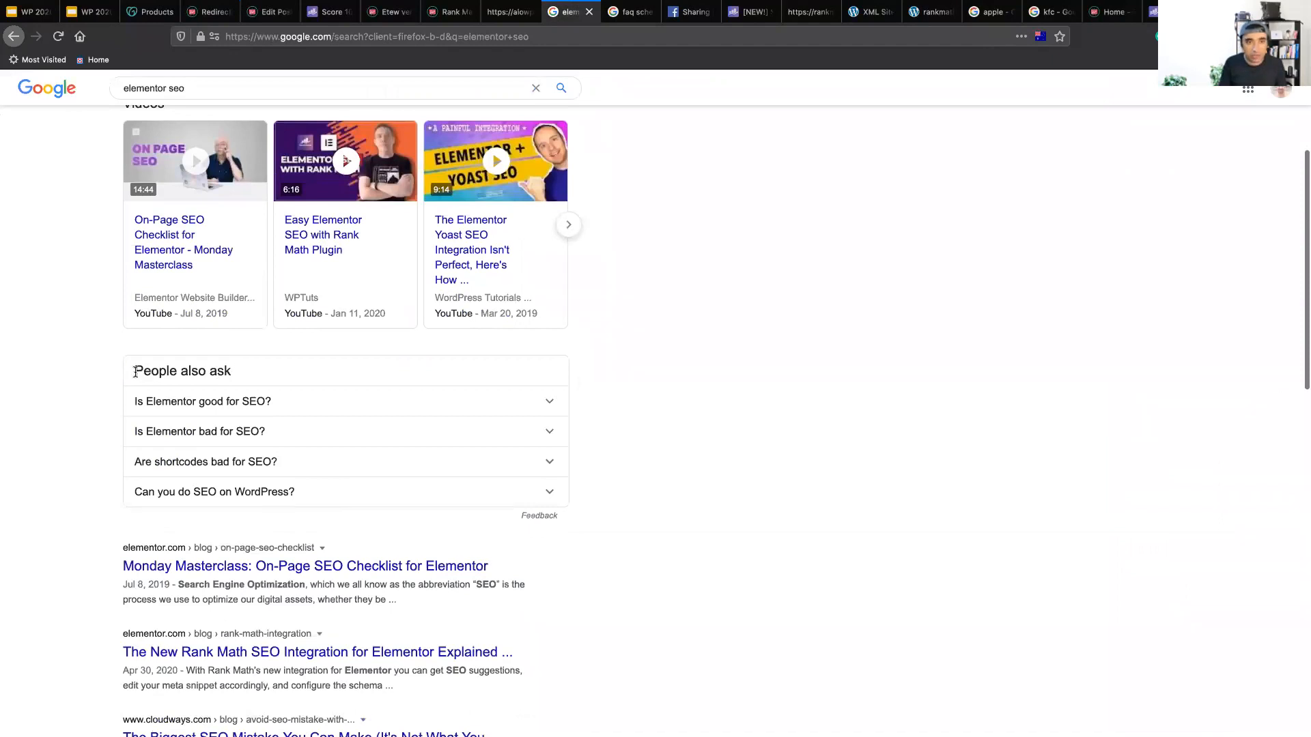
drag(135, 372, 238, 375)
click(233, 375)
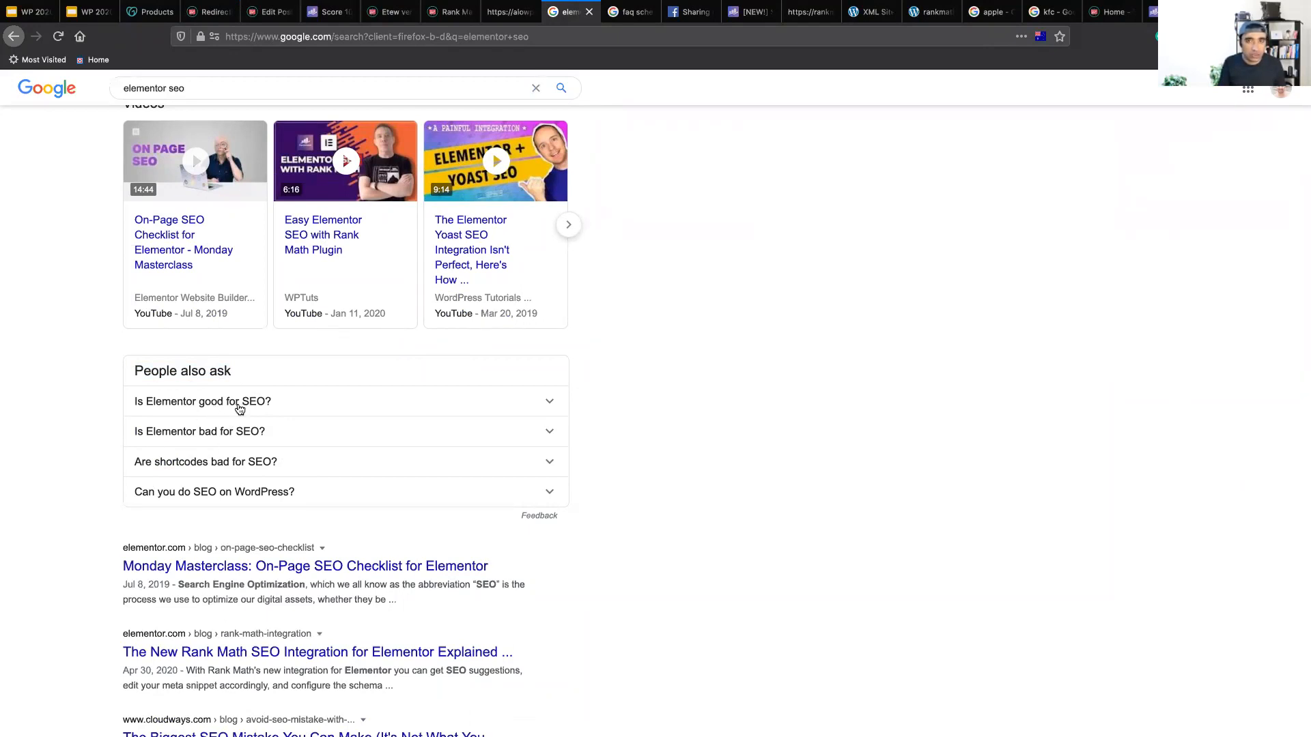
key(ctrl+Tab)
Fill the FAQ block with the question "Is Elementor good for SEO?" and the placeholder answer "Shgdshjfgdshjfgjdhs sdfj gdsjfg jdsd sfds".
click(421, 405)
text(Is Ele)
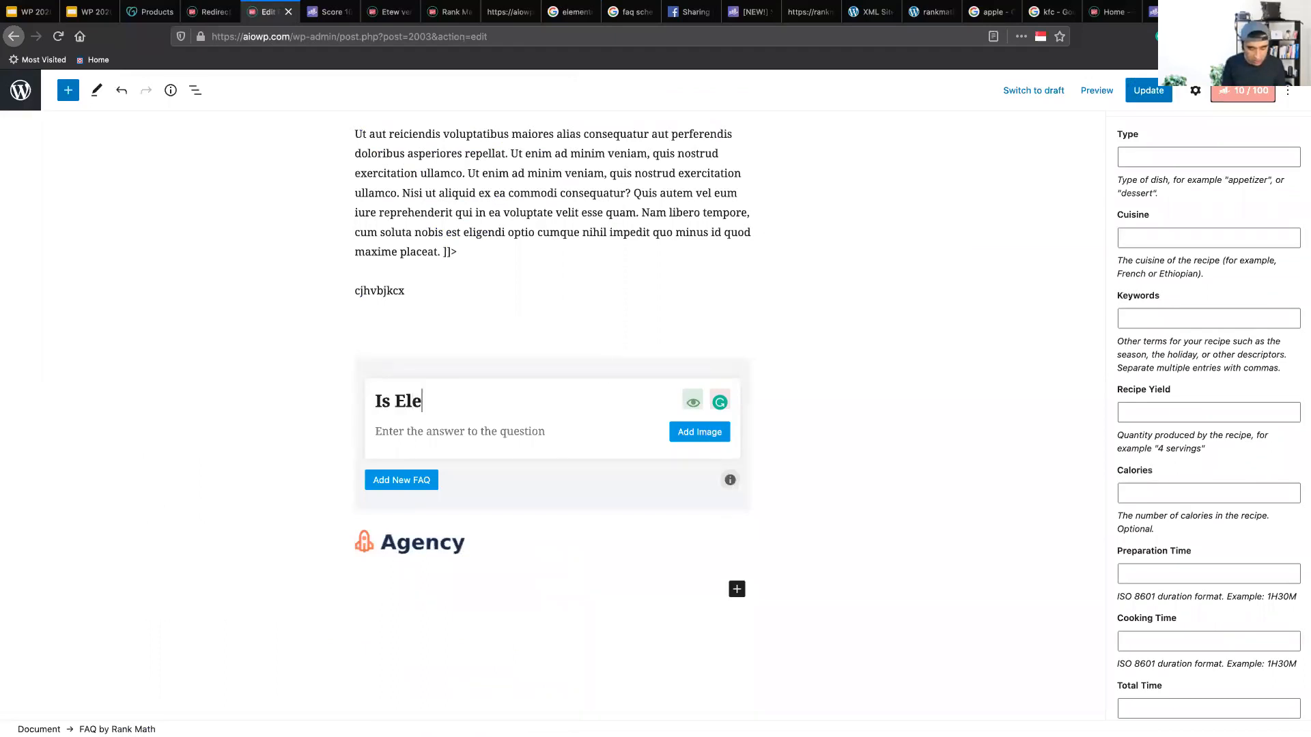
text(mentor good for SEO?)
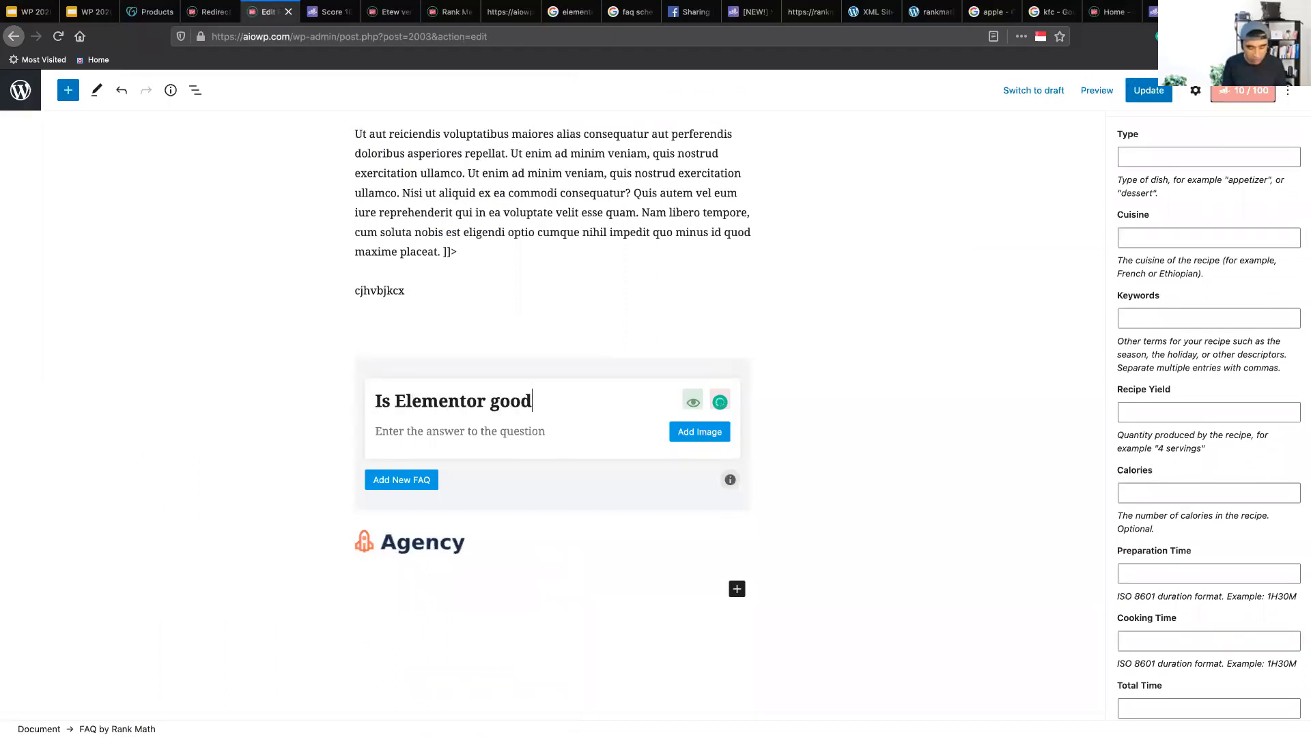
click(389, 419)
text(Shgdshjfgdshjfgjdhs sdfj gds)
text(jhf gdsj)
Review the People also ask box and the link inside Rank Math's FAQ result in Google, and return to the post.
key(ctrl+Tab)
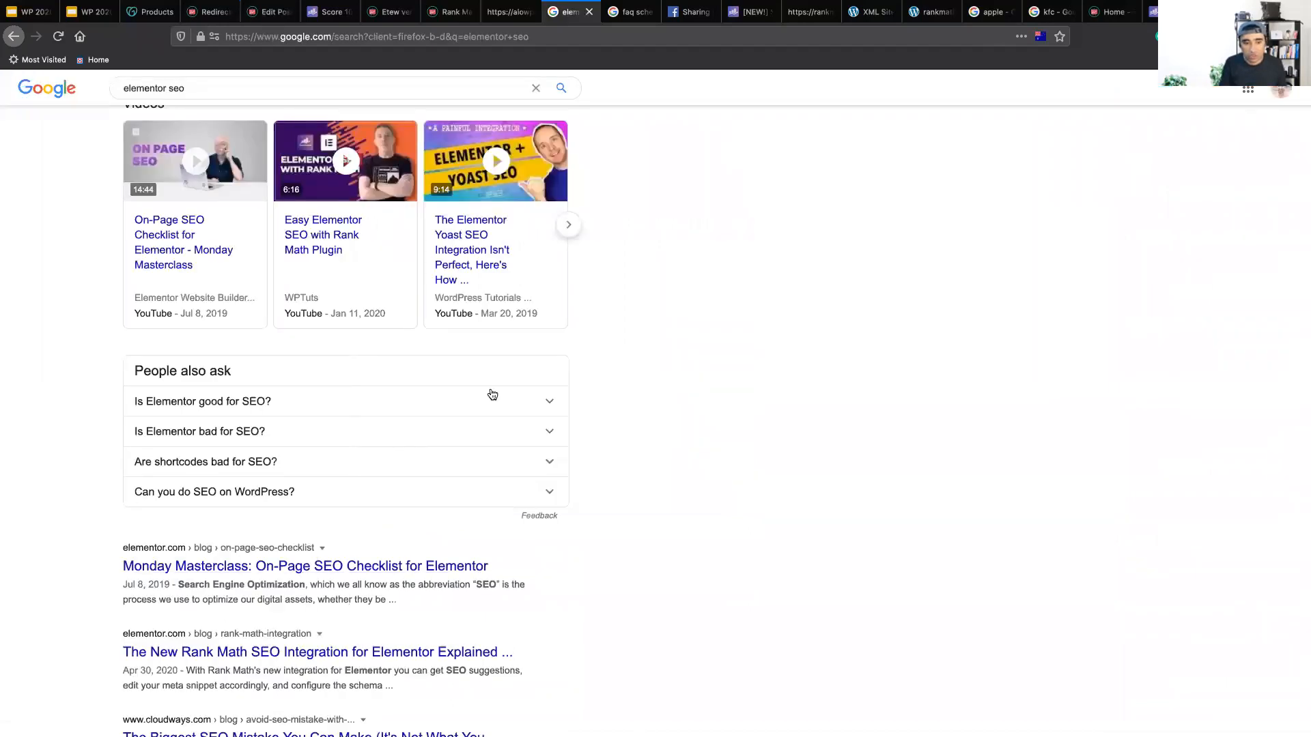
key(ctrl+Tab)
key(ctrl+Tab)
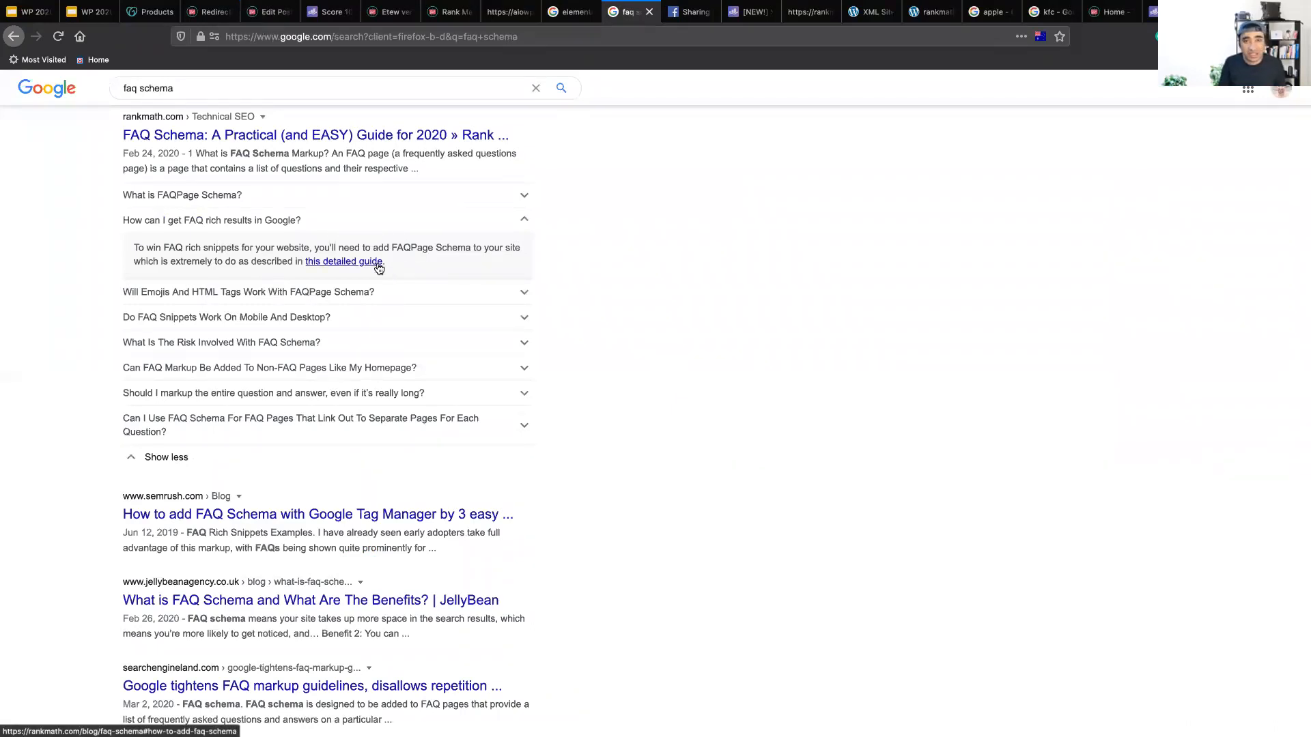
key(ctrl+Tab)
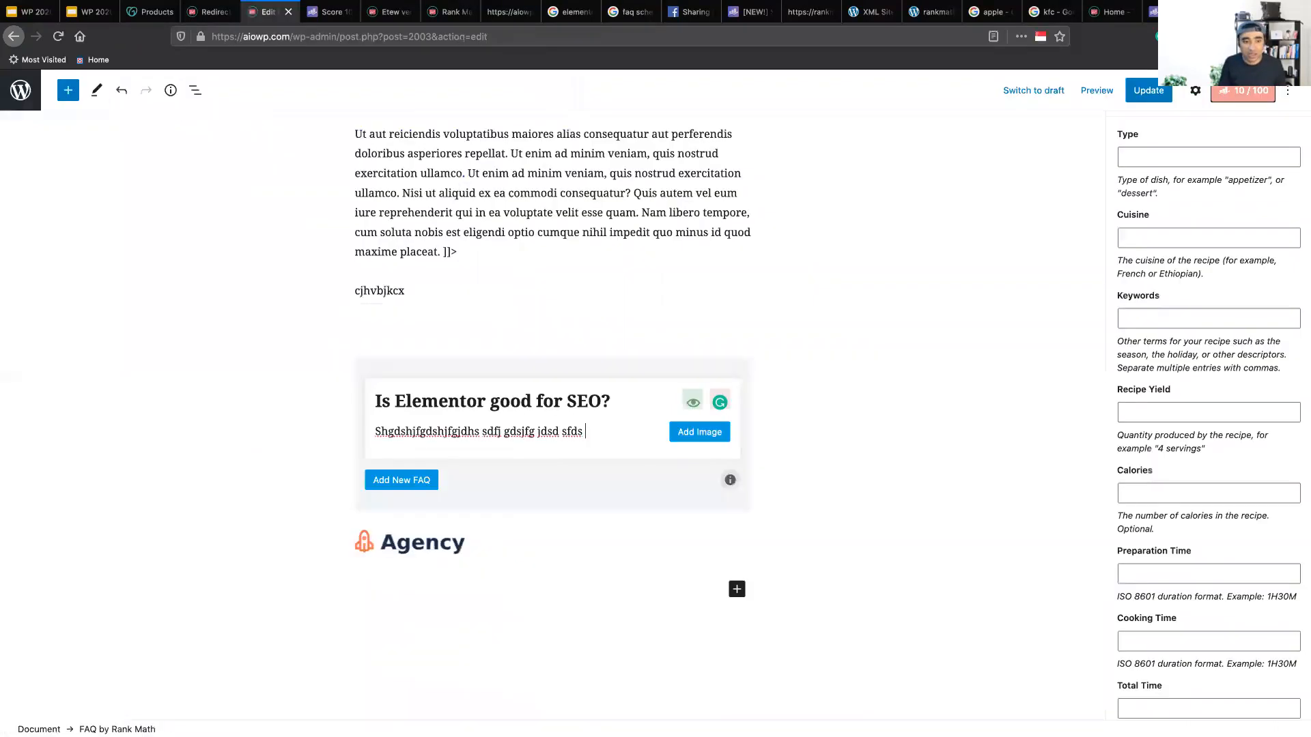